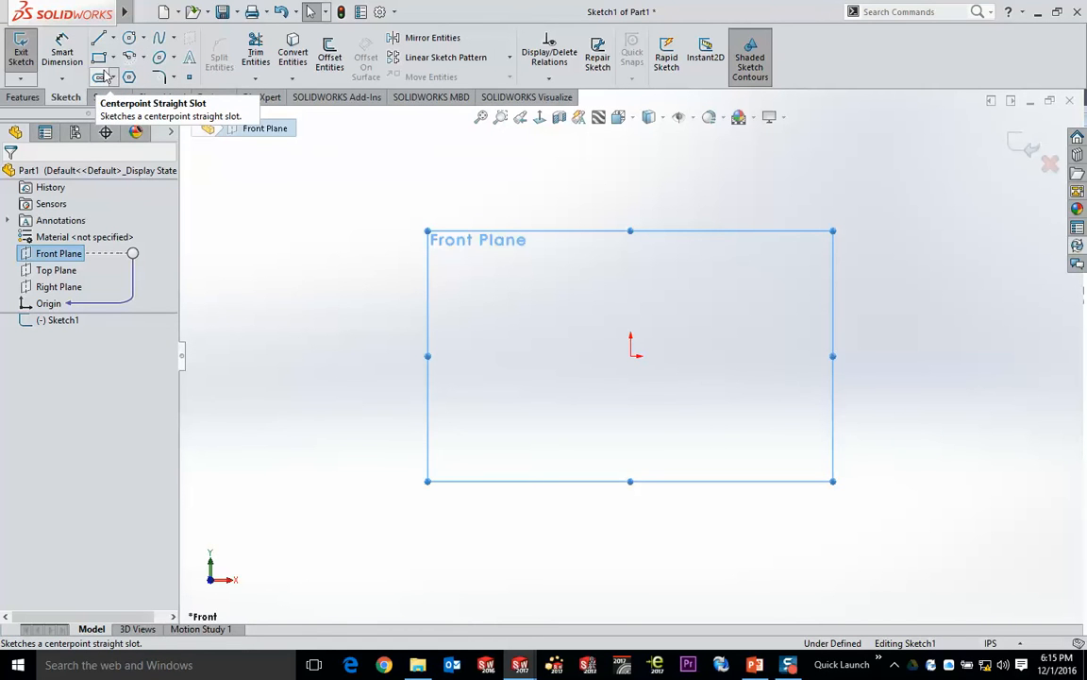
- Sketch a horizontal centerpoint straight slot on the origin, about 6.66 in between centers and 4.11 in wide
{"action": "left_click", "coordinate": [101, 76]}
{"action": "left_click", "coordinate": [630, 356]}
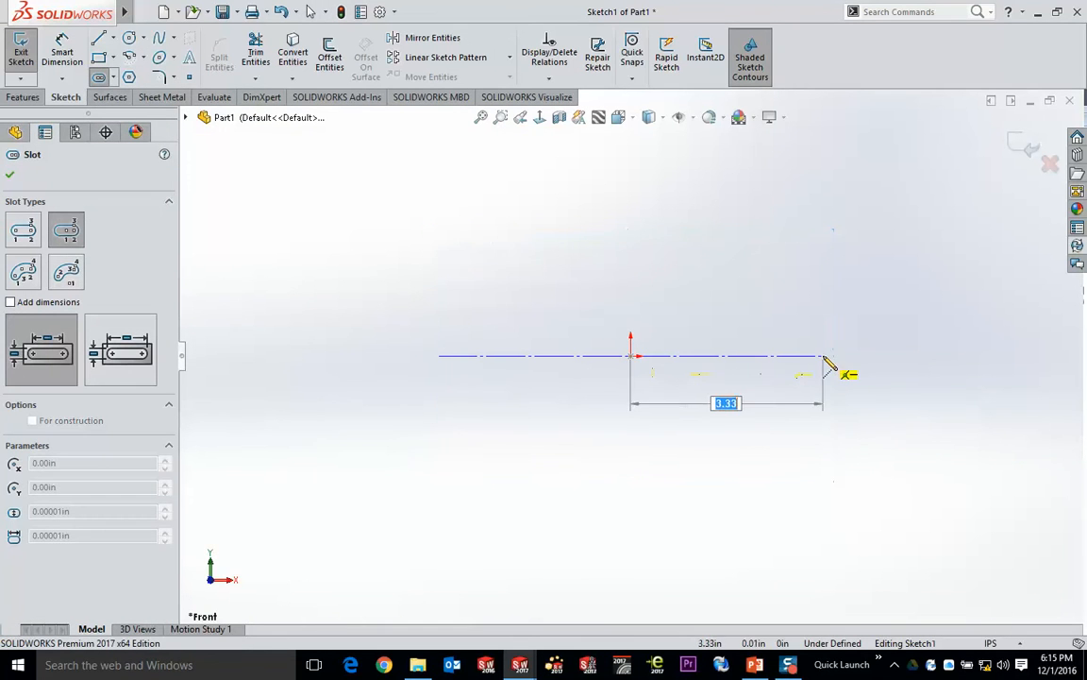
{"action": "left_click", "coordinate": [823, 356]}
{"action": "left_click", "coordinate": [881, 240]}
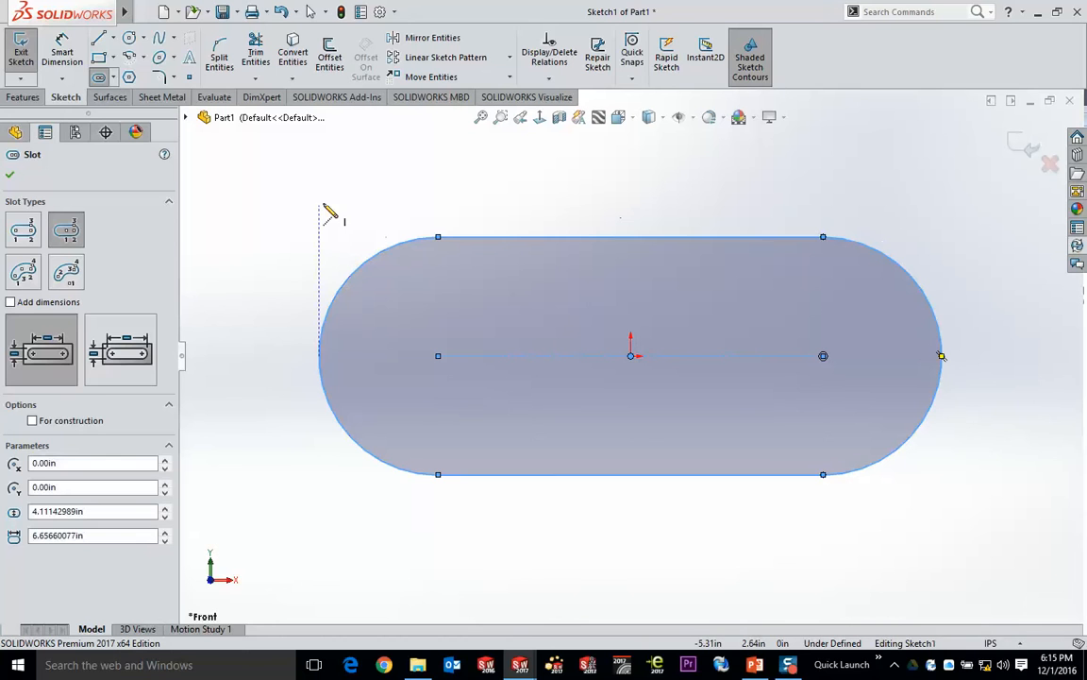
- Dimension the slot's upper straight edge to 7 in
{"action": "left_click", "coordinate": [61, 52]}
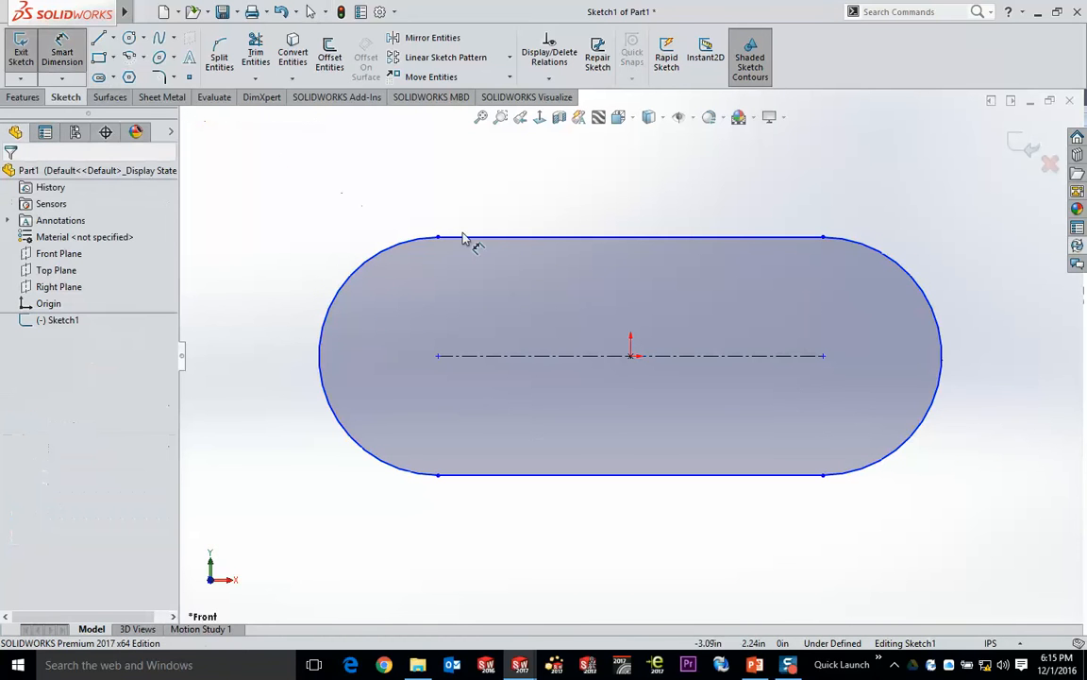
{"action": "left_click", "coordinate": [498, 238]}
{"action": "left_click", "coordinate": [634, 166]}
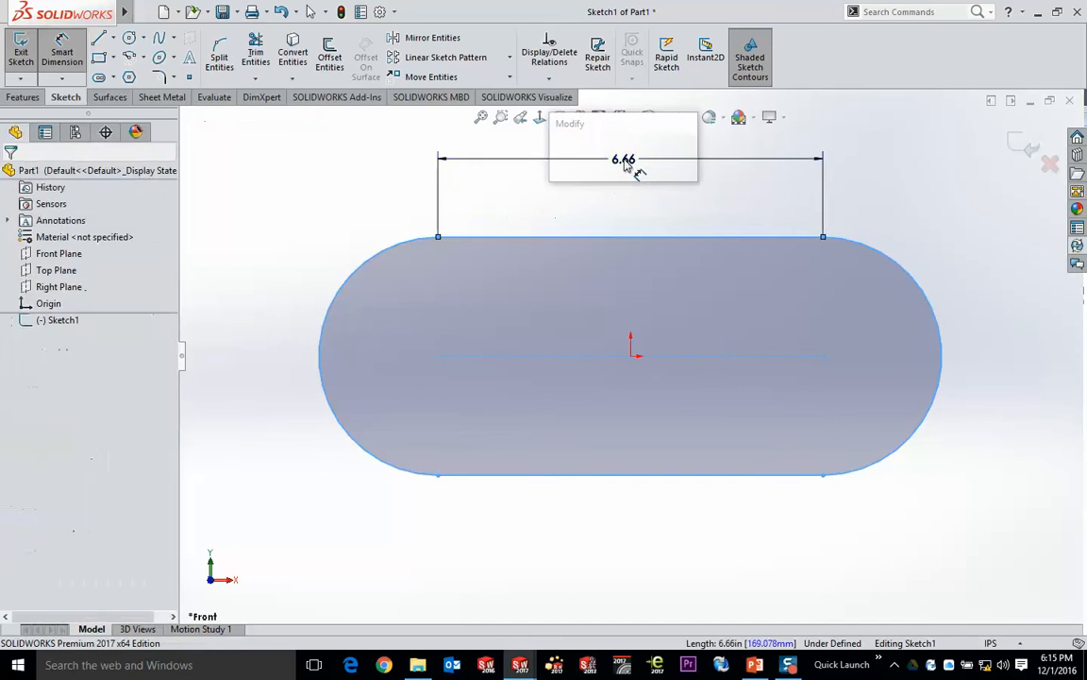
{"action": "type", "text": "7"}
{"action": "key", "text": "Return"}
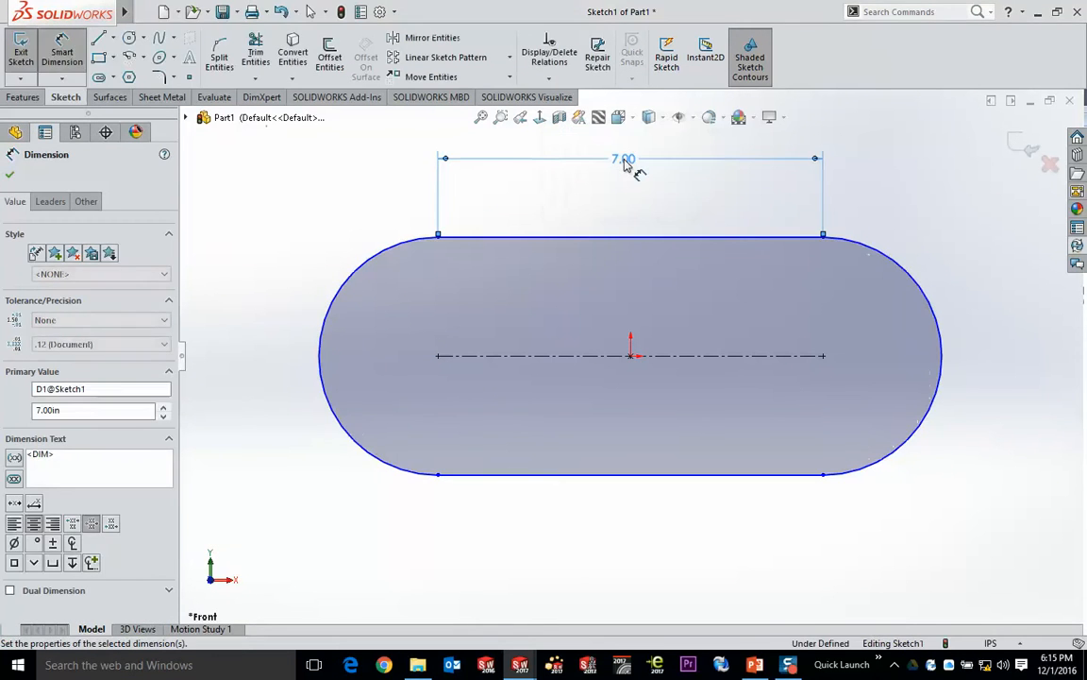
- Dimension the slot's end arc with a radius of 2 in
{"action": "left_click", "coordinate": [358, 268]}
{"action": "left_click", "coordinate": [300, 191]}
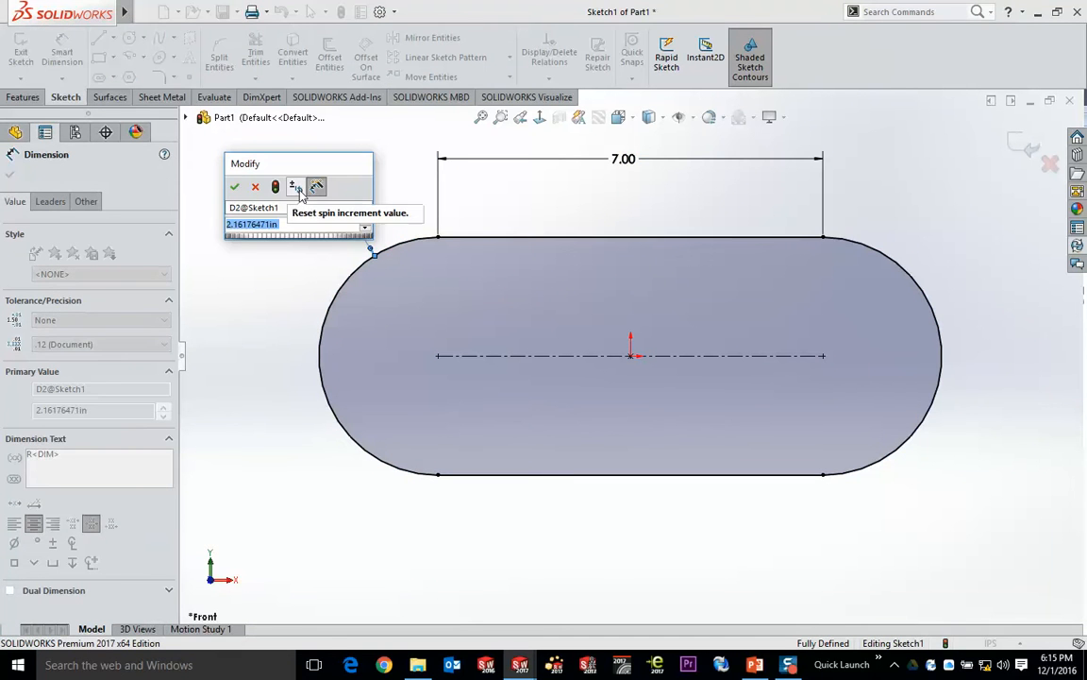
{"action": "key", "text": "Return"}
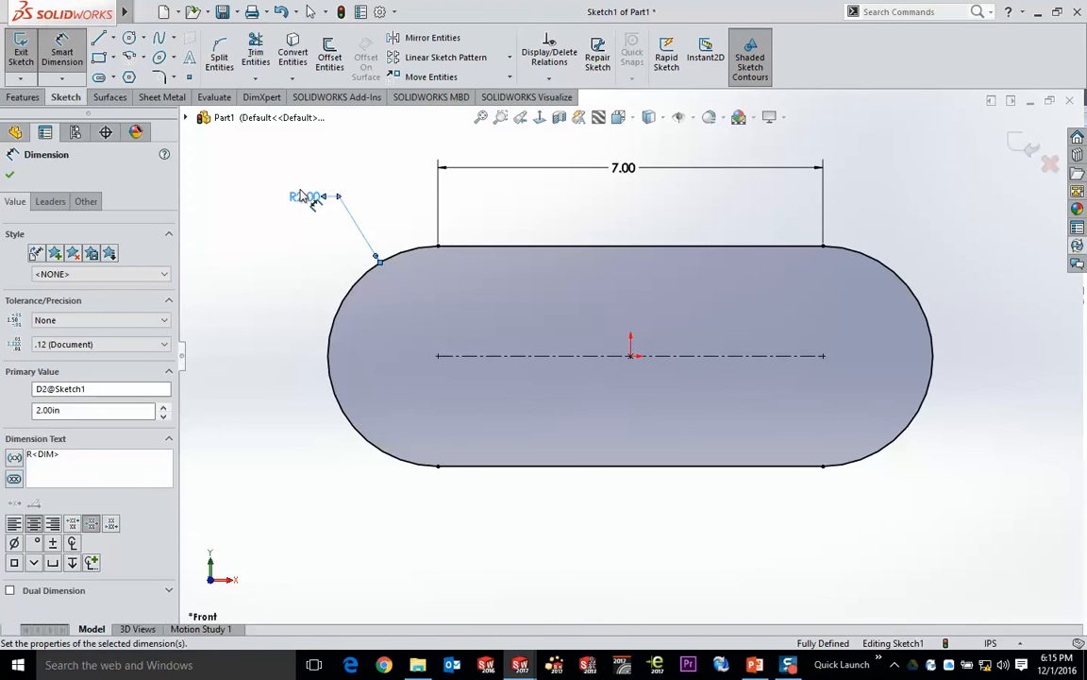
- Extrude the slot profile as a blind boss about 3.03 in deep and inspect the solid's dimensions from its top flat face
{"action": "left_click", "coordinate": [29, 97]}
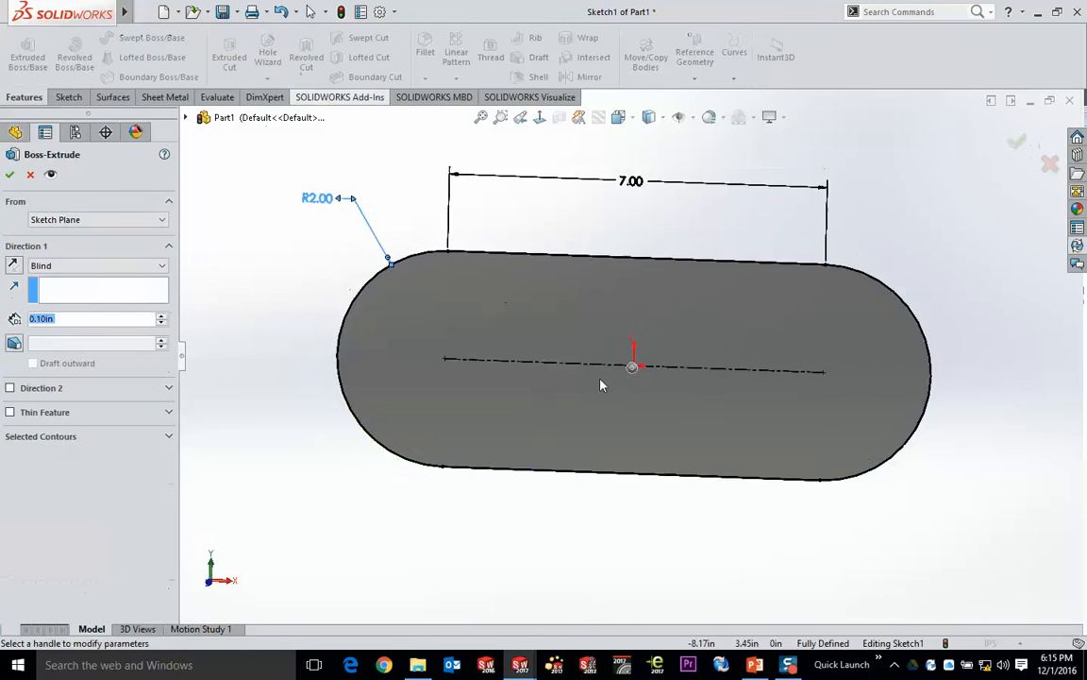
{"action": "left_click", "coordinate": [1017, 141]}
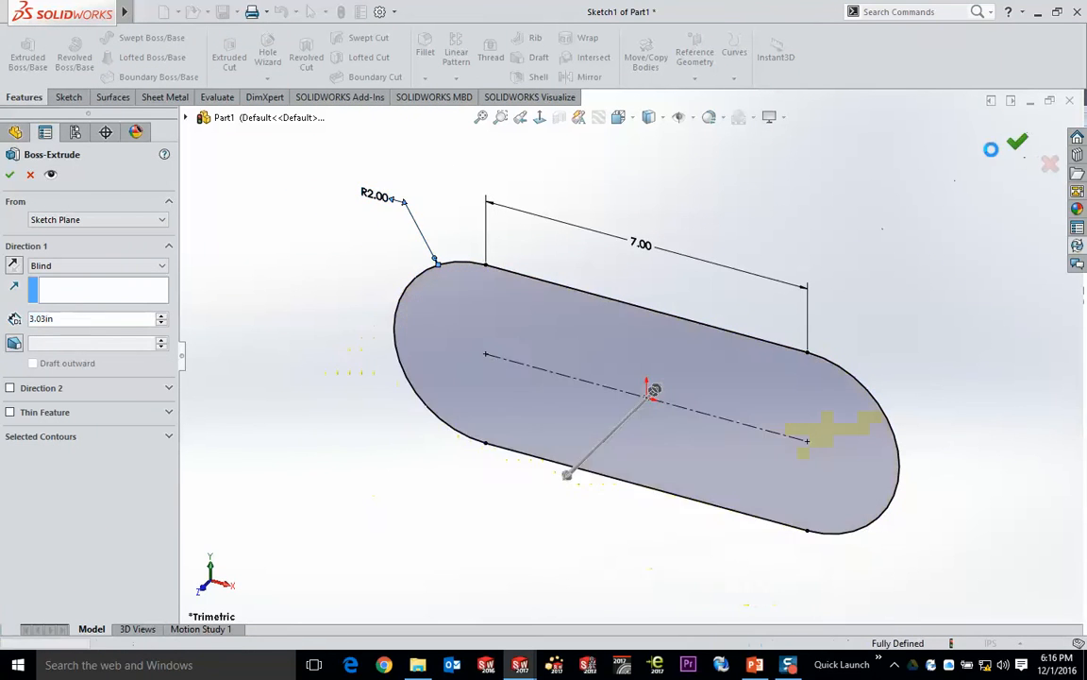
{"action": "left_click", "coordinate": [590, 364]}
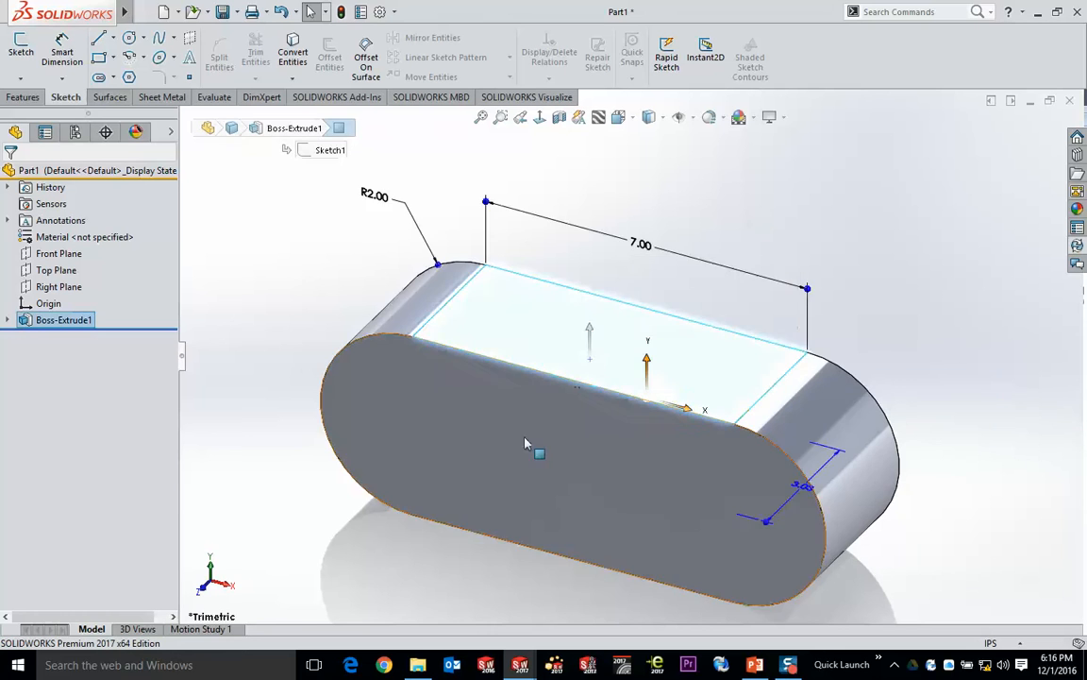
{"action": "middle_click_drag", "start_coordinate": [524, 442], "coordinate": [534, 421]}
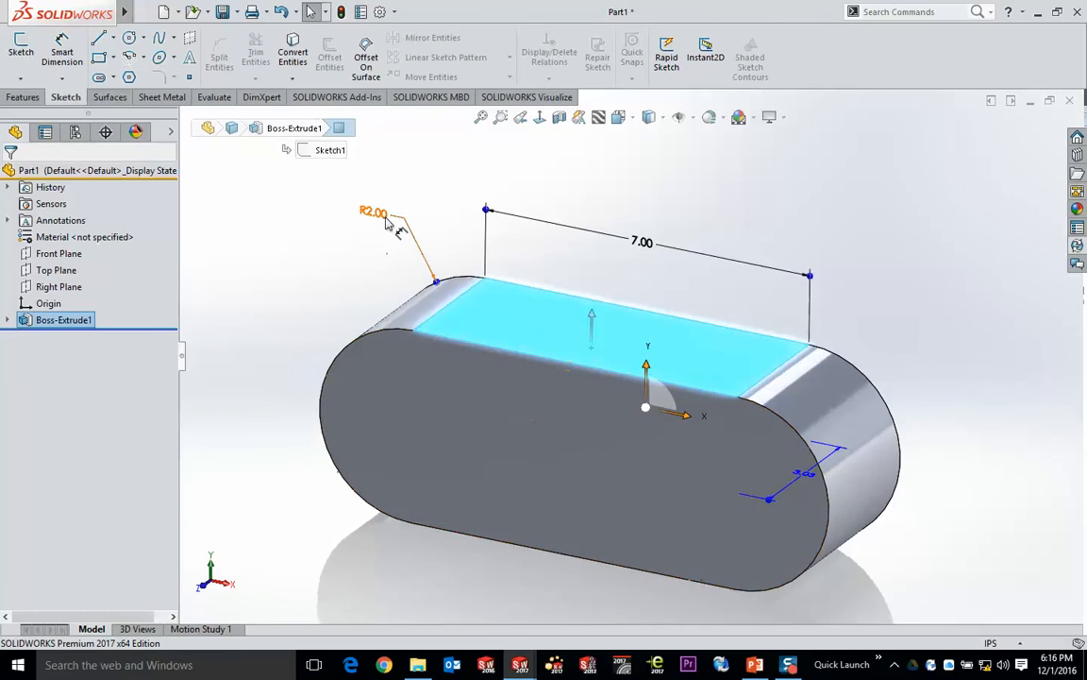
{"action": "middle_click_drag", "start_coordinate": [819, 423], "coordinate": [973, 517]}
{"action": "scroll", "coordinate": [888, 599], "scroll_direction": "down", "scroll_amount": 4}
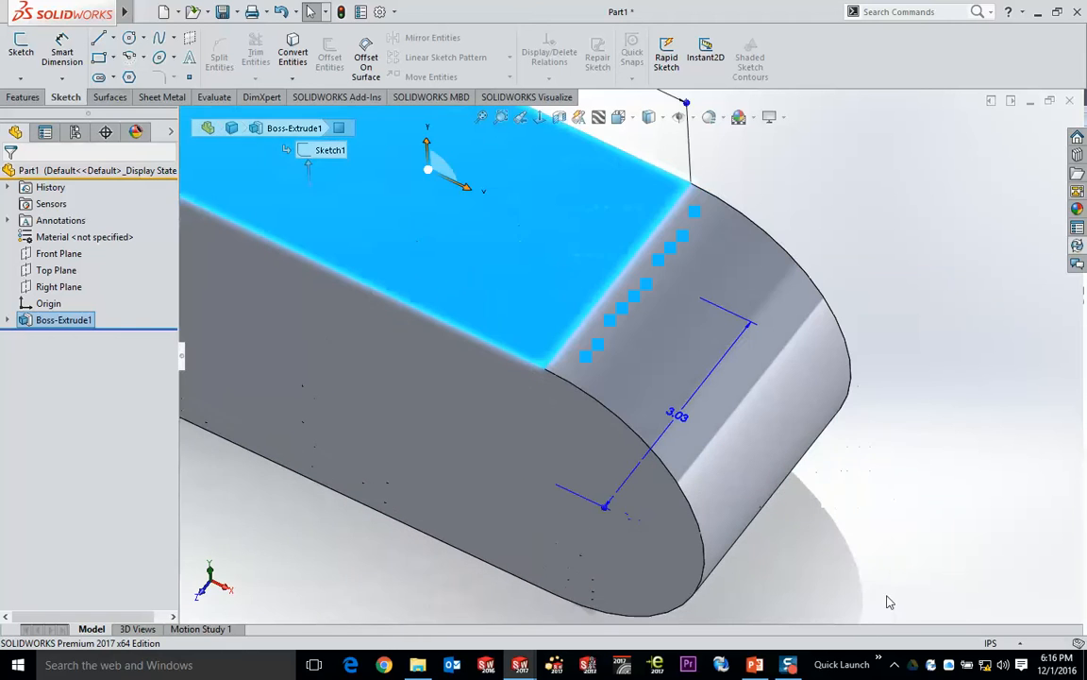
{"action": "left_click", "coordinate": [481, 117]}
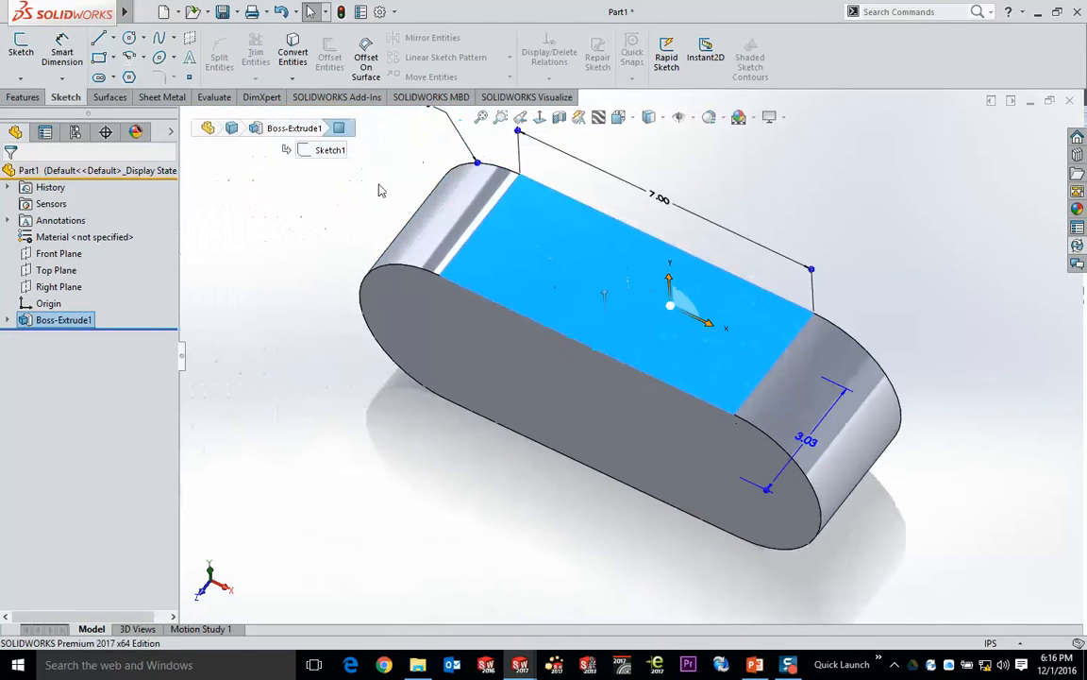
{"action": "left_click", "coordinate": [278, 206]}
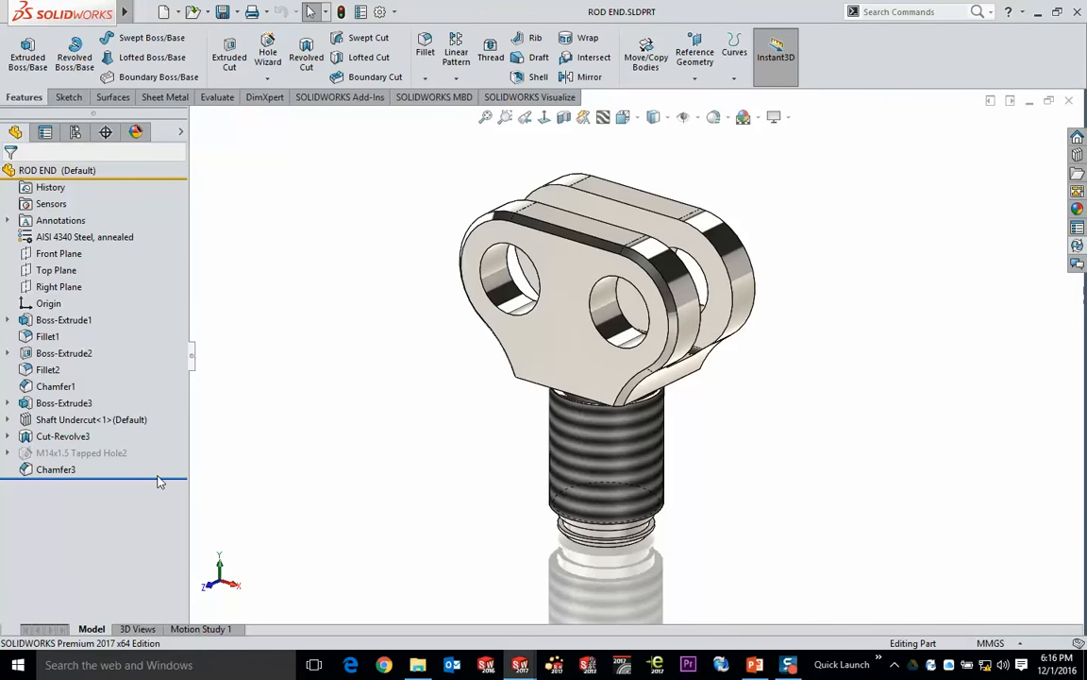
- Roll the ROD END part back to before Boss-Extrude1 and step forward through its features up to Cut-Revolve3
{"action": "left_click_drag", "start_coordinate": [165, 478], "coordinate": [151, 327]}
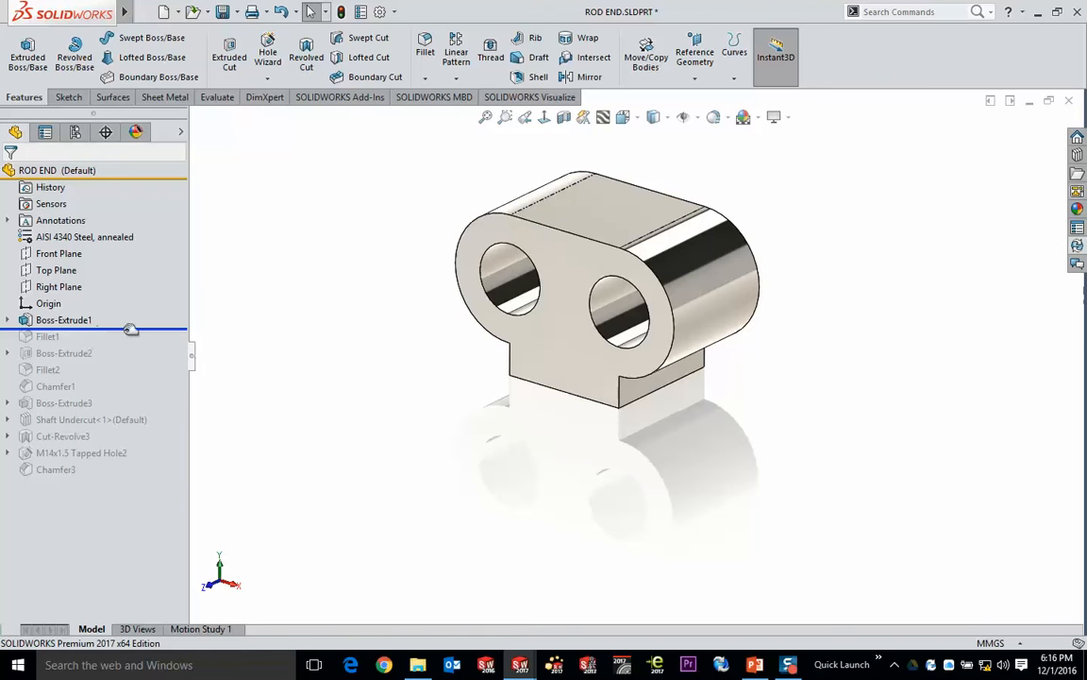
{"action": "left_click_drag", "start_coordinate": [129, 325], "coordinate": [135, 304]}
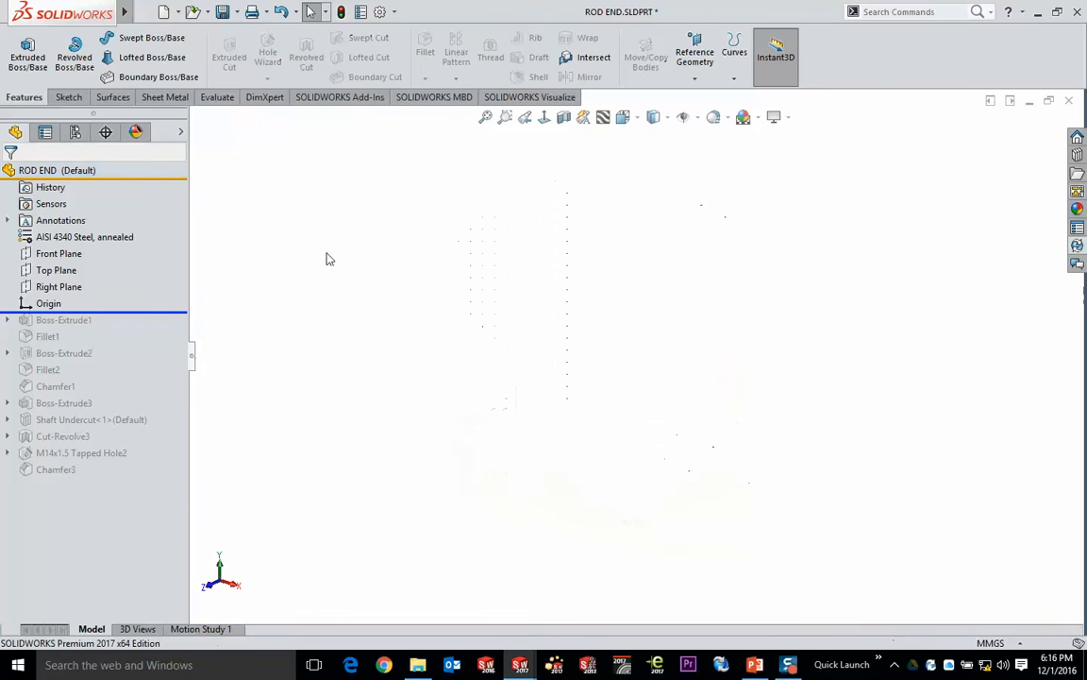
{"action": "key", "text": "Down"}
{"action": "key", "text": "Down"}
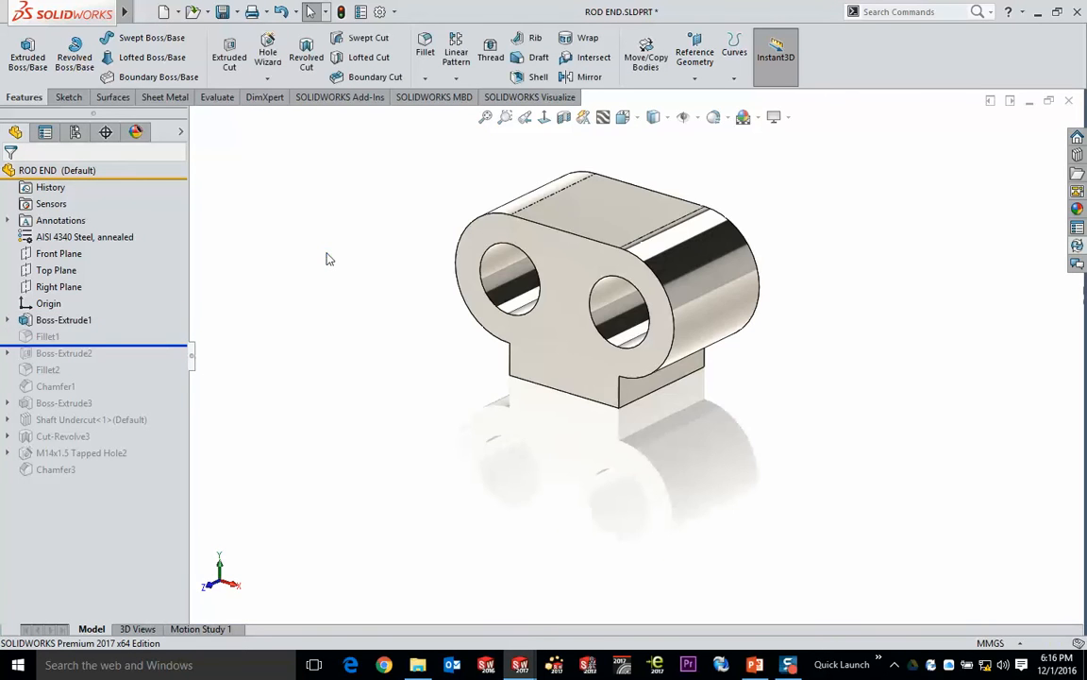
{"action": "key", "text": "Down"}
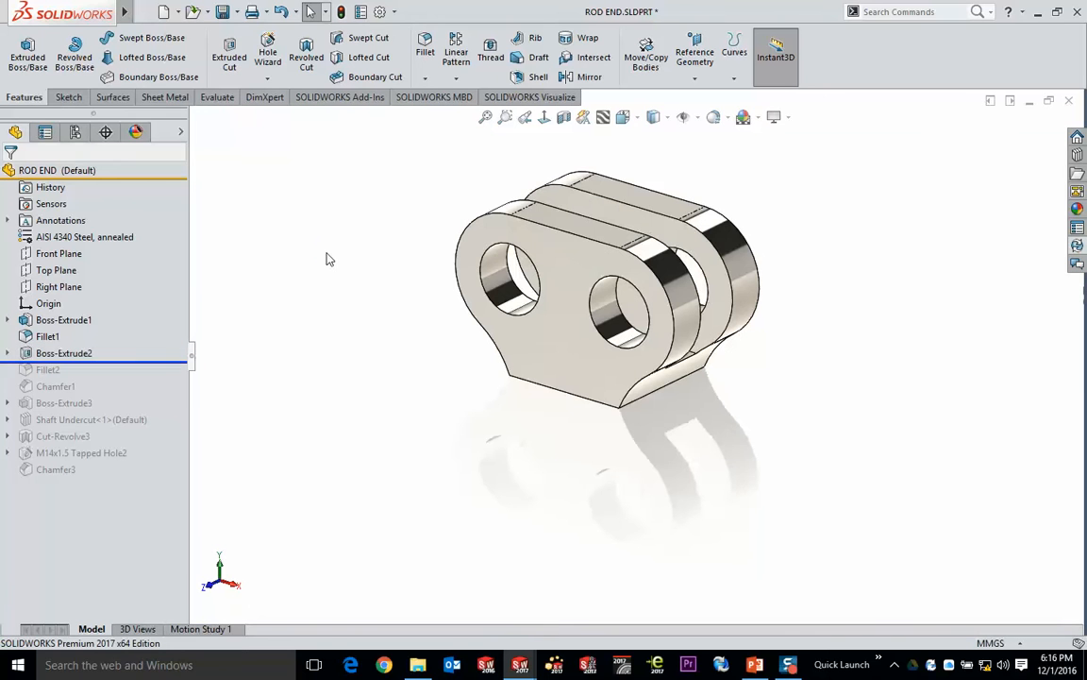
{"action": "key", "text": "Down"}
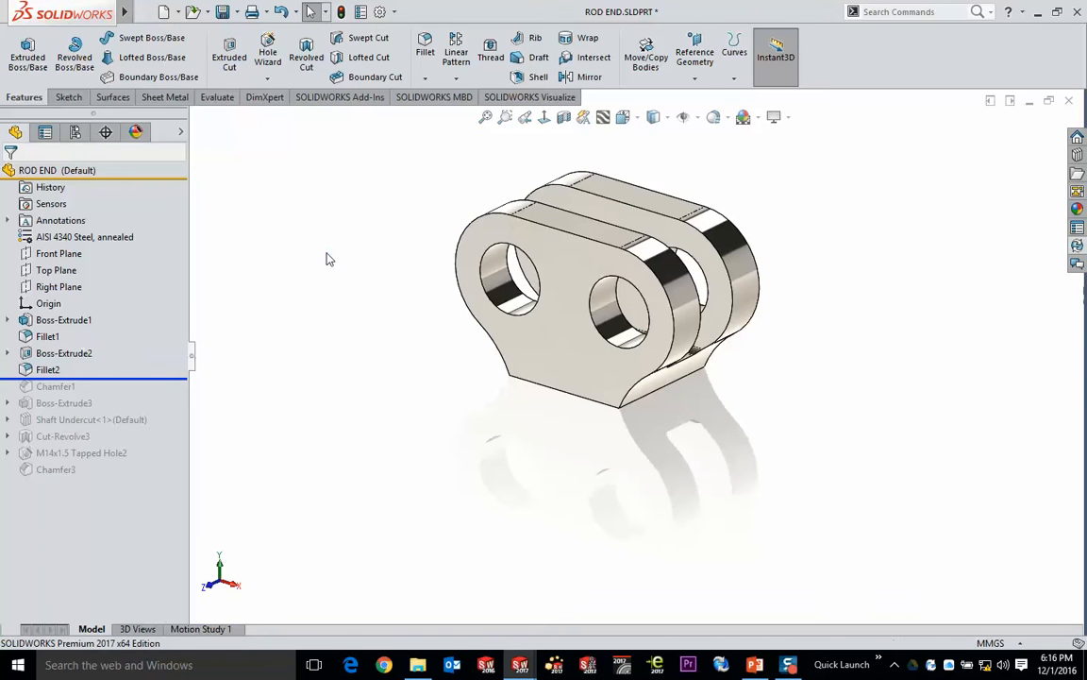
{"action": "key", "text": "Down"}
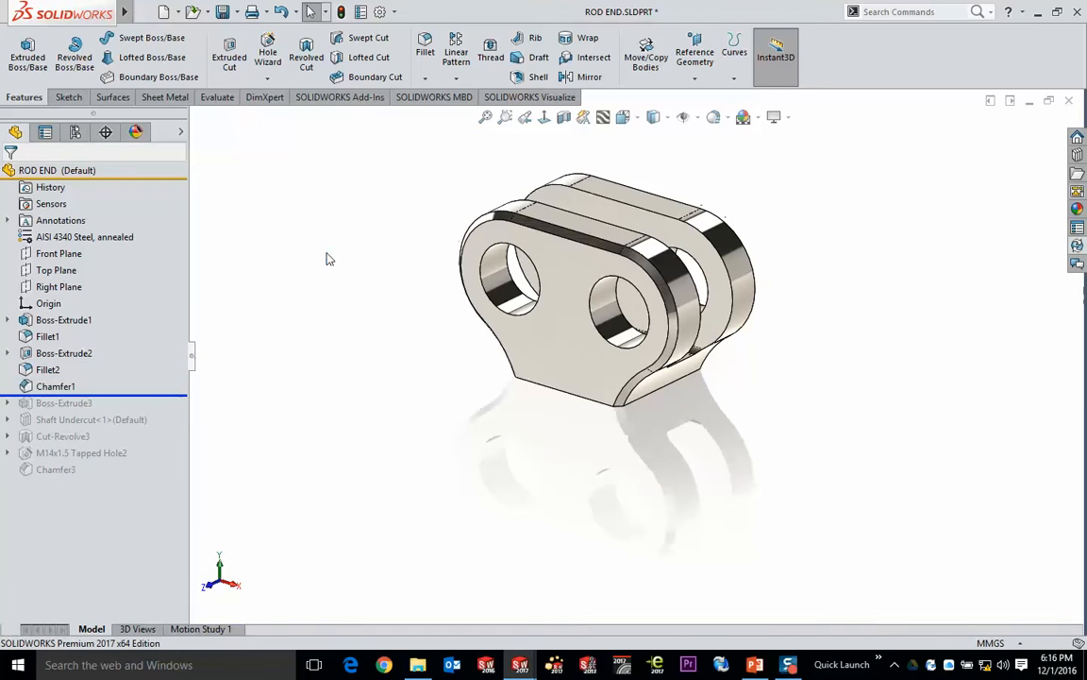
{"action": "key", "text": "Down"}
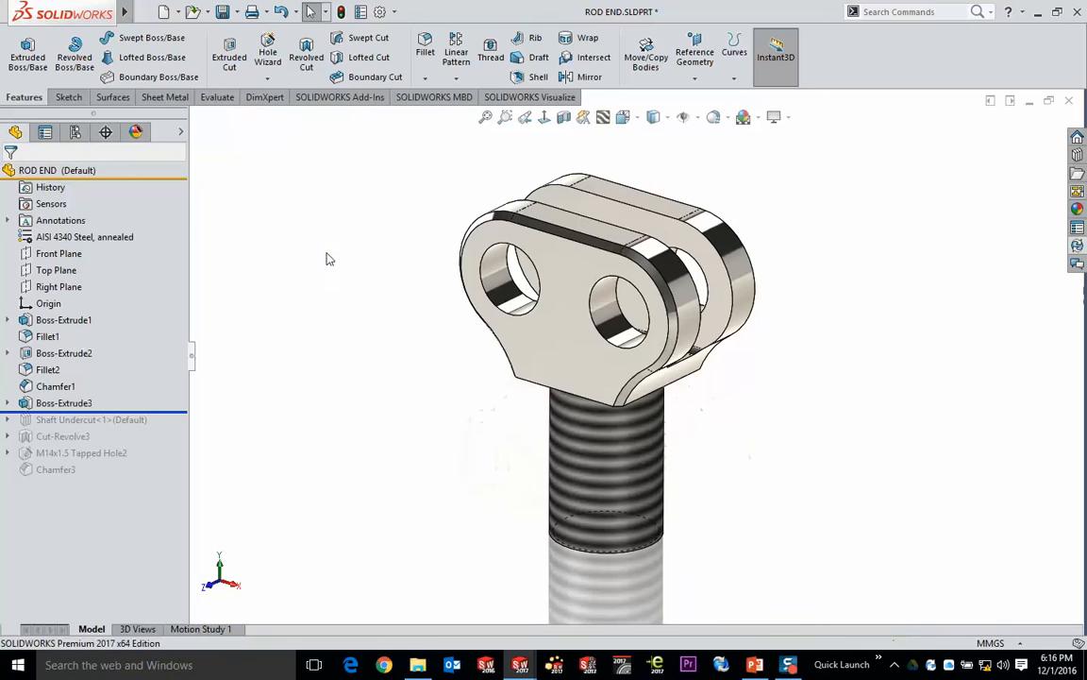
{"action": "key", "text": "Down"}
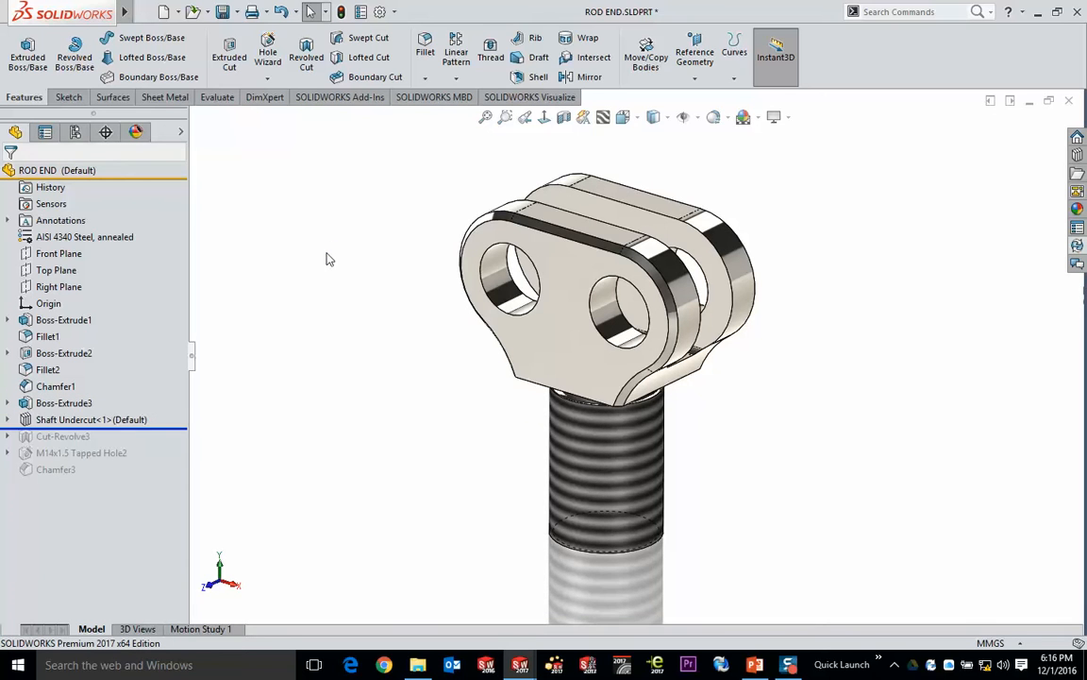
{"action": "key", "text": "Down"}
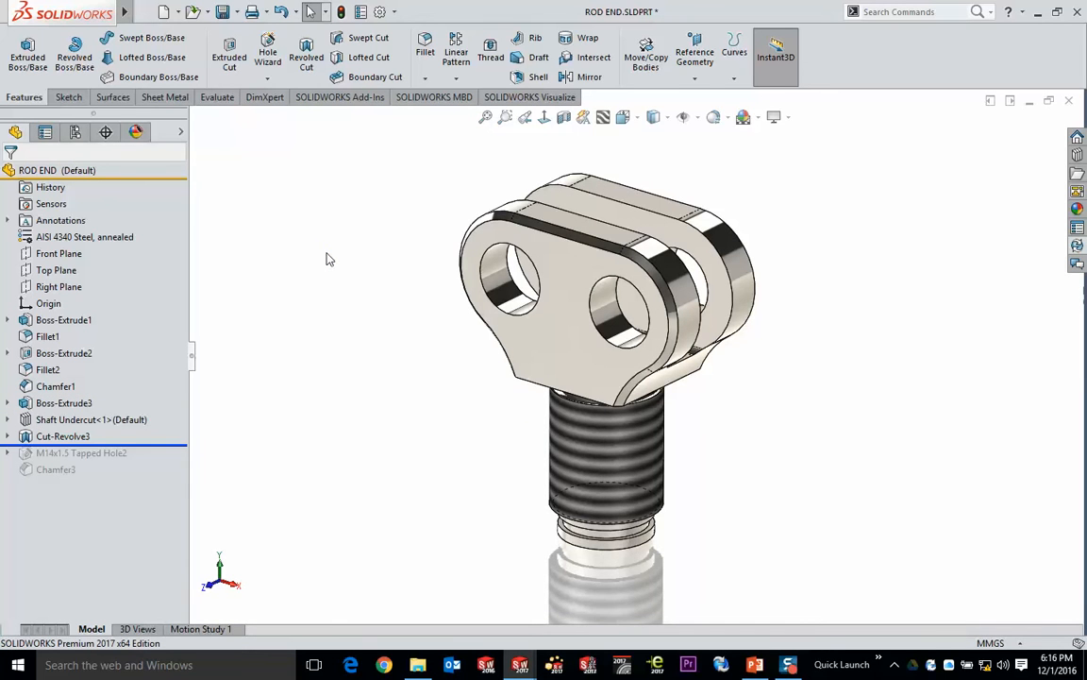
- Roll the part forward past Chamfer3 and show the dimensions behind the clevis's front face
{"action": "middle_click_drag", "start_coordinate": [619, 454], "coordinate": [623, 423]}
{"action": "left_click_drag", "start_coordinate": [161, 444], "coordinate": [160, 477]}
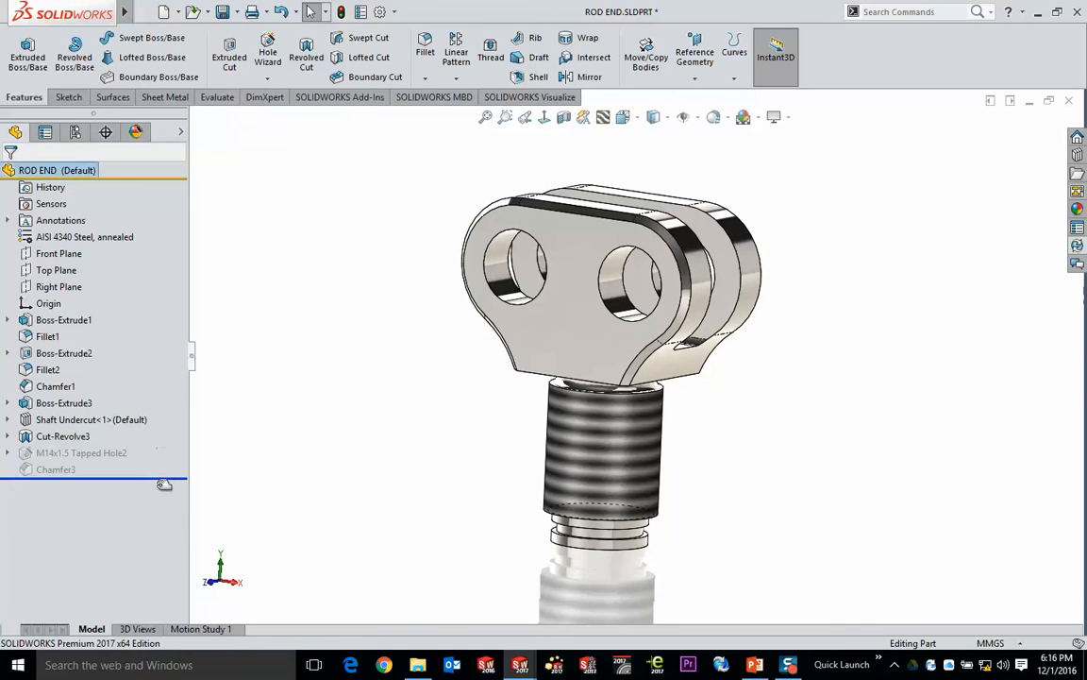
{"action": "middle_click_drag", "start_coordinate": [567, 364], "coordinate": [552, 335]}
{"action": "left_click", "coordinate": [552, 332]}
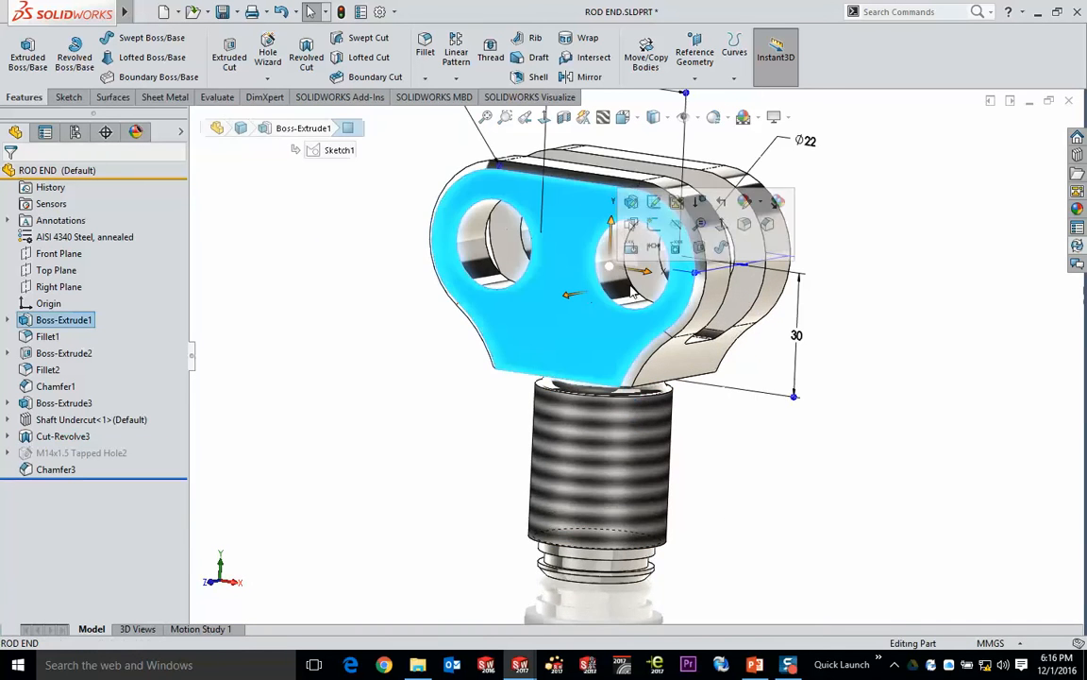
{"action": "middle_click_drag", "start_coordinate": [930, 236], "coordinate": [809, 259]}
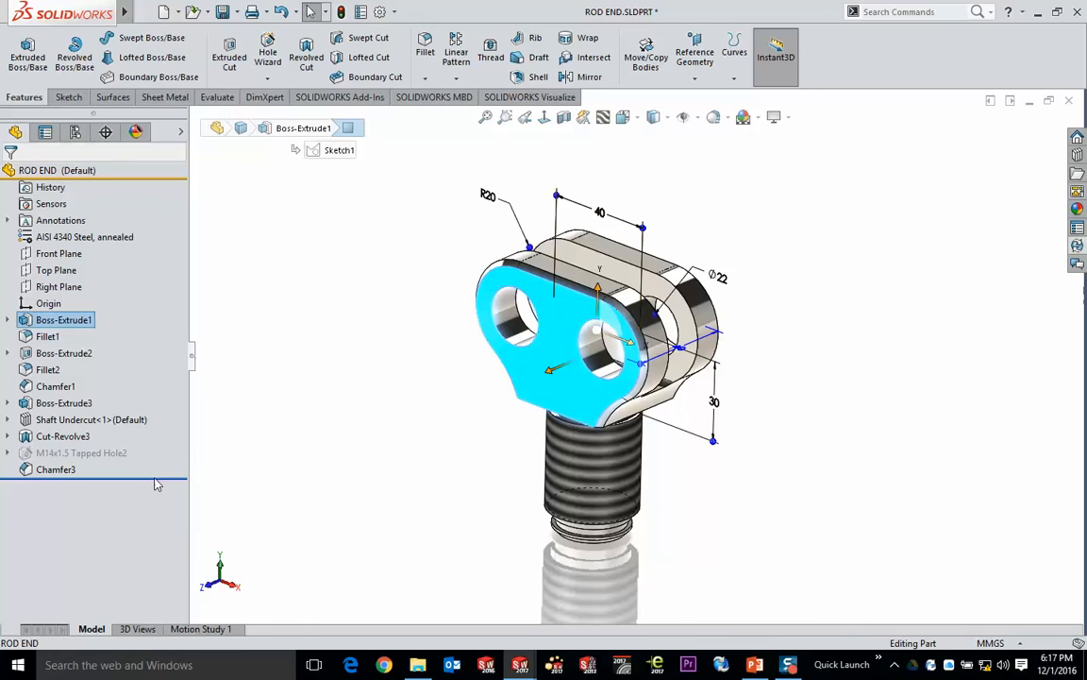
{"action": "key", "text": "Up"}
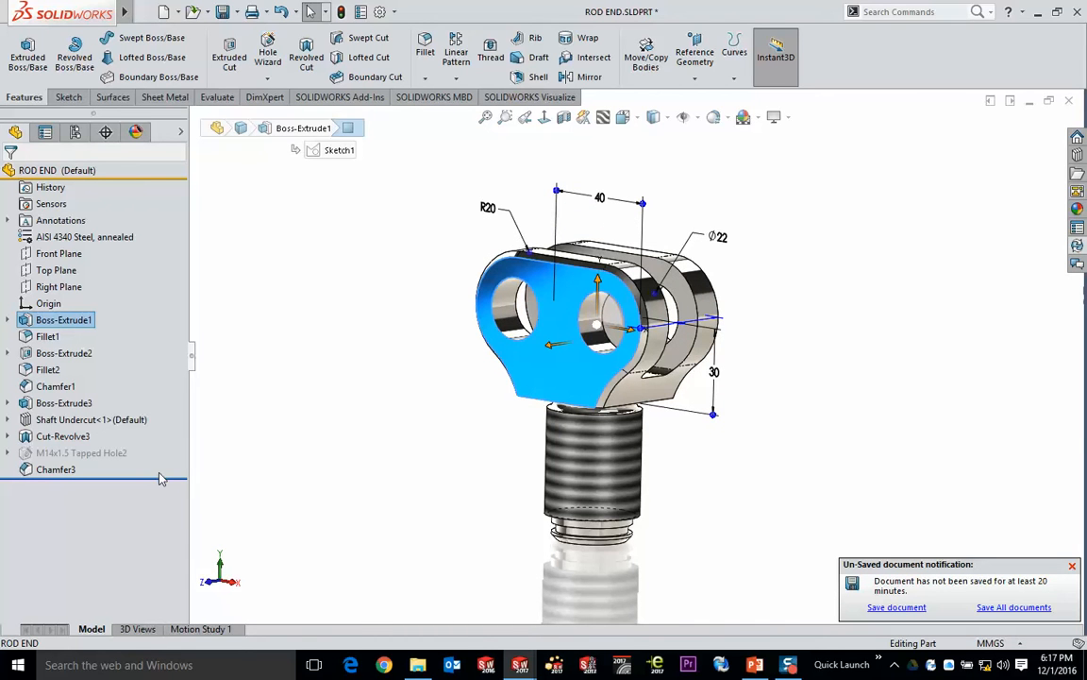
- Roll the part back to just after Boss-Extrude1 and examine the dimensions of that first extrusion
{"action": "left_click_drag", "start_coordinate": [160, 481], "coordinate": [133, 327]}
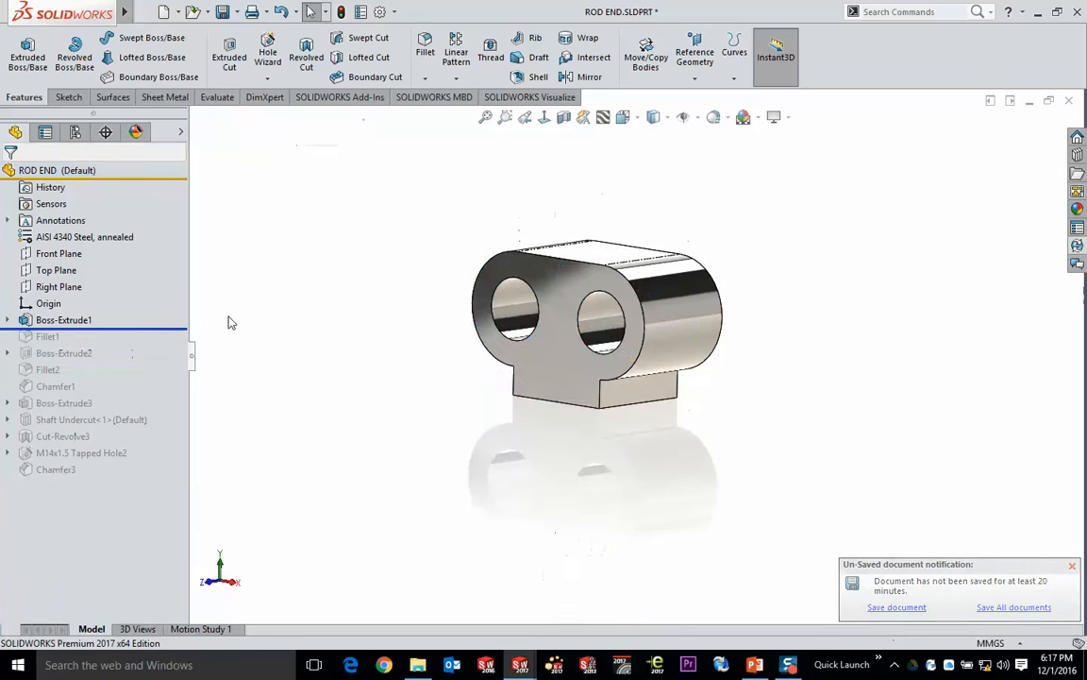
{"action": "double_click", "coordinate": [579, 276]}
{"action": "mouse_move", "coordinate": [831, 381]}
{"action": "middle_mouse_down"}
{"action": "mouse_move", "coordinate": [915, 344]}
{"action": "mouse_move", "coordinate": [915, 354]}
{"action": "middle_mouse_up"}
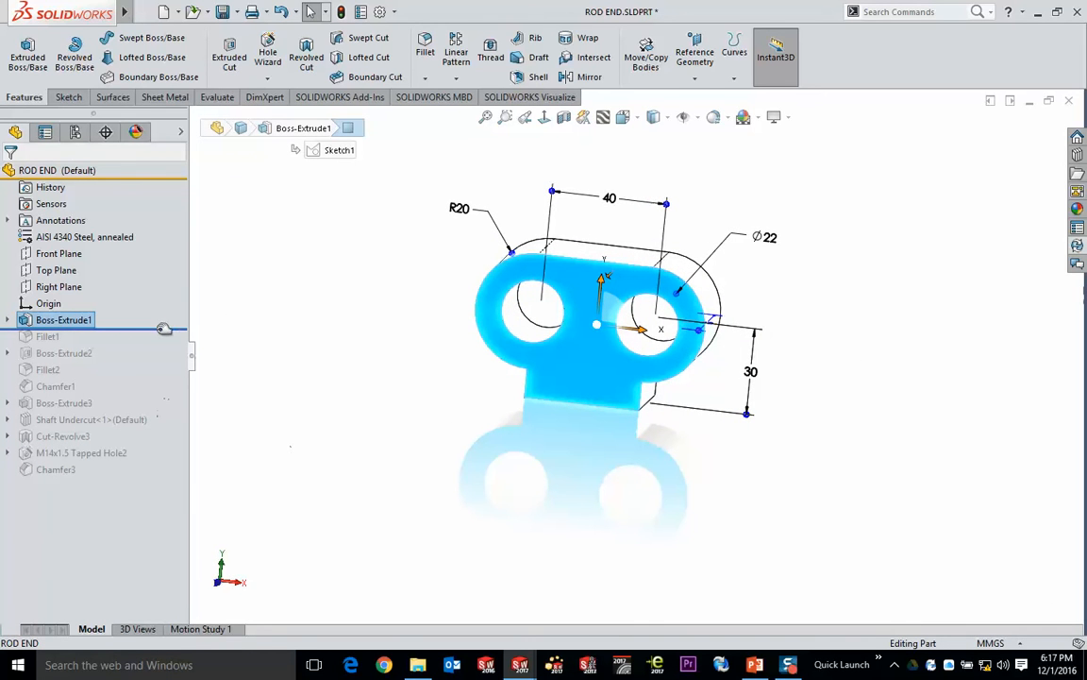
- Roll the part forward to just after Boss-Extrude2 and examine the slot that feature creates between the clevis ears
{"action": "left_click_drag", "start_coordinate": [151, 328], "coordinate": [152, 360]}
{"action": "left_click", "coordinate": [64, 353]}
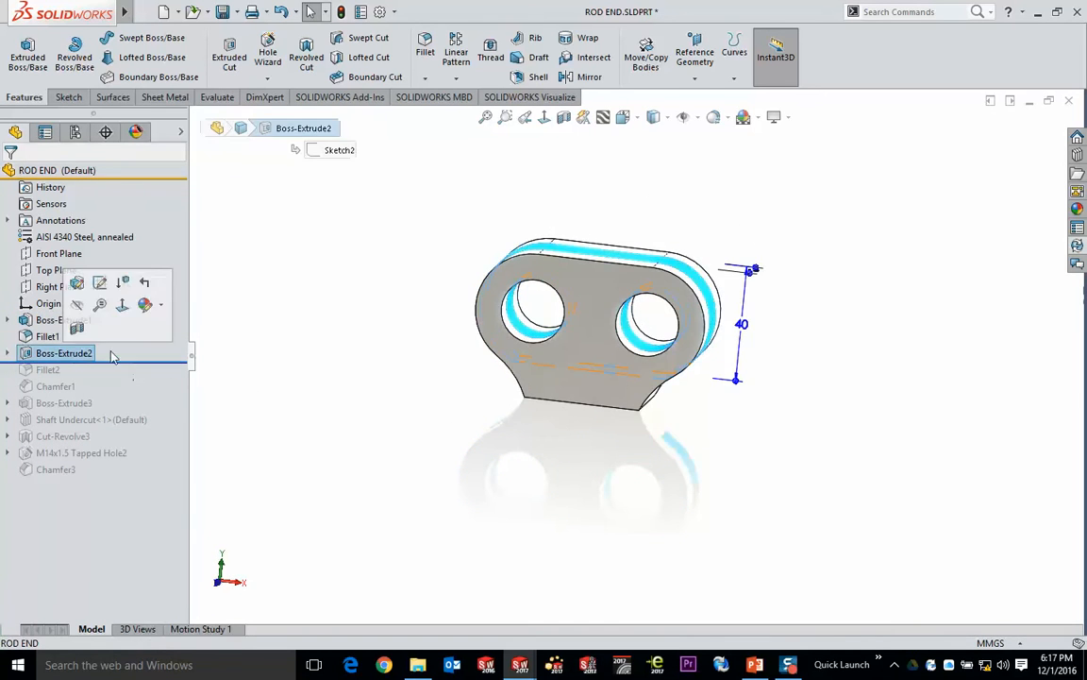
{"action": "middle_click_drag", "start_coordinate": [236, 359], "coordinate": [303, 458]}
{"action": "scroll", "coordinate": [546, 323], "scroll_direction": "down", "scroll_amount": 3}
{"action": "left_click", "coordinate": [838, 182]}
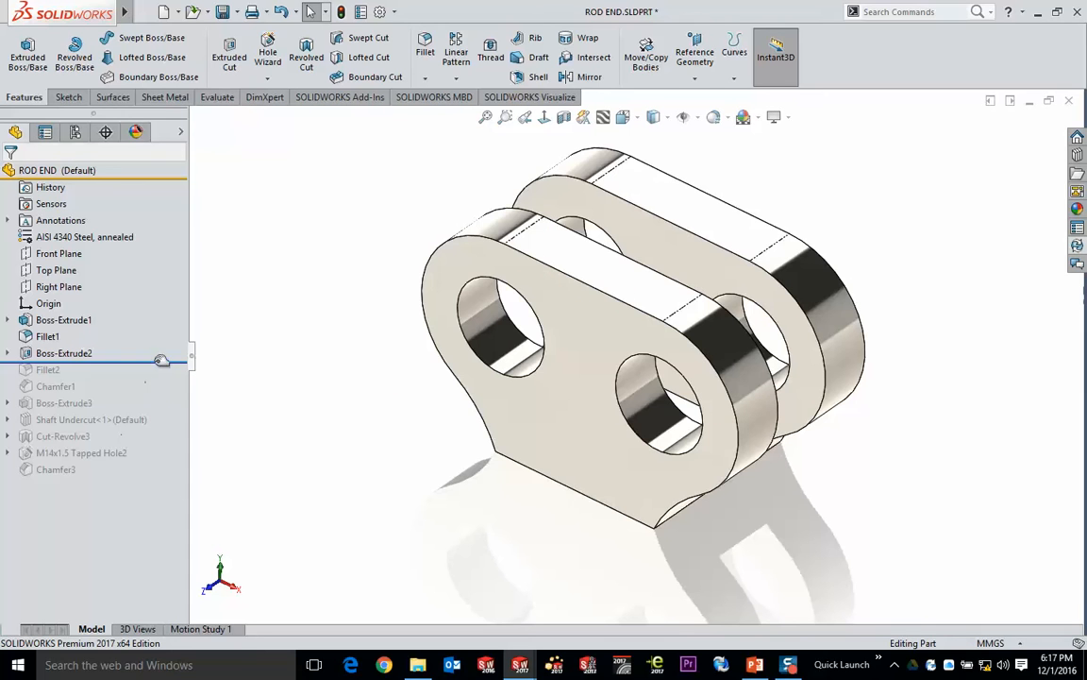
- Roll the part forward to the end of its feature history and view the complete rod end
{"action": "left_click_drag", "start_coordinate": [161, 359], "coordinate": [159, 487]}
{"action": "scroll", "coordinate": [391, 357], "scroll_direction": "up", "scroll_amount": 3}
{"action": "middle_click_drag", "start_coordinate": [391, 356], "coordinate": [379, 325]}
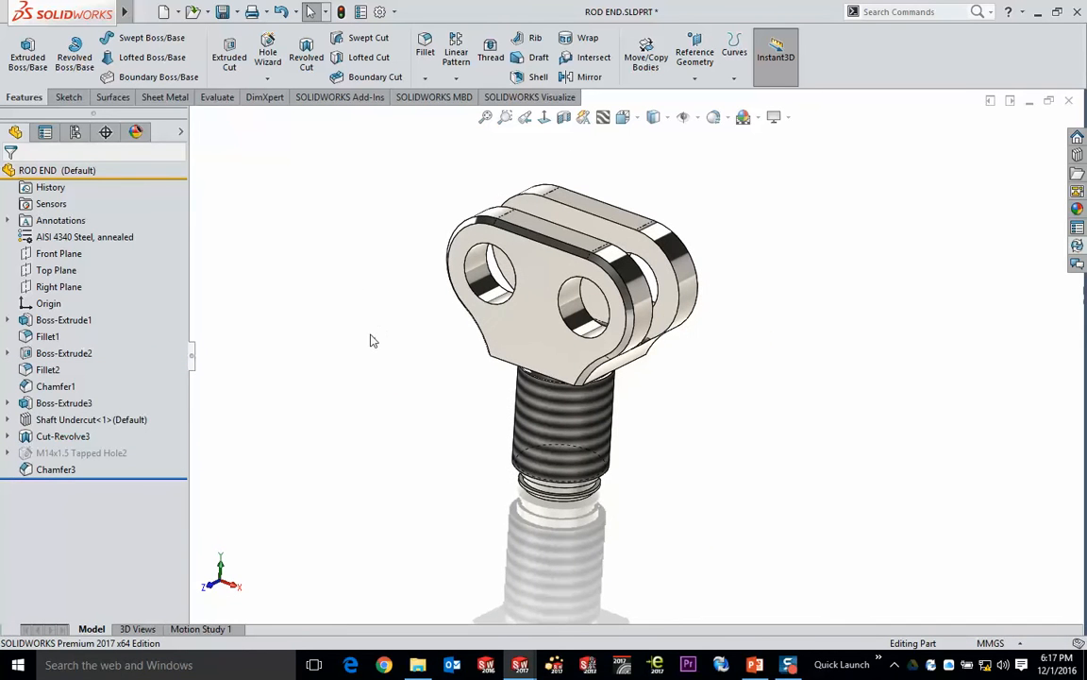
- Look over the available new-document templates and cancel without creating a document
{"action": "left_click", "coordinate": [179, 13]}
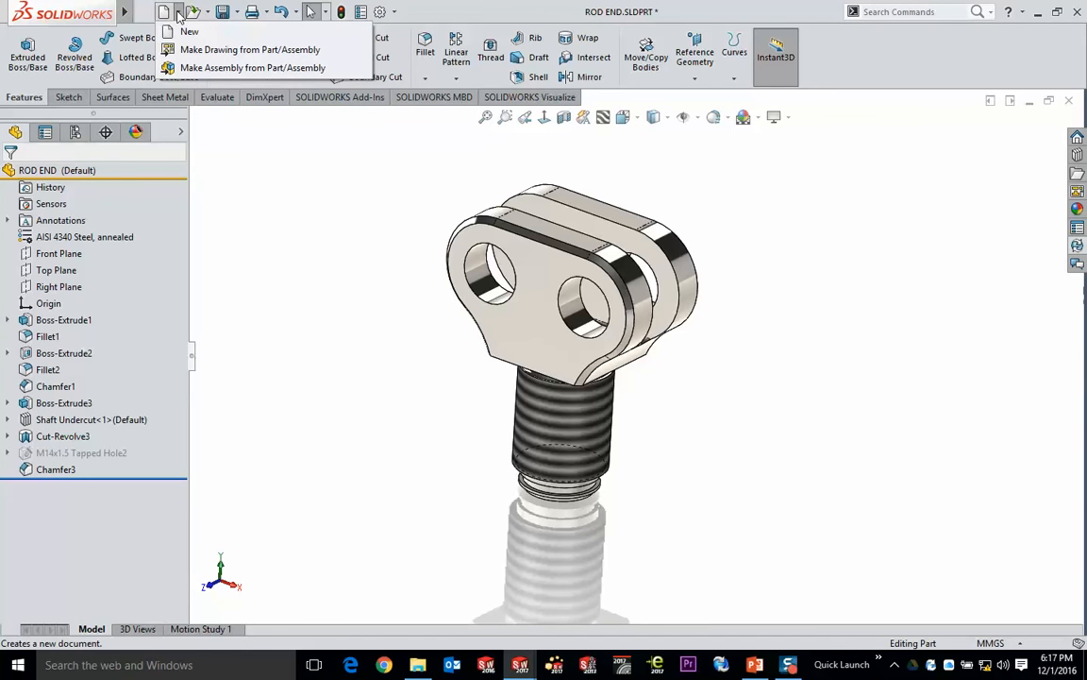
{"action": "left_click", "coordinate": [187, 31]}
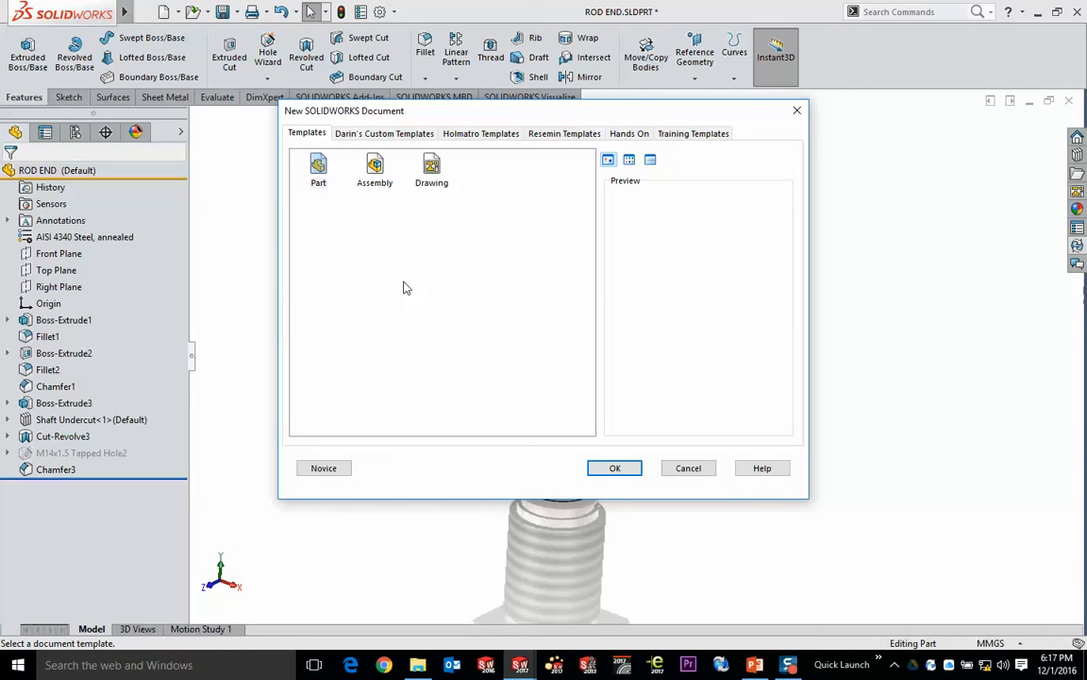
{"action": "left_click", "coordinate": [690, 469]}
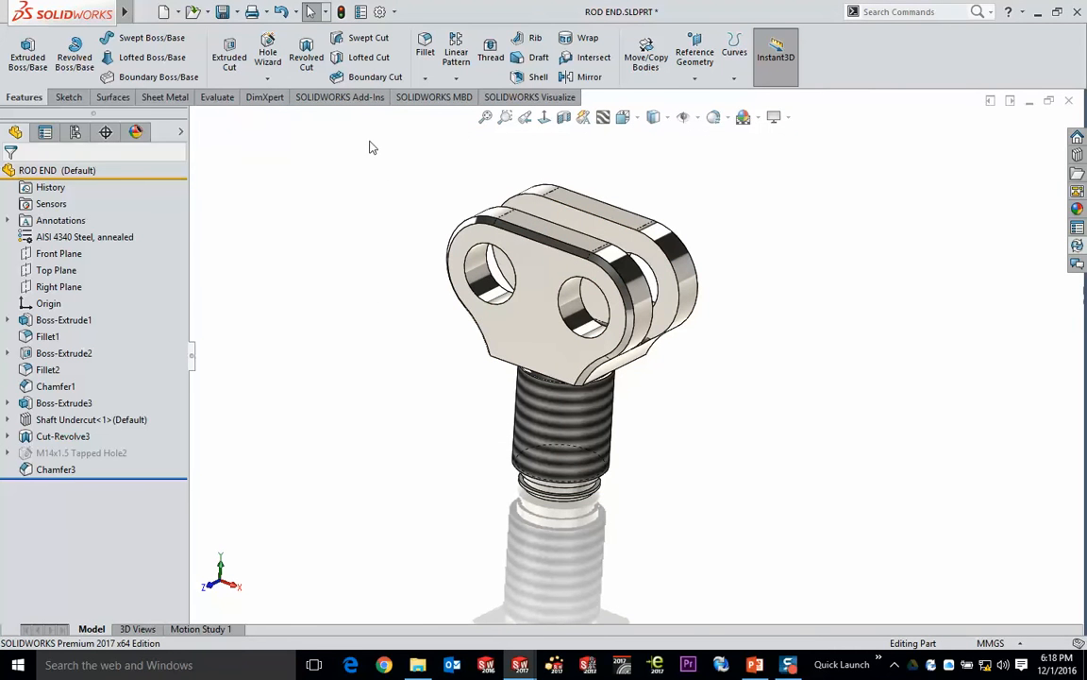
- Start a new drawing from the rod end part and look over the custom, Holmatro and Resemin drawing templates
{"action": "left_click", "coordinate": [177, 12]}
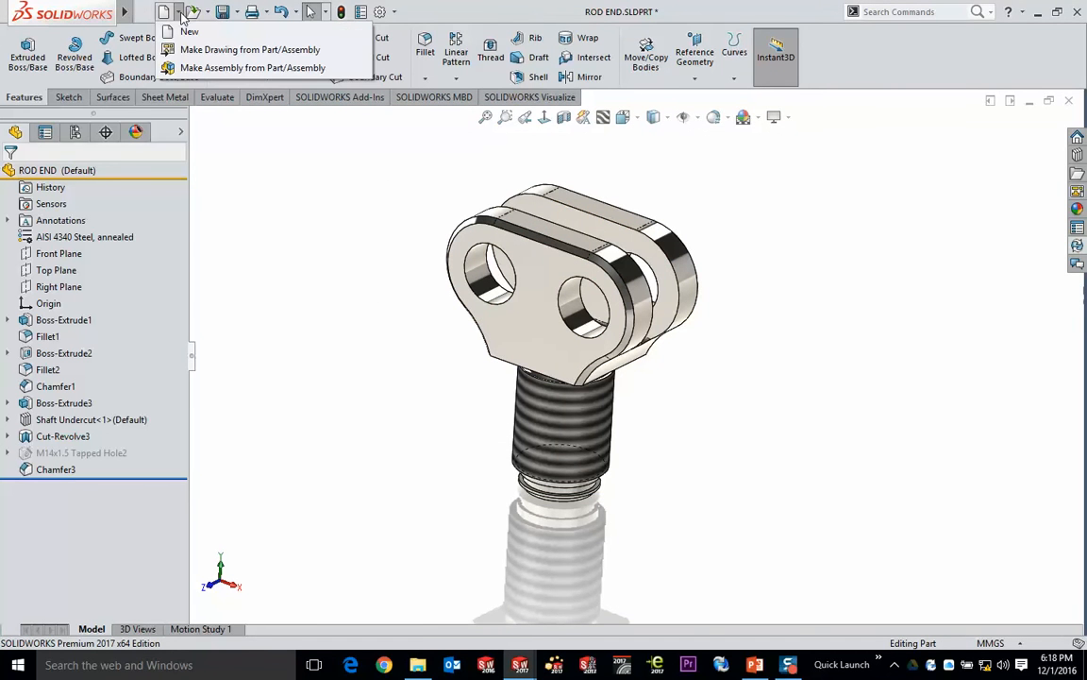
{"action": "left_click", "coordinate": [244, 53]}
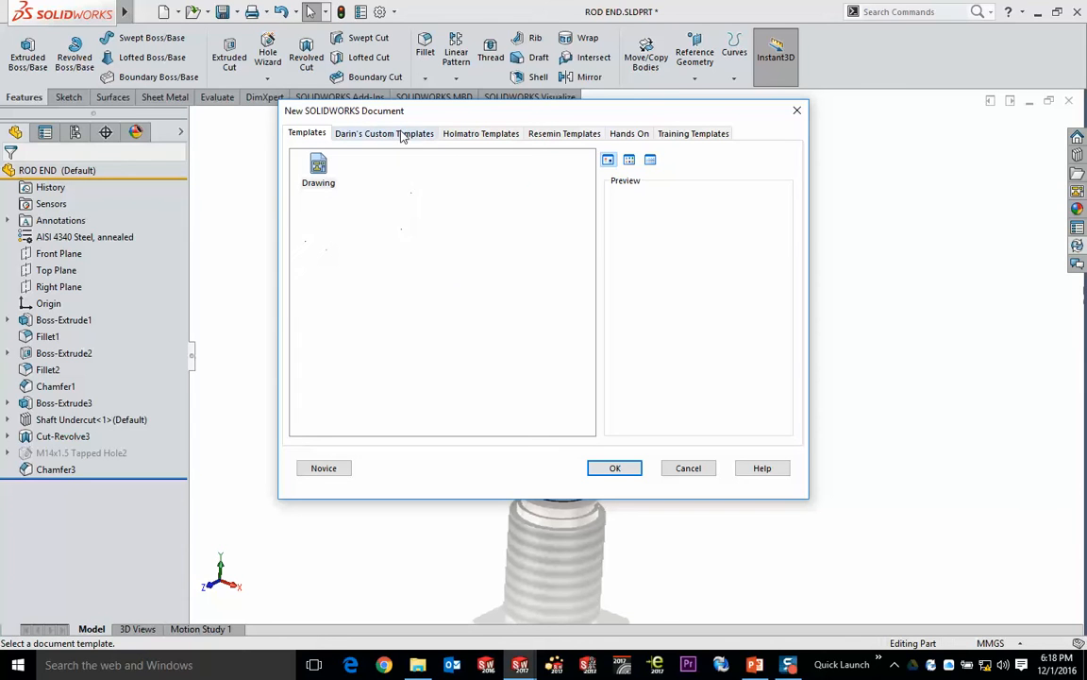
{"action": "left_click", "coordinate": [369, 133]}
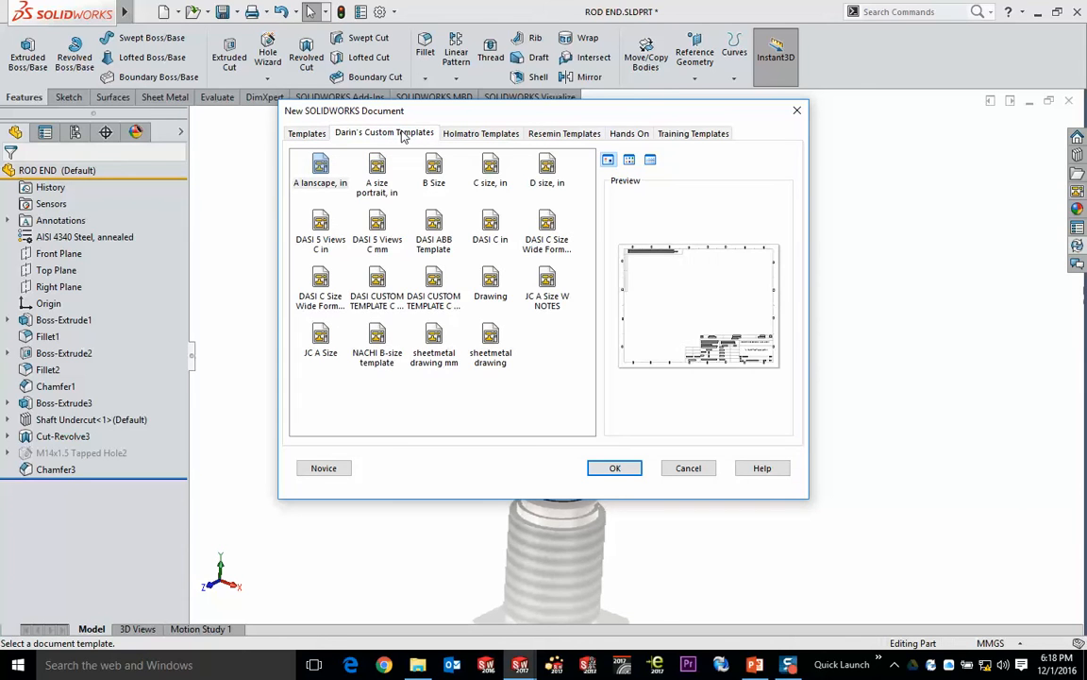
{"action": "left_click", "coordinate": [493, 134]}
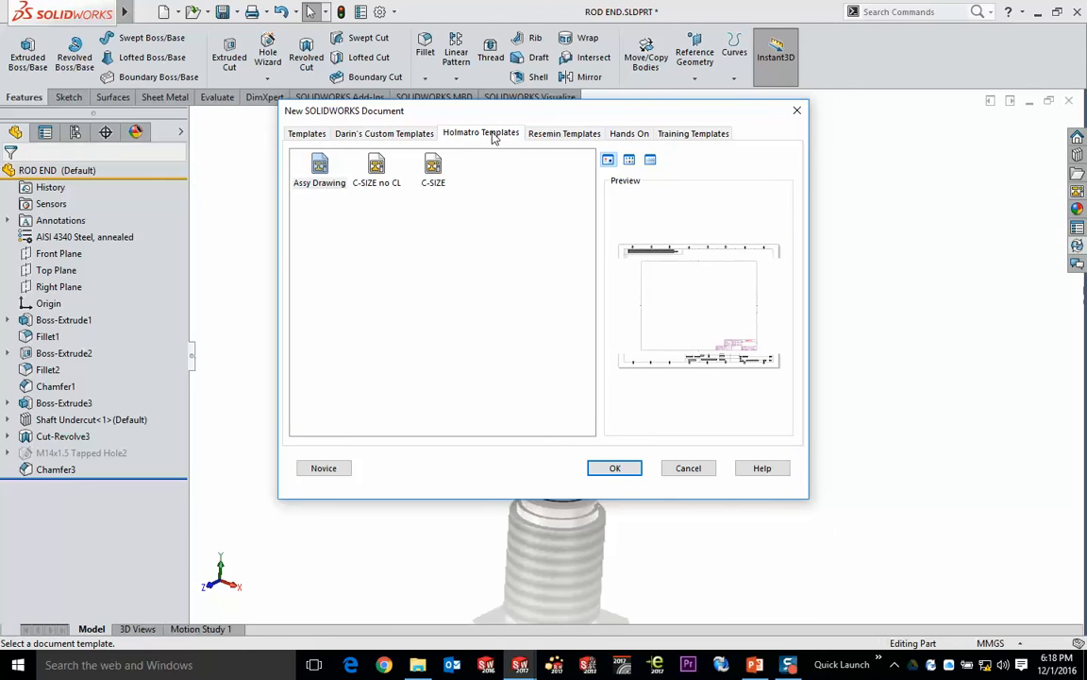
{"action": "left_click", "coordinate": [557, 135]}
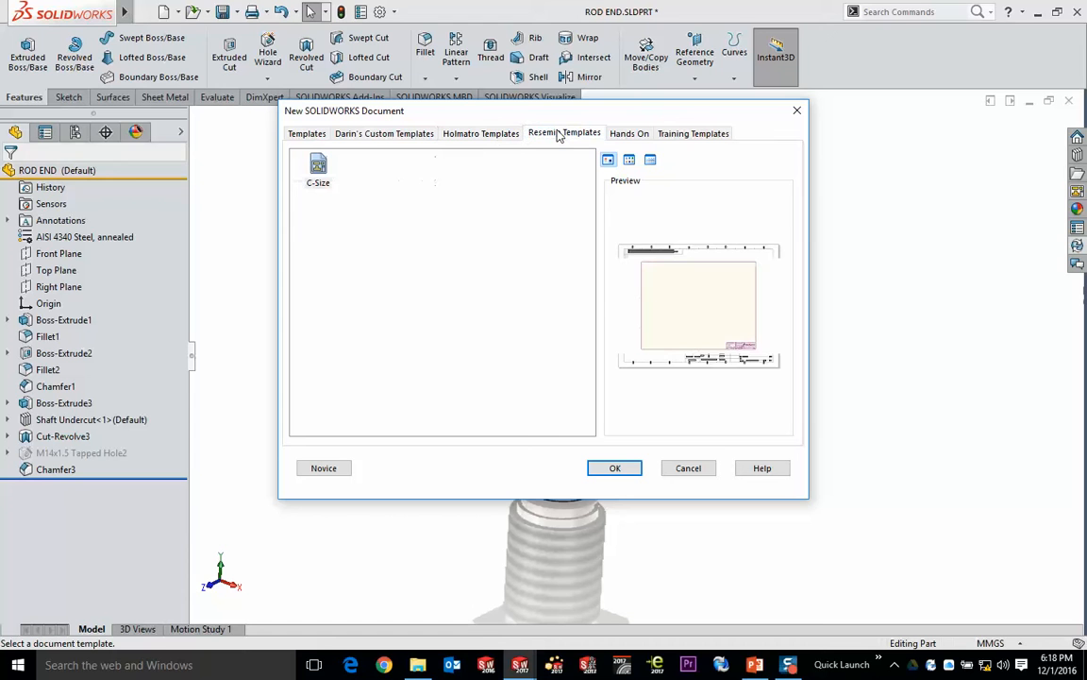
{"action": "left_click", "coordinate": [377, 140]}
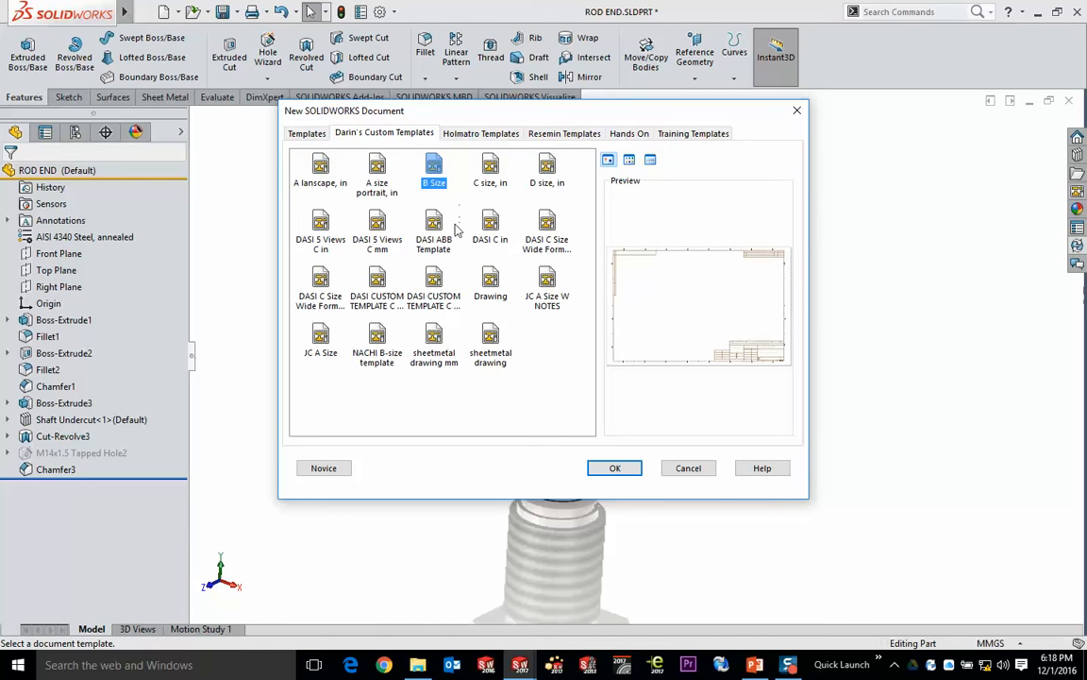
{"action": "left_click", "coordinate": [547, 226]}
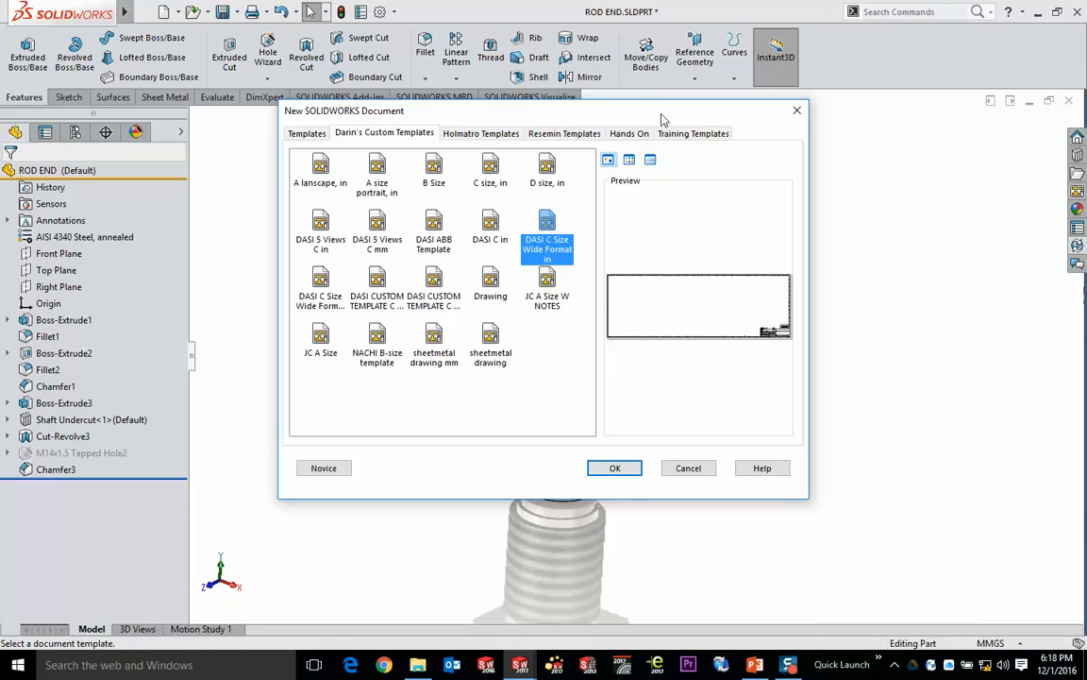
- Create the drawing from the default Drawing template with a standard C (ANSI) Landscape sheet format
{"action": "left_click", "coordinate": [307, 134]}
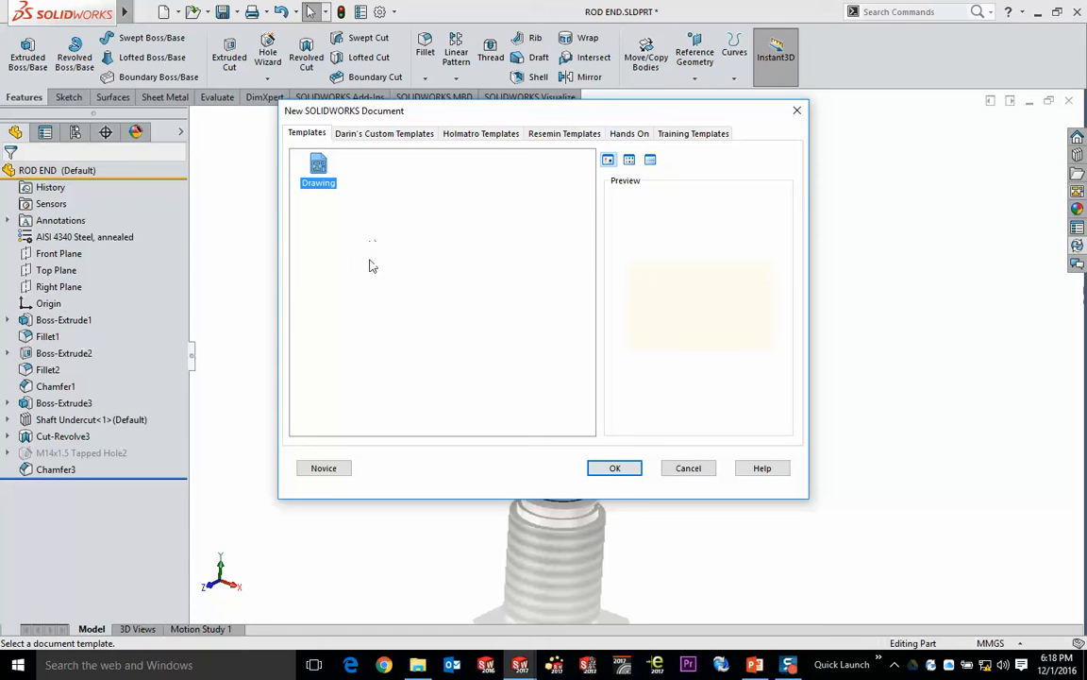
{"action": "double_click", "coordinate": [318, 166]}
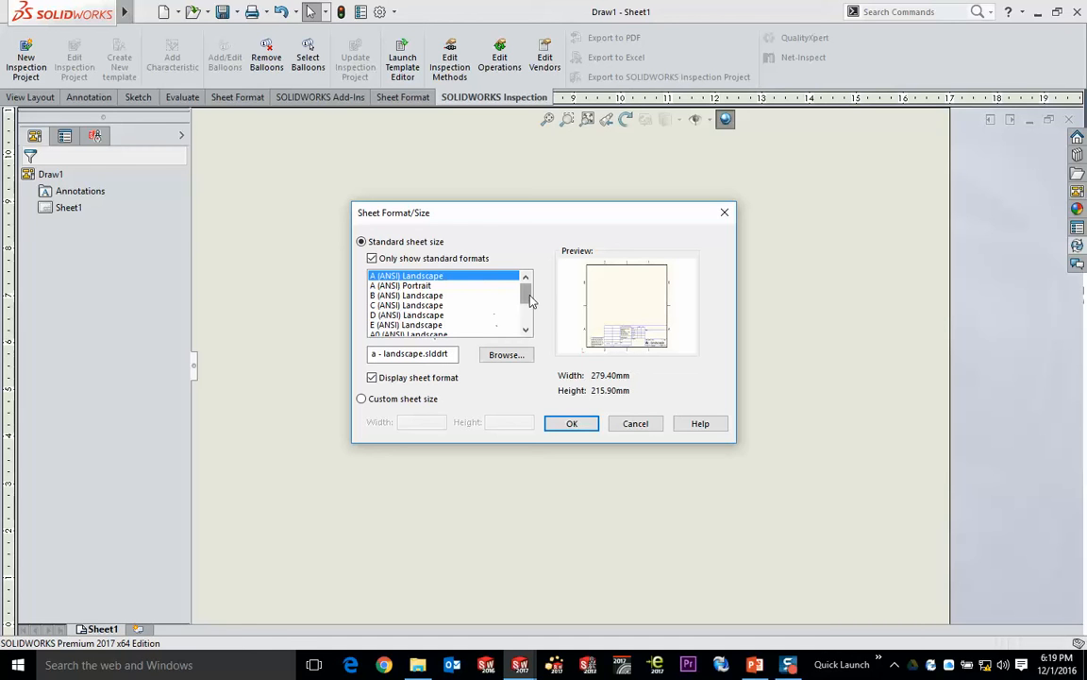
{"action": "scroll", "coordinate": [526, 309], "scroll_direction": "down", "scroll_amount": 2}
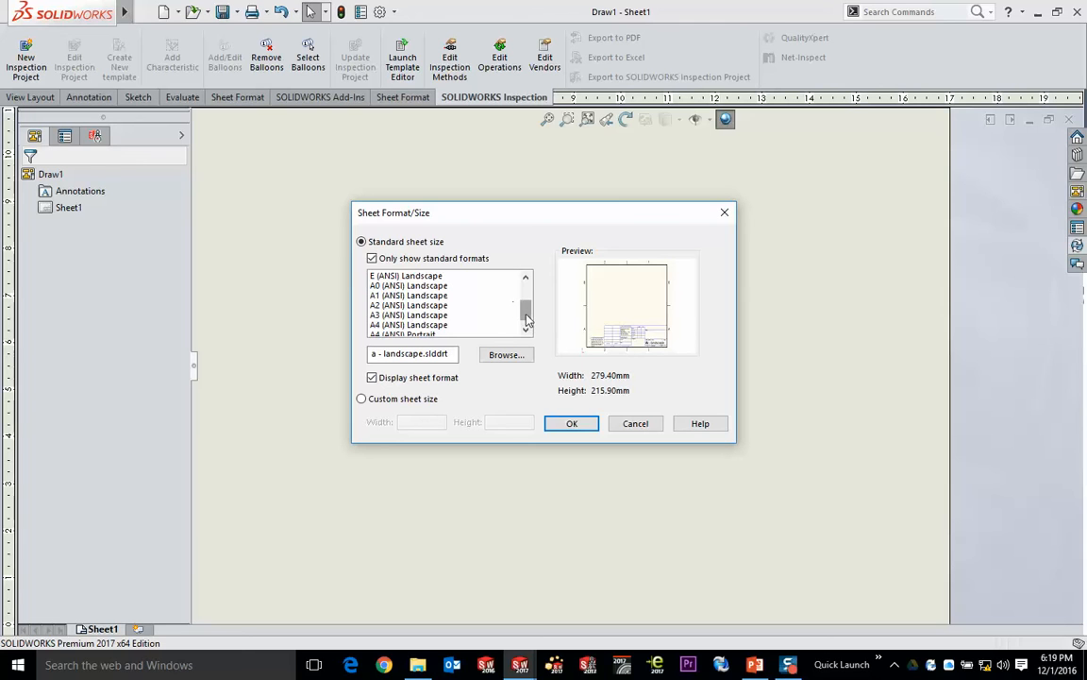
{"action": "scroll", "coordinate": [472, 283], "scroll_direction": "up", "scroll_amount": 2}
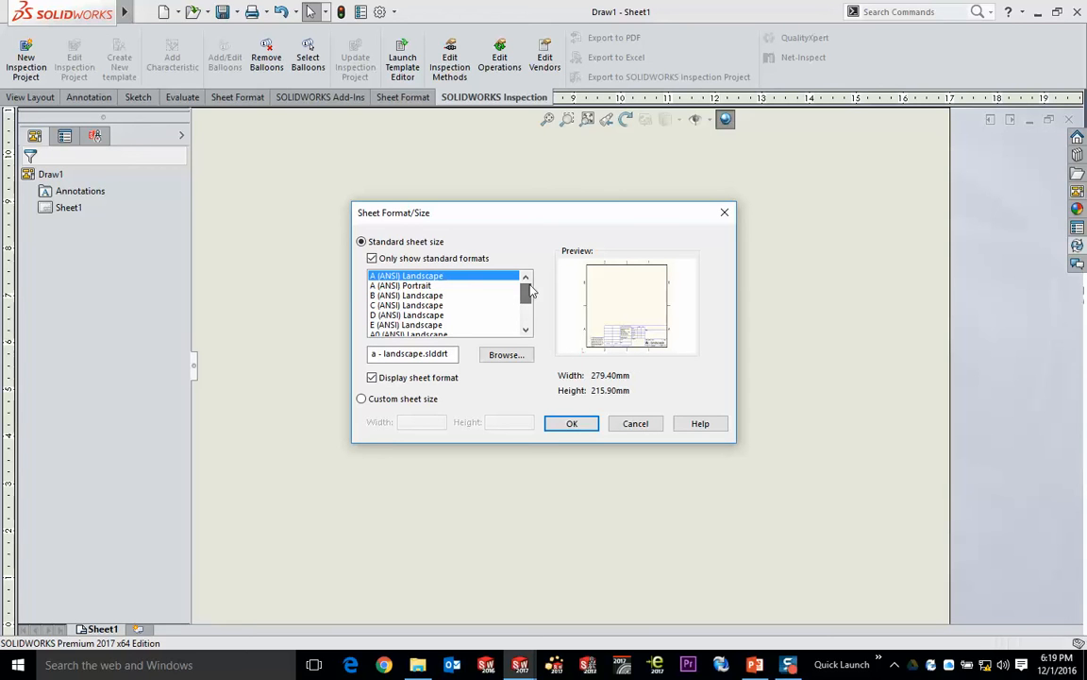
{"action": "left_click", "coordinate": [412, 306]}
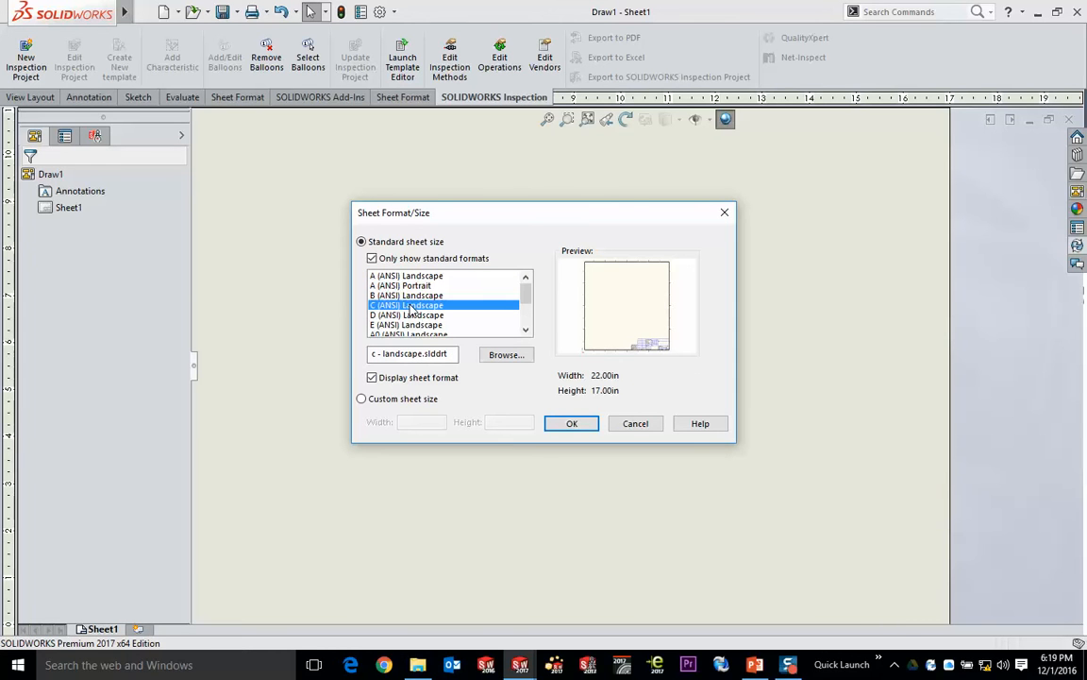
{"action": "left_click", "coordinate": [571, 423]}
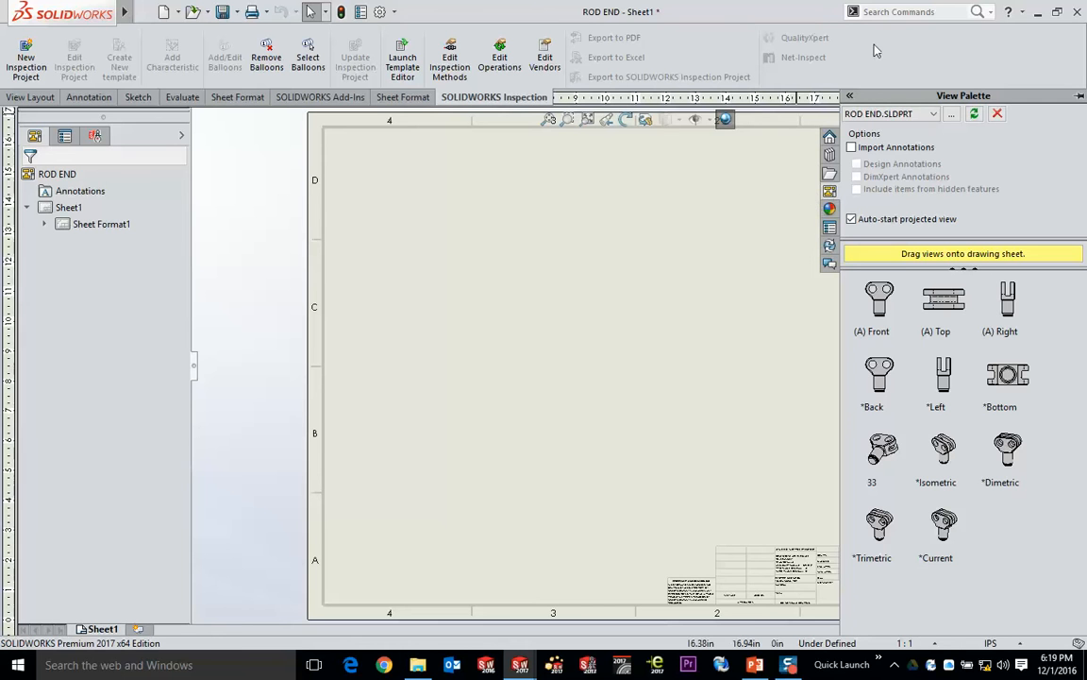
- Examine the title block of the new C-size sheet up close and return to the full sheet
{"action": "left_click", "coordinate": [637, 220]}
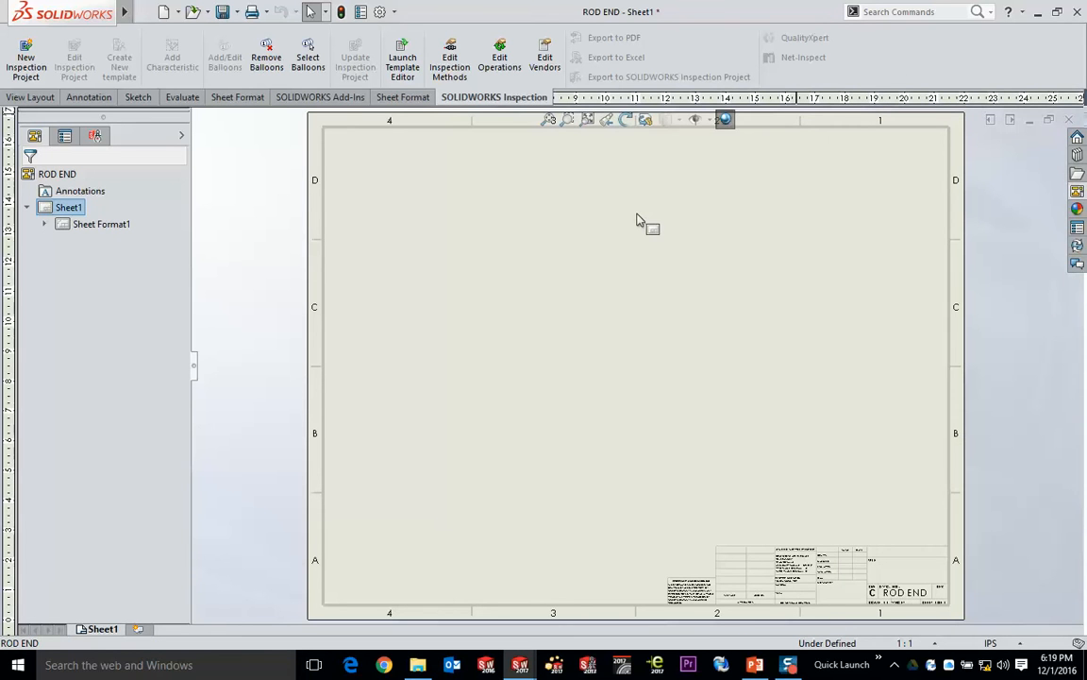
{"action": "scroll", "coordinate": [932, 547], "scroll_direction": "down", "scroll_amount": 5}
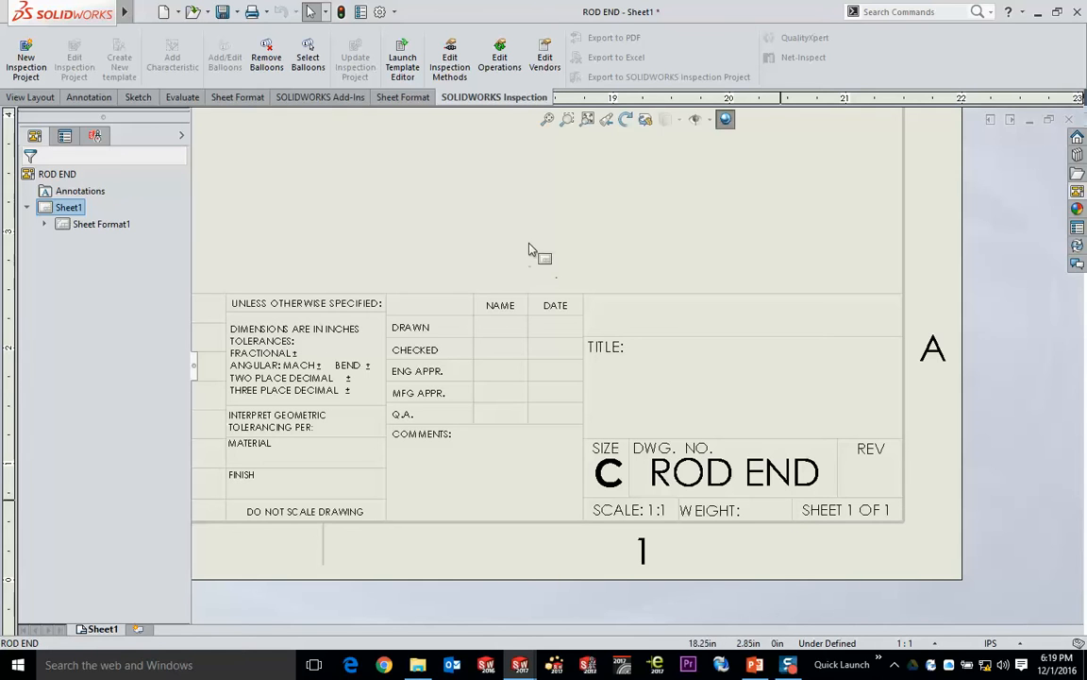
{"action": "left_click", "coordinate": [549, 120]}
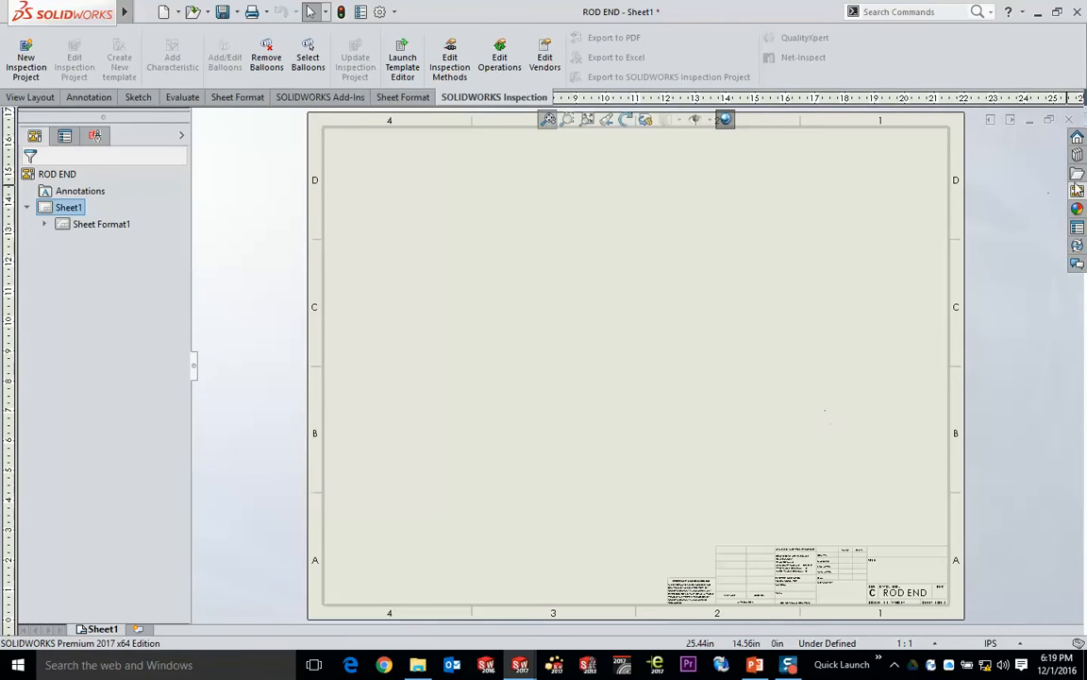
- Keep the View Palette pinned open and place the rod end's Front view in the sheet's upper-left area
{"action": "left_click", "coordinate": [1080, 194]}
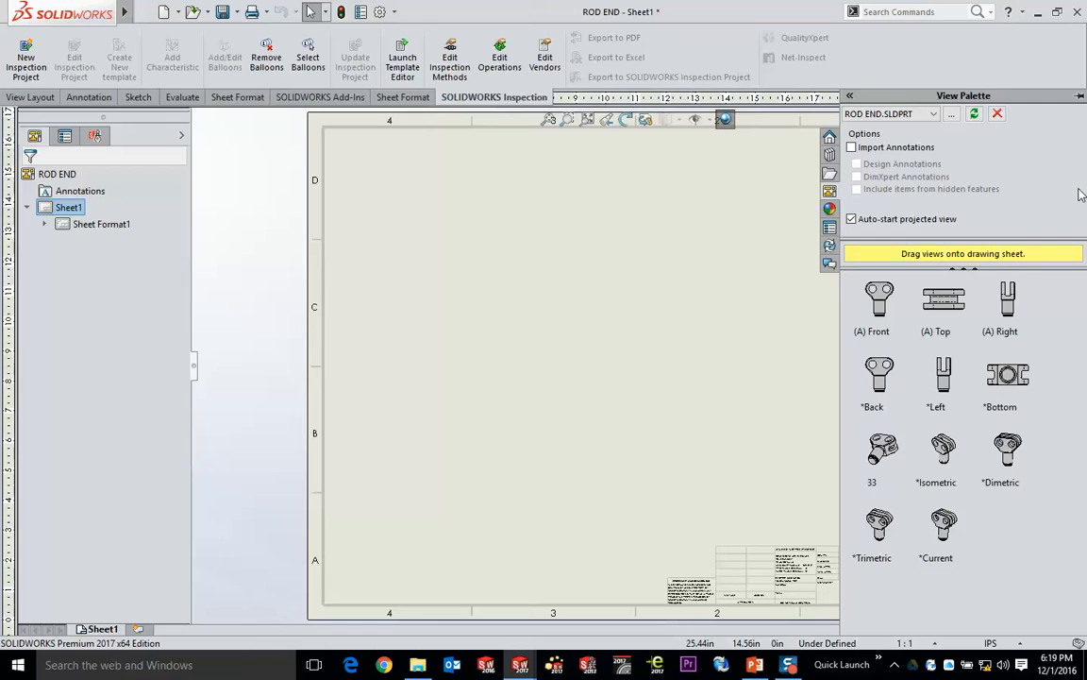
{"action": "left_click", "coordinate": [1080, 96]}
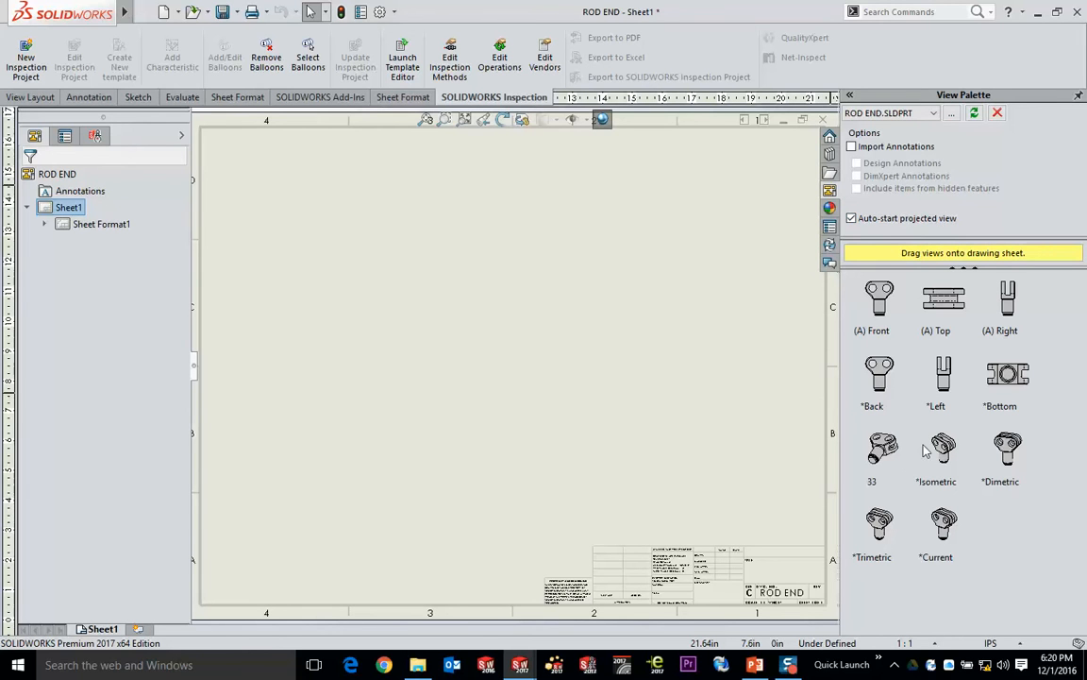
{"action": "left_click", "coordinate": [880, 306]}
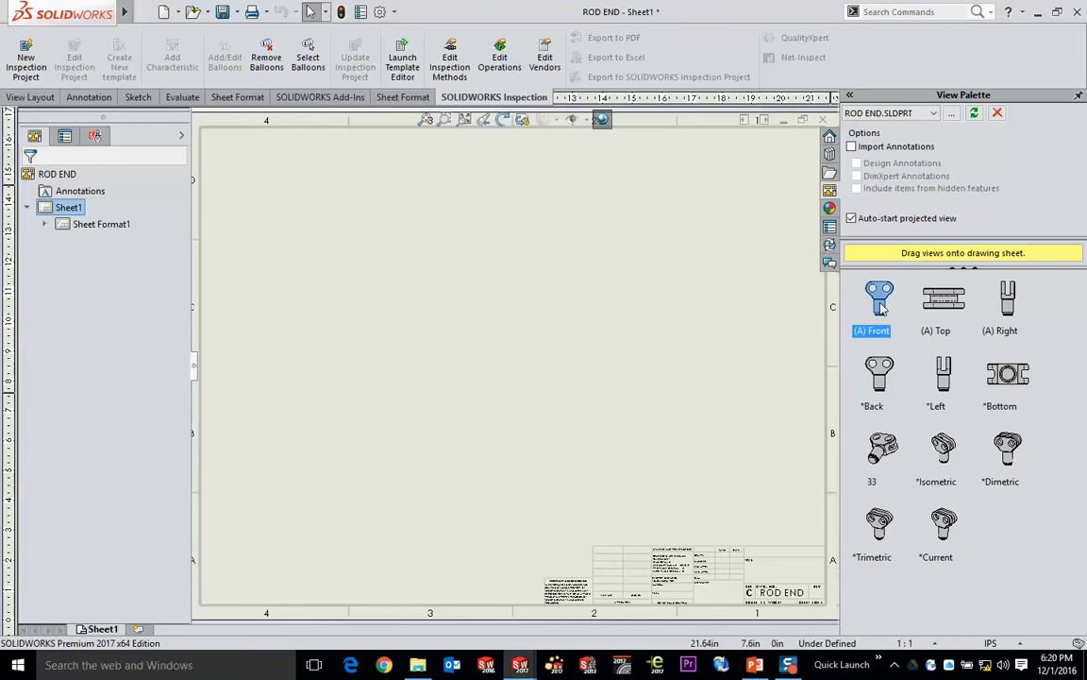
{"action": "mouse_move", "coordinate": [880, 306]}
{"action": "left_mouse_down"}
{"action": "mouse_move", "coordinate": [375, 276]}
{"action": "mouse_move", "coordinate": [734, 253]}
{"action": "mouse_move", "coordinate": [697, 442]}
{"action": "mouse_move", "coordinate": [326, 203]}
{"action": "mouse_move", "coordinate": [343, 239]}
{"action": "left_mouse_up"}
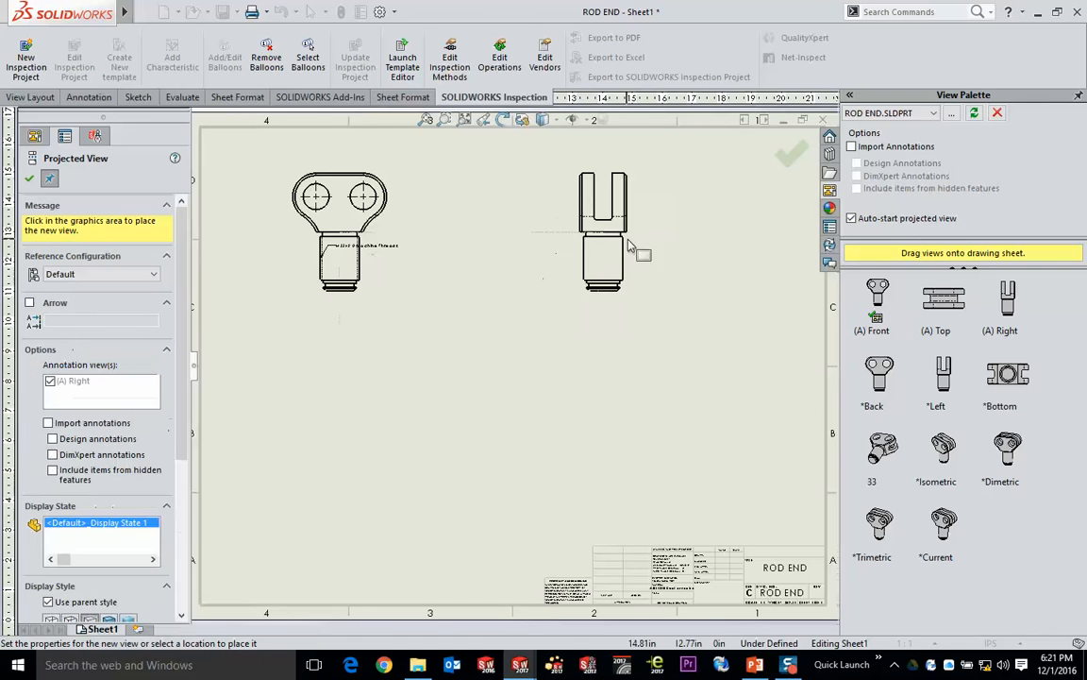
- Project the right, bottom and isometric views from the front view onto the sheet and finish placing views
{"action": "left_click", "coordinate": [625, 255]}
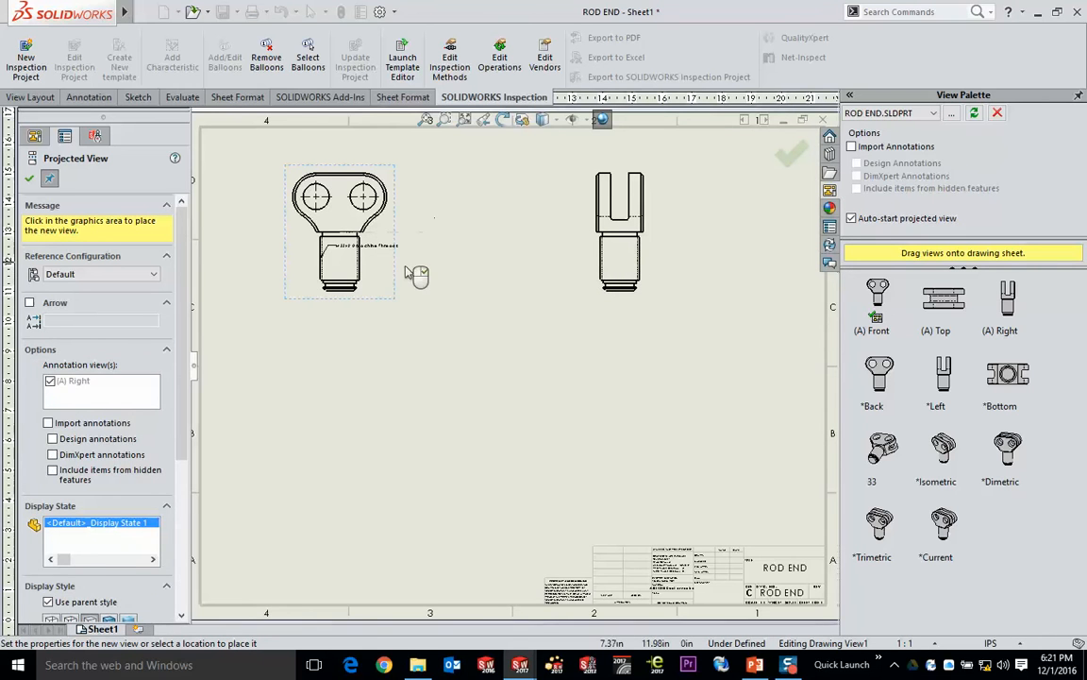
{"action": "left_click", "coordinate": [340, 477]}
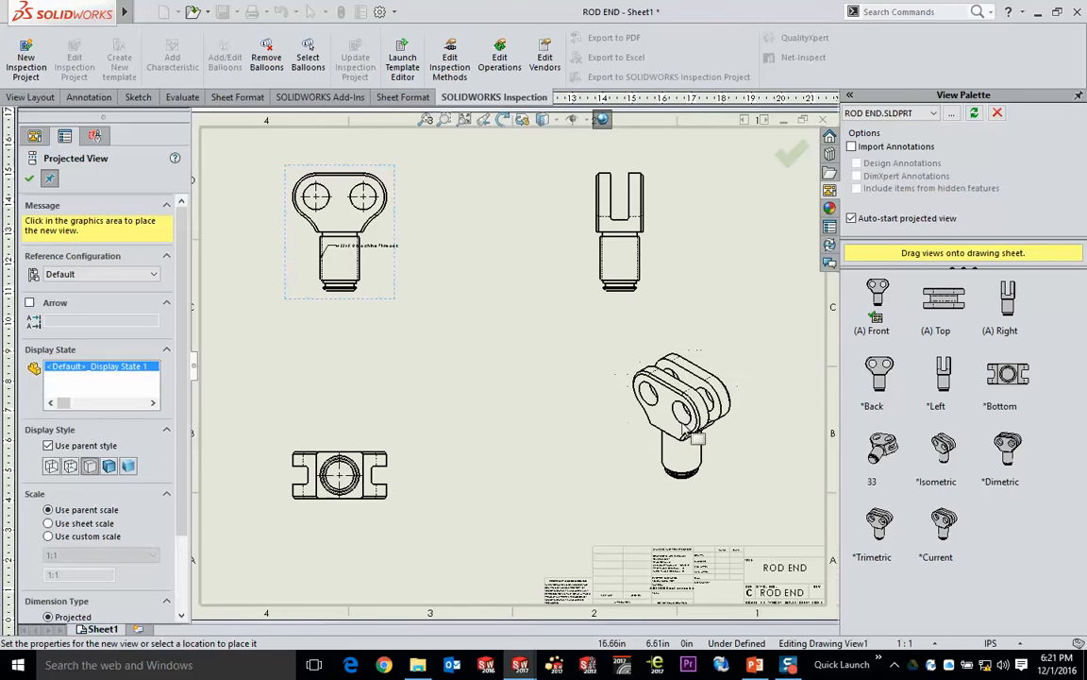
{"action": "left_click", "coordinate": [691, 423]}
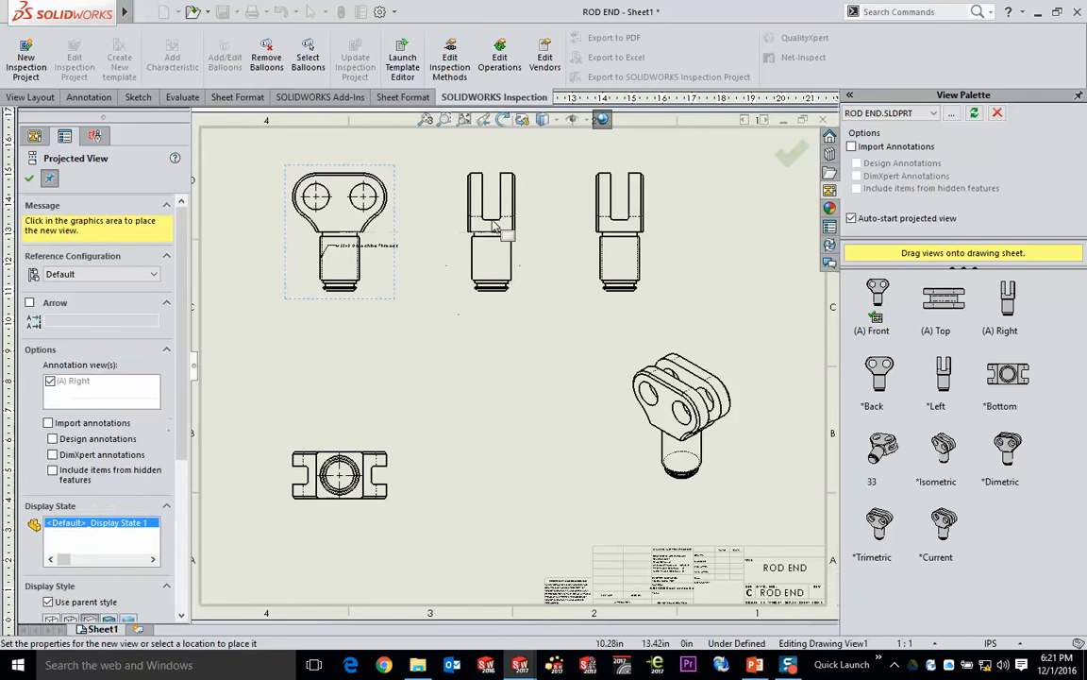
{"action": "left_click", "coordinate": [793, 159]}
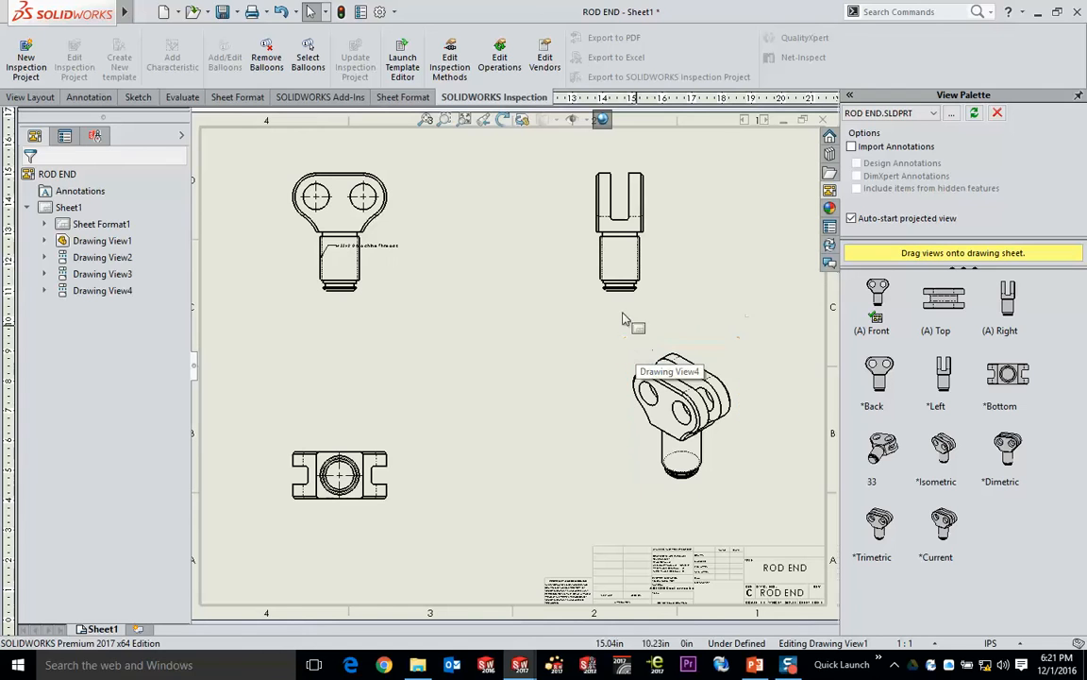
- Reposition the front view on the sheet, leaving it slightly higher in the upper-left area
{"action": "left_click", "coordinate": [517, 329]}
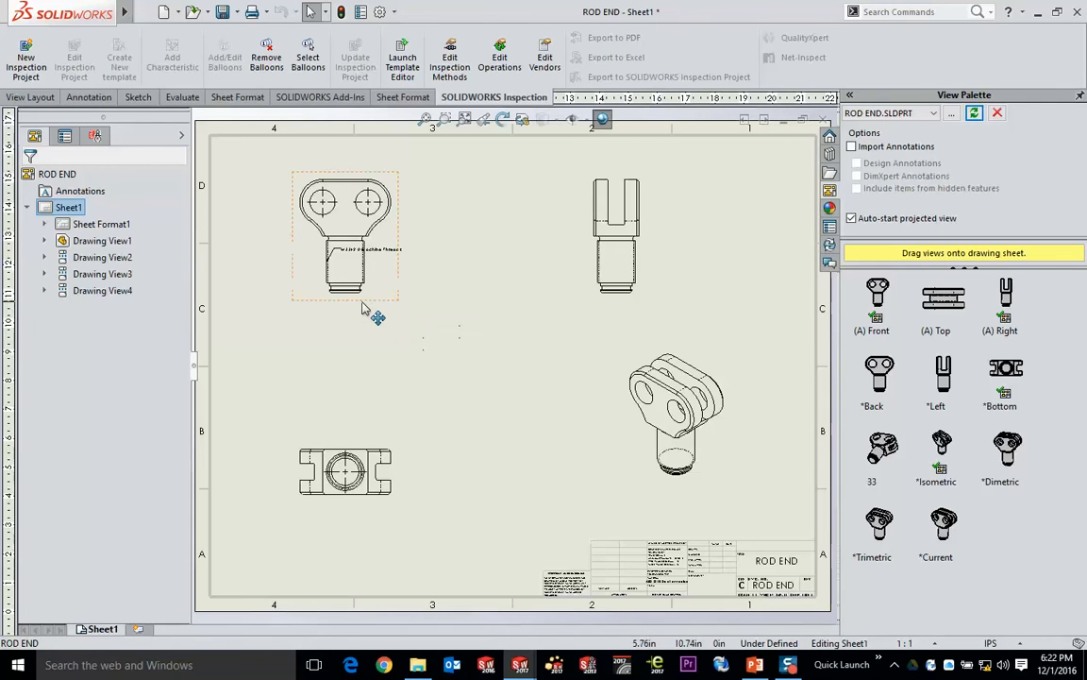
{"action": "mouse_move", "coordinate": [362, 307]}
{"action": "left_mouse_down"}
{"action": "mouse_move", "coordinate": [383, 334]}
{"action": "mouse_move", "coordinate": [370, 351]}
{"action": "mouse_move", "coordinate": [437, 409]}
{"action": "mouse_move", "coordinate": [566, 332]}
{"action": "mouse_move", "coordinate": [468, 246]}
{"action": "mouse_move", "coordinate": [388, 303]}
{"action": "mouse_move", "coordinate": [432, 272]}
{"action": "mouse_move", "coordinate": [420, 273]}
{"action": "mouse_move", "coordinate": [494, 348]}
{"action": "left_mouse_up"}
{"action": "mouse_move", "coordinate": [376, 330]}
{"action": "left_mouse_down"}
{"action": "mouse_move", "coordinate": [433, 321]}
{"action": "mouse_move", "coordinate": [381, 286]}
{"action": "mouse_move", "coordinate": [369, 303]}
{"action": "mouse_move", "coordinate": [374, 287]}
{"action": "left_mouse_up"}
{"action": "left_click", "coordinate": [441, 330]}
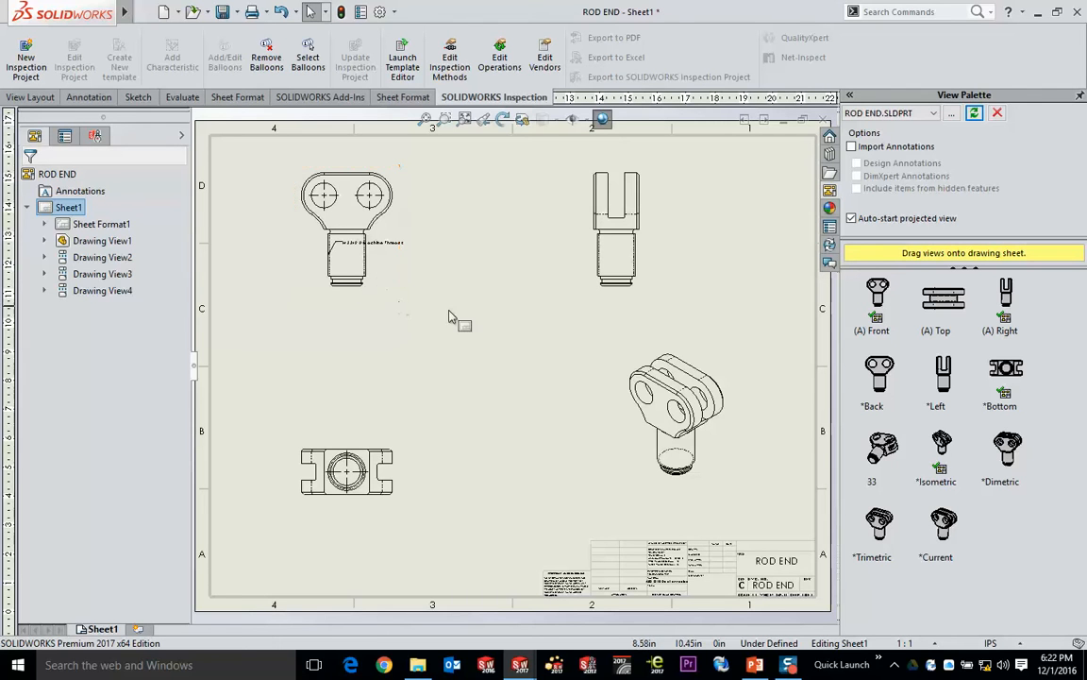
- Try the Hidden Lines Visible and Shaded With Edges styles on the front view, and return it to Hidden Lines Removed
{"action": "left_click", "coordinate": [382, 279]}
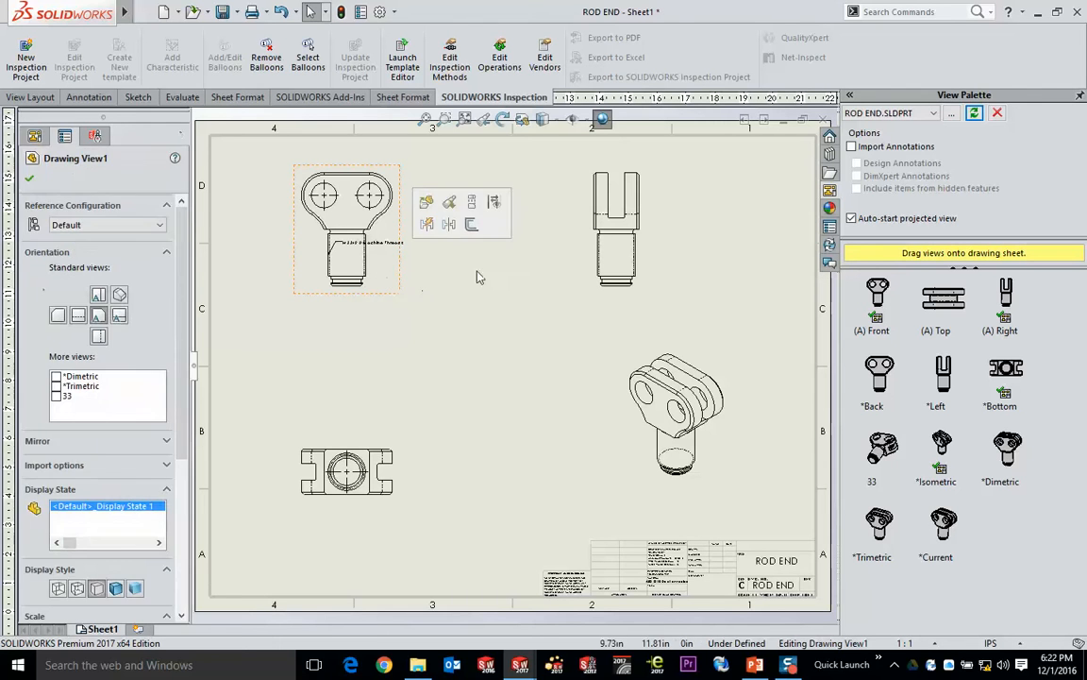
{"action": "left_click", "coordinate": [543, 119]}
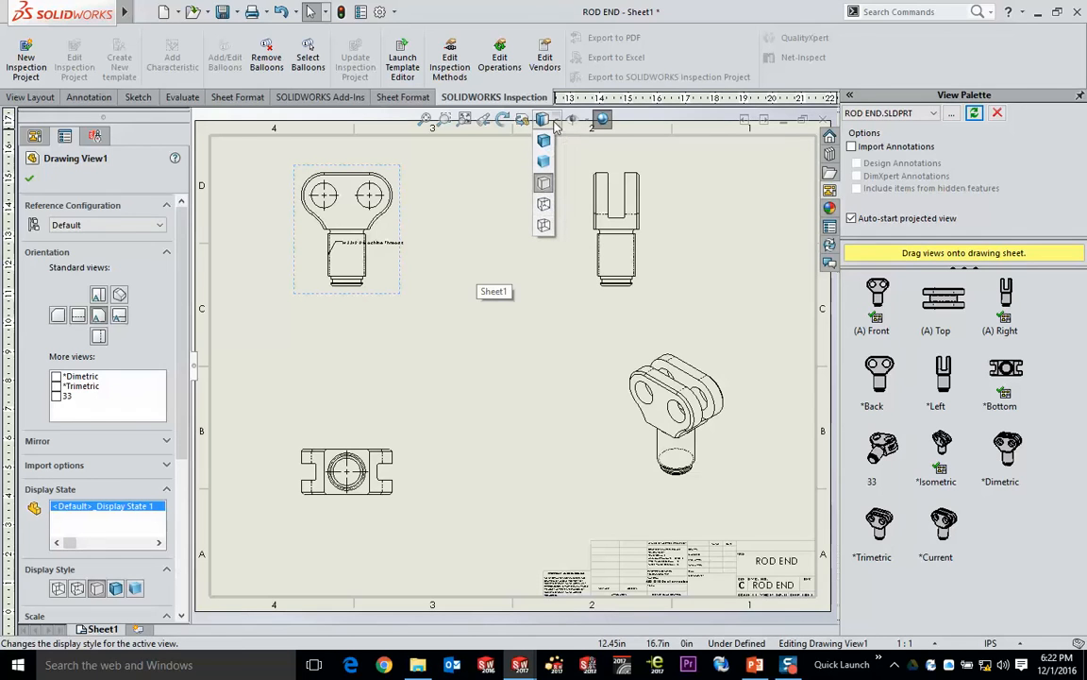
{"action": "left_click", "coordinate": [544, 205]}
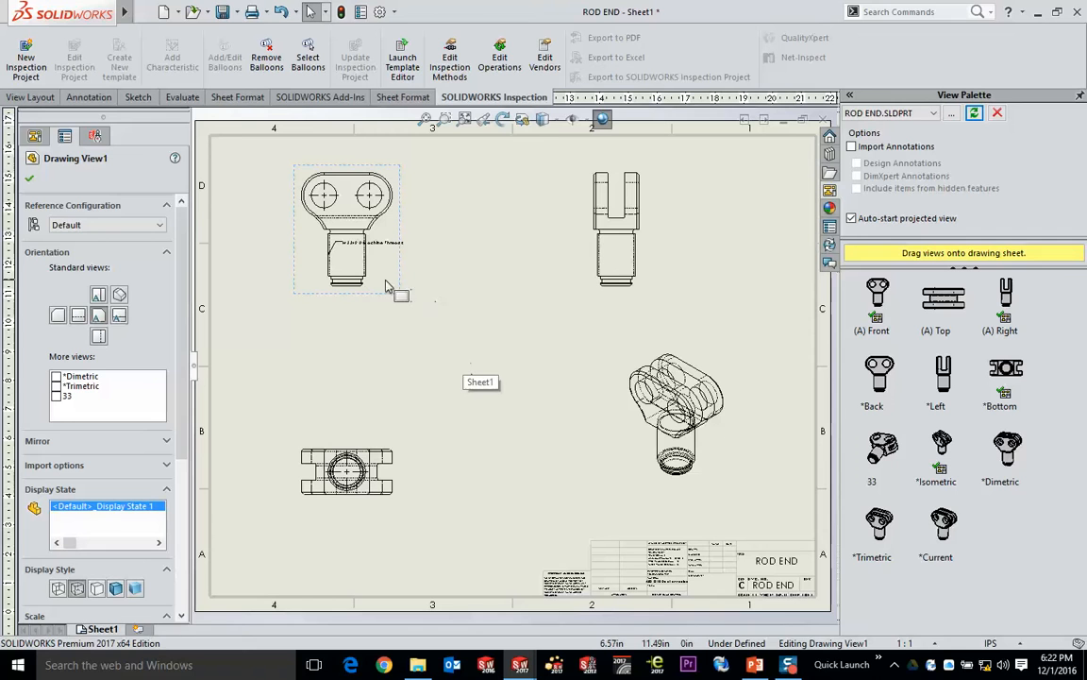
{"action": "left_click", "coordinate": [552, 121]}
{"action": "left_click", "coordinate": [544, 140]}
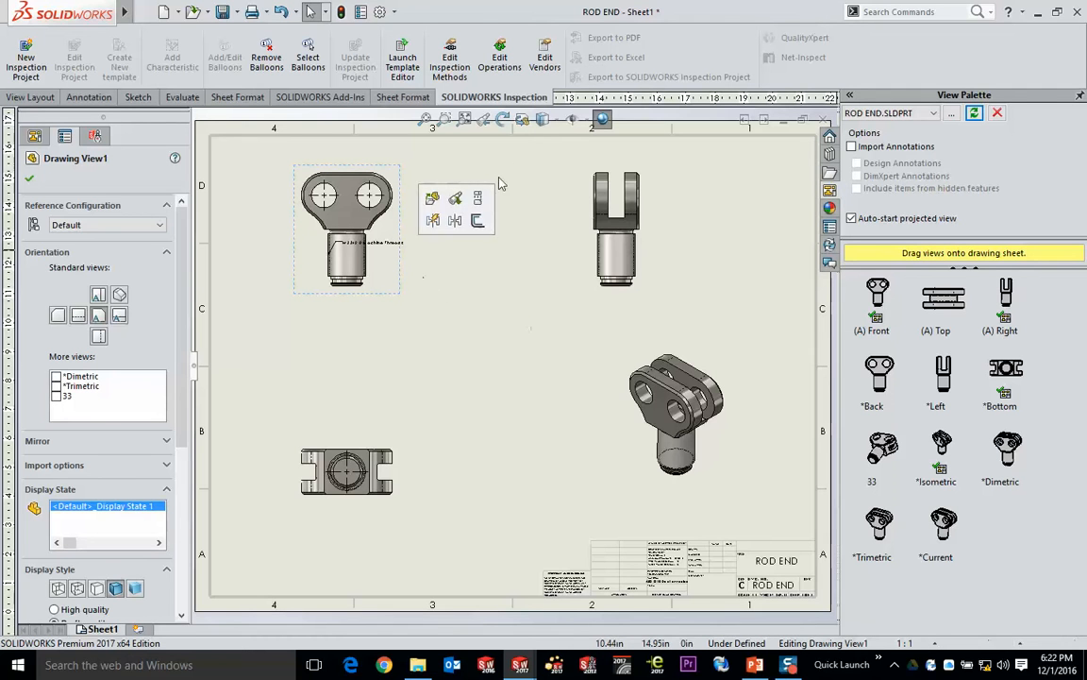
{"action": "left_click", "coordinate": [543, 118]}
{"action": "left_click", "coordinate": [544, 184]}
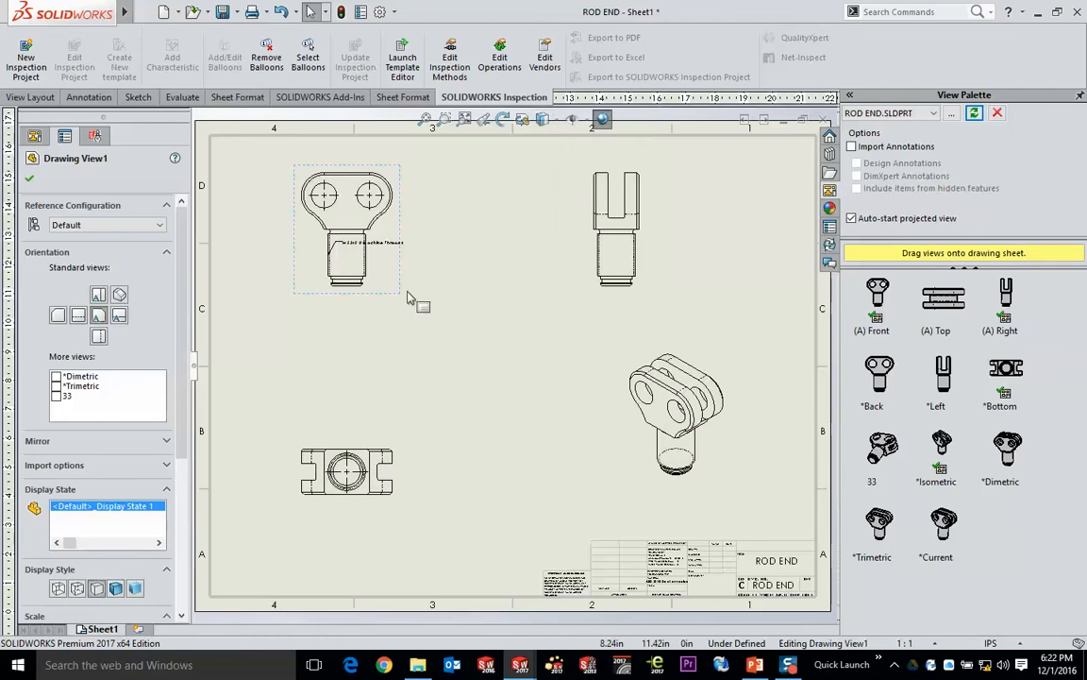
{"action": "left_click", "coordinate": [498, 272]}
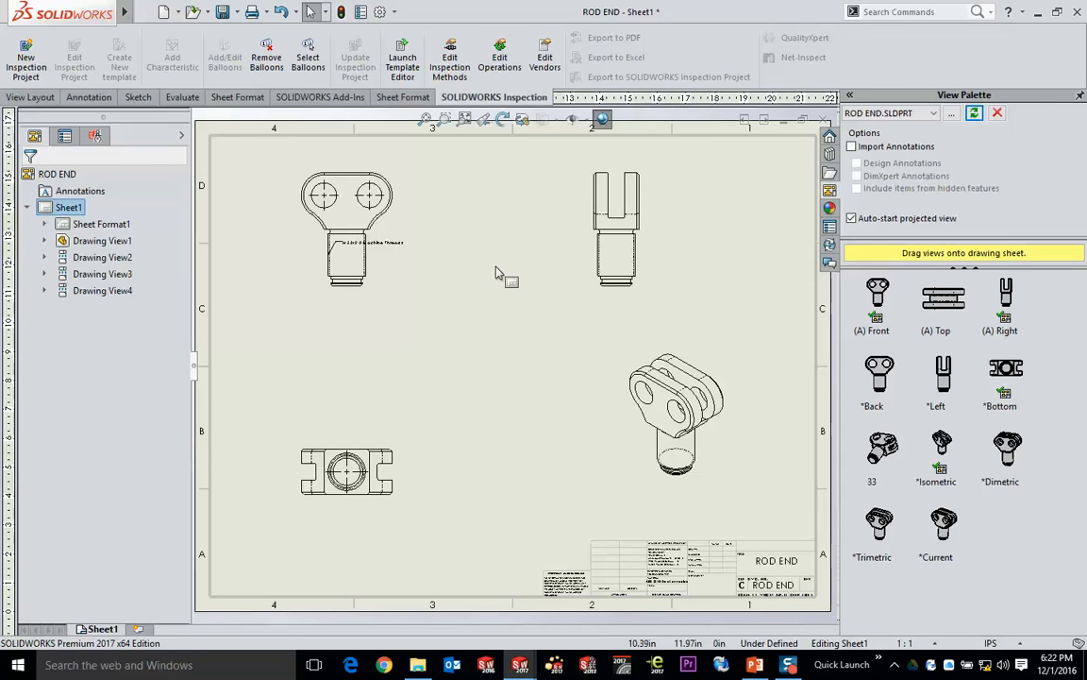
- Set the projected right view's display style to Hidden Lines Visible, independent of its parent view
{"action": "left_click", "coordinate": [380, 293]}
{"action": "left_click", "coordinate": [613, 264]}
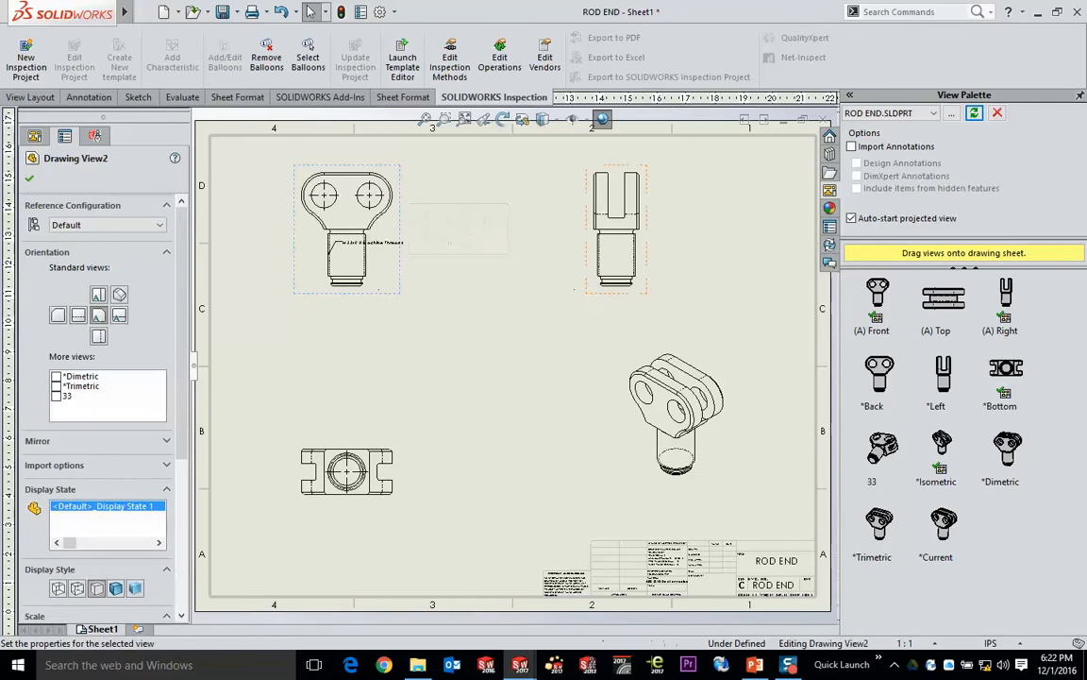
{"action": "left_click", "coordinate": [544, 120]}
{"action": "left_click", "coordinate": [544, 205]}
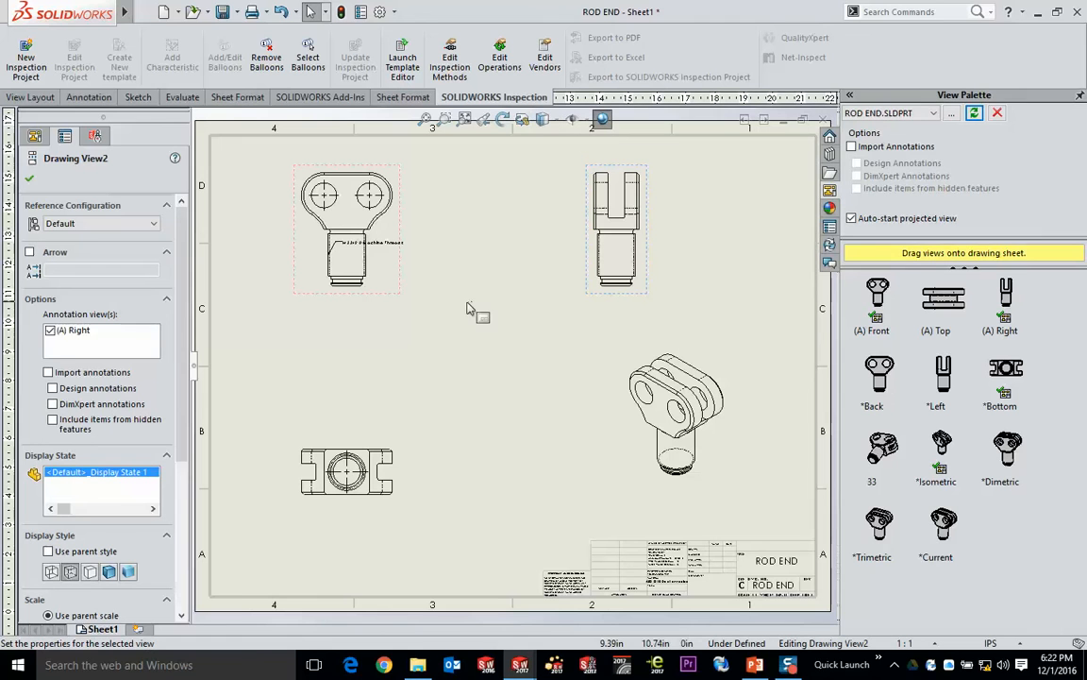
- Set the isometric view's display style to Shaded With Edges and shift the view slightly toward the sheet's centre
{"action": "left_click", "coordinate": [701, 359]}
{"action": "left_click", "coordinate": [544, 120]}
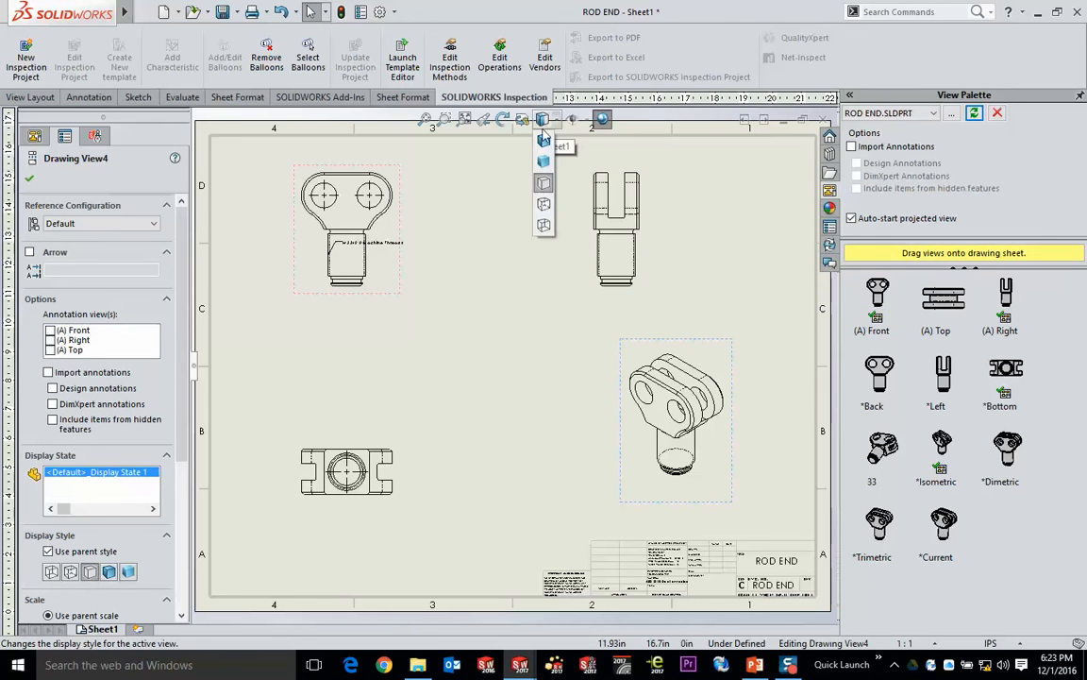
{"action": "left_click", "coordinate": [544, 140]}
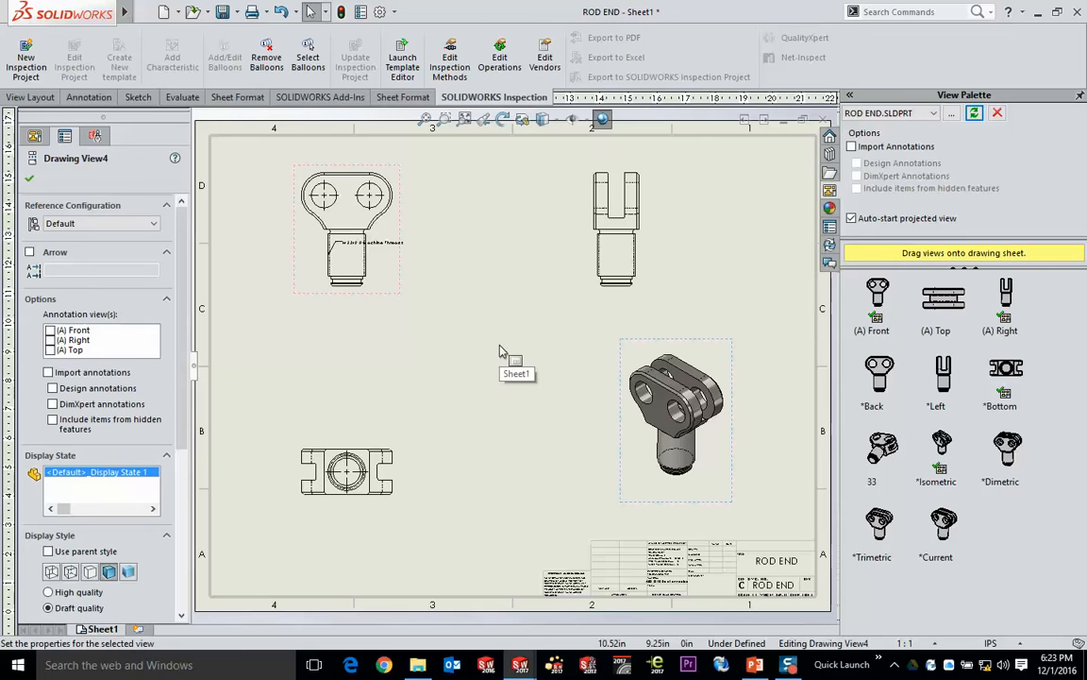
{"action": "left_click_drag", "start_coordinate": [619, 357], "coordinate": [582, 361]}
{"action": "left_click", "coordinate": [486, 321]}
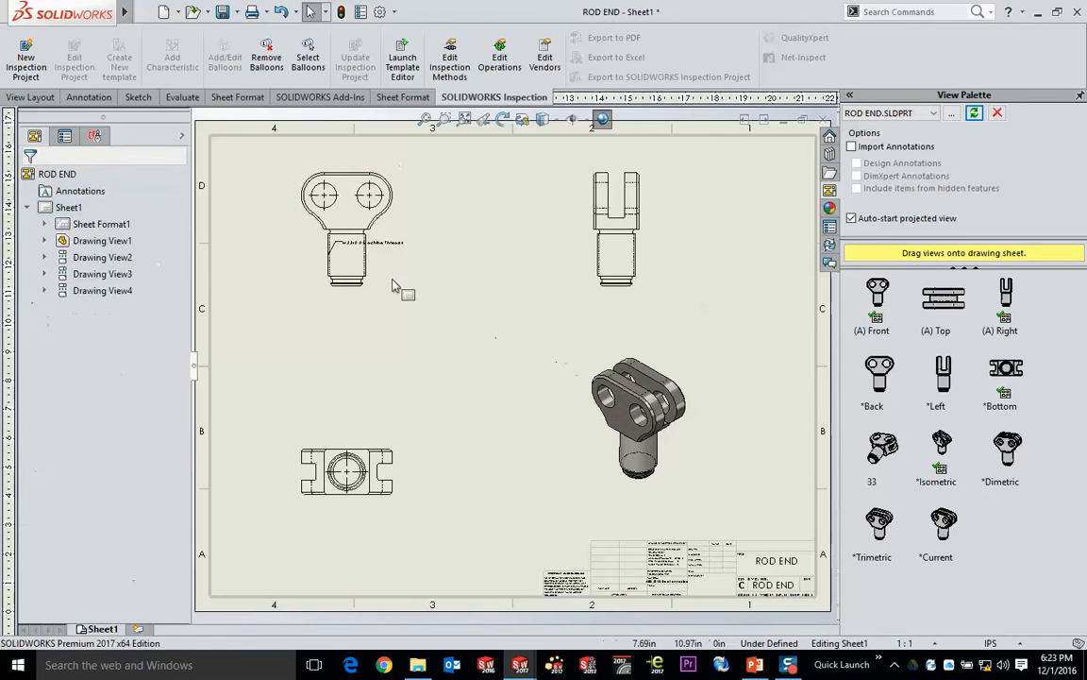
- Reposition the front view slightly lower, move the right view closer to it, and lower the bottom view
{"action": "mouse_move", "coordinate": [401, 272]}
{"action": "left_mouse_down"}
{"action": "mouse_move", "coordinate": [343, 236]}
{"action": "mouse_move", "coordinate": [473, 371]}
{"action": "mouse_move", "coordinate": [539, 286]}
{"action": "mouse_move", "coordinate": [532, 273]}
{"action": "mouse_move", "coordinate": [555, 321]}
{"action": "mouse_move", "coordinate": [432, 286]}
{"action": "mouse_move", "coordinate": [348, 323]}
{"action": "mouse_move", "coordinate": [514, 296]}
{"action": "mouse_move", "coordinate": [442, 345]}
{"action": "mouse_move", "coordinate": [398, 272]}
{"action": "mouse_move", "coordinate": [592, 274]}
{"action": "mouse_move", "coordinate": [457, 347]}
{"action": "mouse_move", "coordinate": [418, 348]}
{"action": "mouse_move", "coordinate": [457, 319]}
{"action": "mouse_move", "coordinate": [427, 340]}
{"action": "mouse_move", "coordinate": [369, 272]}
{"action": "mouse_move", "coordinate": [552, 314]}
{"action": "mouse_move", "coordinate": [376, 355]}
{"action": "mouse_move", "coordinate": [480, 302]}
{"action": "mouse_move", "coordinate": [403, 275]}
{"action": "mouse_move", "coordinate": [475, 302]}
{"action": "mouse_move", "coordinate": [502, 269]}
{"action": "mouse_move", "coordinate": [381, 268]}
{"action": "mouse_move", "coordinate": [407, 417]}
{"action": "mouse_move", "coordinate": [496, 269]}
{"action": "mouse_move", "coordinate": [396, 395]}
{"action": "mouse_move", "coordinate": [454, 232]}
{"action": "mouse_move", "coordinate": [403, 281]}
{"action": "mouse_move", "coordinate": [417, 294]}
{"action": "mouse_move", "coordinate": [396, 293]}
{"action": "left_mouse_up"}
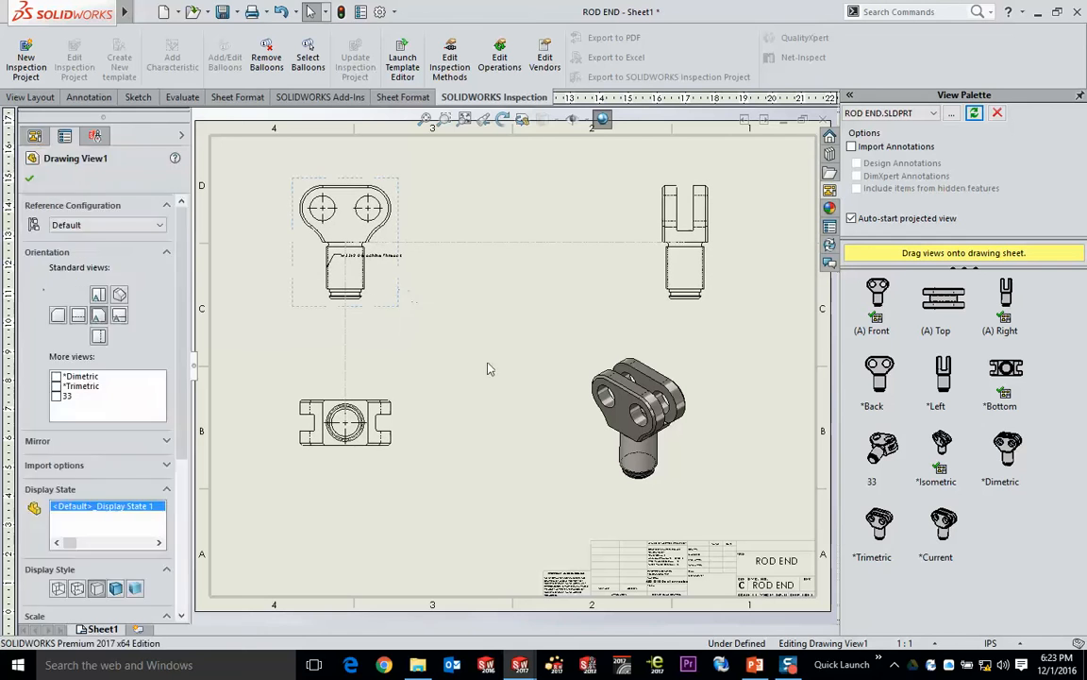
{"action": "left_click", "coordinate": [488, 369]}
{"action": "left_click_drag", "start_coordinate": [660, 301], "coordinate": [626, 306]}
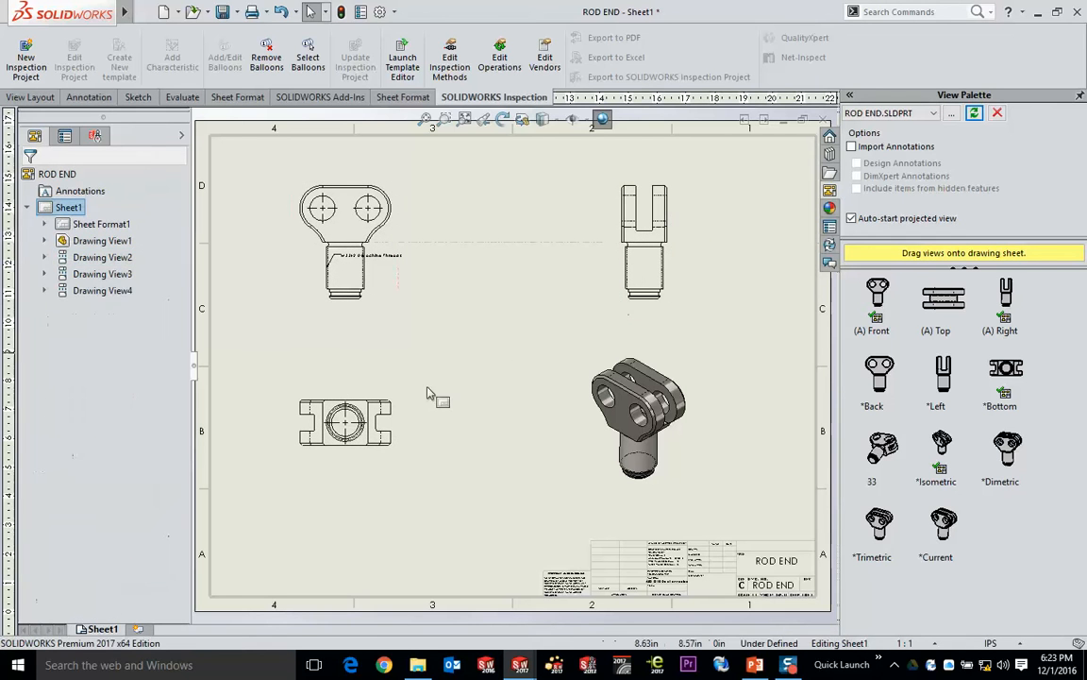
{"action": "left_click", "coordinate": [409, 420]}
- Open the ROD END part from its drawing view, and return to the drawing to examine the title block
{"action": "left_click", "coordinate": [469, 327]}
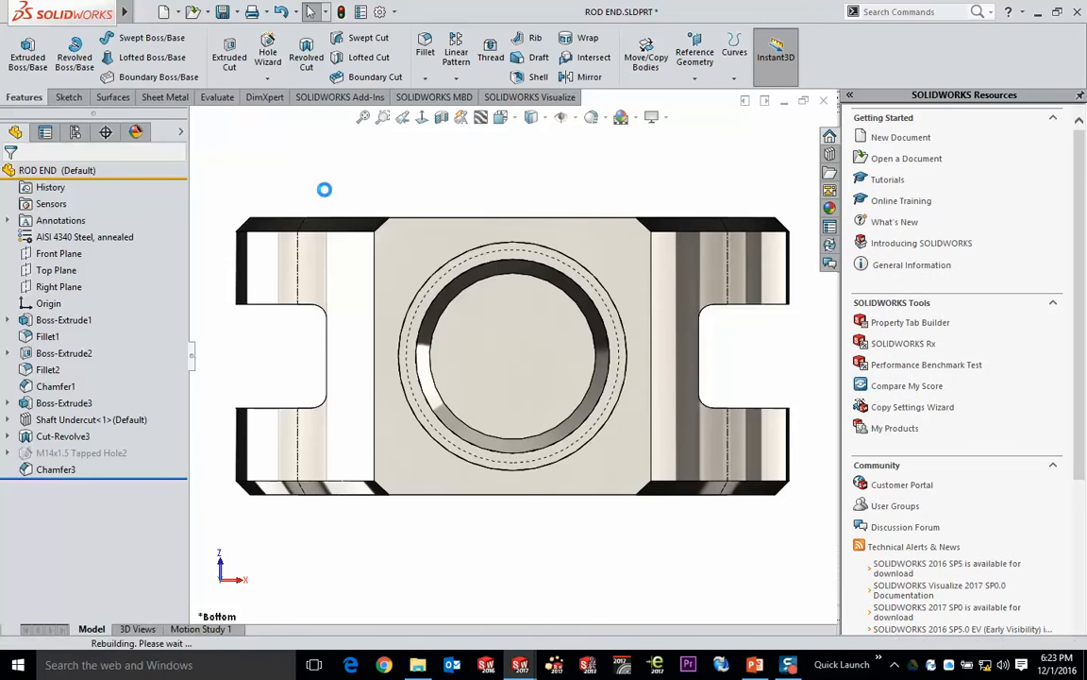
{"action": "key", "text": "ctrl+Tab"}
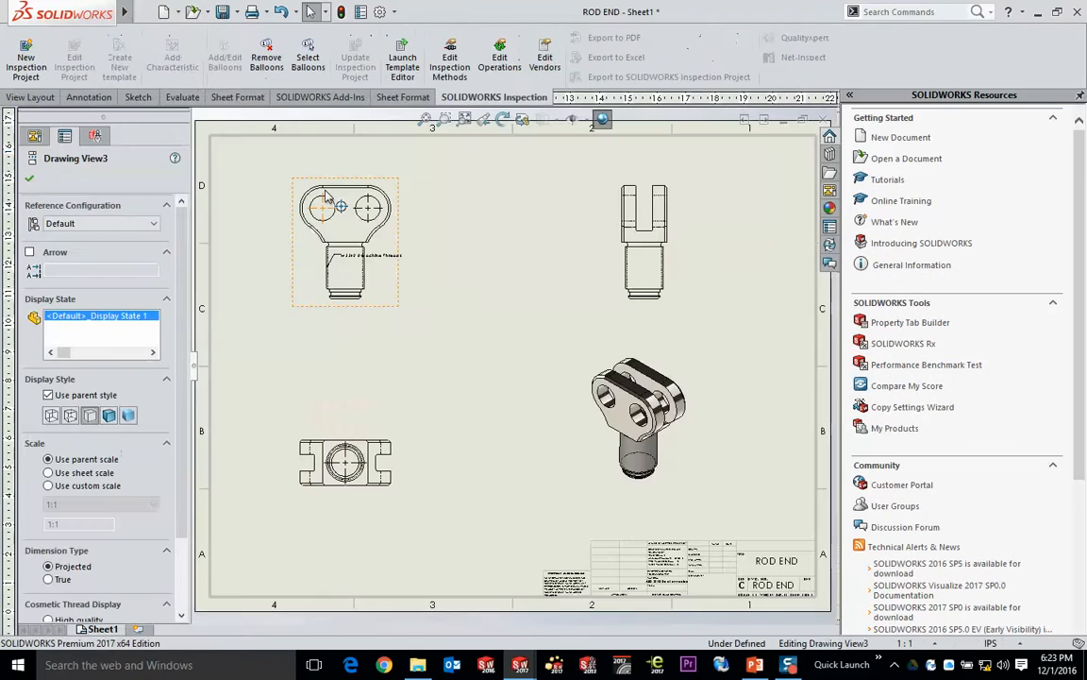
{"action": "left_click", "coordinate": [463, 253]}
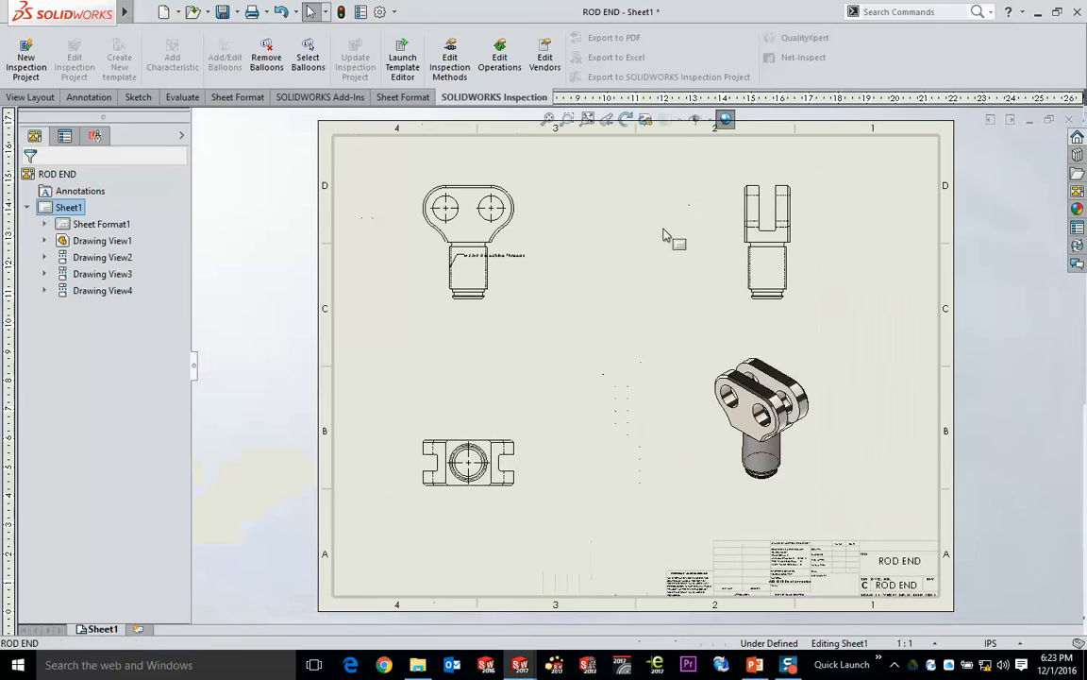
{"action": "scroll", "coordinate": [904, 570], "scroll_direction": "down", "scroll_amount": 2}
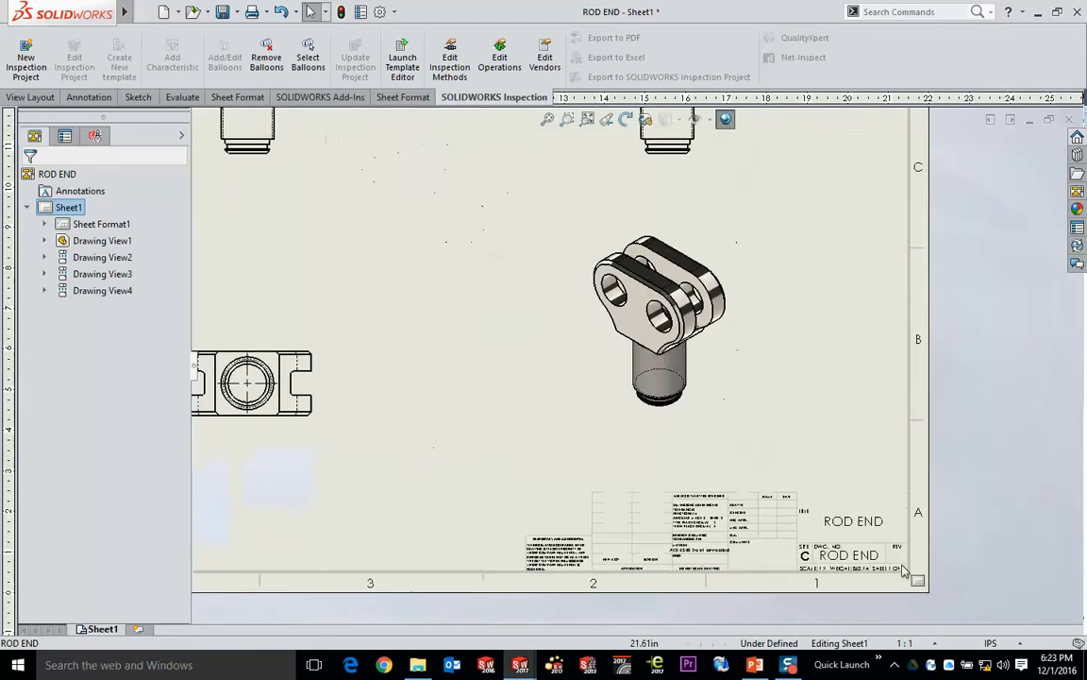
{"action": "scroll", "coordinate": [904, 570], "scroll_direction": "down", "scroll_amount": 6}
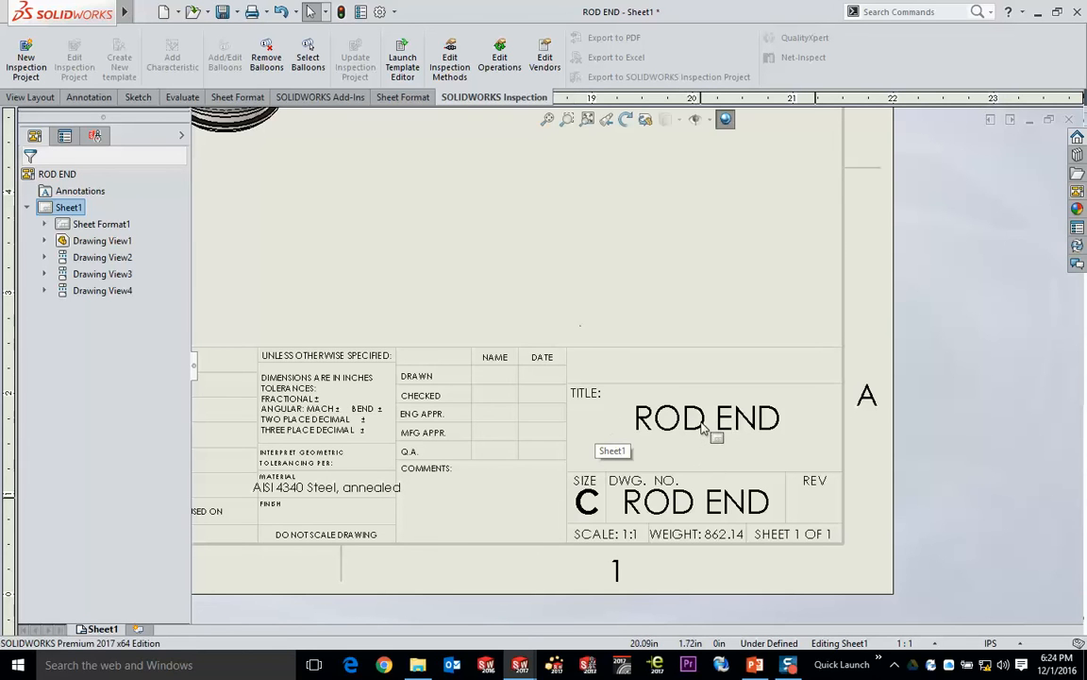
- Switch to the ROD END part and open its file properties to review the custom and configuration-specific values
{"action": "key", "text": "ctrl+Tab"}
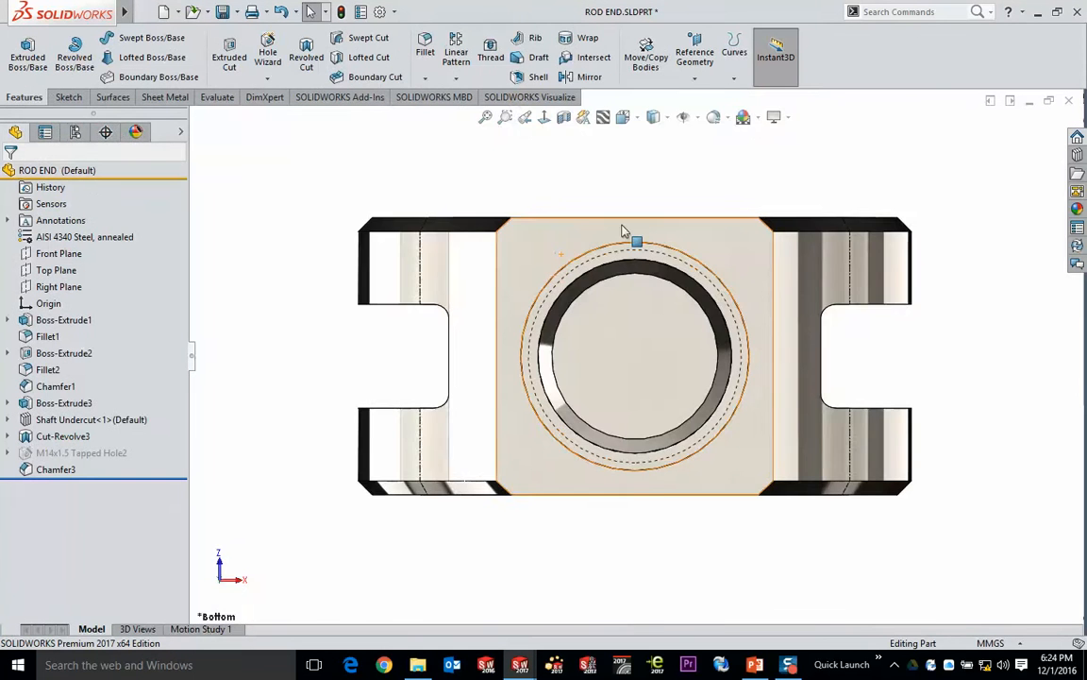
{"action": "middle_click_drag", "start_coordinate": [629, 233], "coordinate": [659, 381]}
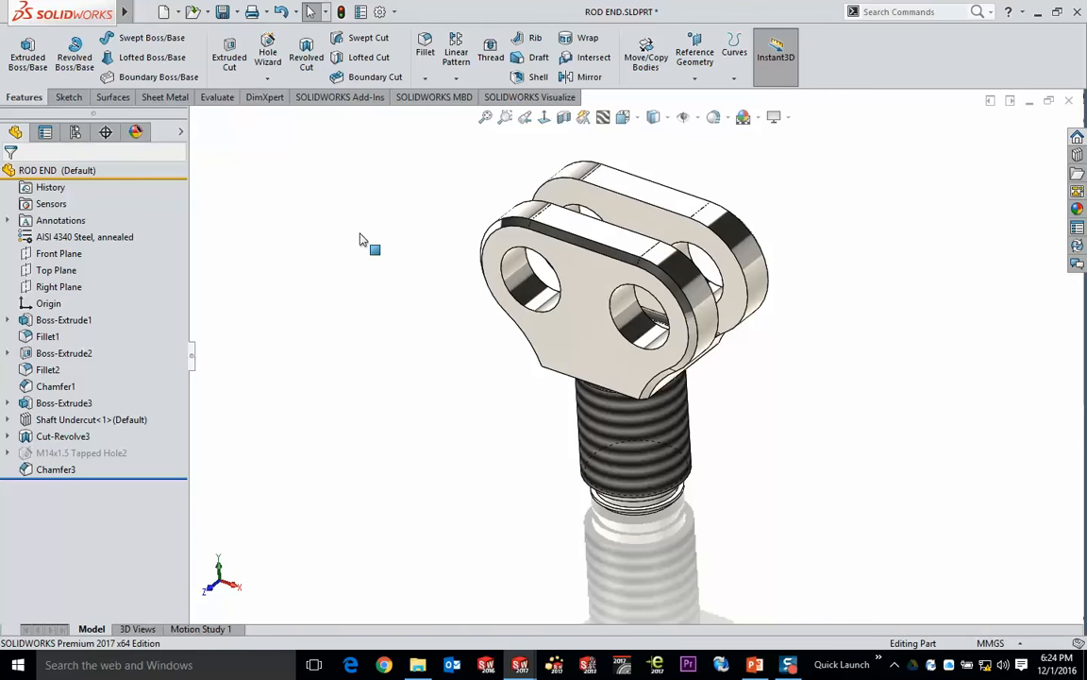
{"action": "left_click", "coordinate": [145, 11]}
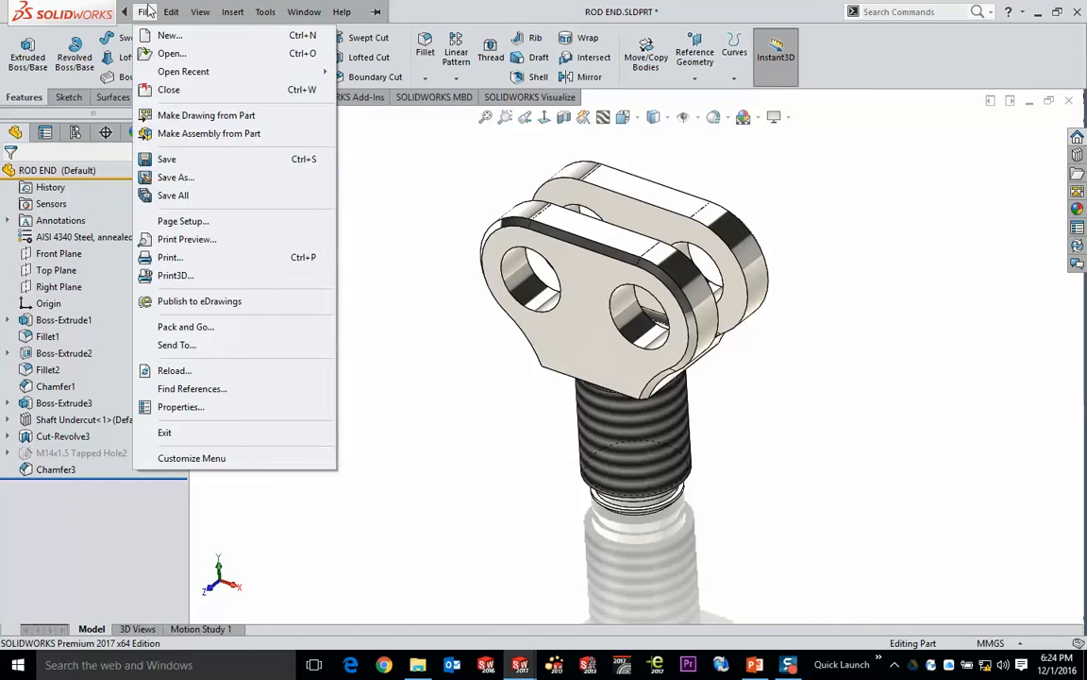
{"action": "left_click", "coordinate": [176, 407]}
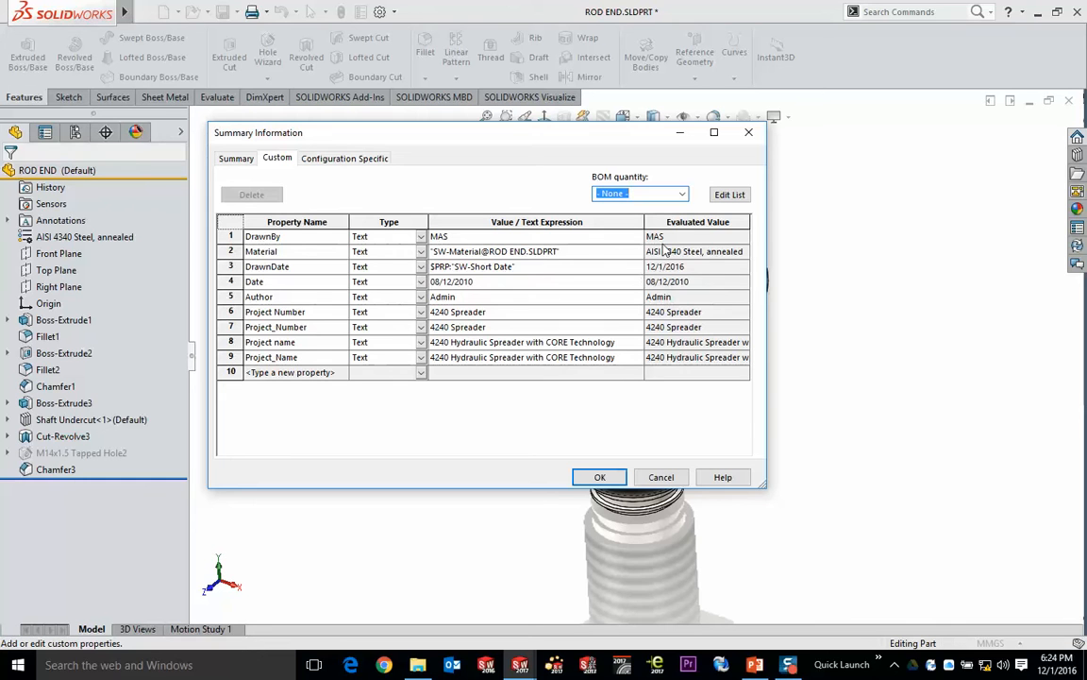
{"action": "left_click", "coordinate": [332, 158]}
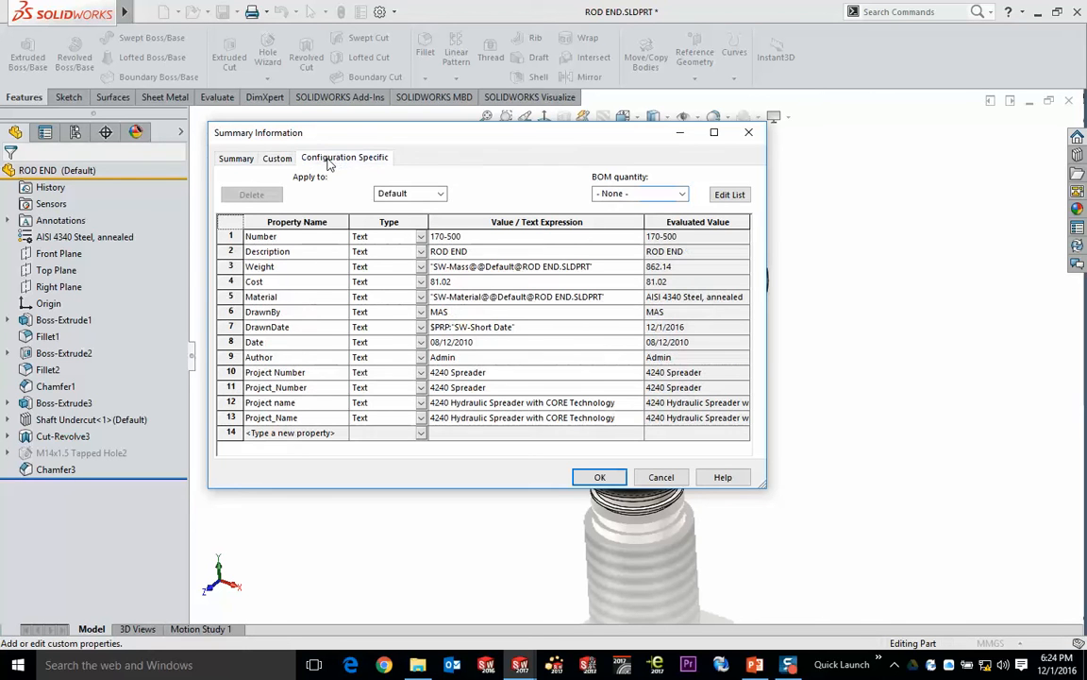
- Set the configuration-specific Description property to ROD END Demo, and return to the drawing to check the title block and whole sheet
{"action": "left_click", "coordinate": [483, 251]}
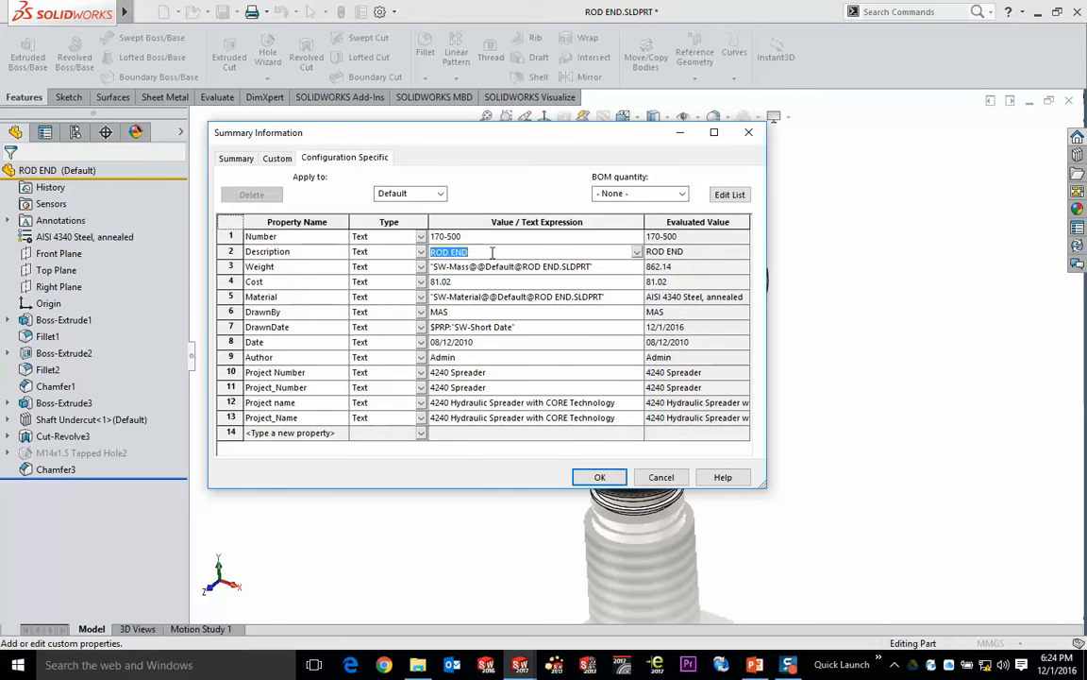
{"action": "left_click", "coordinate": [506, 252]}
{"action": "type", "text": "Demo"}
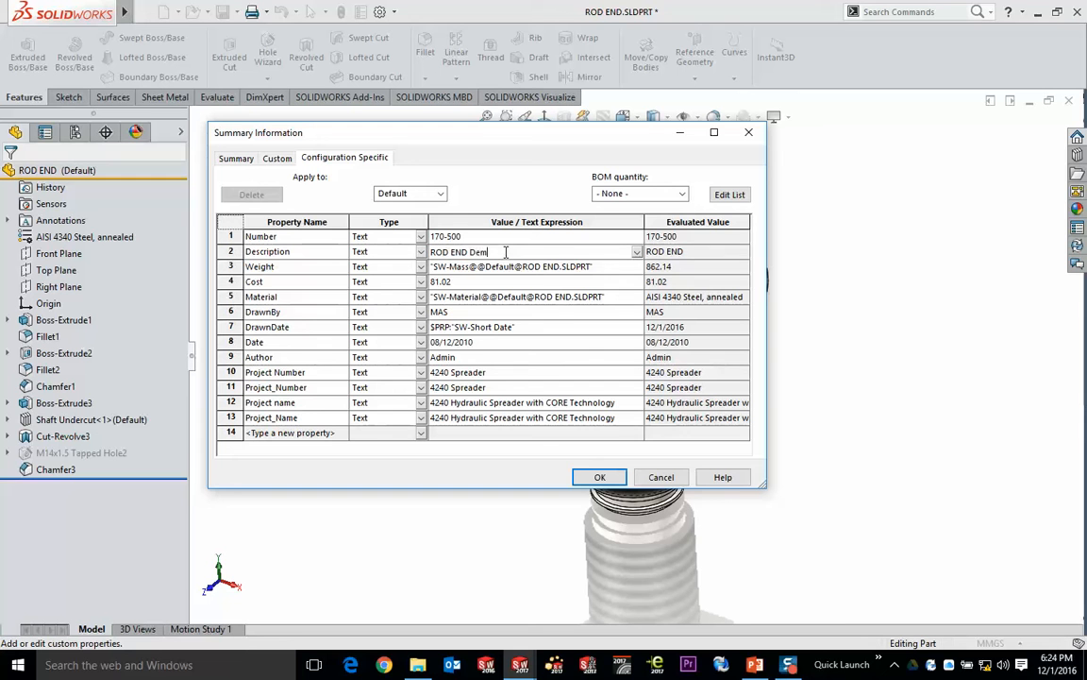
{"action": "left_click", "coordinate": [537, 282]}
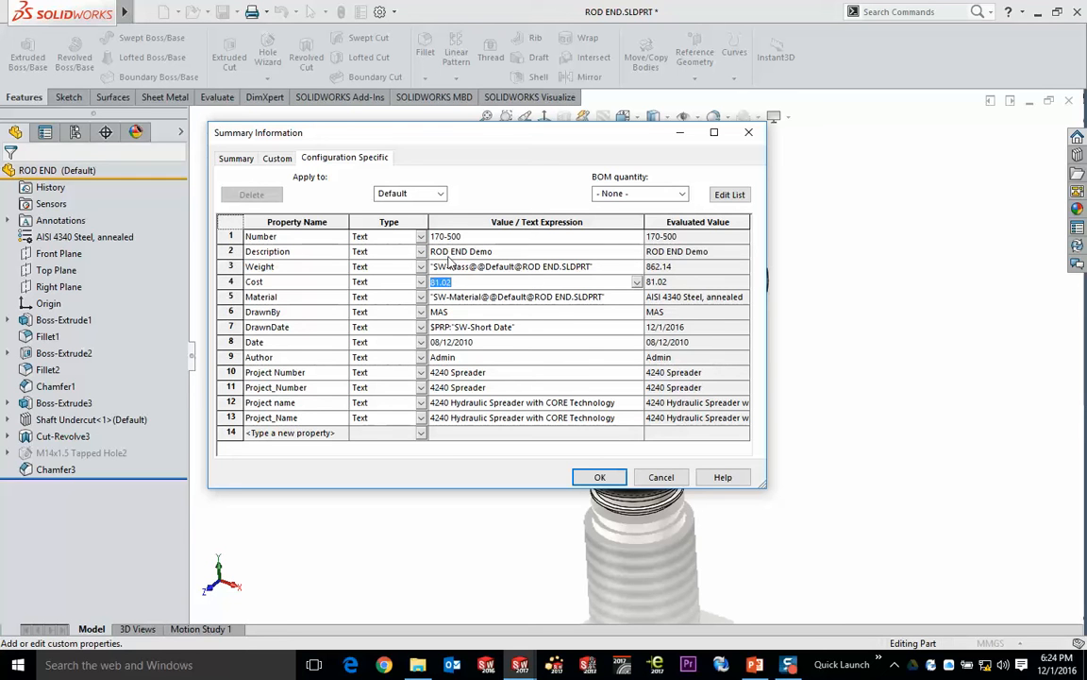
{"action": "left_click", "coordinate": [600, 476]}
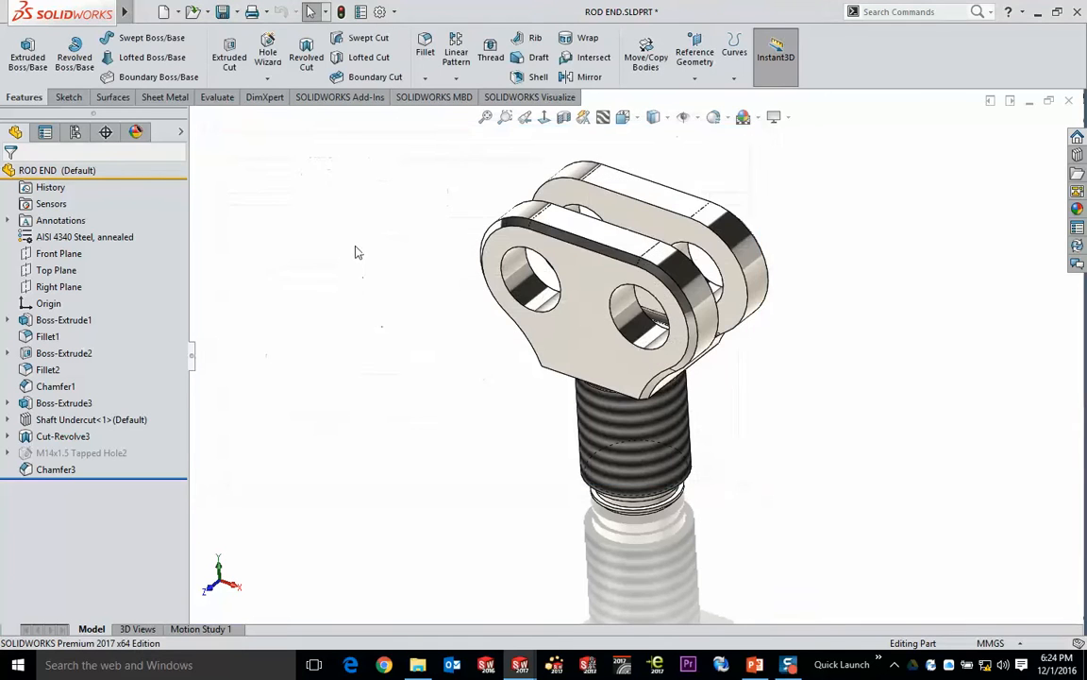
{"action": "key", "text": "ctrl+Tab"}
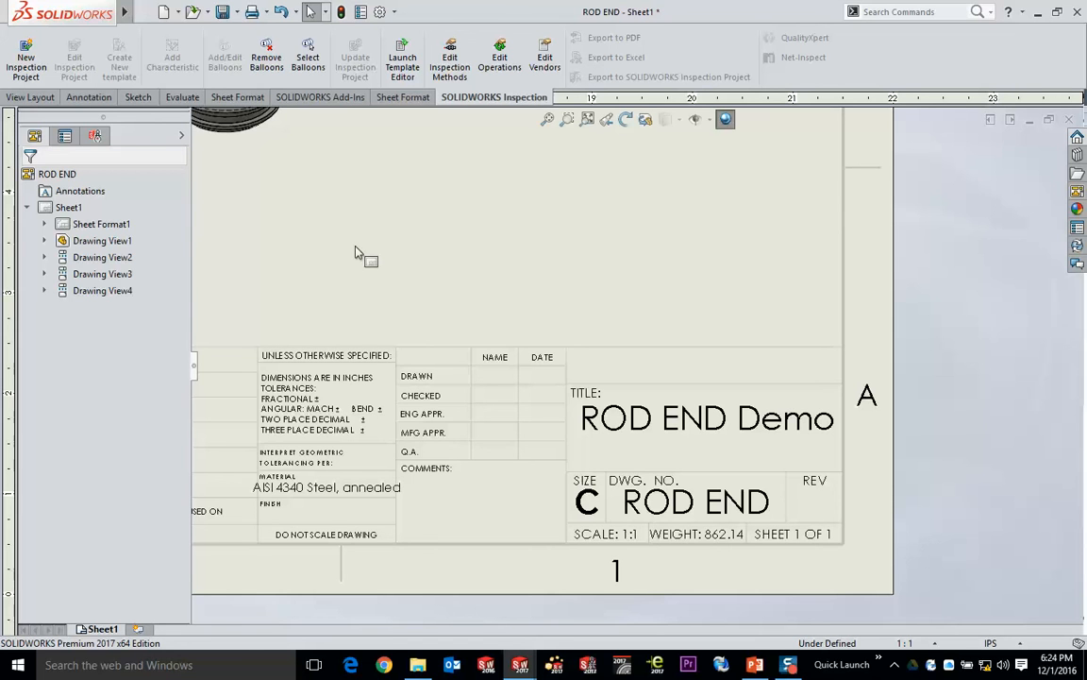
{"action": "left_click", "coordinate": [548, 119]}
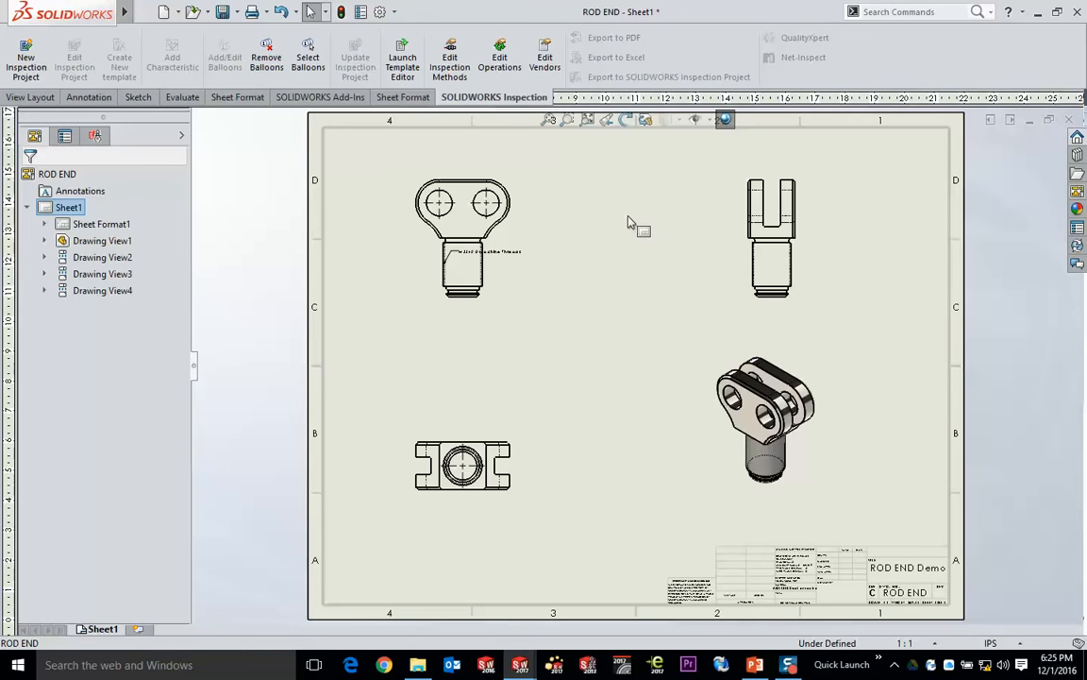
- Switch to the PowerPoint slide show, advance to the 3D Part summary slide, and return to SOLIDWORKS
{"action": "key", "text": "alt+Tab"}
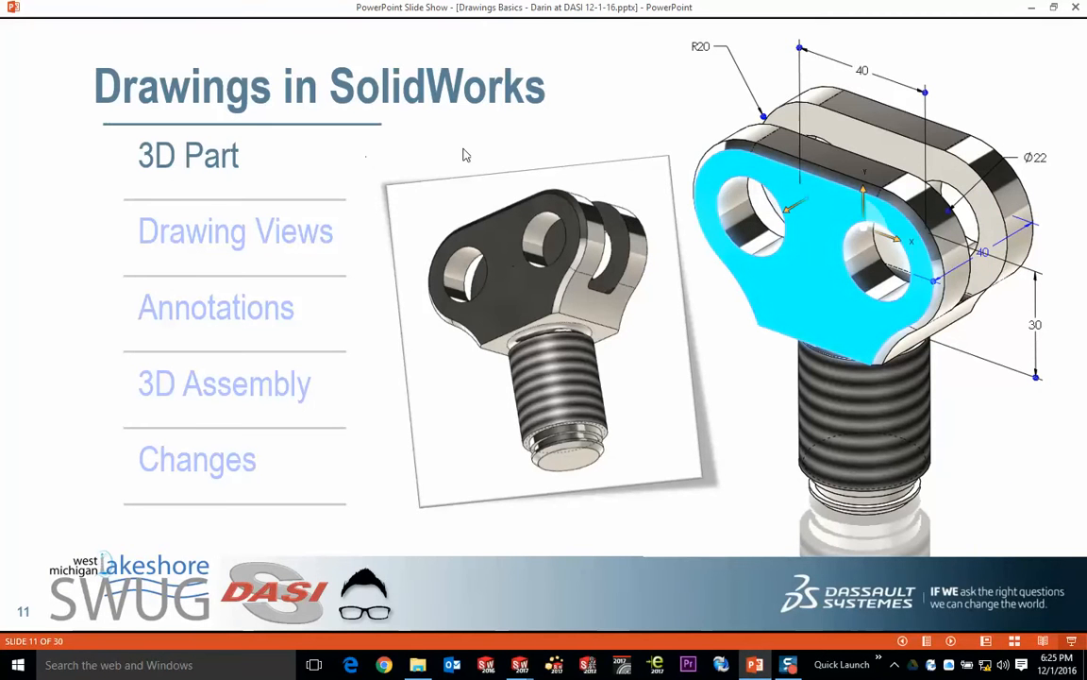
{"action": "left_click", "coordinate": [606, 126]}
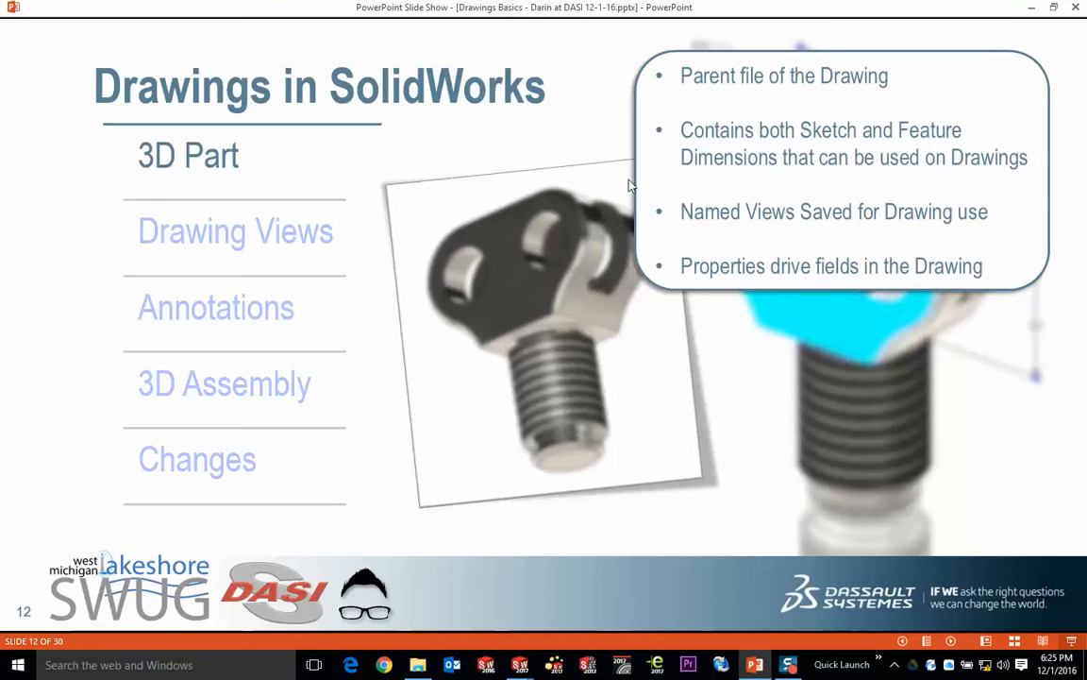
{"action": "key", "text": "alt+Tab"}
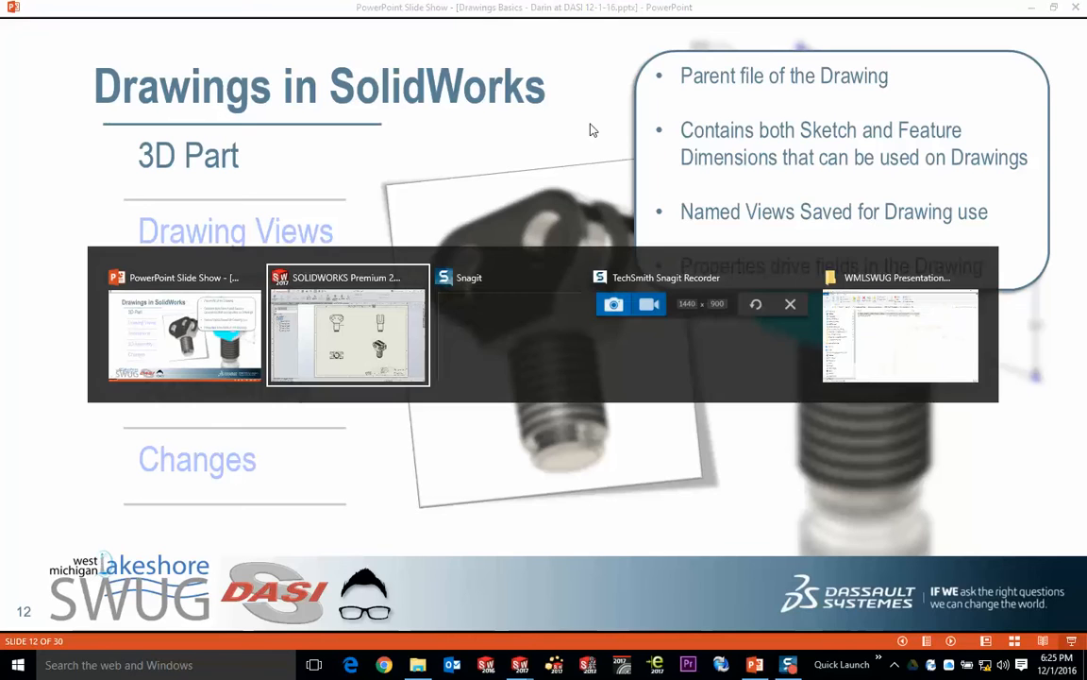
{"action": "key", "text": "alt+Tab"}
{"action": "key", "text": "alt+Tab"}
{"action": "key", "text": "alt+Tab"}
{"action": "key", "text": "alt+Tab"}
{"action": "key", "text": "alt+Tab"}
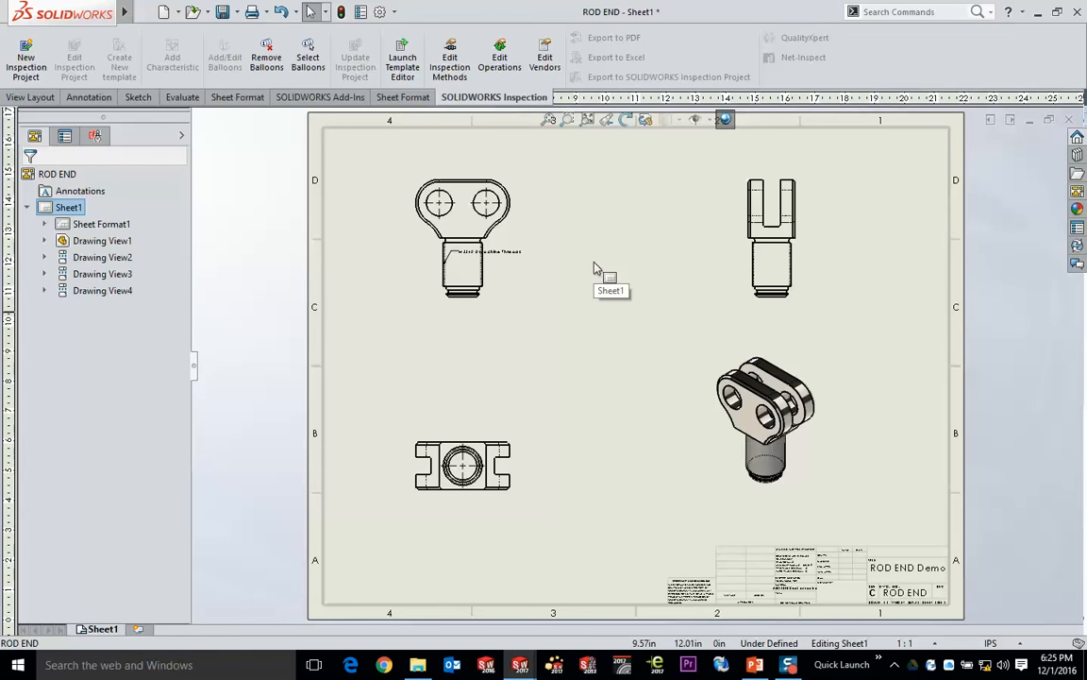
- Switch to the ROD END part, inspect its threaded shaft end up close, and open the view Orientation dialog
{"action": "key", "text": "ctrl+Tab"}
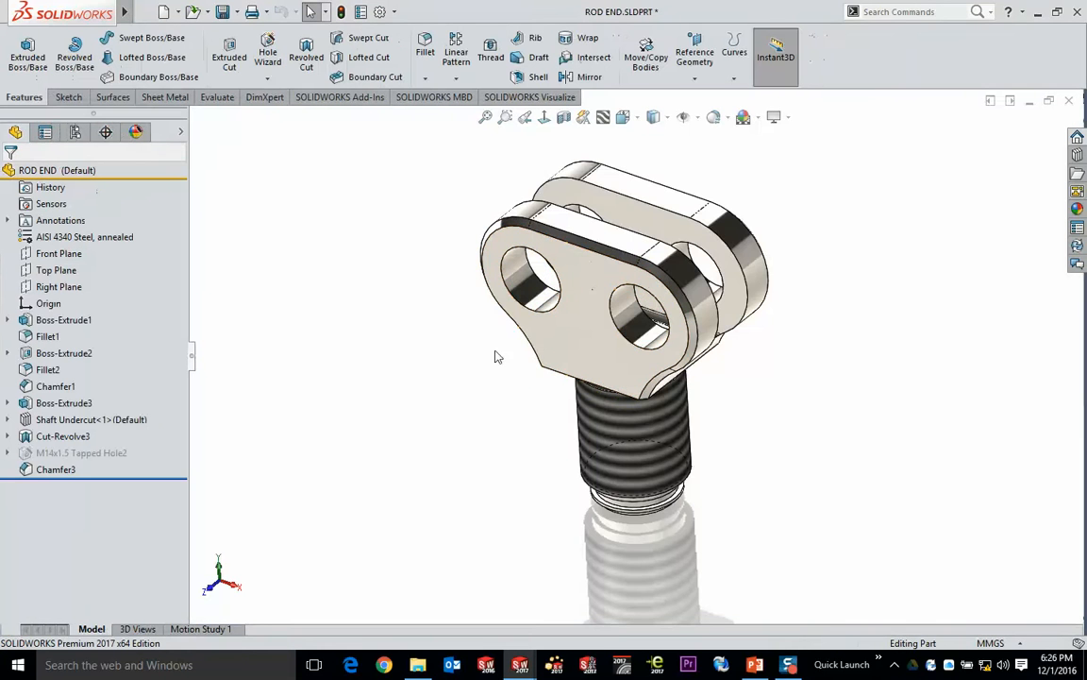
{"action": "middle_click_drag", "start_coordinate": [550, 487], "coordinate": [425, 272]}
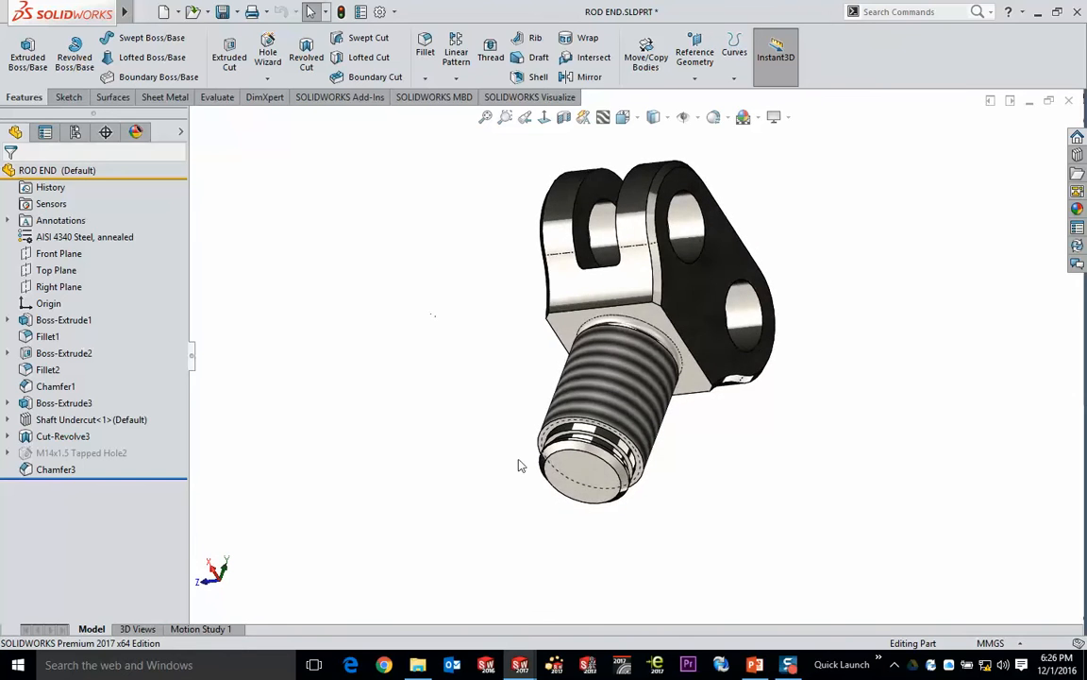
{"action": "scroll", "coordinate": [579, 474], "scroll_direction": "down", "scroll_amount": 5}
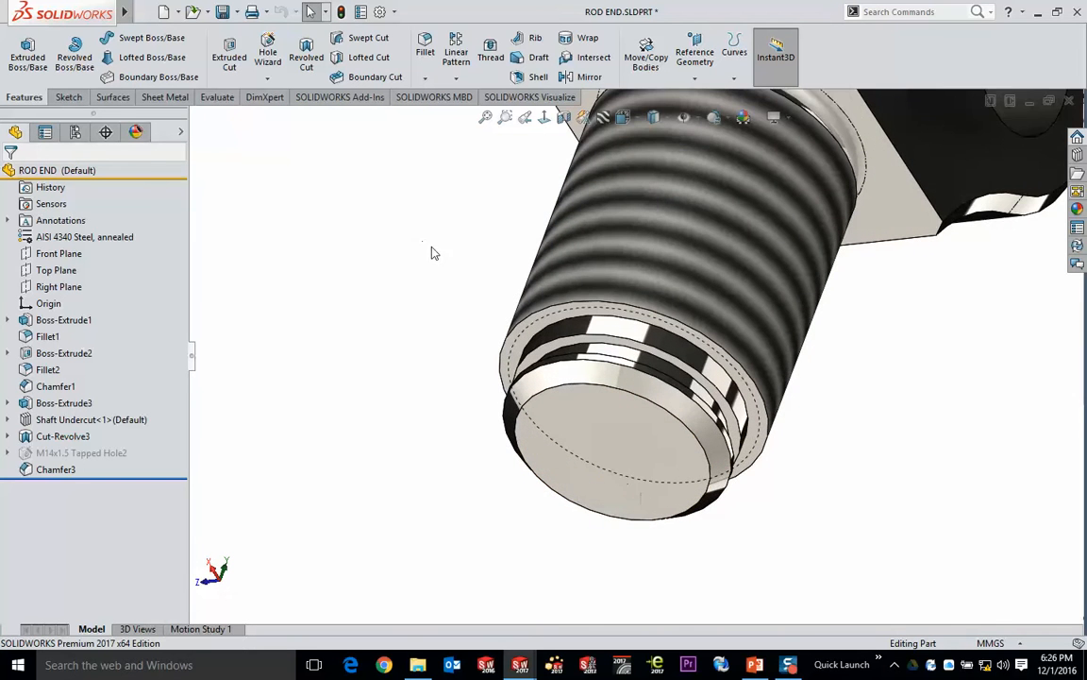
{"action": "middle_click_drag", "start_coordinate": [433, 253], "coordinate": [407, 238]}
{"action": "key", "text": "space"}
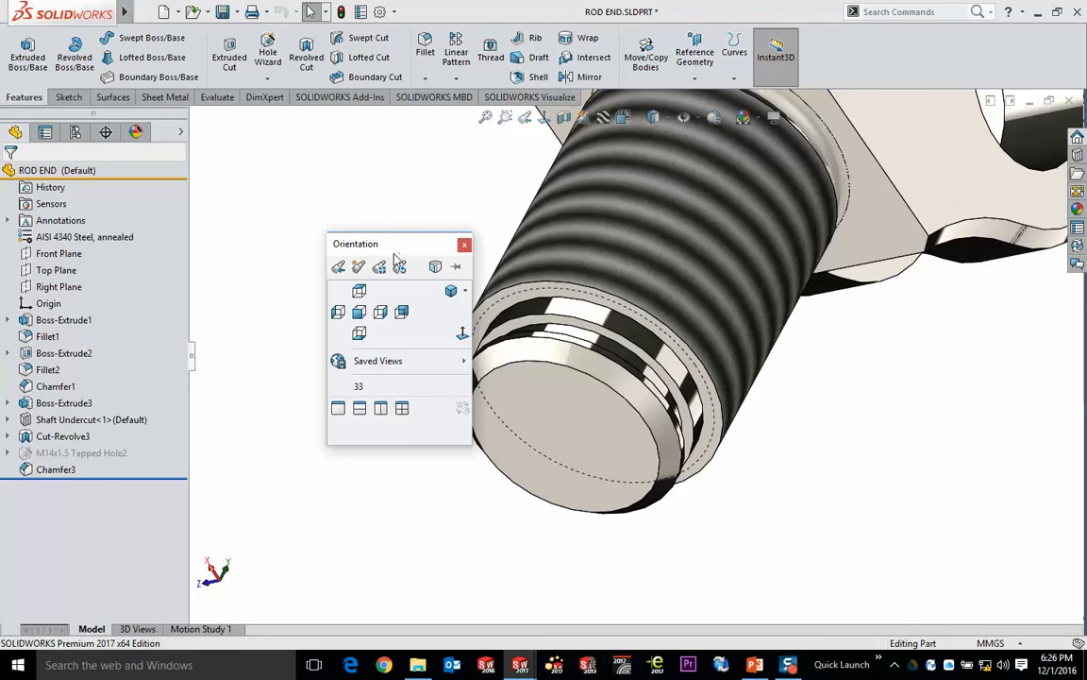
{"action": "left_click_drag", "start_coordinate": [401, 260], "coordinate": [338, 193]}
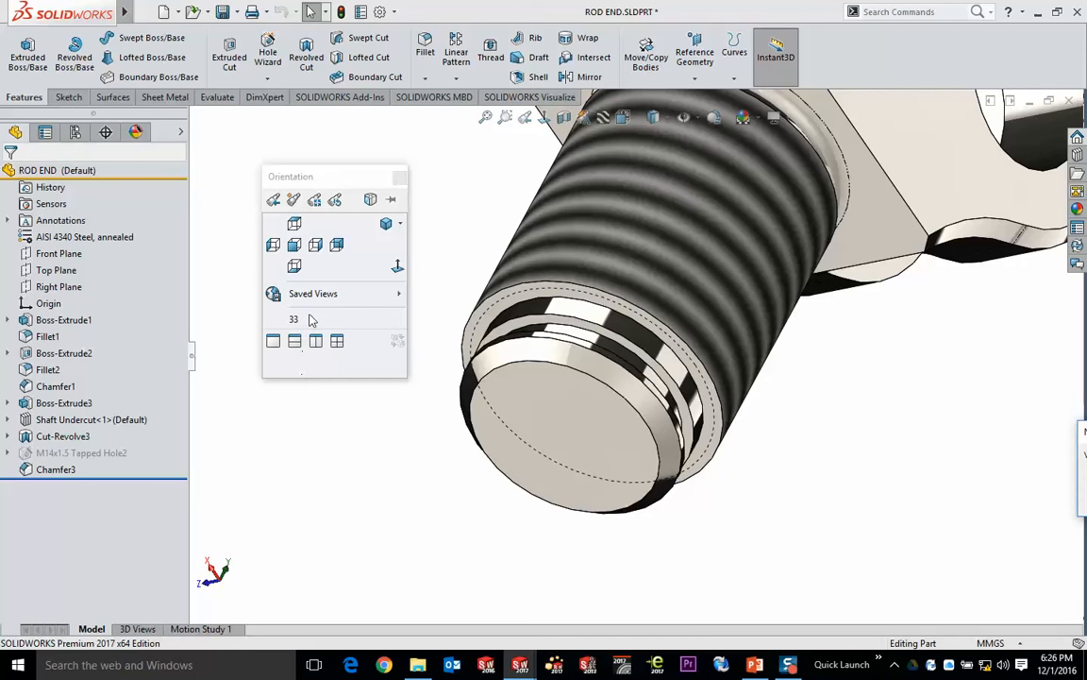
- Switch to the PowerPoint slide show and advance through the Drawing Views slides to the Annotations slide
{"action": "key", "text": "alt+Tab"}
{"action": "key", "text": "alt+Tab"}
{"action": "key", "text": "alt+Tab"}
{"action": "key", "text": "alt+Tab"}
{"action": "key", "text": "alt+Tab"}
{"action": "key", "text": "alt+Tab"}
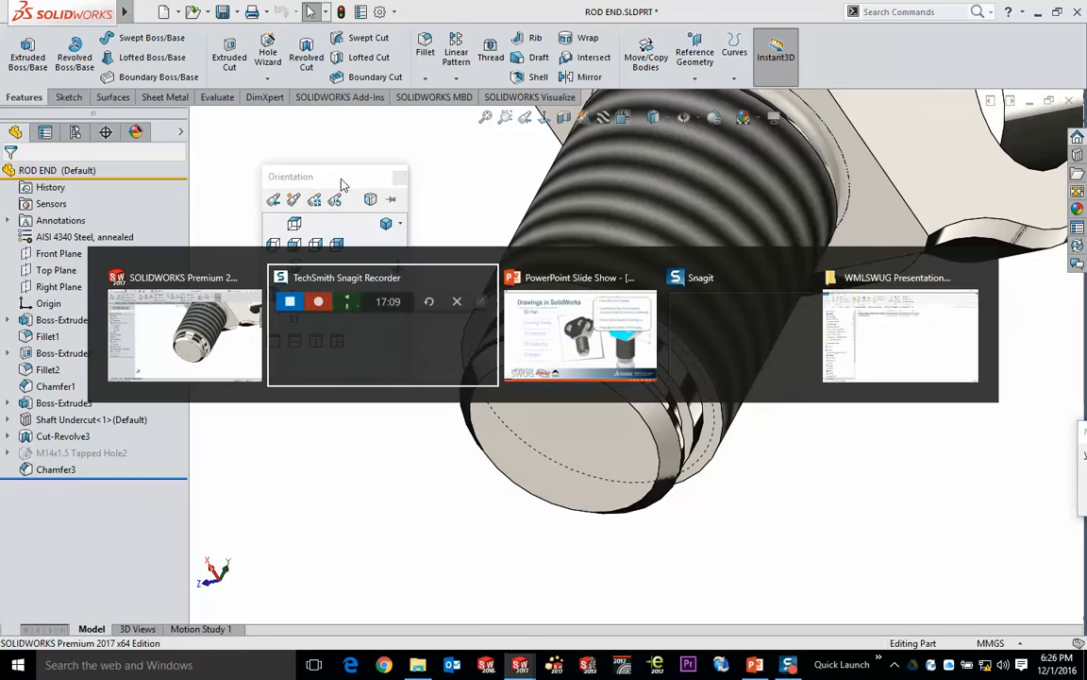
{"action": "key", "text": "alt+Tab"}
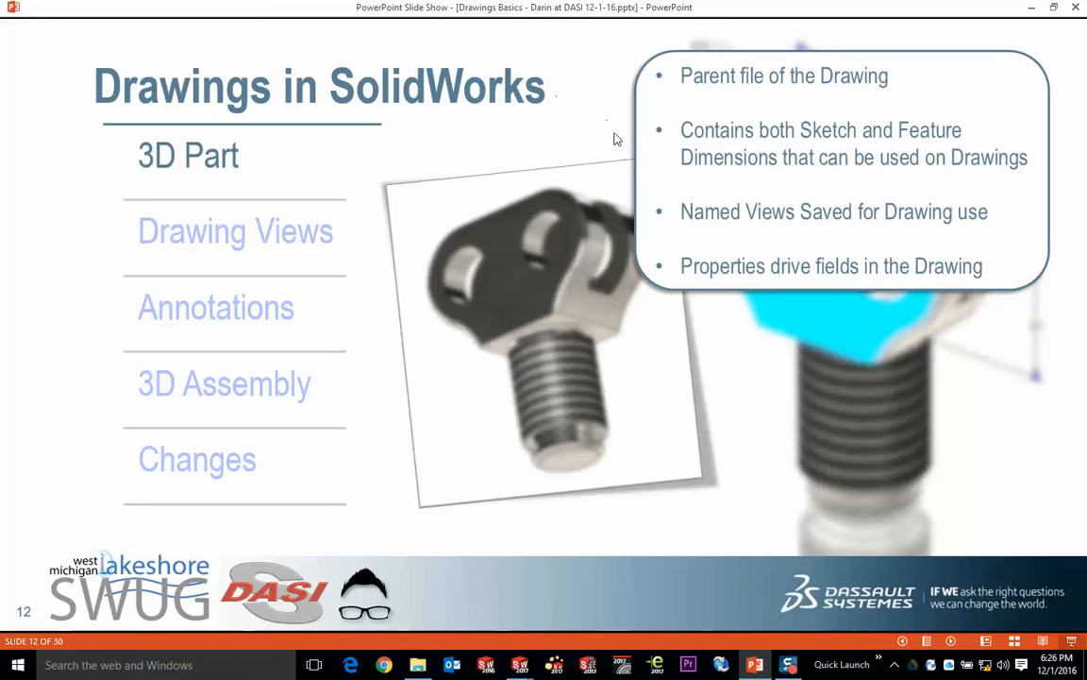
{"action": "left_click", "coordinate": [583, 81]}
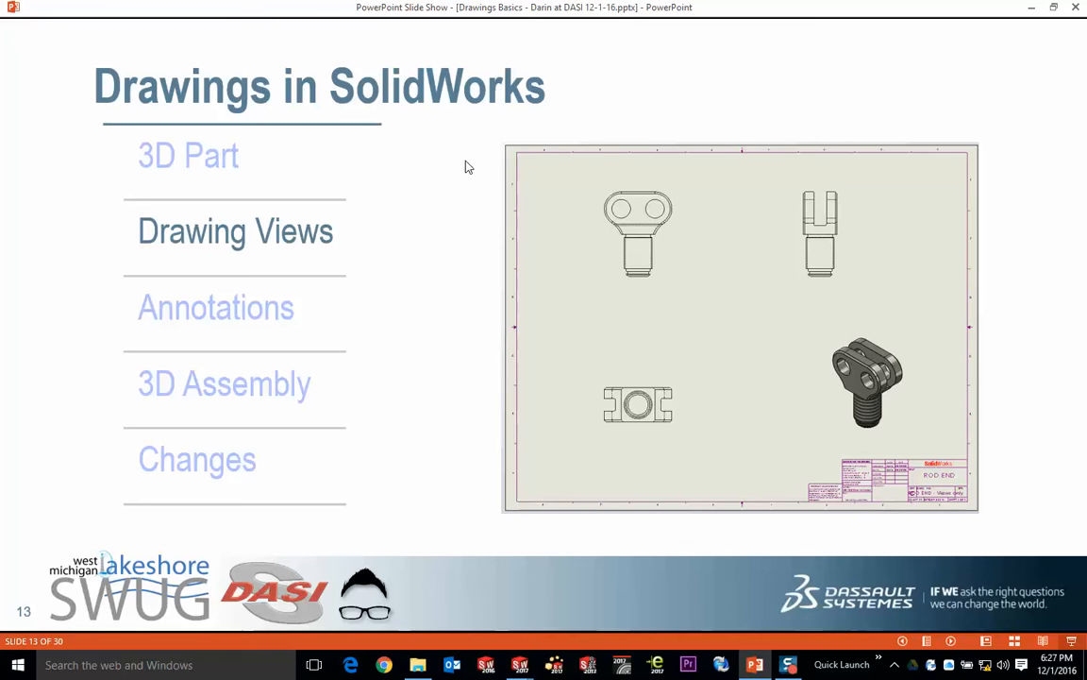
{"action": "key", "text": "Right"}
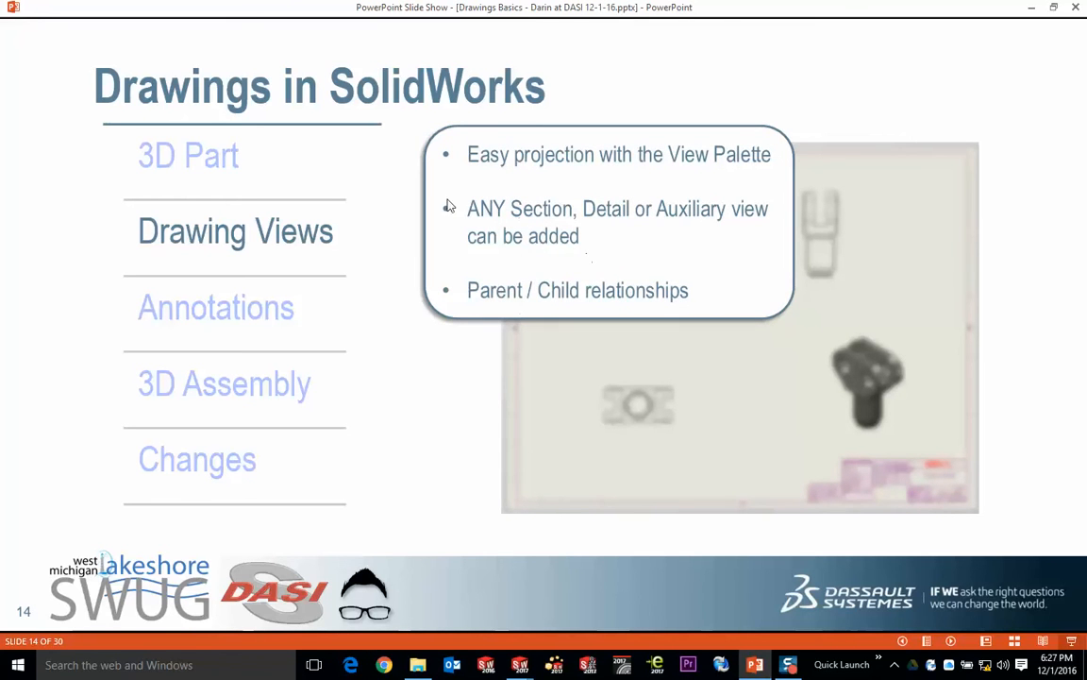
{"action": "key", "text": "Right"}
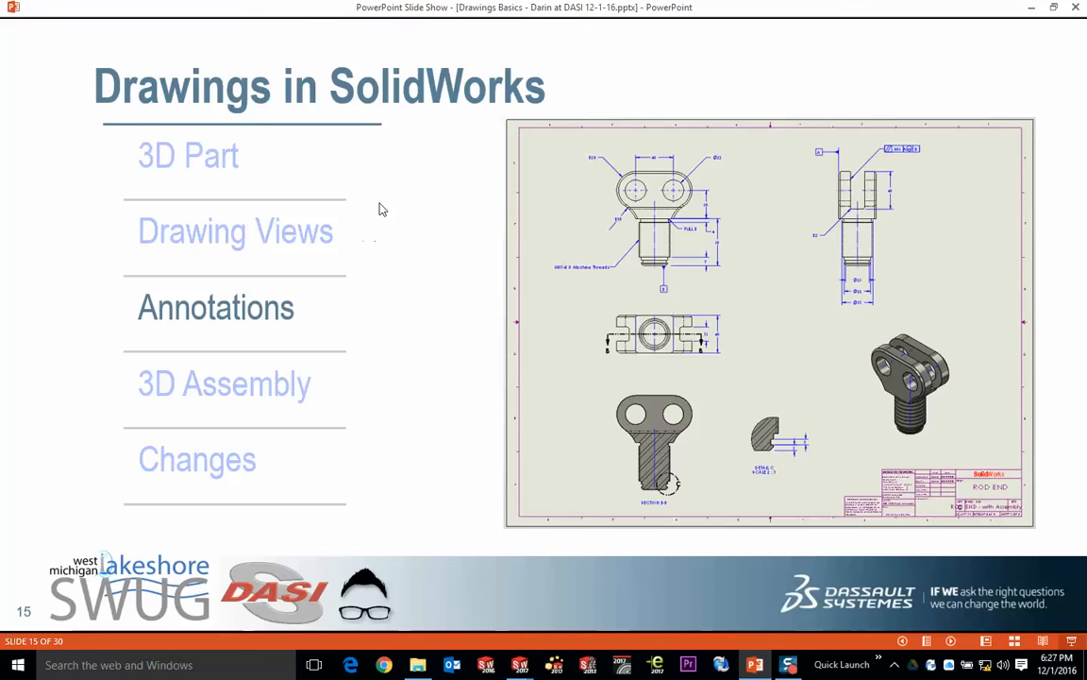
- Switch back to SOLIDWORKS, try to bring the ROD END.SLDPRT window forward through Task Manager, and close Task Manager
{"action": "key", "text": "alt+Tab"}
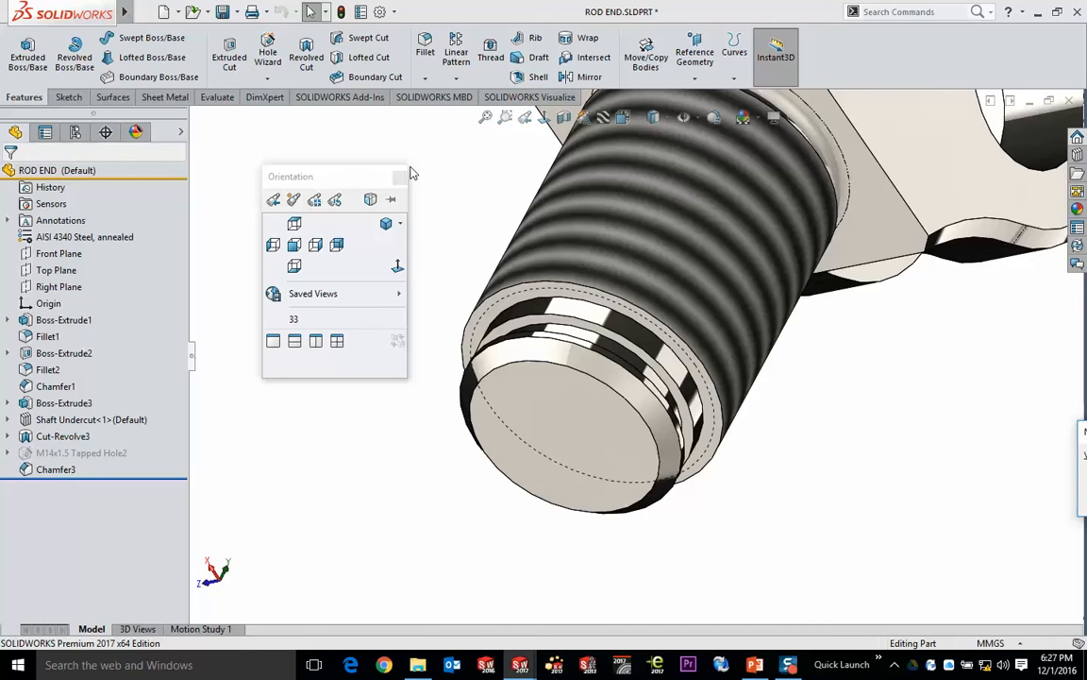
{"action": "key", "text": "ctrl+shift+Escape"}
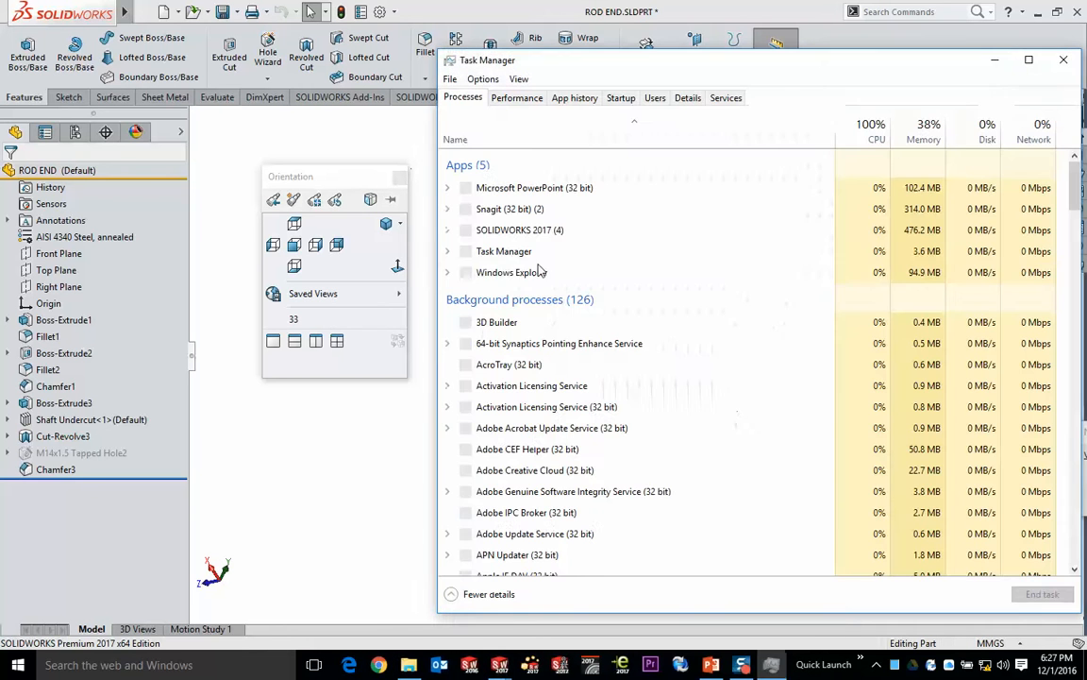
{"action": "left_click_drag", "start_coordinate": [683, 68], "coordinate": [434, 35]}
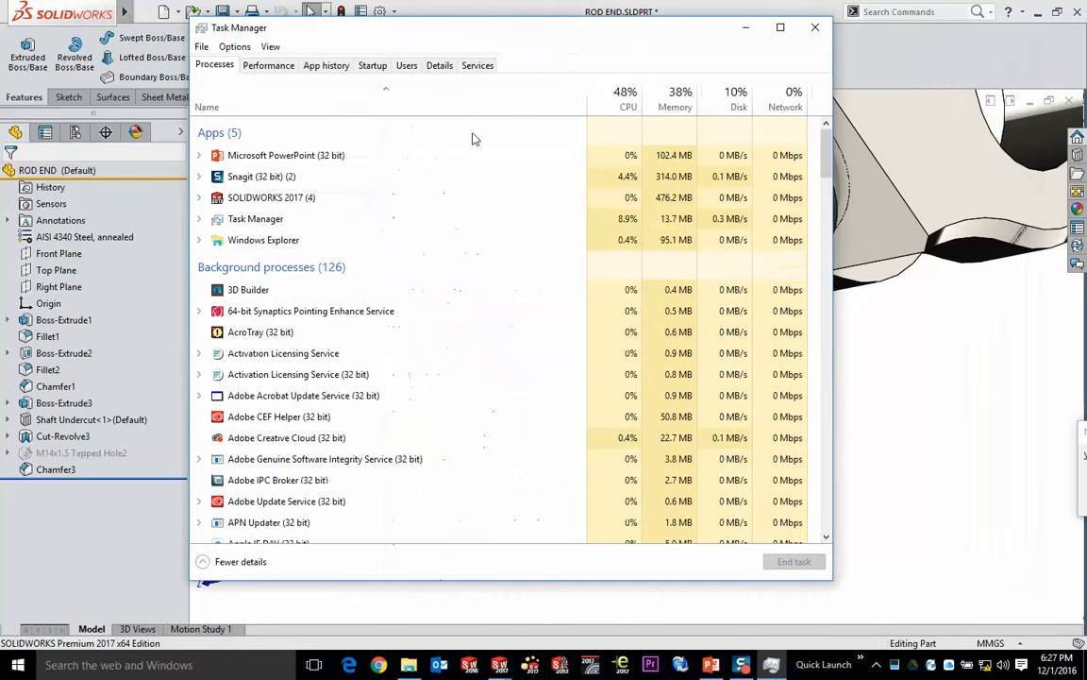
{"action": "left_click", "coordinate": [198, 197]}
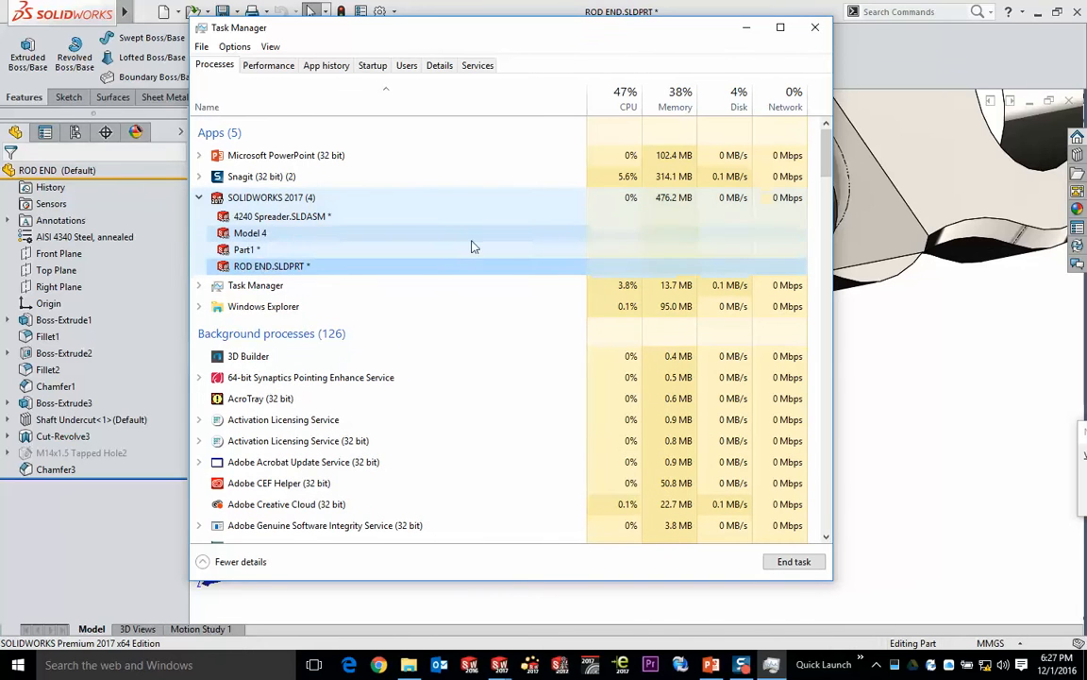
{"action": "right_click", "coordinate": [249, 268]}
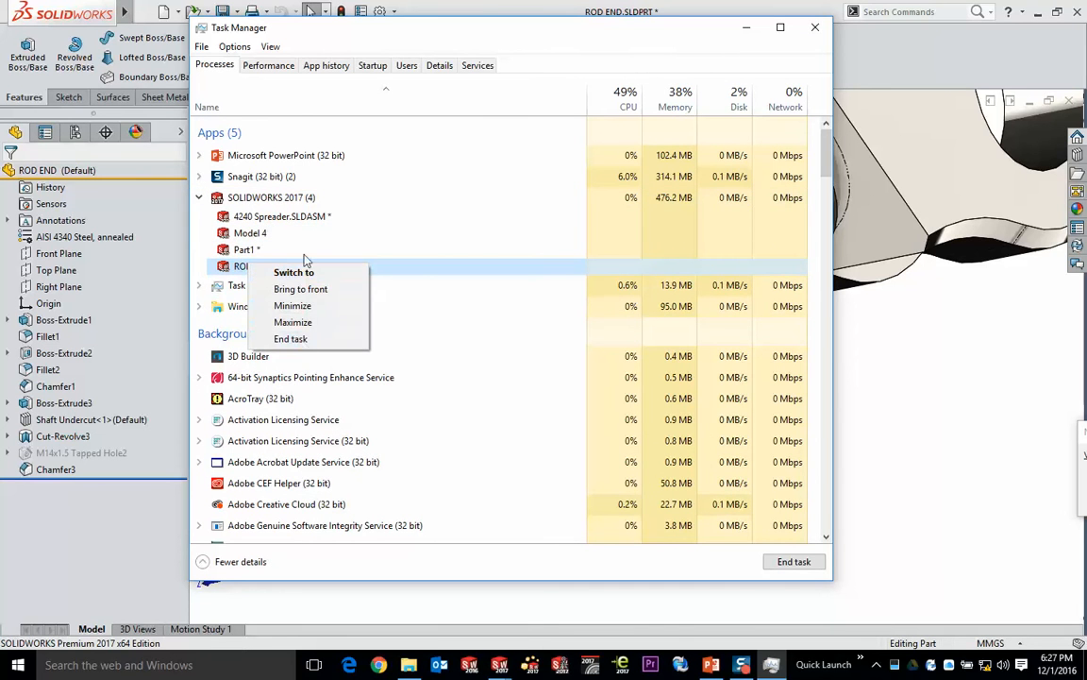
{"action": "left_click", "coordinate": [285, 272]}
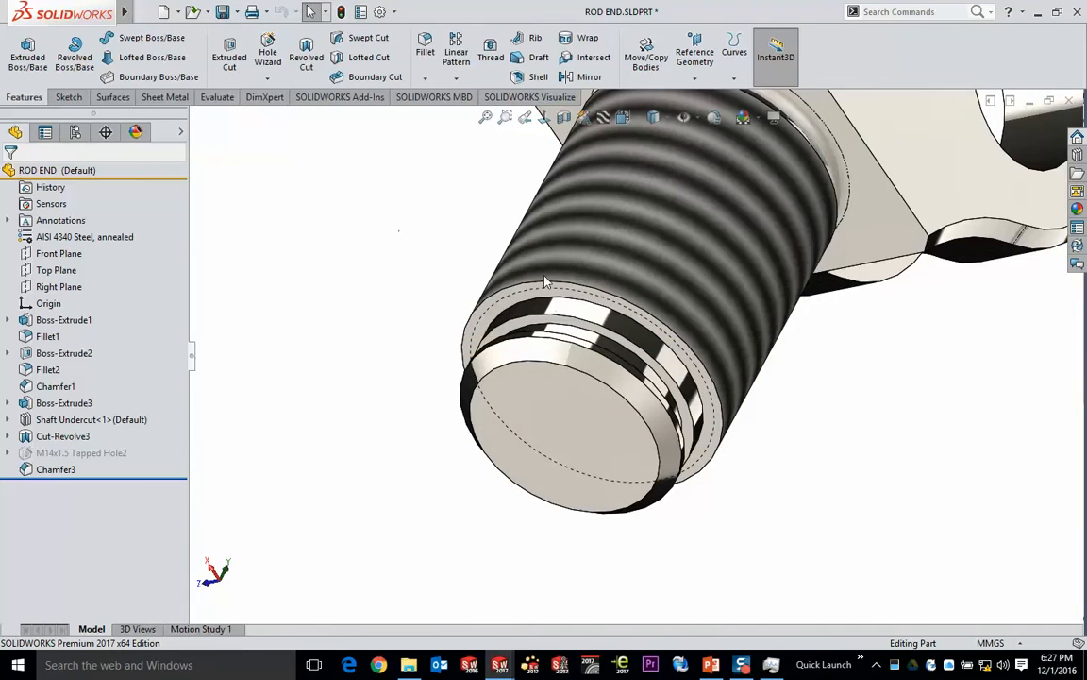
{"action": "left_click", "coordinate": [771, 664]}
{"action": "left_click", "coordinate": [813, 28]}
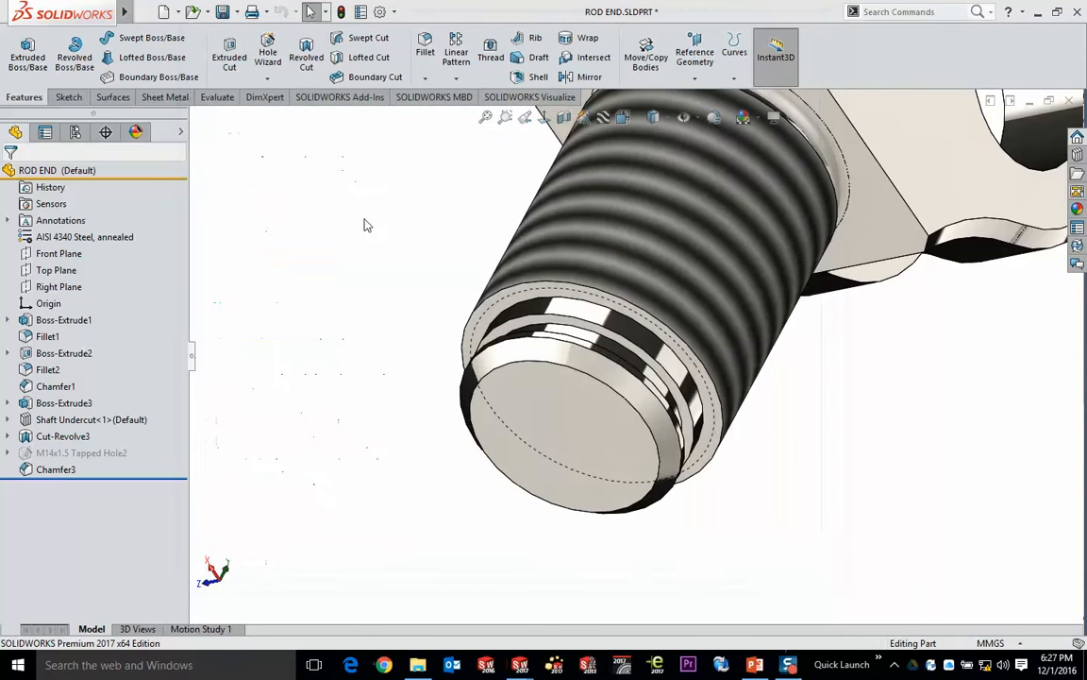
{"action": "key", "text": "alt+Tab"}
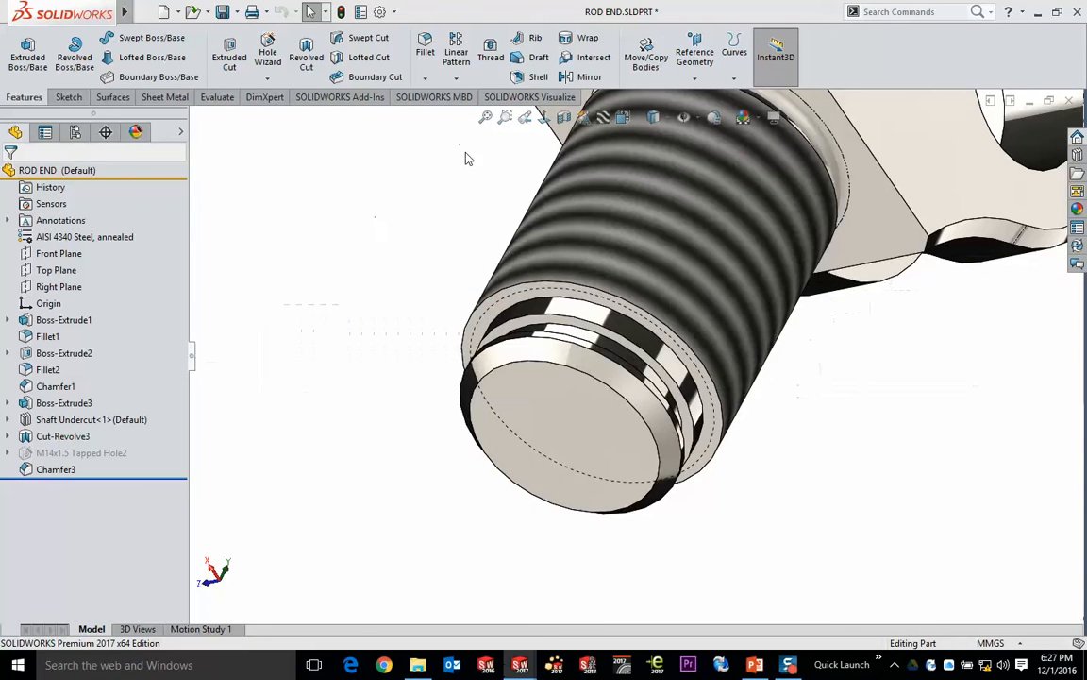
{"action": "key", "text": "alt+Tab"}
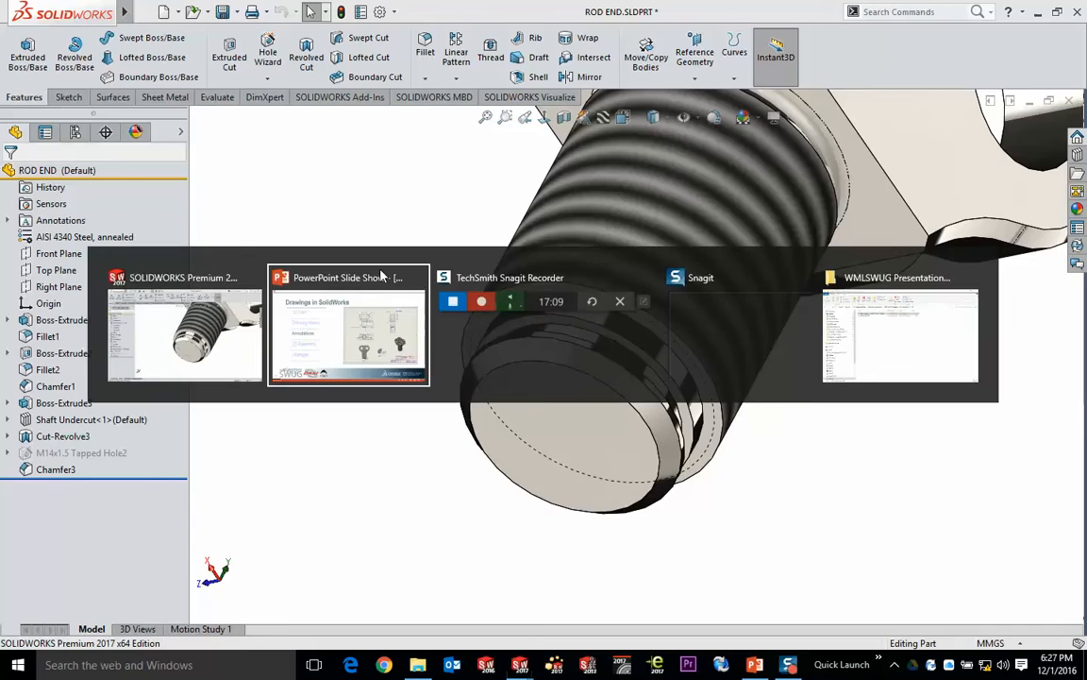
{"action": "left_click", "coordinate": [382, 275]}
{"action": "key", "text": "alt+Tab"}
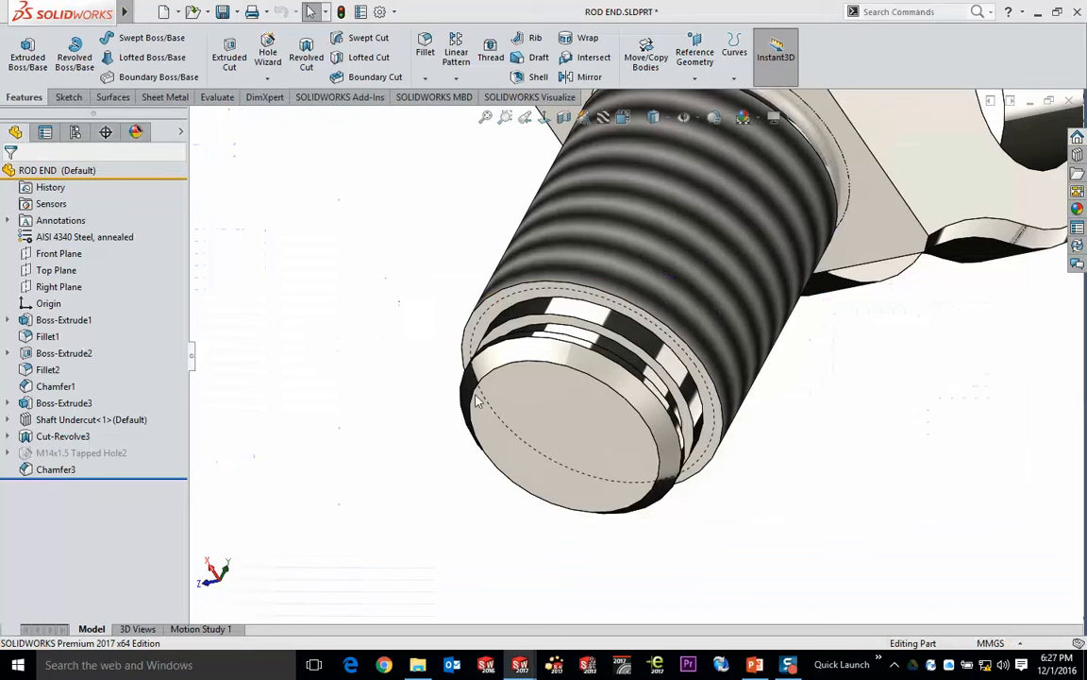
{"action": "right_click", "coordinate": [519, 665]}
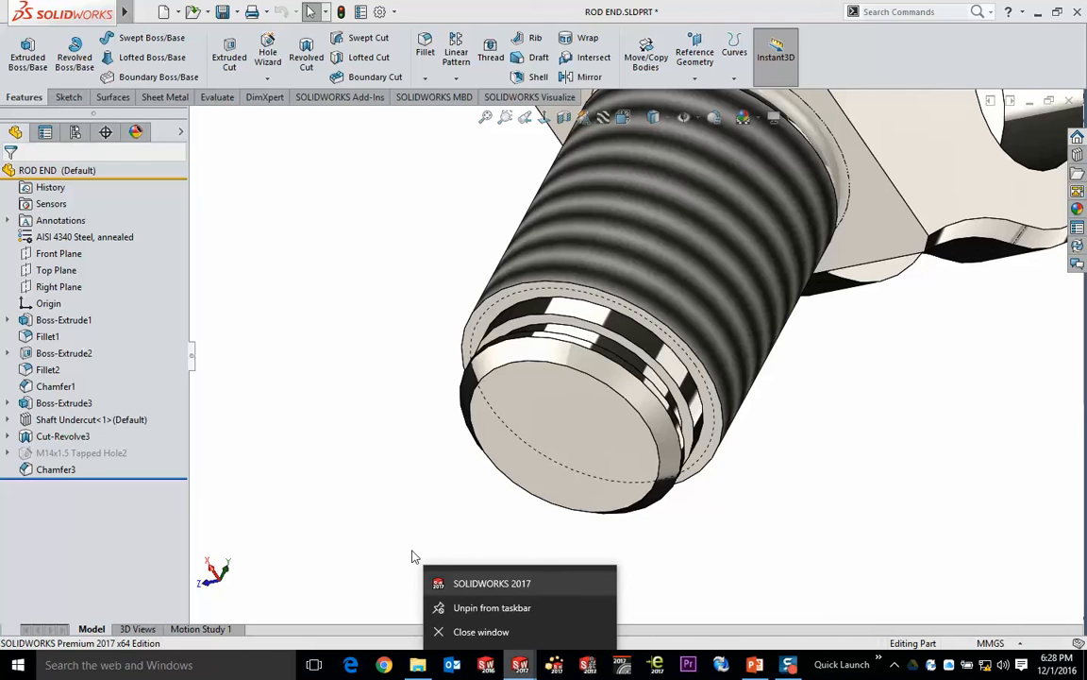
- End the SOLIDWORKS 2017 task in Task Manager, and restart SOLIDWORKS 2017, accepting the PDM add-in notice
{"action": "key", "text": "ctrl+shift+Escape"}
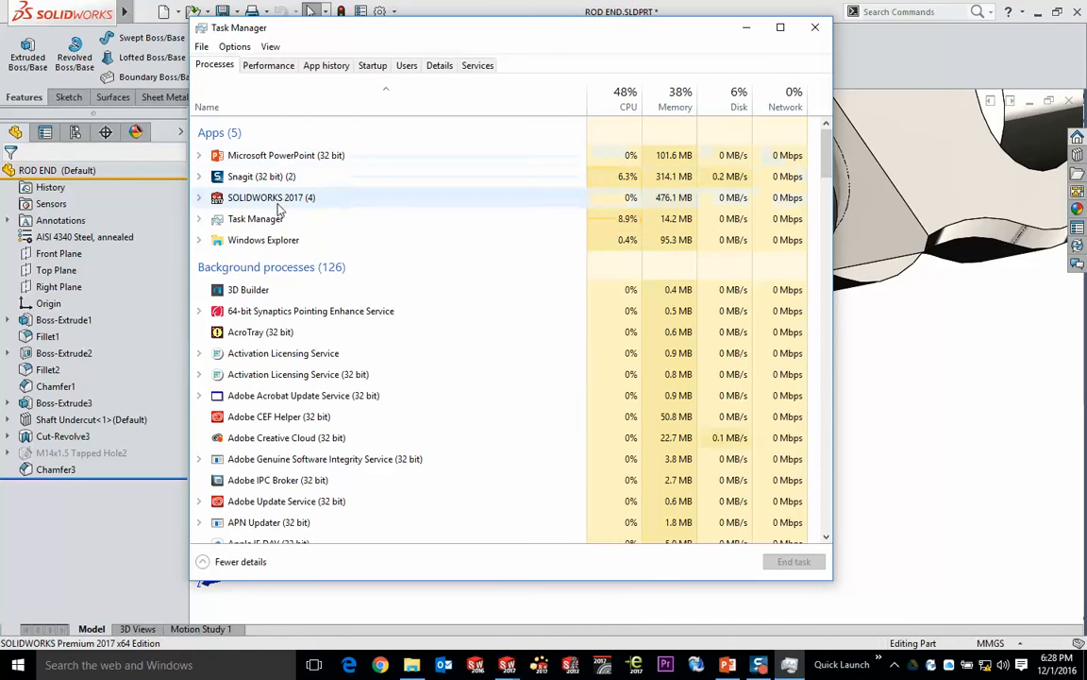
{"action": "left_click", "coordinate": [275, 198]}
{"action": "right_click", "coordinate": [276, 200]}
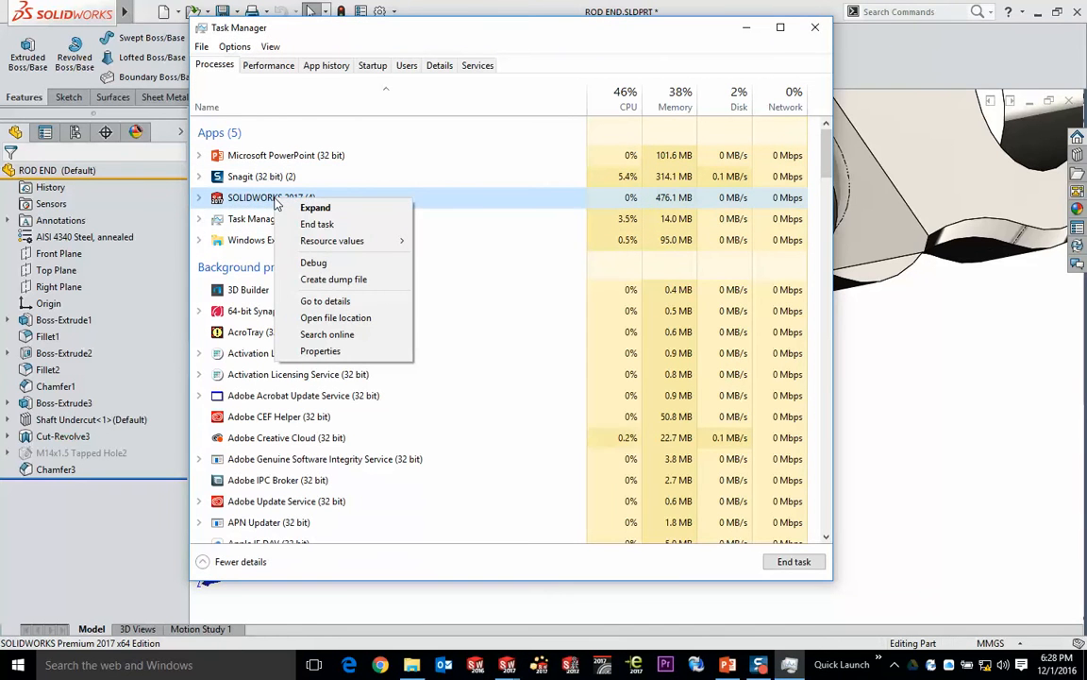
{"action": "left_click", "coordinate": [346, 227]}
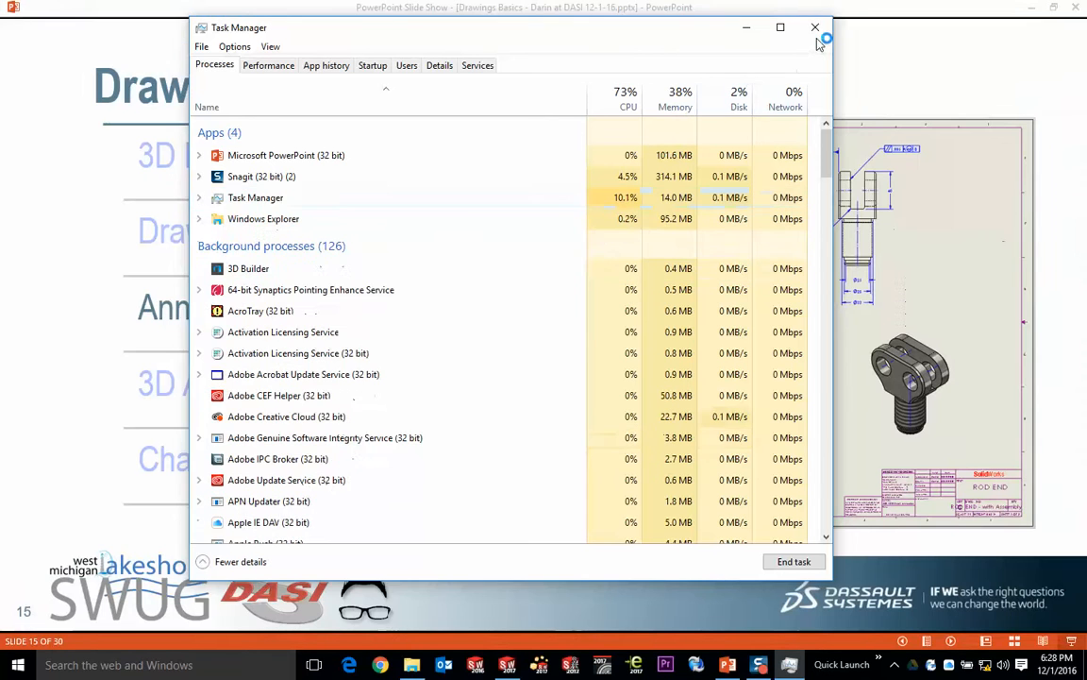
{"action": "left_click", "coordinate": [815, 26]}
{"action": "left_click", "coordinate": [522, 669]}
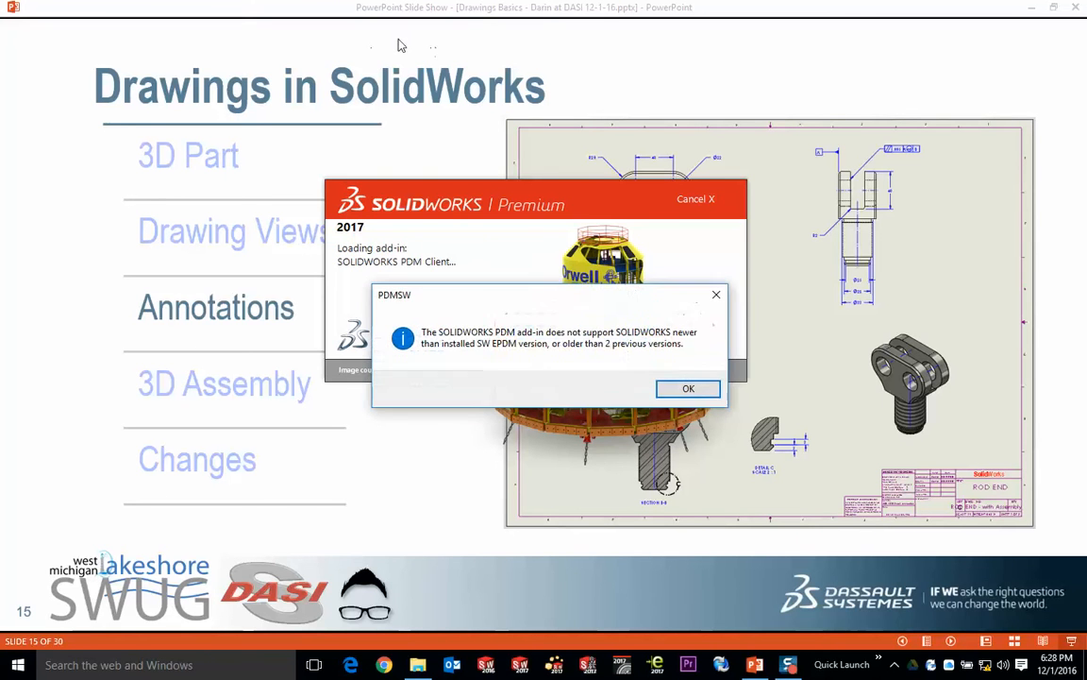
{"action": "left_click", "coordinate": [672, 388]}
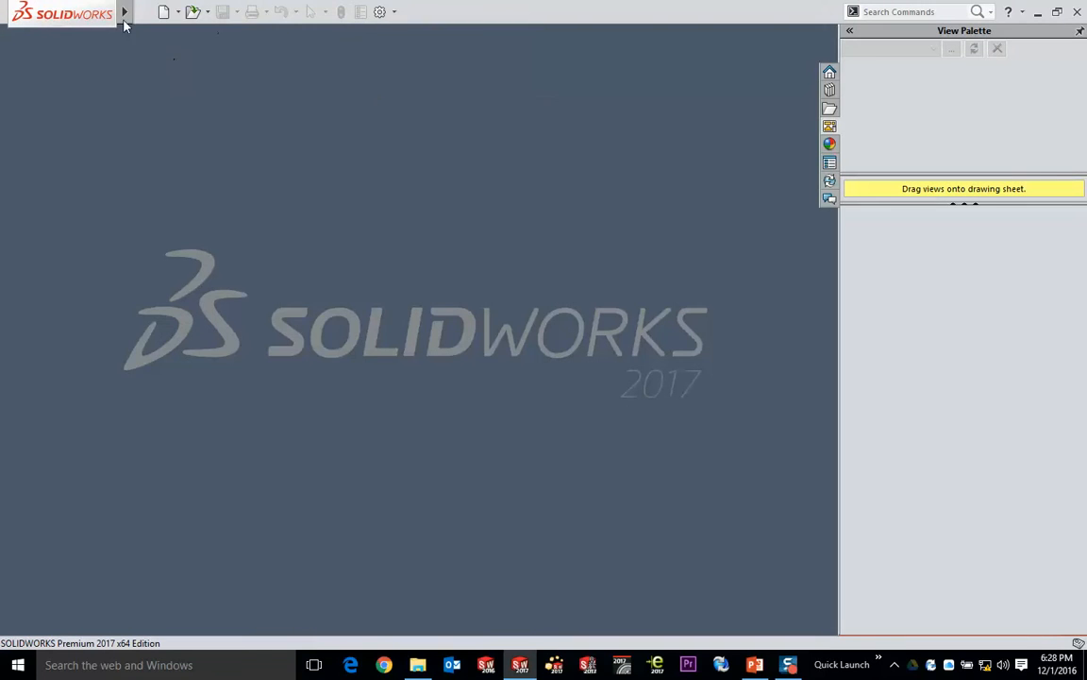
- Open the recent drawing ROD END - Views only.SLDDRW and maximize its window
{"action": "left_click", "coordinate": [146, 13]}
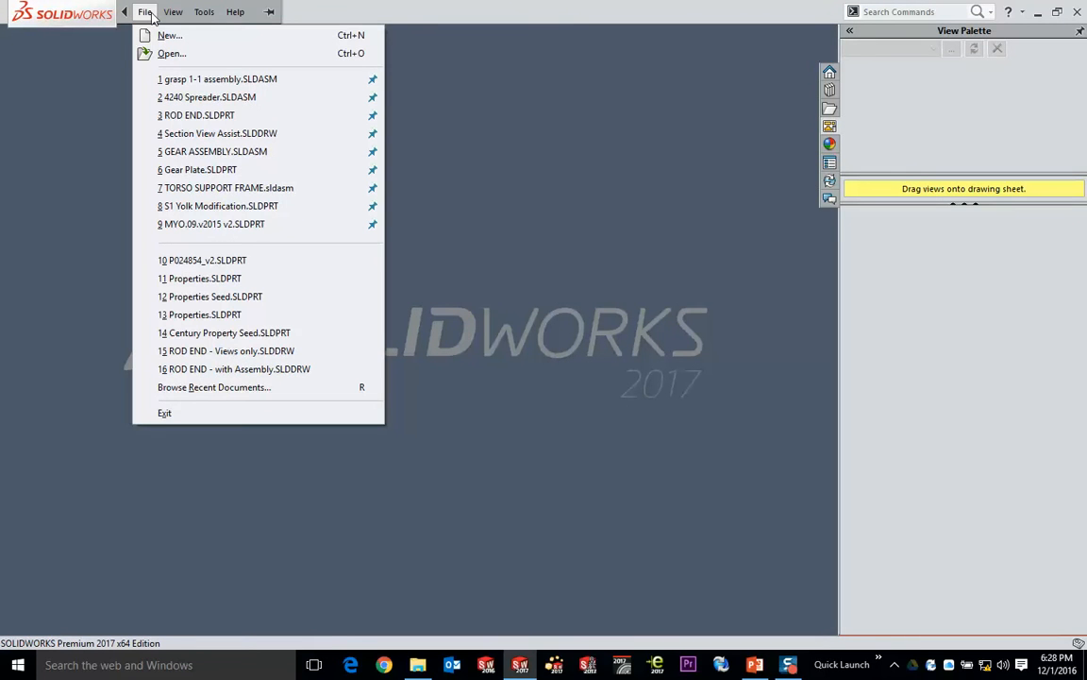
{"action": "left_click", "coordinate": [274, 351]}
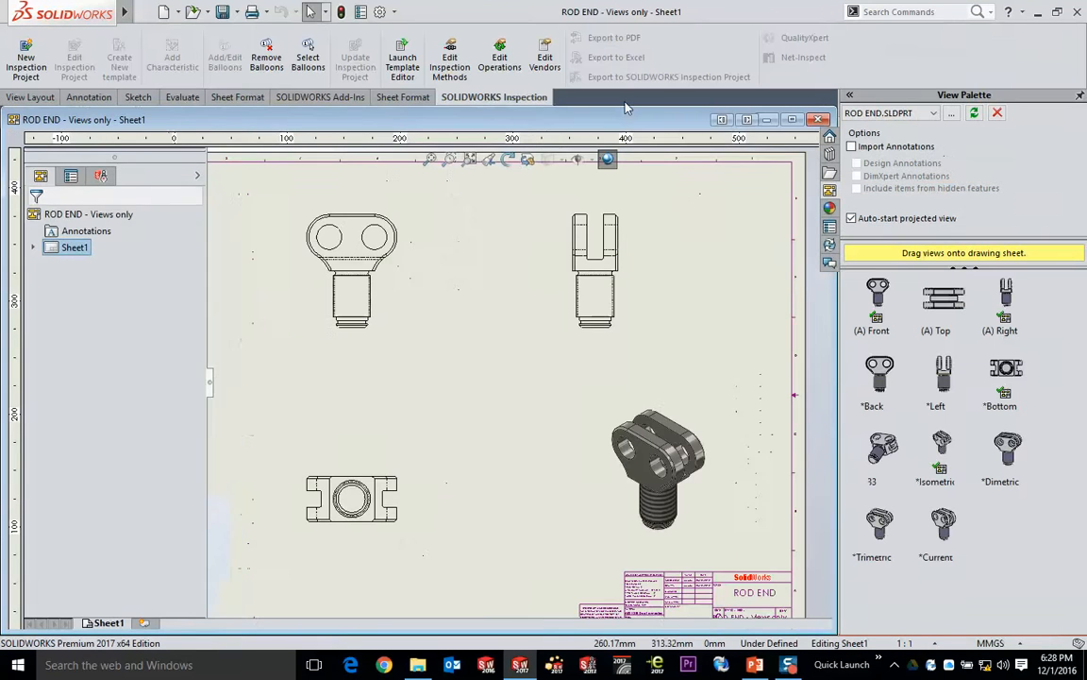
{"action": "double_click", "coordinate": [626, 119]}
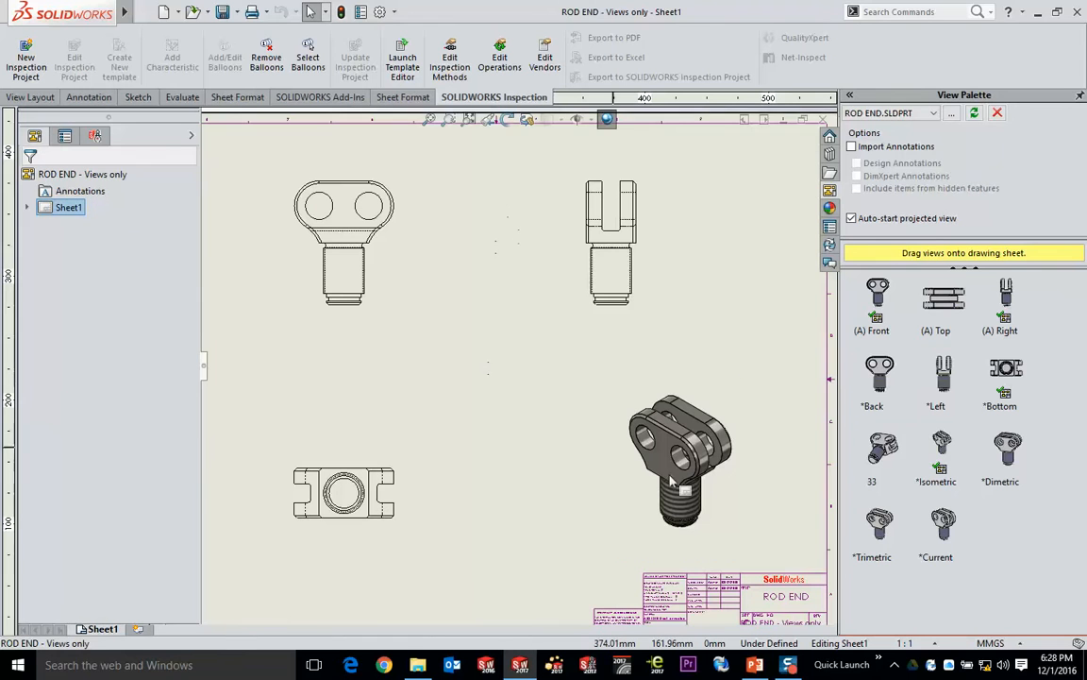
- Place the saved view 33 of ROD END in the middle of the sheet, between the orthographic views and the shaded isometric
{"action": "mouse_move", "coordinate": [880, 451]}
{"action": "left_mouse_down"}
{"action": "mouse_move", "coordinate": [793, 416]}
{"action": "mouse_move", "coordinate": [430, 335]}
{"action": "mouse_move", "coordinate": [479, 375]}
{"action": "left_mouse_up"}
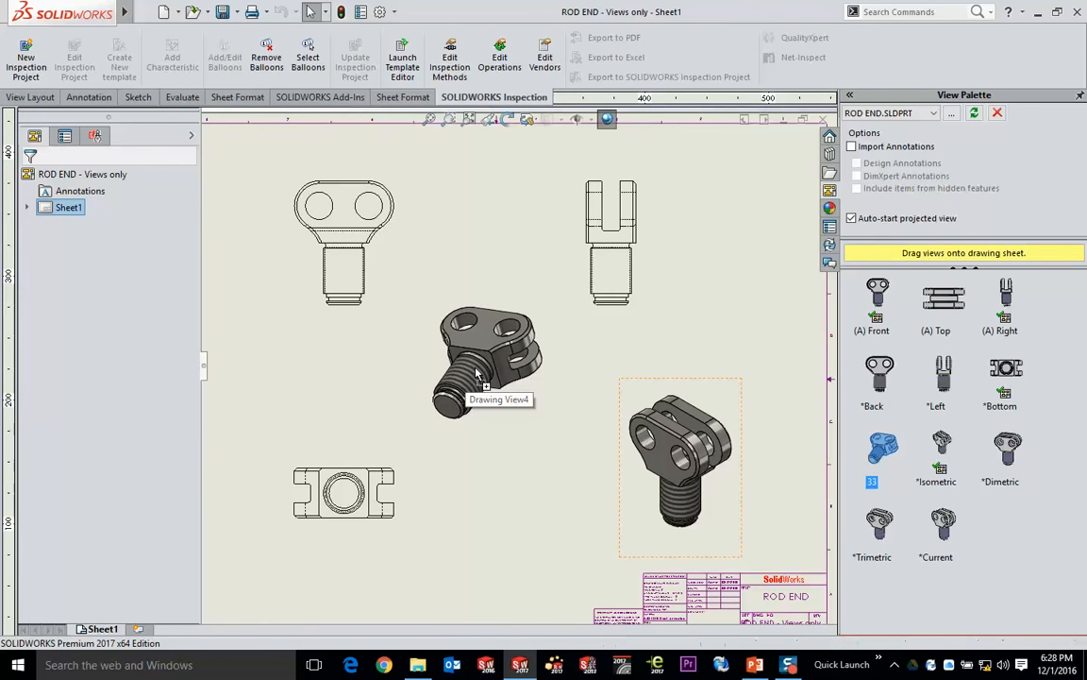
{"action": "left_click_drag", "start_coordinate": [479, 375], "coordinate": [479, 375]}
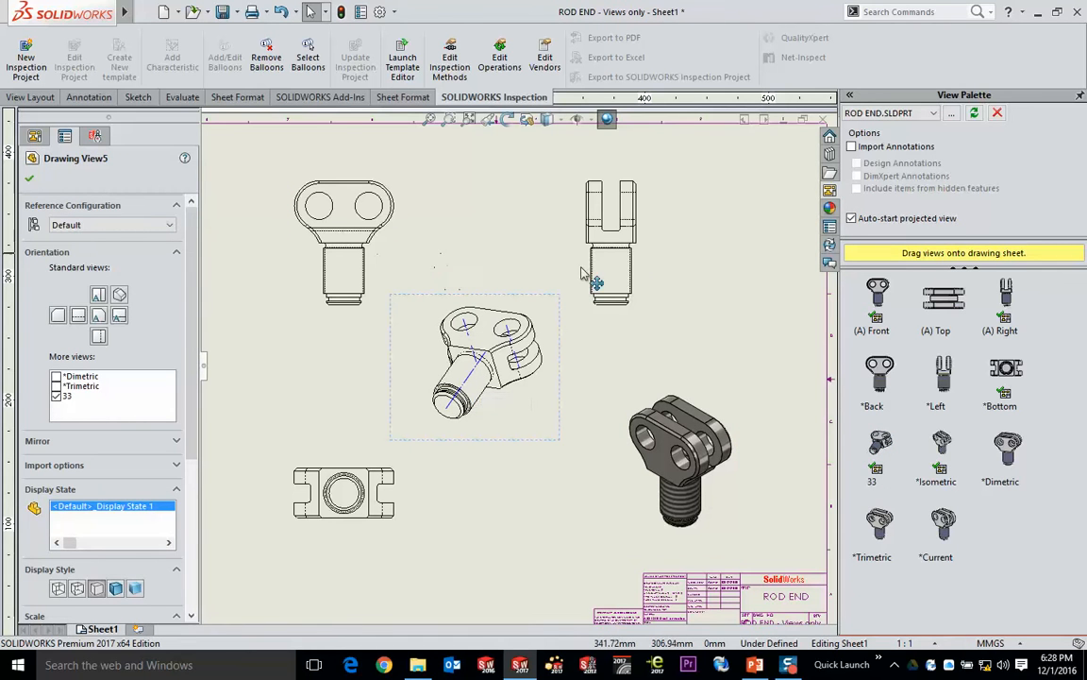
{"action": "left_click", "coordinate": [769, 334]}
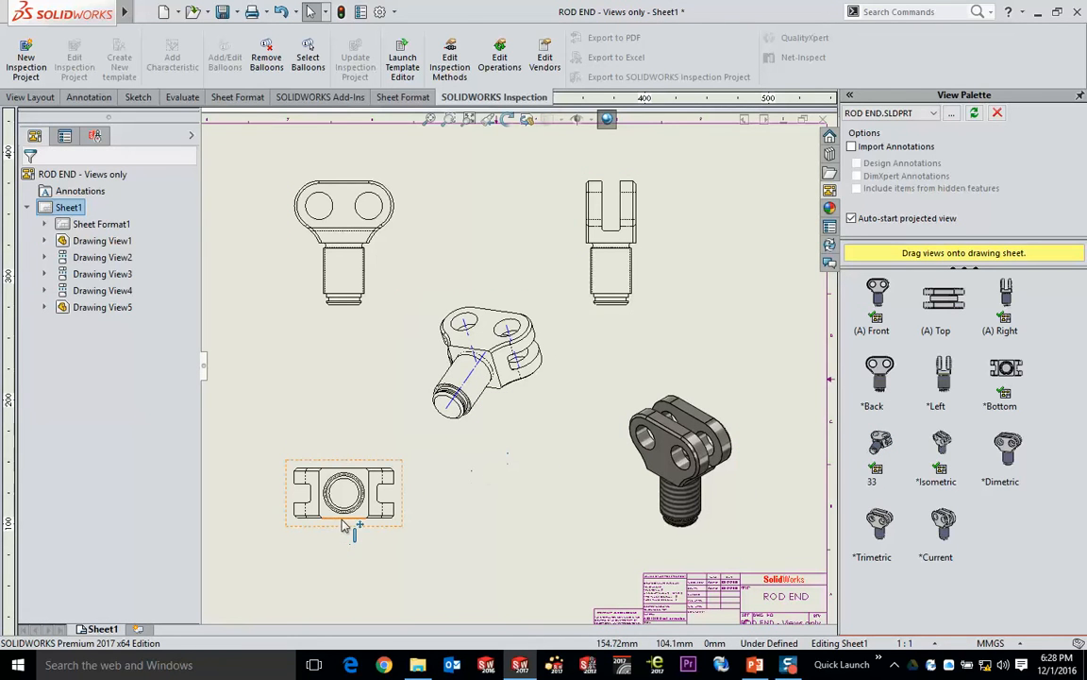
- Unpin the View Palette so that it collapses and frees the drawing area
{"action": "scroll", "coordinate": [349, 543], "scroll_direction": "down", "scroll_amount": 2}
{"action": "middle_click_drag", "start_coordinate": [420, 524], "coordinate": [438, 390]}
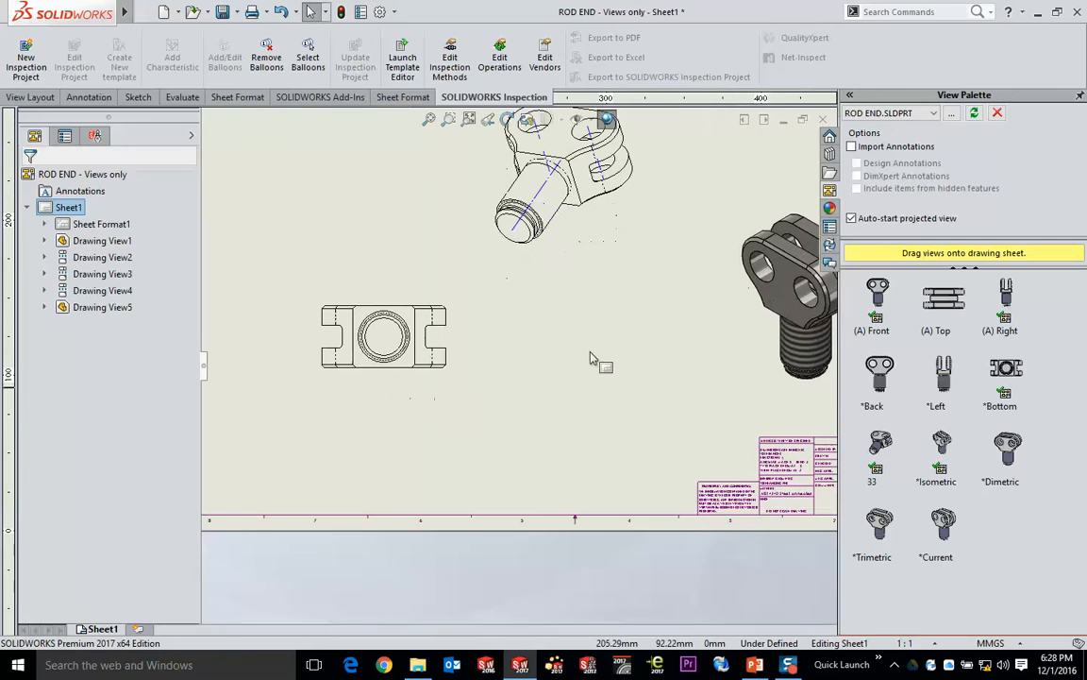
{"action": "left_click", "coordinate": [1080, 96]}
{"action": "left_click", "coordinate": [644, 390]}
- Examine the chamfered corner of the rod end's bottom view up close, and return to an overview of all the views
{"action": "scroll", "coordinate": [638, 302], "scroll_direction": "down", "scroll_amount": 4}
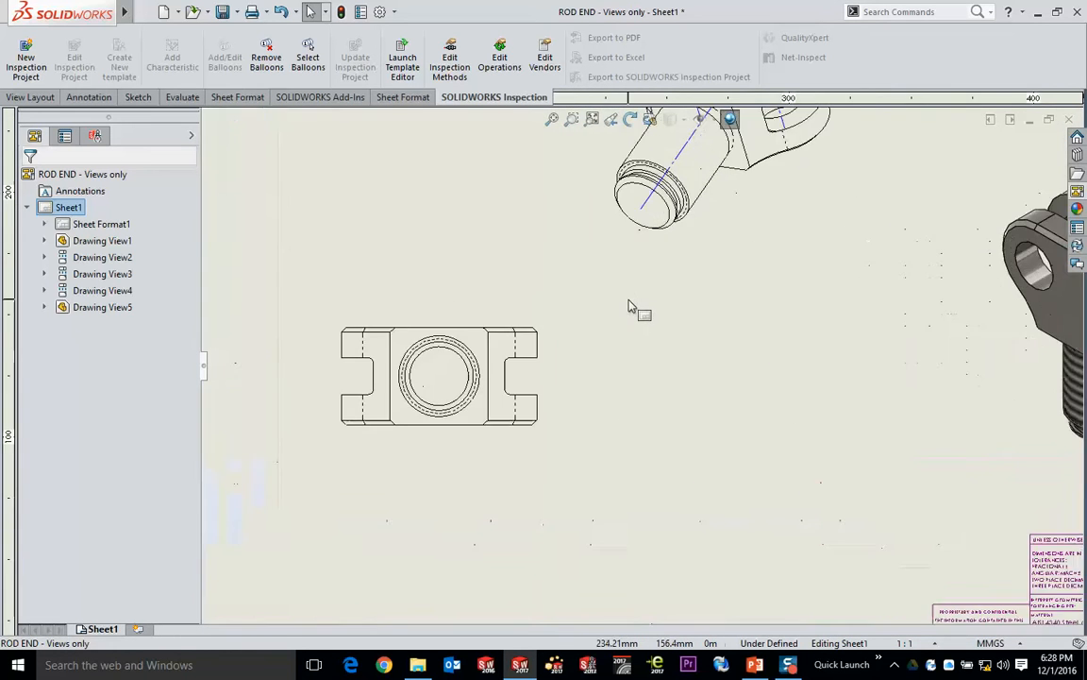
{"action": "scroll", "coordinate": [567, 431], "scroll_direction": "down", "scroll_amount": 3}
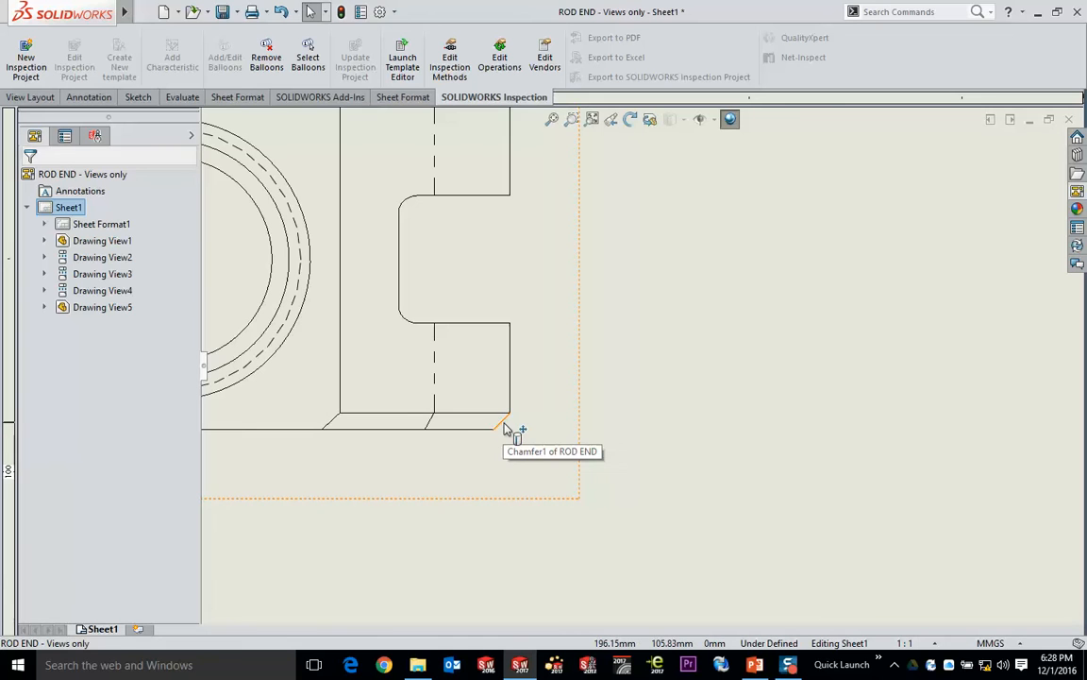
{"action": "scroll", "coordinate": [607, 354], "scroll_direction": "up", "scroll_amount": 5}
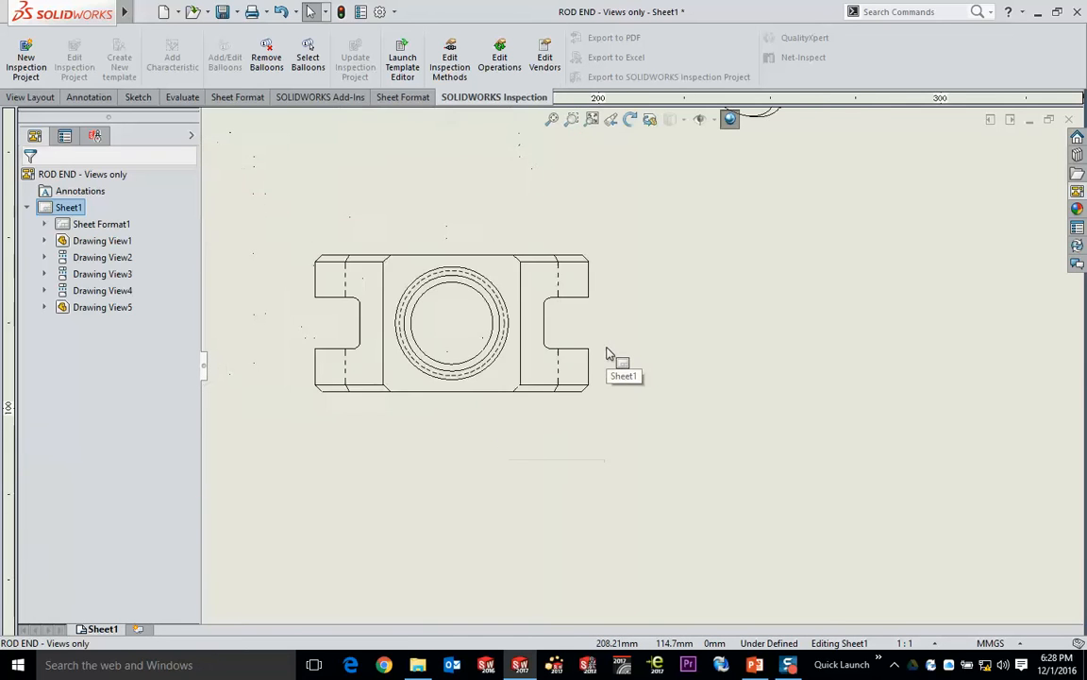
{"action": "scroll", "coordinate": [609, 355], "scroll_direction": "up", "scroll_amount": 3}
{"action": "scroll", "coordinate": [708, 319], "scroll_direction": "down", "scroll_amount": 1}
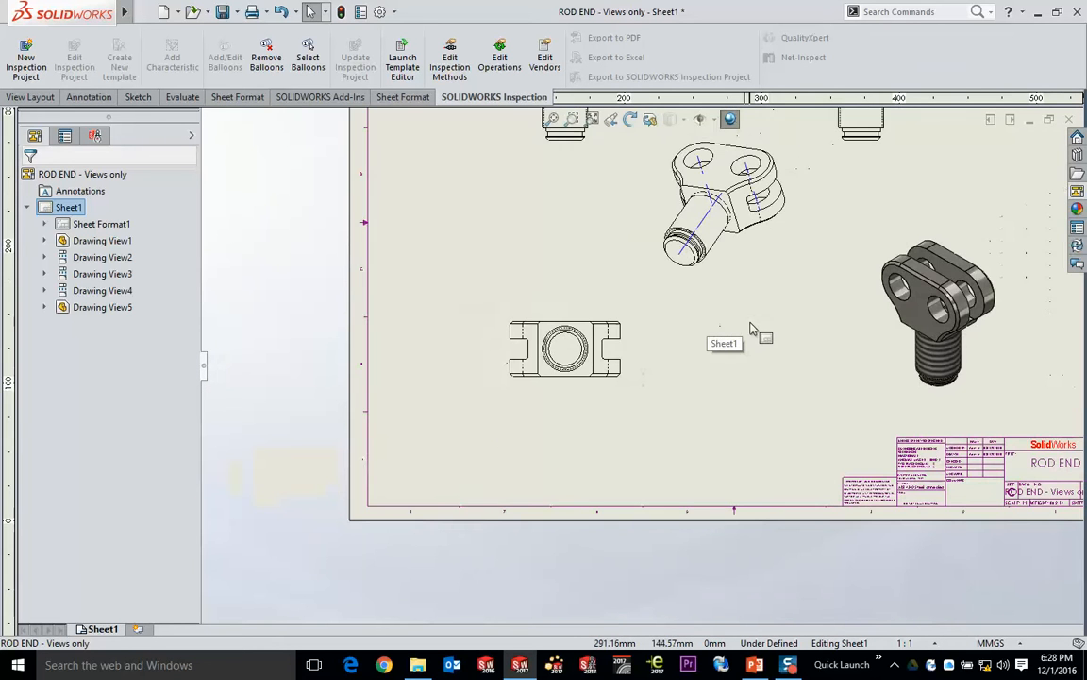
{"action": "middle_click_drag", "start_coordinate": [751, 328], "coordinate": [614, 470]}
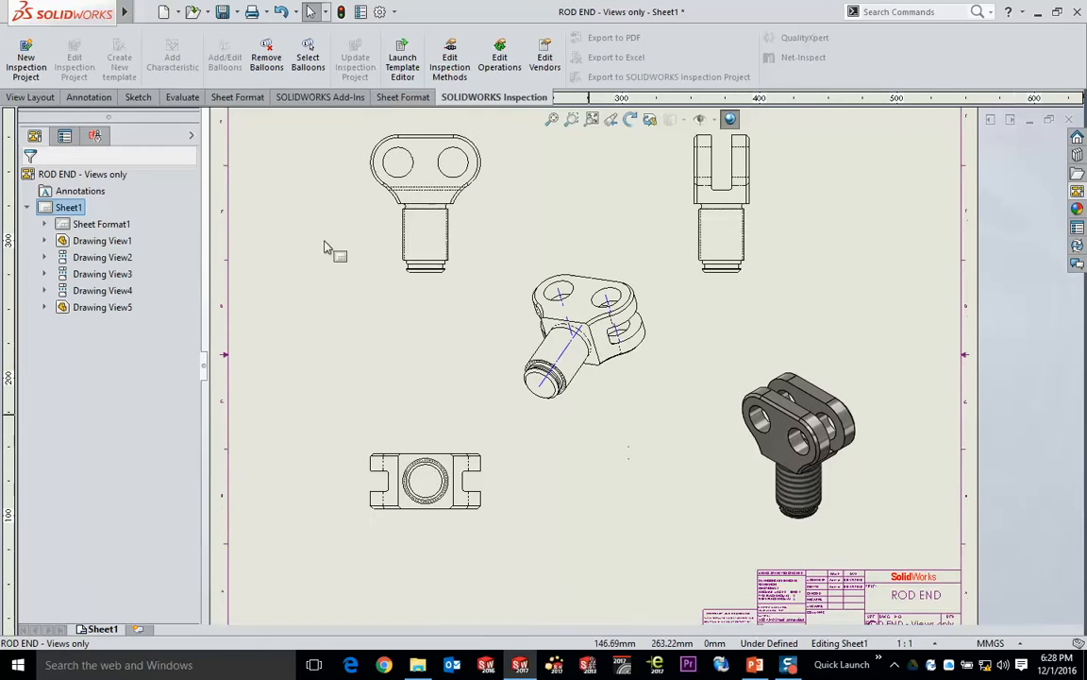
{"action": "left_click", "coordinate": [34, 98]}
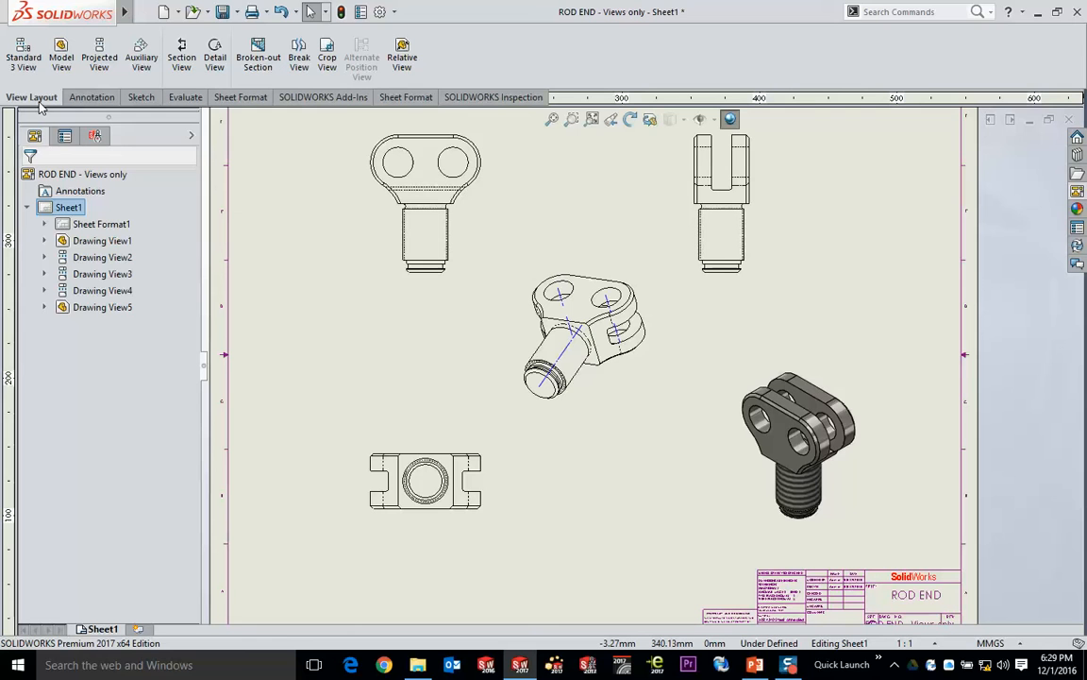
{"action": "left_click", "coordinate": [181, 58]}
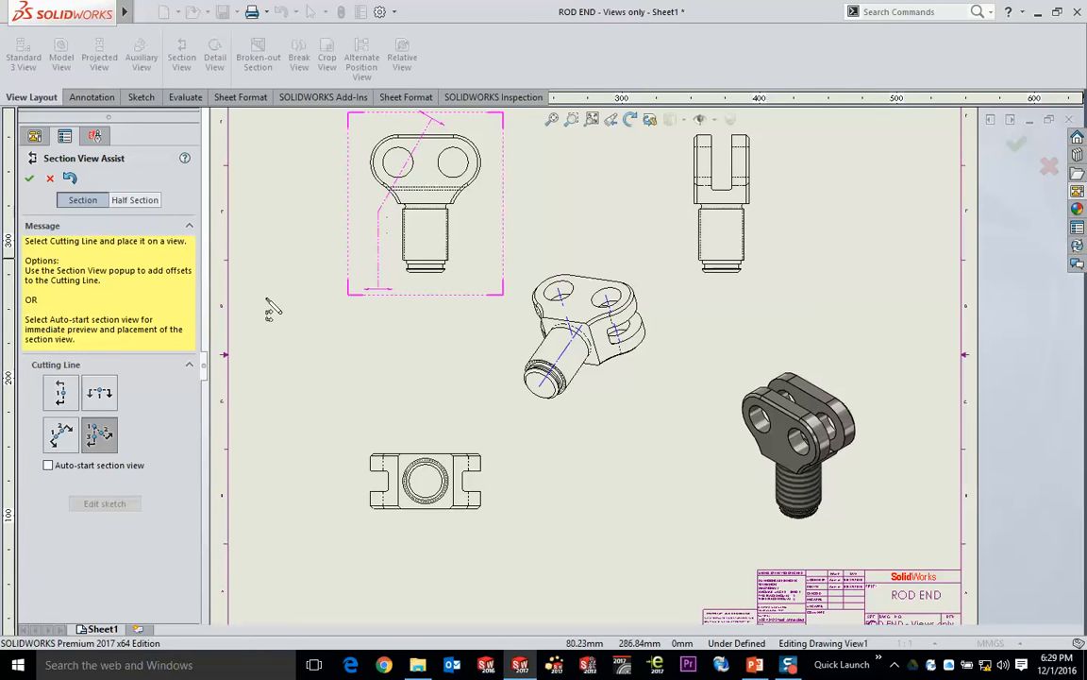
{"action": "left_click", "coordinate": [60, 392]}
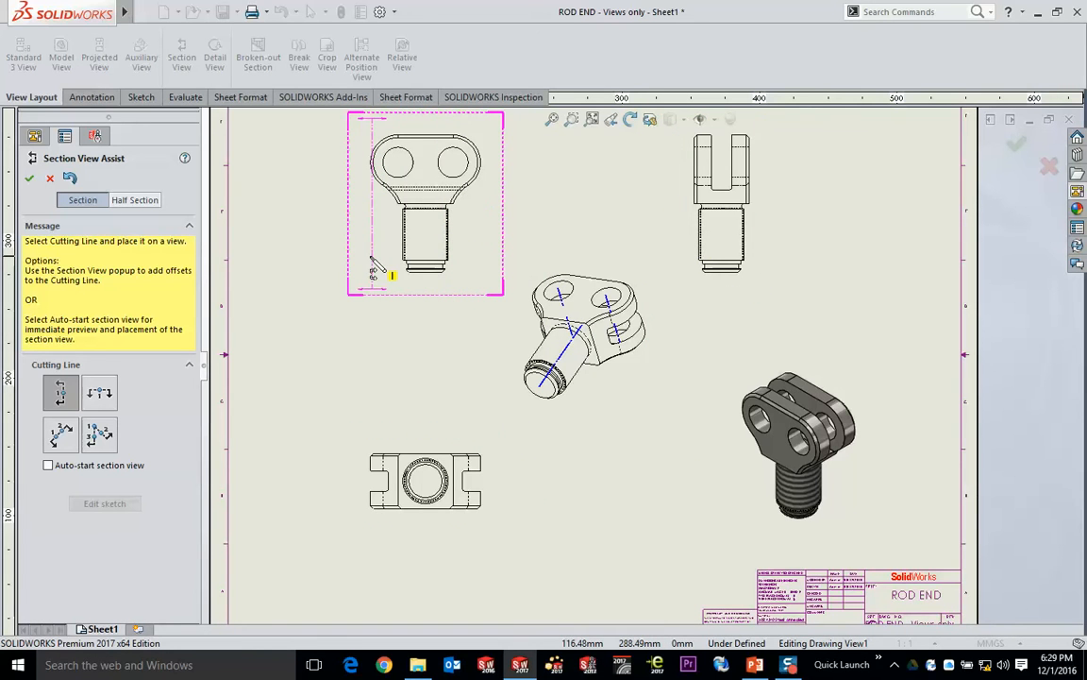
{"action": "key", "text": "Tab"}
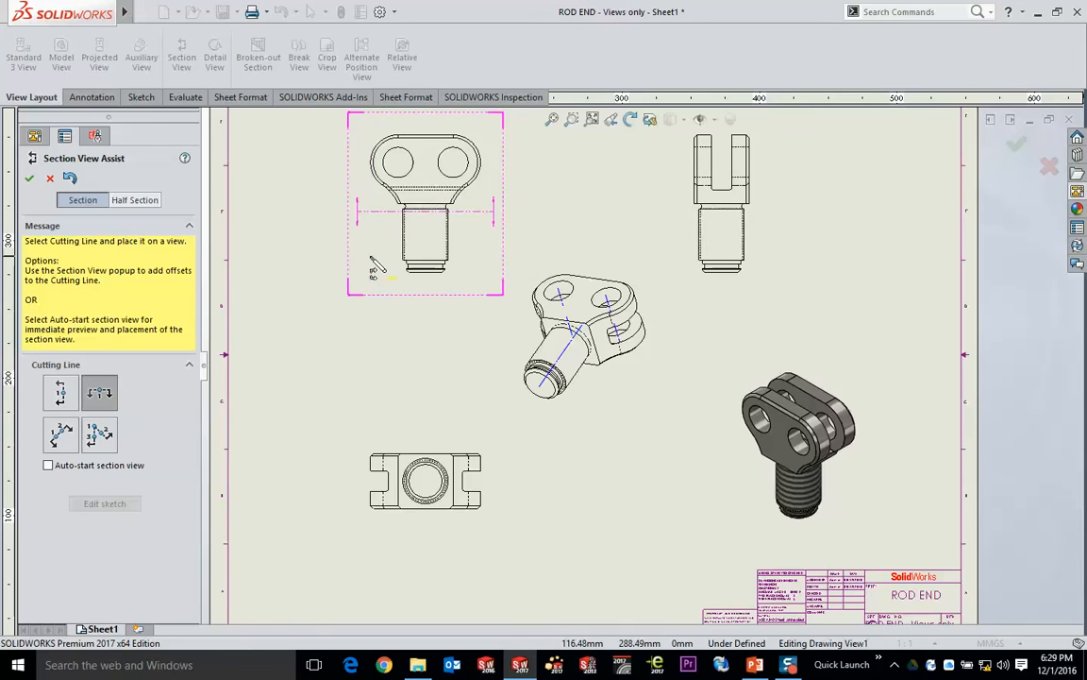
{"action": "key", "text": "Tab"}
{"action": "key", "text": "Tab"}
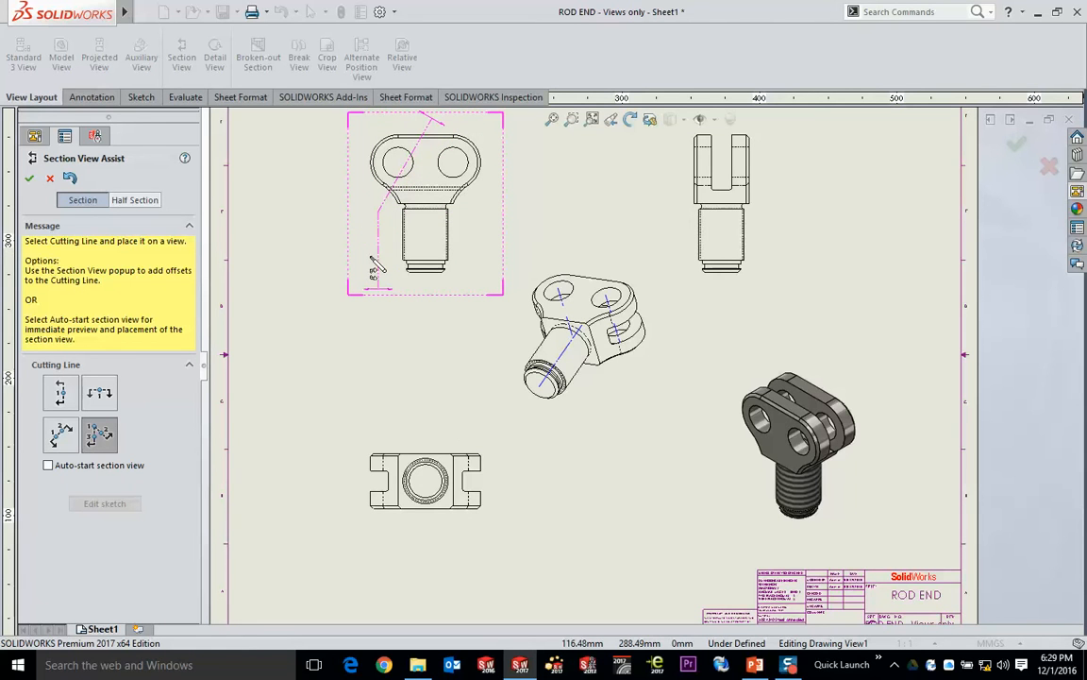
{"action": "left_click", "coordinate": [404, 229]}
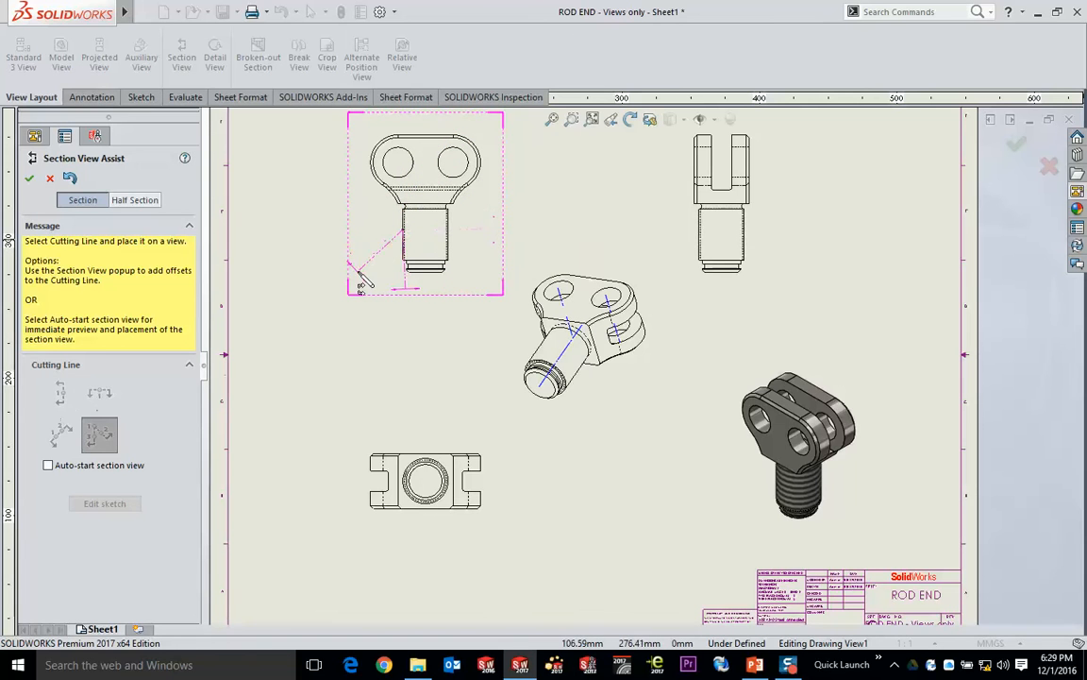
{"action": "key", "text": "Escape"}
- Create a vertical section view through the centre of the bottom view's circle and place it to the right of that view
{"action": "left_click", "coordinate": [181, 58]}
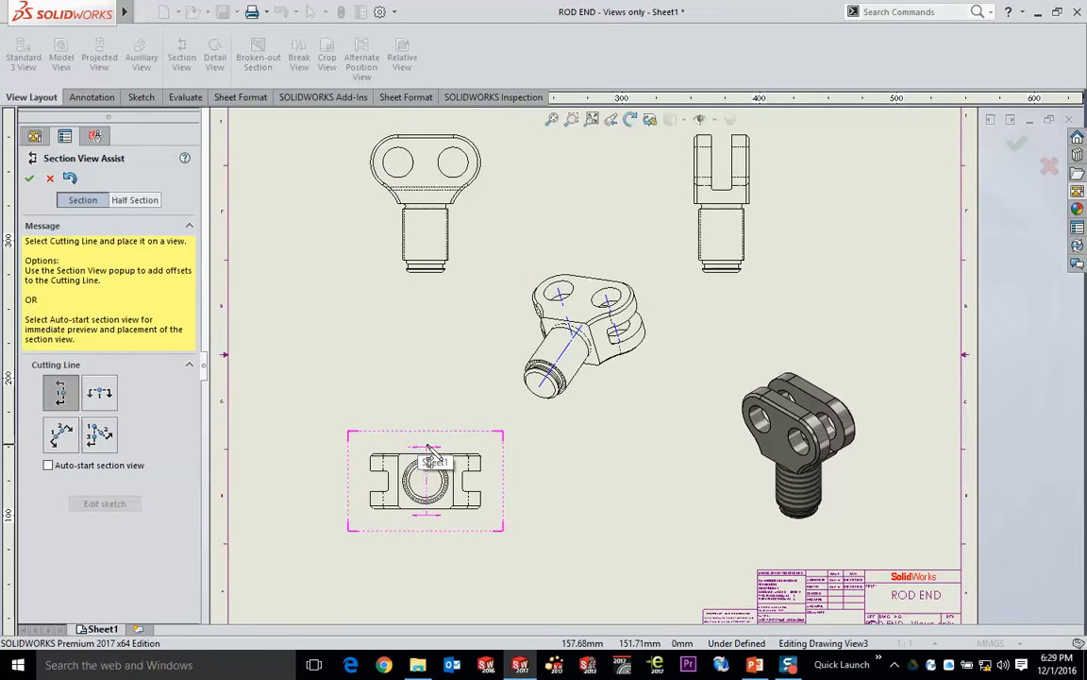
{"action": "scroll", "coordinate": [425, 451], "scroll_direction": "down", "scroll_amount": 3}
{"action": "scroll", "coordinate": [428, 507], "scroll_direction": "down", "scroll_amount": 1}
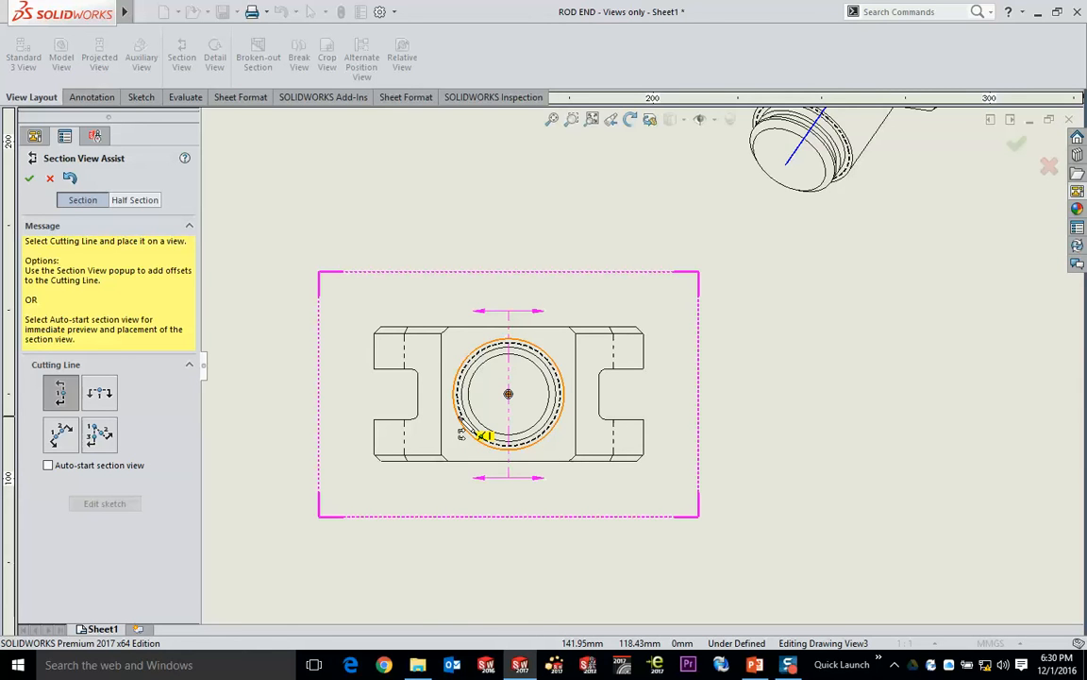
{"action": "left_click", "coordinate": [461, 424]}
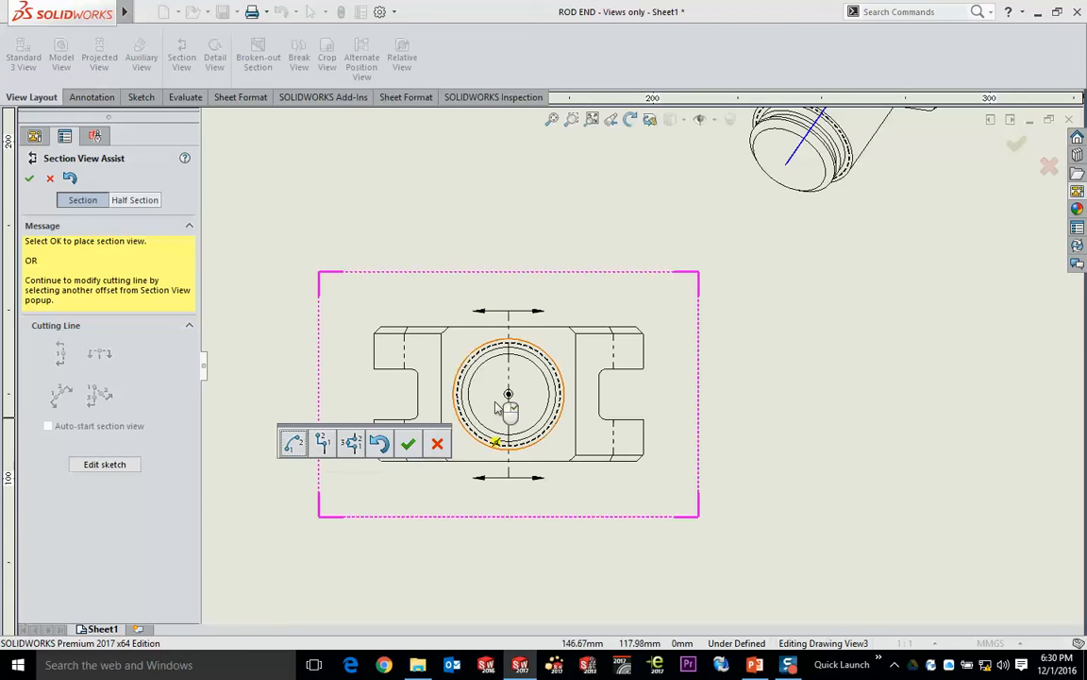
{"action": "left_click", "coordinate": [409, 445]}
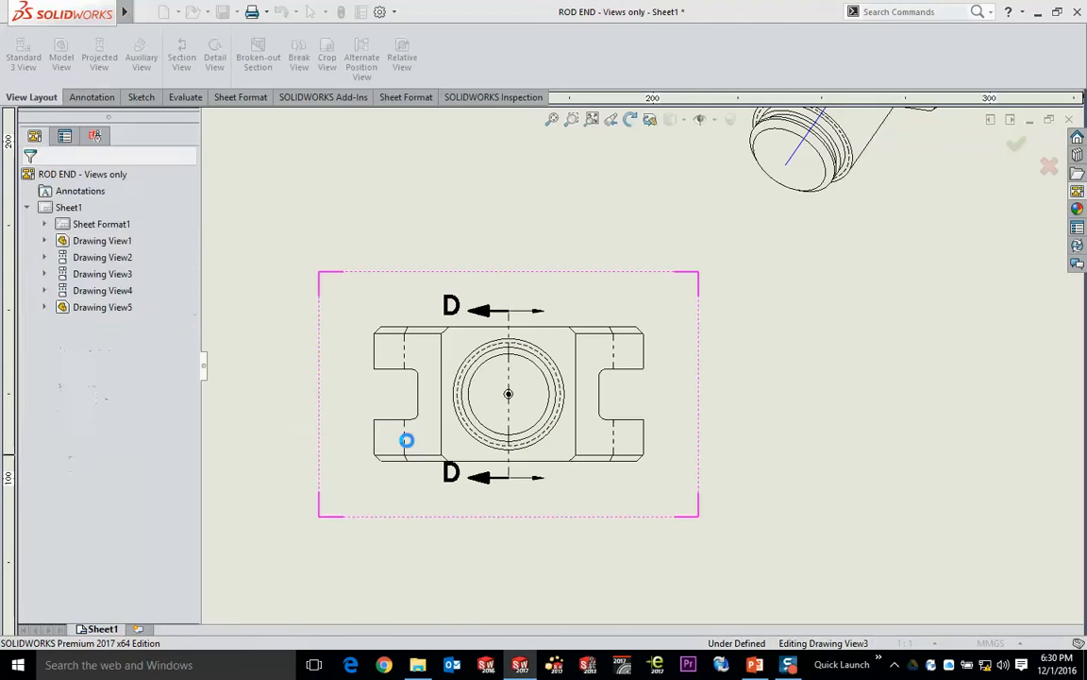
{"action": "middle_click_drag", "start_coordinate": [921, 387], "coordinate": [705, 384]}
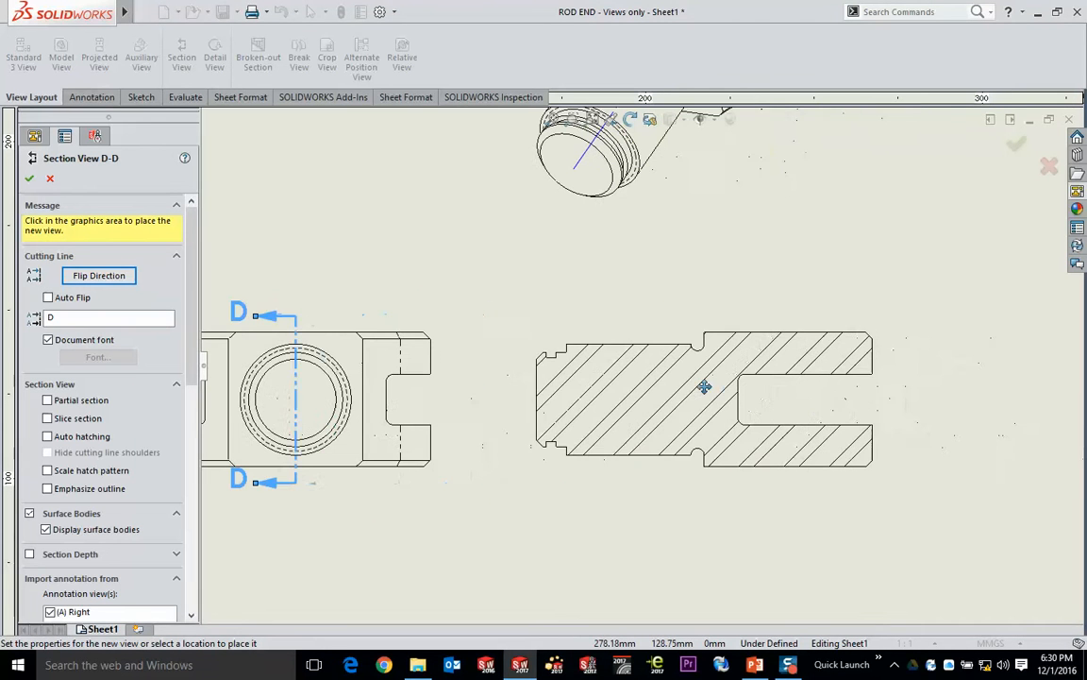
{"action": "left_click", "coordinate": [768, 370]}
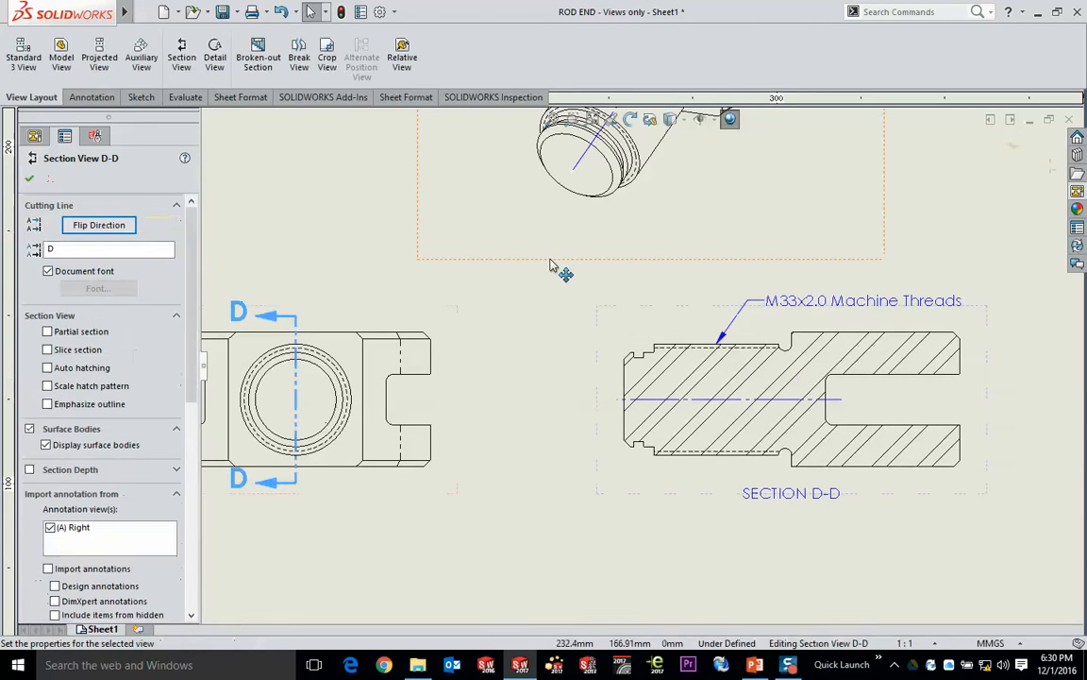
- Move the M33x2.0 Machine Threads note to the upper left of section D-D and display the section shaded with edges
{"action": "mouse_move", "coordinate": [785, 303]}
{"action": "left_mouse_down"}
{"action": "mouse_move", "coordinate": [661, 264]}
{"action": "mouse_move", "coordinate": [534, 270]}
{"action": "mouse_move", "coordinate": [462, 255]}
{"action": "left_mouse_up"}
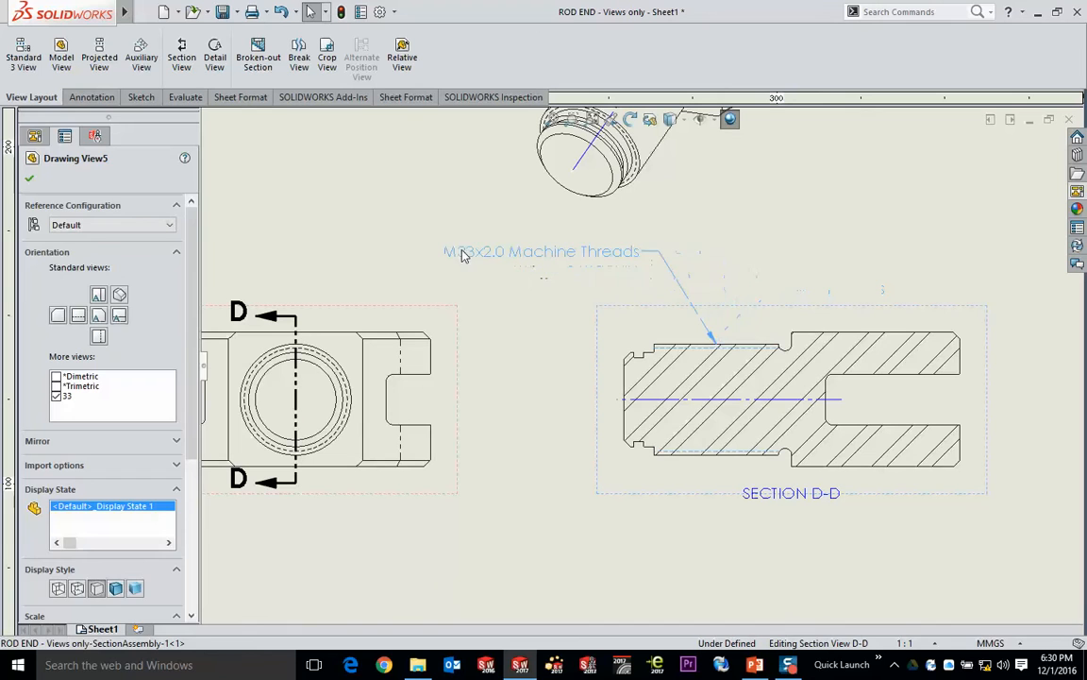
{"action": "left_click", "coordinate": [373, 215]}
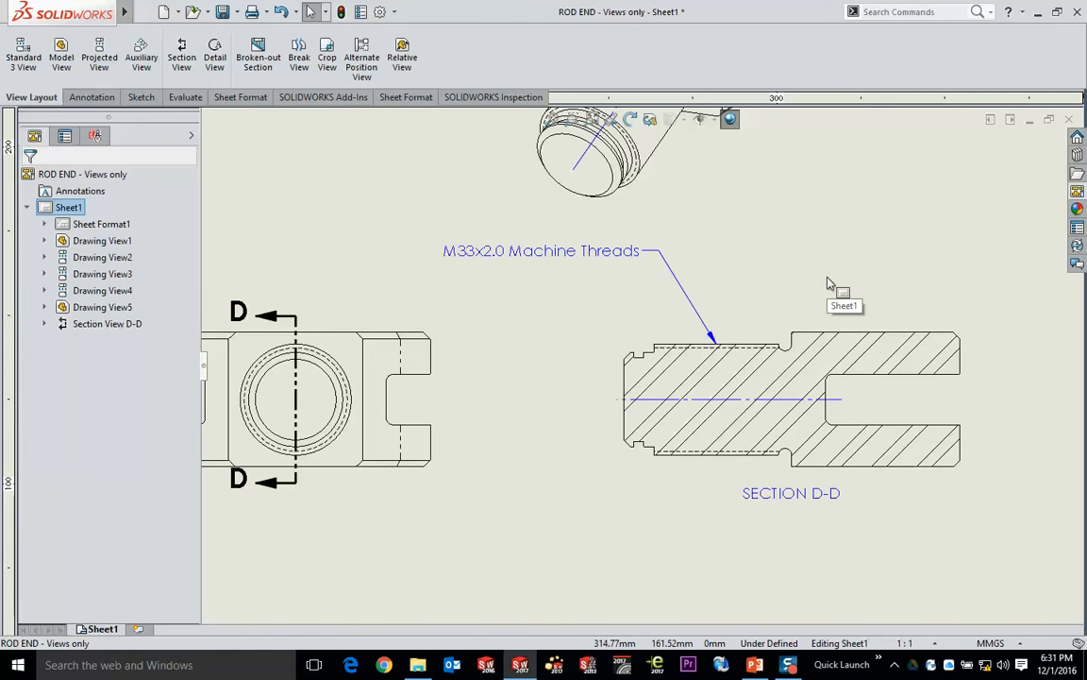
{"action": "key", "text": "f"}
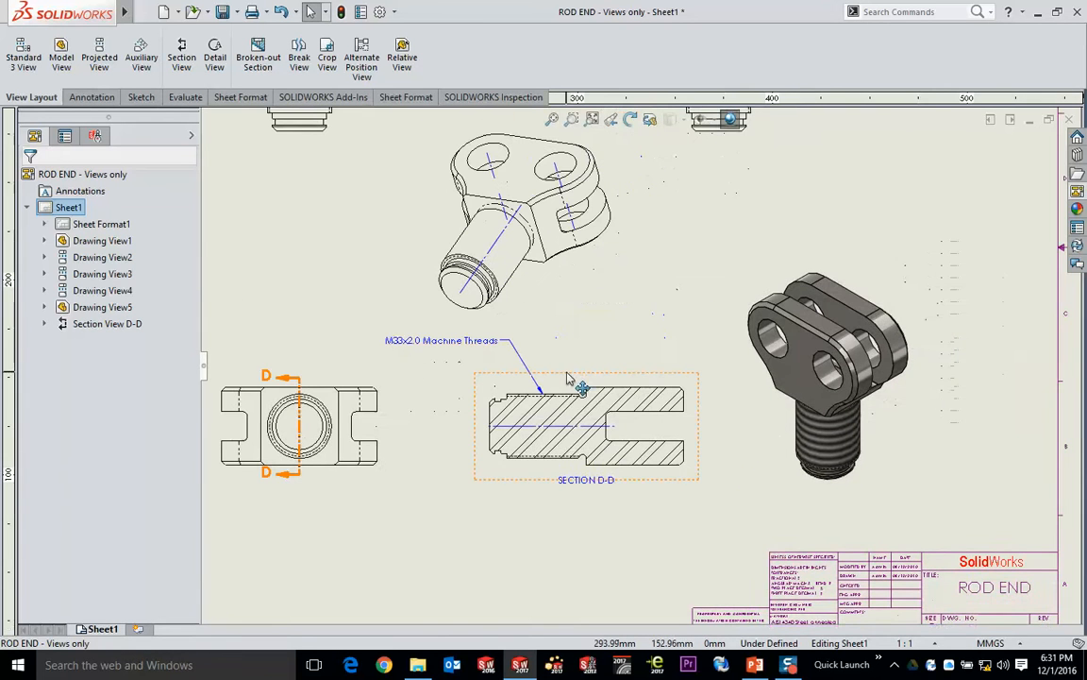
{"action": "left_click", "coordinate": [569, 379]}
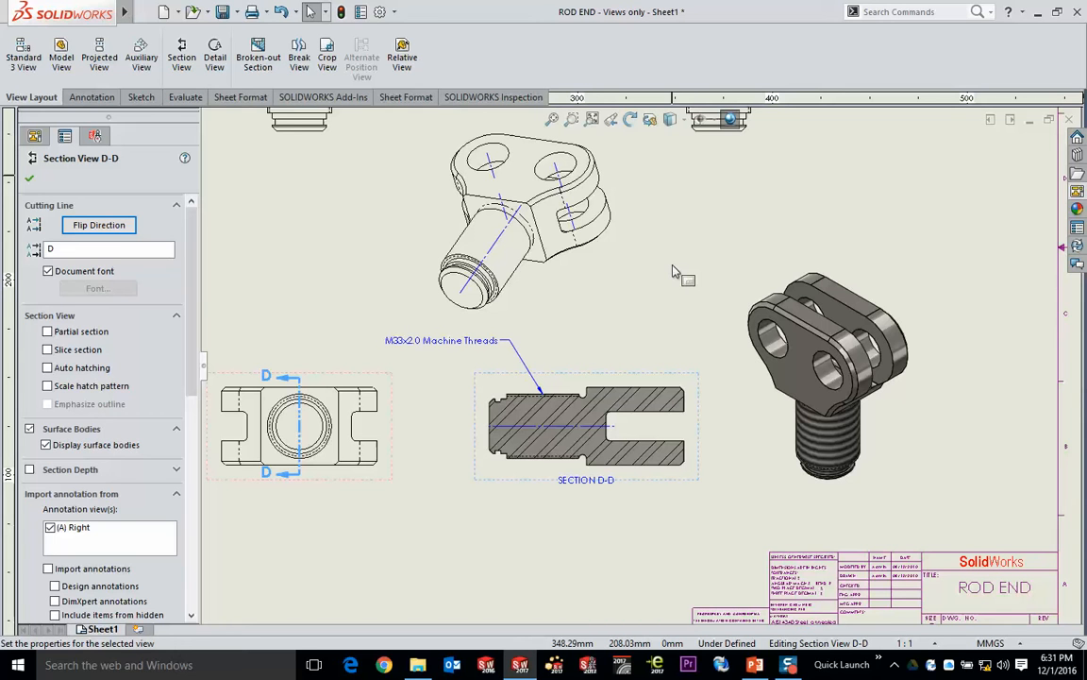
{"action": "left_click", "coordinate": [335, 277]}
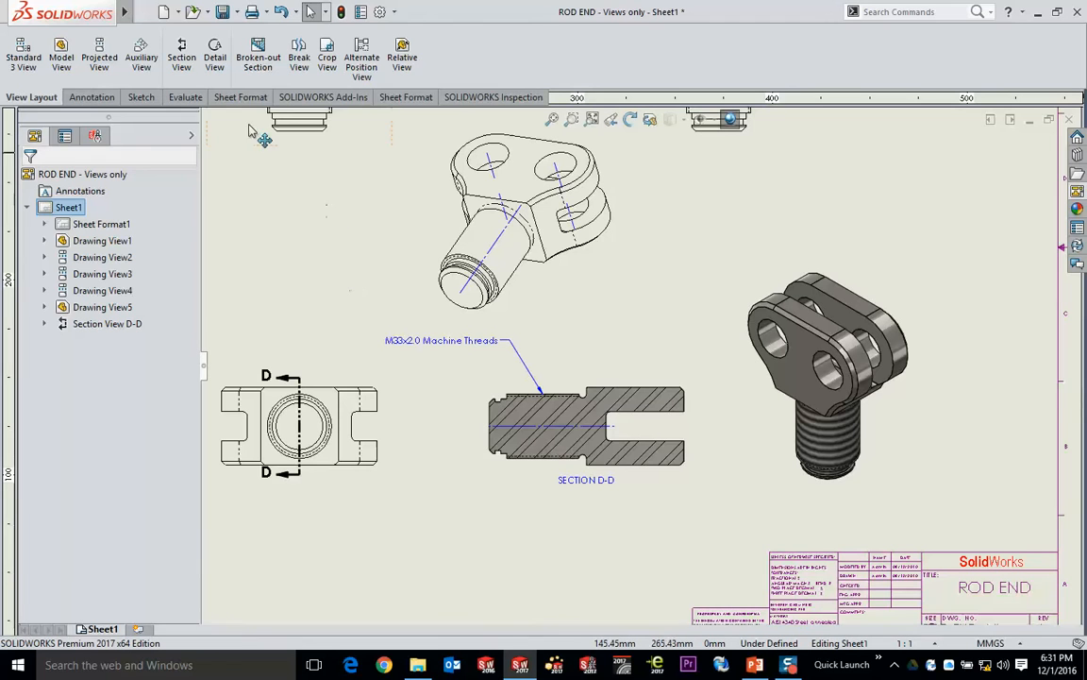
- Create a detail view from a circle about 19 mm in diameter around section D-D's lower-left groove, and place it below the bottom view
{"action": "left_click", "coordinate": [216, 66]}
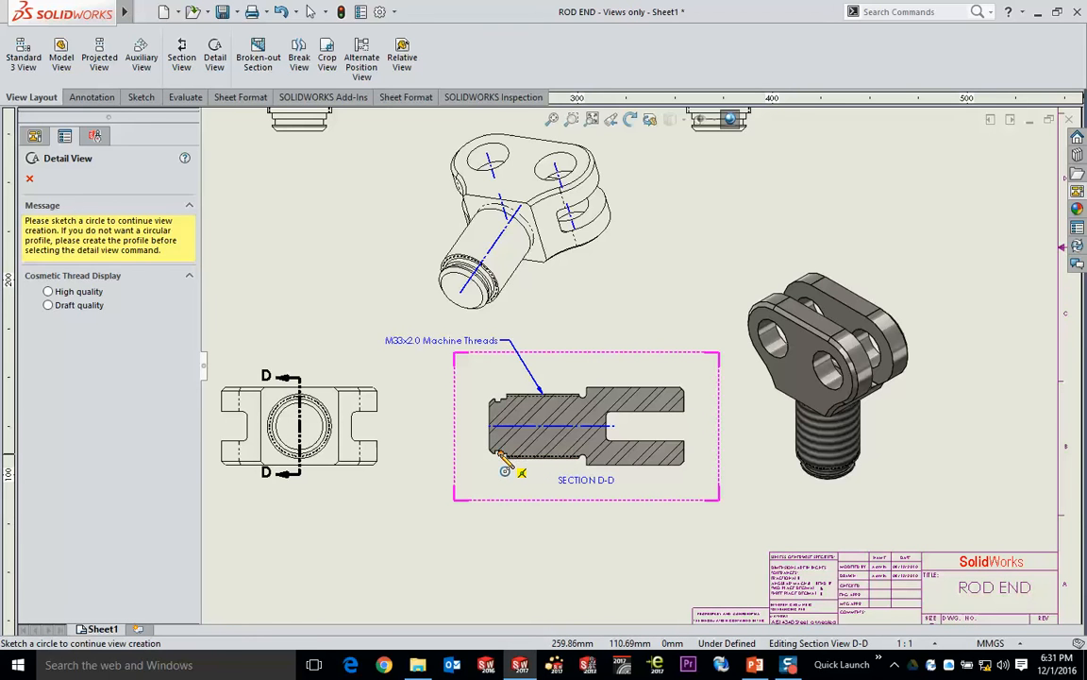
{"action": "scroll", "coordinate": [500, 456], "scroll_direction": "down", "scroll_amount": 10}
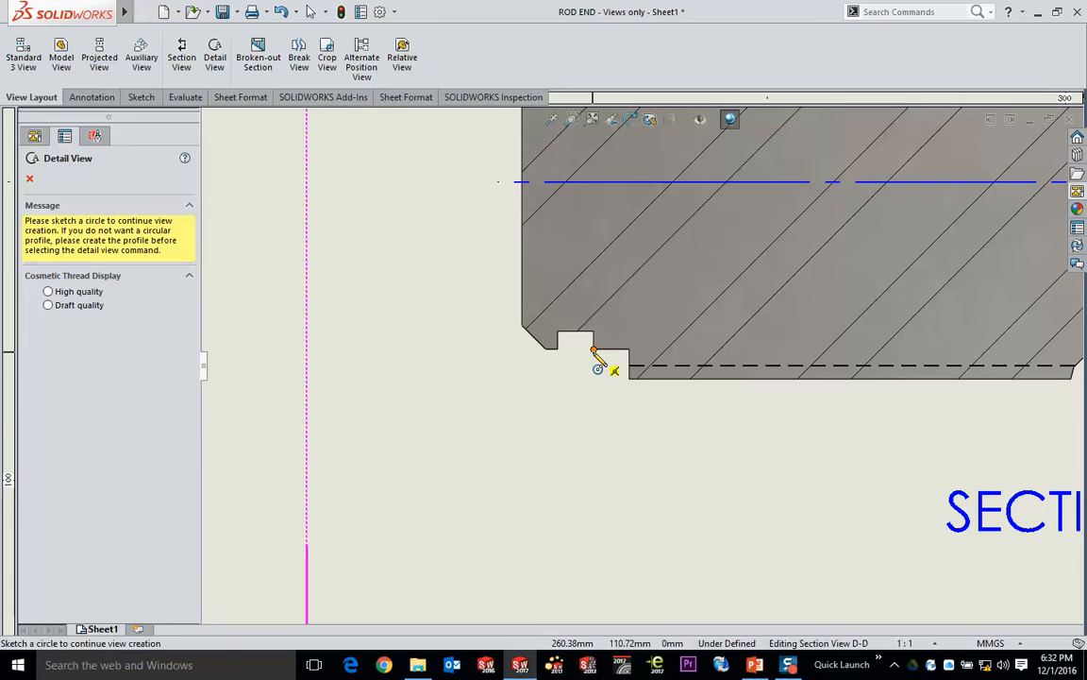
{"action": "scroll", "coordinate": [601, 367], "scroll_direction": "up", "scroll_amount": 5}
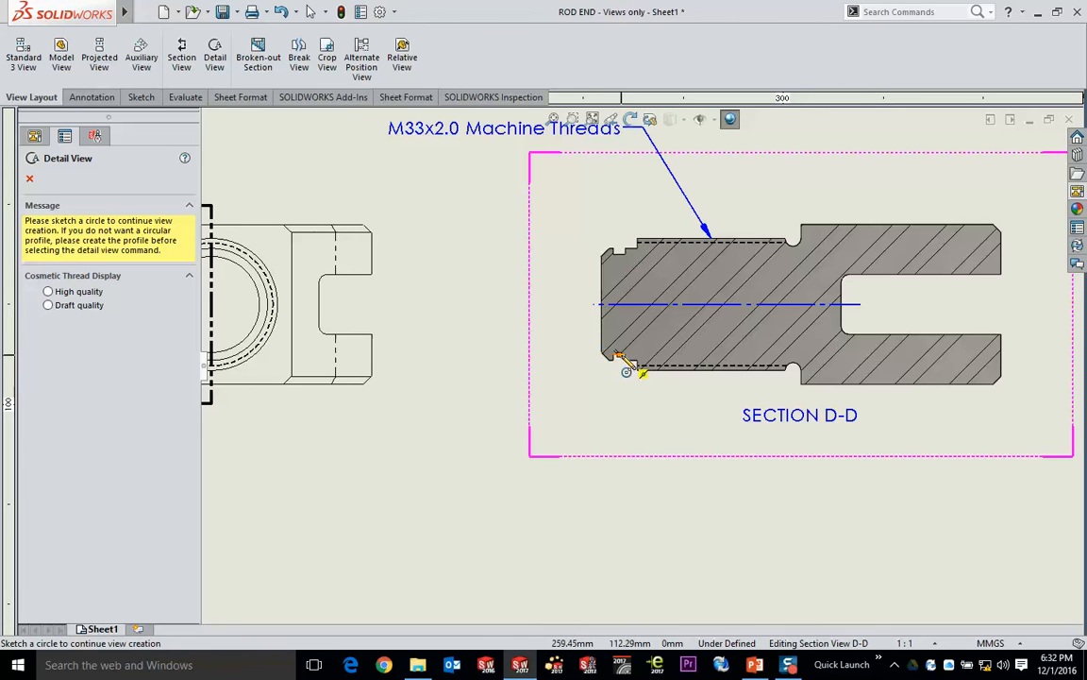
{"action": "left_click", "coordinate": [625, 363]}
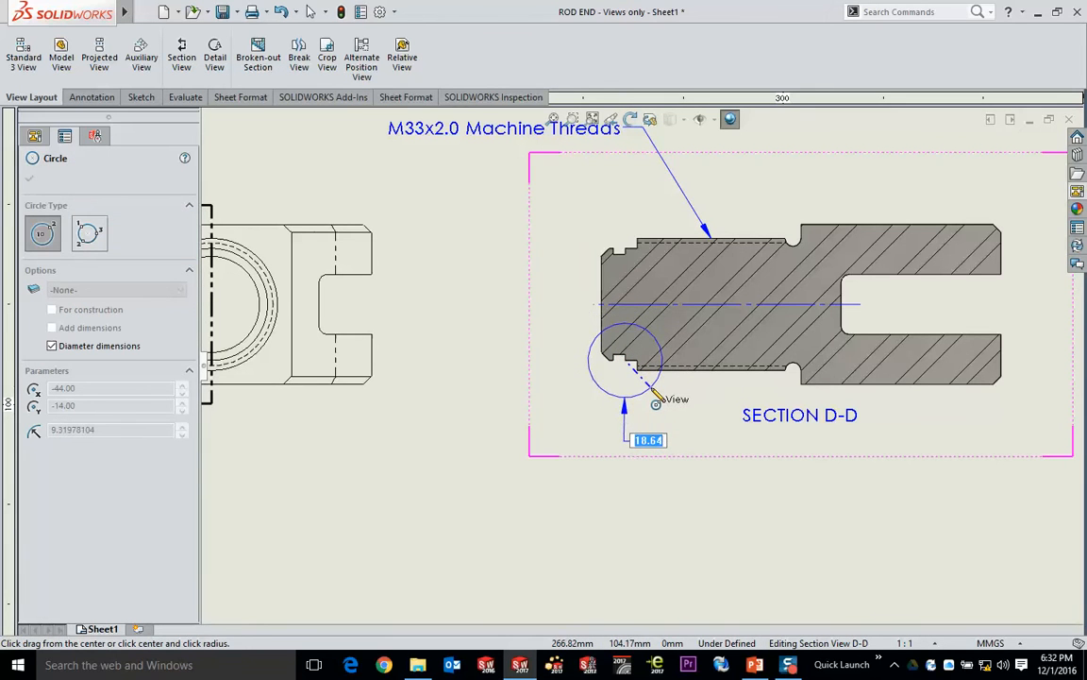
{"action": "left_click", "coordinate": [653, 392]}
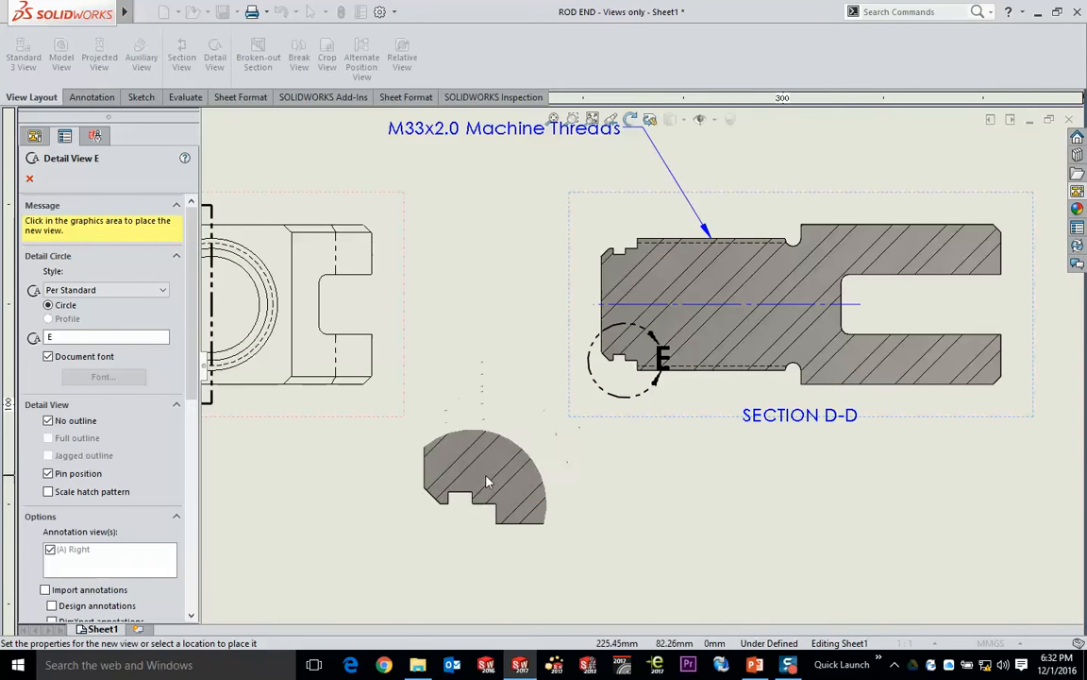
{"action": "middle_click_drag", "start_coordinate": [489, 483], "coordinate": [522, 336]}
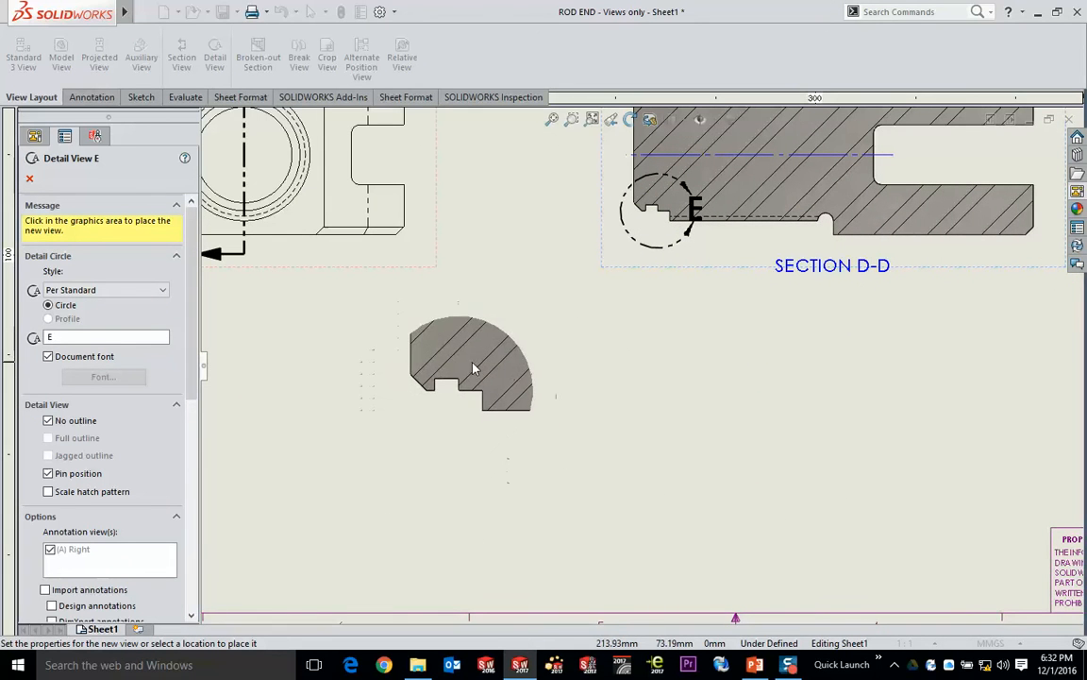
{"action": "left_click", "coordinate": [474, 368]}
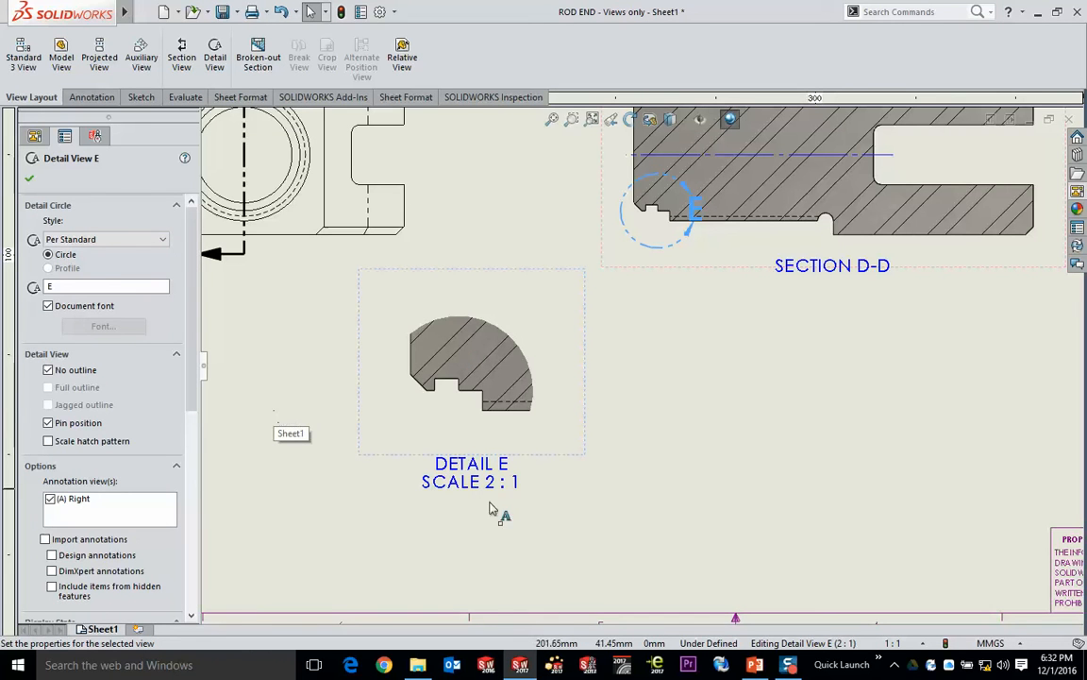
{"action": "left_click", "coordinate": [793, 428]}
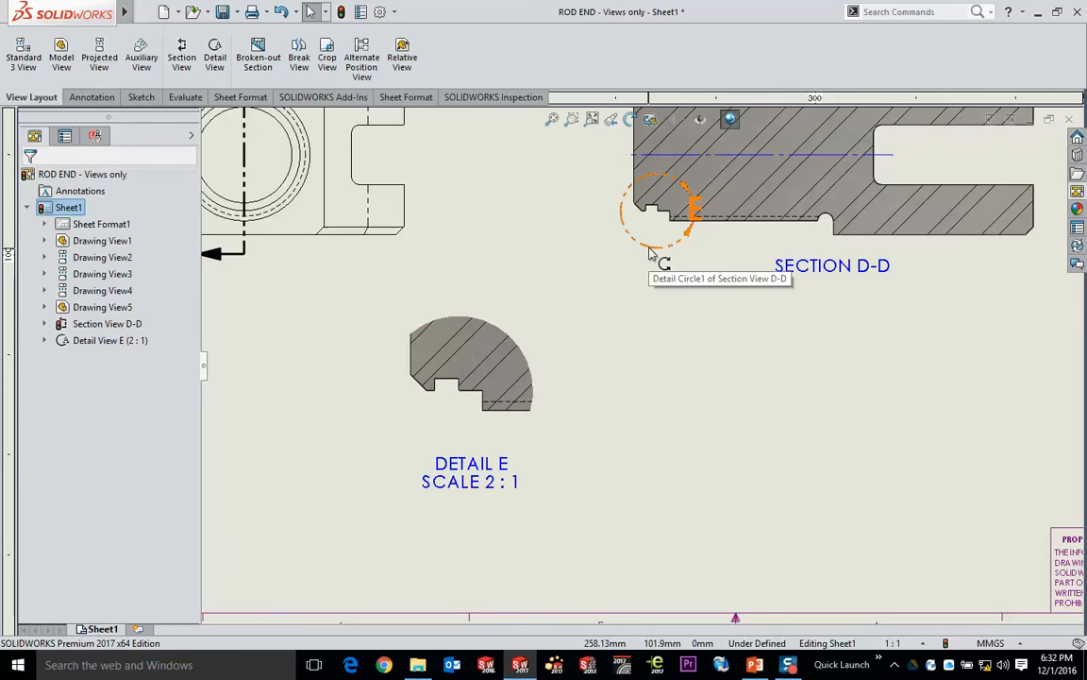
- Enlarge detail circle E with its letter at the lower left, and move the detail view slightly down
{"action": "left_click_drag", "start_coordinate": [649, 248], "coordinate": [612, 260]}
{"action": "left_click", "coordinate": [649, 329]}
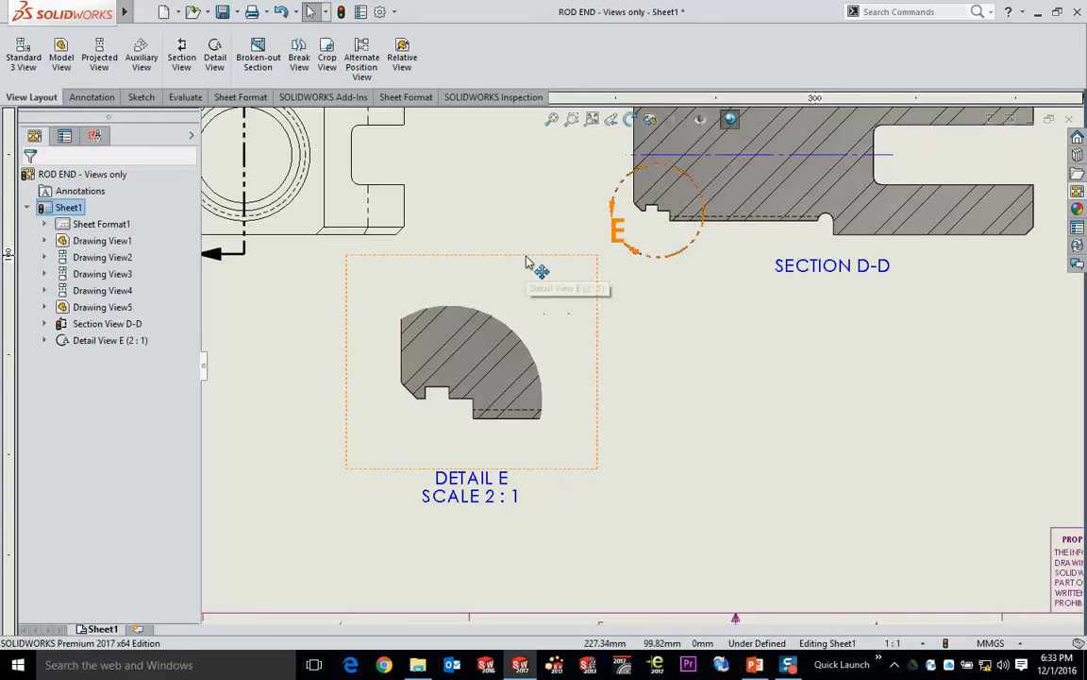
{"action": "left_click_drag", "start_coordinate": [527, 263], "coordinate": [532, 285]}
{"action": "left_click", "coordinate": [686, 381]}
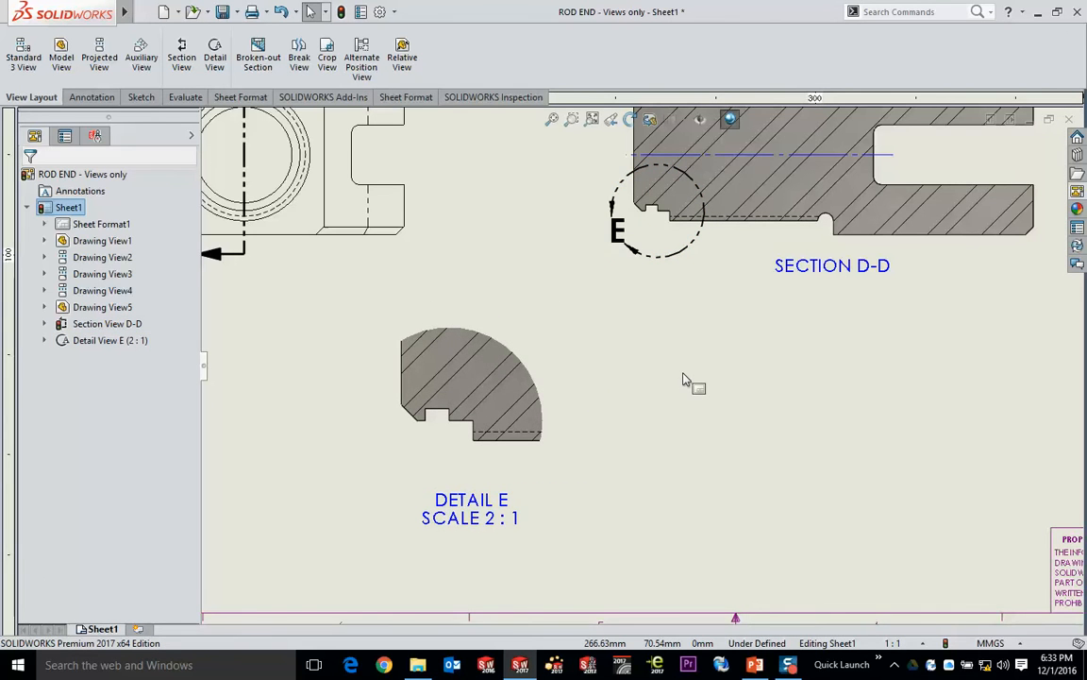
{"action": "left_click", "coordinate": [475, 521]}
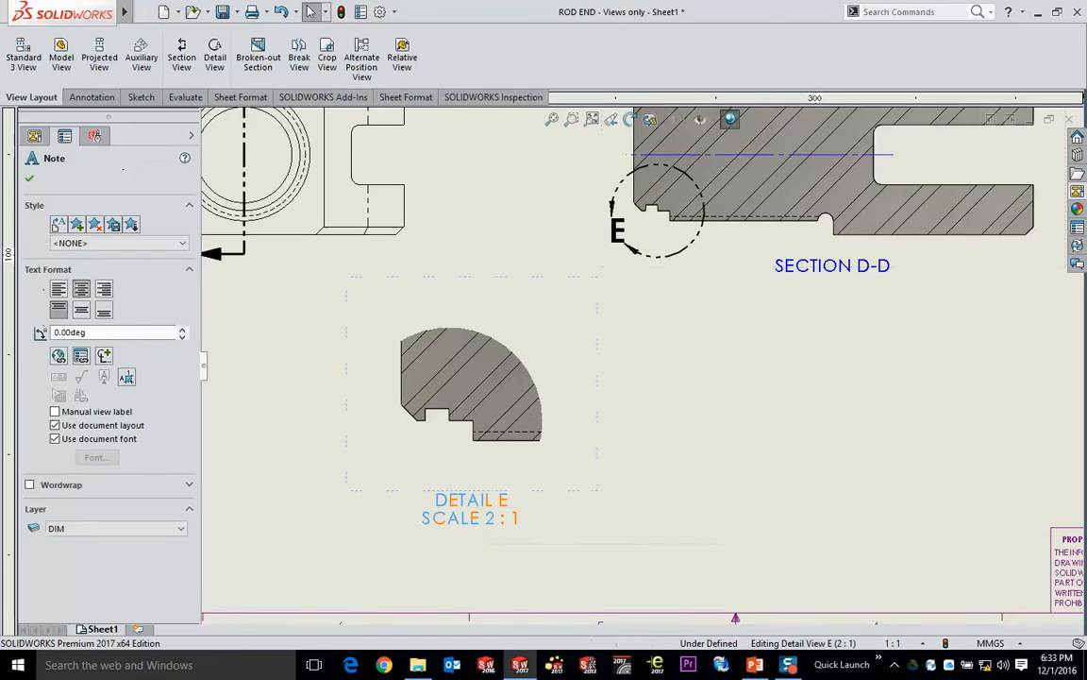
{"action": "double_click", "coordinate": [495, 519]}
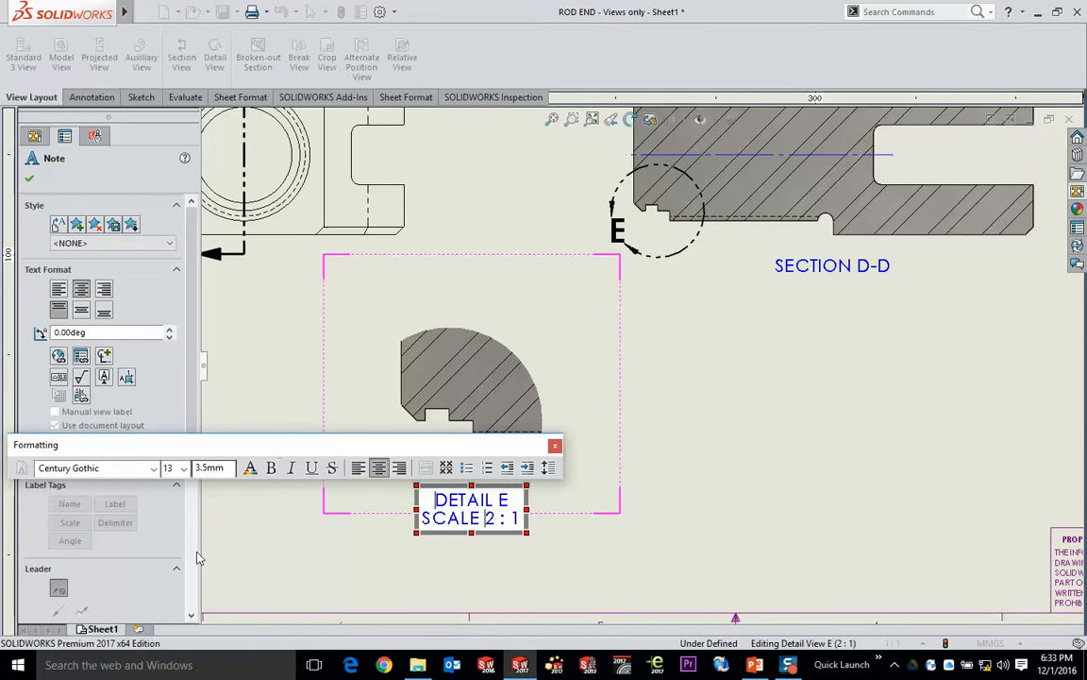
{"action": "left_click", "coordinate": [273, 514]}
- Set detail view E to a user-defined custom scale of 3:1
{"action": "left_click", "coordinate": [356, 351]}
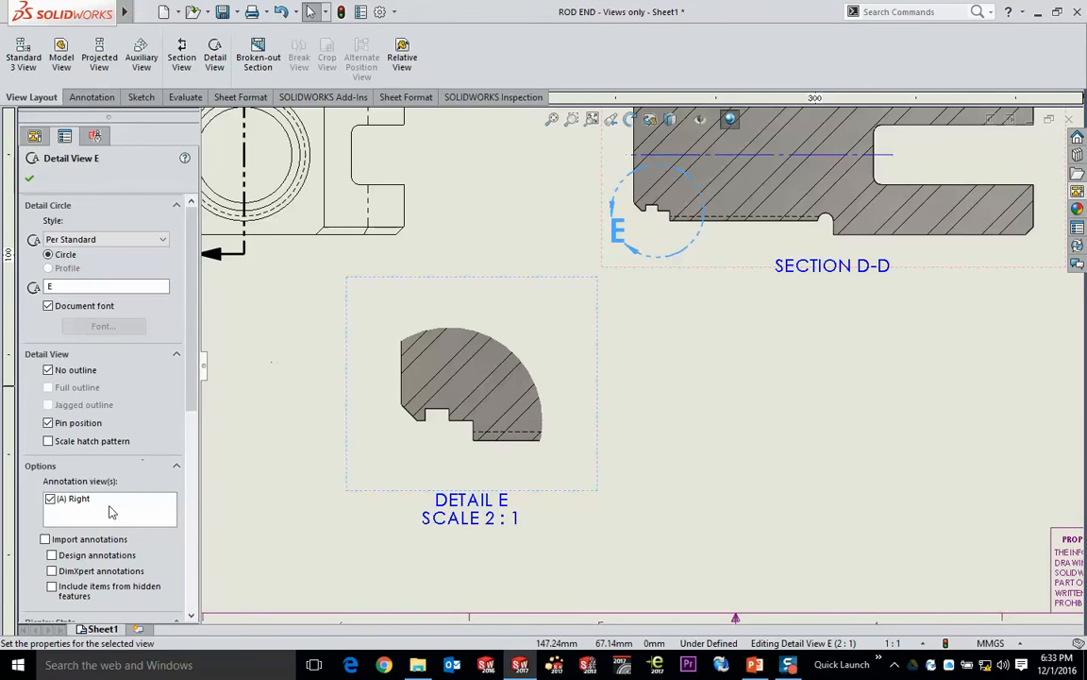
{"action": "scroll", "coordinate": [114, 510], "scroll_direction": "down", "scroll_amount": 8}
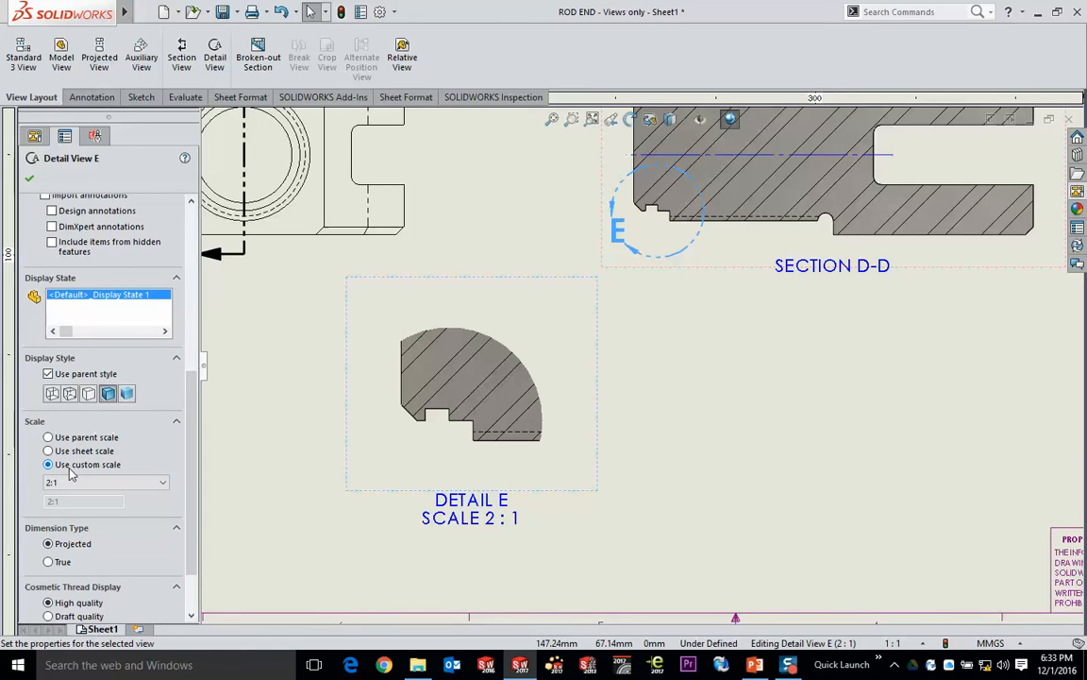
{"action": "left_click", "coordinate": [94, 483]}
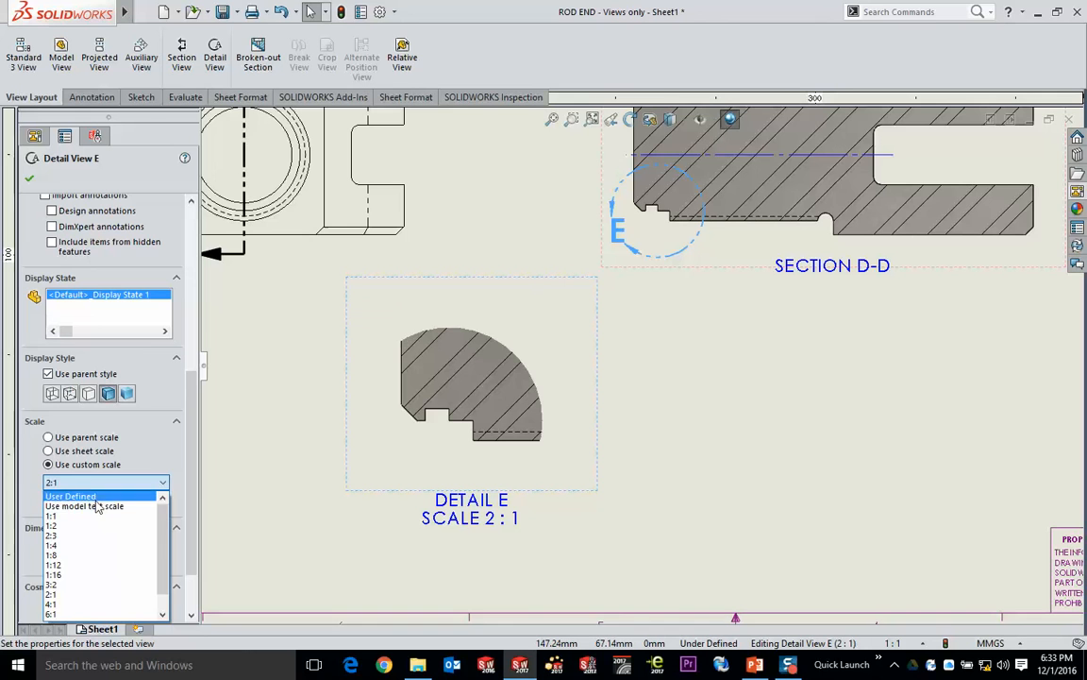
{"action": "left_click", "coordinate": [62, 497]}
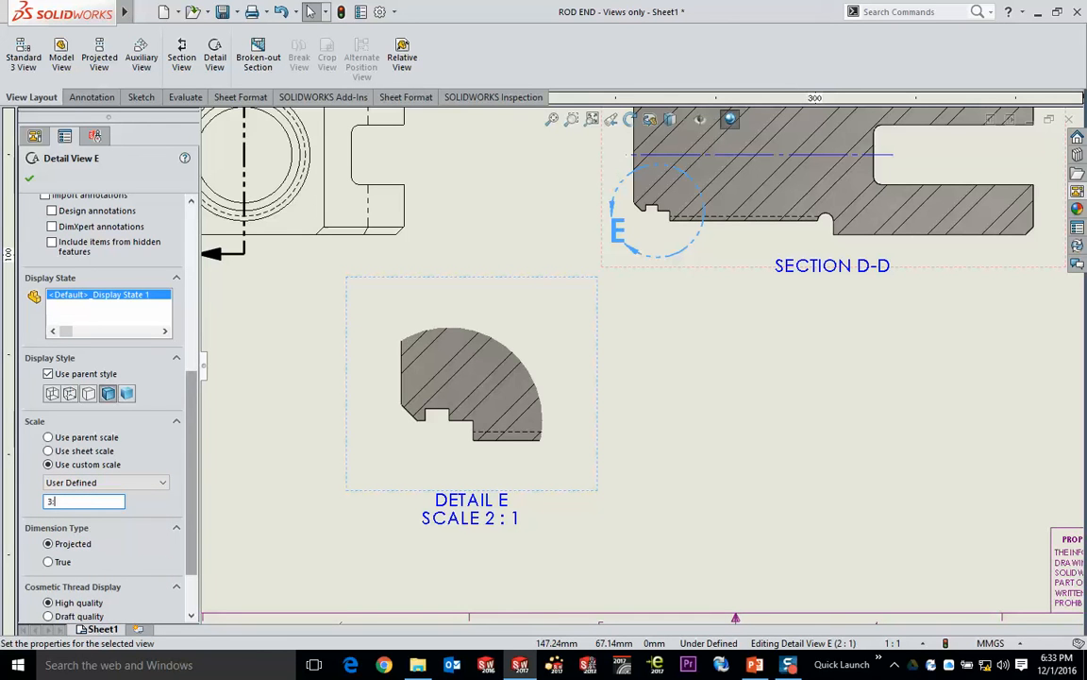
{"action": "left_click", "coordinate": [229, 463]}
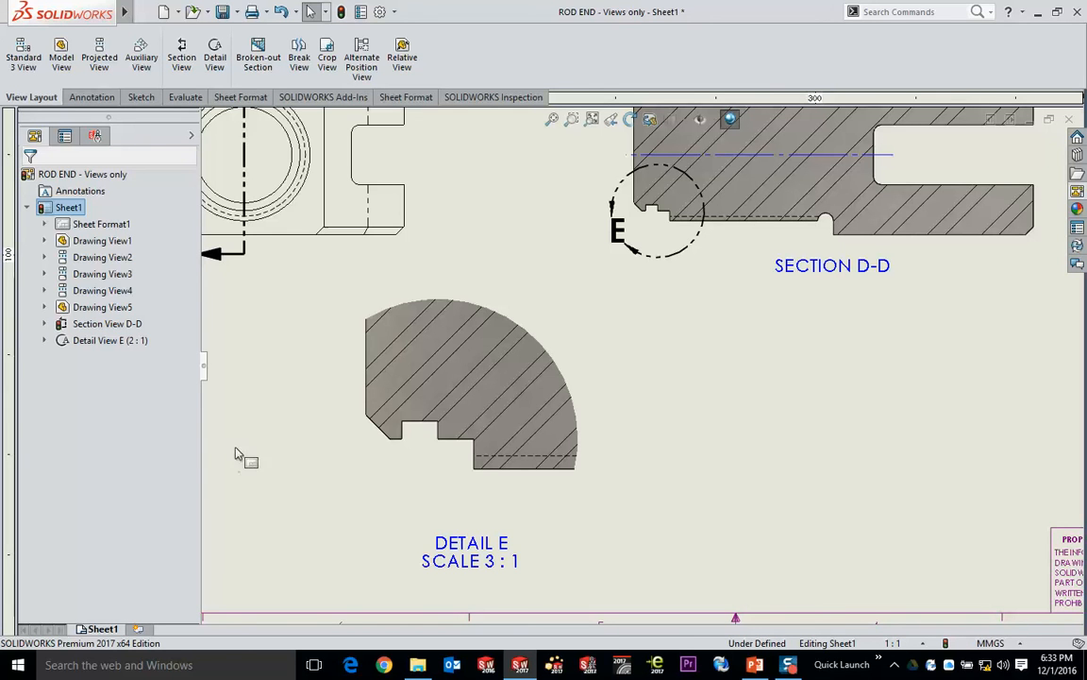
- Delete the unshaded pictorial view of the rod end from the middle of the sheet
{"action": "key", "text": "f"}
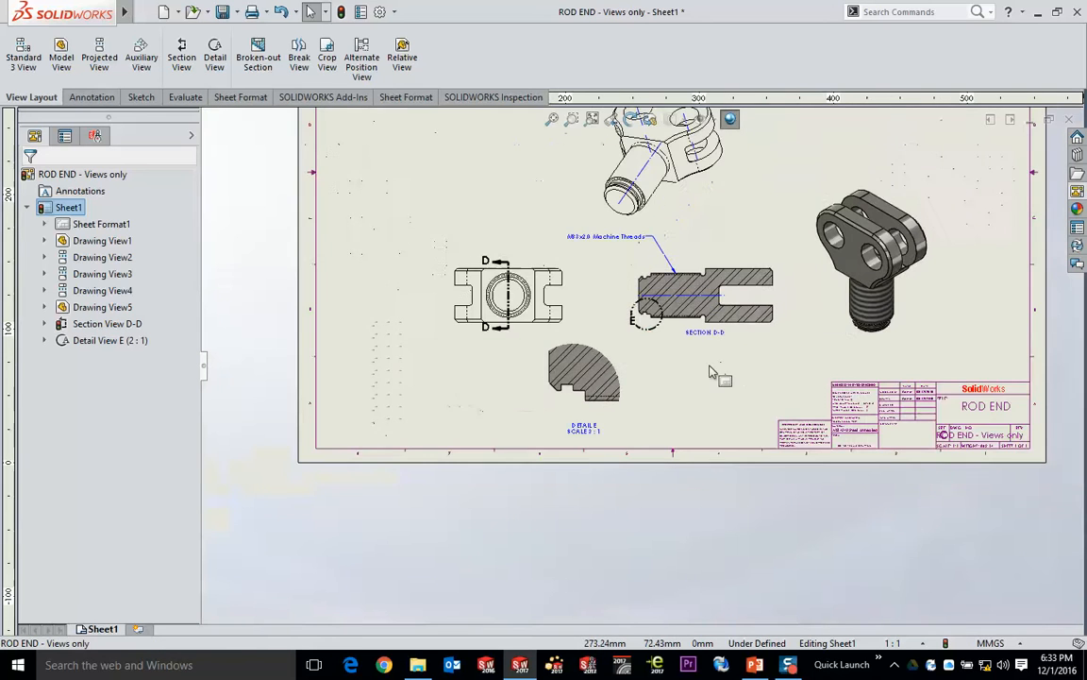
{"action": "mouse_move", "coordinate": [757, 241]}
{"action": "middle_mouse_down"}
{"action": "mouse_move", "coordinate": [722, 295]}
{"action": "mouse_move", "coordinate": [611, 385]}
{"action": "middle_mouse_up"}
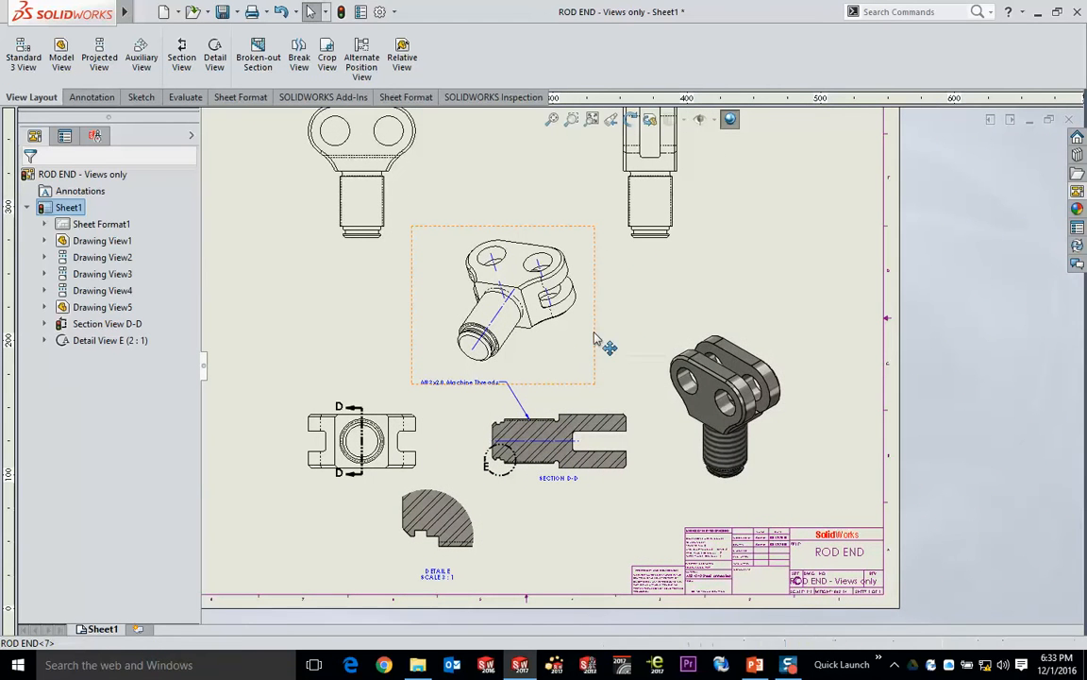
{"action": "left_click", "coordinate": [594, 338]}
{"action": "key", "text": "Delete"}
{"action": "left_click", "coordinate": [825, 345]}
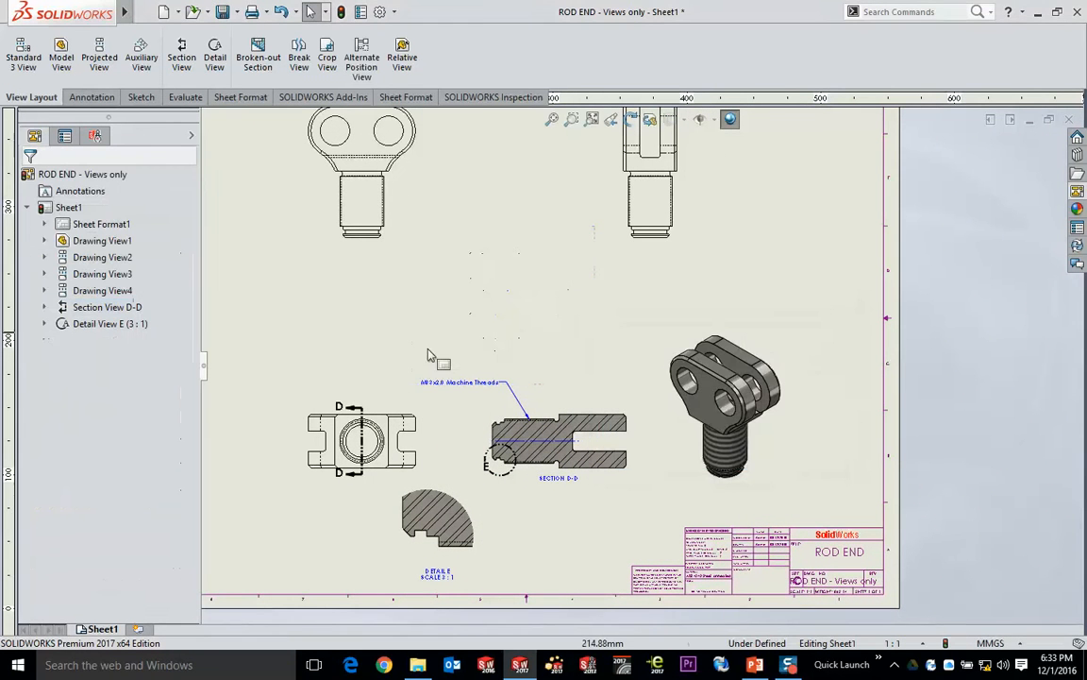
- Move the bottom view up together with its aligned section D-D, and shift the shaded isometric to the right and slightly up
{"action": "left_click_drag", "start_coordinate": [413, 417], "coordinate": [379, 351]}
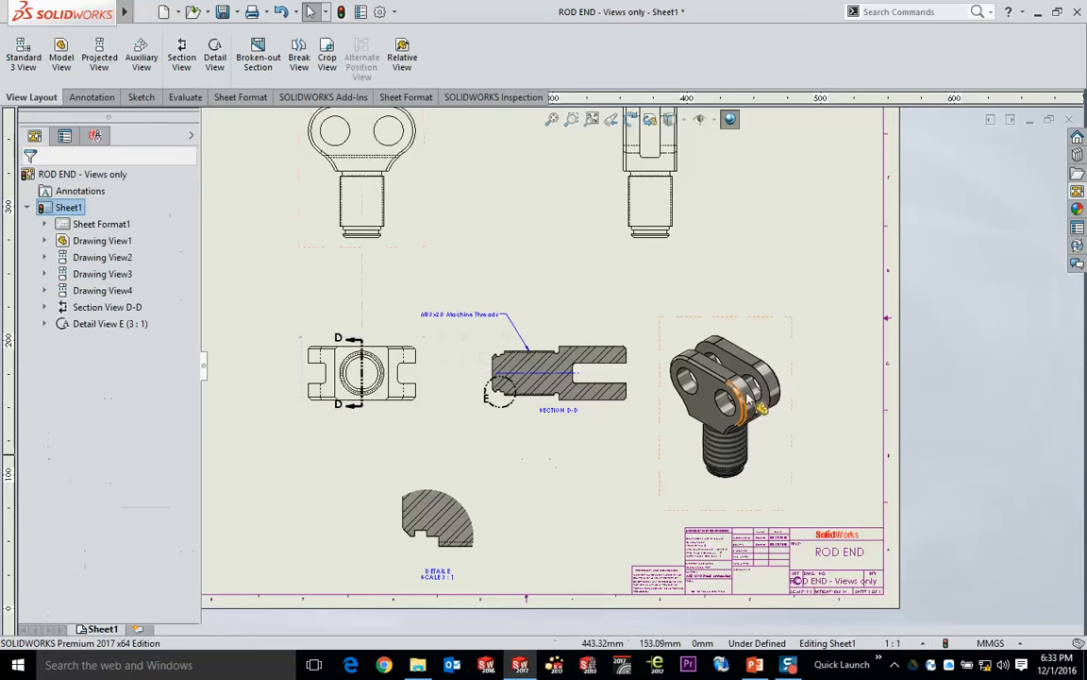
{"action": "left_click_drag", "start_coordinate": [757, 318], "coordinate": [800, 309]}
{"action": "left_click", "coordinate": [746, 192]}
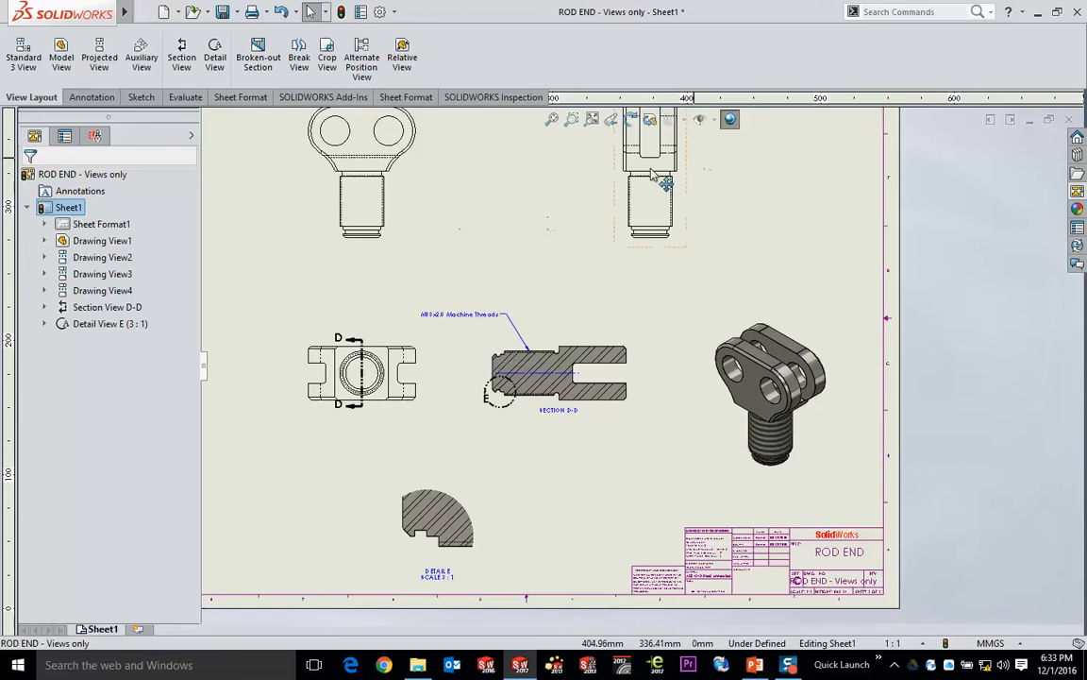
- Set the display style of the side view beside the front view to Hidden Lines Visible
{"action": "mouse_move", "coordinate": [456, 225]}
{"action": "middle_mouse_down"}
{"action": "mouse_move", "coordinate": [502, 224]}
{"action": "mouse_move", "coordinate": [490, 243]}
{"action": "middle_mouse_up"}
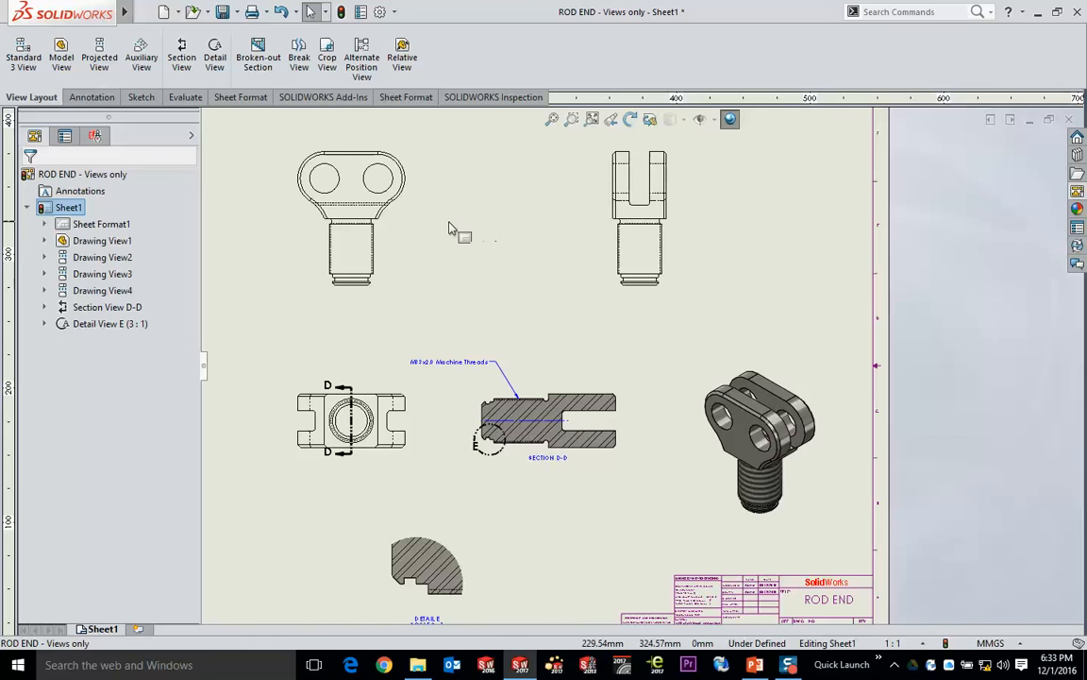
{"action": "left_click", "coordinate": [670, 238]}
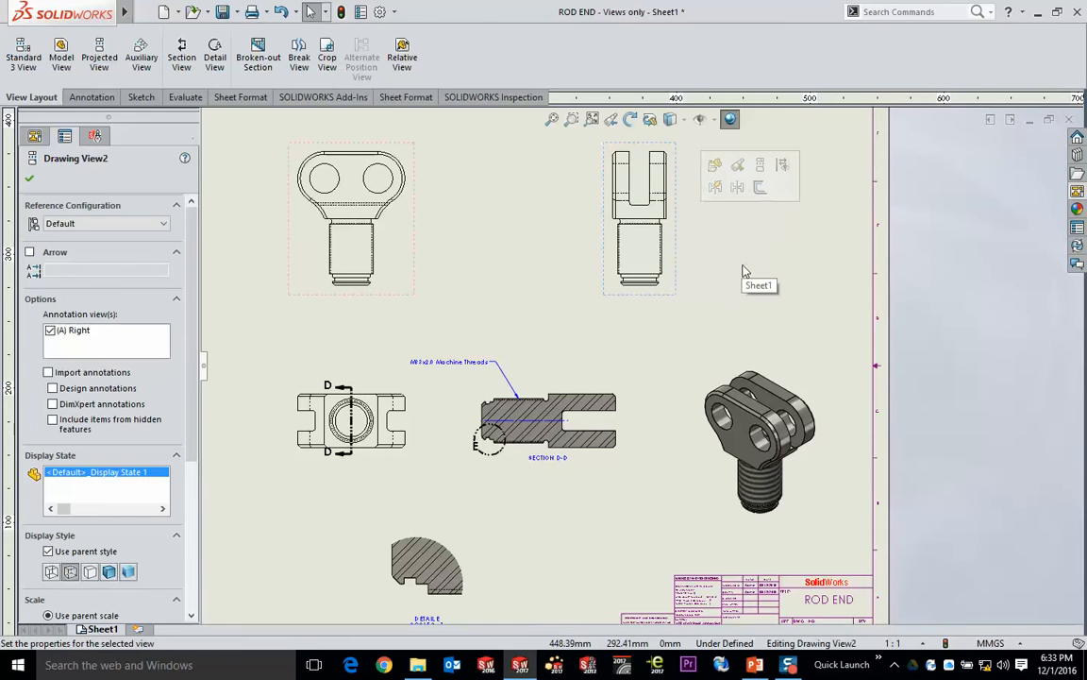
{"action": "left_click", "coordinate": [683, 121]}
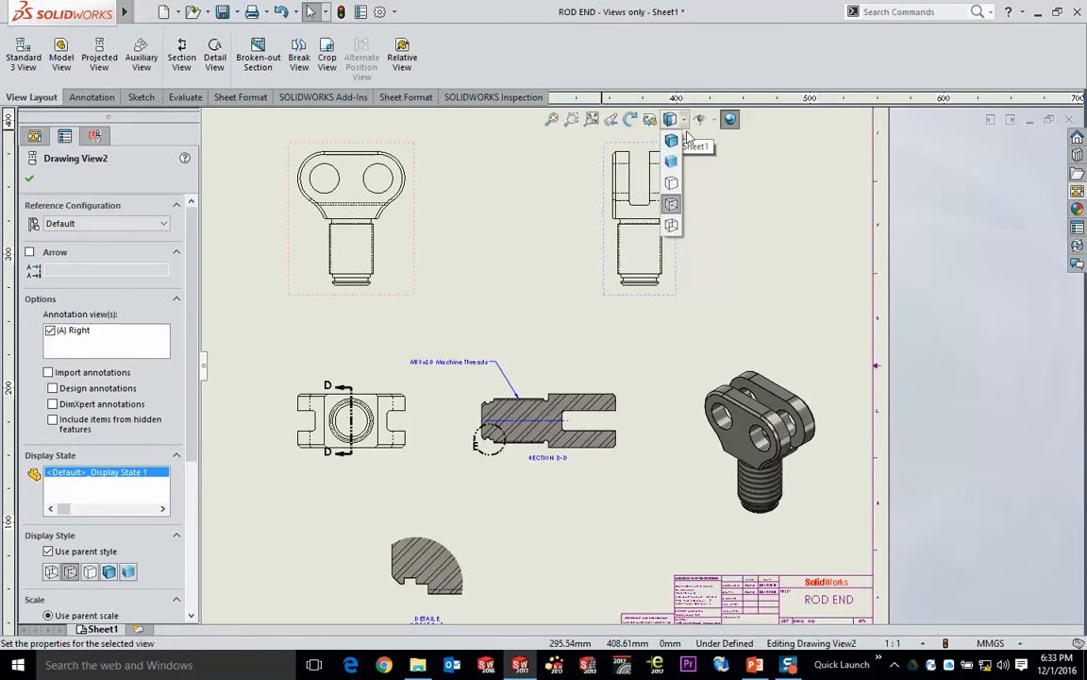
{"action": "left_click", "coordinate": [677, 203]}
{"action": "left_click", "coordinate": [736, 274]}
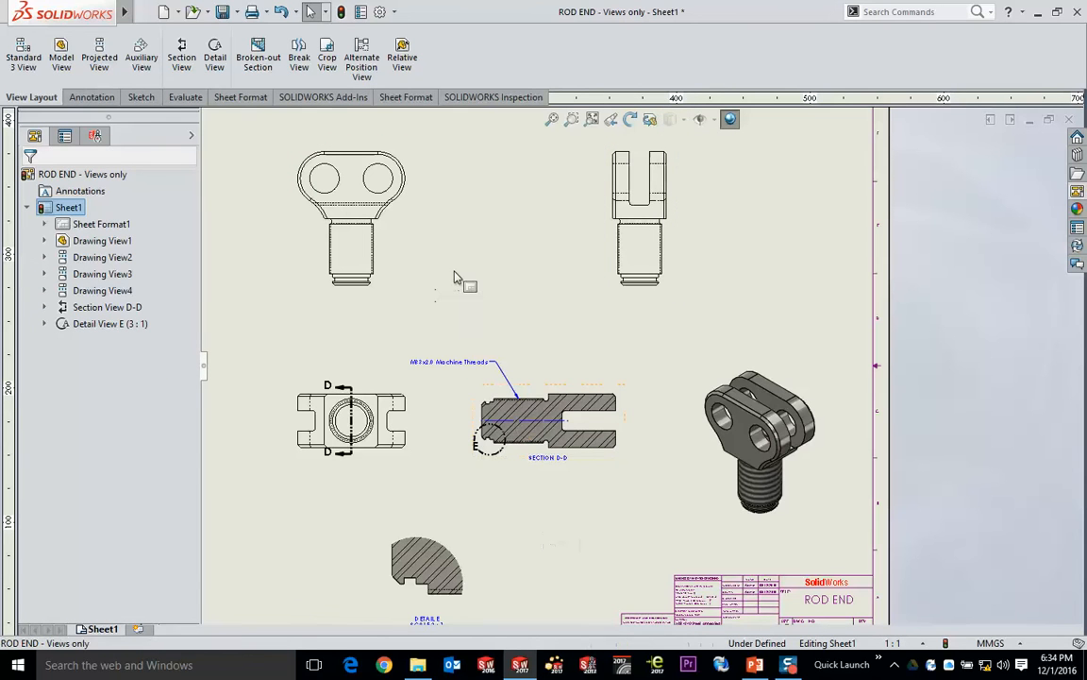
- Open the ROD END part from the front view and tile the part and drawing windows vertically, side by side
{"action": "left_click", "coordinate": [398, 242]}
{"action": "left_click", "coordinate": [472, 207]}
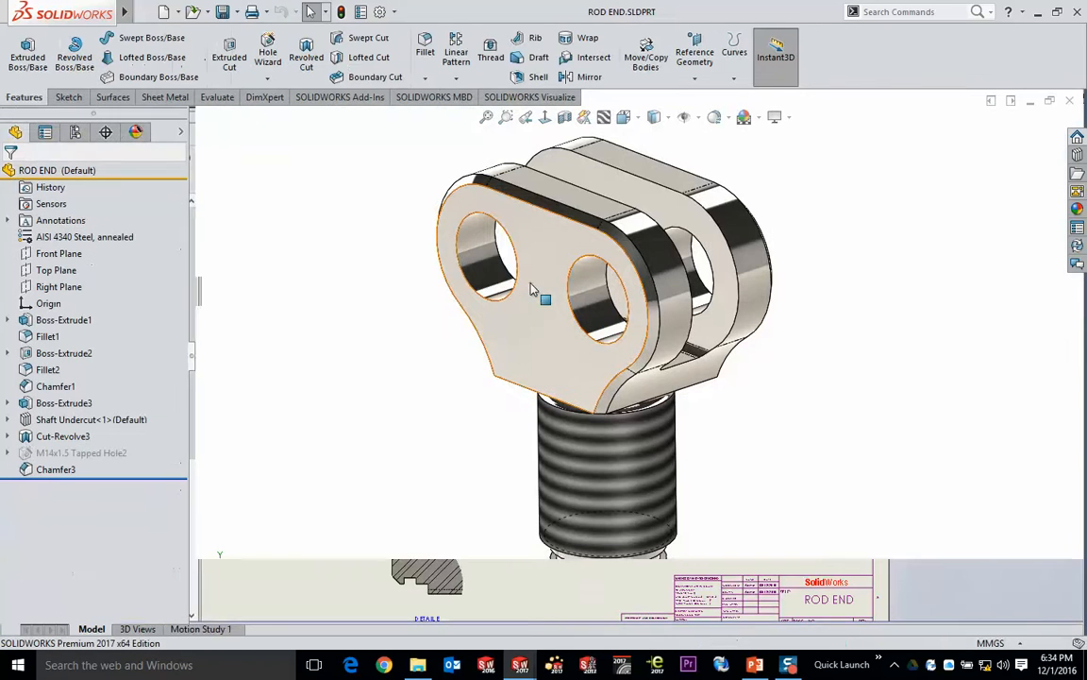
{"action": "key", "text": "alt+w"}
{"action": "key", "text": "v"}
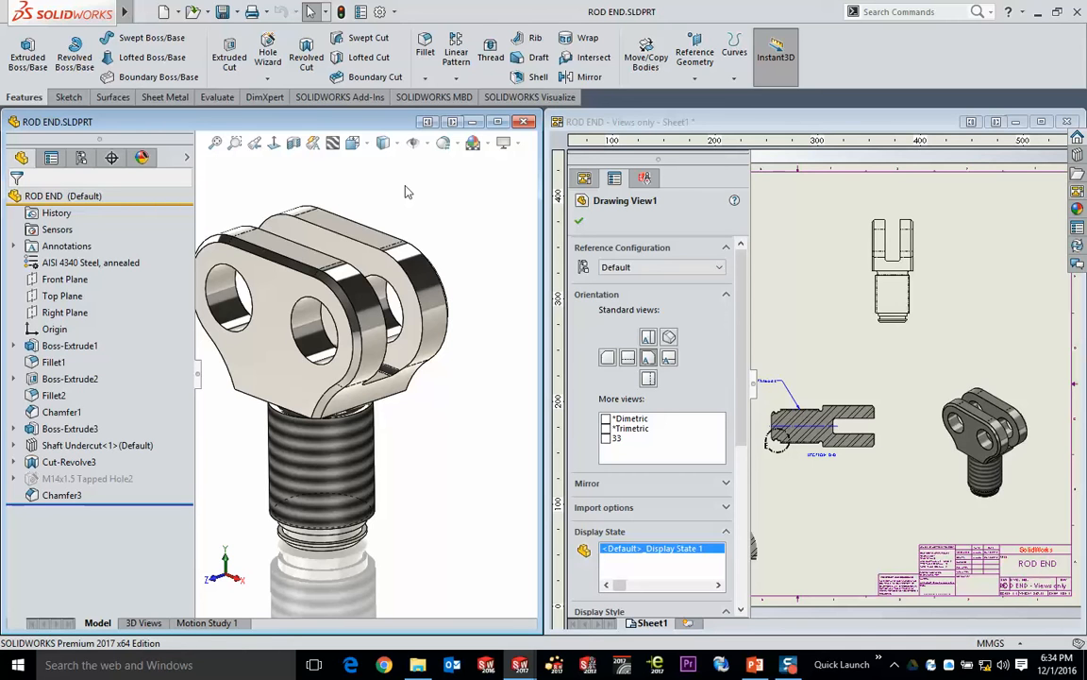
{"action": "mouse_move", "coordinate": [94, 11]}
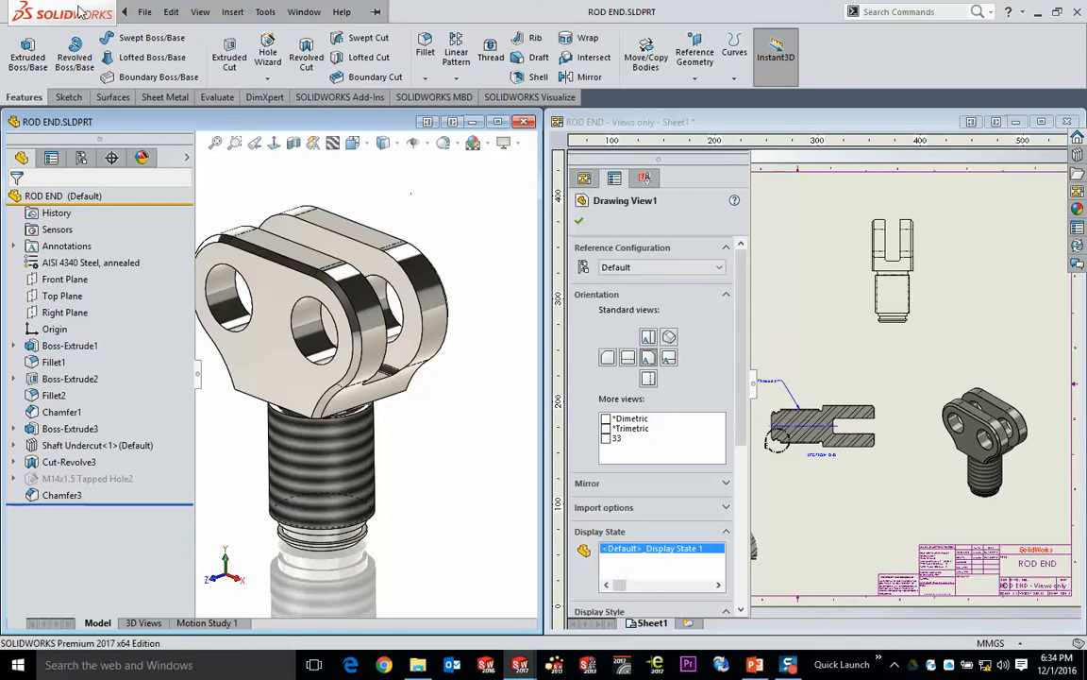
{"action": "left_click", "coordinate": [302, 11]}
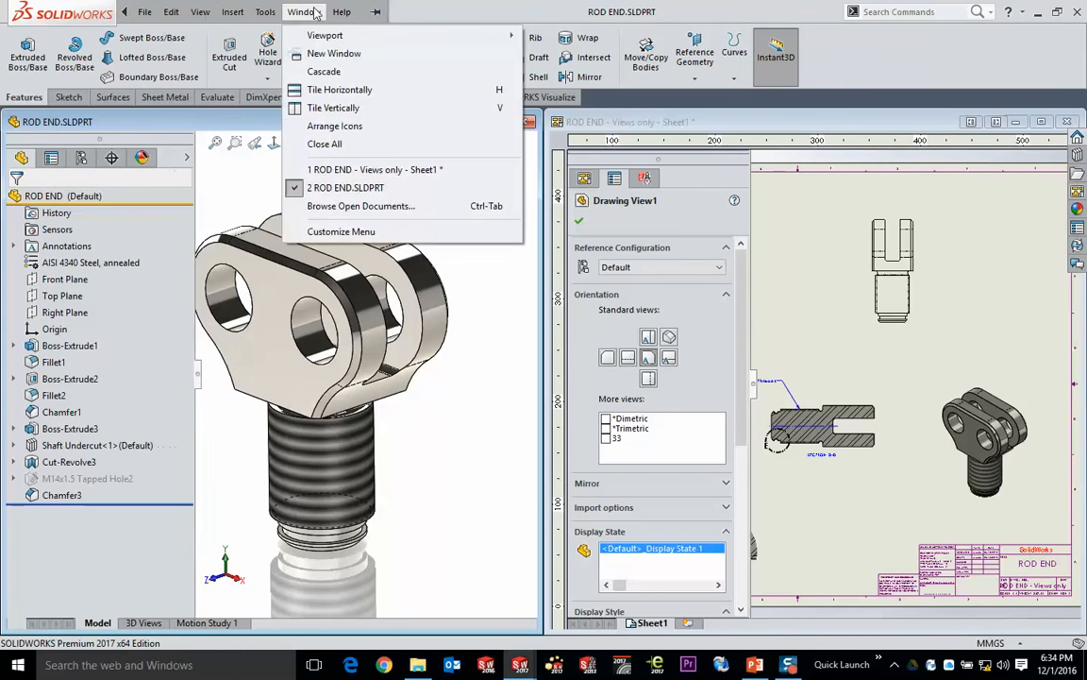
{"action": "left_click", "coordinate": [340, 90]}
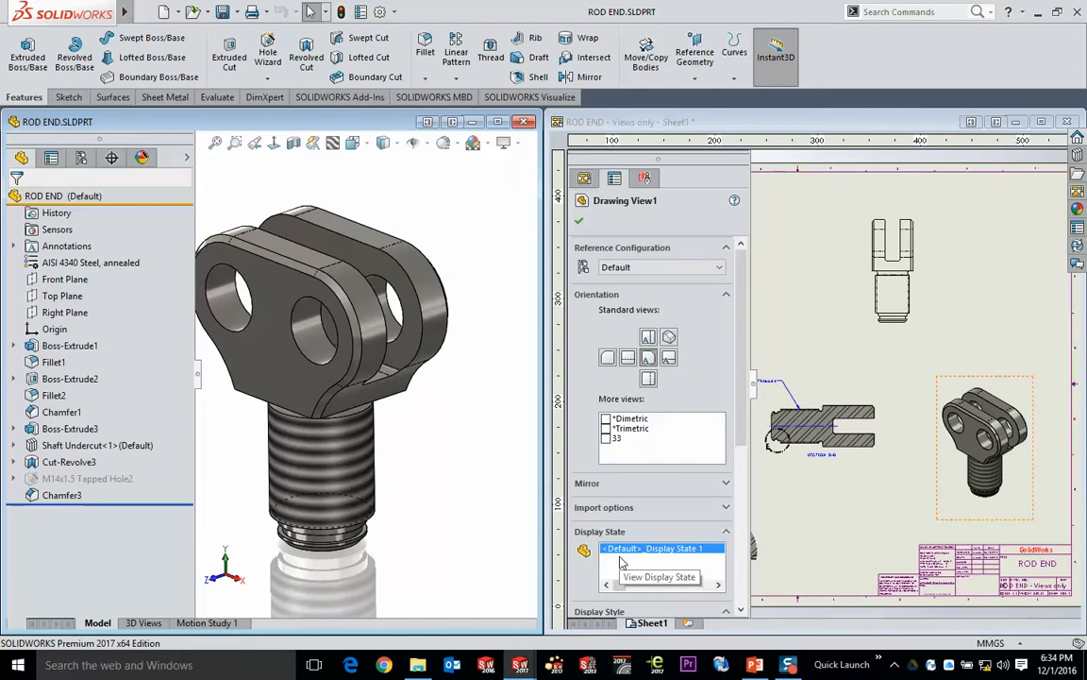
{"action": "left_click", "coordinate": [775, 291]}
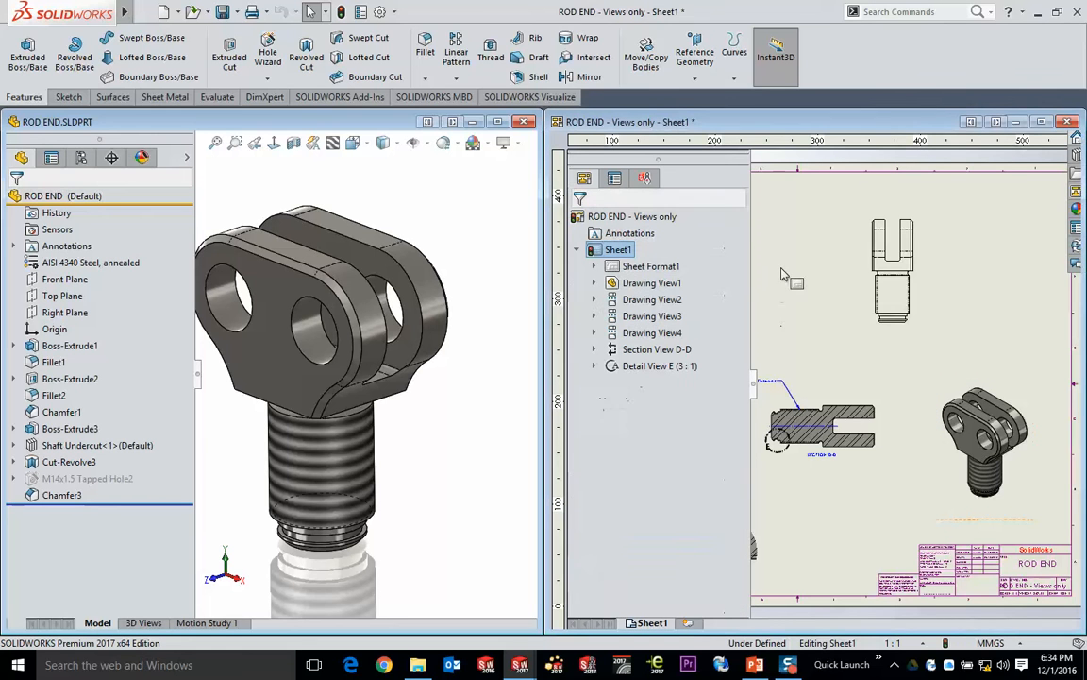
{"action": "scroll", "coordinate": [809, 338], "scroll_direction": "up", "scroll_amount": 3}
{"action": "middle_click_drag", "start_coordinate": [824, 348], "coordinate": [879, 322]}
{"action": "scroll", "coordinate": [954, 354], "scroll_direction": "down", "scroll_amount": 2}
{"action": "scroll", "coordinate": [953, 357], "scroll_direction": "down", "scroll_amount": 3}
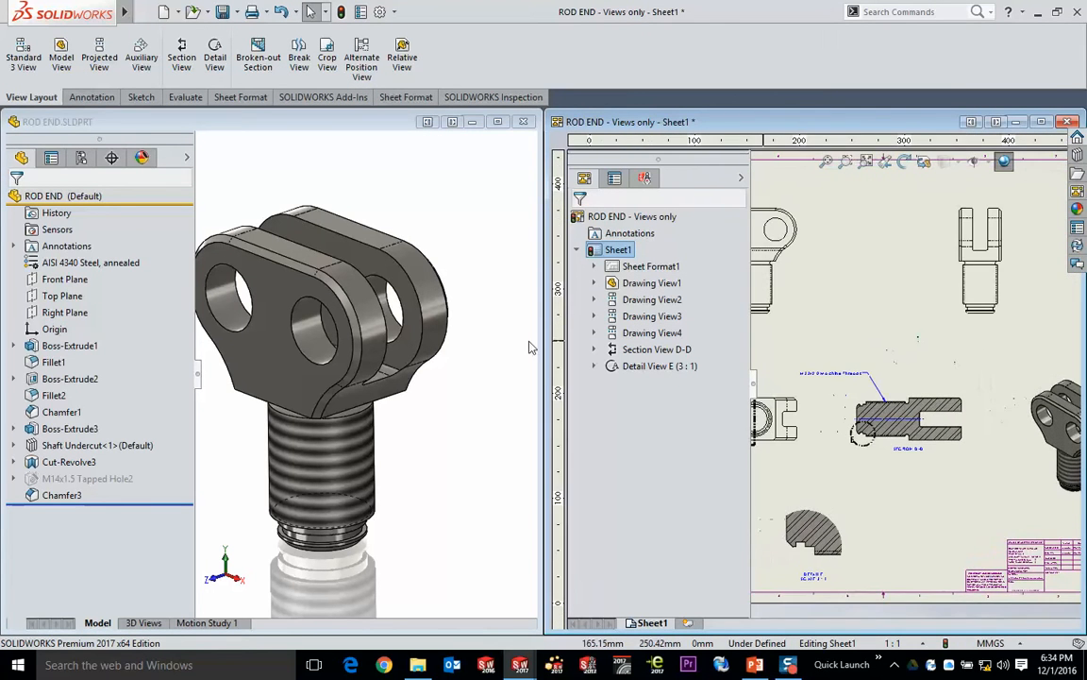
- Unsuppress the M14x1.5 tapped hole in the ROD END part and update the drawing views to include it
{"action": "left_click", "coordinate": [425, 408]}
{"action": "middle_click_drag", "start_coordinate": [427, 417], "coordinate": [475, 413], "text": "ctrl"}
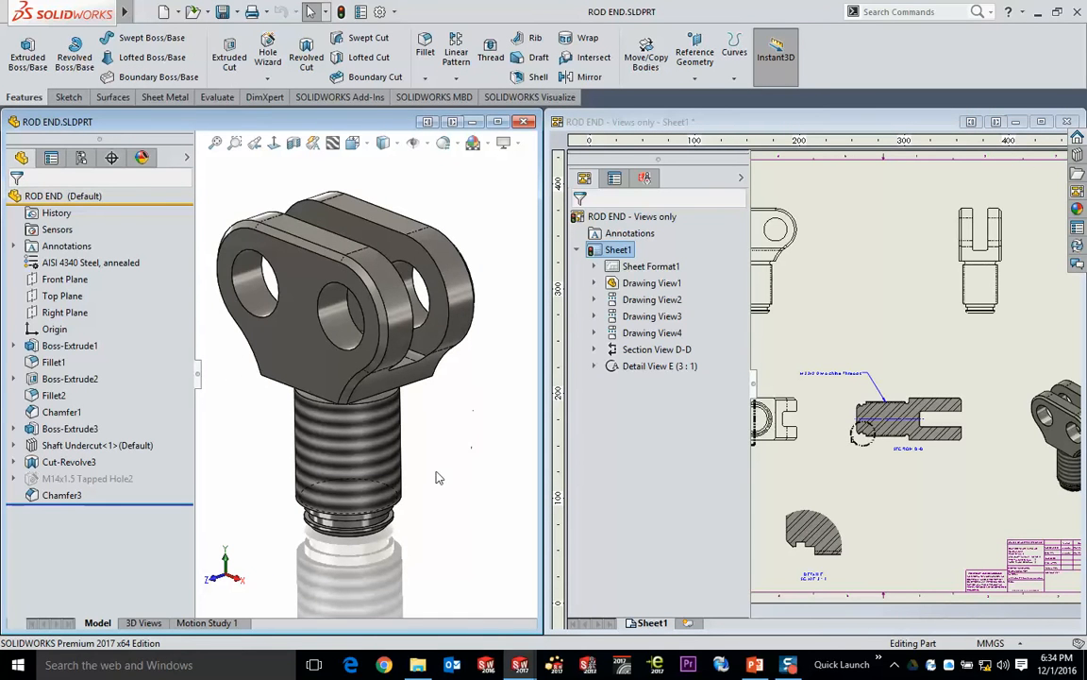
{"action": "middle_click_drag", "start_coordinate": [415, 477], "coordinate": [420, 443]}
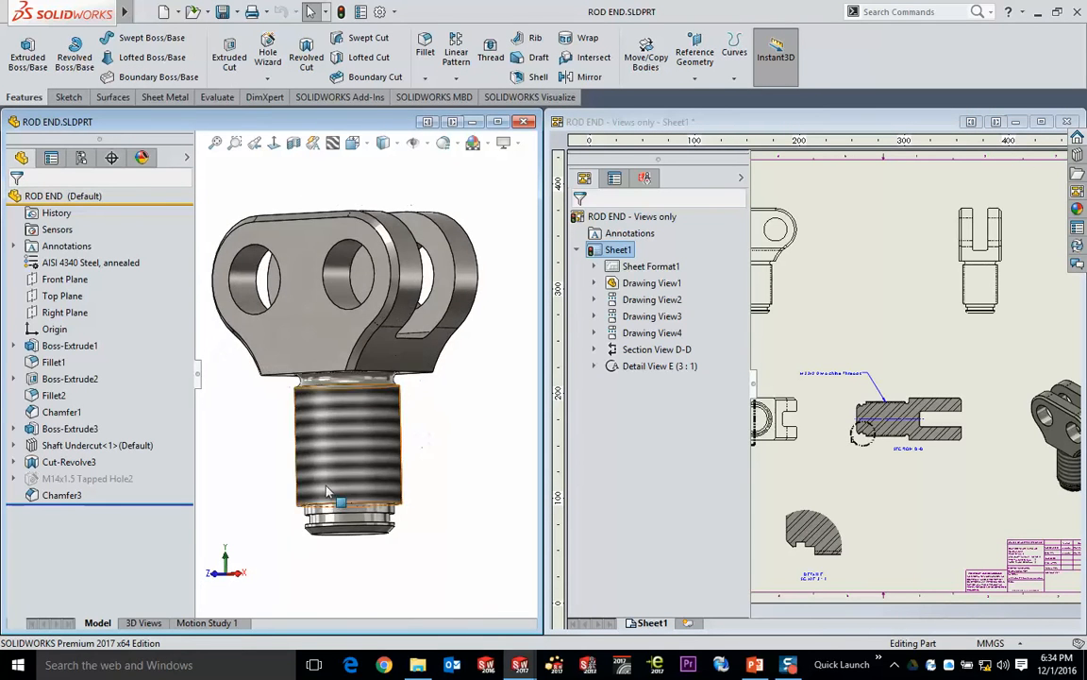
{"action": "left_click", "coordinate": [68, 481]}
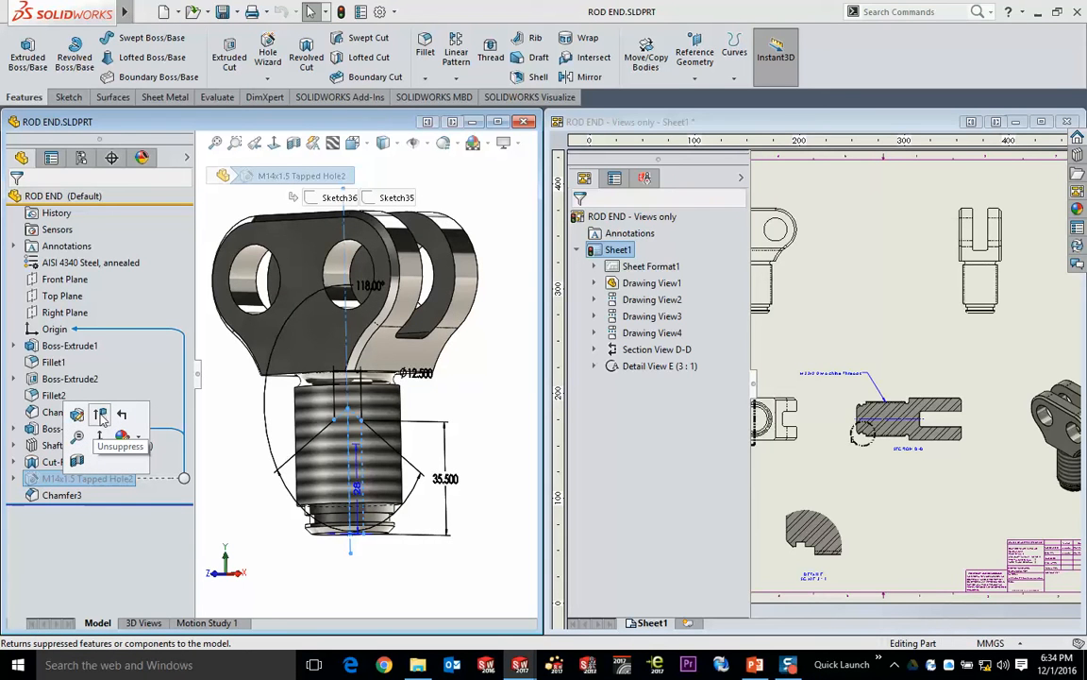
{"action": "left_click", "coordinate": [335, 564]}
{"action": "middle_click_drag", "start_coordinate": [335, 563], "coordinate": [343, 510]}
{"action": "scroll", "coordinate": [343, 505], "scroll_direction": "down", "scroll_amount": 5}
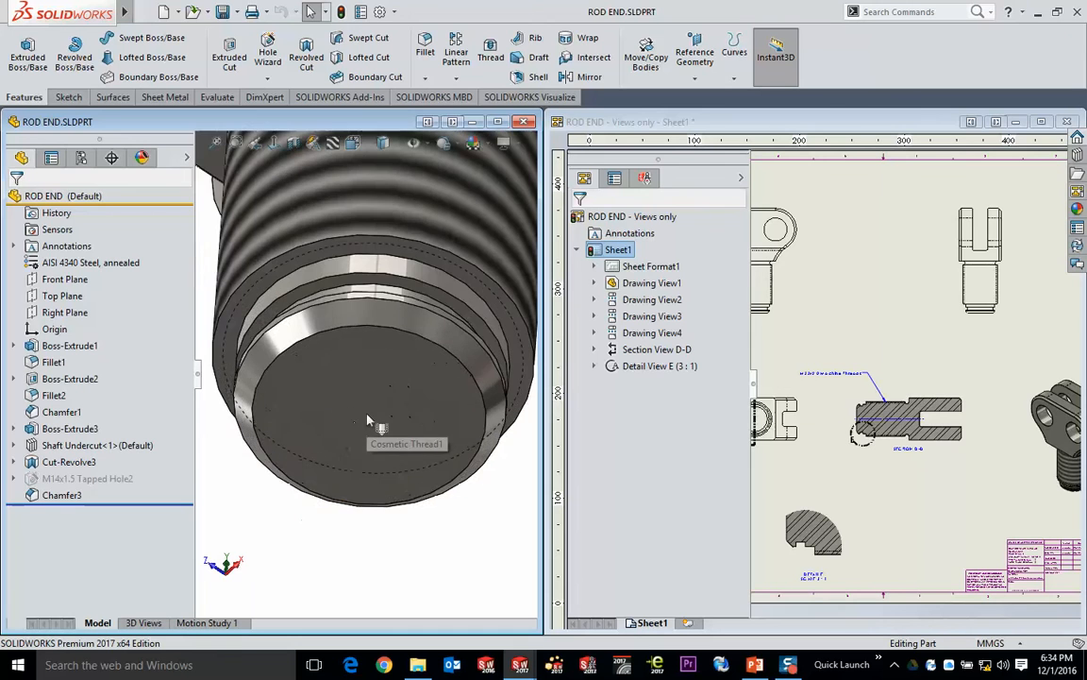
{"action": "left_click", "coordinate": [87, 479]}
{"action": "left_click", "coordinate": [140, 408]}
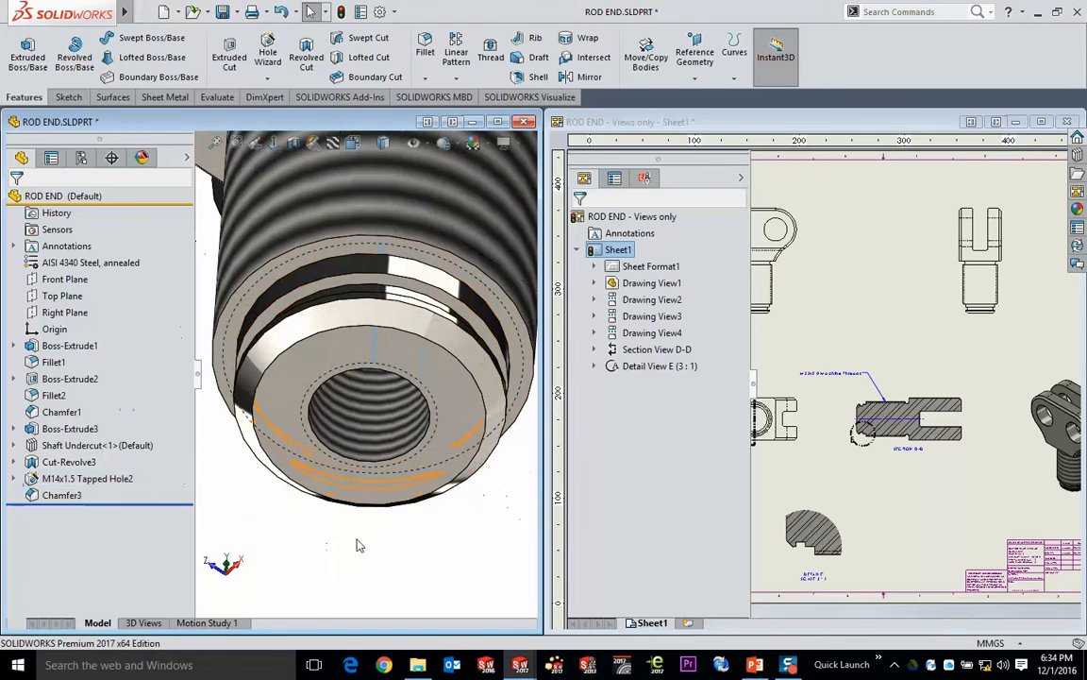
{"action": "left_click", "coordinate": [808, 241]}
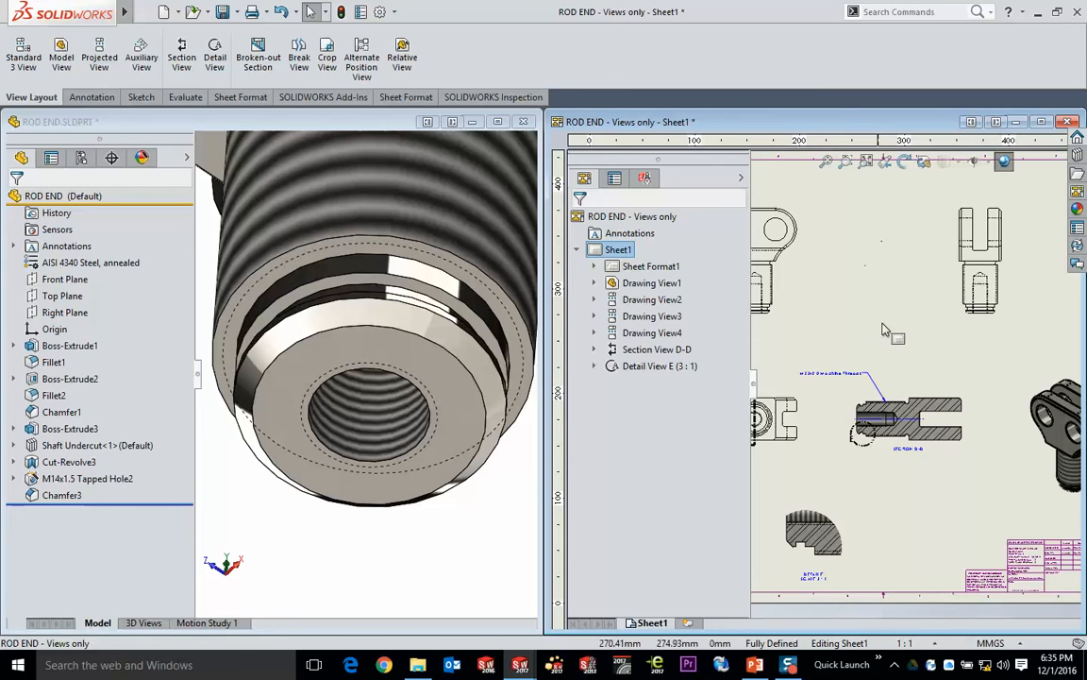
{"action": "scroll", "coordinate": [852, 454], "scroll_direction": "down", "scroll_amount": 2}
- Stretch the threaded shank by its end face to a length of about 74 mm, and update the drawing
{"action": "left_click", "coordinate": [471, 564]}
{"action": "scroll", "coordinate": [463, 487], "scroll_direction": "up", "scroll_amount": 4}
{"action": "middle_click_drag", "start_coordinate": [463, 487], "coordinate": [411, 430]}
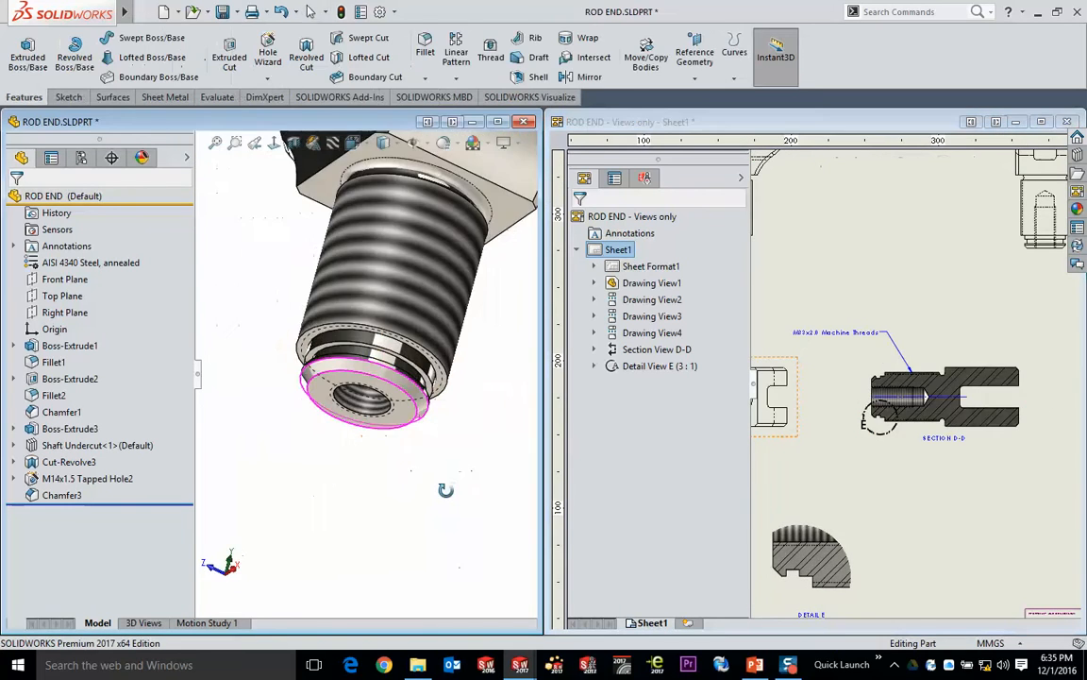
{"action": "left_click", "coordinate": [401, 415]}
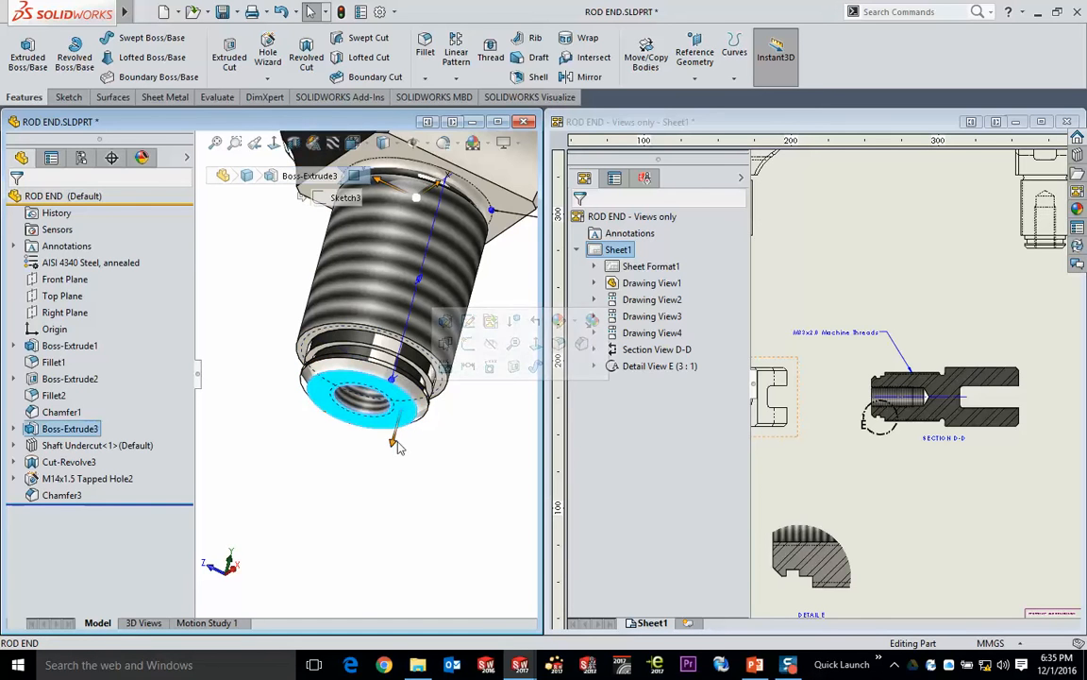
{"action": "left_click_drag", "start_coordinate": [389, 440], "coordinate": [369, 550]}
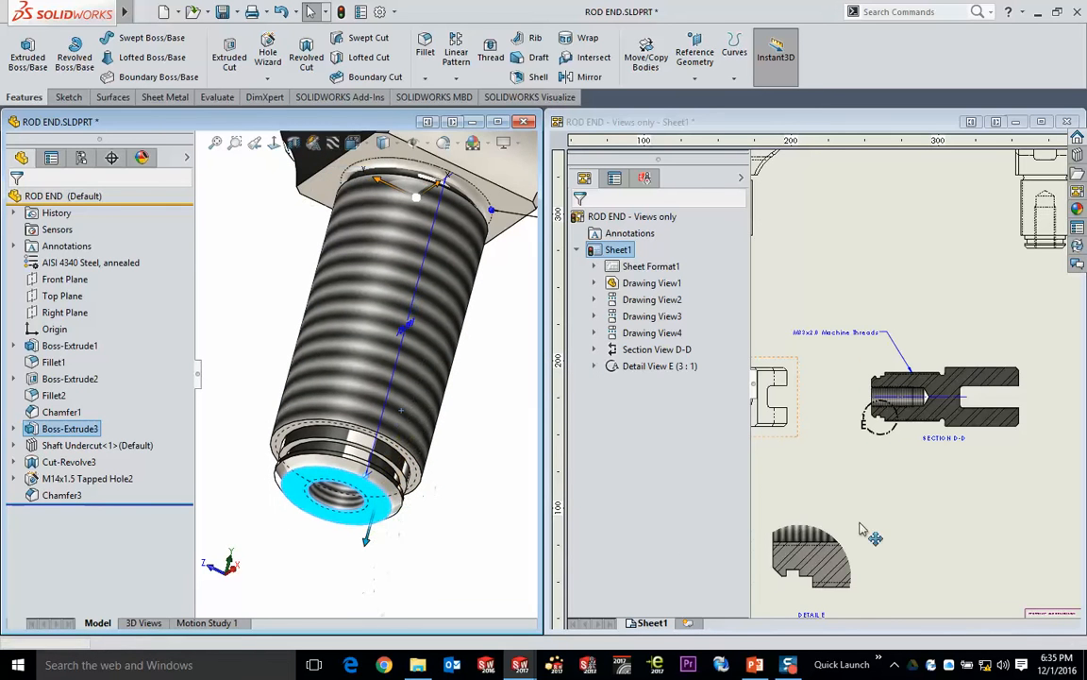
{"action": "left_click", "coordinate": [940, 494]}
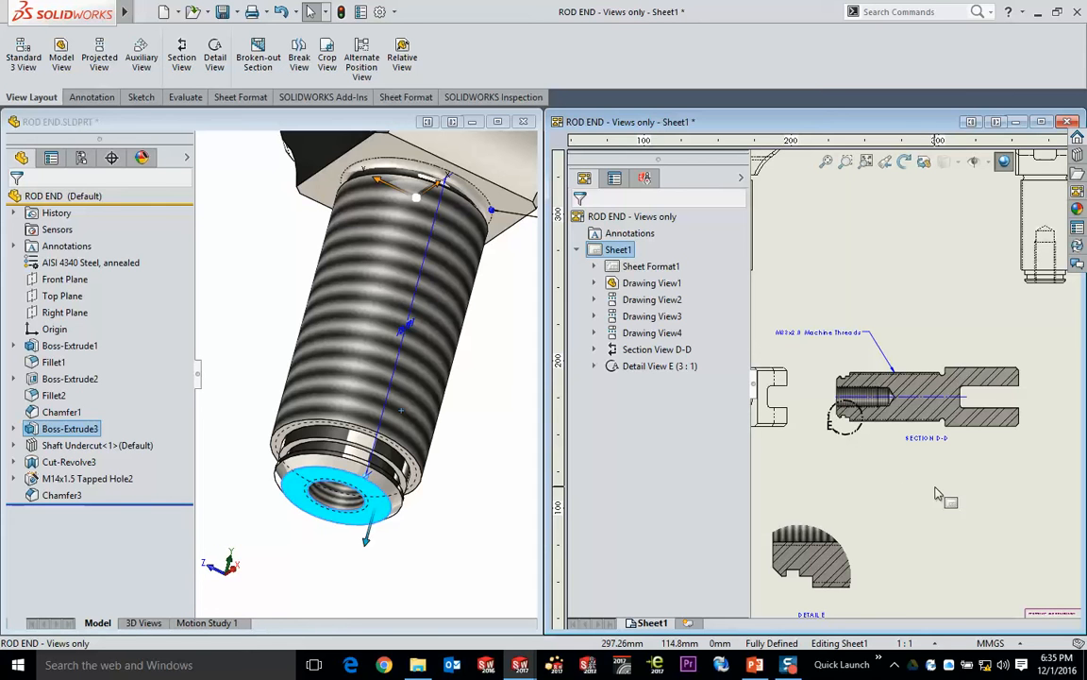
- Set the threaded shank's extrusion length to 40 mm and update the drawing views
{"action": "left_click", "coordinate": [468, 380]}
{"action": "mouse_move", "coordinate": [468, 379]}
{"action": "middle_mouse_down"}
{"action": "mouse_move", "coordinate": [520, 408]}
{"action": "mouse_move", "coordinate": [473, 381]}
{"action": "middle_mouse_up"}
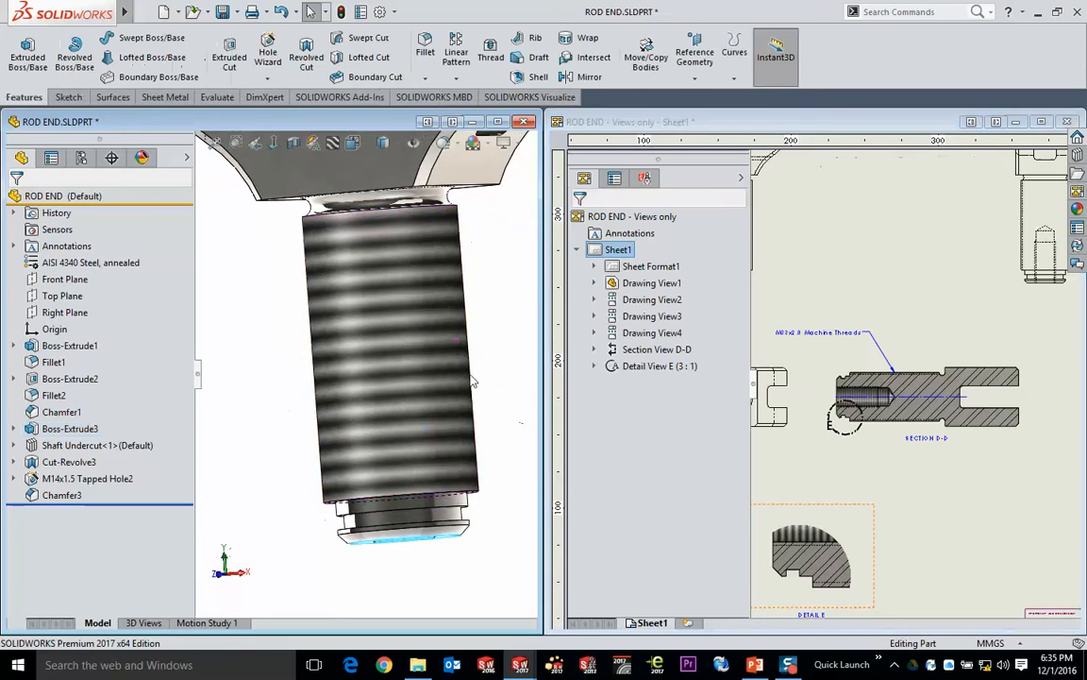
{"action": "left_click", "coordinate": [423, 304]}
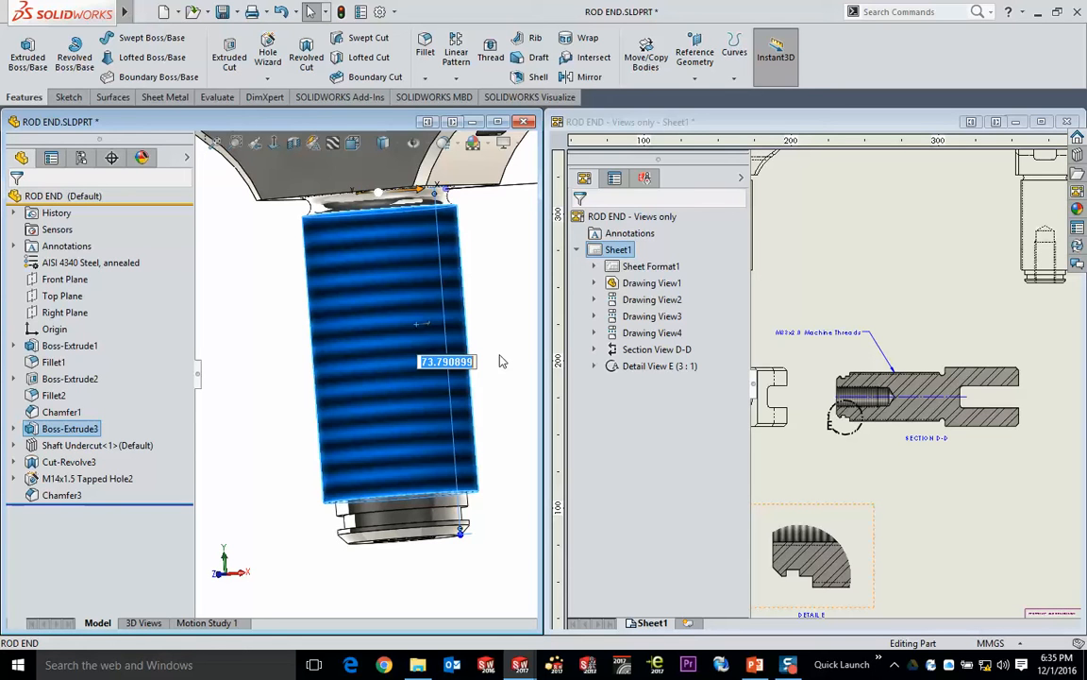
{"action": "type", "text": "40"}
{"action": "key", "text": "Return"}
{"action": "left_click", "coordinate": [947, 230]}
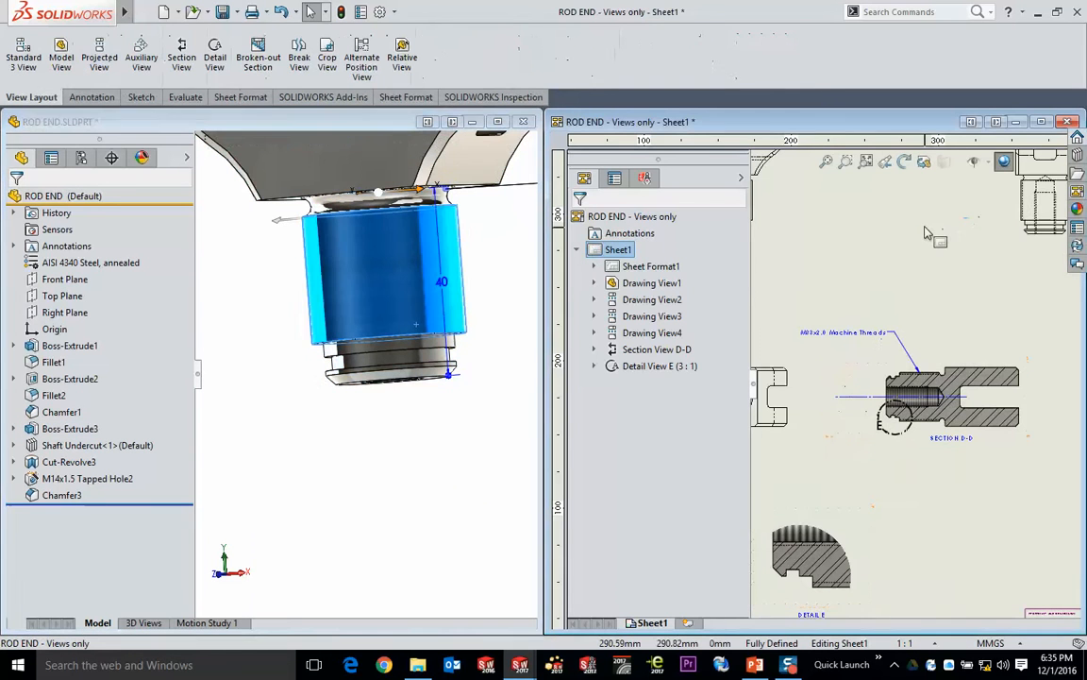
- Maximize the ROD END drawing window with all of its views in sight
{"action": "left_click", "coordinate": [325, 536]}
{"action": "scroll", "coordinate": [420, 424], "scroll_direction": "up", "scroll_amount": 2}
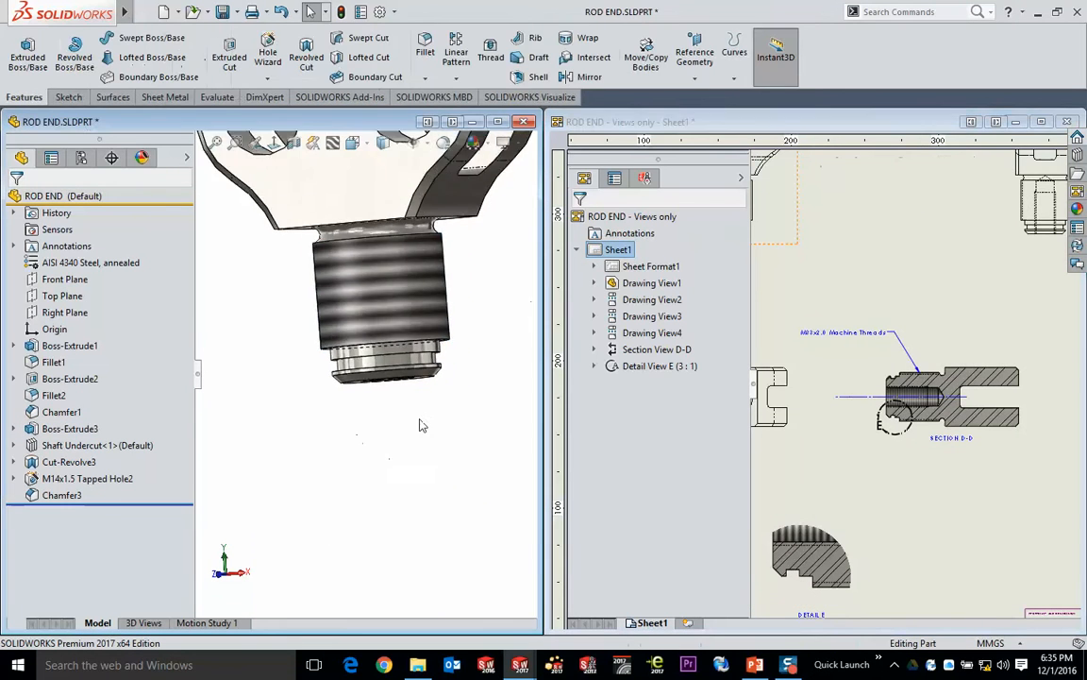
{"action": "middle_click_drag", "start_coordinate": [436, 351], "coordinate": [403, 466], "text": "ctrl"}
{"action": "double_click", "coordinate": [814, 124]}
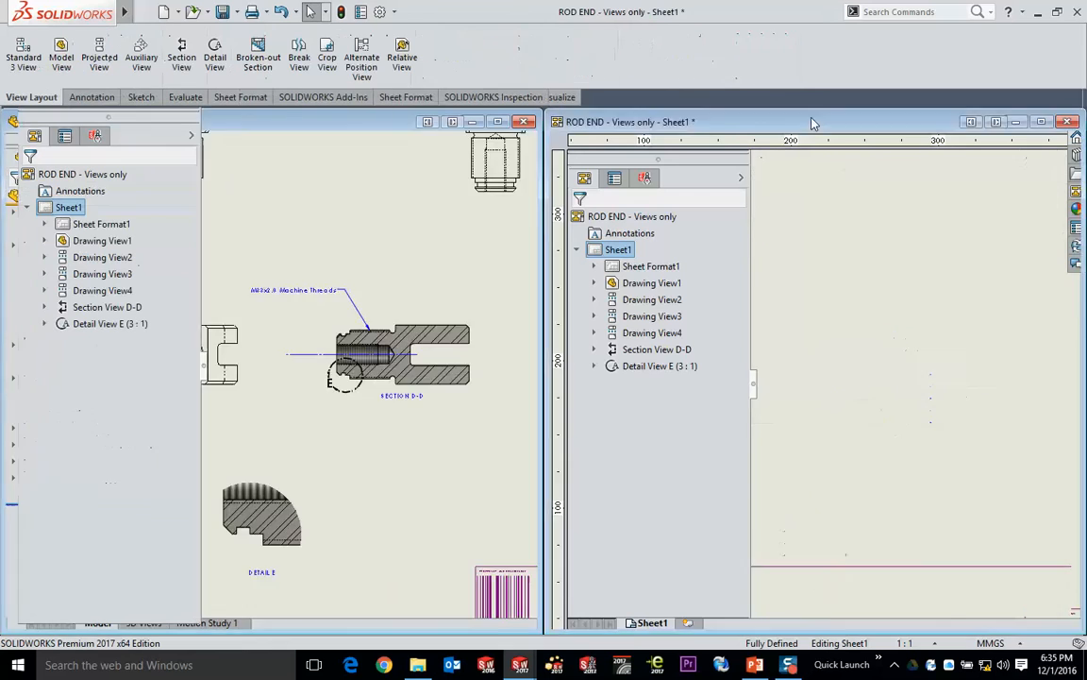
{"action": "middle_click_drag", "start_coordinate": [586, 265], "coordinate": [573, 268]}
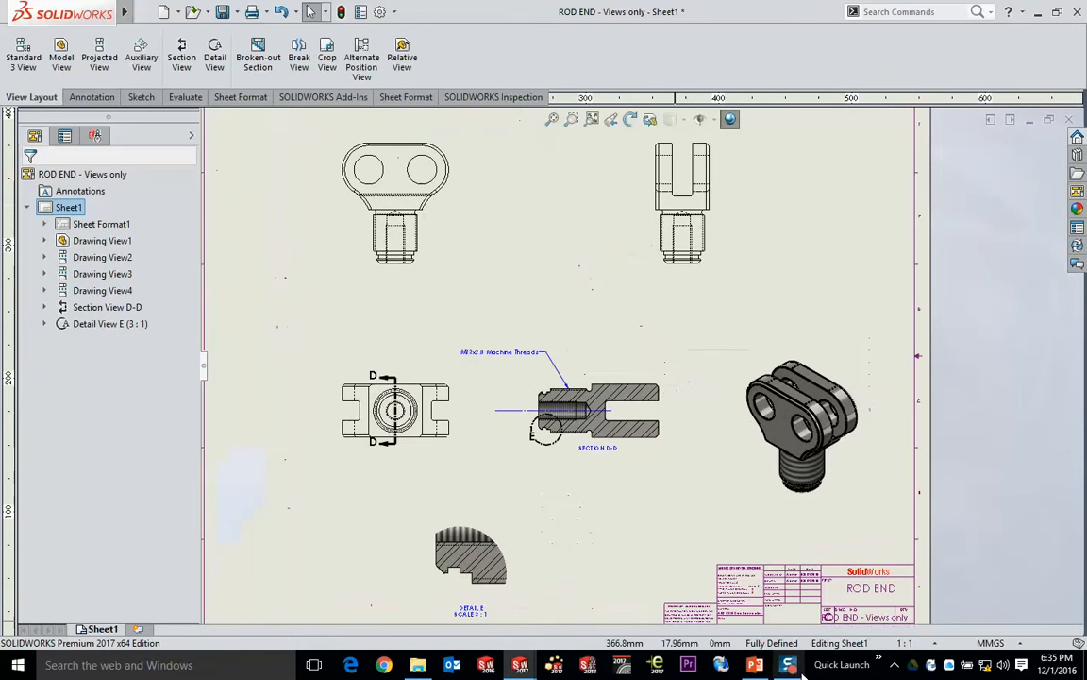
- Switch to the PowerPoint slide show to view the Annotations slide, and return to the SOLIDWORKS drawing
{"action": "left_click", "coordinate": [757, 664]}
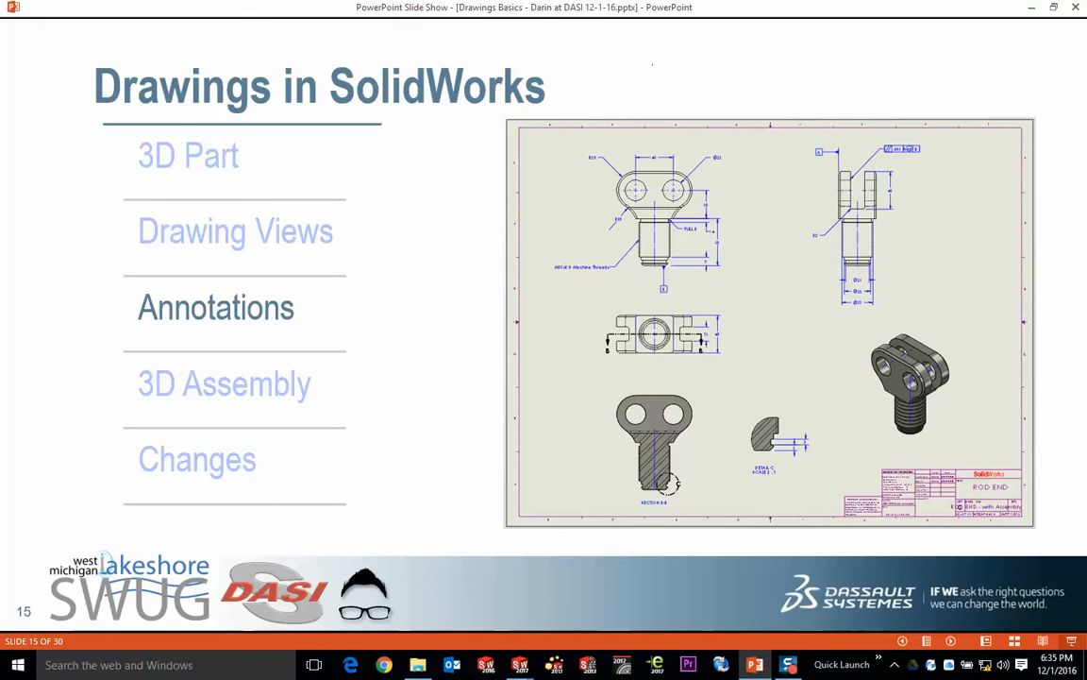
{"action": "key", "text": "alt+Tab"}
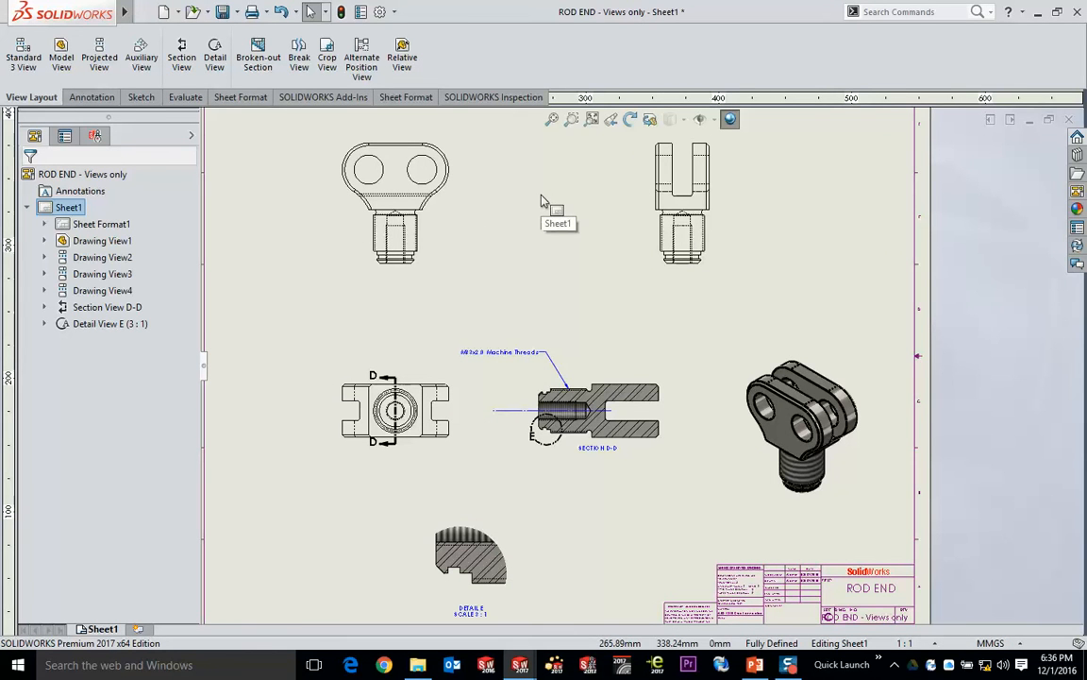
- Set the display style of the front view to Hidden Lines Removed
{"action": "left_click", "coordinate": [434, 203]}
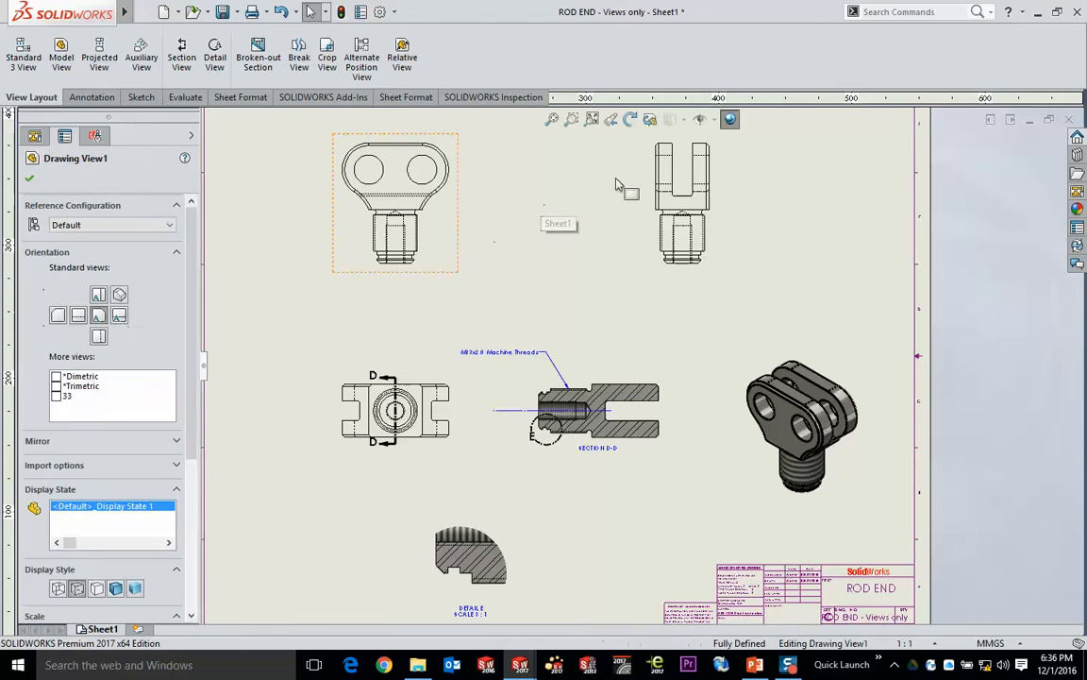
{"action": "left_click", "coordinate": [670, 119]}
{"action": "left_click", "coordinate": [670, 175]}
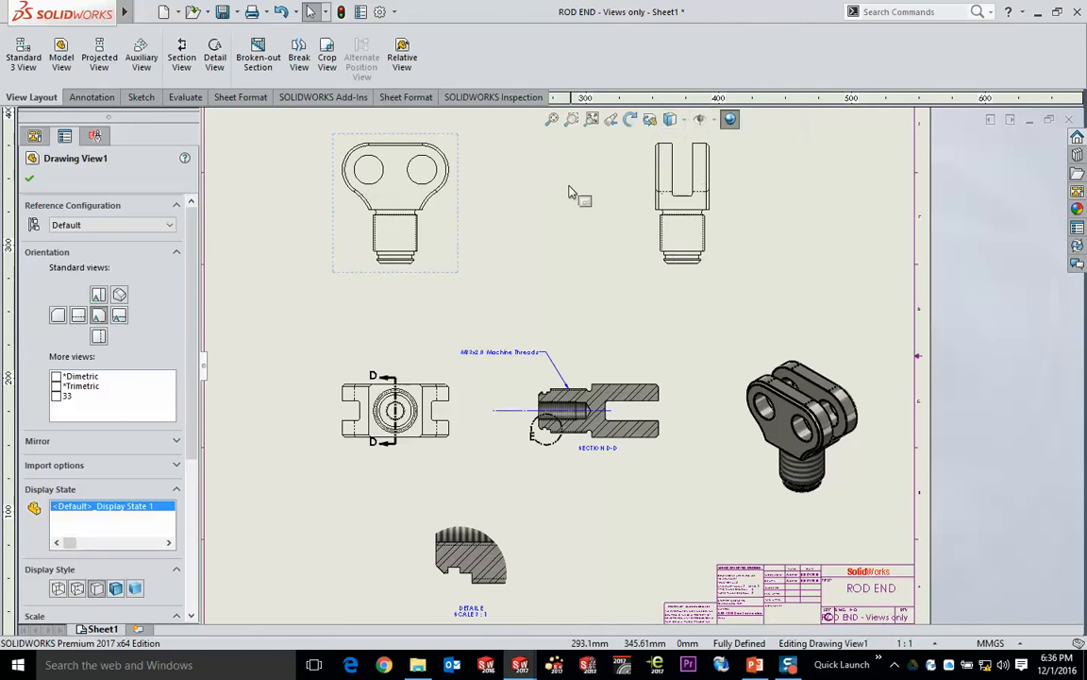
{"action": "left_click", "coordinate": [555, 194]}
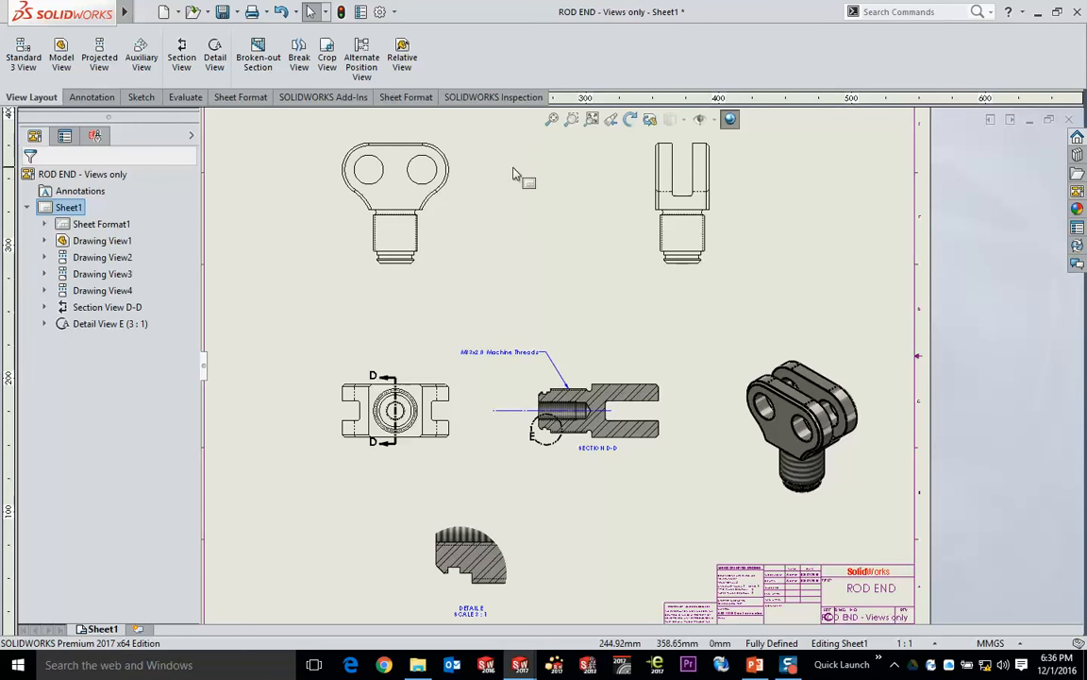
- Import the model items from the entire model into all drawing views, eliminating duplicate dimensions
{"action": "scroll", "coordinate": [514, 171], "scroll_direction": "down", "scroll_amount": 1}
{"action": "scroll", "coordinate": [554, 251], "scroll_direction": "up", "scroll_amount": 1}
{"action": "middle_click_drag", "start_coordinate": [555, 257], "coordinate": [529, 218]}
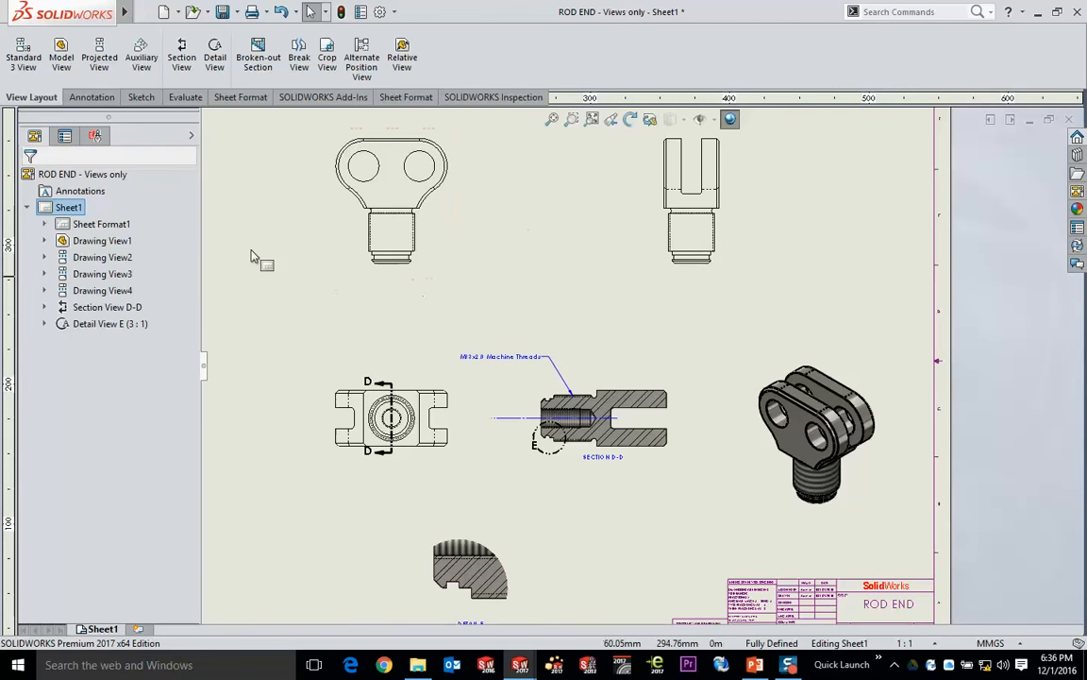
{"action": "left_click", "coordinate": [102, 100]}
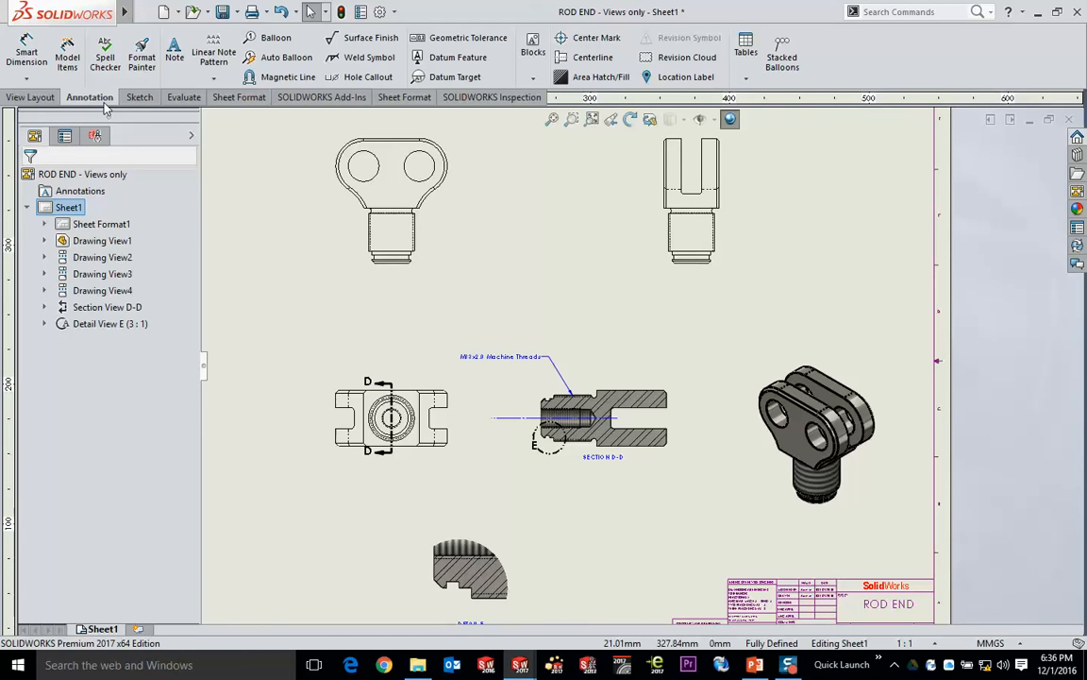
{"action": "left_click", "coordinate": [67, 56]}
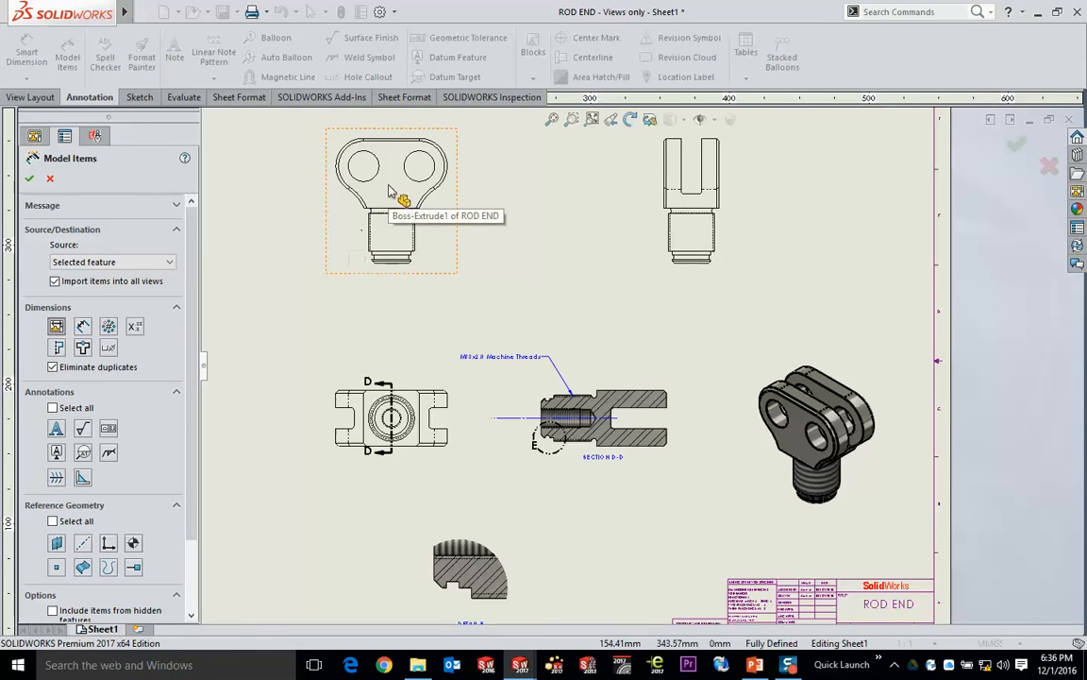
{"action": "left_click", "coordinate": [111, 262]}
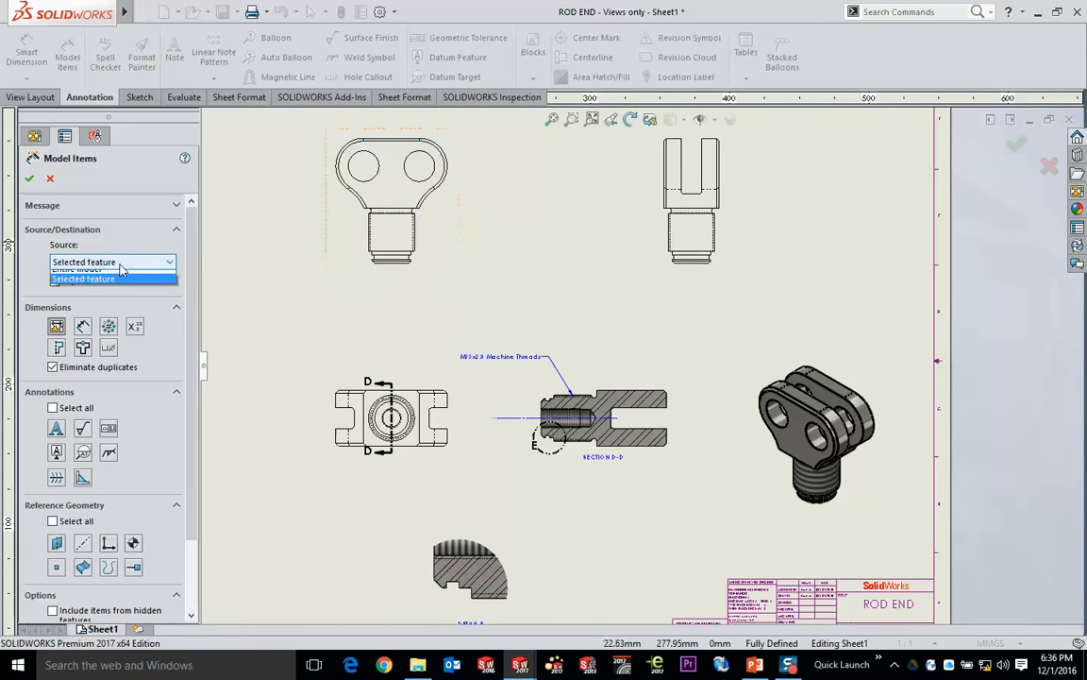
{"action": "left_click", "coordinate": [80, 275]}
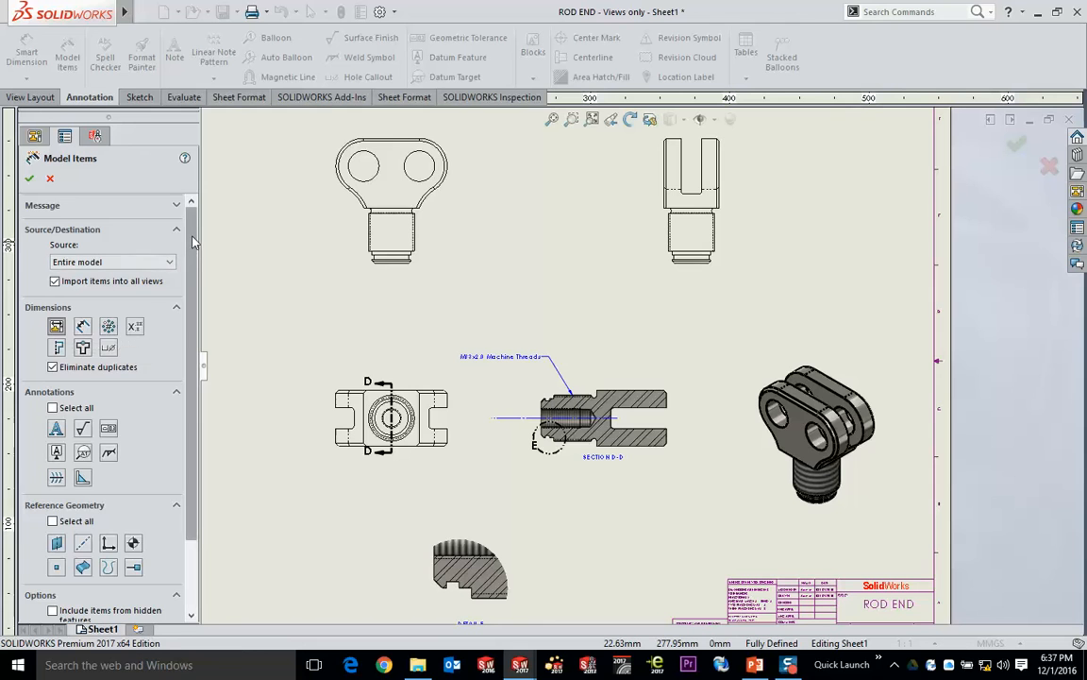
{"action": "scroll", "coordinate": [193, 241], "scroll_direction": "down", "scroll_amount": 3}
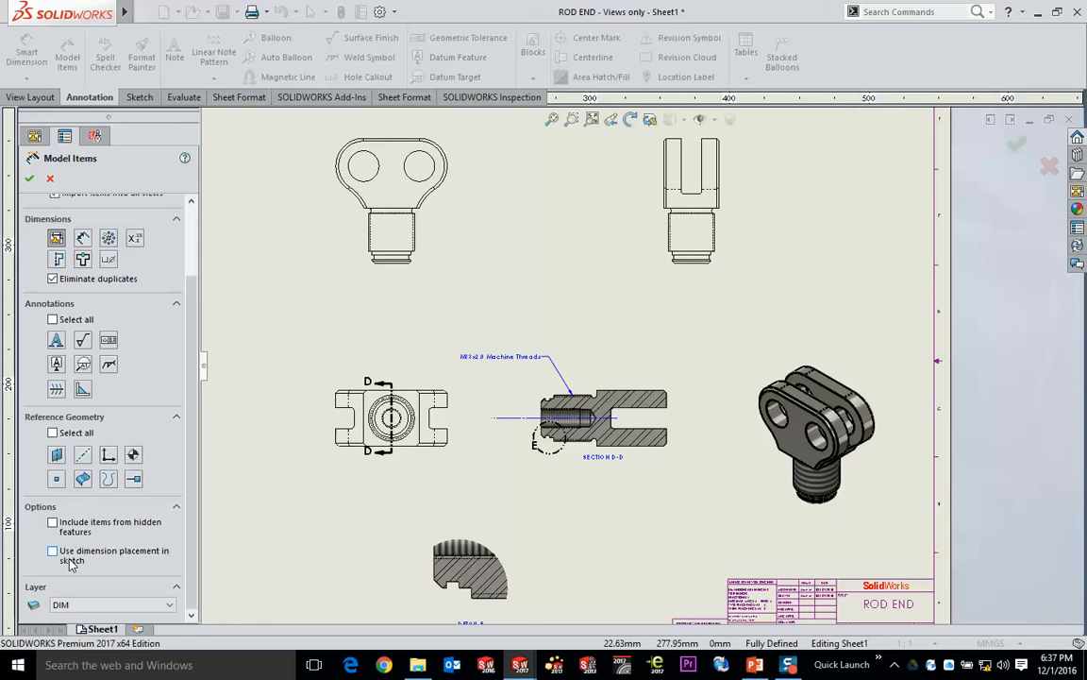
{"action": "left_click", "coordinate": [29, 180]}
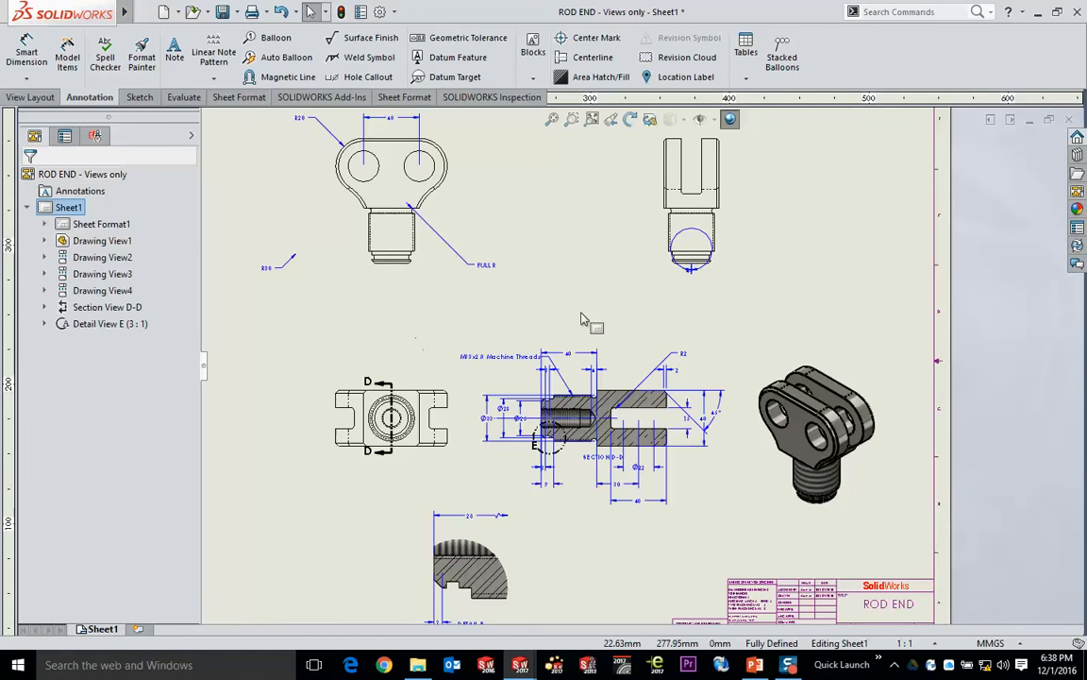
- Move the Ø33, Ø28 and Ø25 dimensions from section view D-D to below the shank in the front view
{"action": "scroll", "coordinate": [654, 436], "scroll_direction": "down", "scroll_amount": 5}
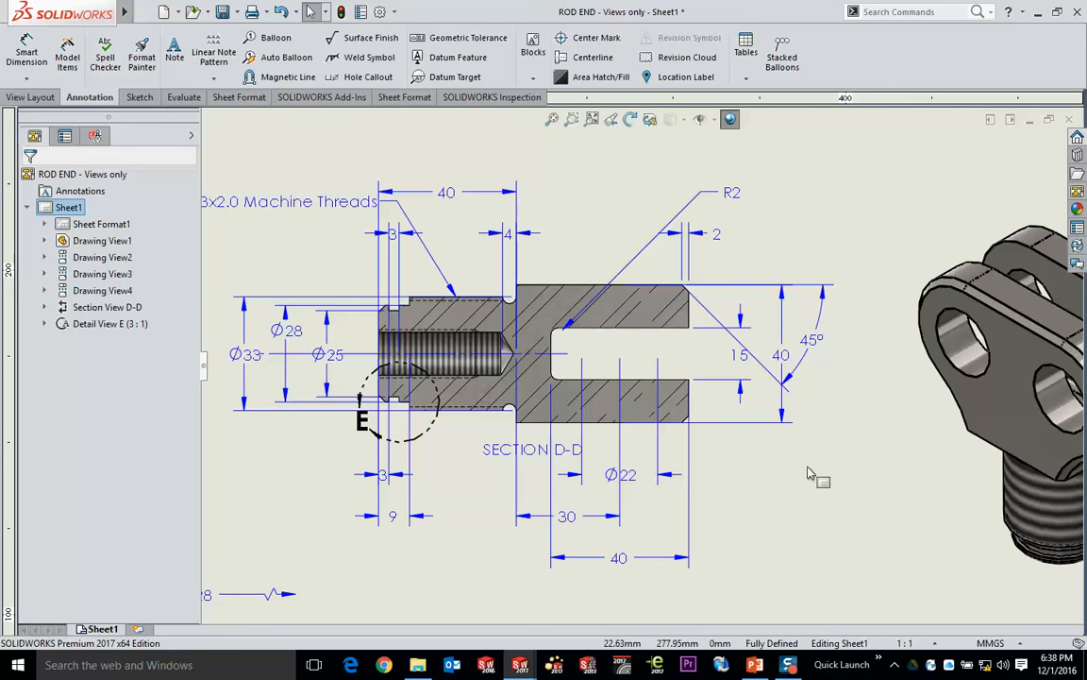
{"action": "scroll", "coordinate": [772, 472], "scroll_direction": "up", "scroll_amount": 2}
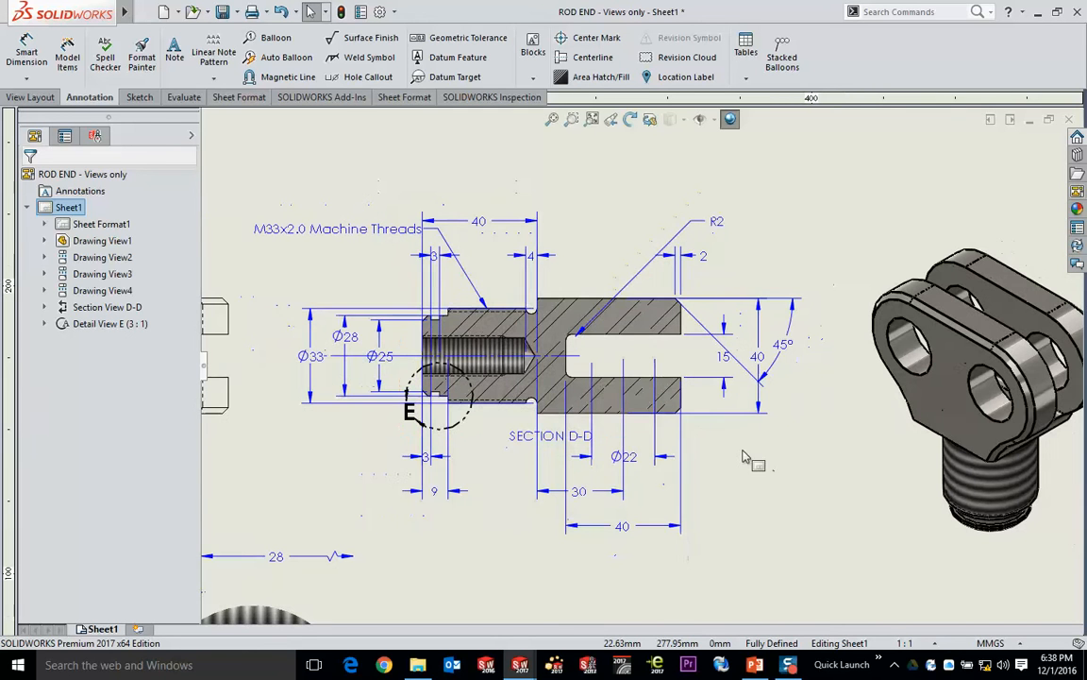
{"action": "mouse_move", "coordinate": [270, 277]}
{"action": "left_mouse_down"}
{"action": "mouse_move", "coordinate": [375, 357]}
{"action": "mouse_move", "coordinate": [396, 422]}
{"action": "mouse_move", "coordinate": [283, 277]}
{"action": "left_mouse_up"}
{"action": "left_click", "coordinate": [389, 427]}
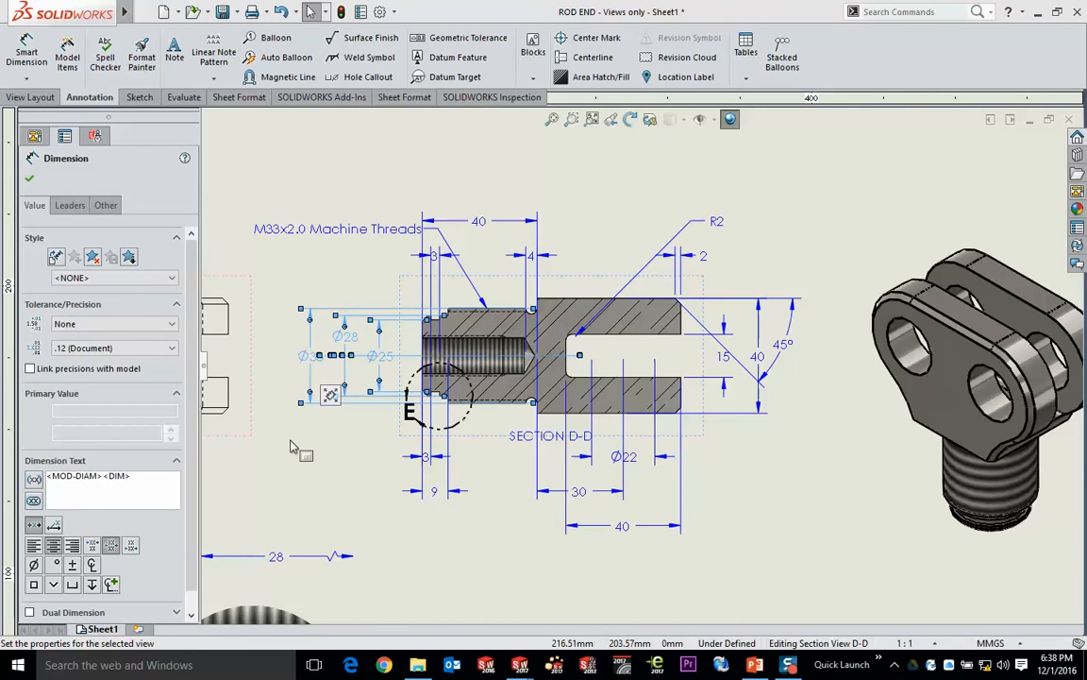
{"action": "scroll", "coordinate": [413, 186], "scroll_direction": "up", "scroll_amount": 2}
{"action": "middle_click_drag", "start_coordinate": [413, 187], "coordinate": [525, 287]}
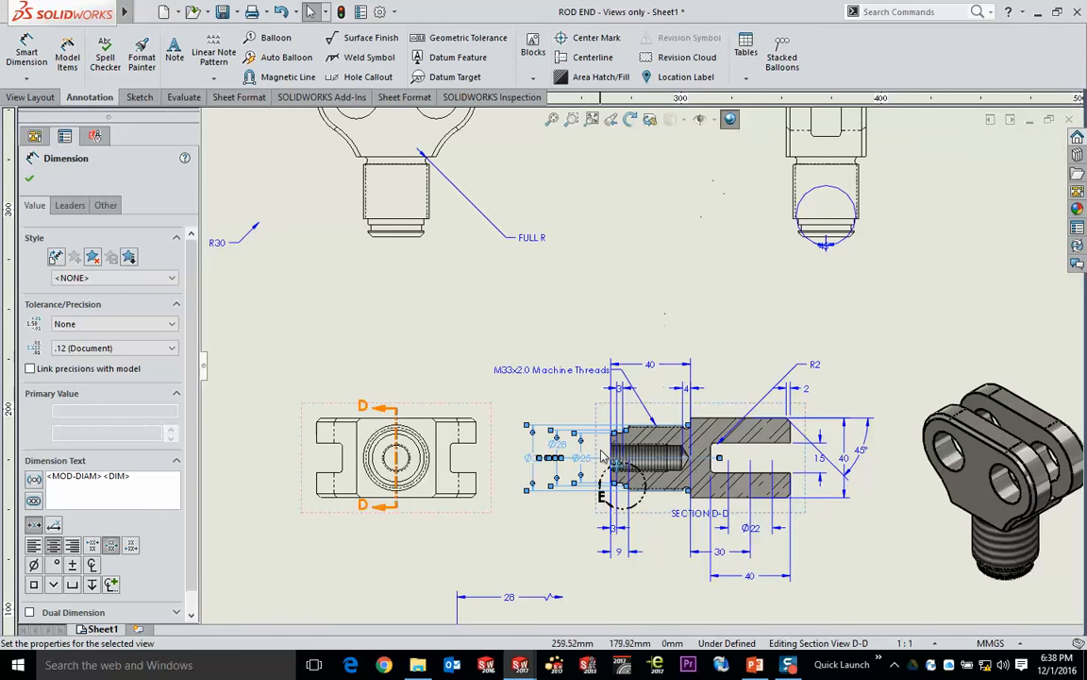
{"action": "mouse_move", "coordinate": [582, 461]}
{"action": "left_mouse_down", "text": "shift"}
{"action": "mouse_move", "coordinate": [575, 429]}
{"action": "mouse_move", "coordinate": [486, 321]}
{"action": "mouse_move", "coordinate": [503, 323]}
{"action": "mouse_move", "coordinate": [441, 263]}
{"action": "mouse_move", "coordinate": [460, 235]}
{"action": "mouse_move", "coordinate": [446, 279]}
{"action": "mouse_move", "coordinate": [437, 269]}
{"action": "left_mouse_up", "text": "shift"}
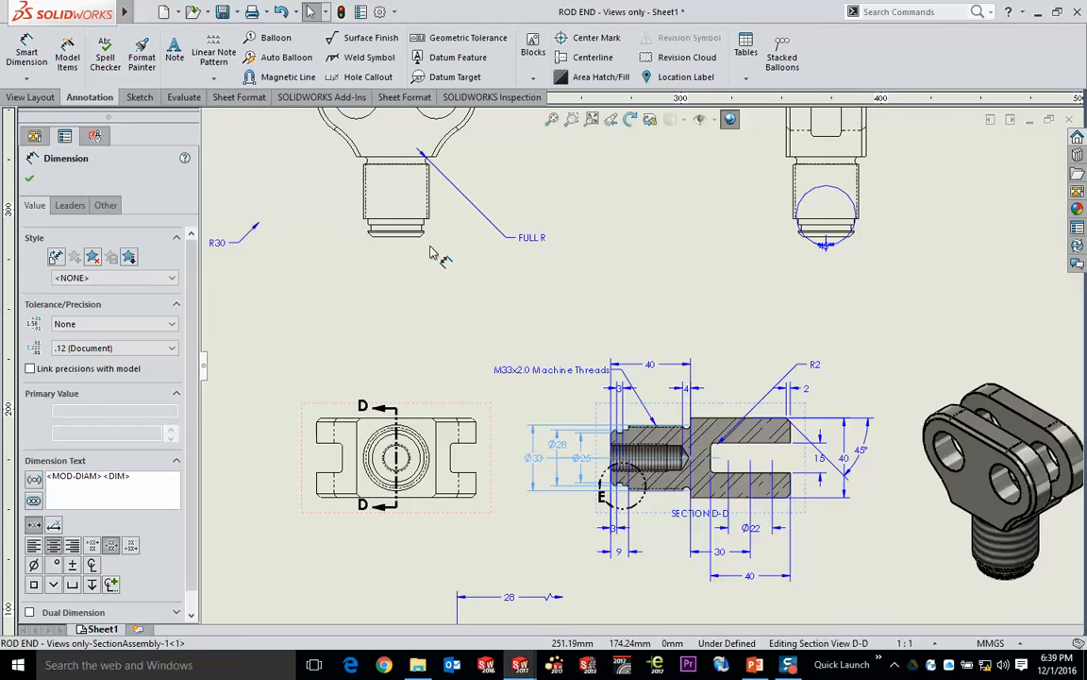
{"action": "left_click_drag", "start_coordinate": [429, 252], "coordinate": [476, 281], "text": "shift"}
{"action": "left_click", "coordinate": [578, 305]}
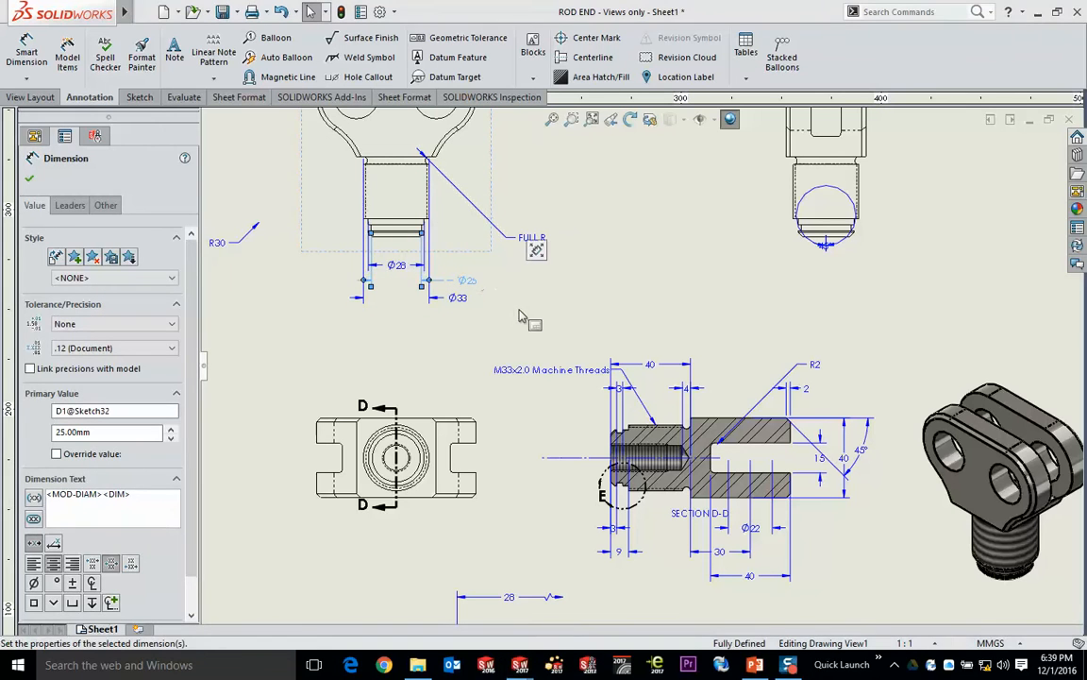
{"action": "left_click", "coordinate": [522, 311]}
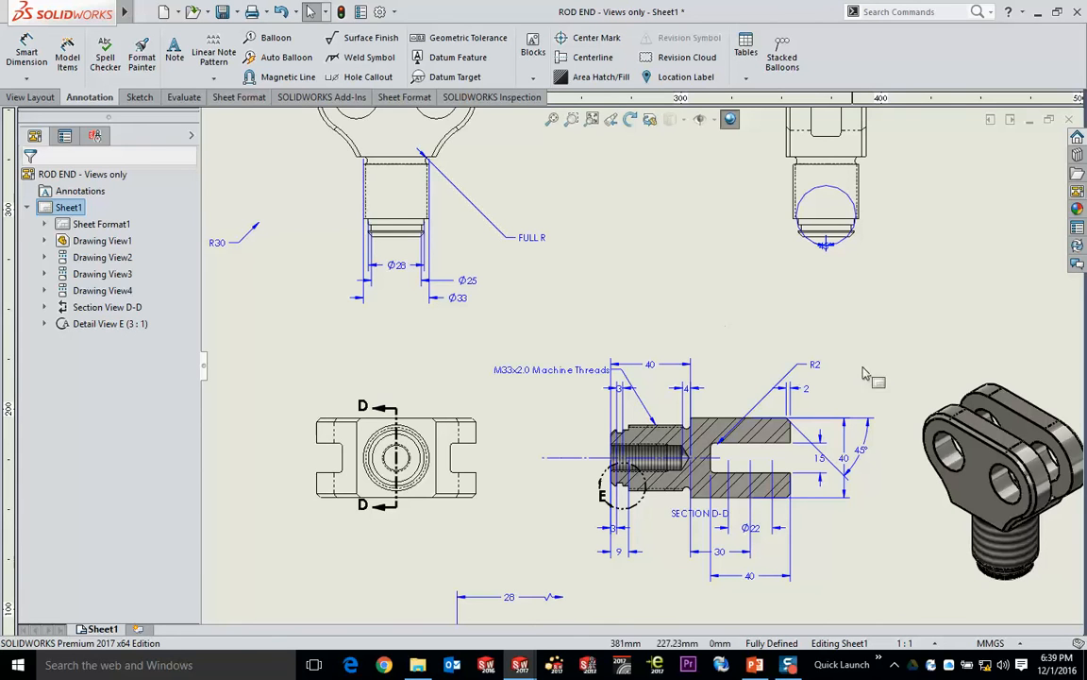
- Move the Ø22, 30 and lower 40 dimensions from section view D-D to the front view, and delete the side view's circular shank dimension
{"action": "left_click_drag", "start_coordinate": [846, 596], "coordinate": [699, 523]}
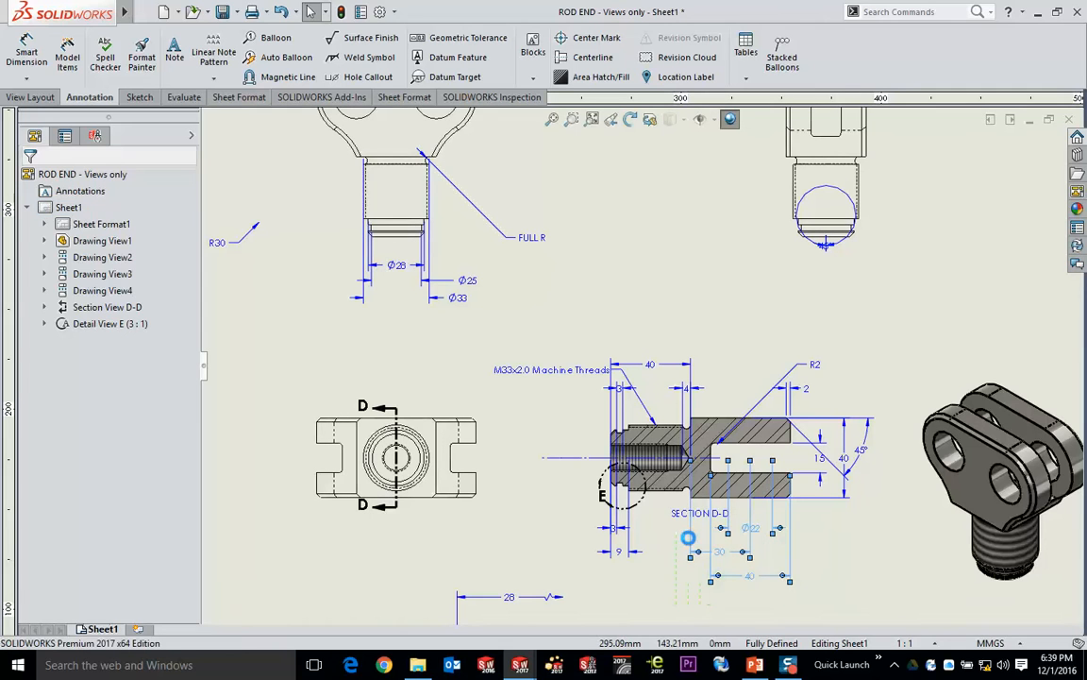
{"action": "mouse_move", "coordinate": [752, 576]}
{"action": "left_mouse_down", "text": "shift"}
{"action": "mouse_move", "coordinate": [611, 278]}
{"action": "mouse_move", "coordinate": [365, 178]}
{"action": "mouse_move", "coordinate": [318, 177]}
{"action": "mouse_move", "coordinate": [314, 156]}
{"action": "left_mouse_up", "text": "shift"}
{"action": "left_click", "coordinate": [277, 315]}
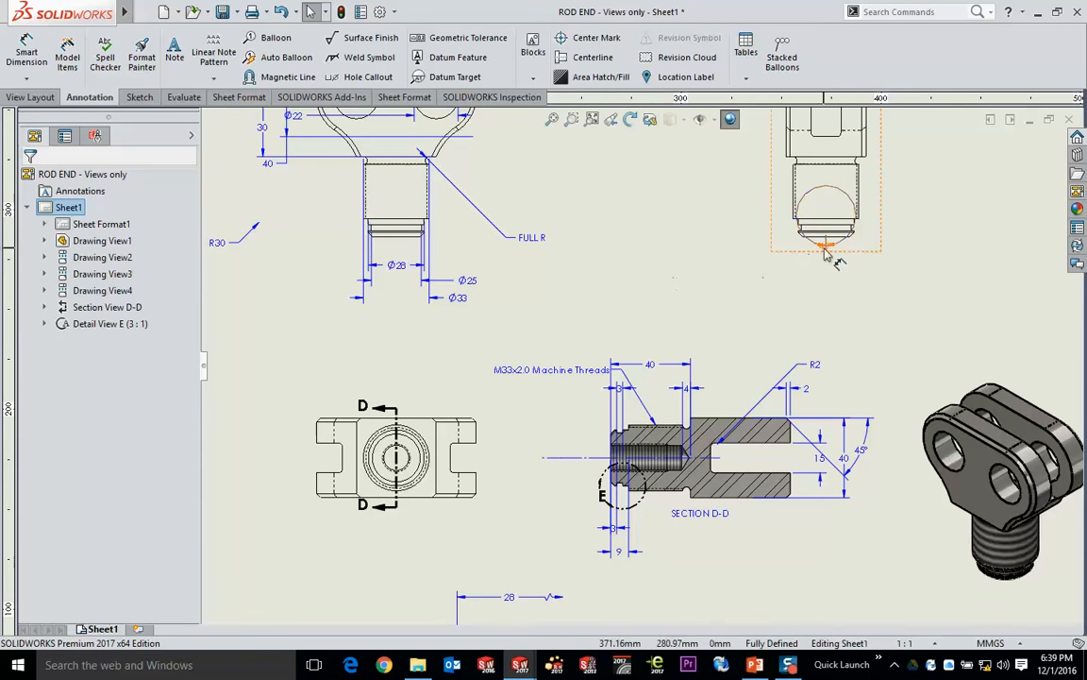
{"action": "left_click", "coordinate": [613, 280]}
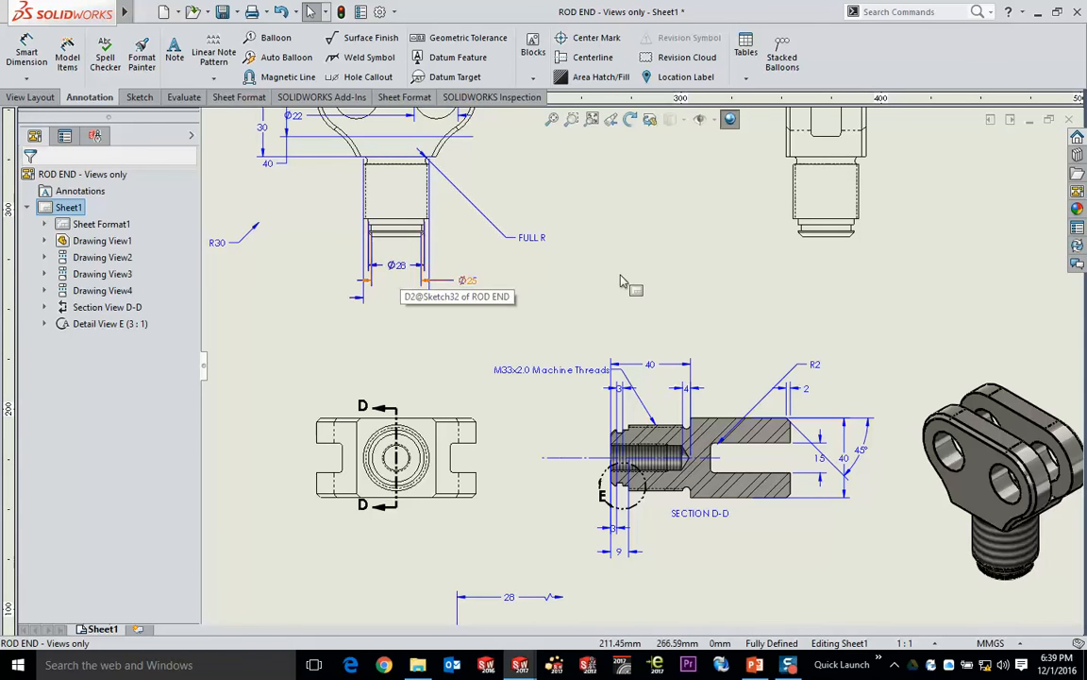
- Copy the Ø28 dimension from the front view to the side view and place it below the shank
{"action": "middle_click_drag", "start_coordinate": [635, 286], "coordinate": [625, 383]}
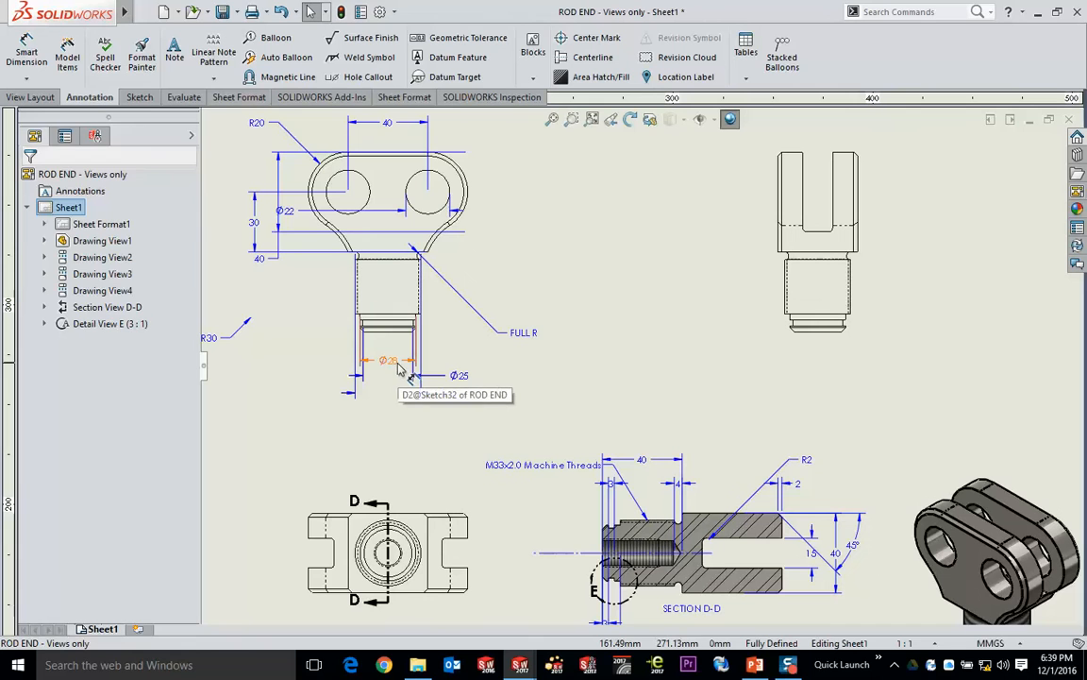
{"action": "left_click_drag", "start_coordinate": [396, 364], "coordinate": [706, 347], "text": "shift"}
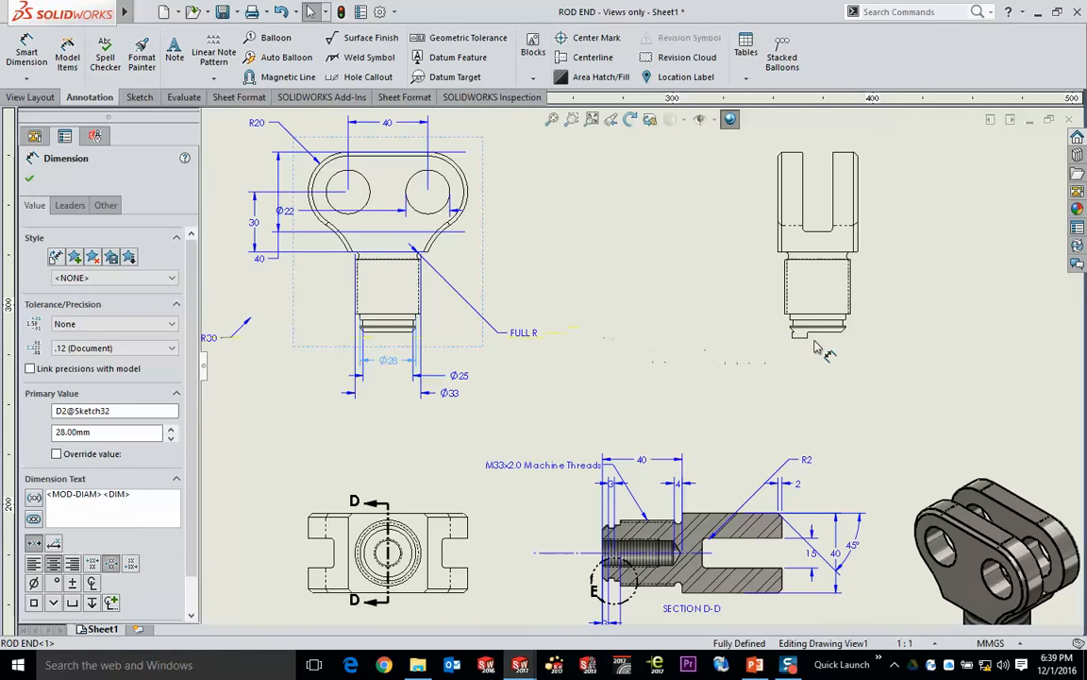
{"action": "left_click_drag", "start_coordinate": [816, 348], "coordinate": [824, 351], "text": "shift"}
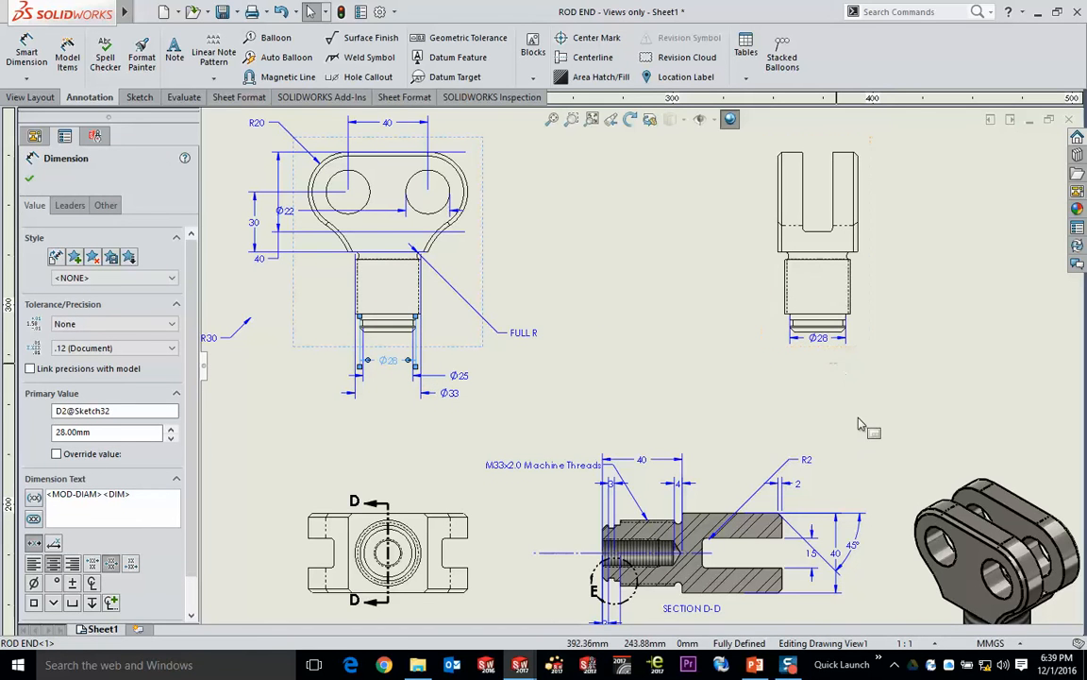
{"action": "left_click_drag", "start_coordinate": [394, 372], "coordinate": [822, 364], "text": "shift"}
{"action": "left_click", "coordinate": [569, 399]}
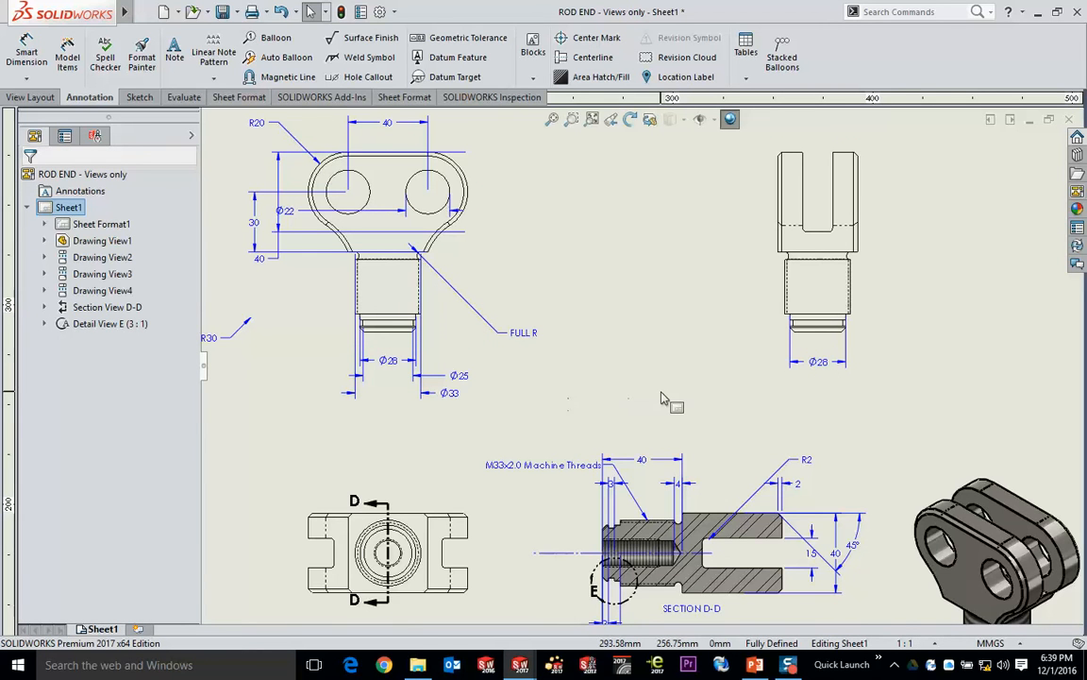
- Delete the M33x2.0 Machine Threads note and the 45° and 2 mm chamfer dimensions from section view D-D
{"action": "left_click_drag", "start_coordinate": [545, 468], "coordinate": [510, 468]}
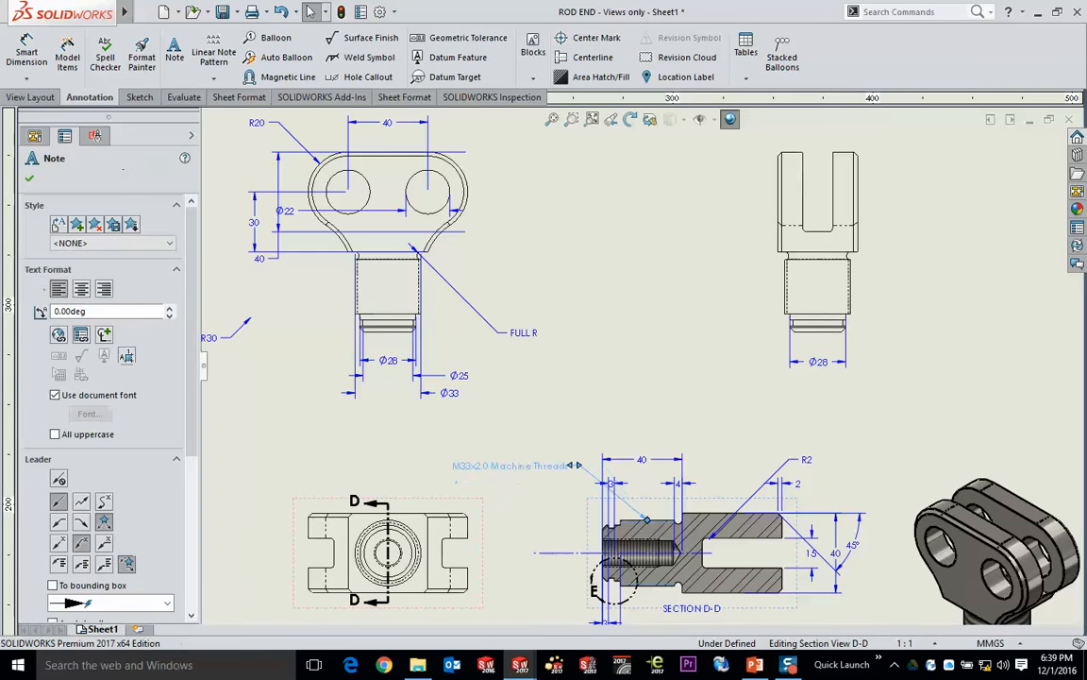
{"action": "key", "text": "Delete"}
{"action": "middle_click_drag", "start_coordinate": [678, 422], "coordinate": [699, 346]}
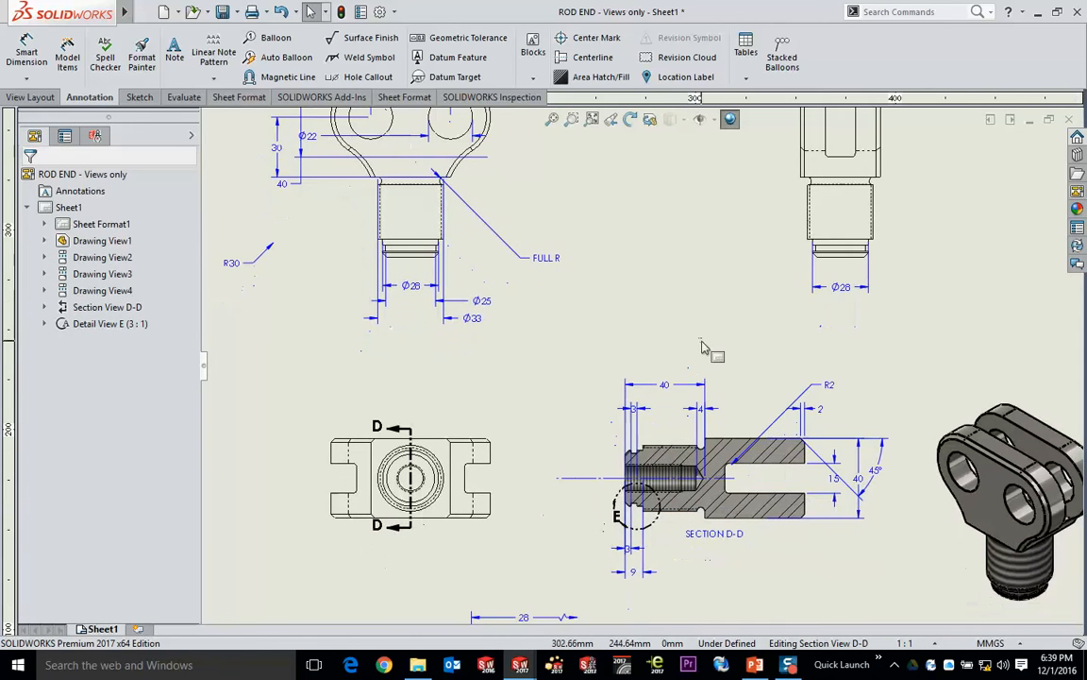
{"action": "scroll", "coordinate": [843, 455], "scroll_direction": "down", "scroll_amount": 4}
{"action": "left_click", "coordinate": [821, 449]}
{"action": "key", "text": "Delete"}
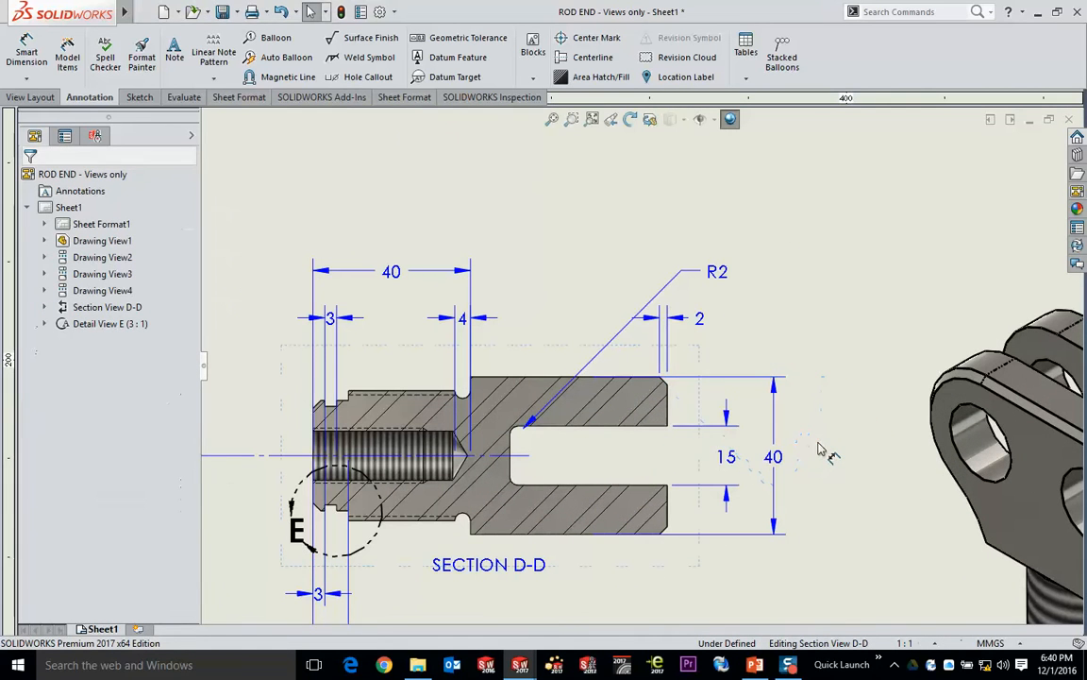
{"action": "left_click", "coordinate": [704, 321]}
{"action": "key", "text": "Delete"}
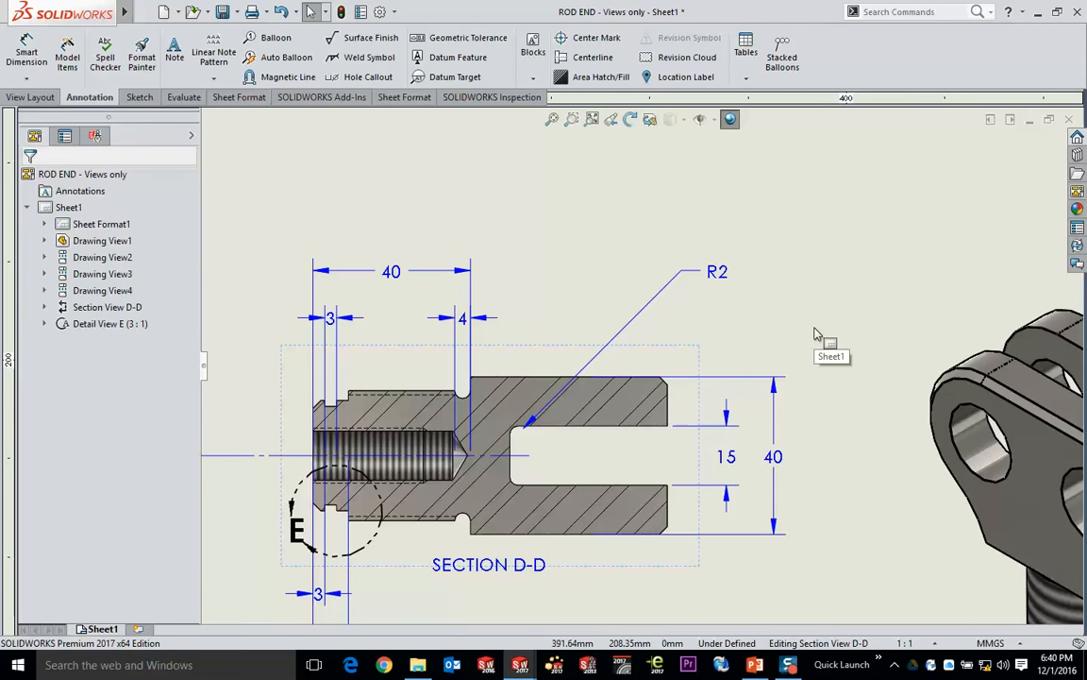
- Search the commands for "cham" and add the Chamfer Dimension command to the annotation tools
{"action": "scroll", "coordinate": [766, 349], "scroll_direction": "down", "scroll_amount": 5}
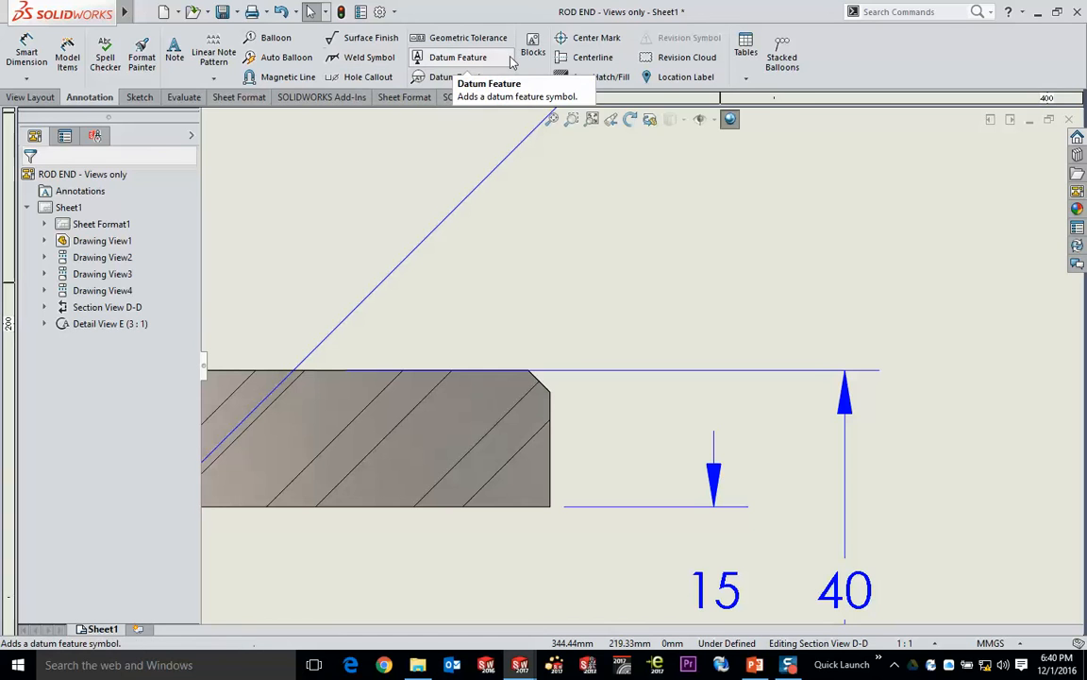
{"action": "left_click", "coordinate": [925, 16]}
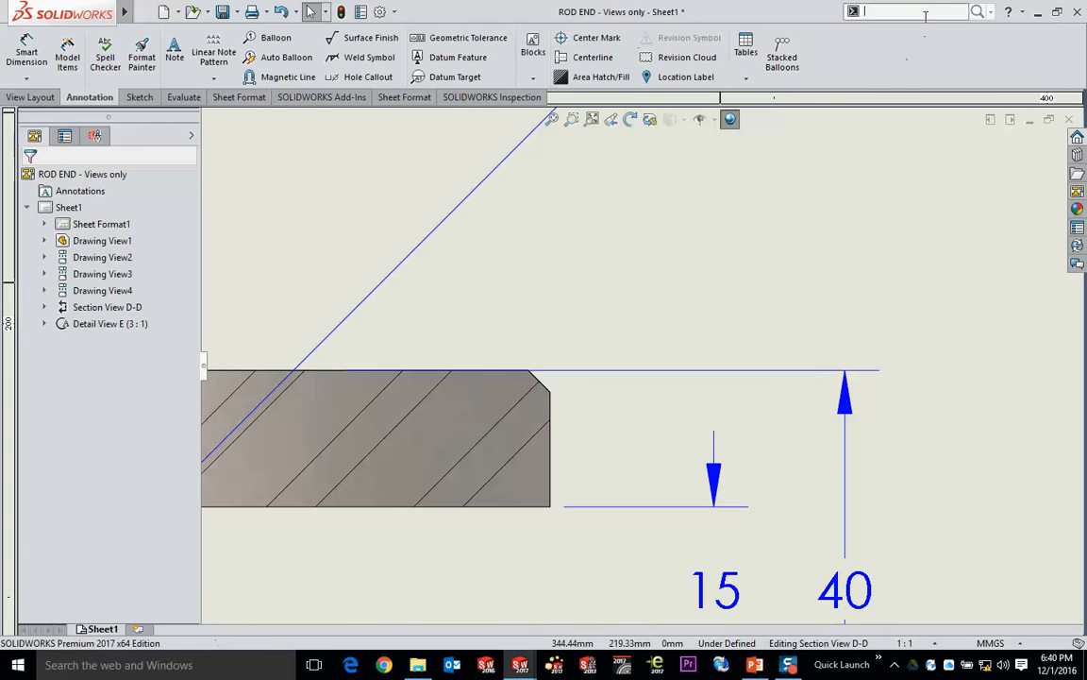
{"action": "type", "text": "cham"}
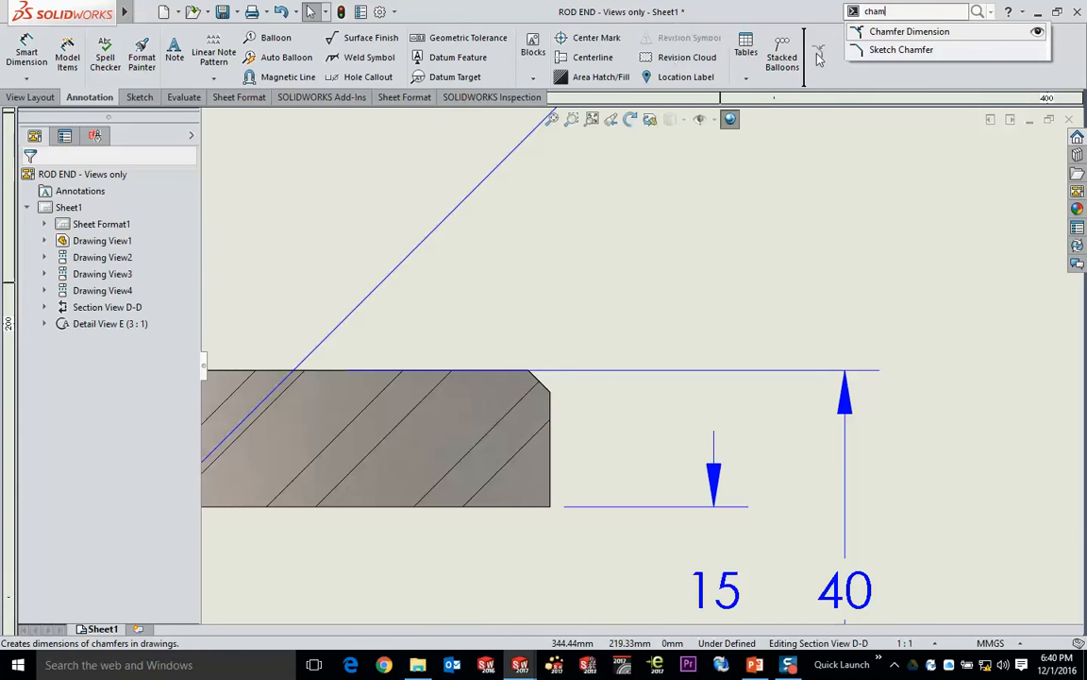
{"action": "left_click_drag", "start_coordinate": [819, 59], "coordinate": [821, 61]}
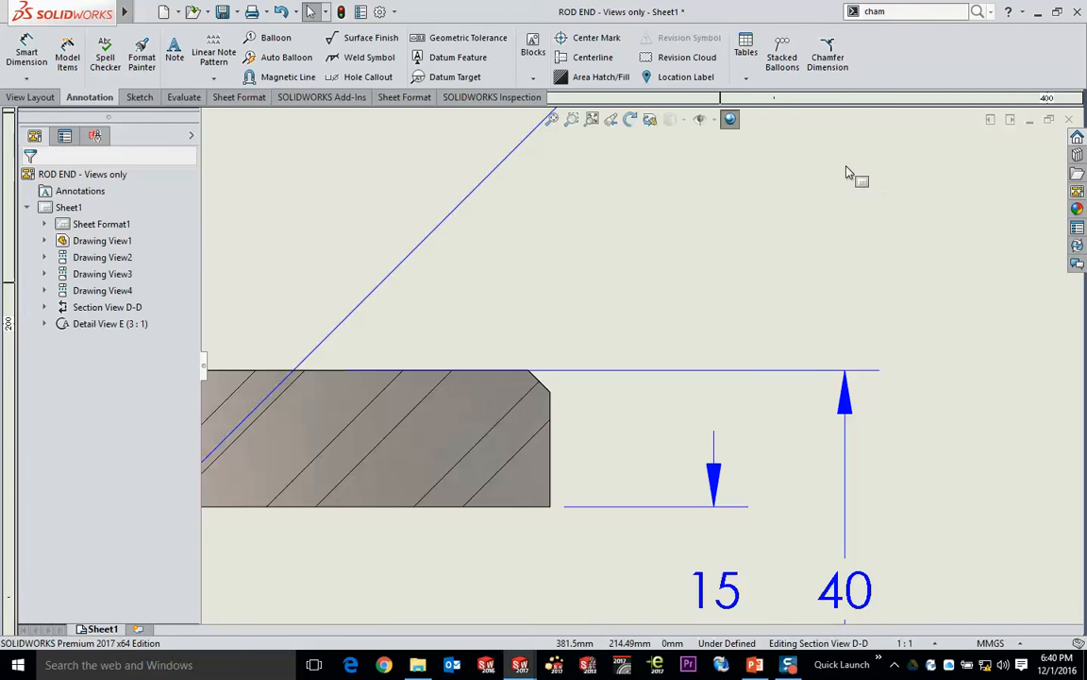
- Add a chamfer dimension to the fork's upper outer corner in section view D-D, placing its text above the fork
{"action": "left_click", "coordinate": [828, 57]}
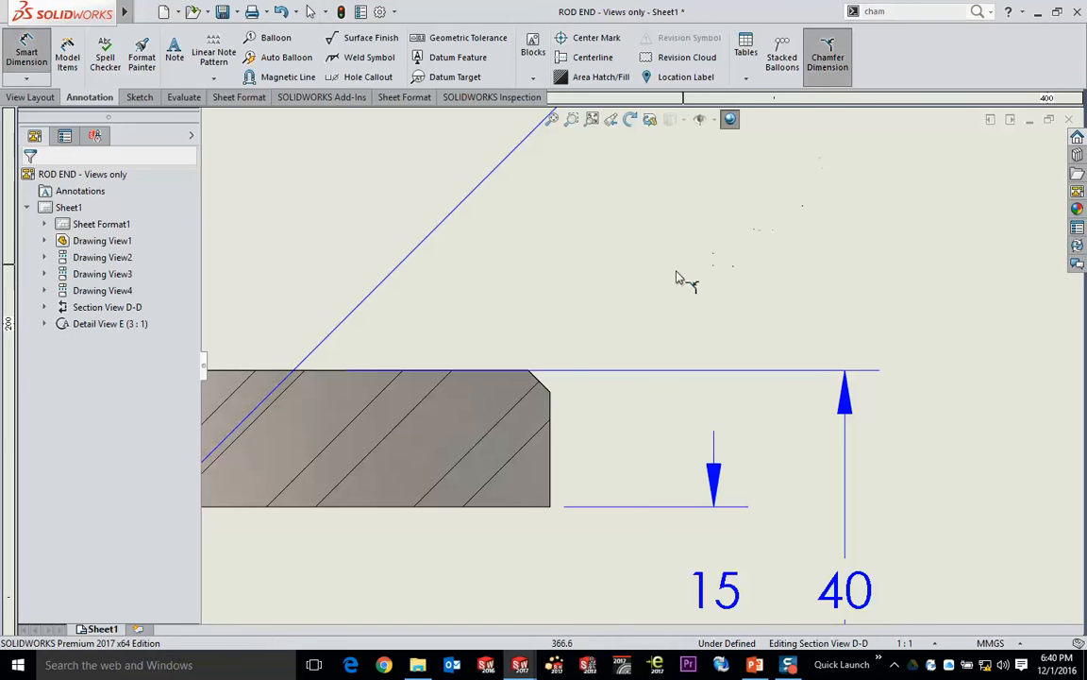
{"action": "left_click", "coordinate": [553, 385]}
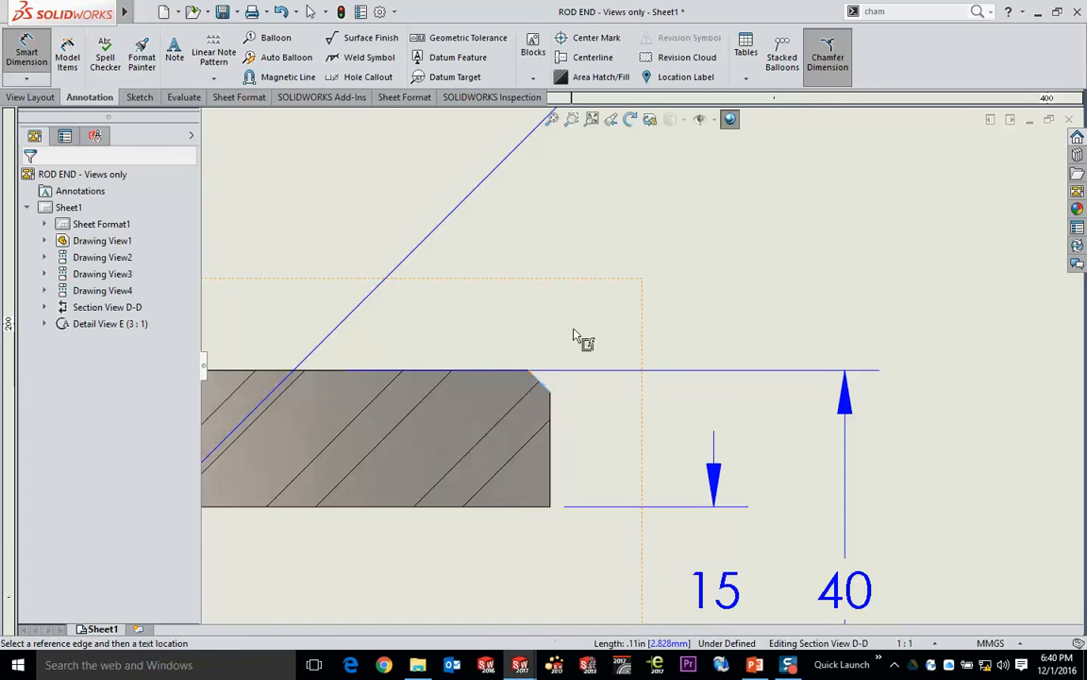
{"action": "left_click", "coordinate": [517, 372]}
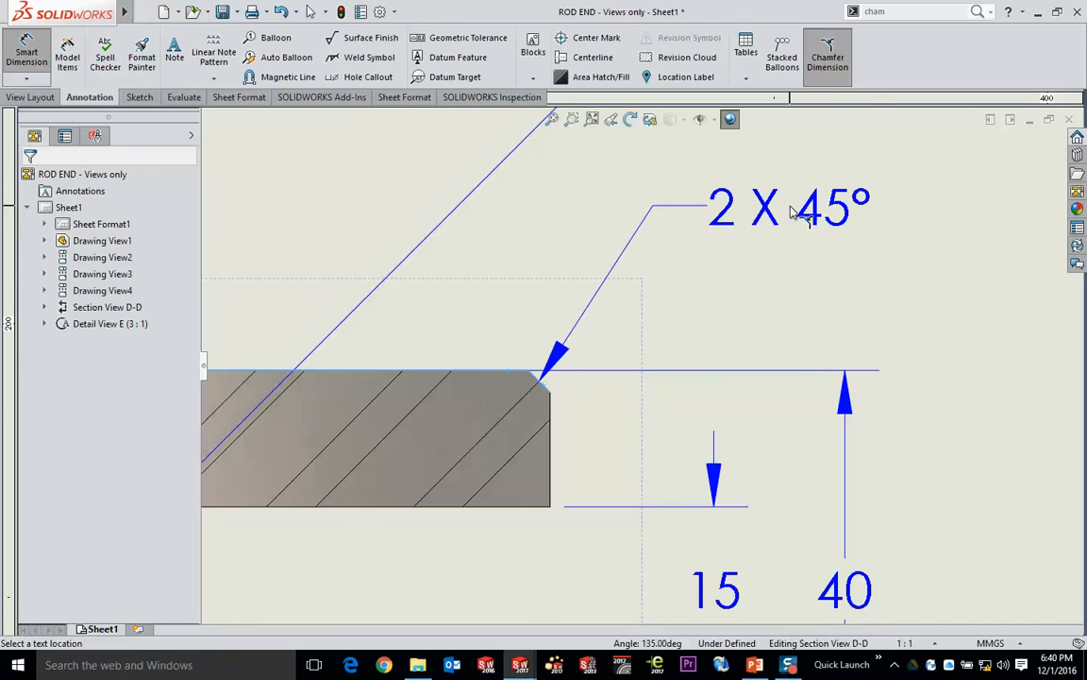
{"action": "left_click", "coordinate": [791, 209]}
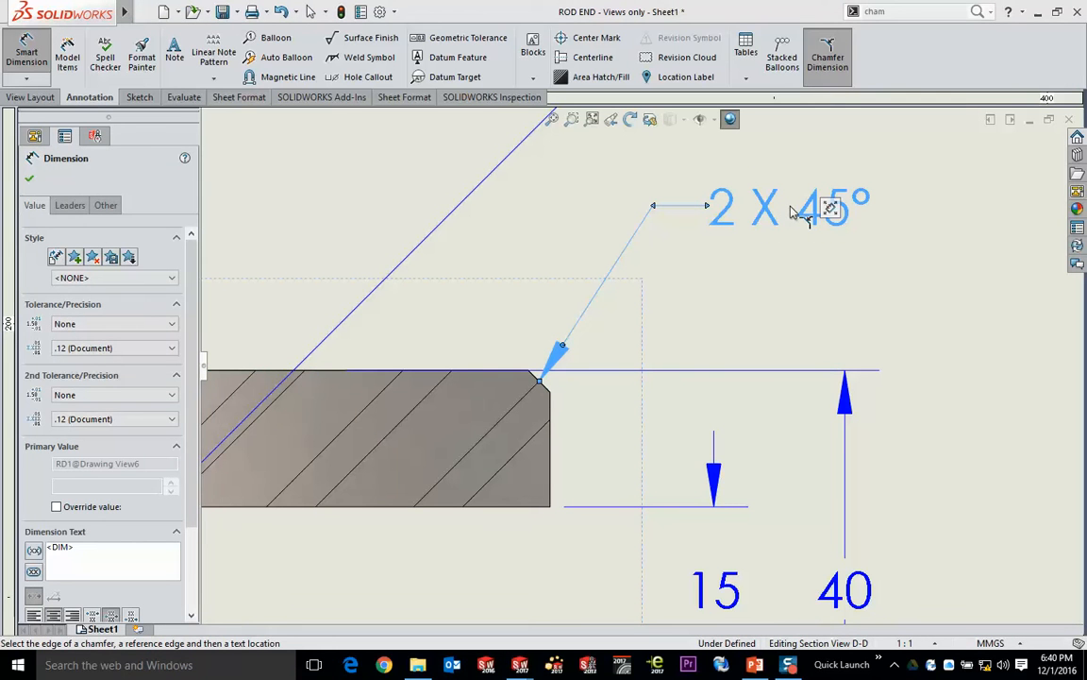
{"action": "key", "text": "Escape"}
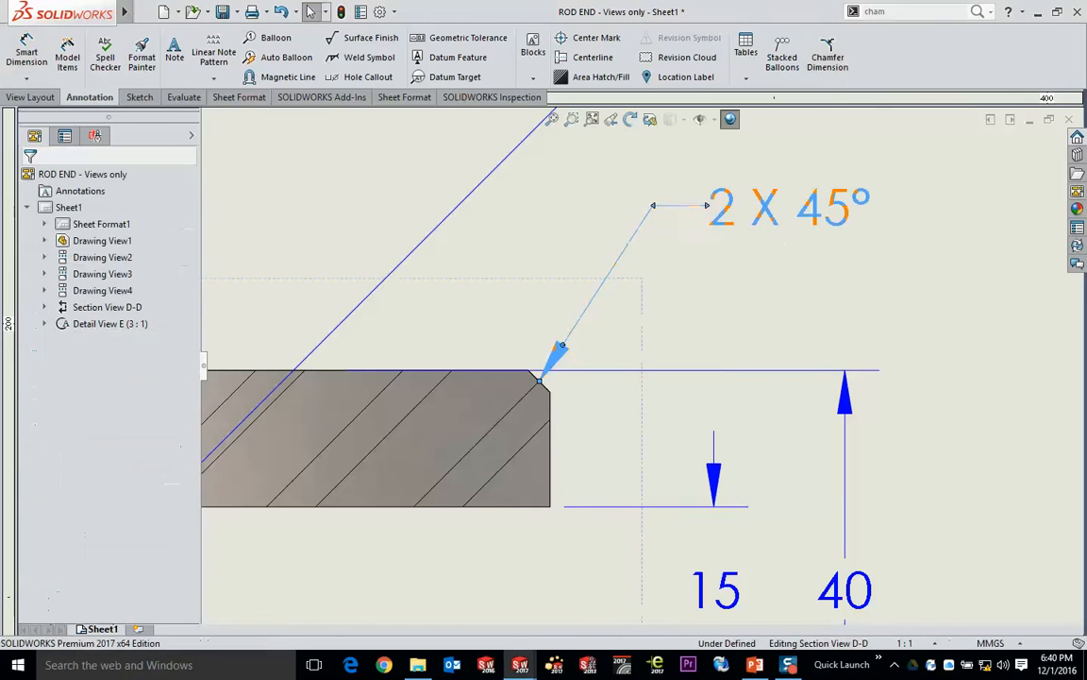
{"action": "left_click", "coordinate": [773, 212]}
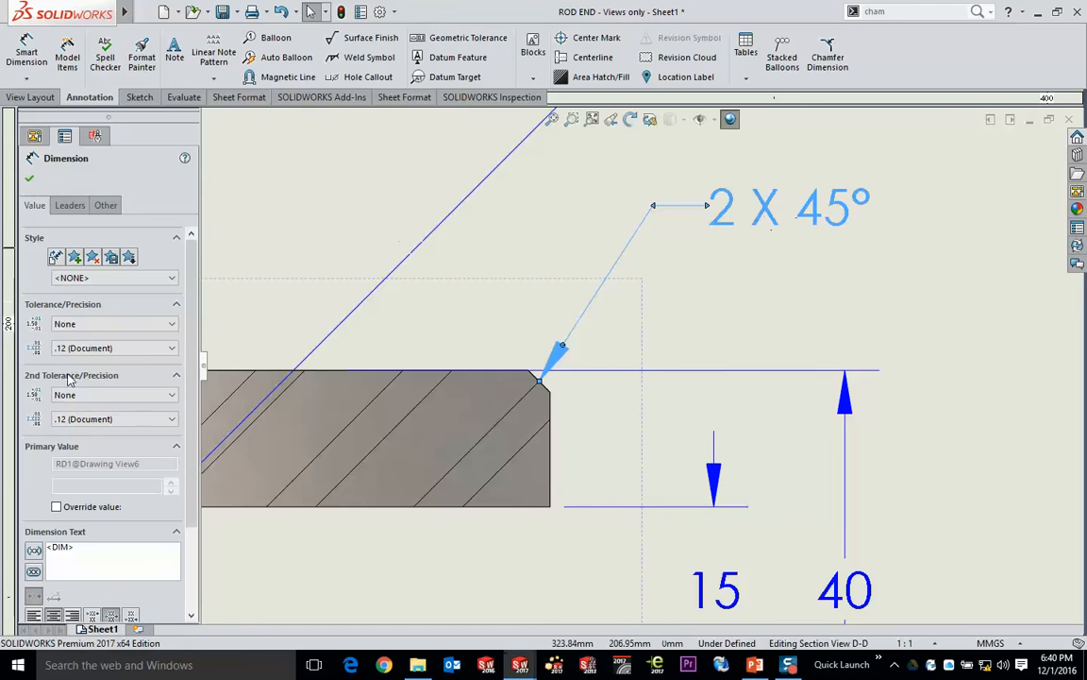
{"action": "left_click", "coordinate": [808, 332]}
- Set the center distance between the two holes in the front view to 55 mm
{"action": "scroll", "coordinate": [796, 330], "scroll_direction": "up", "scroll_amount": 5}
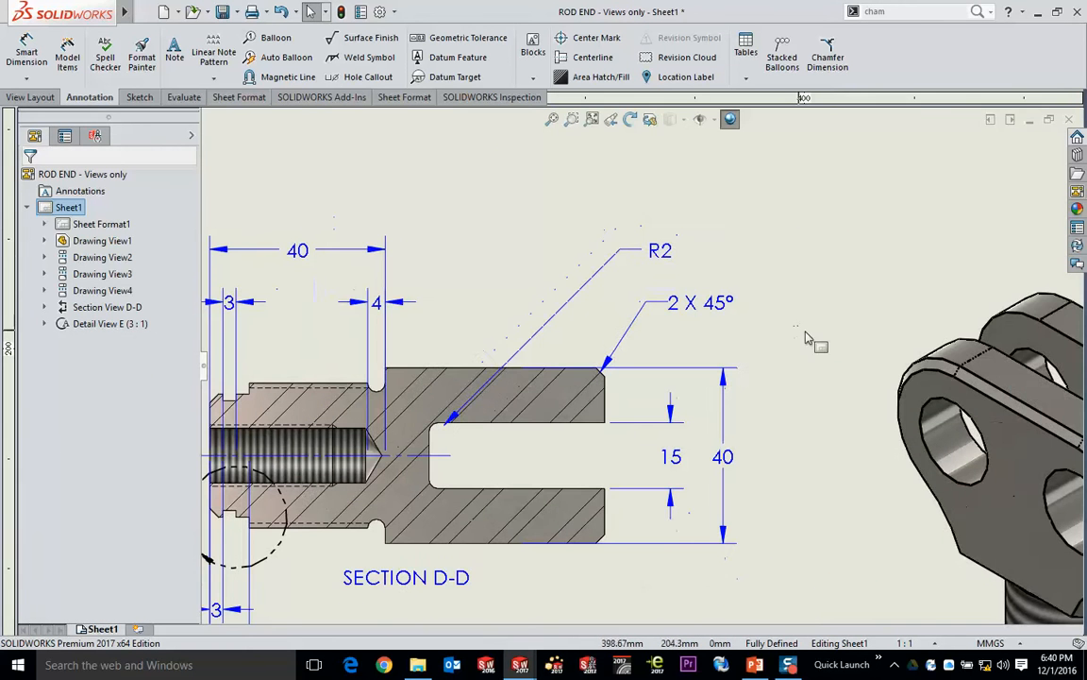
{"action": "scroll", "coordinate": [498, 218], "scroll_direction": "up", "scroll_amount": 5}
{"action": "middle_click_drag", "start_coordinate": [496, 210], "coordinate": [721, 360], "text": "ctrl"}
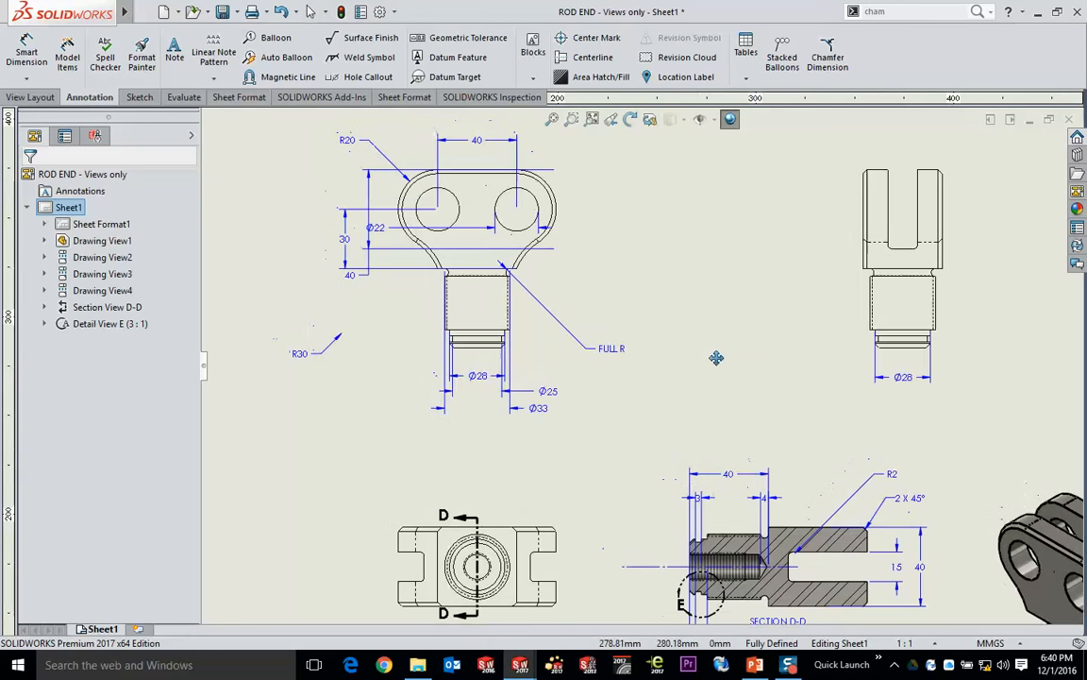
{"action": "double_click", "coordinate": [478, 142]}
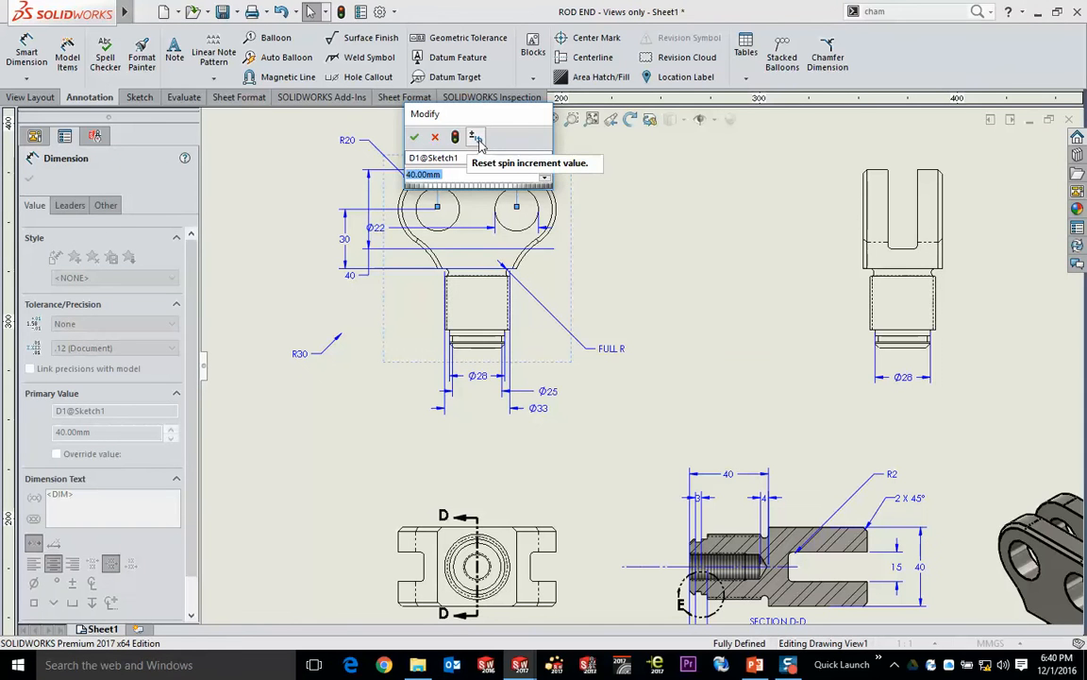
{"action": "key", "text": "Return"}
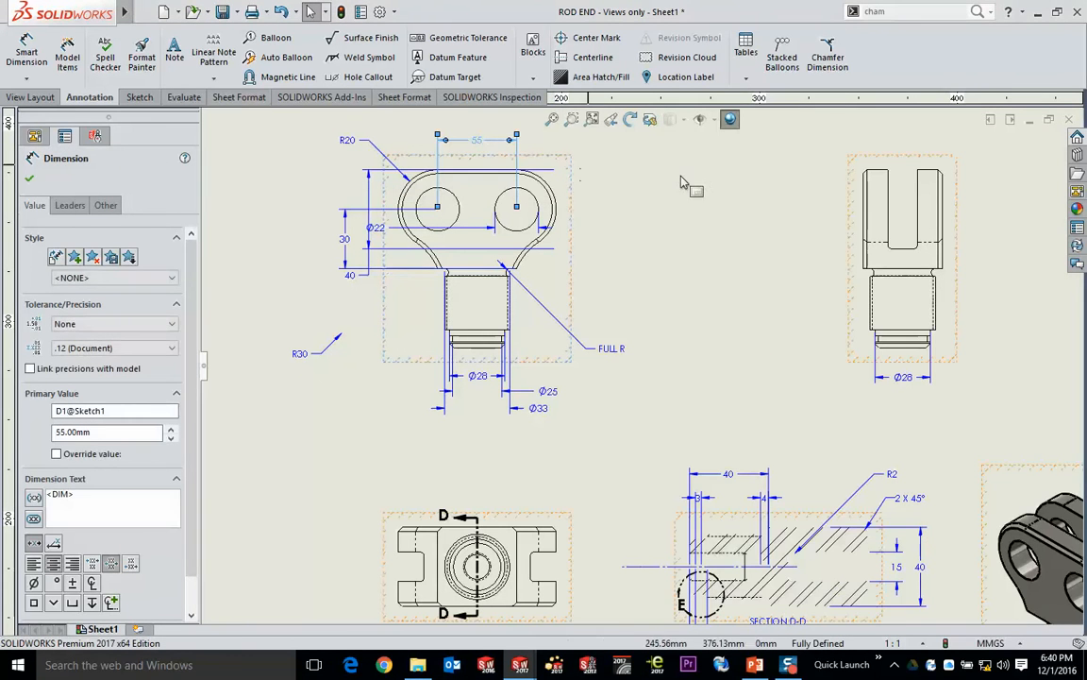
{"action": "left_click", "coordinate": [683, 177]}
{"action": "scroll", "coordinate": [681, 229], "scroll_direction": "up", "scroll_amount": 2}
{"action": "middle_click_drag", "start_coordinate": [703, 252], "coordinate": [675, 232]}
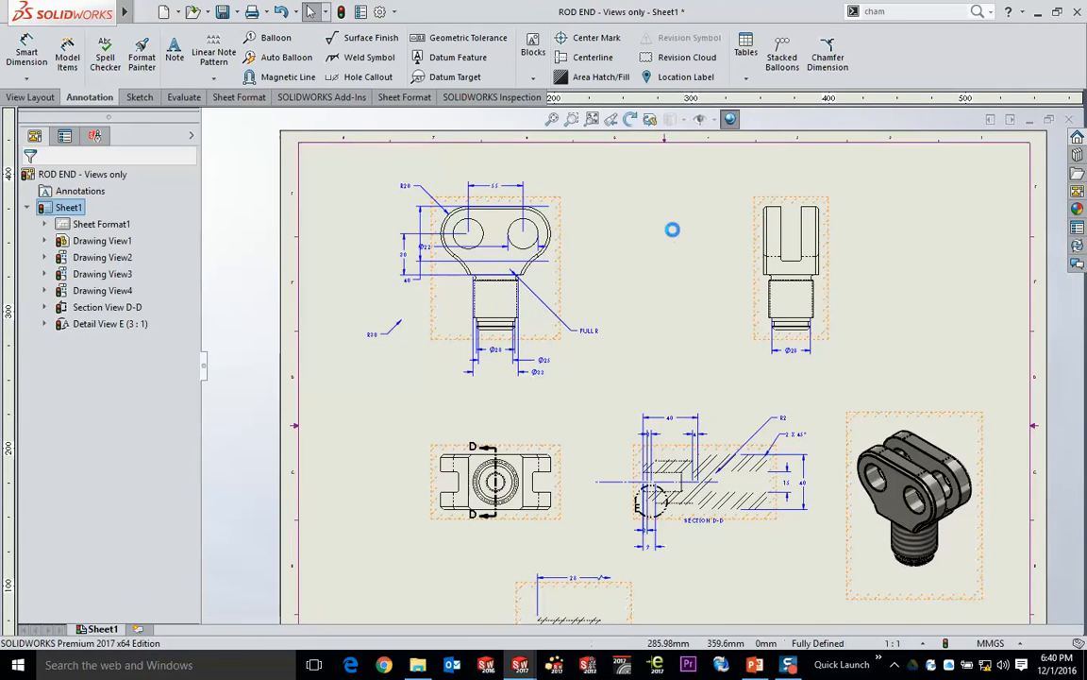
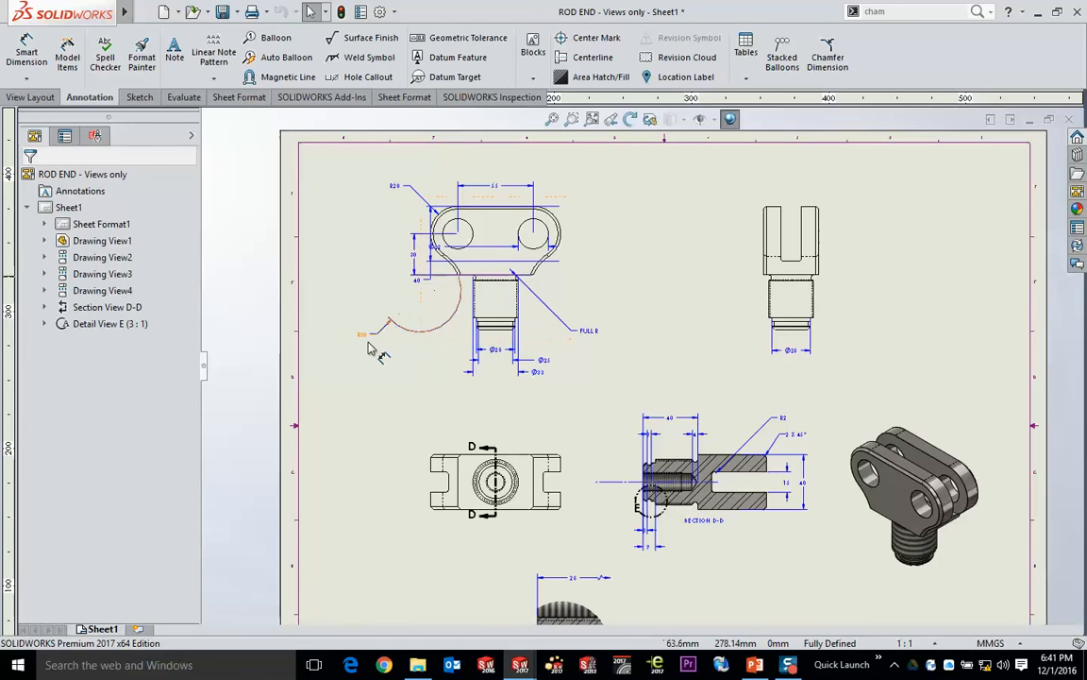
- Move the Ø22 hole dimension and the fork's 40 mm dimension outside the right side of the front view
{"action": "scroll", "coordinate": [337, 257], "scroll_direction": "down", "scroll_amount": 3}
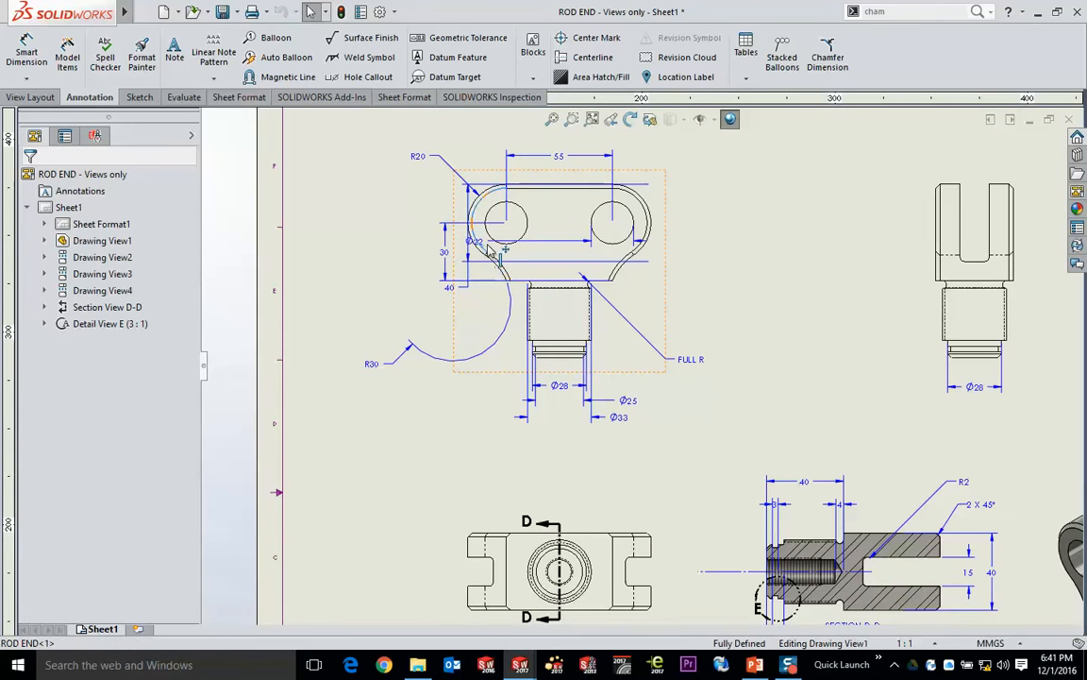
{"action": "mouse_move", "coordinate": [488, 251]}
{"action": "left_mouse_down"}
{"action": "mouse_move", "coordinate": [545, 244]}
{"action": "mouse_move", "coordinate": [468, 255]}
{"action": "mouse_move", "coordinate": [690, 257]}
{"action": "mouse_move", "coordinate": [688, 296]}
{"action": "mouse_move", "coordinate": [689, 266]}
{"action": "left_mouse_up"}
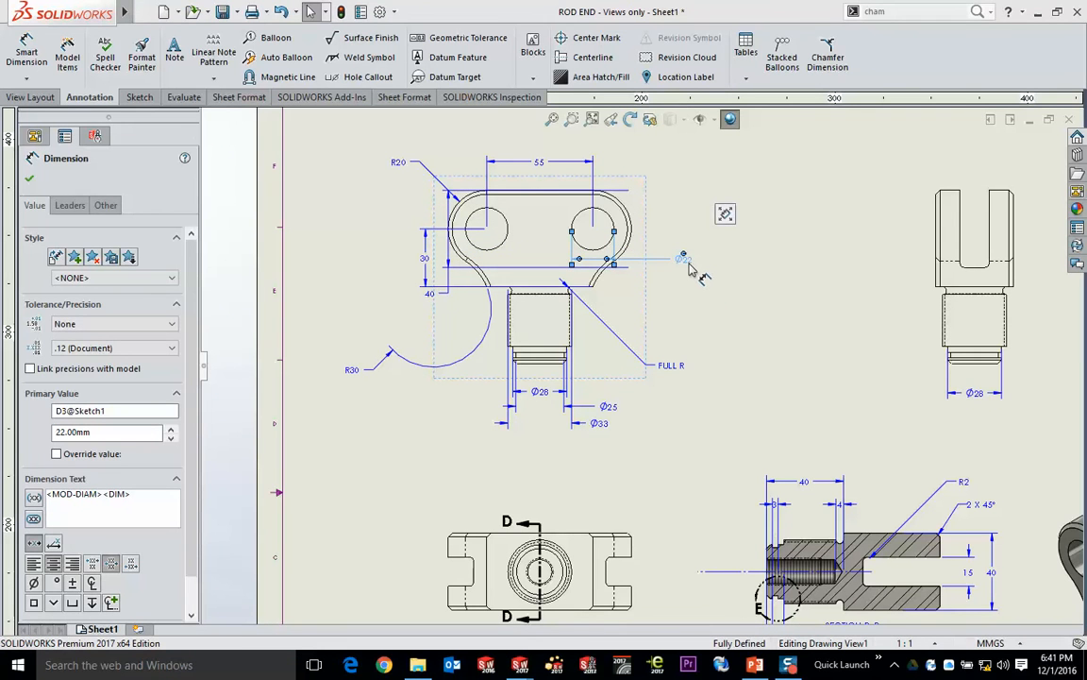
{"action": "left_click_drag", "start_coordinate": [427, 263], "coordinate": [618, 286]}
{"action": "left_click_drag", "start_coordinate": [665, 234], "coordinate": [430, 257]}
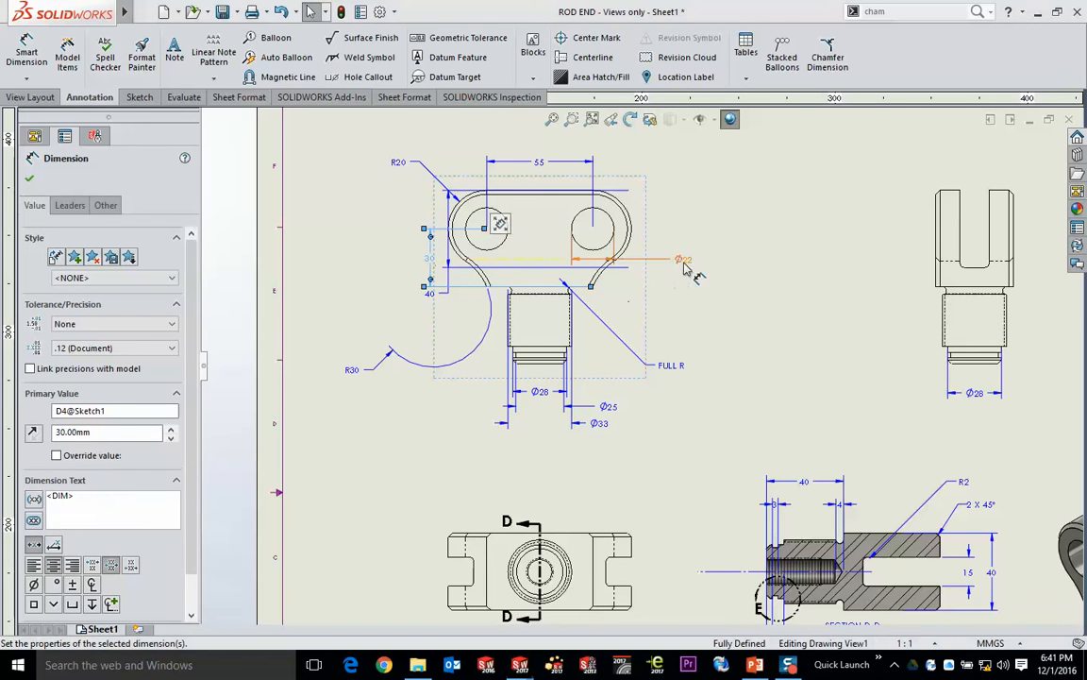
{"action": "left_click_drag", "start_coordinate": [683, 261], "coordinate": [683, 251]}
{"action": "left_click_drag", "start_coordinate": [437, 297], "coordinate": [666, 232]}
- Move the 40 mm shank length dimension from section view D-D to the front view, beside the shank
{"action": "left_click", "coordinate": [952, 437]}
{"action": "middle_click_drag", "start_coordinate": [952, 437], "coordinate": [861, 344]}
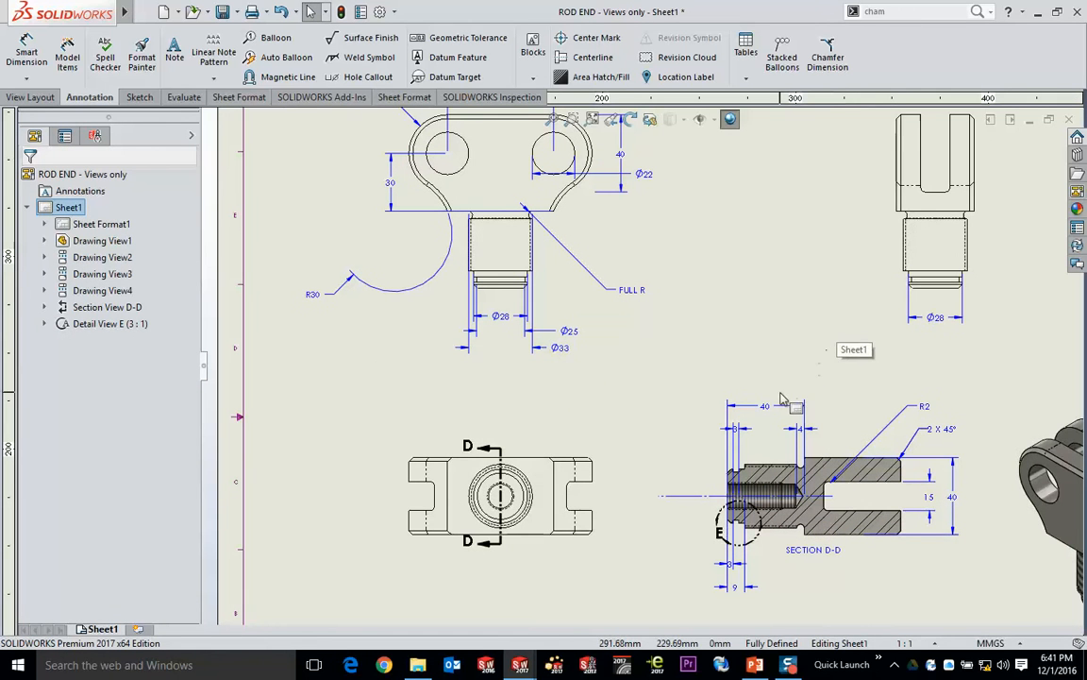
{"action": "left_click_drag", "start_coordinate": [767, 411], "coordinate": [543, 250], "text": "shift"}
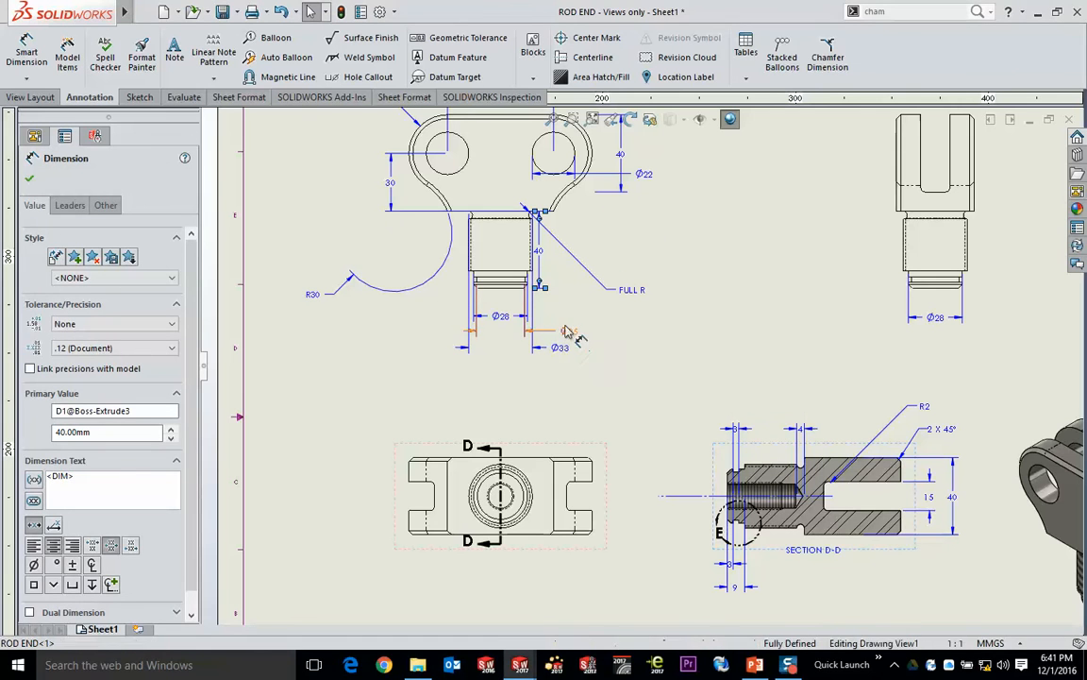
- Stack the Ø25 and Ø33 dimensions on each other at the shank's lower end and move the FULL R dimension closer to the shank
{"action": "left_click_drag", "start_coordinate": [566, 331], "coordinate": [526, 298]}
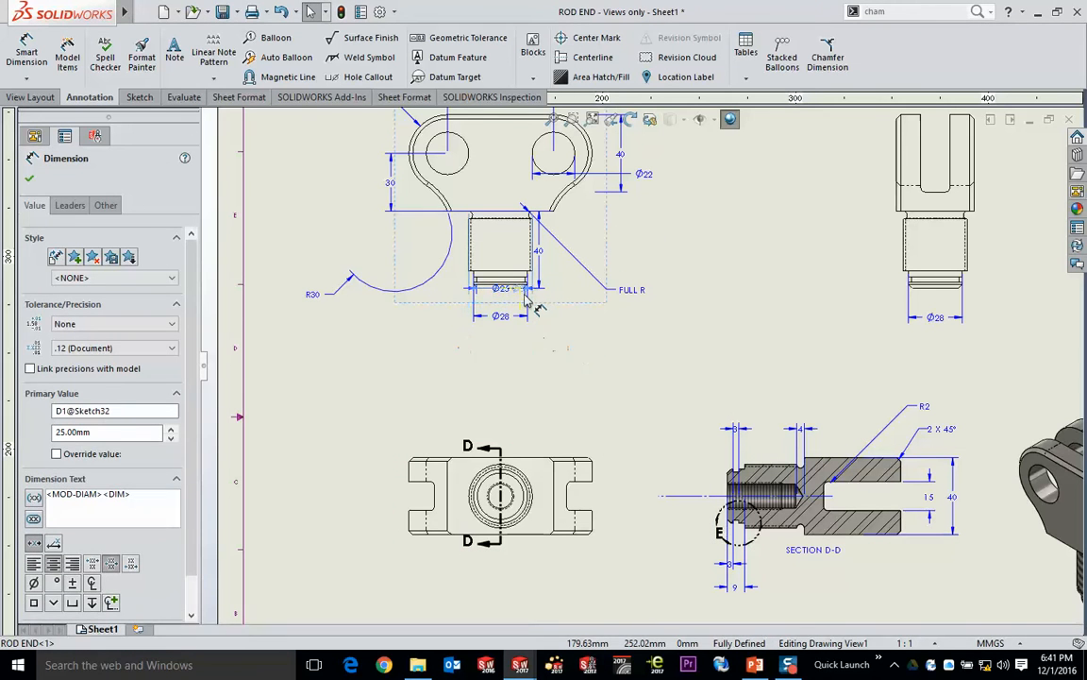
{"action": "left_click", "coordinate": [594, 328]}
{"action": "left_click", "coordinate": [635, 293]}
{"action": "left_click_drag", "start_coordinate": [635, 300], "coordinate": [593, 236]}
{"action": "left_click", "coordinate": [667, 268]}
{"action": "scroll", "coordinate": [510, 365], "scroll_direction": "down", "scroll_amount": 5}
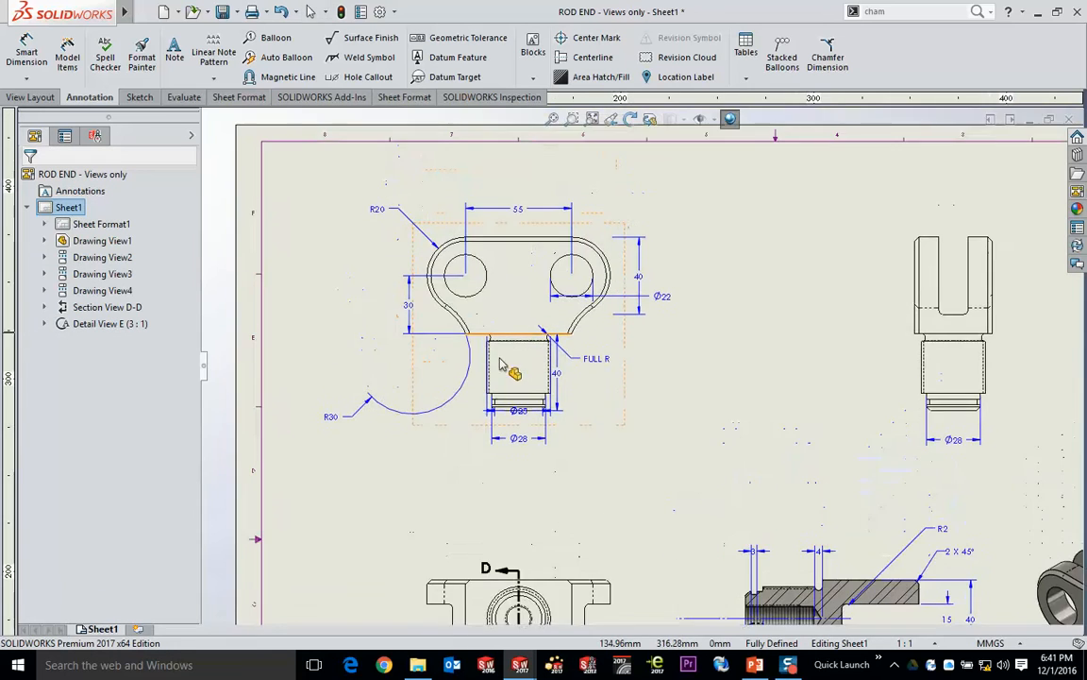
- Move the 30 mm dimension between the two holes and place the R30 dimension beside the fork's left fillet arc
{"action": "middle_click_drag", "start_coordinate": [594, 388], "coordinate": [666, 457]}
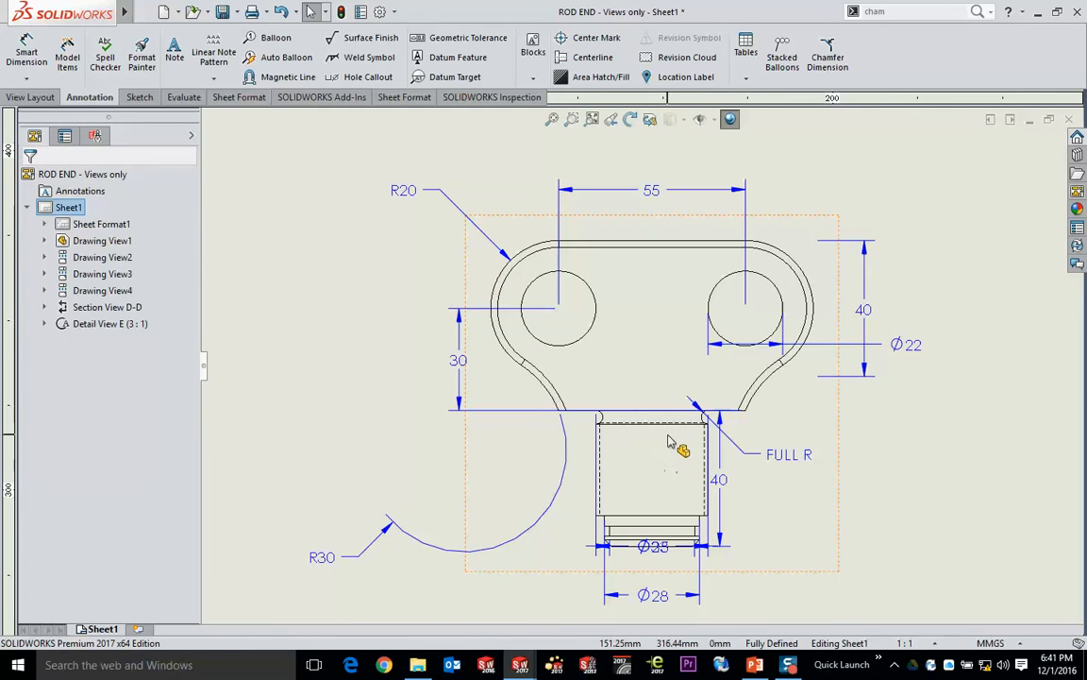
{"action": "left_click_drag", "start_coordinate": [451, 359], "coordinate": [651, 363]}
{"action": "left_click_drag", "start_coordinate": [324, 557], "coordinate": [456, 375]}
{"action": "left_click_drag", "start_coordinate": [271, 456], "coordinate": [257, 548]}
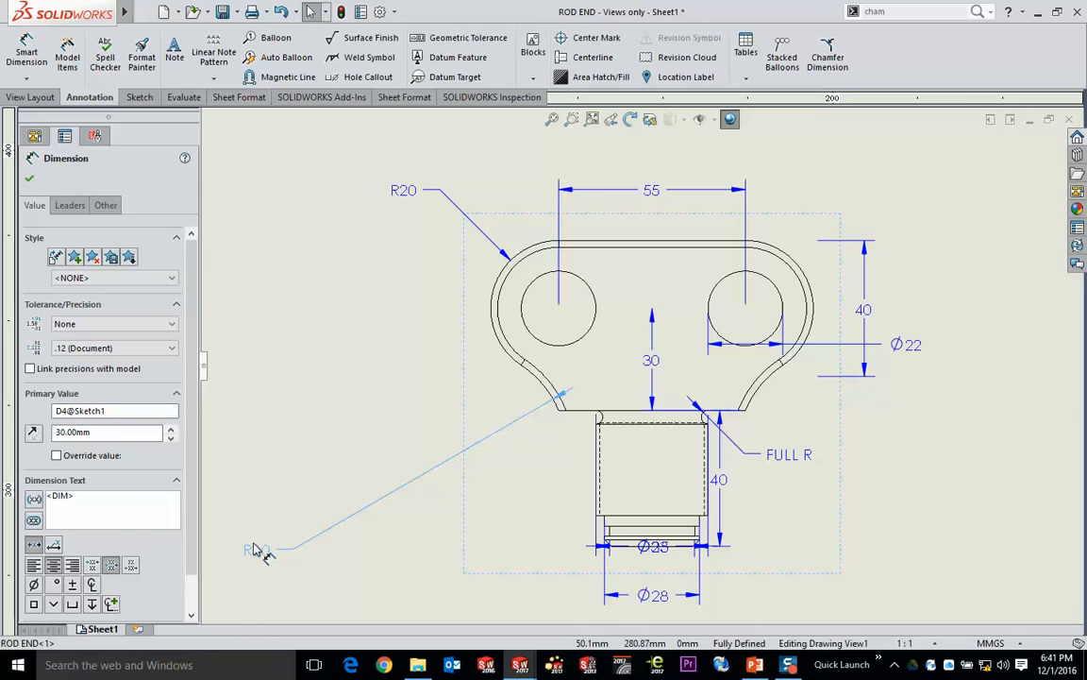
{"action": "left_click_drag", "start_coordinate": [257, 550], "coordinate": [508, 413]}
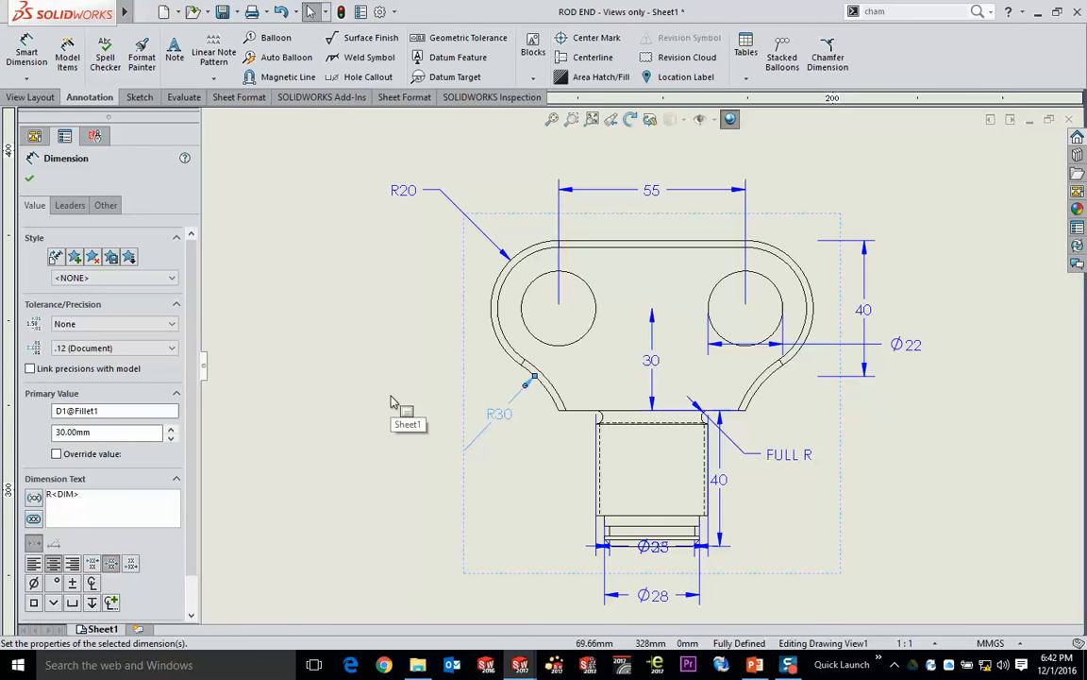
- Flip the R30 dimension's arrow to the inner side of the fillet arc and back again
{"action": "left_click", "coordinate": [526, 386]}
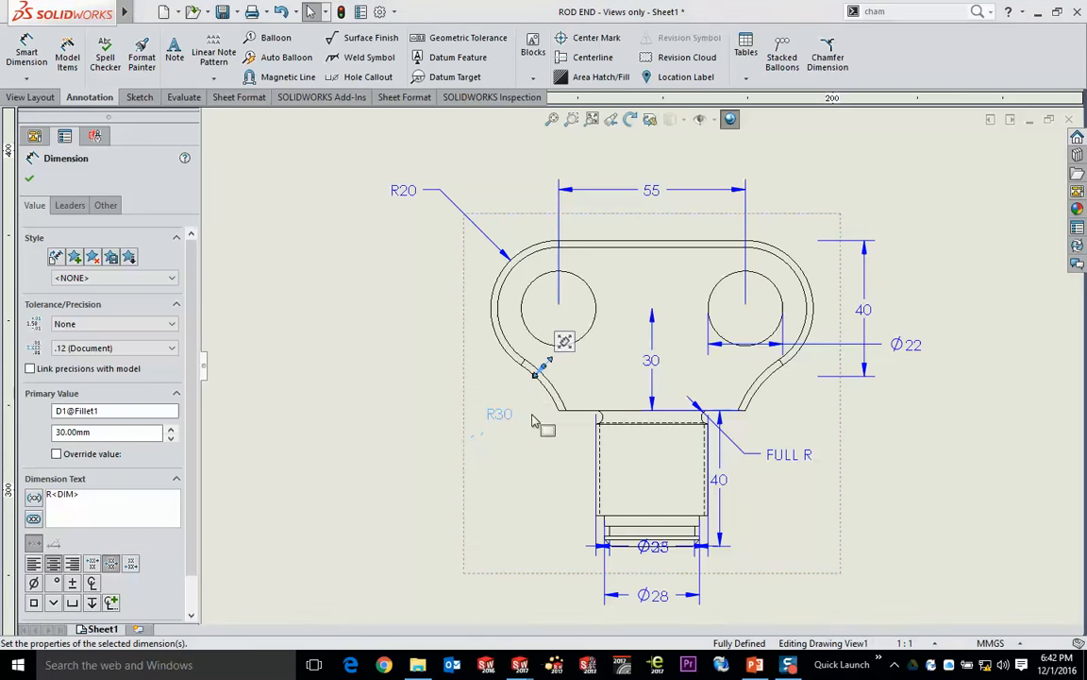
{"action": "scroll", "coordinate": [557, 385], "scroll_direction": "down", "scroll_amount": 5}
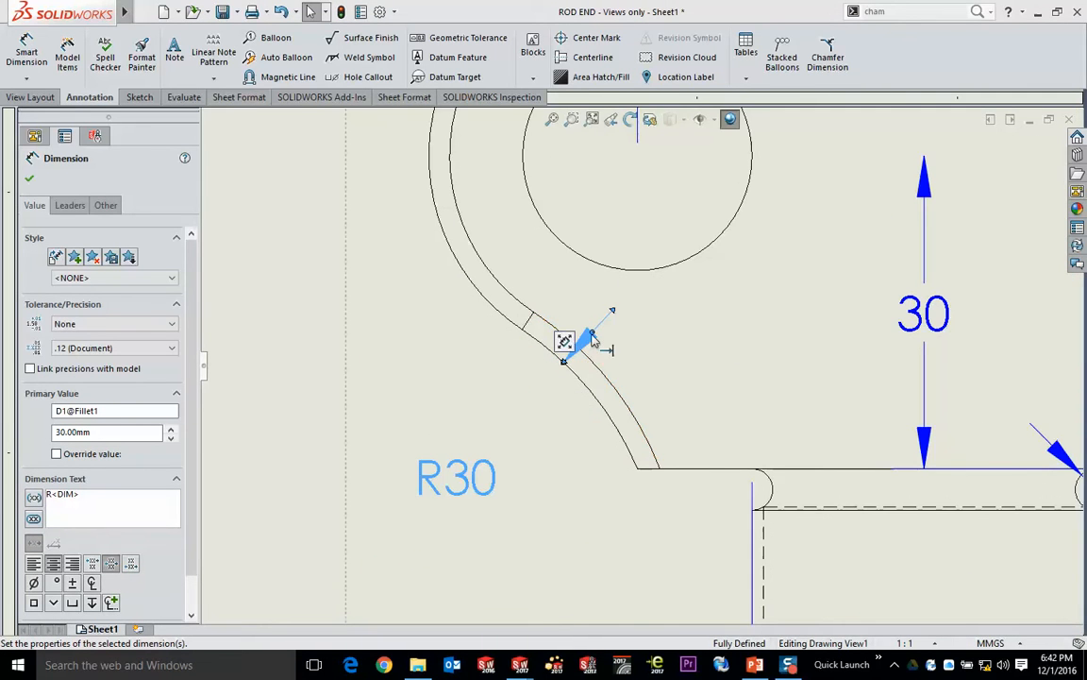
{"action": "scroll", "coordinate": [592, 342], "scroll_direction": "up", "scroll_amount": 5}
{"action": "left_click", "coordinate": [399, 359]}
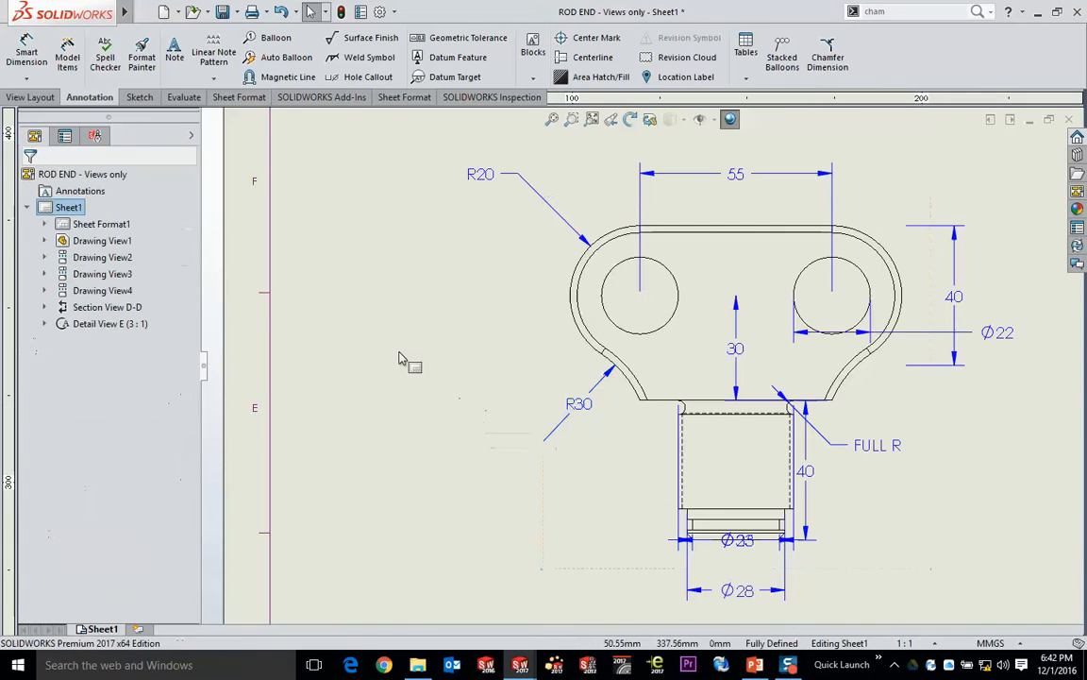
- Flip the arrows of the 55 mm hole spacing dimension outside its extension lines and back inside
{"action": "scroll", "coordinate": [801, 170], "scroll_direction": "down", "scroll_amount": 4}
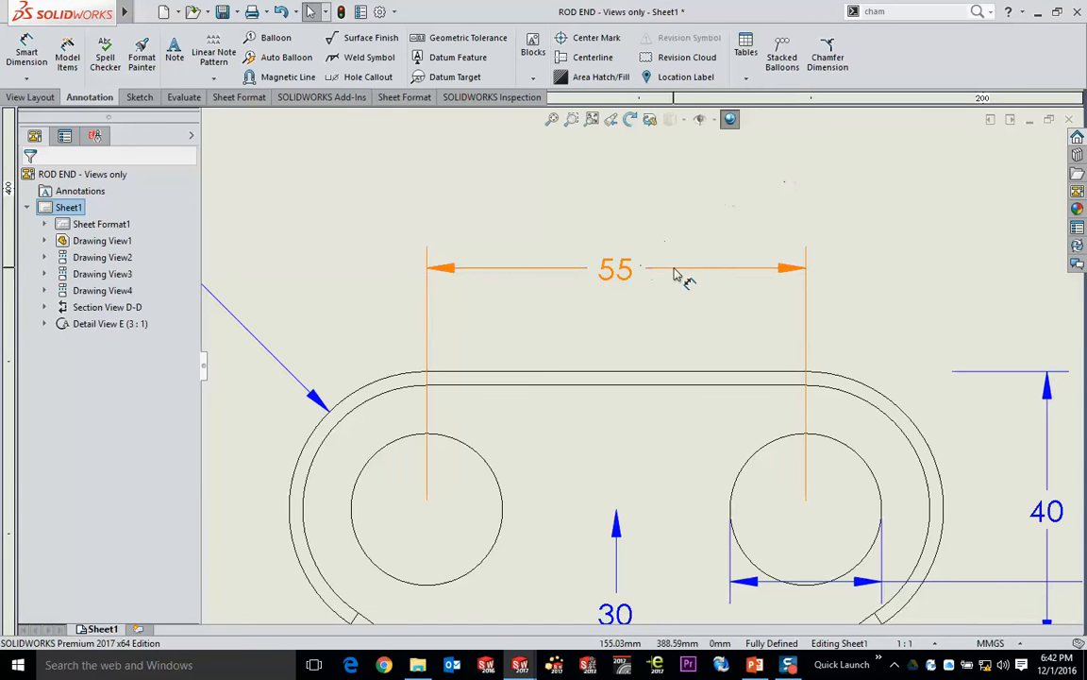
{"action": "left_click", "coordinate": [674, 274]}
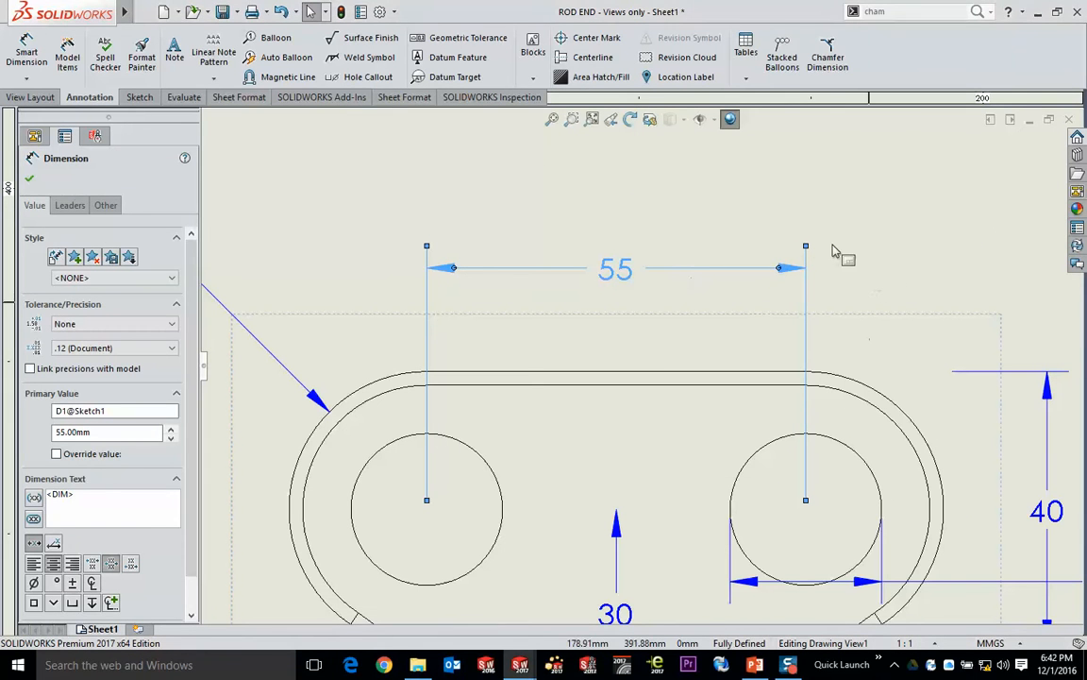
{"action": "left_click", "coordinate": [780, 269]}
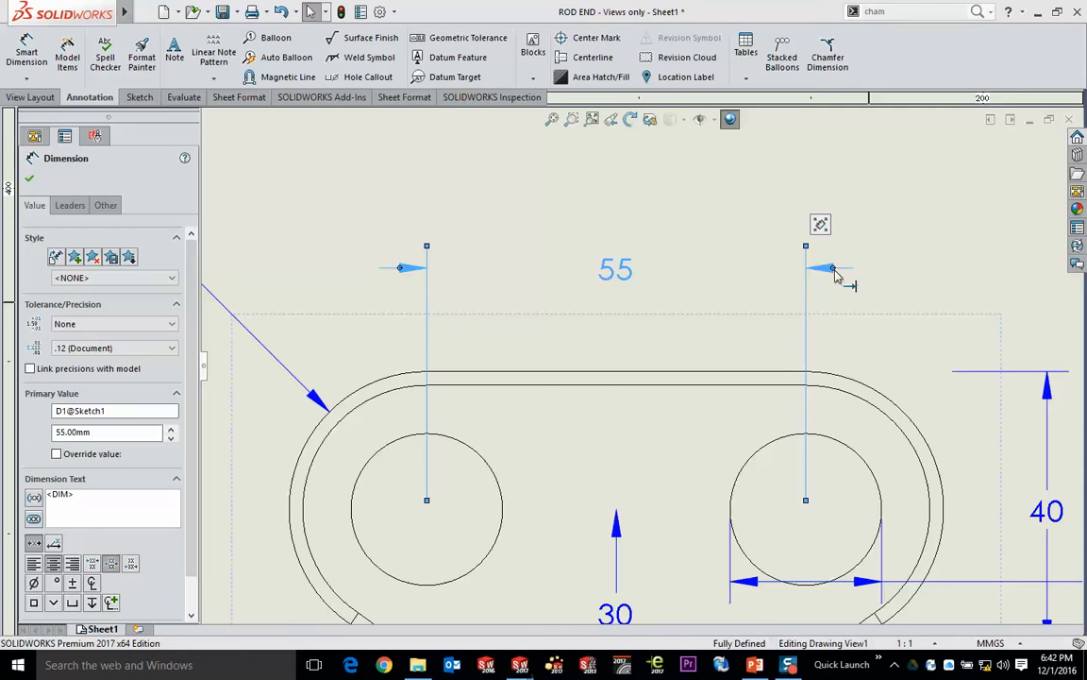
{"action": "left_click", "coordinate": [832, 270]}
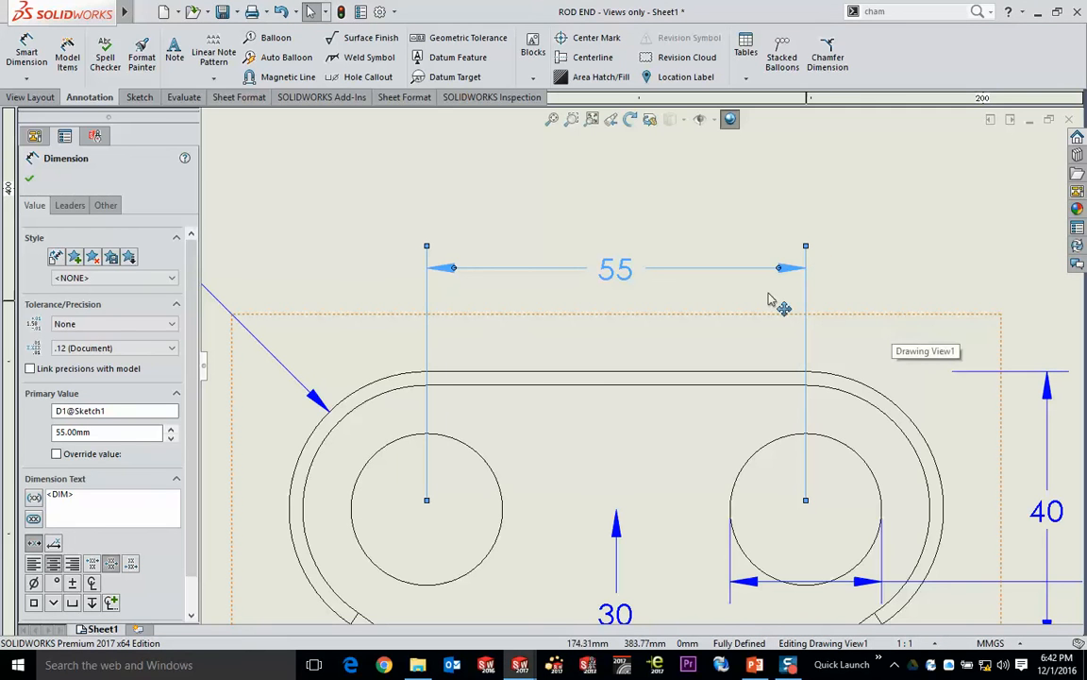
- Reposition the front view dimensions: 55 mm higher above the fork, 40 mm closer to its right side, and 30 mm outside the right side
{"action": "left_click_drag", "start_coordinate": [623, 274], "coordinate": [533, 230]}
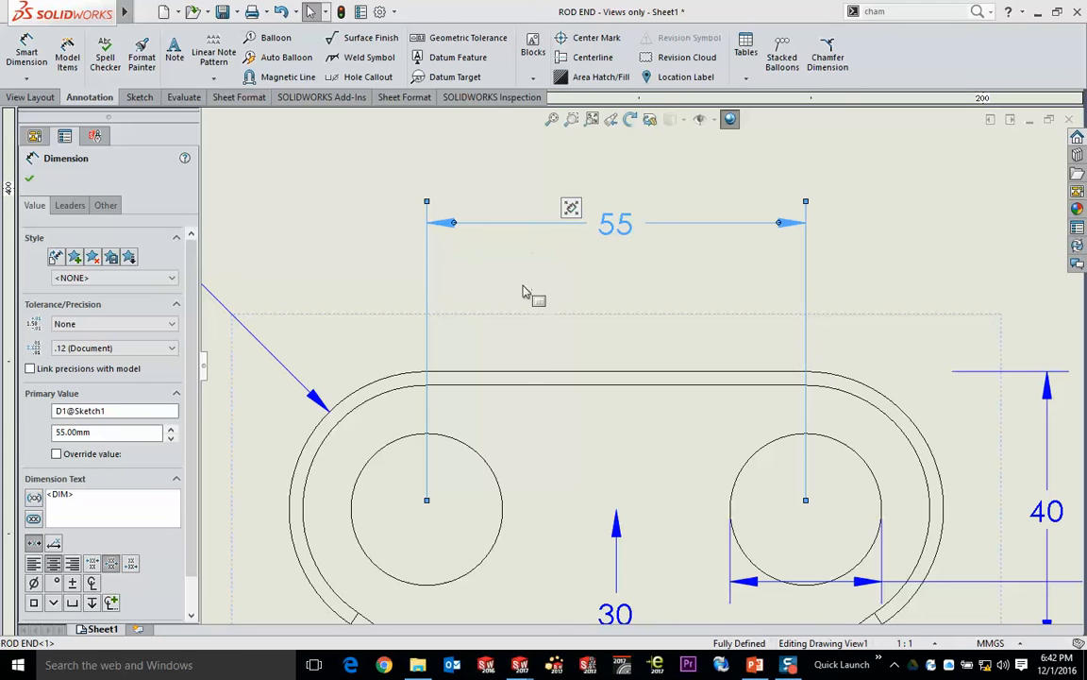
{"action": "mouse_move", "coordinate": [609, 248]}
{"action": "left_mouse_down"}
{"action": "mouse_move", "coordinate": [363, 241]}
{"action": "mouse_move", "coordinate": [620, 228]}
{"action": "left_mouse_up"}
{"action": "middle_click_drag", "start_coordinate": [773, 250], "coordinate": [494, 221]}
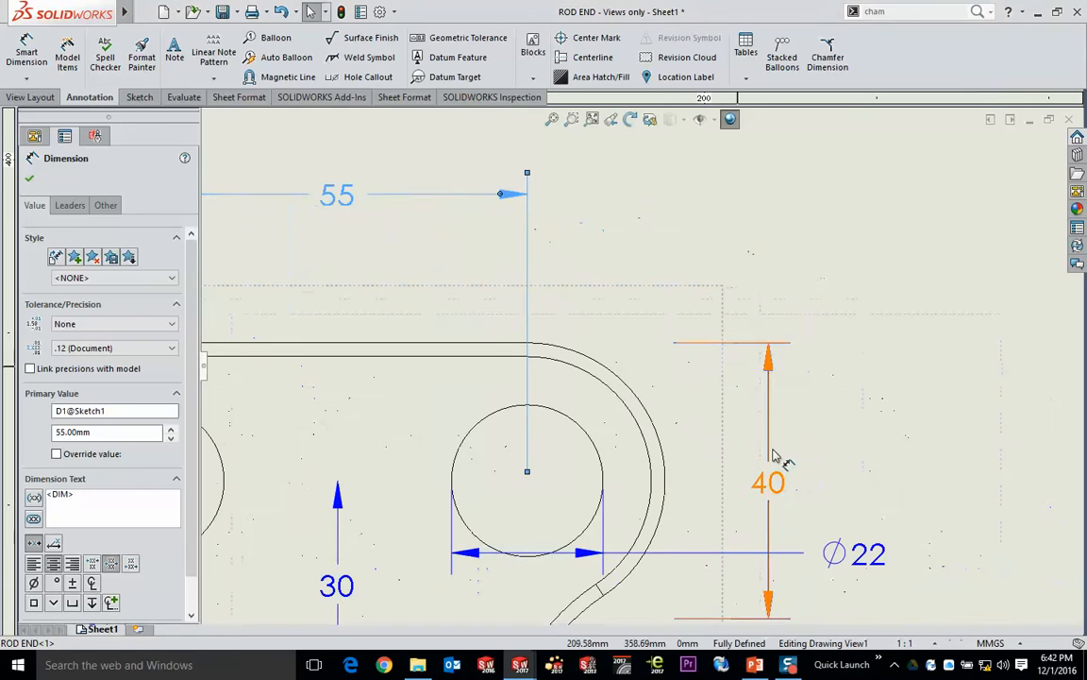
{"action": "mouse_move", "coordinate": [770, 478]}
{"action": "left_mouse_down"}
{"action": "mouse_move", "coordinate": [802, 294]}
{"action": "mouse_move", "coordinate": [822, 242]}
{"action": "mouse_move", "coordinate": [854, 247]}
{"action": "mouse_move", "coordinate": [794, 244]}
{"action": "mouse_move", "coordinate": [773, 463]}
{"action": "left_mouse_up"}
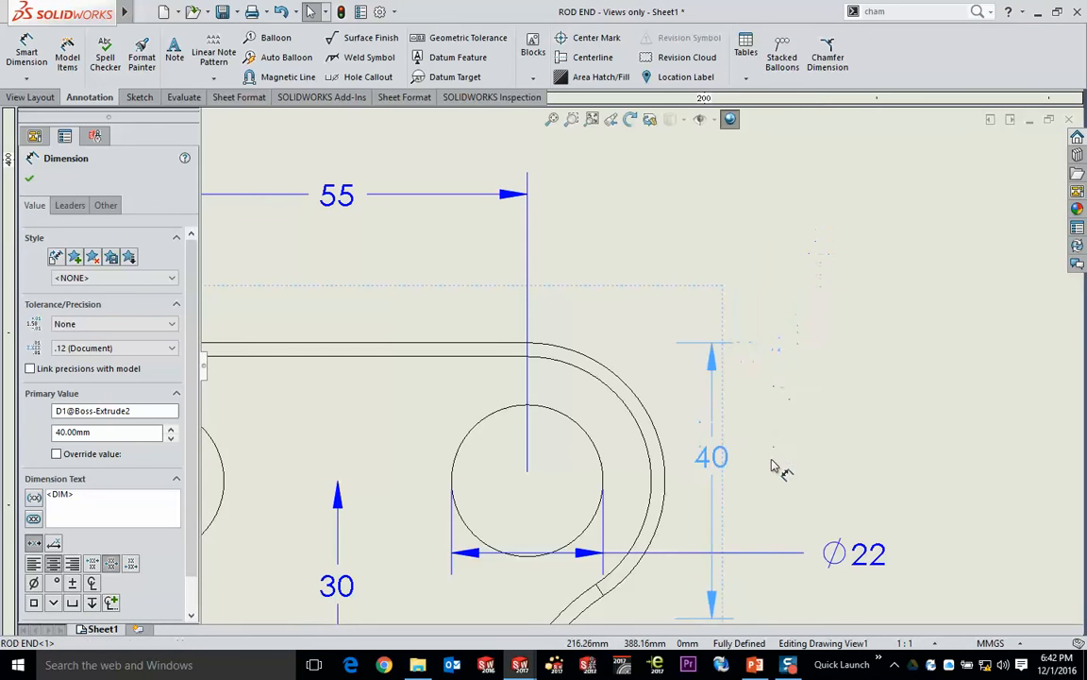
{"action": "scroll", "coordinate": [772, 465], "scroll_direction": "up", "scroll_amount": 5}
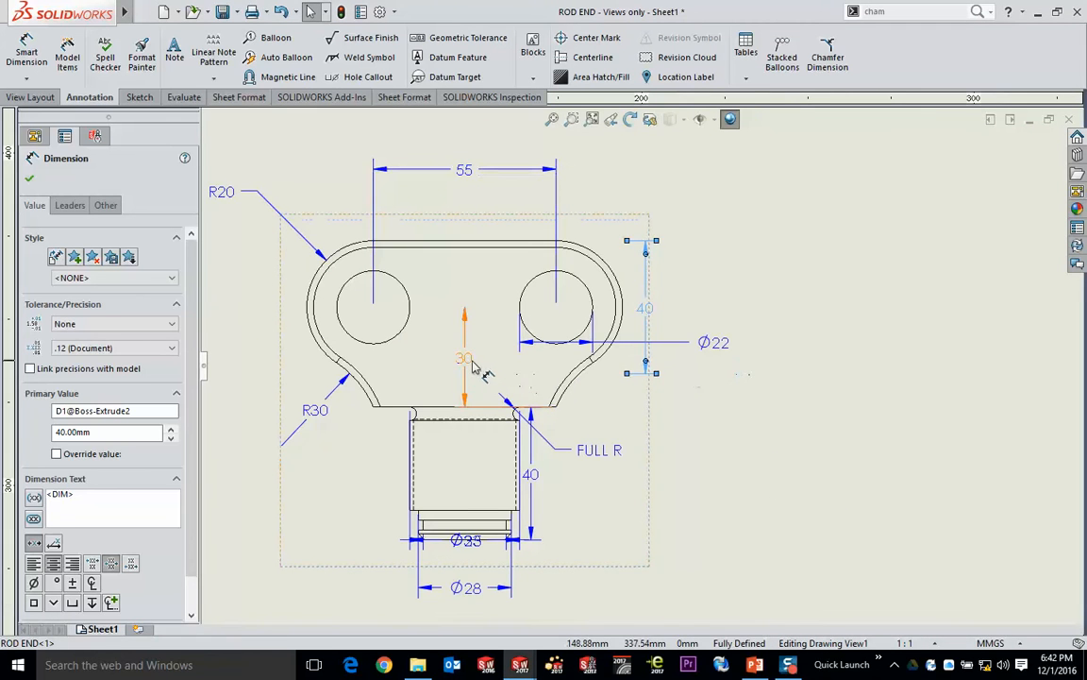
{"action": "left_click_drag", "start_coordinate": [471, 362], "coordinate": [693, 359]}
- Auto arrange the overlapping Ø25, Ø28 and Ø33 shank dimensions together below the front view
{"action": "scroll", "coordinate": [497, 570], "scroll_direction": "down", "scroll_amount": 3}
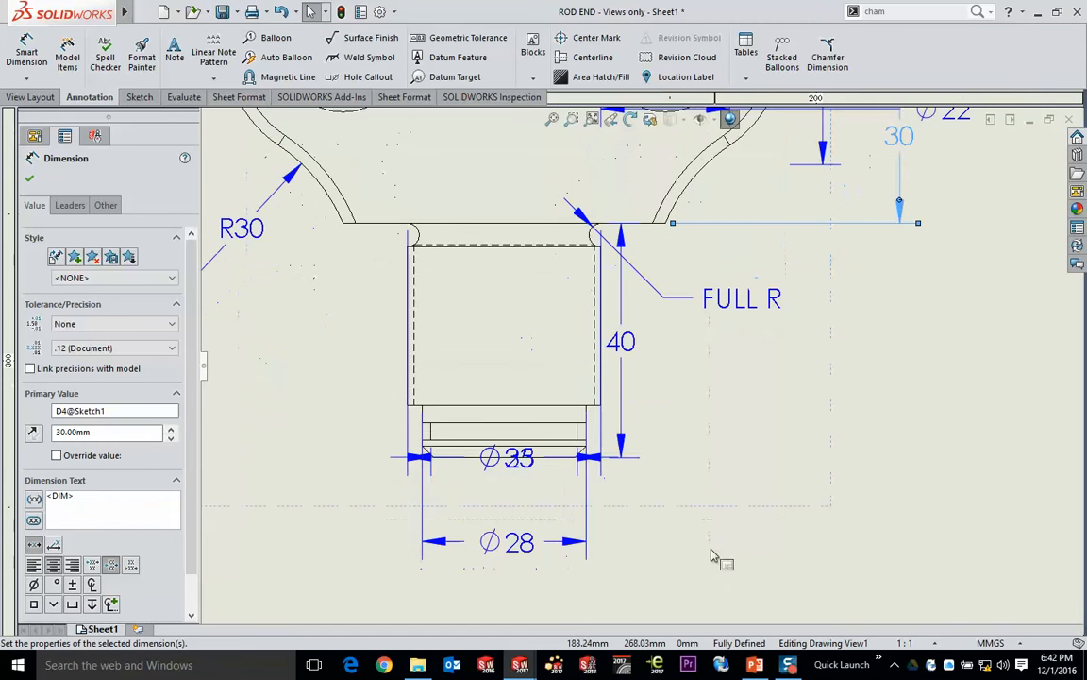
{"action": "mouse_move", "coordinate": [713, 557]}
{"action": "middle_mouse_down"}
{"action": "mouse_move", "coordinate": [748, 487]}
{"action": "mouse_move", "coordinate": [778, 512]}
{"action": "middle_mouse_up"}
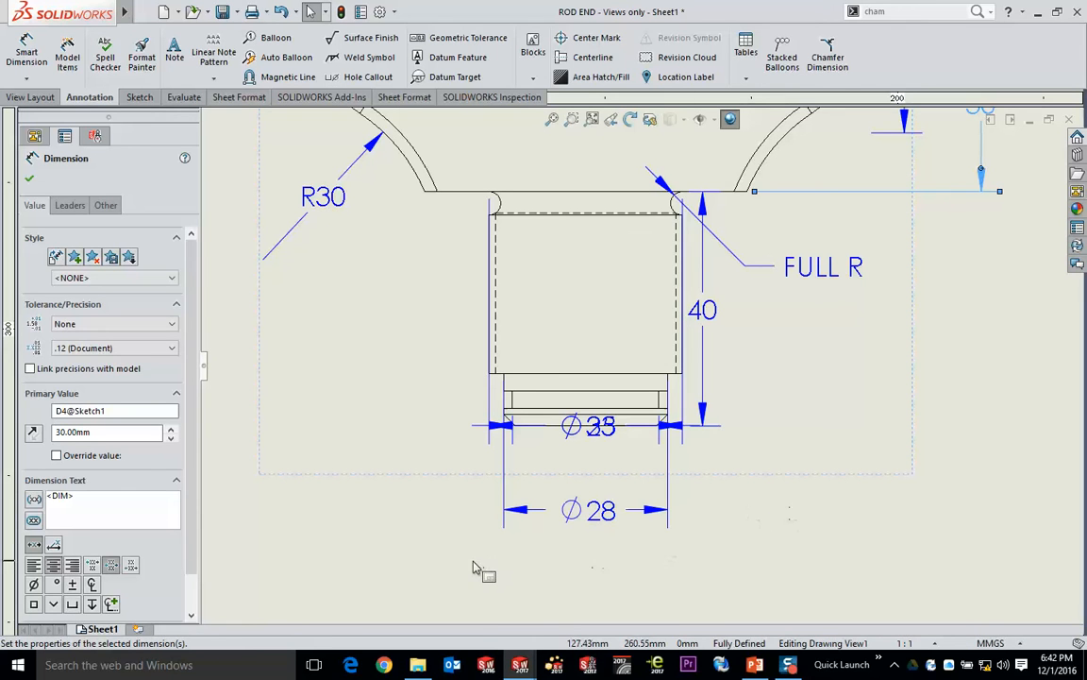
{"action": "left_click_drag", "start_coordinate": [472, 559], "coordinate": [727, 379]}
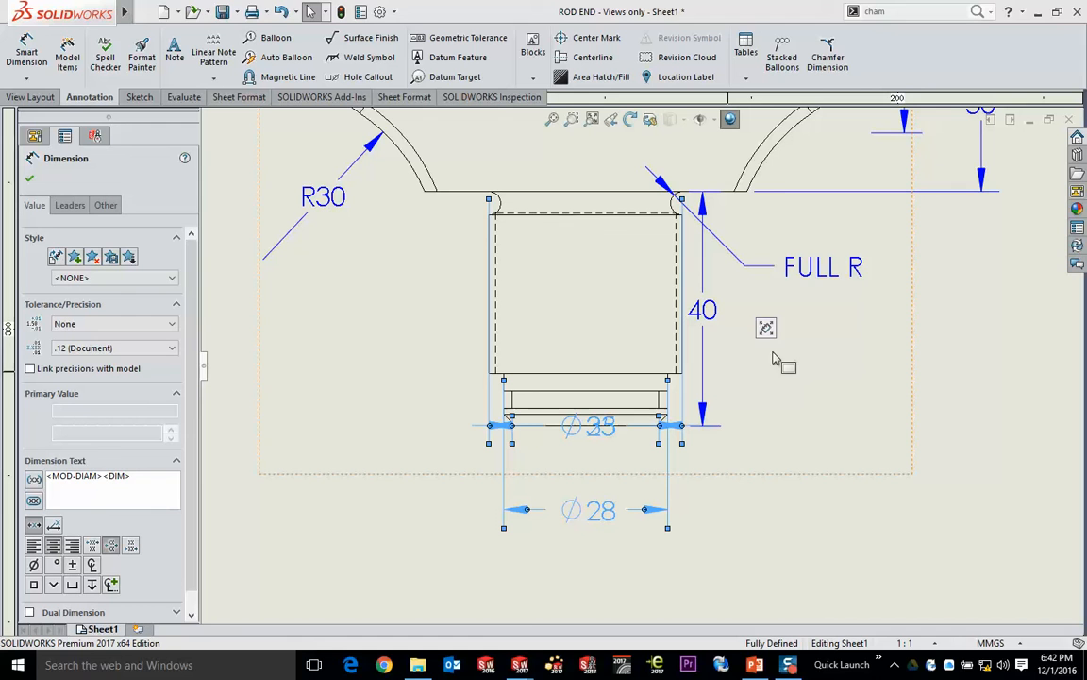
{"action": "mouse_move", "coordinate": [767, 330]}
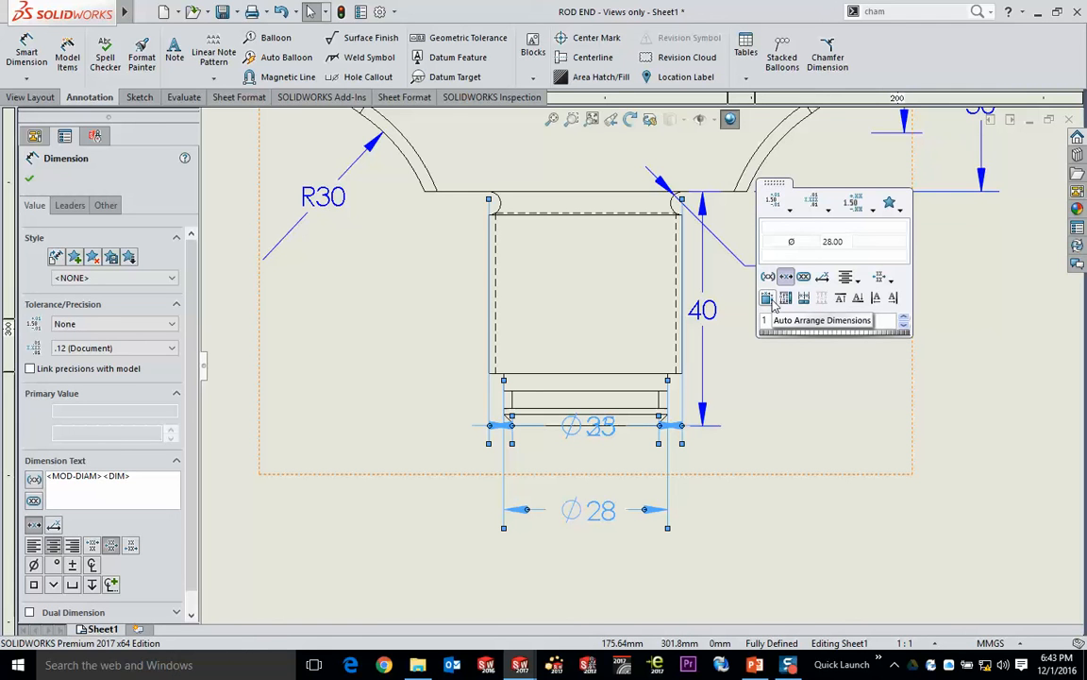
{"action": "left_click", "coordinate": [768, 298]}
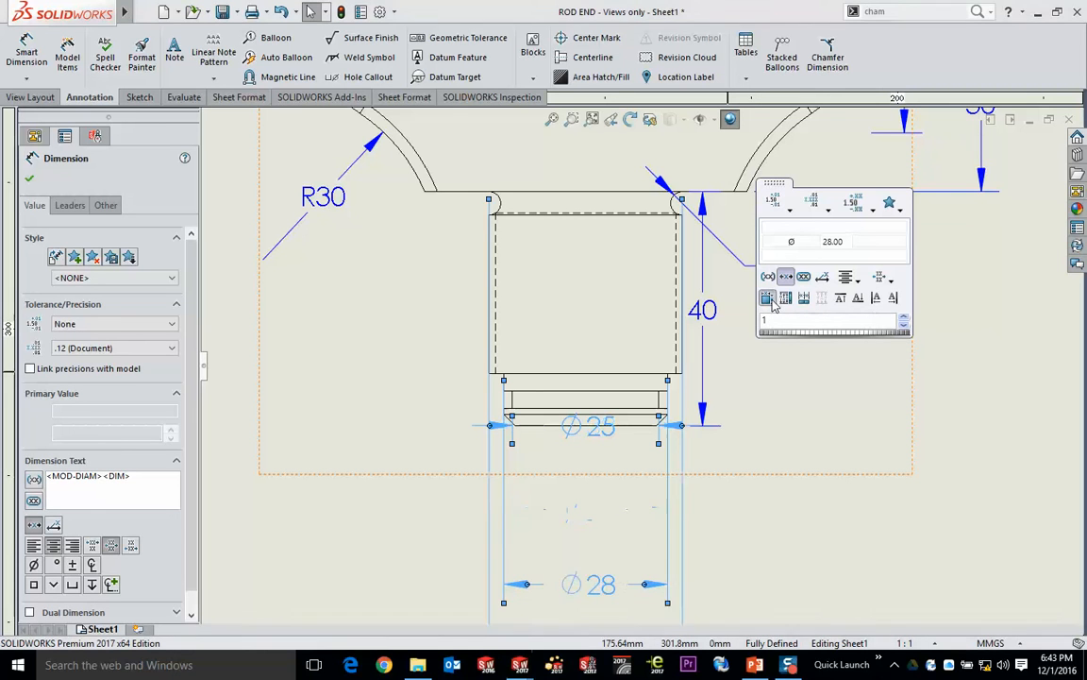
{"action": "mouse_move", "coordinate": [805, 436]}
{"action": "middle_mouse_down"}
{"action": "mouse_move", "coordinate": [704, 347]}
{"action": "mouse_move", "coordinate": [745, 311]}
{"action": "middle_mouse_up"}
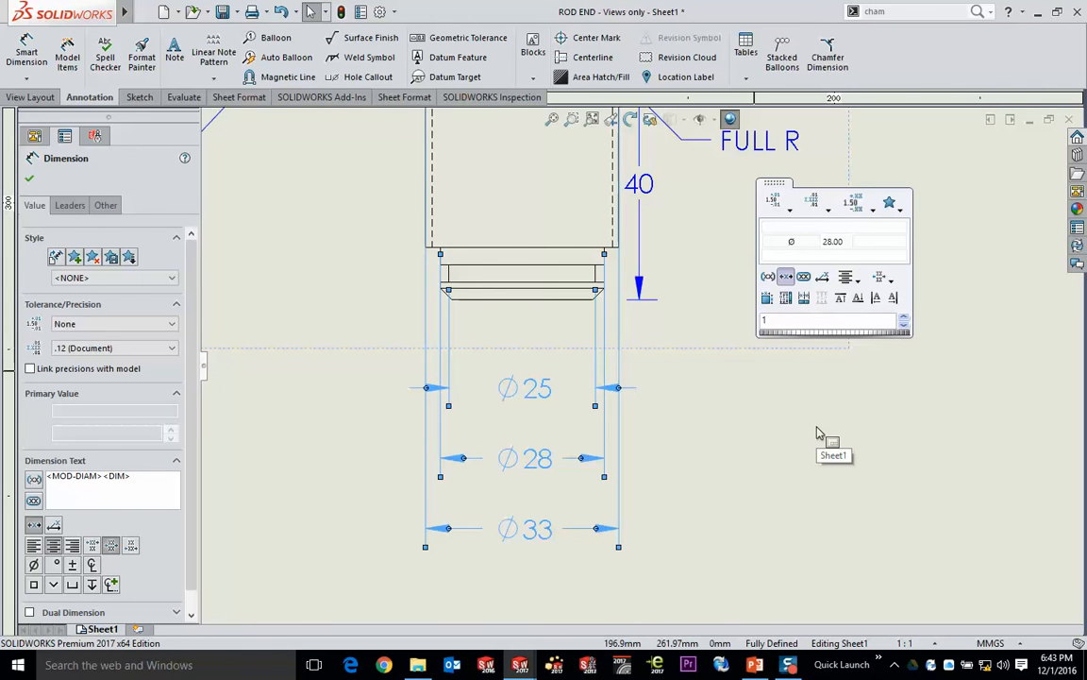
- Move the Ø22, 55 mm, 30 mm and 40 mm dimensions onto the fork outline in the front view
{"action": "scroll", "coordinate": [672, 409], "scroll_direction": "up", "scroll_amount": 2}
{"action": "middle_click_drag", "start_coordinate": [846, 476], "coordinate": [529, 213]}
{"action": "mouse_move", "coordinate": [554, 293]}
{"action": "middle_mouse_down"}
{"action": "mouse_move", "coordinate": [280, 318]}
{"action": "mouse_move", "coordinate": [267, 328]}
{"action": "middle_mouse_up"}
{"action": "scroll", "coordinate": [491, 310], "scroll_direction": "up", "scroll_amount": 1}
{"action": "middle_click_drag", "start_coordinate": [531, 227], "coordinate": [575, 428]}
{"action": "mouse_move", "coordinate": [557, 349]}
{"action": "middle_mouse_down"}
{"action": "mouse_move", "coordinate": [596, 518]}
{"action": "mouse_move", "coordinate": [772, 503]}
{"action": "mouse_move", "coordinate": [849, 429]}
{"action": "middle_mouse_up"}
{"action": "left_click_drag", "start_coordinate": [685, 359], "coordinate": [380, 304]}
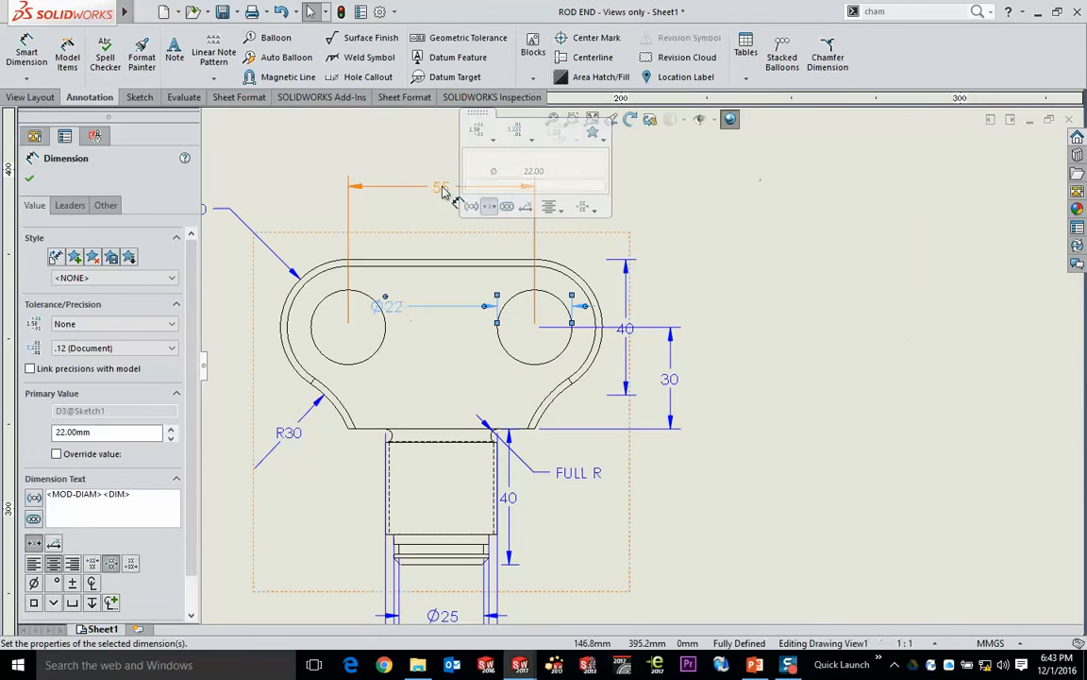
{"action": "left_click_drag", "start_coordinate": [442, 190], "coordinate": [442, 355]}
{"action": "left_click_drag", "start_coordinate": [670, 378], "coordinate": [479, 378]}
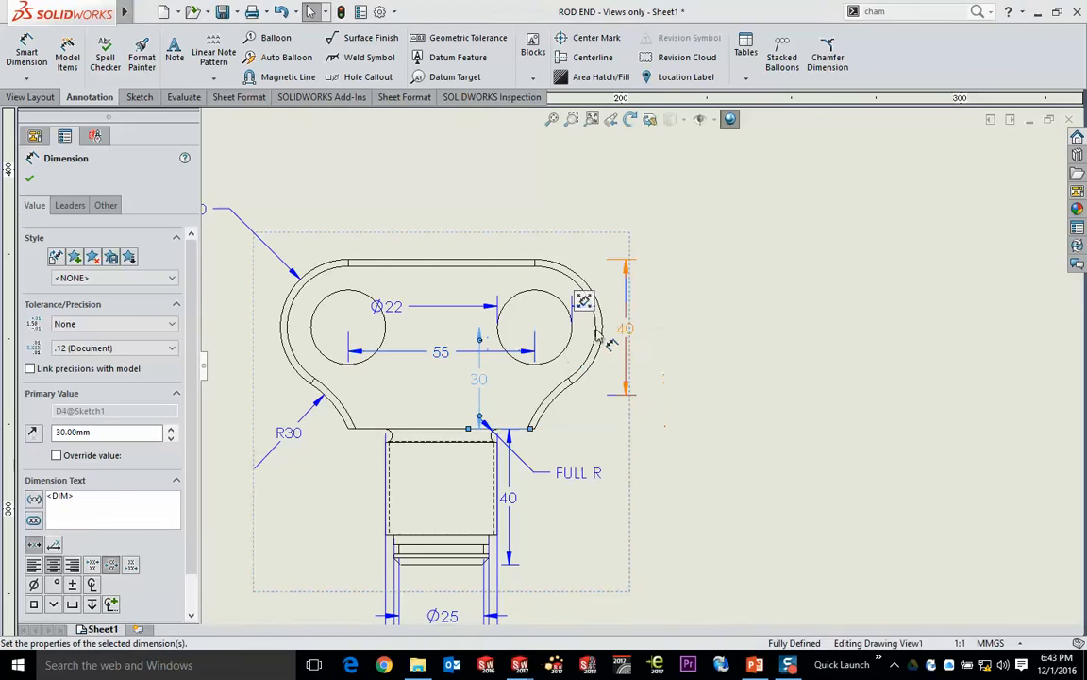
{"action": "left_click_drag", "start_coordinate": [611, 343], "coordinate": [495, 341]}
- Auto arrange the fork and shank length dimensions around the front view together, including the 55 mm, Ø22, R30 and FULL R dimensions
{"action": "left_click", "coordinate": [741, 176]}
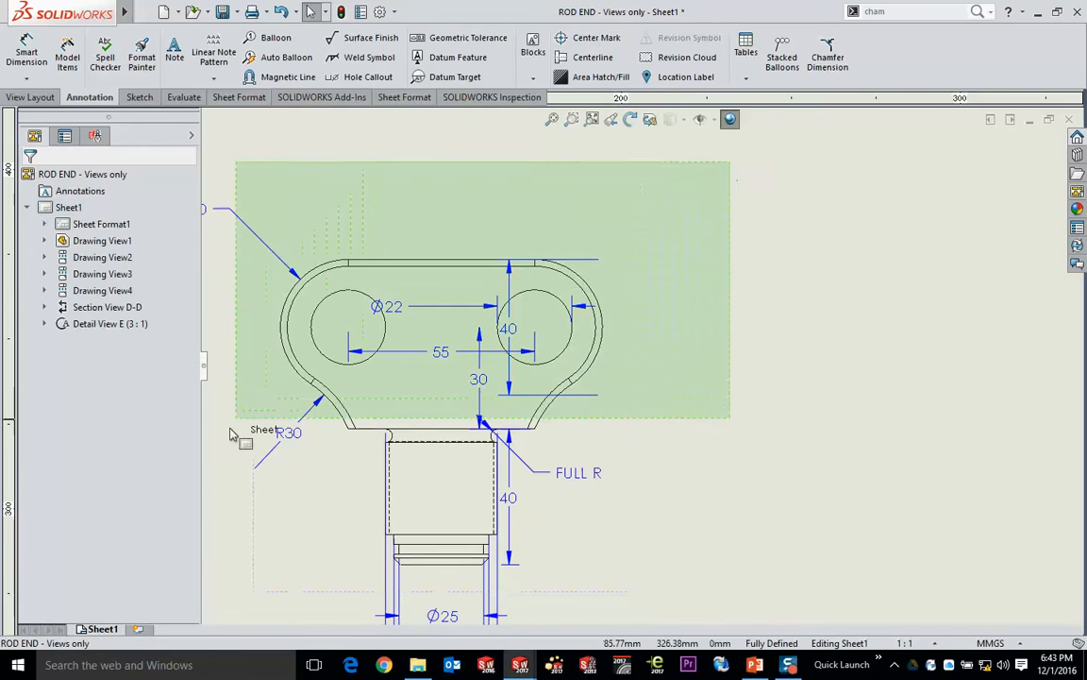
{"action": "left_click_drag", "start_coordinate": [231, 429], "coordinate": [211, 500]}
{"action": "mouse_move", "coordinate": [260, 455]}
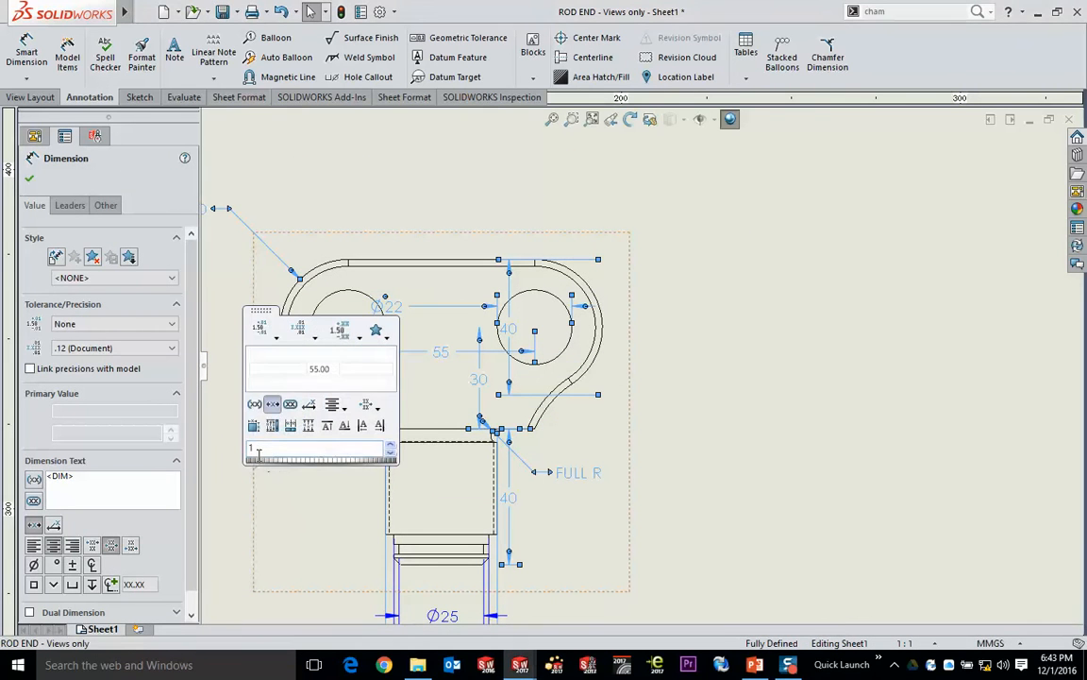
{"action": "left_click", "coordinate": [254, 426]}
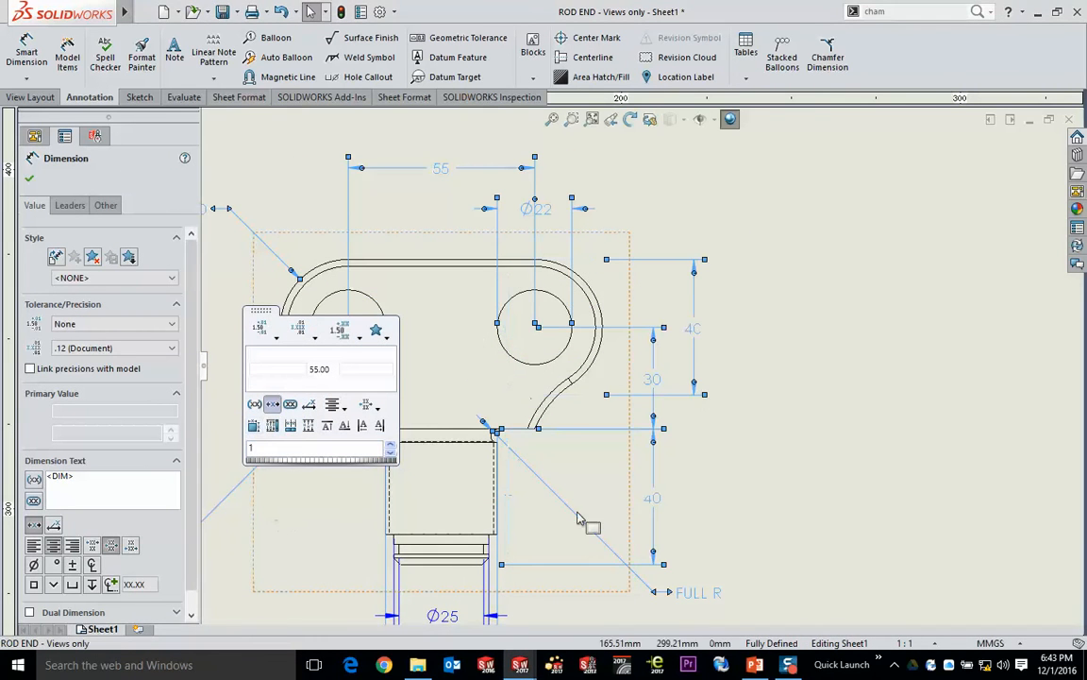
{"action": "left_click", "coordinate": [794, 404]}
{"action": "scroll", "coordinate": [760, 402], "scroll_direction": "up", "scroll_amount": 2}
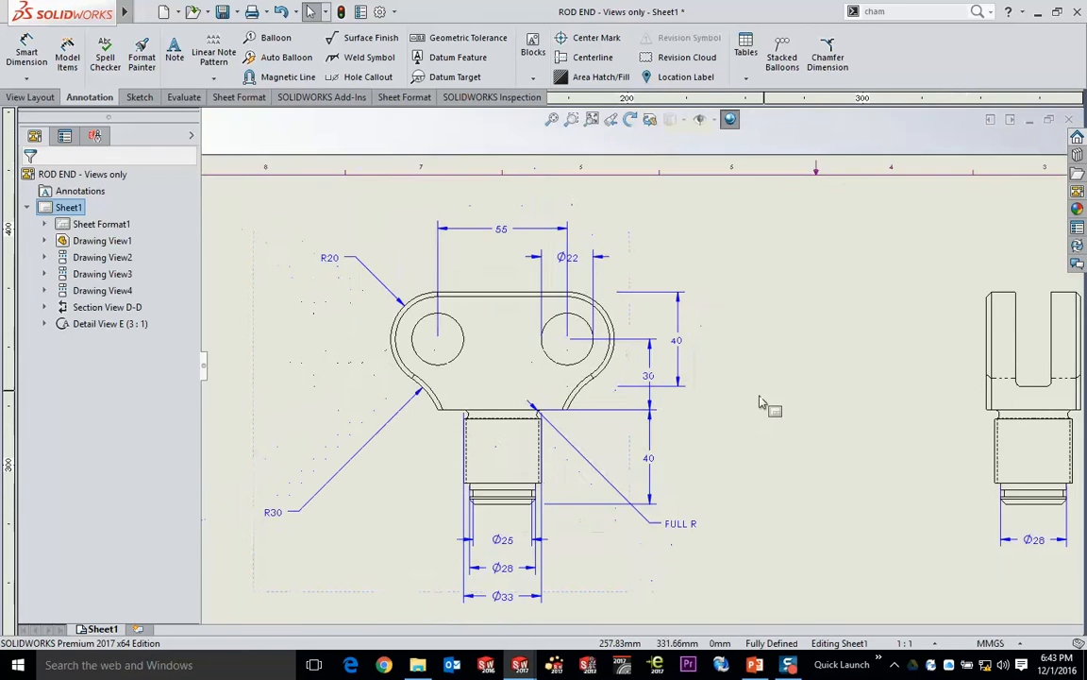
{"action": "mouse_move", "coordinate": [763, 402]}
{"action": "middle_mouse_down"}
{"action": "mouse_move", "coordinate": [757, 376]}
{"action": "mouse_move", "coordinate": [766, 383]}
{"action": "middle_mouse_up"}
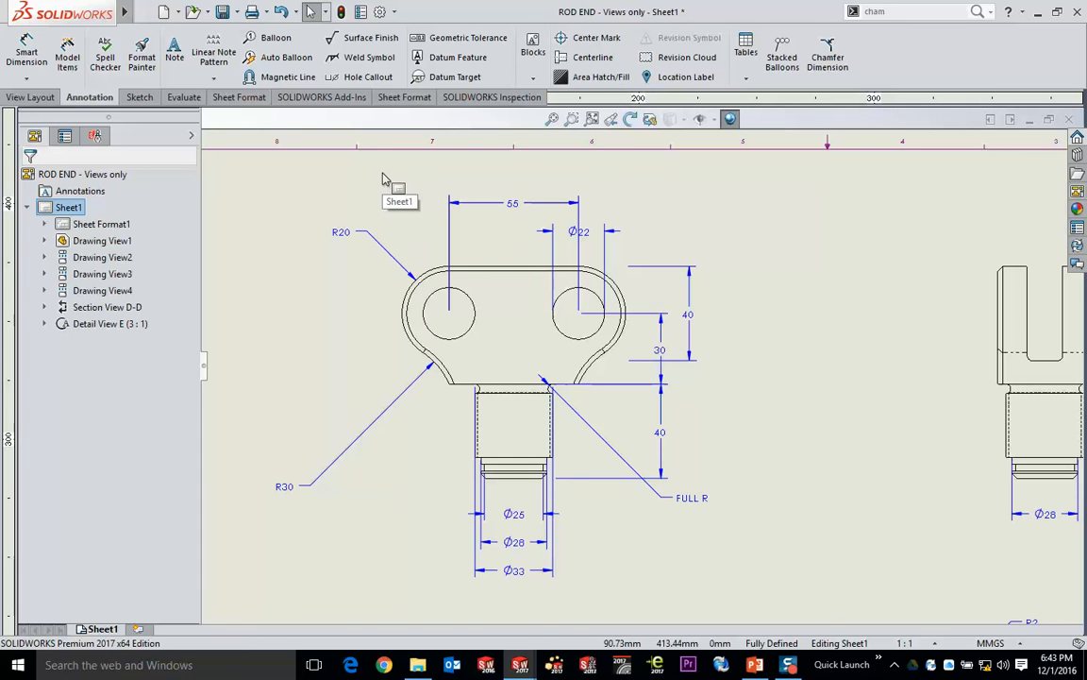
{"action": "mouse_move", "coordinate": [82, 15]}
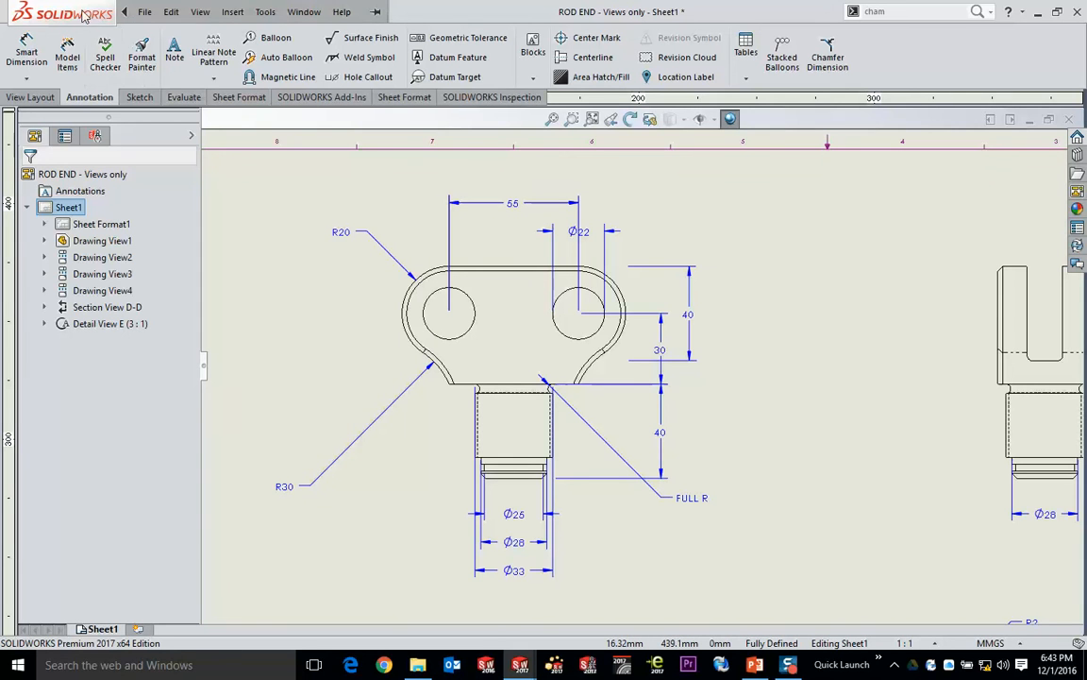
- Open the document properties and look through the available overall drafting standards, keeping ANSI-MODIFIED
{"action": "left_click", "coordinate": [264, 13]}
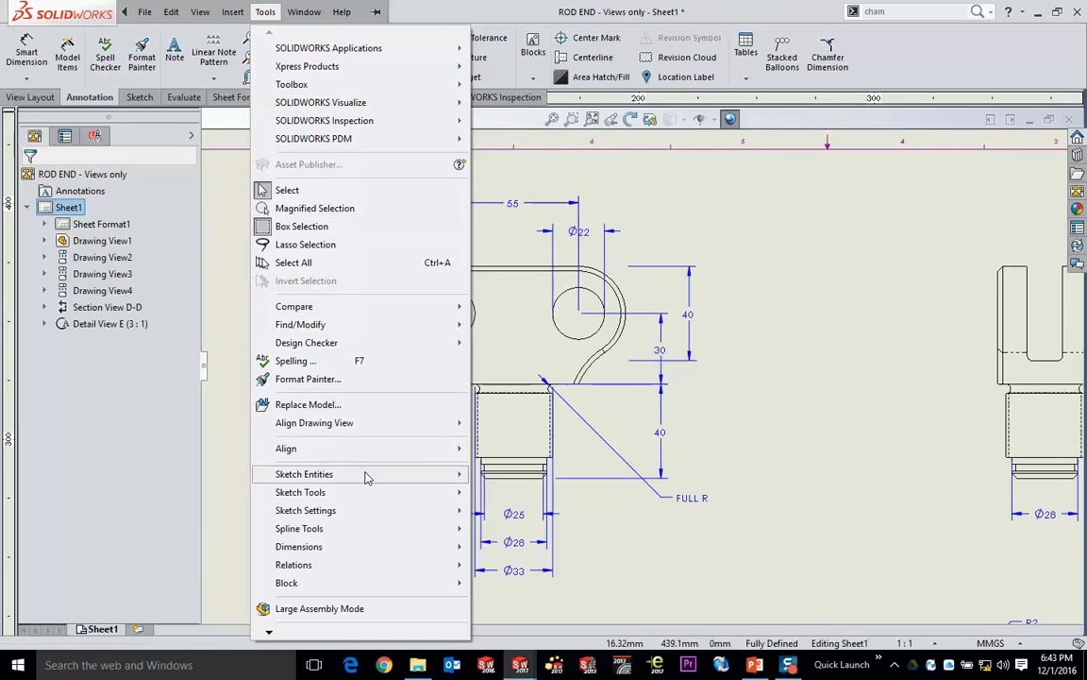
{"action": "mouse_move", "coordinate": [303, 637]}
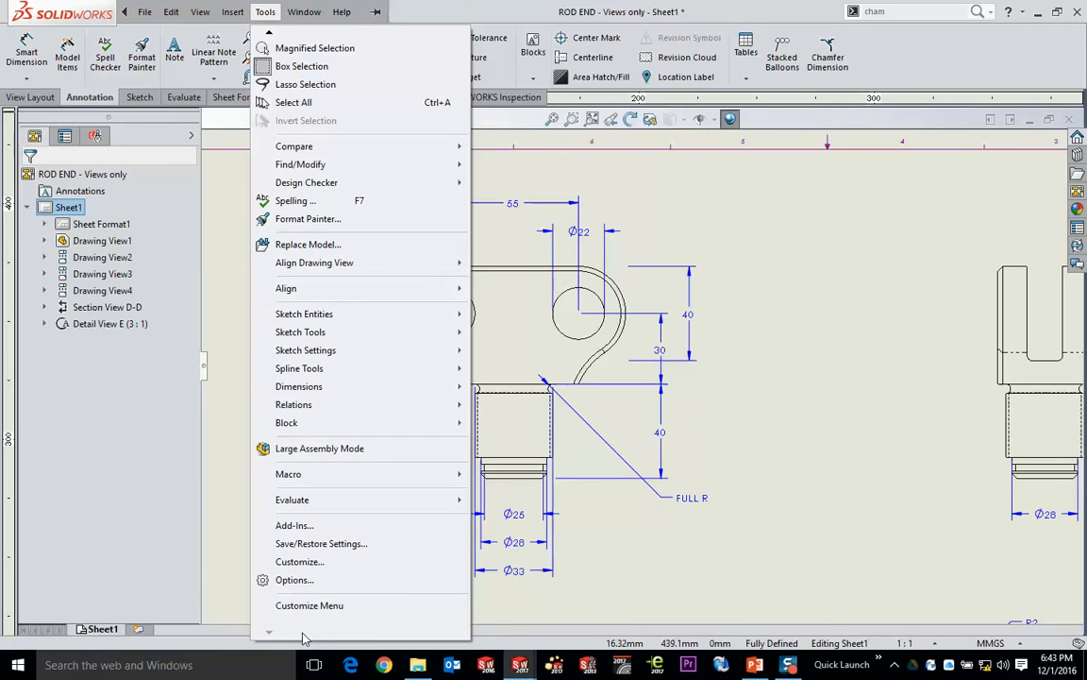
{"action": "left_click", "coordinate": [517, 101]}
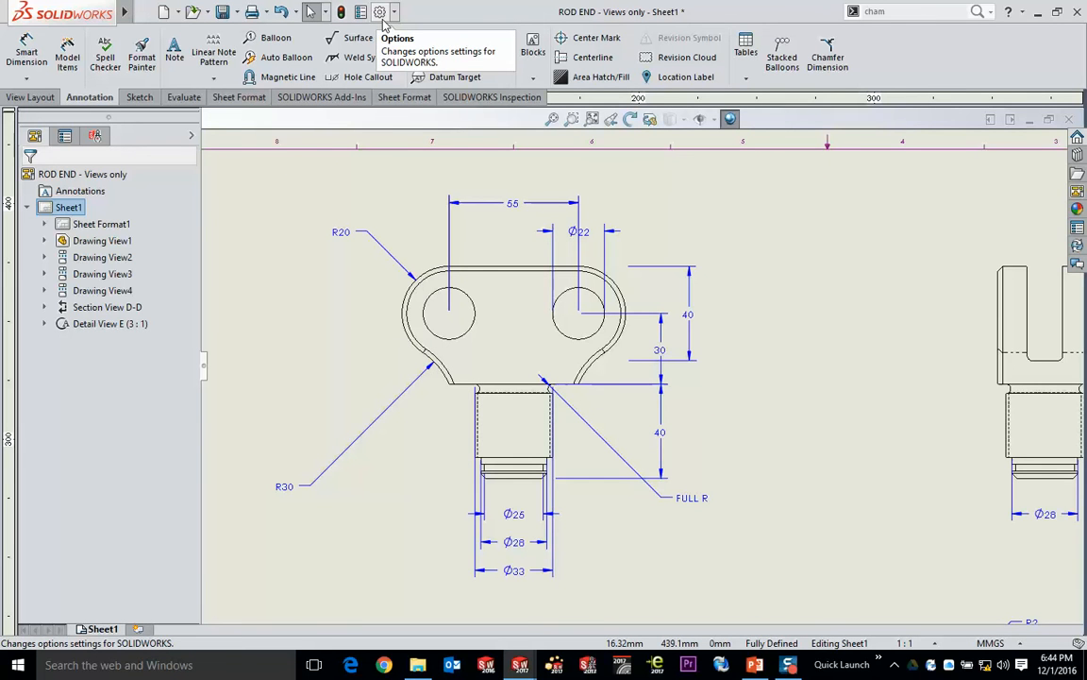
{"action": "left_click", "coordinate": [381, 13]}
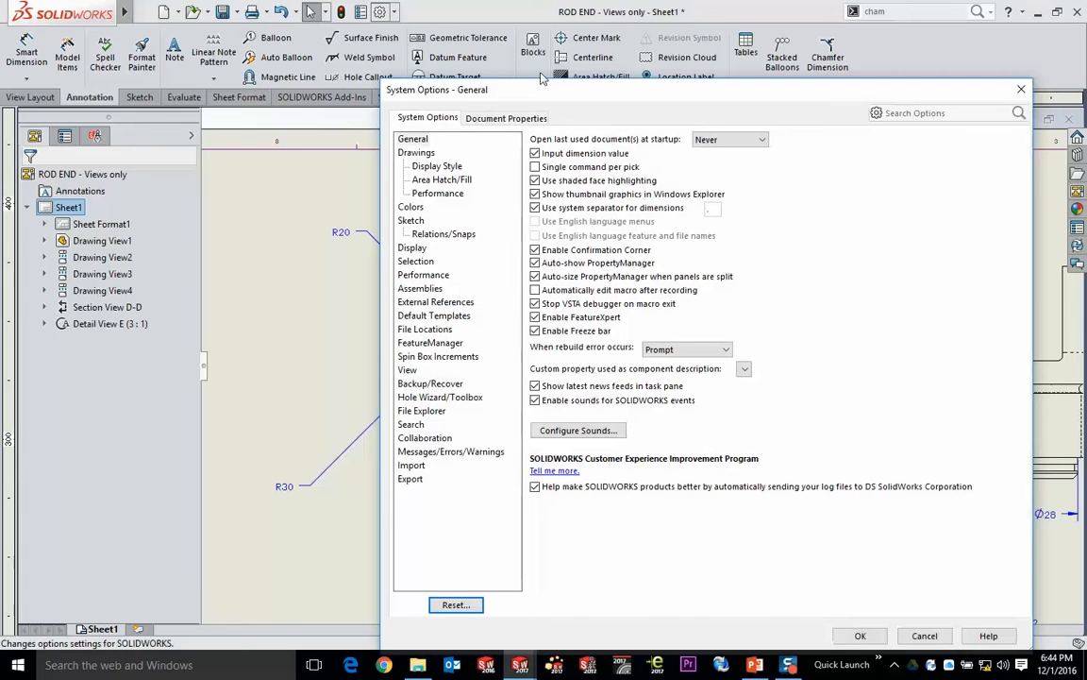
{"action": "left_click_drag", "start_coordinate": [534, 83], "coordinate": [386, 42]}
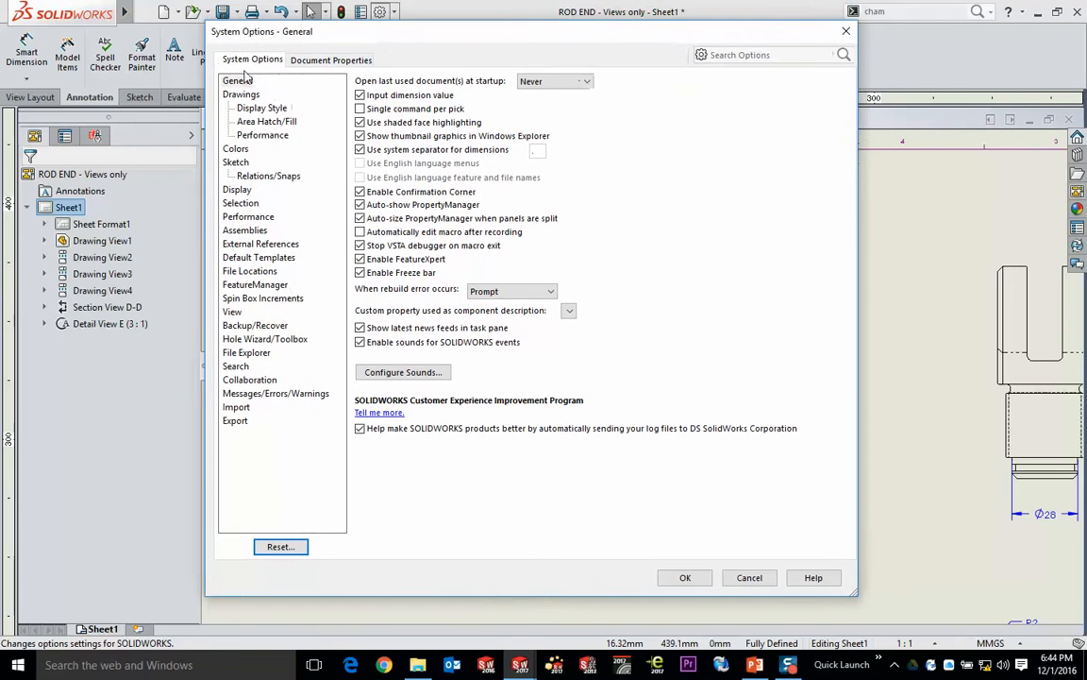
{"action": "left_click", "coordinate": [331, 62]}
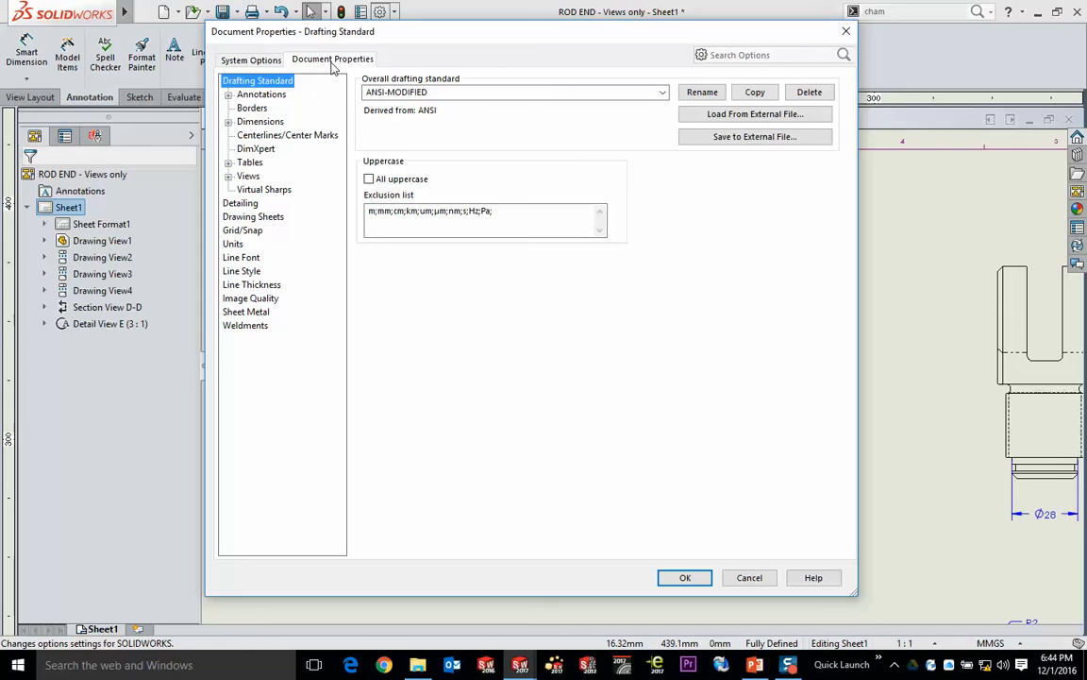
{"action": "left_click", "coordinate": [663, 94]}
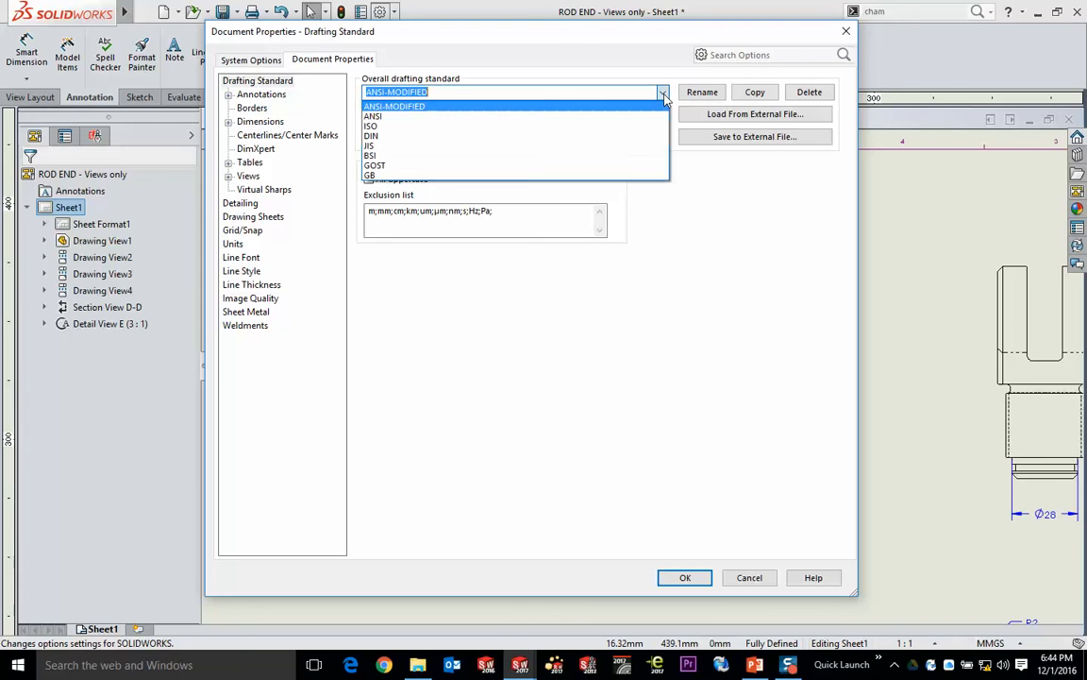
{"action": "left_click", "coordinate": [576, 328]}
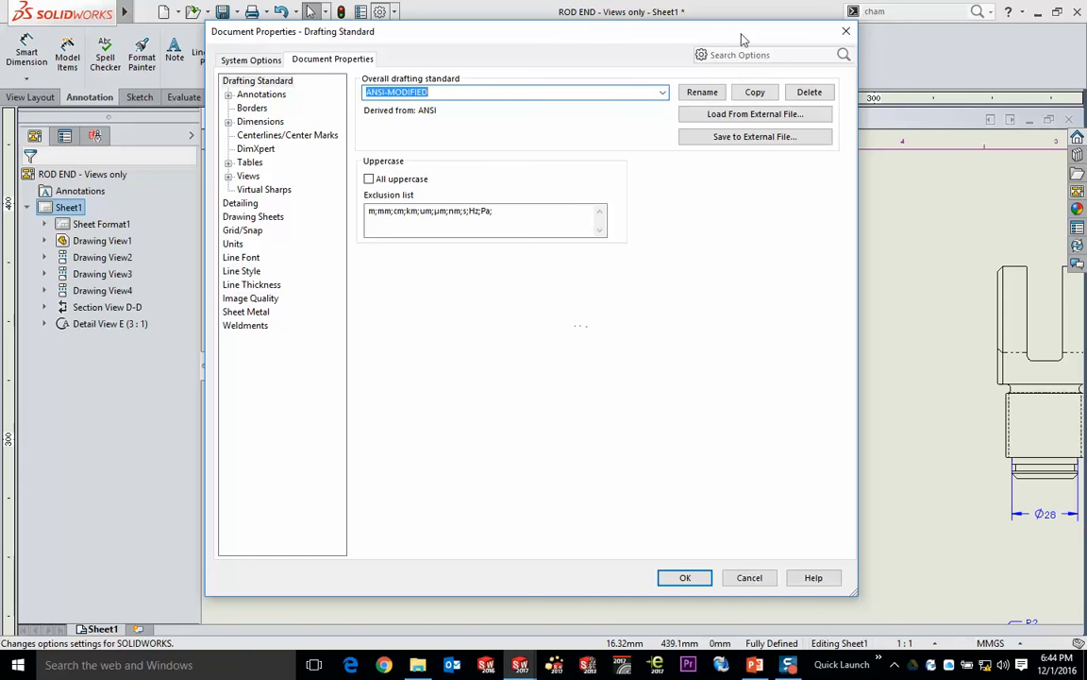
- Review the document's dimension settings, including the offset distances used for arranging dimensions, and close the options
{"action": "left_click_drag", "start_coordinate": [742, 40], "coordinate": [372, 101]}
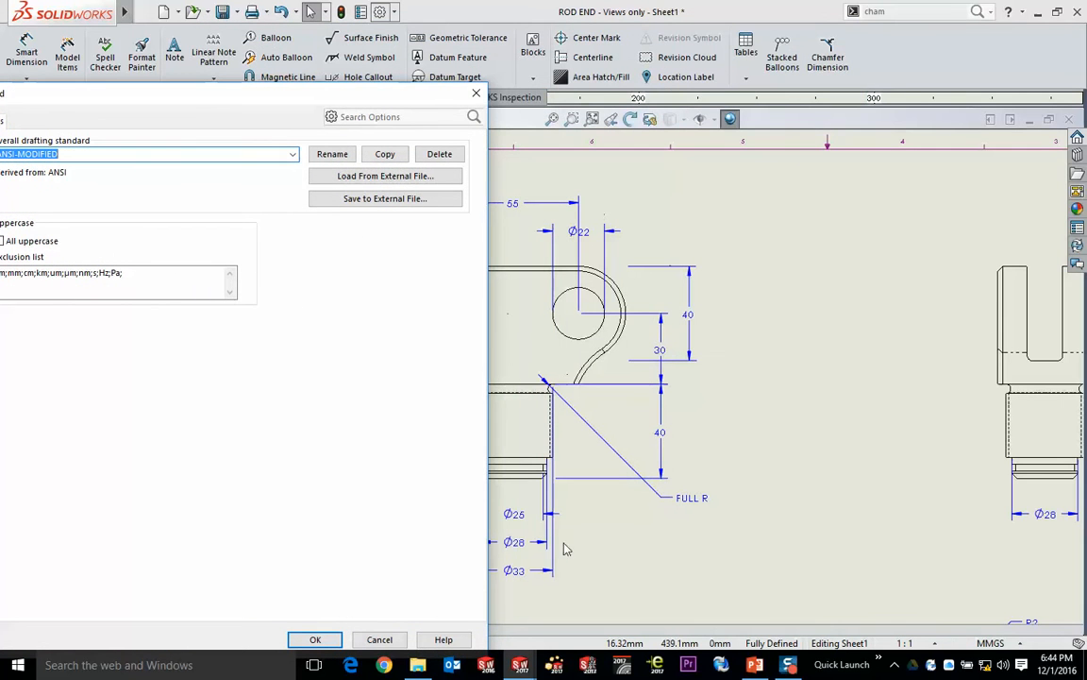
{"action": "mouse_move", "coordinate": [223, 99]}
{"action": "left_mouse_down"}
{"action": "mouse_move", "coordinate": [614, 36]}
{"action": "mouse_move", "coordinate": [614, 64]}
{"action": "left_mouse_up"}
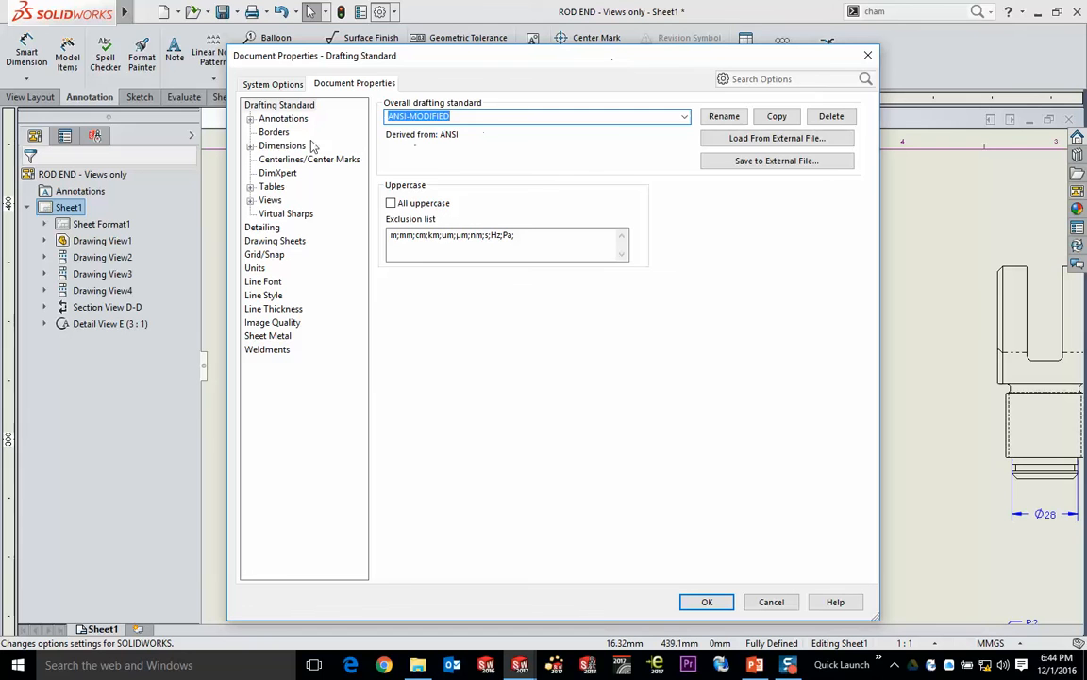
{"action": "left_click", "coordinate": [280, 147]}
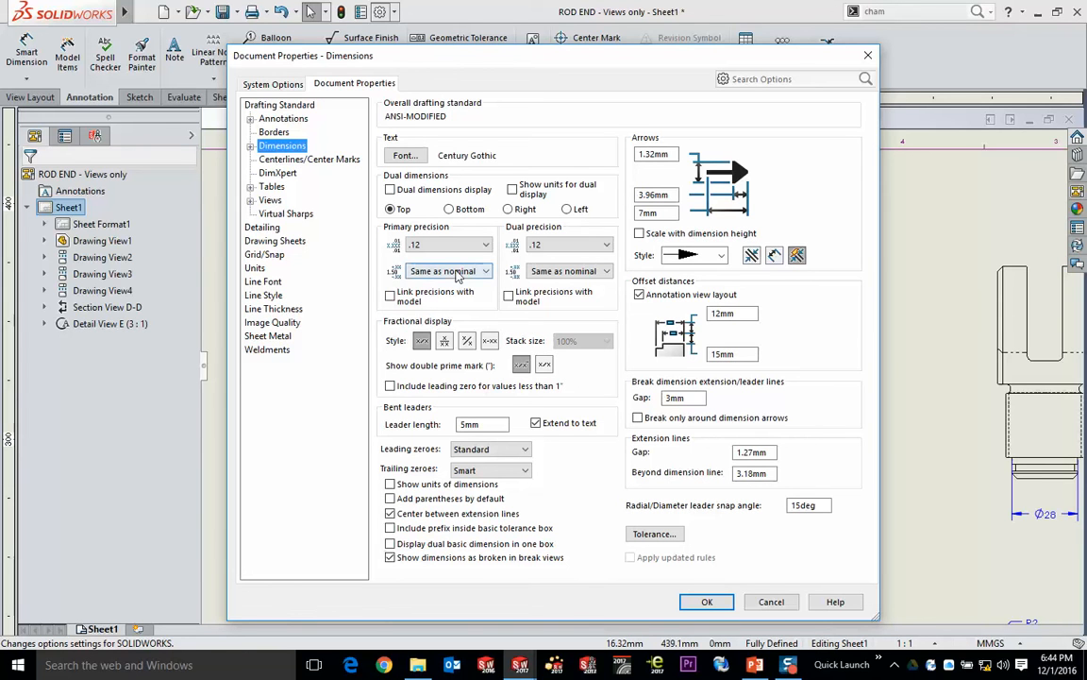
{"action": "left_click", "coordinate": [707, 604]}
- Auto arrange all the dimensions around Section D-D together, including the 3, 4, 9, 15 and 40 mm dimensions, R2 and the chamfer
{"action": "middle_click_drag", "start_coordinate": [547, 549], "coordinate": [571, 493]}
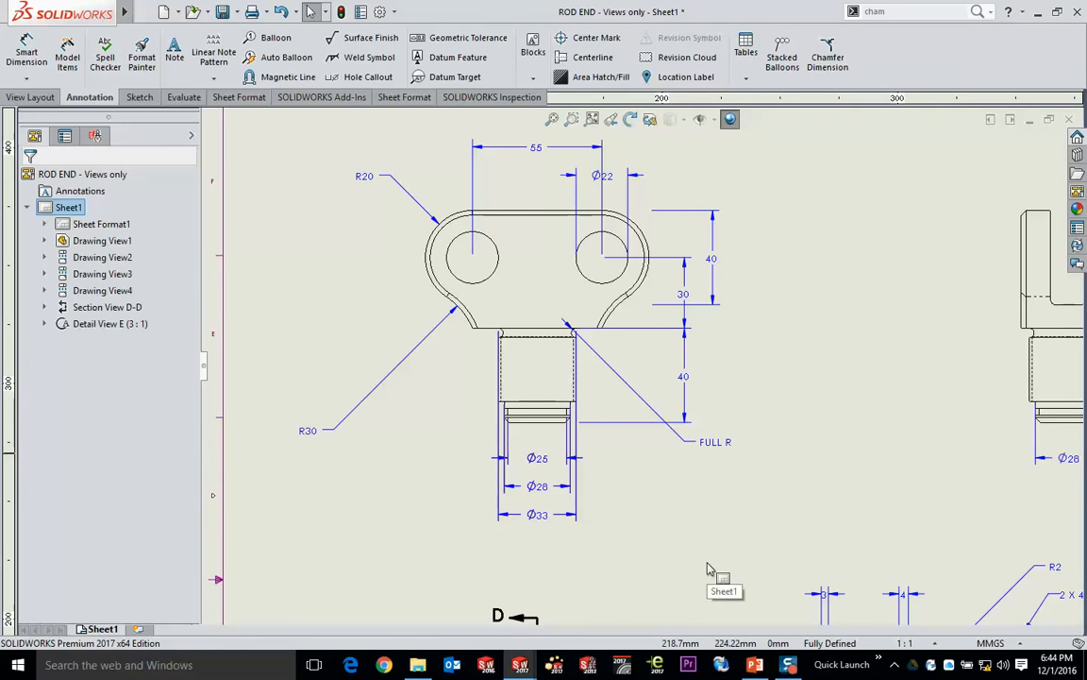
{"action": "middle_click_drag", "start_coordinate": [753, 520], "coordinate": [434, 270]}
{"action": "left_click_drag", "start_coordinate": [471, 272], "coordinate": [855, 583]}
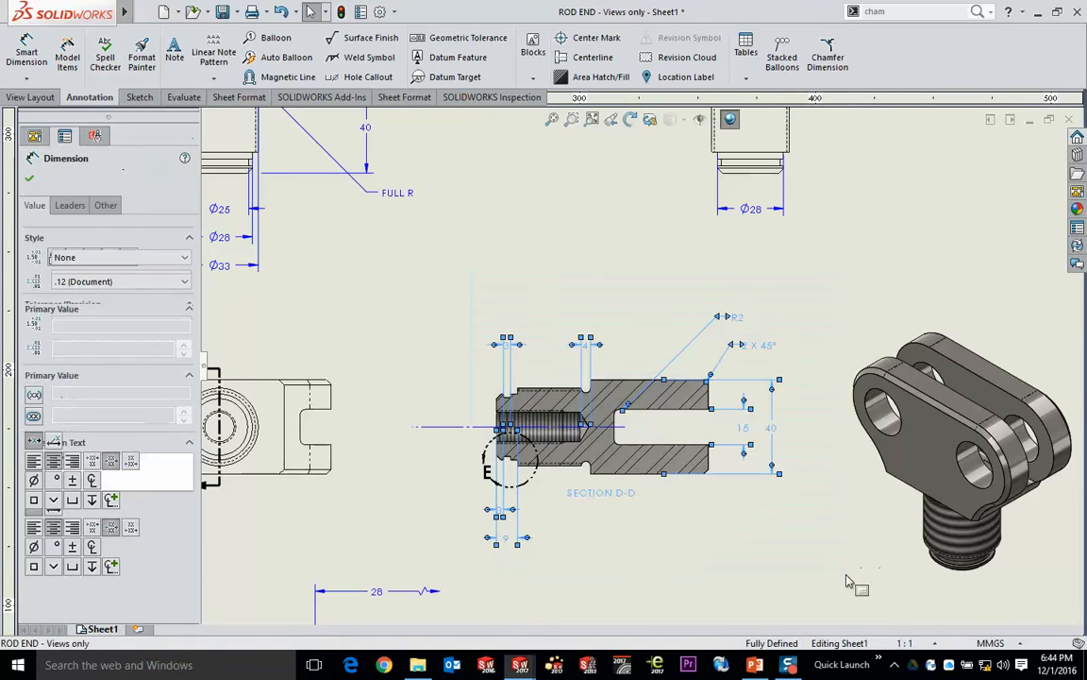
{"action": "left_click", "coordinate": [714, 549]}
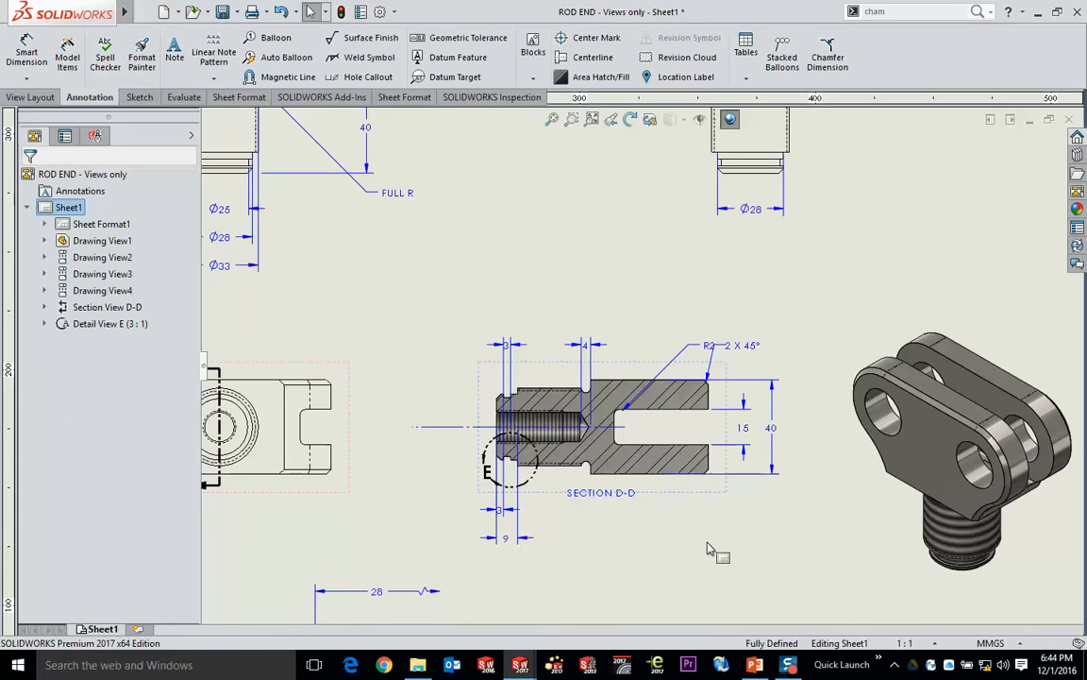
- Move the text of the 3 mm and 4 mm groove dimensions above Section D-D outside their extension lines
{"action": "scroll", "coordinate": [483, 326], "scroll_direction": "down", "scroll_amount": 4}
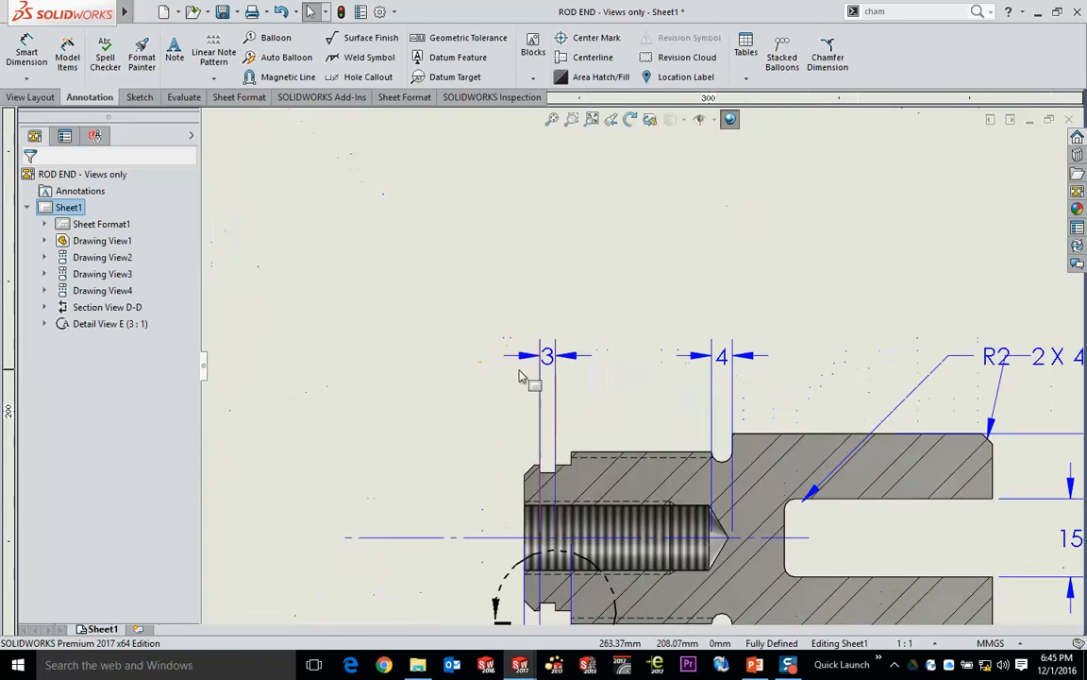
{"action": "left_click_drag", "start_coordinate": [541, 363], "coordinate": [482, 361]}
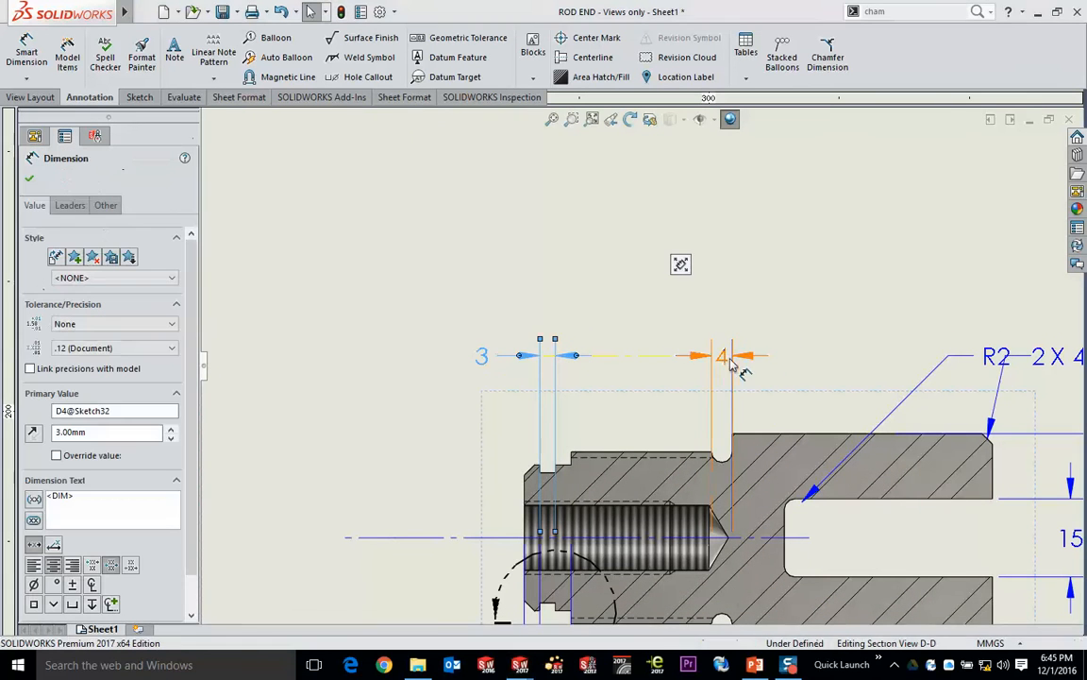
{"action": "left_click_drag", "start_coordinate": [729, 361], "coordinate": [785, 361]}
{"action": "left_click", "coordinate": [432, 267]}
- Move the FULL R note in the front view closer to the shank undercut, inside the 40 mm length dimension
{"action": "middle_click_drag", "start_coordinate": [312, 219], "coordinate": [782, 541]}
{"action": "middle_click_drag", "start_coordinate": [550, 330], "coordinate": [775, 502]}
{"action": "left_click_drag", "start_coordinate": [951, 507], "coordinate": [766, 310]}
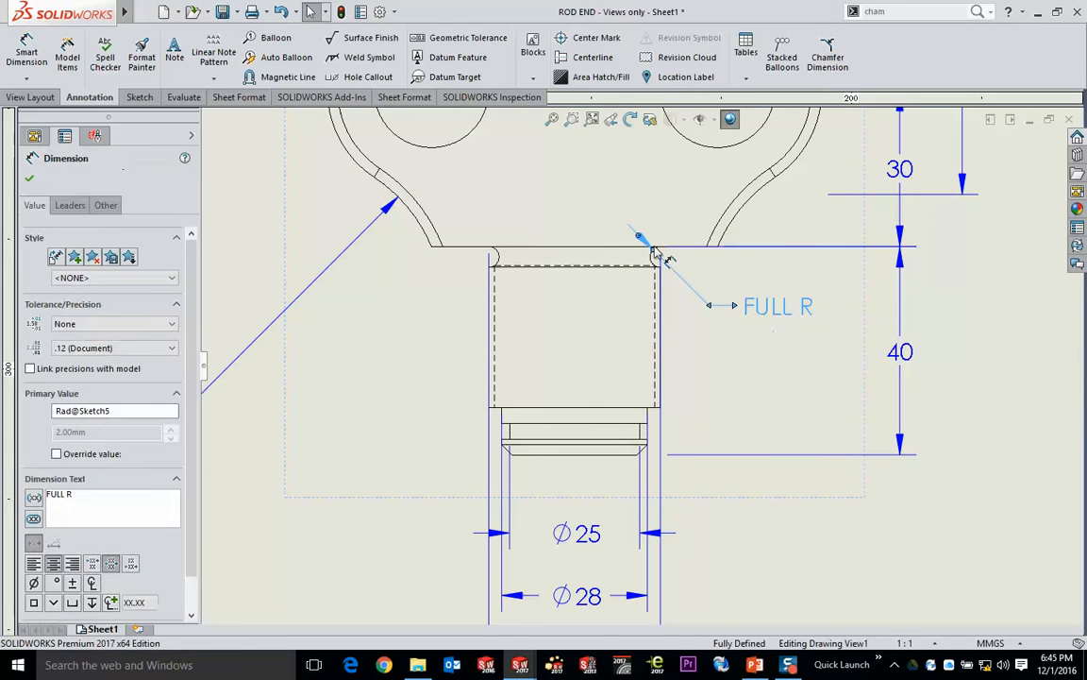
{"action": "left_click", "coordinate": [973, 369]}
- Try adjusting the spacing scale of the Ø25, Ø28 and Ø33 shank dimensions below the front view
{"action": "scroll", "coordinate": [966, 367], "scroll_direction": "up", "scroll_amount": 2}
{"action": "middle_click_drag", "start_coordinate": [751, 573], "coordinate": [784, 511]}
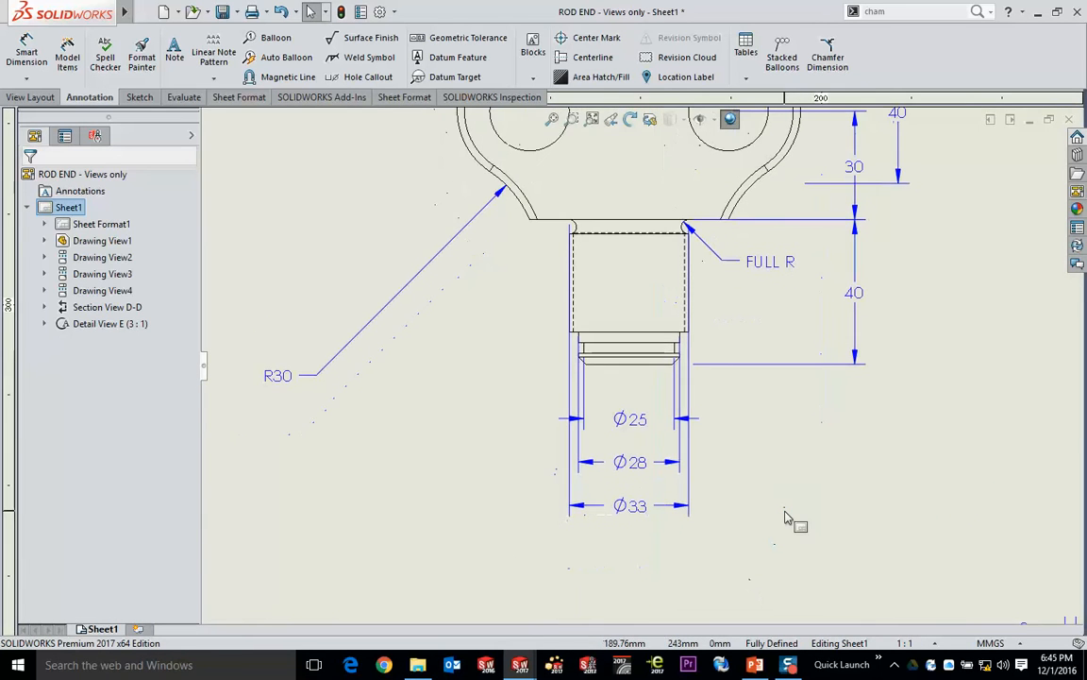
{"action": "left_click_drag", "start_coordinate": [742, 583], "coordinate": [511, 385]}
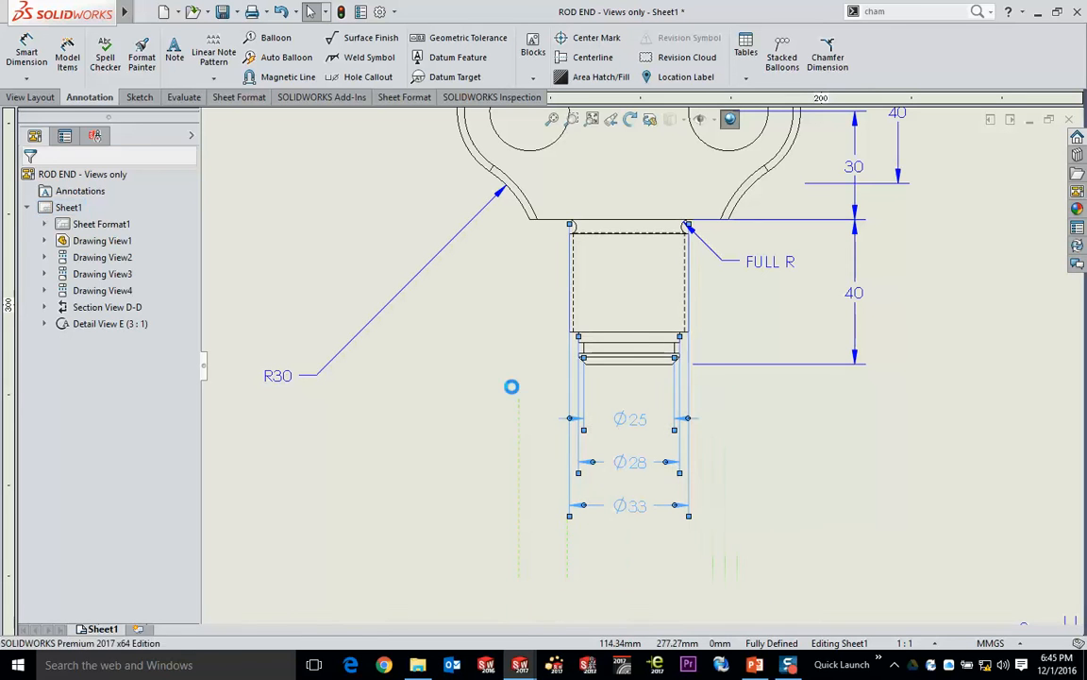
{"action": "mouse_move", "coordinate": [552, 343]}
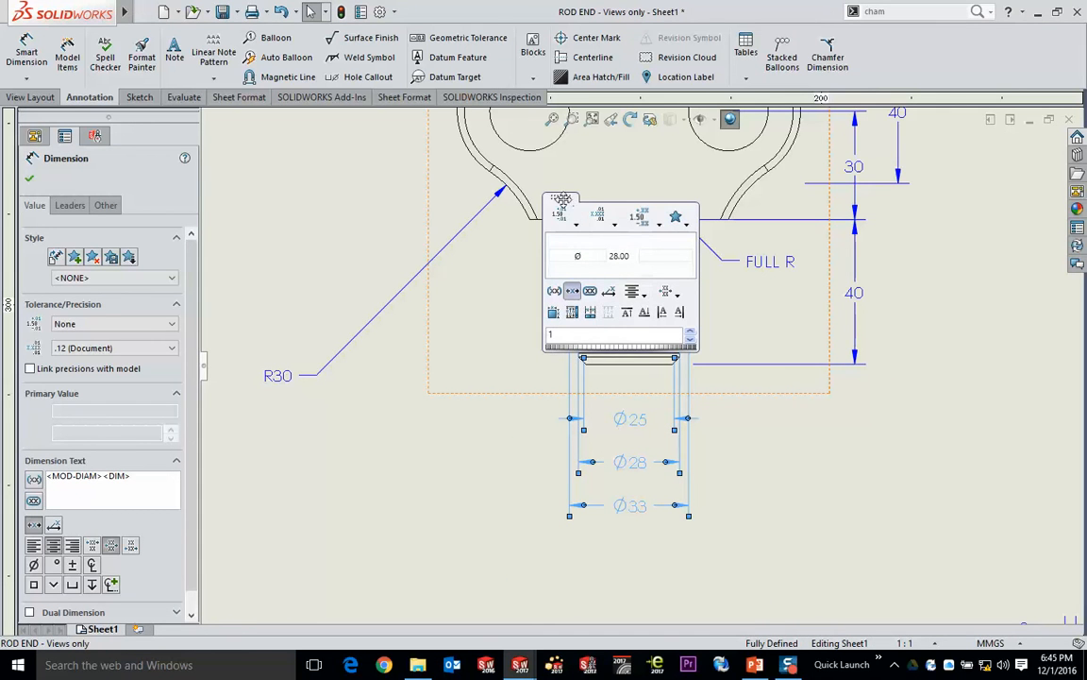
{"action": "left_click_drag", "start_coordinate": [562, 200], "coordinate": [808, 363]}
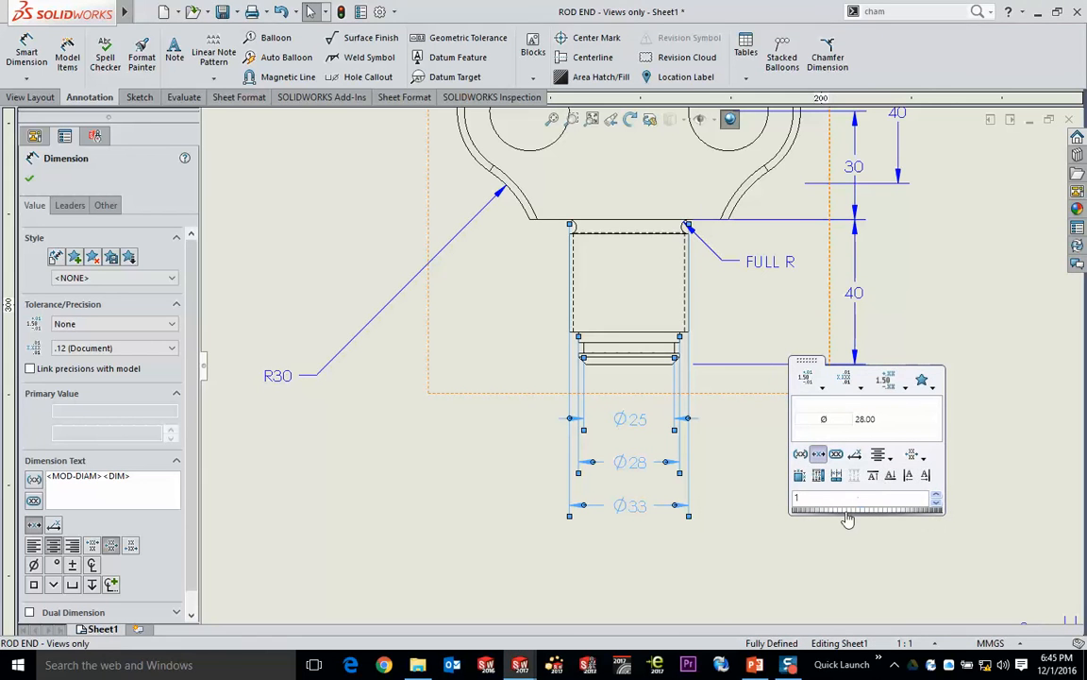
{"action": "mouse_move", "coordinate": [848, 519]}
{"action": "left_mouse_down"}
{"action": "mouse_move", "coordinate": [858, 517]}
{"action": "mouse_move", "coordinate": [848, 516]}
{"action": "left_mouse_up"}
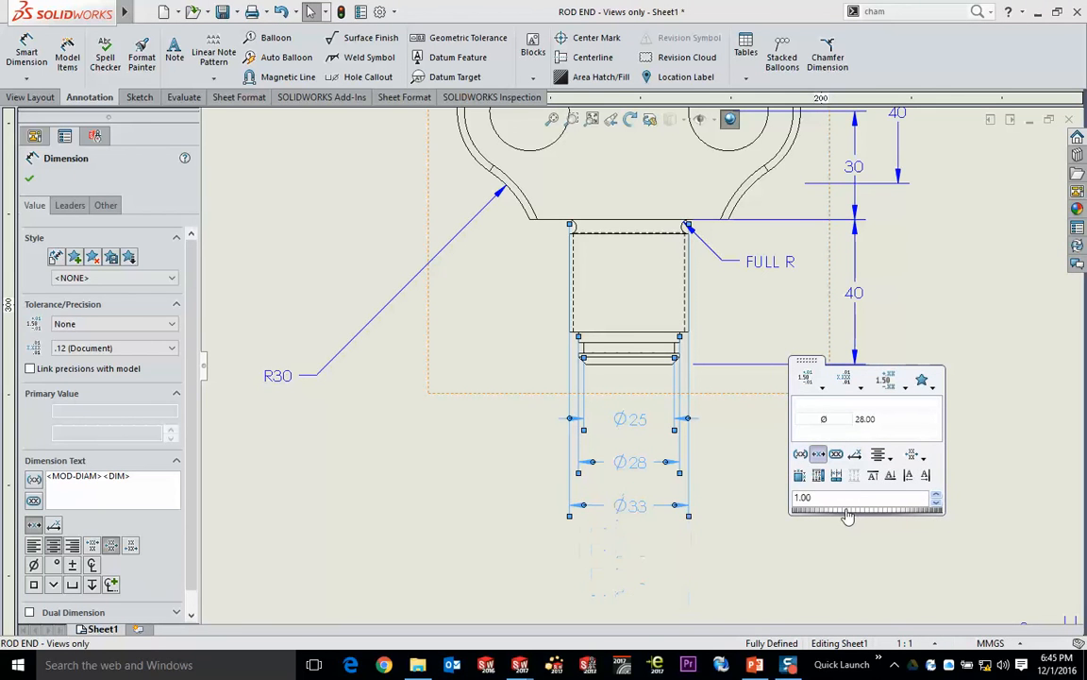
{"action": "left_click", "coordinate": [725, 432]}
- Nudge the front view slightly and widen the spacing of the Ø25, Ø28 and Ø33 shank dimensions so Ø33 sits a little lower
{"action": "mouse_move", "coordinate": [829, 361]}
{"action": "left_mouse_down"}
{"action": "mouse_move", "coordinate": [631, 464]}
{"action": "mouse_move", "coordinate": [801, 368]}
{"action": "left_mouse_up"}
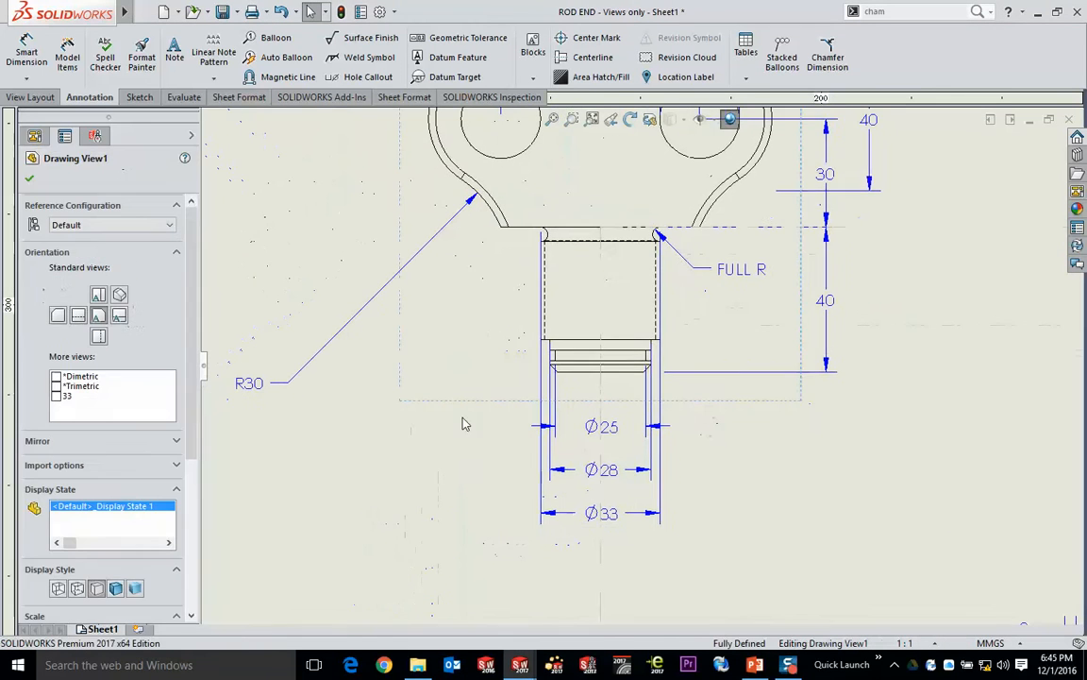
{"action": "left_click_drag", "start_coordinate": [472, 557], "coordinate": [751, 373]}
{"action": "mouse_move", "coordinate": [792, 325]}
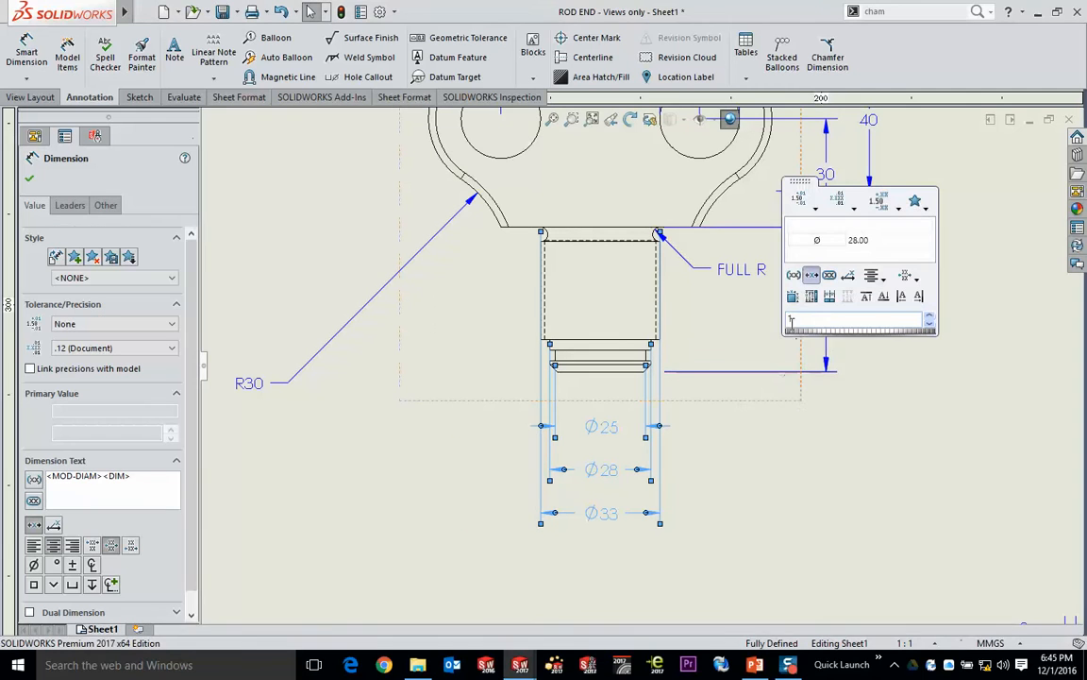
{"action": "left_click_drag", "start_coordinate": [796, 331], "coordinate": [798, 338]}
{"action": "left_click", "coordinate": [821, 450]}
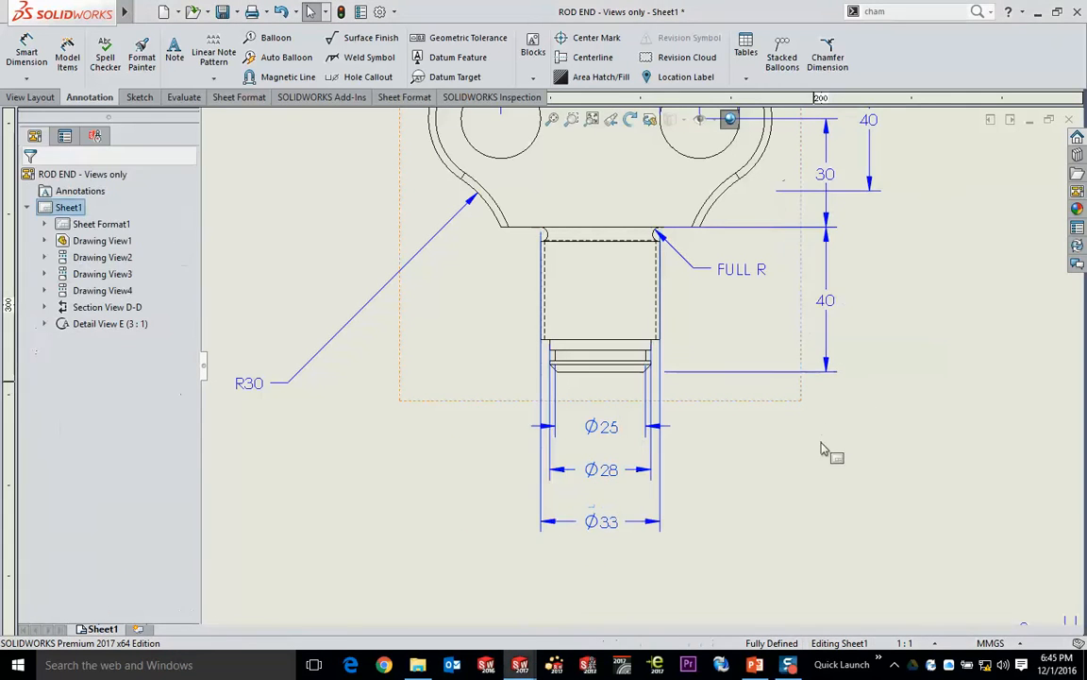
- Slightly increase the spacing of the 30 mm and both 40 mm vertical dimensions beside the front view
{"action": "scroll", "coordinate": [821, 450], "scroll_direction": "up", "scroll_amount": 3}
{"action": "scroll", "coordinate": [812, 260], "scroll_direction": "down", "scroll_amount": 2}
{"action": "left_click_drag", "start_coordinate": [812, 219], "coordinate": [647, 498]}
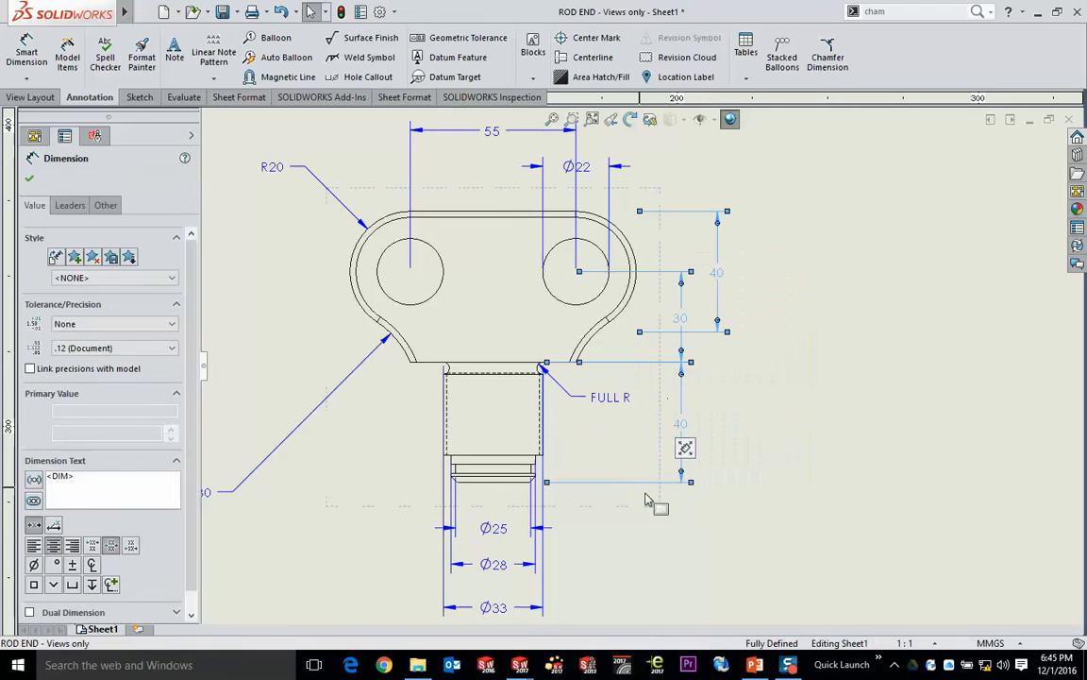
{"action": "mouse_move", "coordinate": [692, 447]}
{"action": "mouse_move", "coordinate": [706, 461]}
{"action": "left_mouse_down"}
{"action": "mouse_move", "coordinate": [770, 457]}
{"action": "mouse_move", "coordinate": [712, 462]}
{"action": "left_mouse_up"}
{"action": "mouse_move", "coordinate": [711, 459]}
{"action": "left_mouse_down"}
{"action": "mouse_move", "coordinate": [755, 461]}
{"action": "mouse_move", "coordinate": [710, 461]}
{"action": "left_mouse_up"}
{"action": "left_click", "coordinate": [888, 317]}
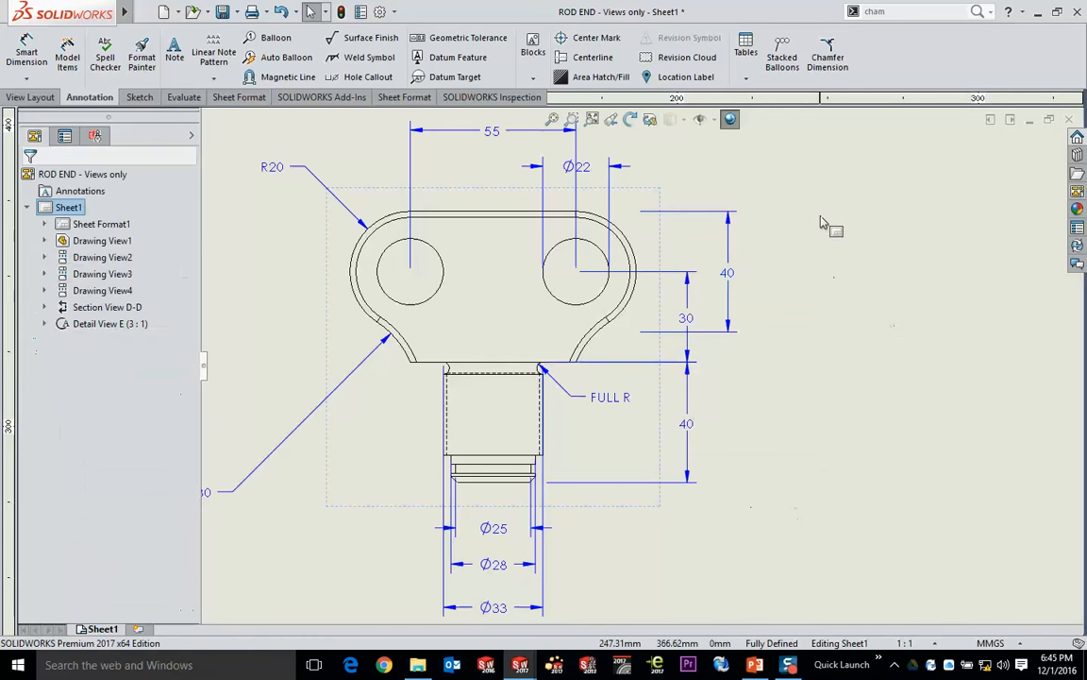
- Give the R20 fork radius dimension a bilateral tolerance of +0.1 and -0.2 mm
{"action": "middle_click_drag", "start_coordinate": [825, 207], "coordinate": [771, 332]}
{"action": "scroll", "coordinate": [493, 369], "scroll_direction": "down", "scroll_amount": 5}
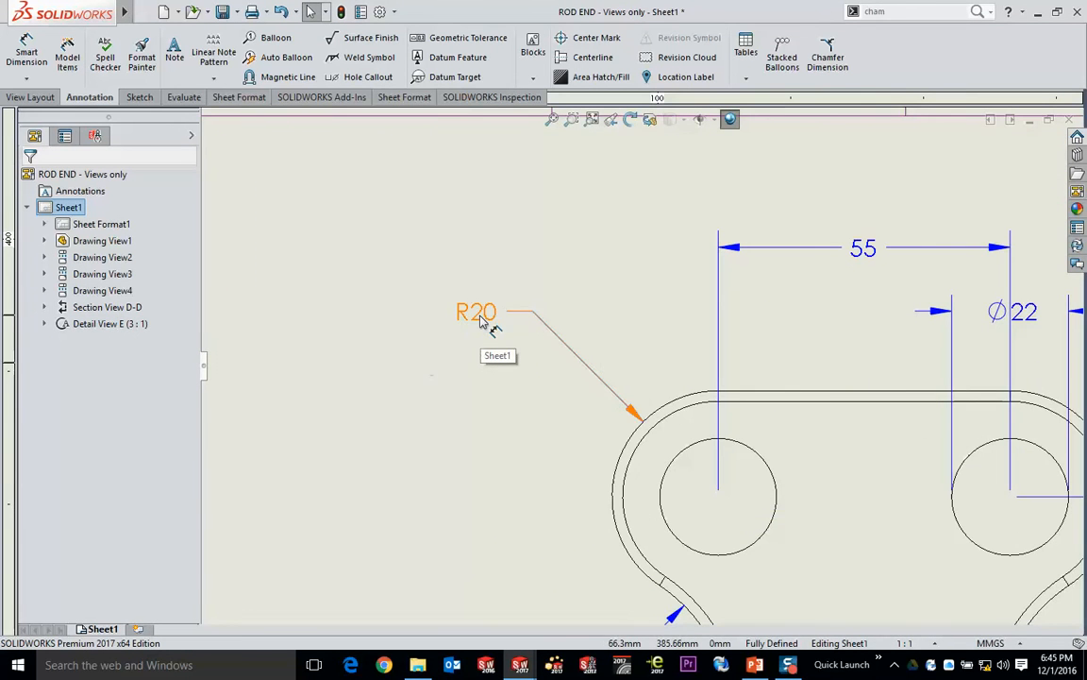
{"action": "left_click", "coordinate": [482, 322]}
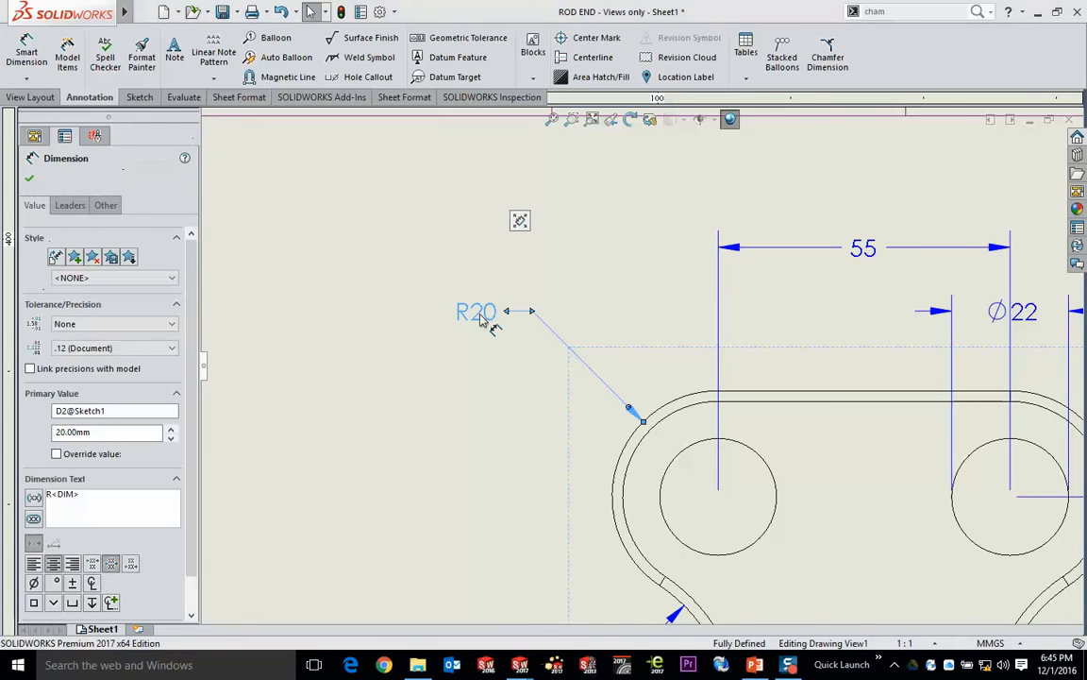
{"action": "mouse_move", "coordinate": [520, 220]}
{"action": "left_click_drag", "start_coordinate": [455, 134], "coordinate": [347, 144]}
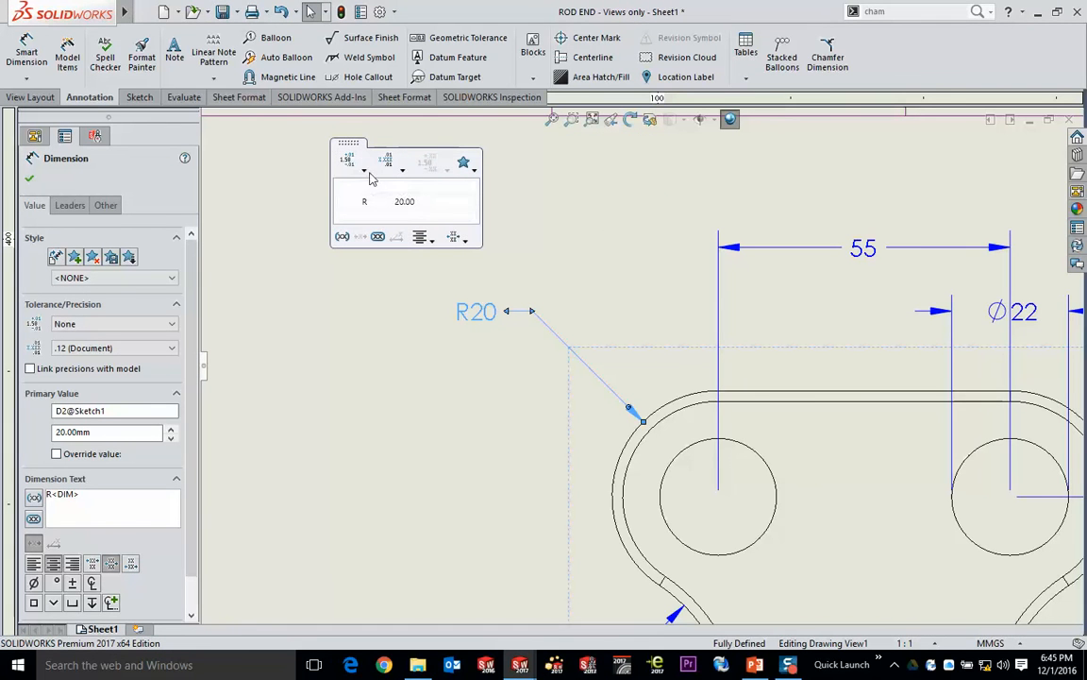
{"action": "left_click", "coordinate": [363, 175]}
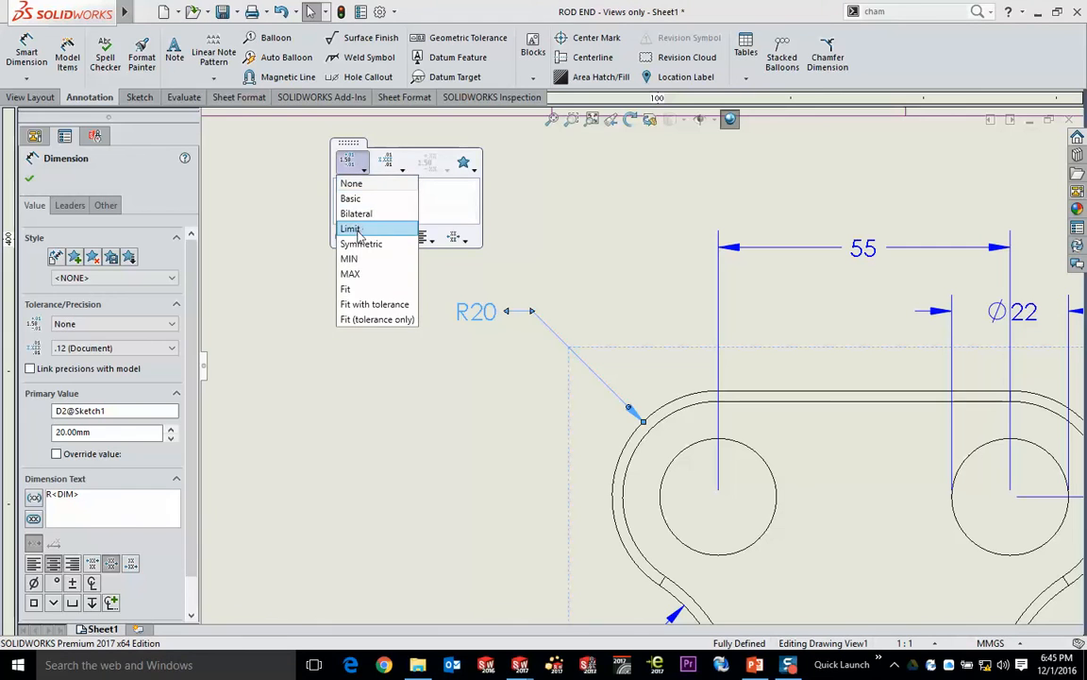
{"action": "left_click", "coordinate": [358, 215]}
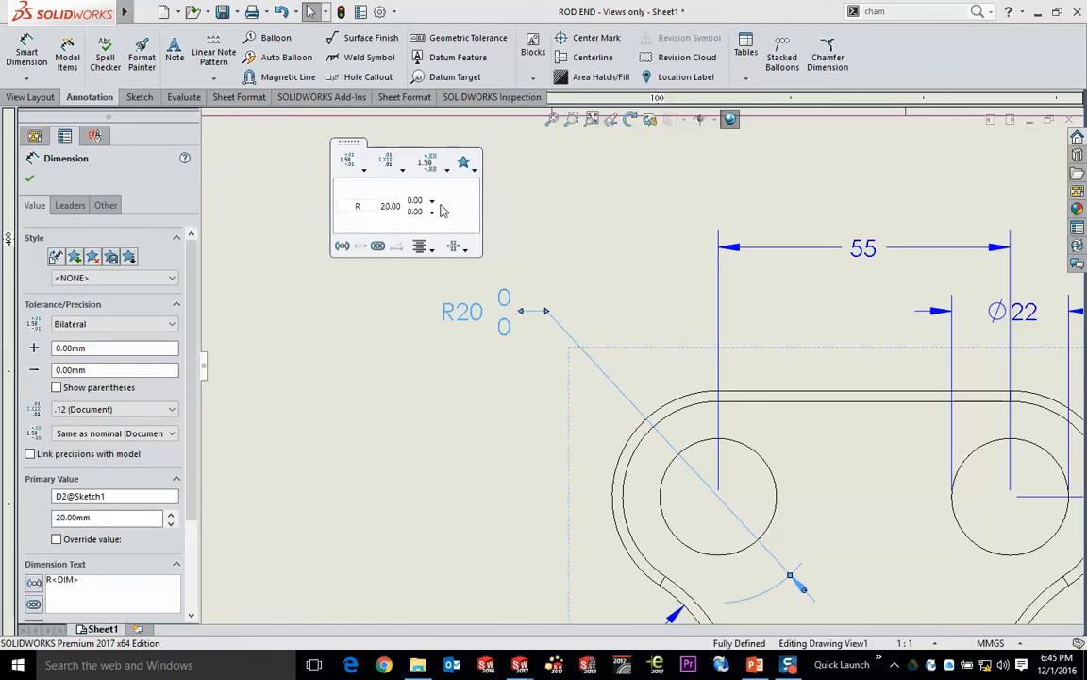
{"action": "left_click", "coordinate": [419, 200]}
{"action": "type", "text": ".1"}
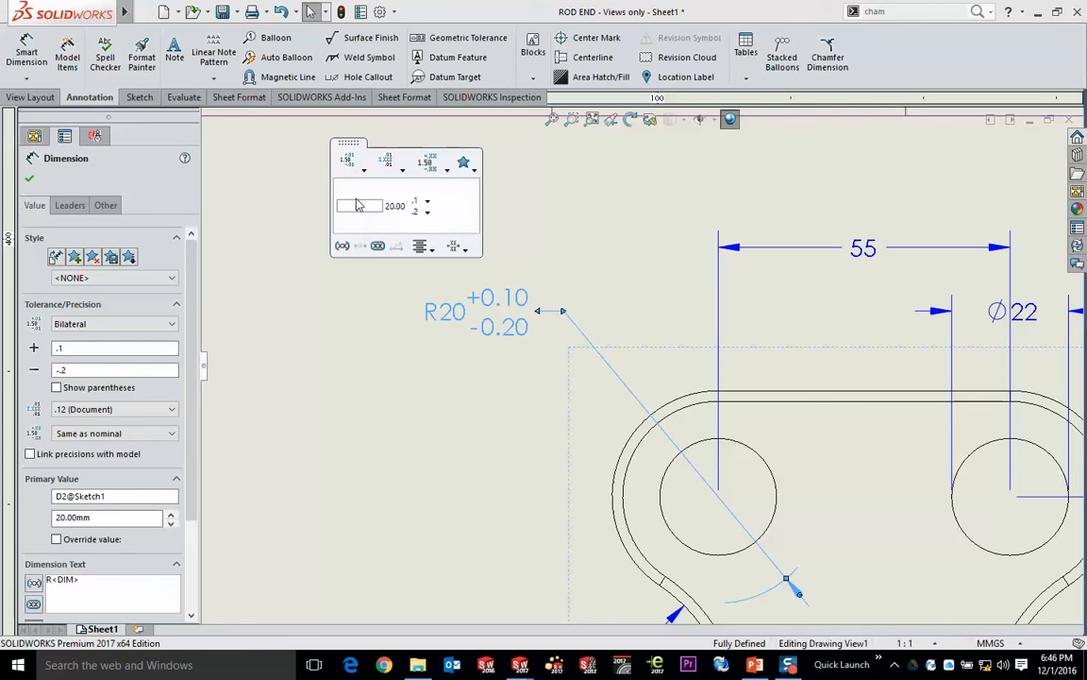
{"action": "type", "text": "2x R"}
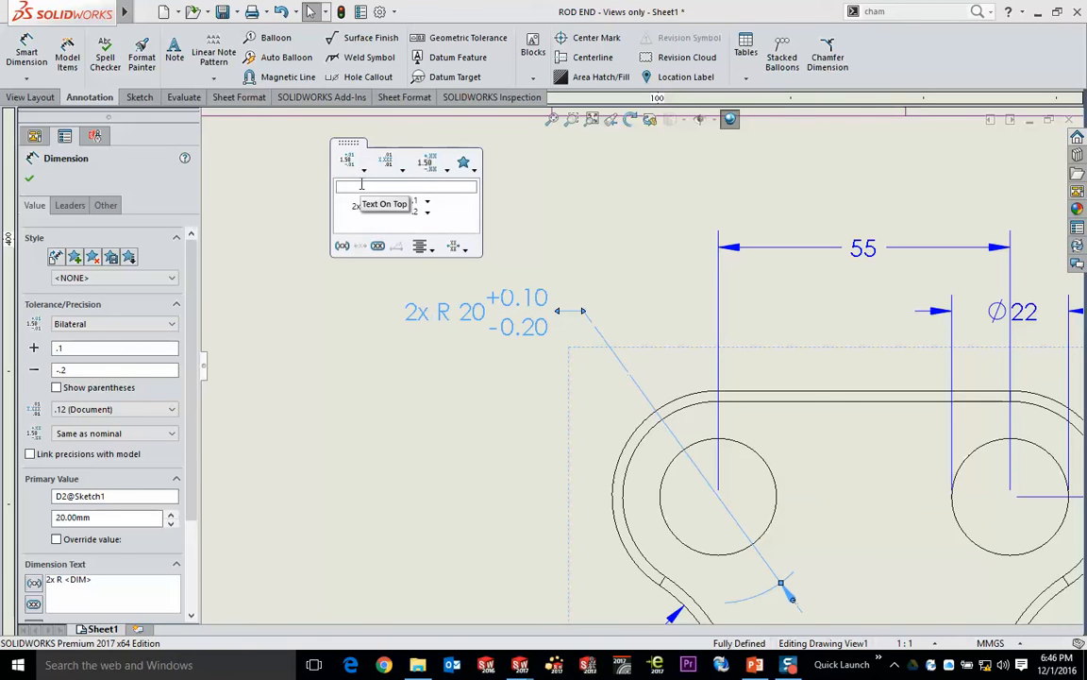
- Add the prefix "2x" and the text "Typ" underneath to the R20 fork radius dimension
{"action": "left_click", "coordinate": [408, 225]}
{"action": "type", "text": "Ty"}
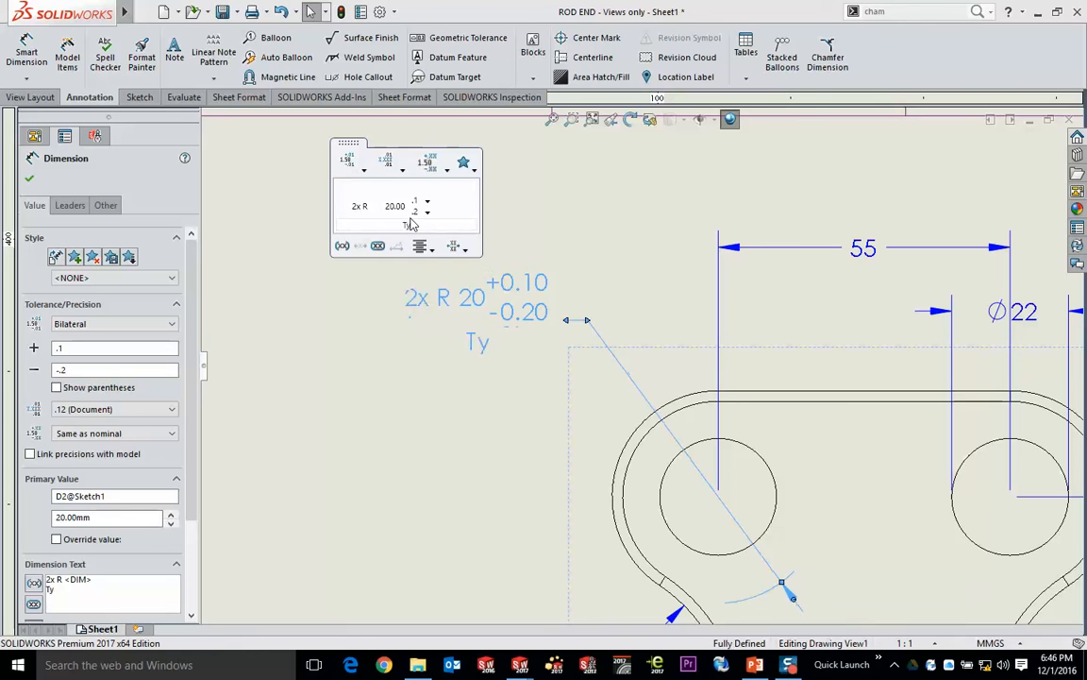
{"action": "type", "text": "p"}
{"action": "left_click", "coordinate": [329, 343]}
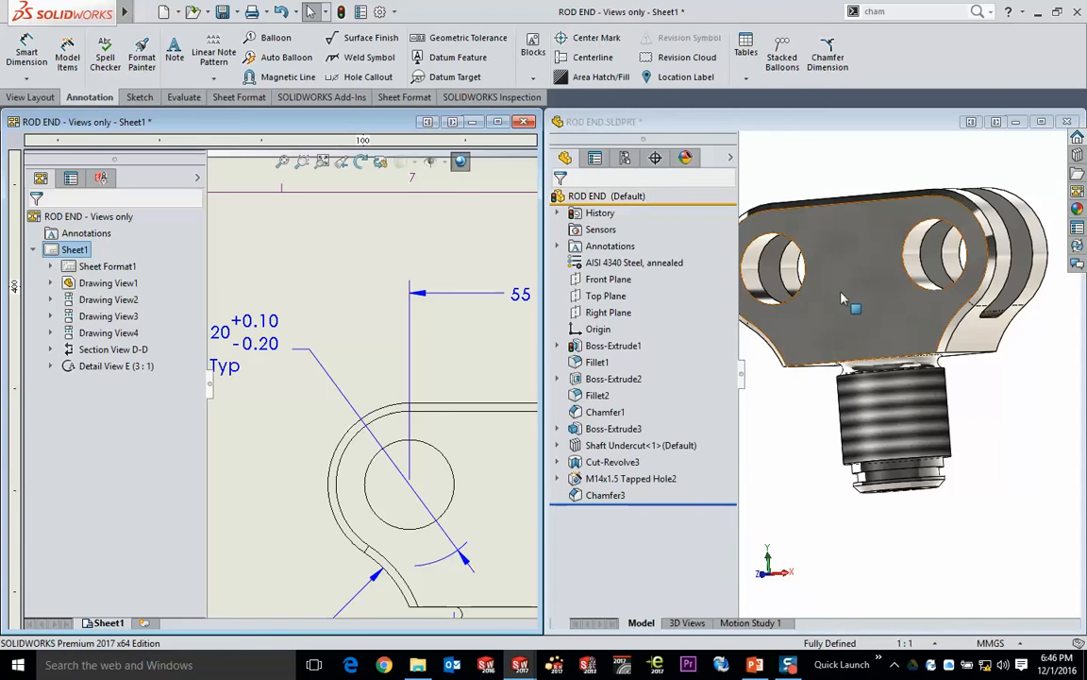
- Examine the fork sketch dimensions in the ROD END part model shown beside the drawing
{"action": "left_click", "coordinate": [850, 243]}
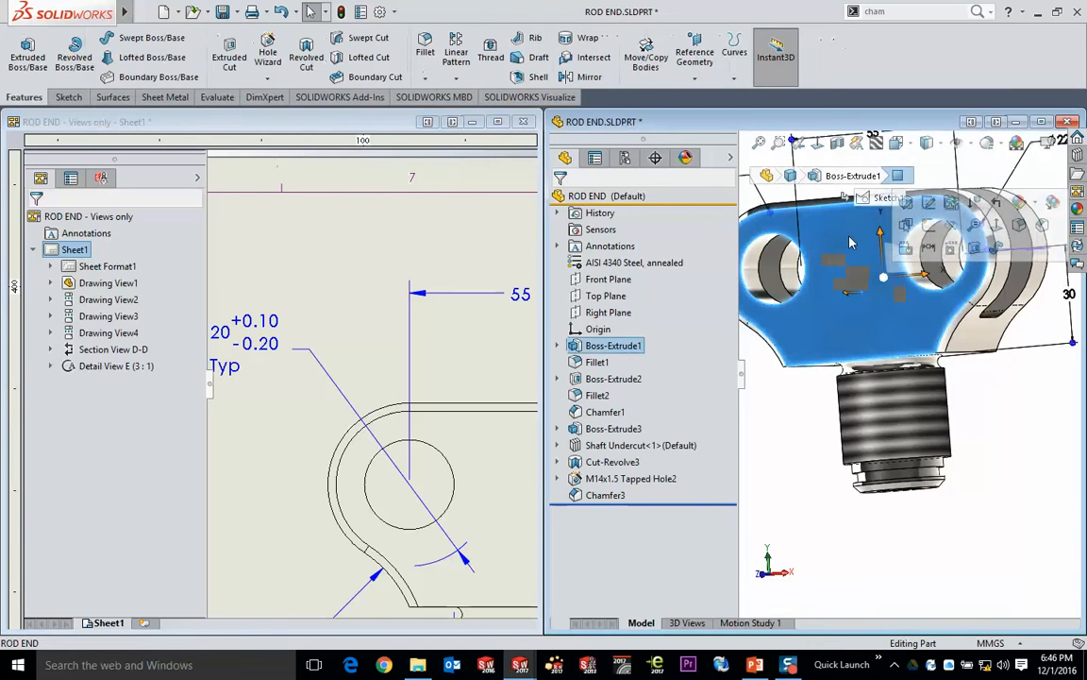
{"action": "scroll", "coordinate": [850, 244], "scroll_direction": "up", "scroll_amount": 2}
{"action": "middle_click_drag", "start_coordinate": [874, 249], "coordinate": [880, 292]}
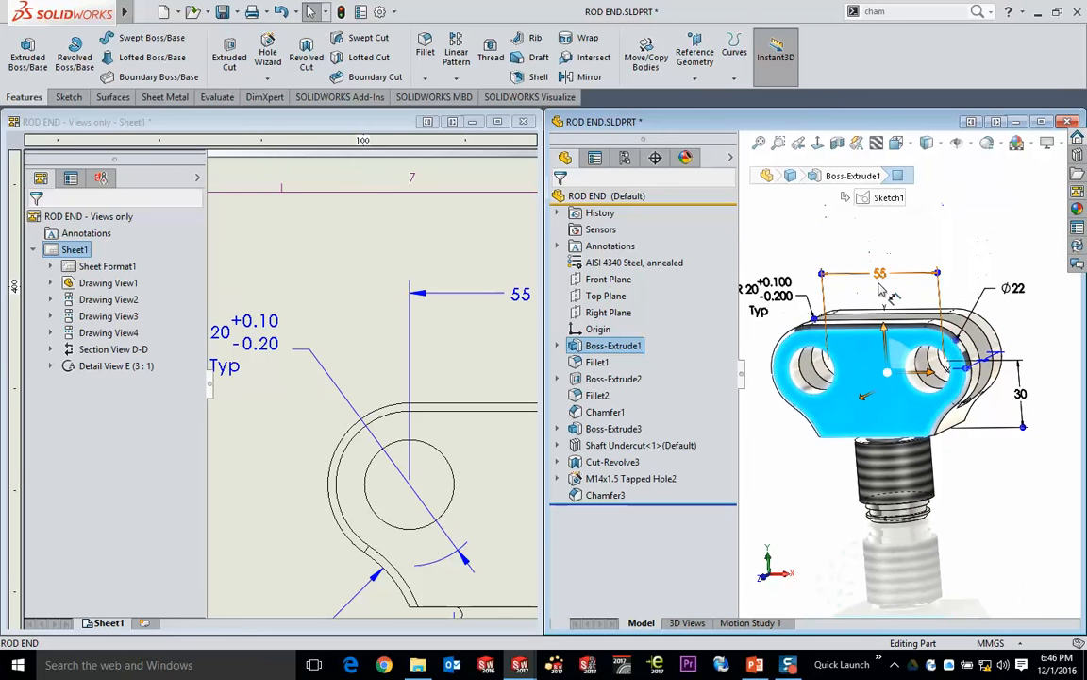
- Give the 55 mm hole spacing dimension in the front view a bilateral tolerance of +0.1 and -0.2 mm
{"action": "left_click", "coordinate": [527, 301]}
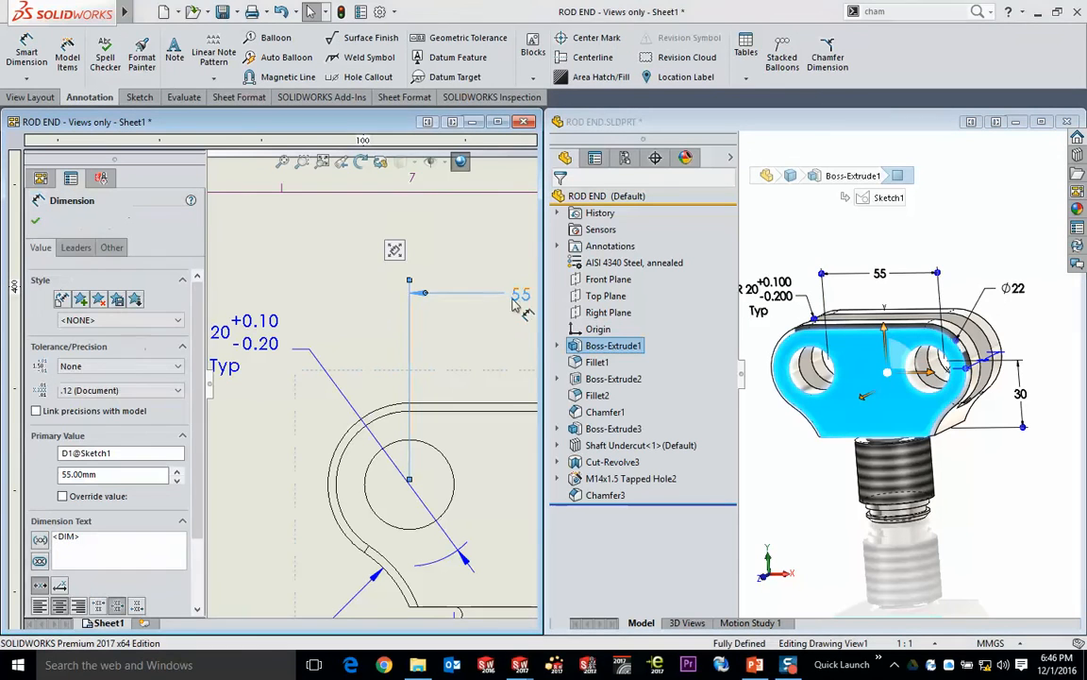
{"action": "mouse_move", "coordinate": [396, 247]}
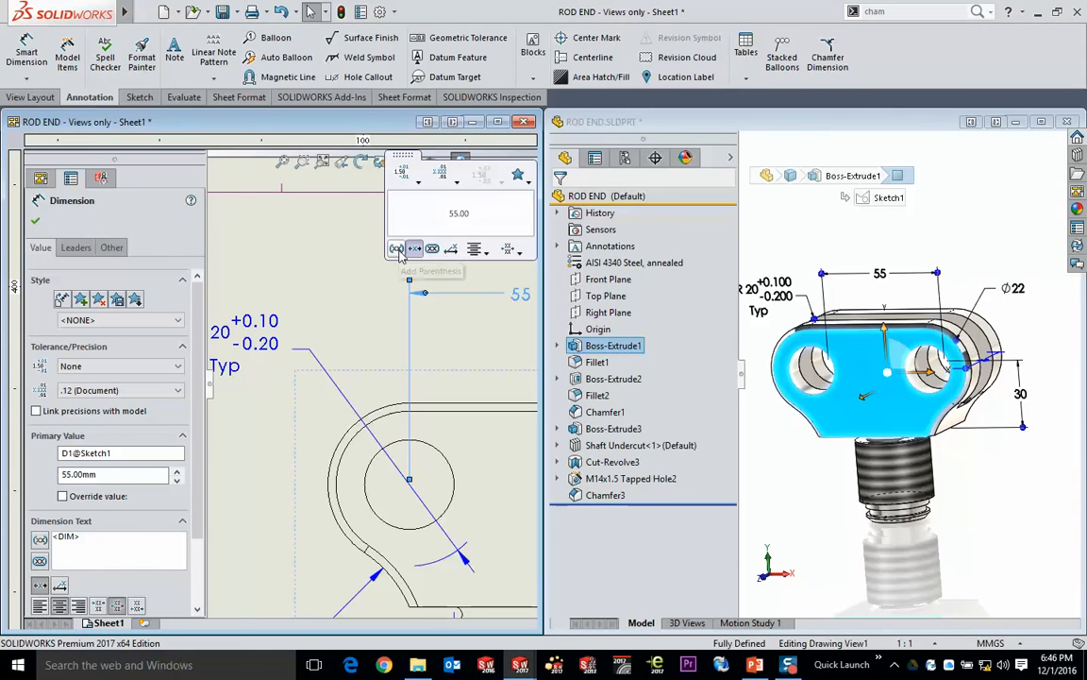
{"action": "left_click", "coordinate": [451, 178]}
{"action": "left_click", "coordinate": [406, 175]}
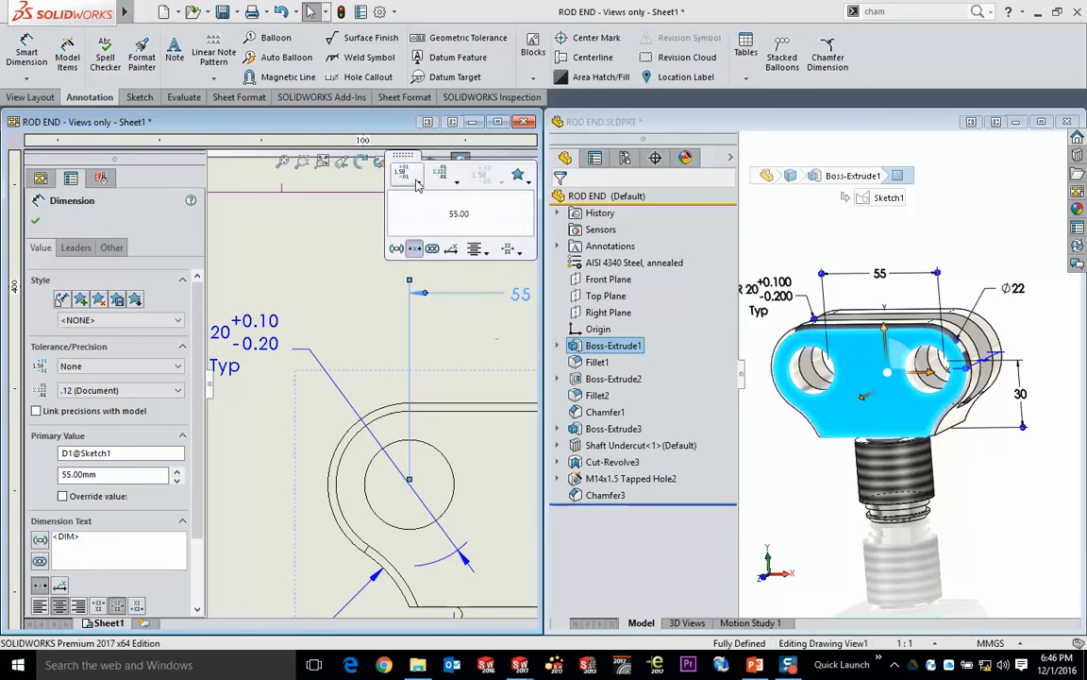
{"action": "left_click", "coordinate": [406, 176]}
{"action": "left_click", "coordinate": [412, 227]}
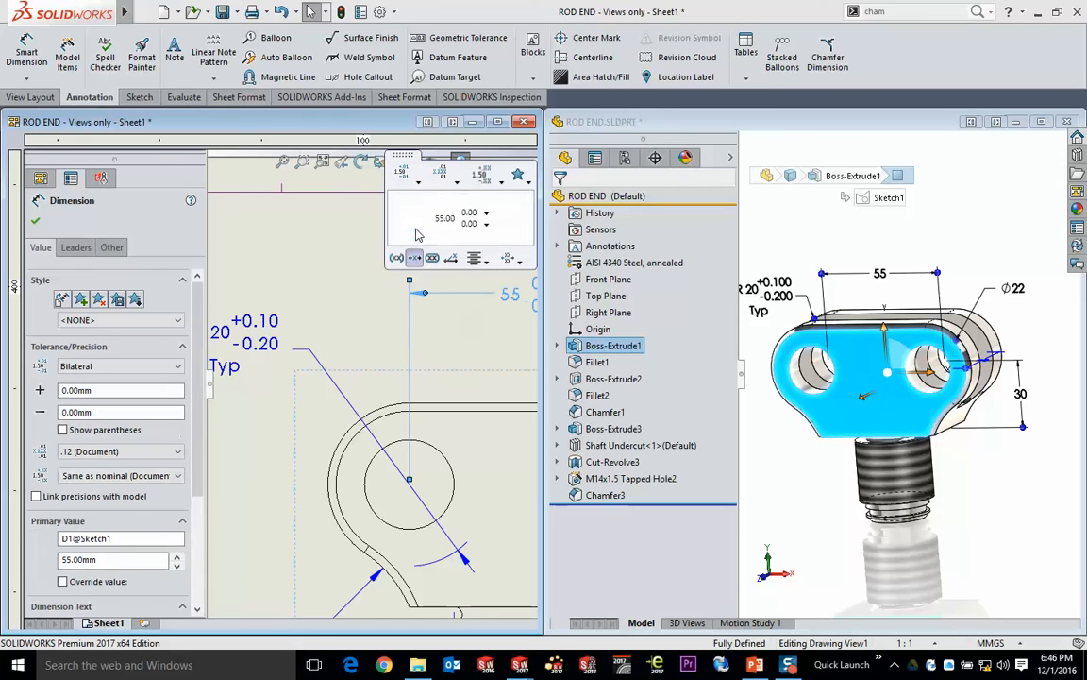
{"action": "left_click", "coordinate": [475, 213]}
{"action": "left_click", "coordinate": [469, 224]}
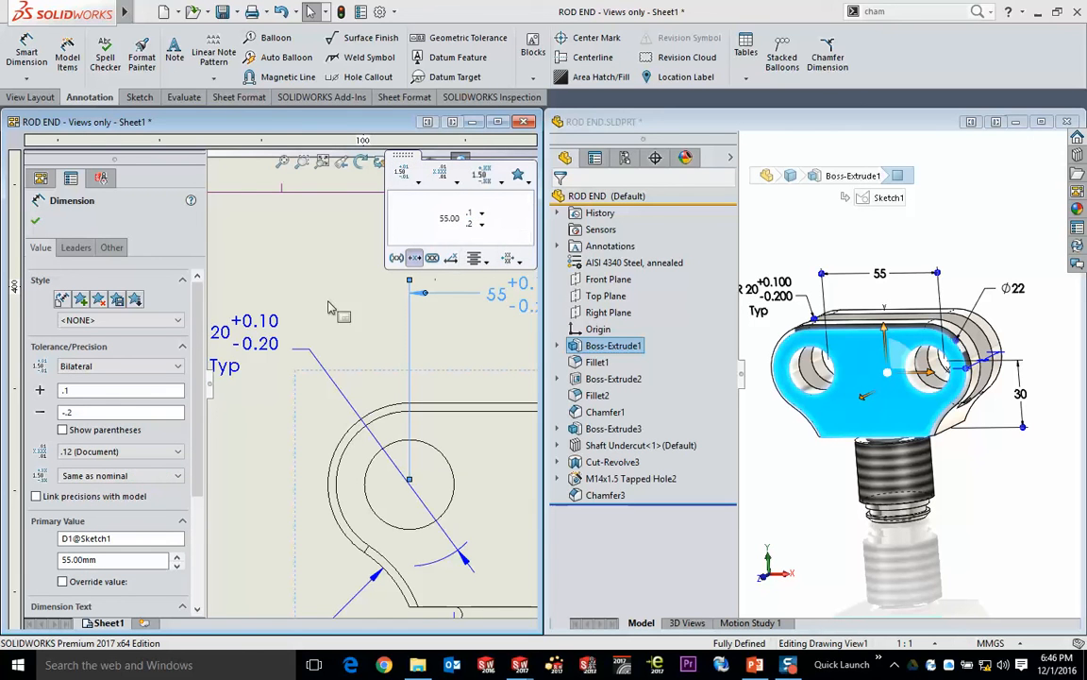
{"action": "left_click", "coordinate": [320, 236]}
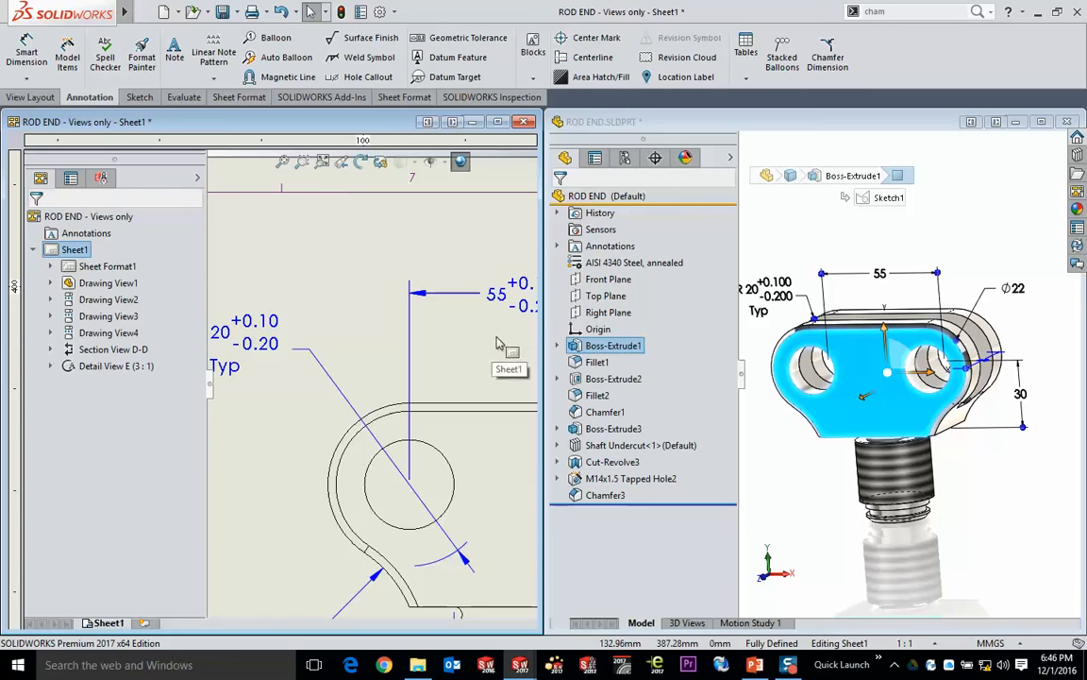
- Compare the toleranced hole spacing dimension in the drawing with the same dimension in the part model
{"action": "middle_click_drag", "start_coordinate": [500, 343], "coordinate": [356, 333]}
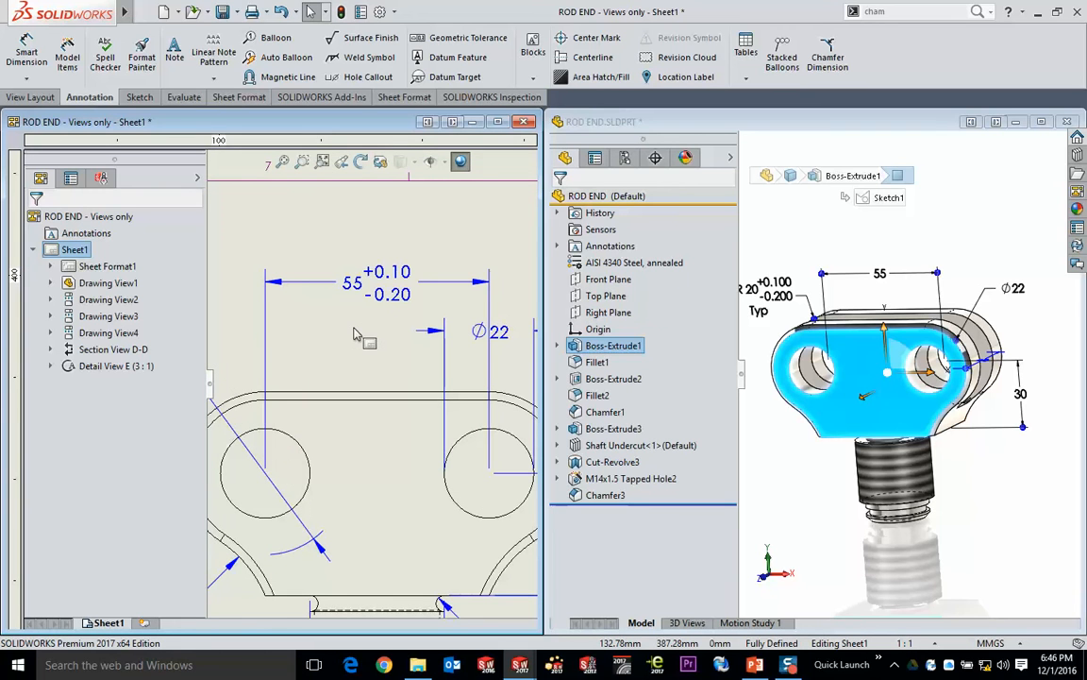
{"action": "left_click", "coordinate": [958, 207]}
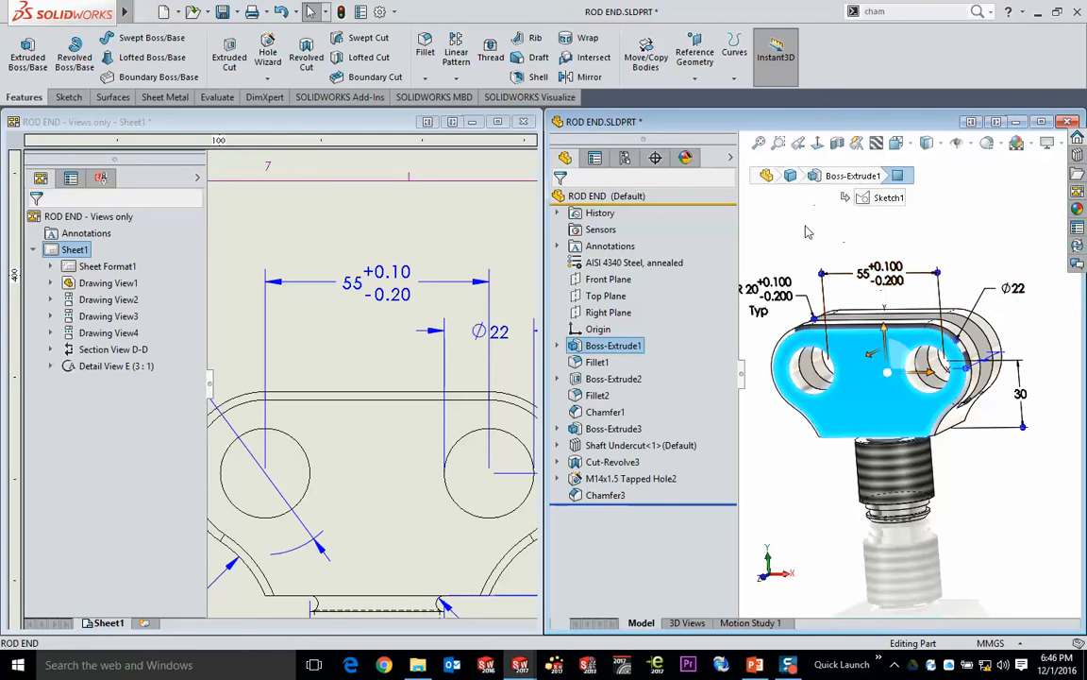
{"action": "left_click", "coordinate": [400, 192]}
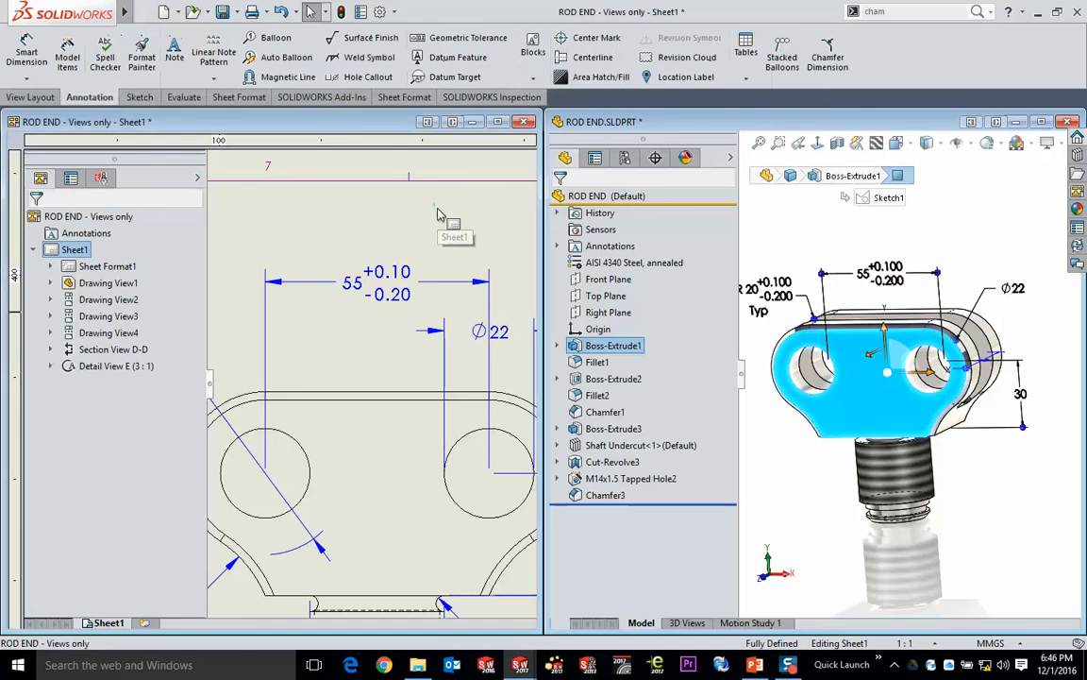
- Maximize the drawing window and move the Ø22 hole dimension text outside its extension lines, to the right of the hole
{"action": "double_click", "coordinate": [364, 128]}
{"action": "scroll", "coordinate": [679, 387], "scroll_direction": "up", "scroll_amount": 4}
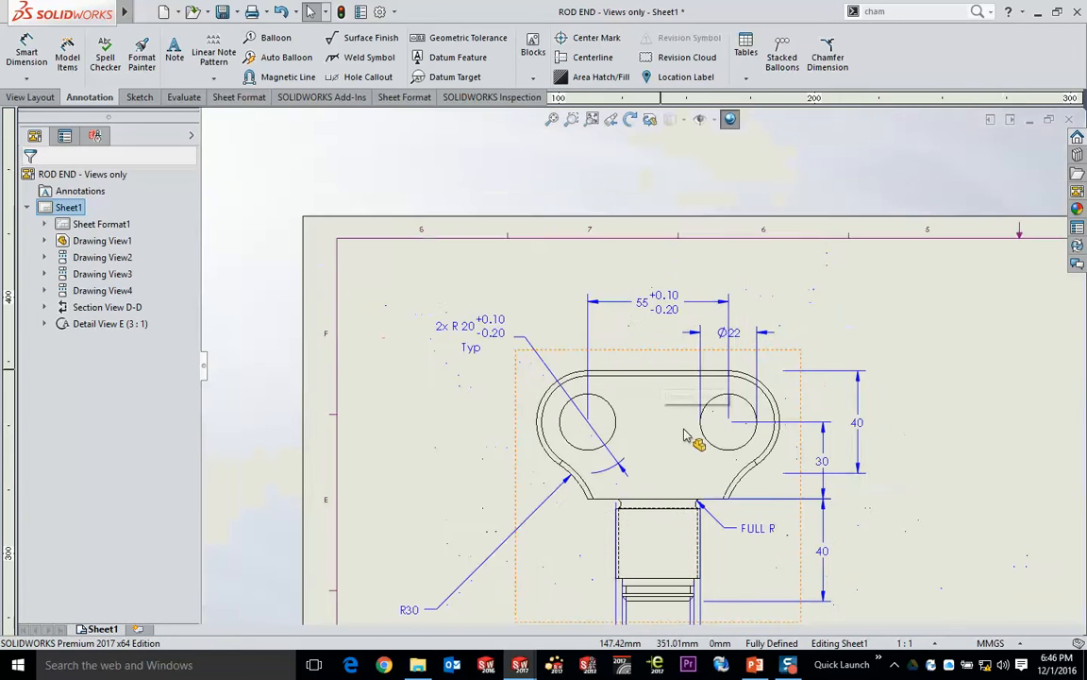
{"action": "middle_click_drag", "start_coordinate": [697, 439], "coordinate": [542, 302]}
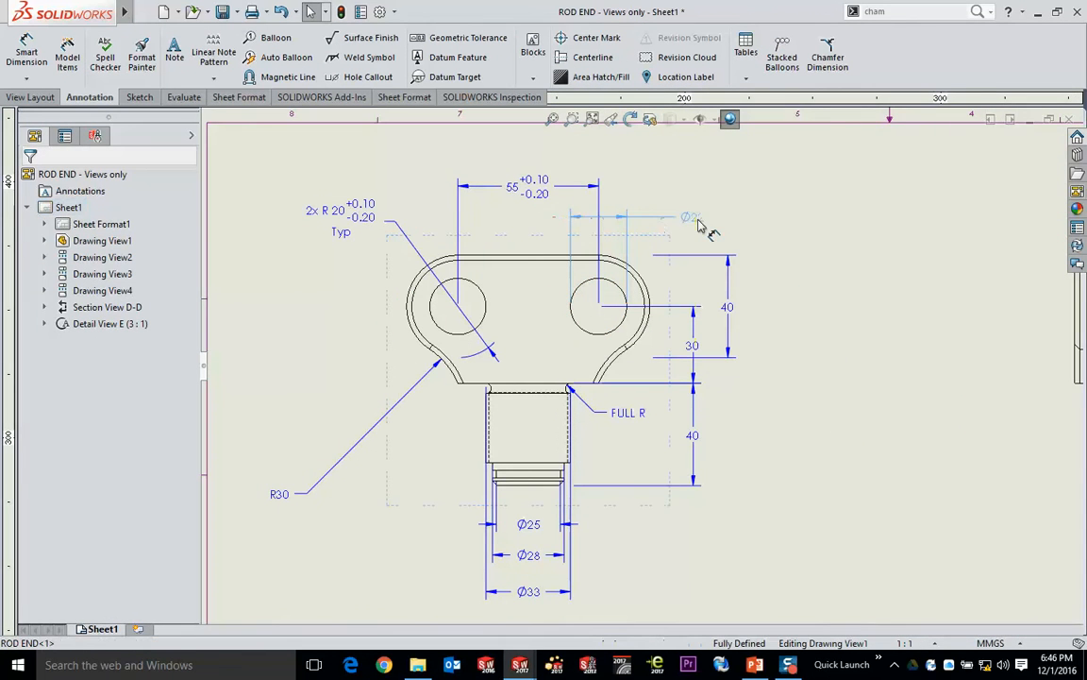
{"action": "left_click", "coordinate": [694, 217]}
{"action": "key", "text": "Escape"}
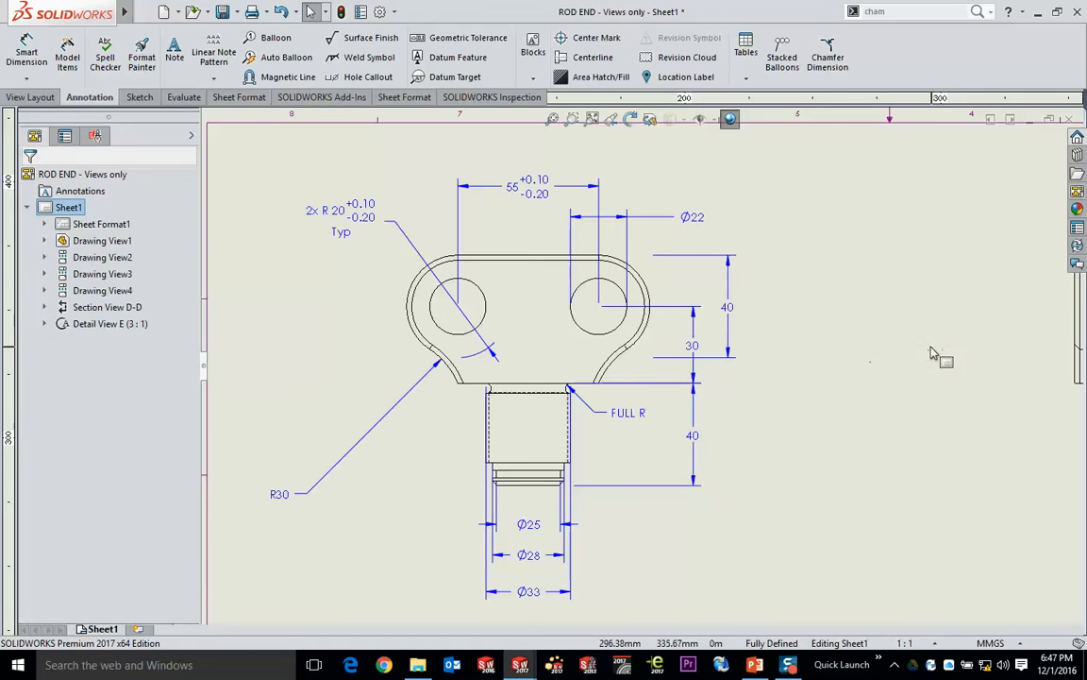
- Reposition the 2x R20 radius dimension to the lower left of the fork, just above the R30 dimension
{"action": "left_click", "coordinate": [342, 215]}
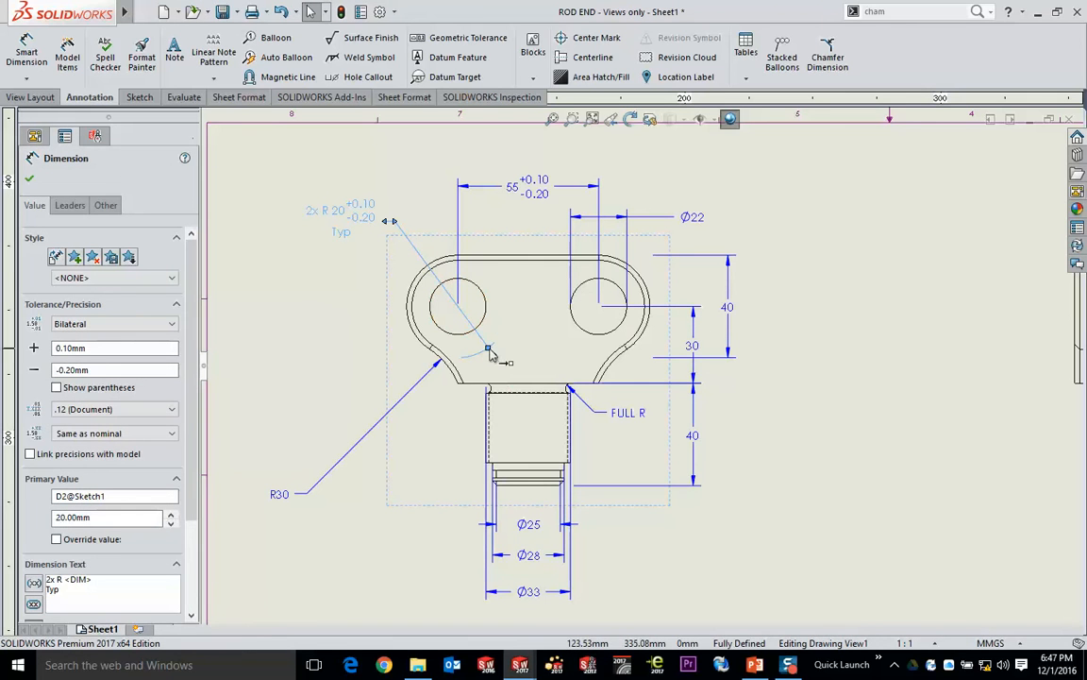
{"action": "left_click_drag", "start_coordinate": [373, 236], "coordinate": [353, 408]}
{"action": "left_click", "coordinate": [268, 233]}
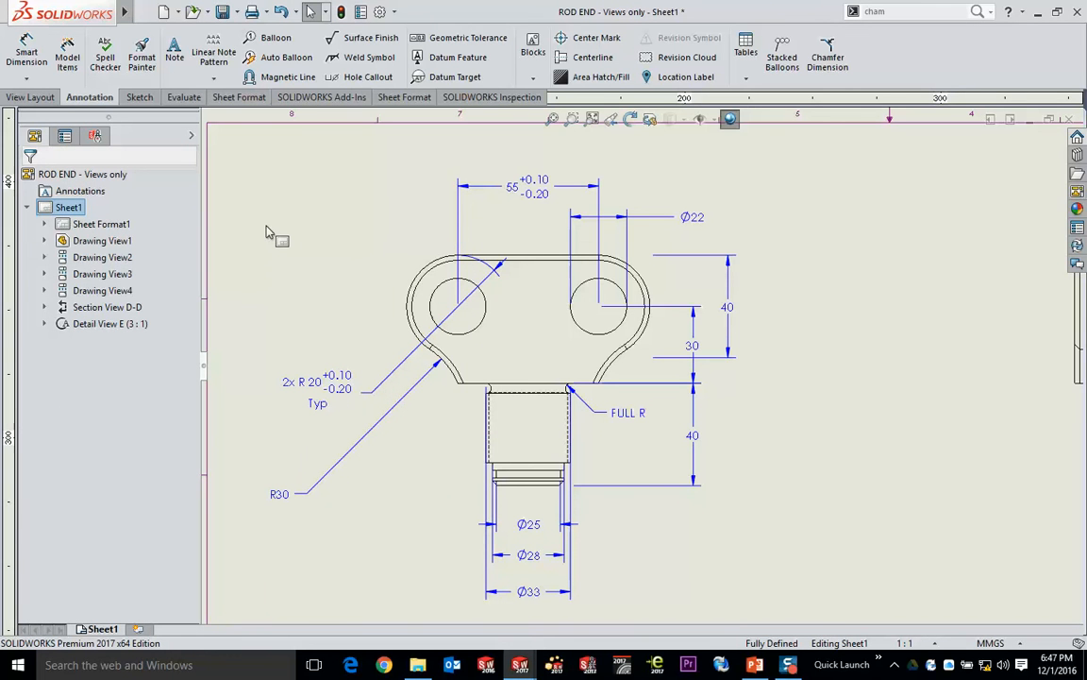
- Insert an automatic centerline through the shank of the front view using the select view option
{"action": "scroll", "coordinate": [319, 240], "scroll_direction": "up", "scroll_amount": 1}
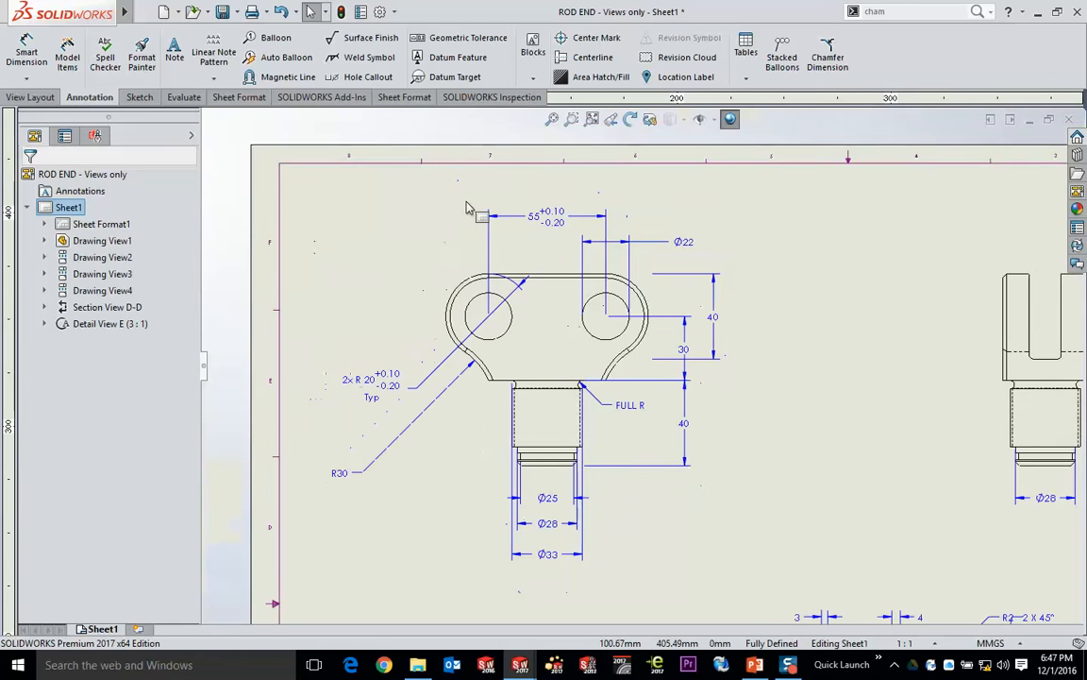
{"action": "right_click", "coordinate": [538, 271]}
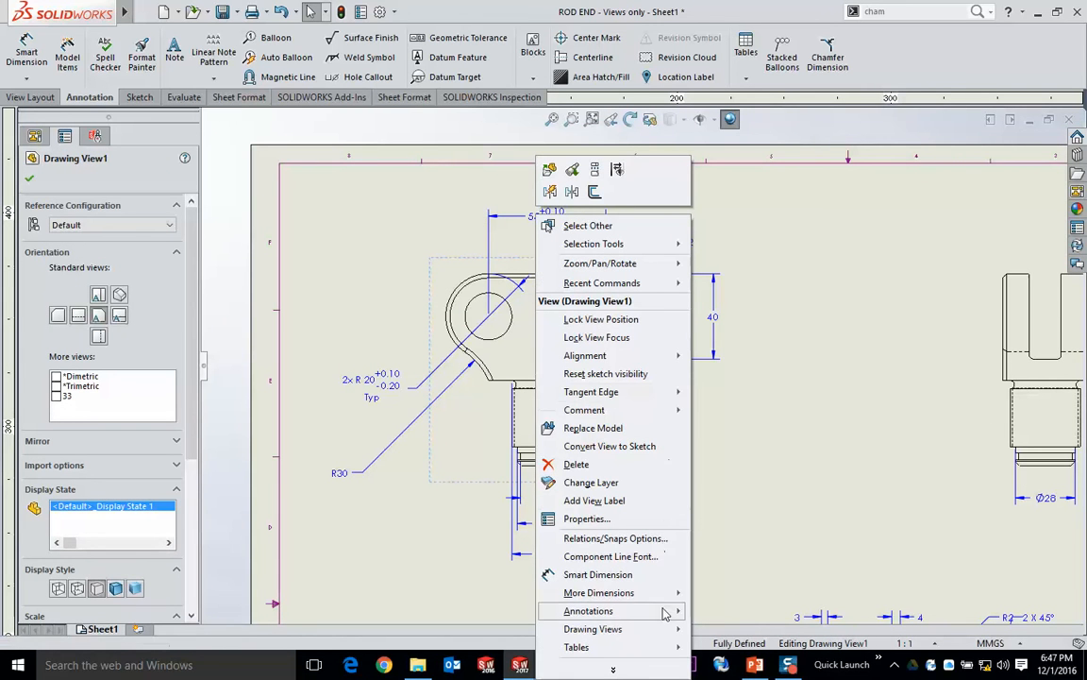
{"action": "mouse_move", "coordinate": [667, 615]}
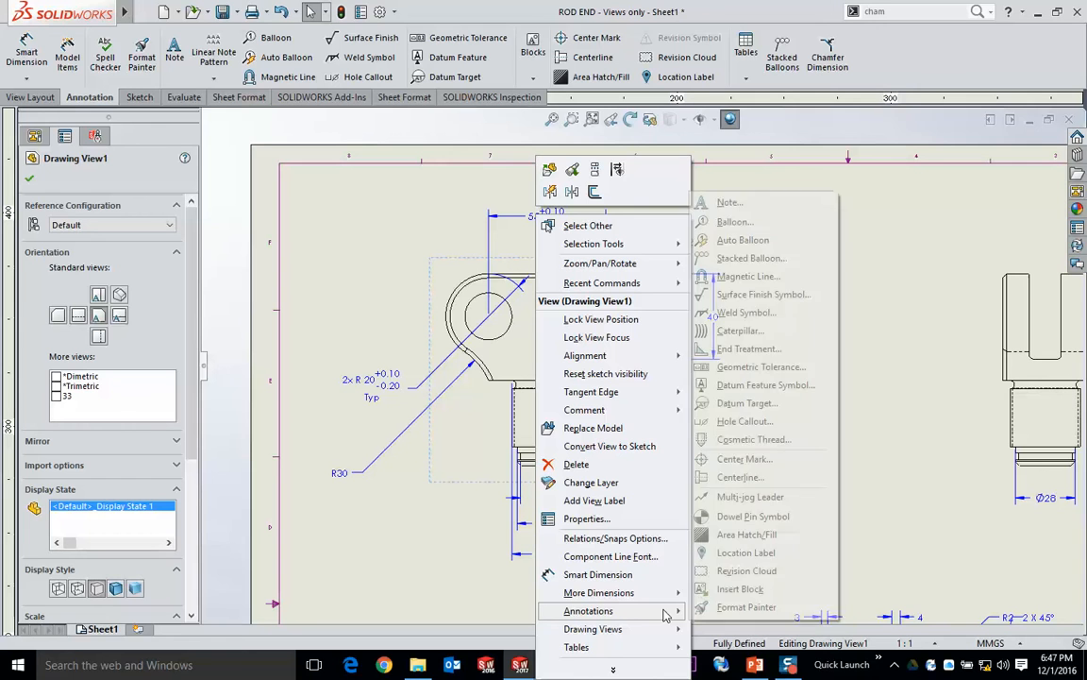
{"action": "left_click", "coordinate": [746, 478]}
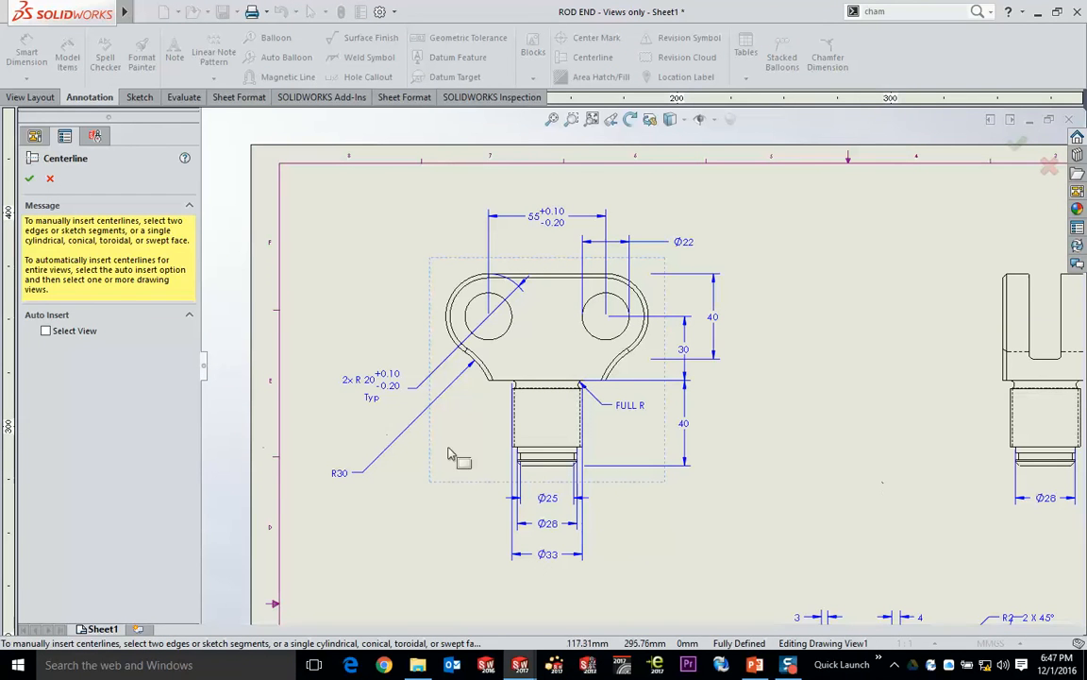
{"action": "left_click", "coordinate": [45, 330]}
{"action": "left_click", "coordinate": [566, 415]}
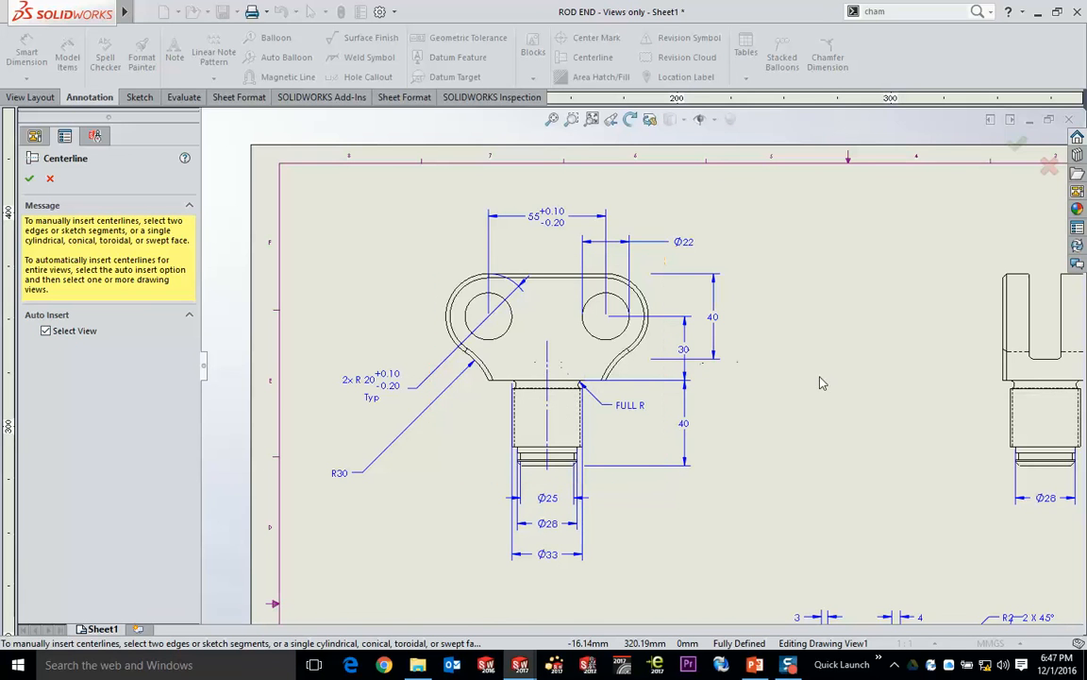
- Add an automatic centerline to the side view with the Ø28 dimension and finish the Centerline command
{"action": "middle_click_drag", "start_coordinate": [791, 250], "coordinate": [369, 233]}
{"action": "scroll", "coordinate": [648, 320], "scroll_direction": "down", "scroll_amount": 4}
{"action": "middle_click_drag", "start_coordinate": [750, 369], "coordinate": [680, 274]}
{"action": "middle_click_drag", "start_coordinate": [658, 382], "coordinate": [682, 273]}
{"action": "left_click", "coordinate": [618, 329]}
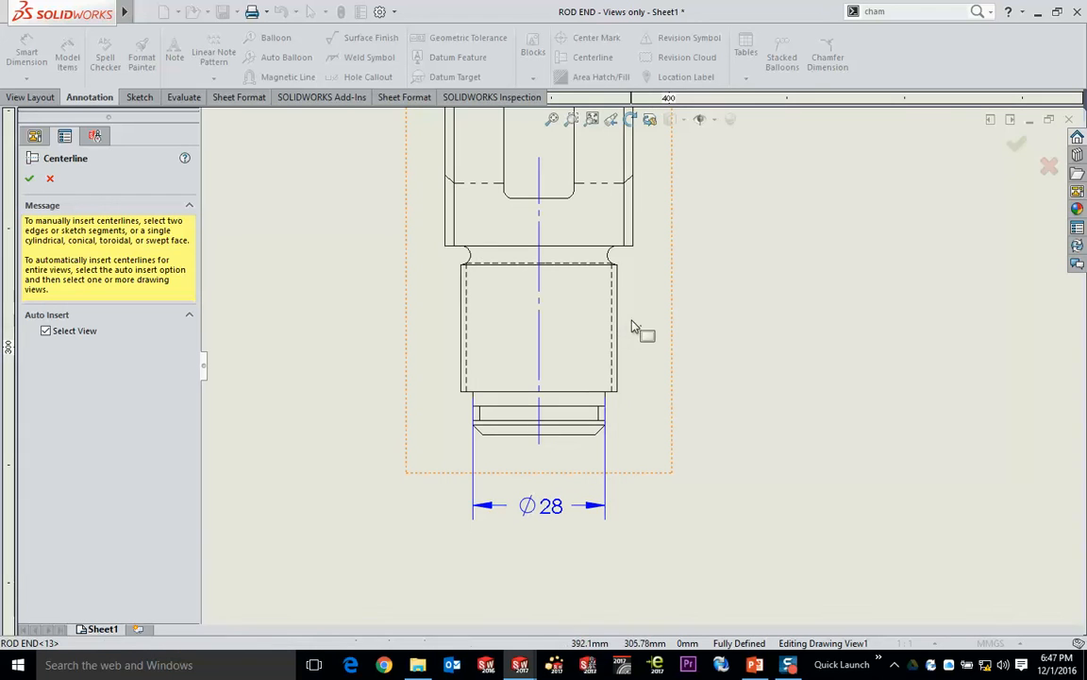
{"action": "middle_click_drag", "start_coordinate": [526, 527], "coordinate": [658, 210]}
{"action": "mouse_move", "coordinate": [442, 403]}
{"action": "middle_mouse_down"}
{"action": "mouse_move", "coordinate": [489, 200]}
{"action": "mouse_move", "coordinate": [410, 165]}
{"action": "middle_mouse_up"}
{"action": "middle_click_drag", "start_coordinate": [802, 272], "coordinate": [578, 288]}
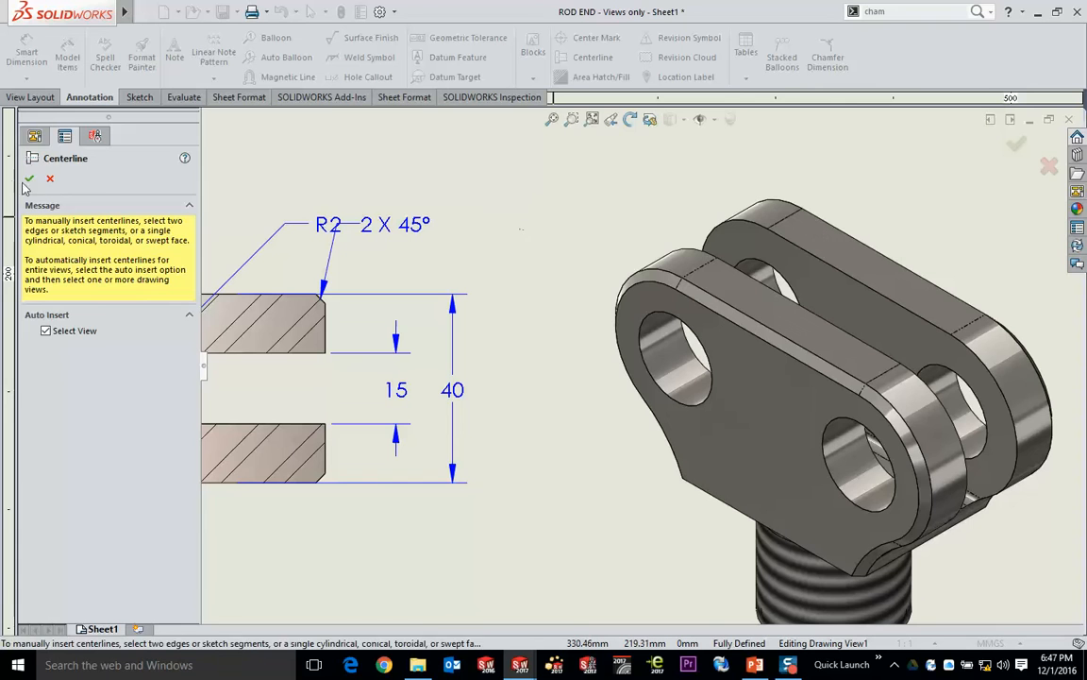
{"action": "key", "text": "Escape"}
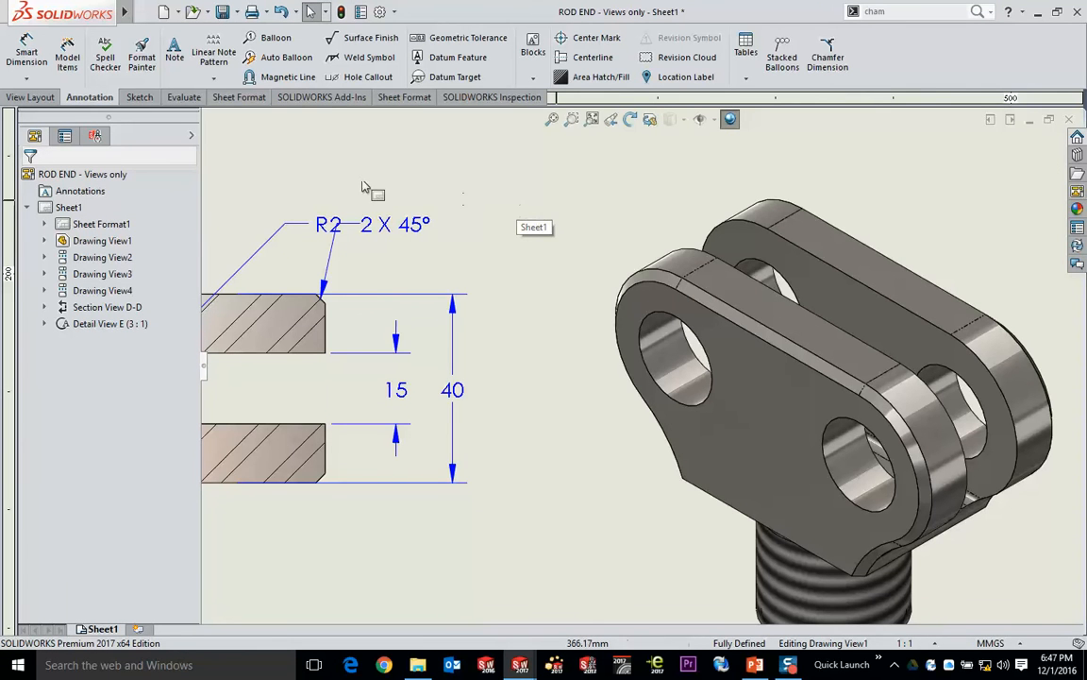
- Activate the Smart Dimension command for the front view of the rod end
{"action": "middle_click_drag", "start_coordinate": [341, 170], "coordinate": [862, 448]}
{"action": "middle_click_drag", "start_coordinate": [677, 379], "coordinate": [977, 538]}
{"action": "scroll", "coordinate": [977, 538], "scroll_direction": "up", "scroll_amount": 2}
{"action": "middle_click_drag", "start_coordinate": [459, 345], "coordinate": [641, 425]}
{"action": "scroll", "coordinate": [639, 421], "scroll_direction": "up", "scroll_amount": 1}
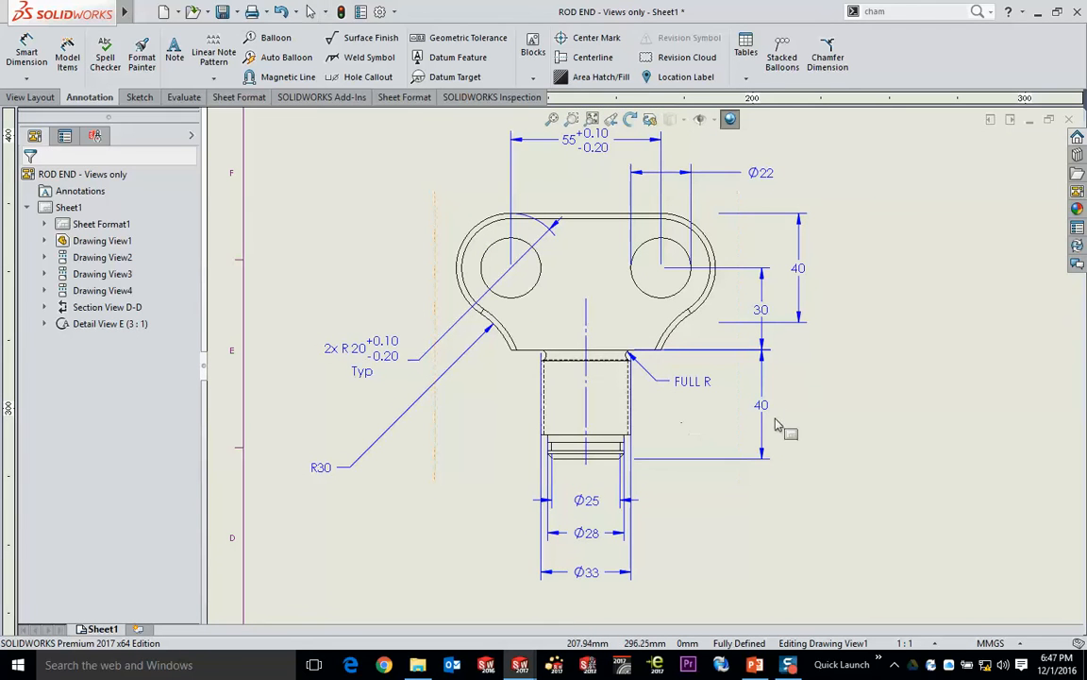
{"action": "middle_click_drag", "start_coordinate": [776, 425], "coordinate": [777, 427]}
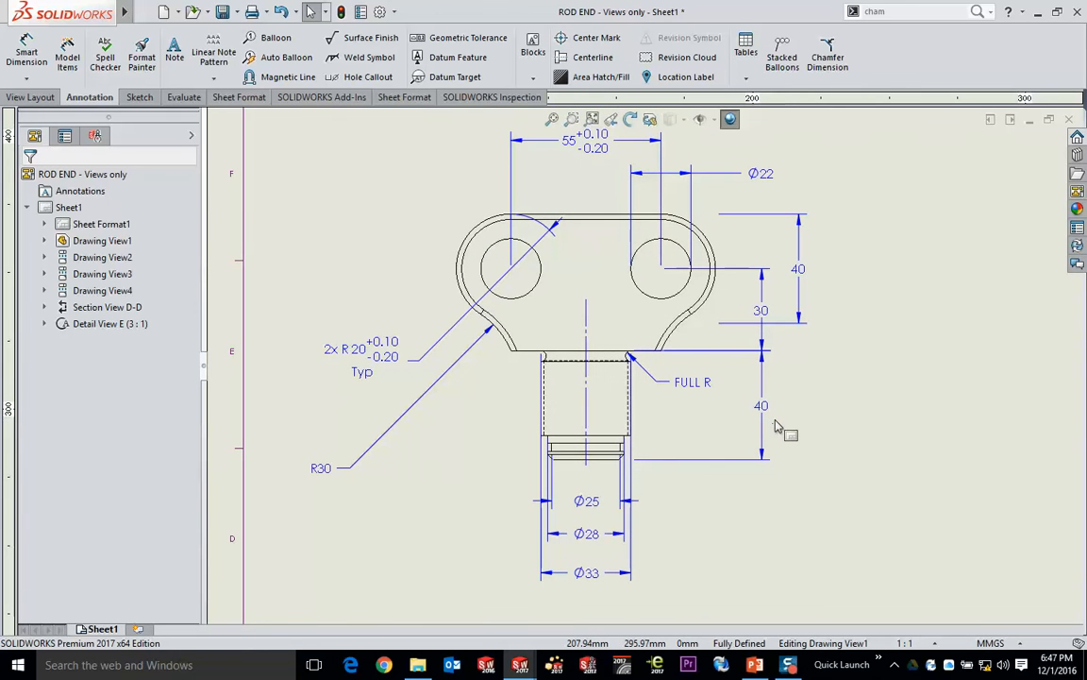
{"action": "left_click", "coordinate": [29, 58]}
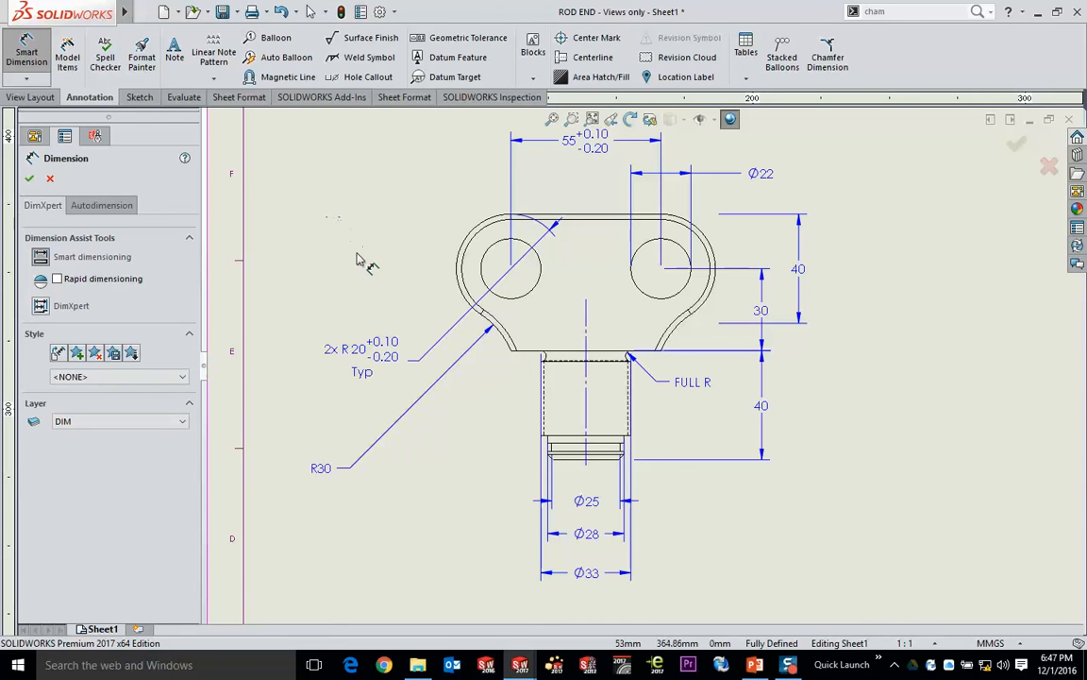
{"action": "left_click", "coordinate": [530, 294]}
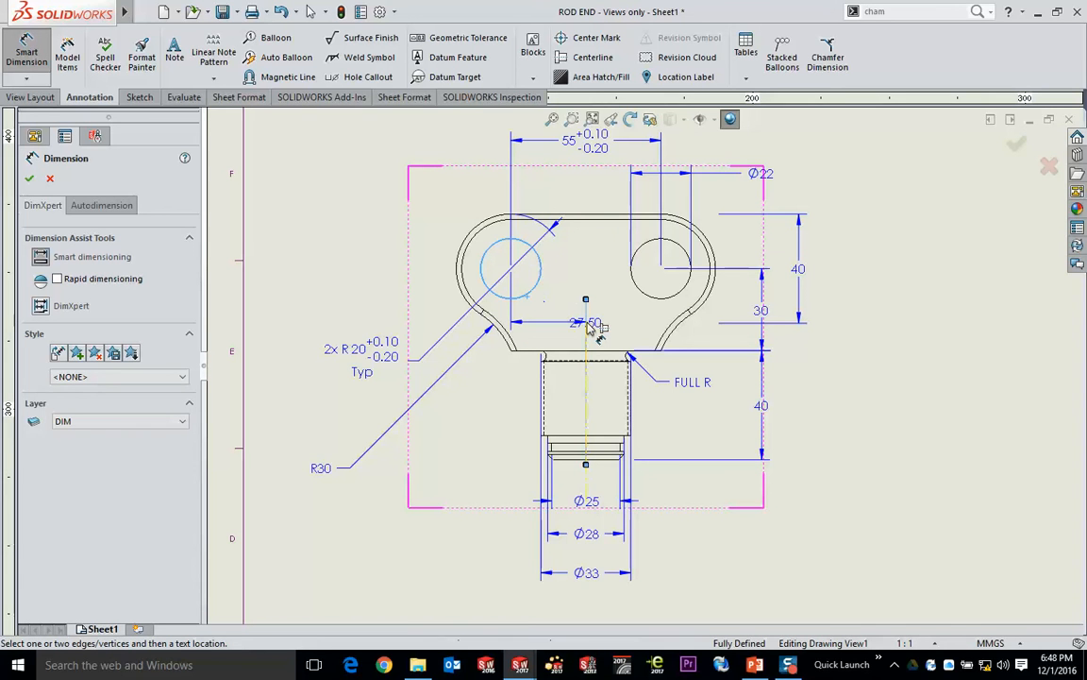
{"action": "left_click", "coordinate": [587, 328]}
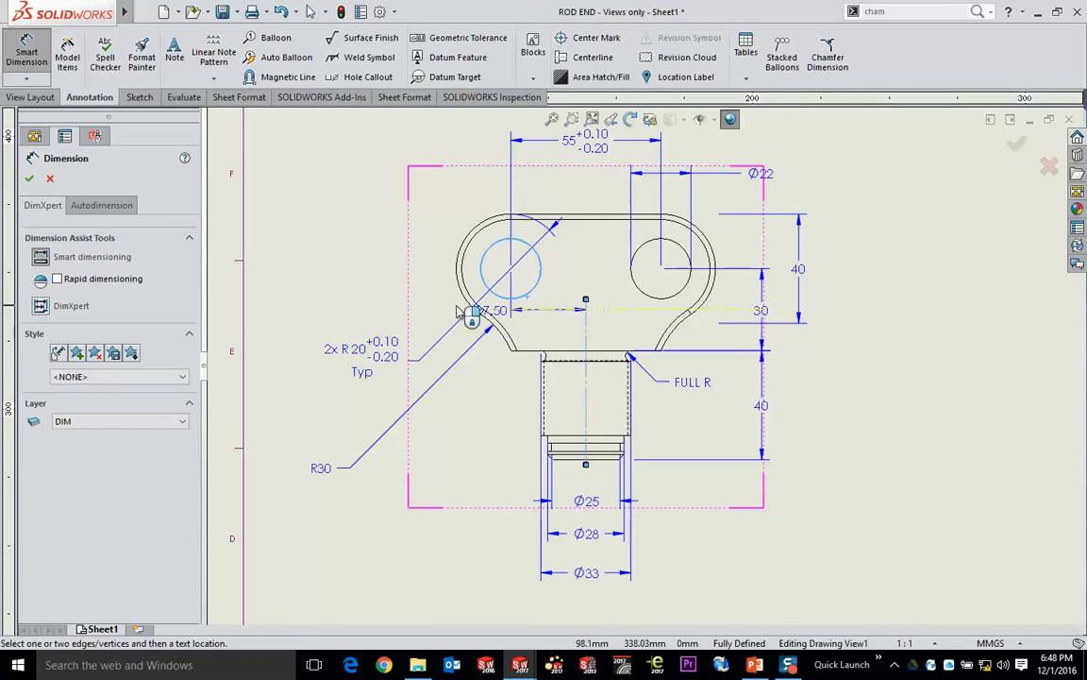
{"action": "key", "text": "Escape"}
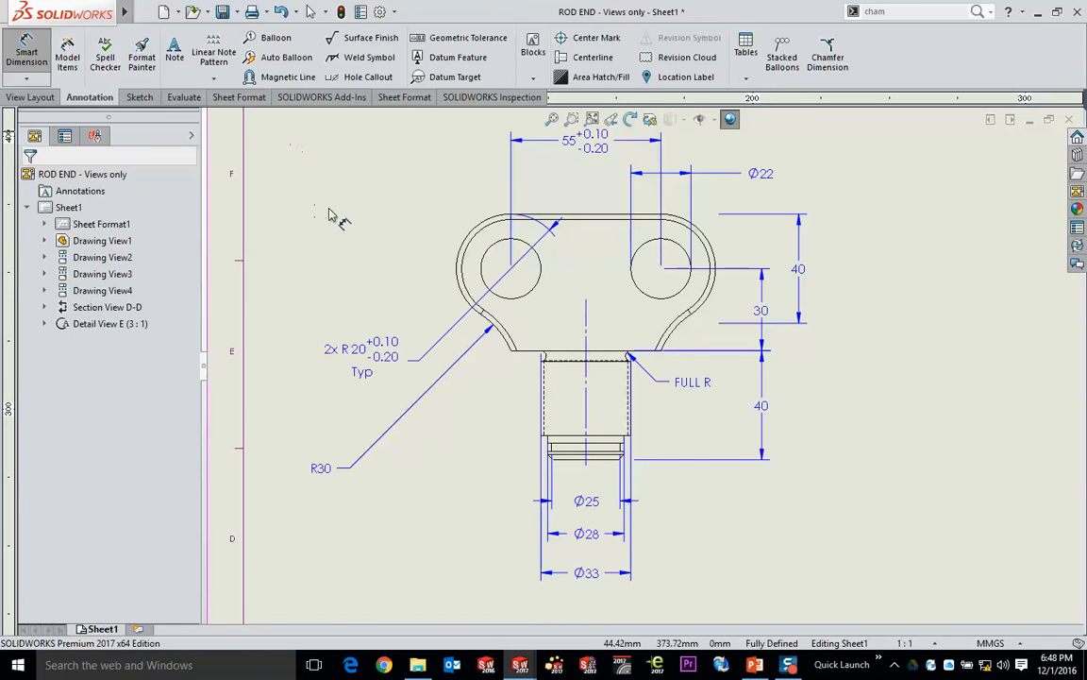
- With rapid dimensioning on, dimension the left hole to the shank centerline and the fork's lower shoulder width, both above the front view
{"action": "left_click", "coordinate": [489, 247]}
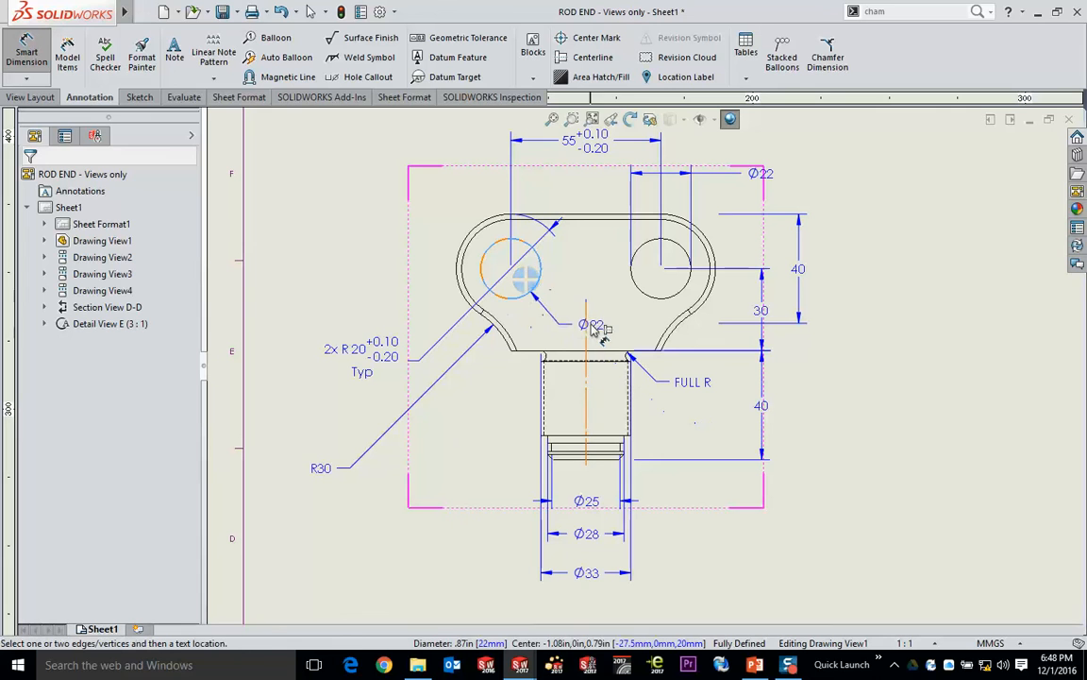
{"action": "left_click", "coordinate": [587, 325]}
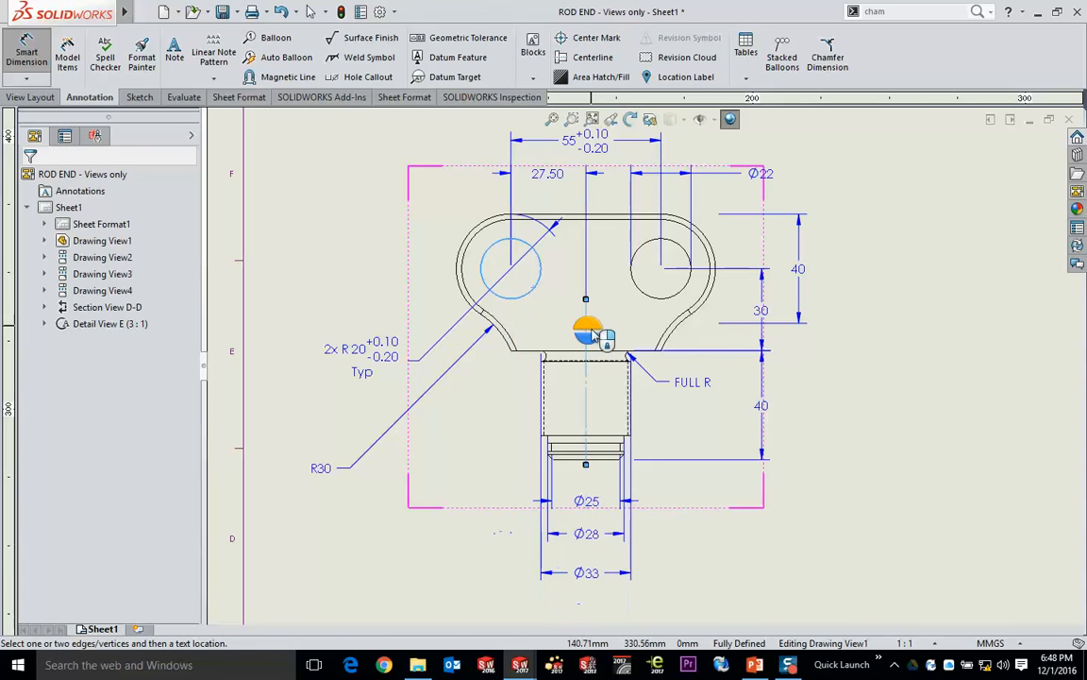
{"action": "left_click", "coordinate": [594, 326]}
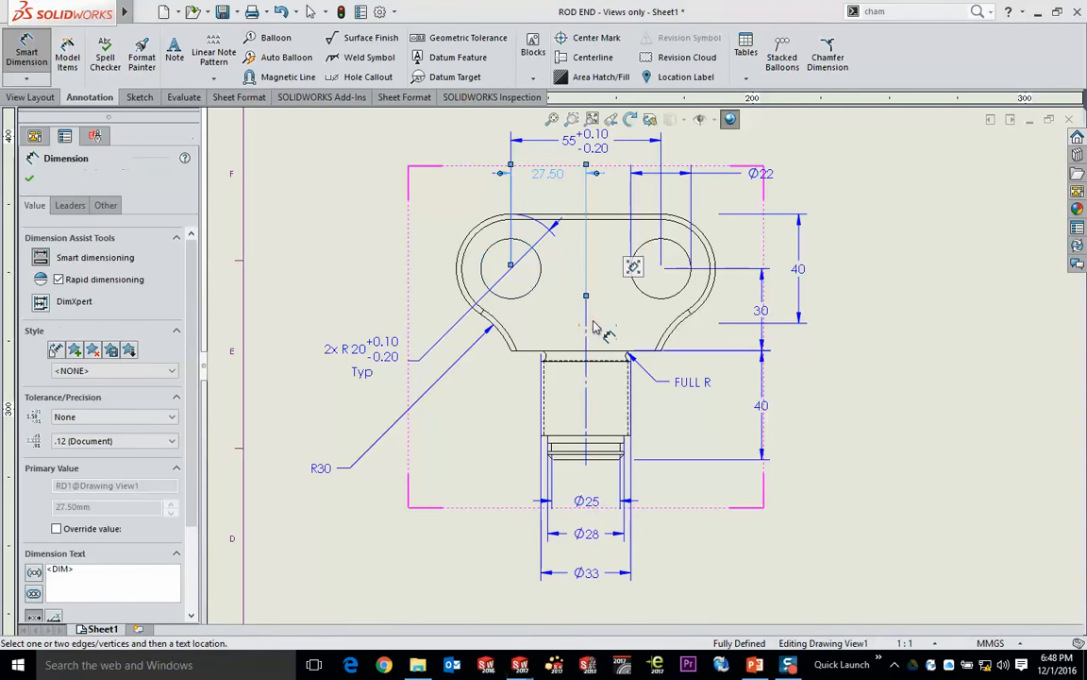
{"action": "left_click", "coordinate": [612, 351]}
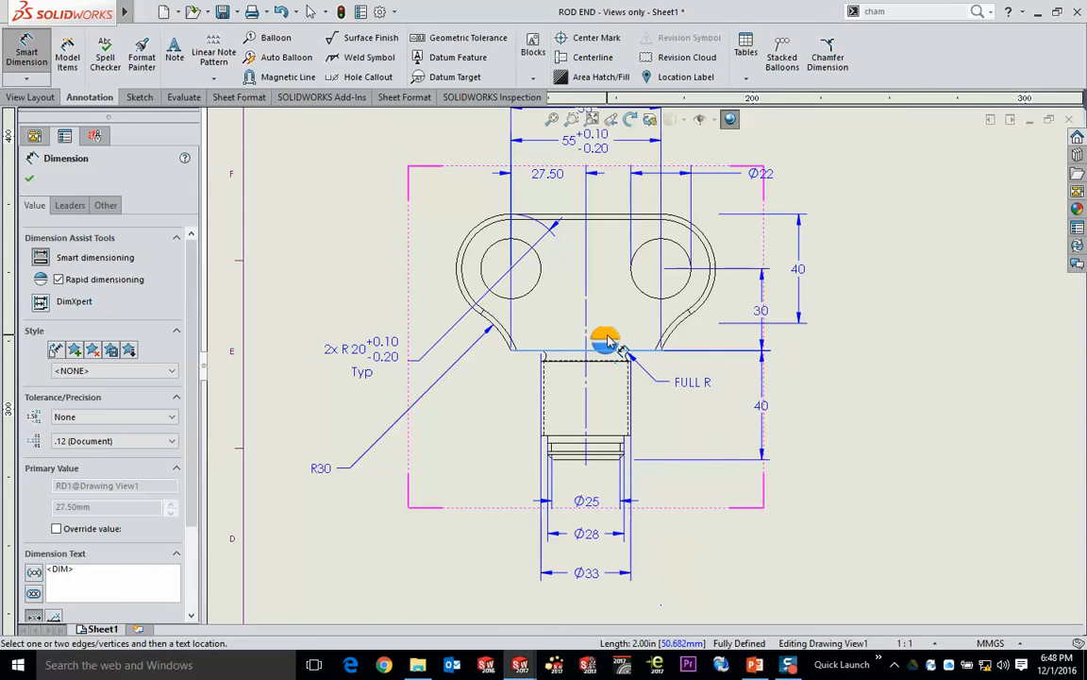
{"action": "left_click", "coordinate": [607, 341]}
- Dimension the side view's left outer edge to its centerline, placing the dimension below the view with rapid dimensioning
{"action": "scroll", "coordinate": [607, 341], "scroll_direction": "up", "scroll_amount": 2}
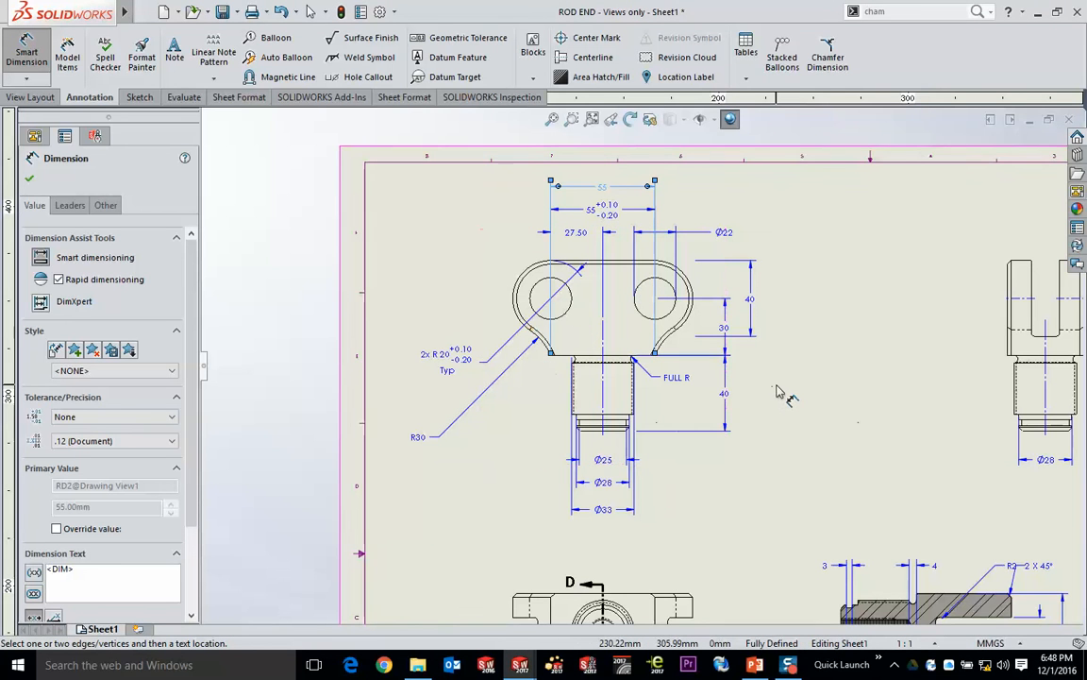
{"action": "middle_click_drag", "start_coordinate": [808, 426], "coordinate": [451, 369], "text": "ctrl"}
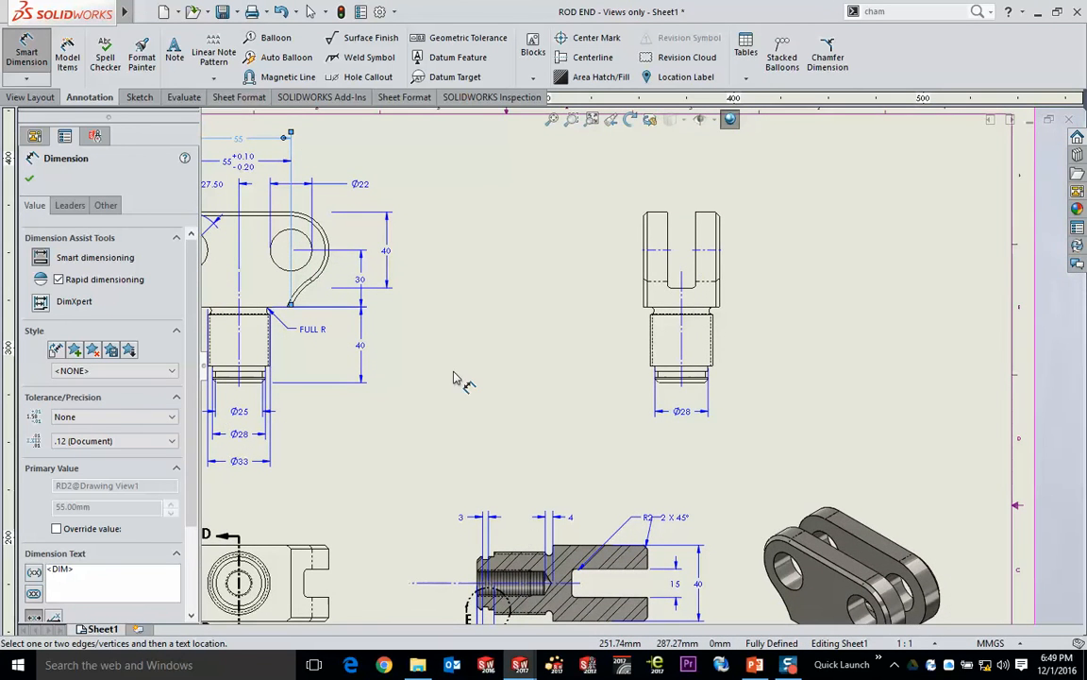
{"action": "scroll", "coordinate": [727, 245], "scroll_direction": "down", "scroll_amount": 2}
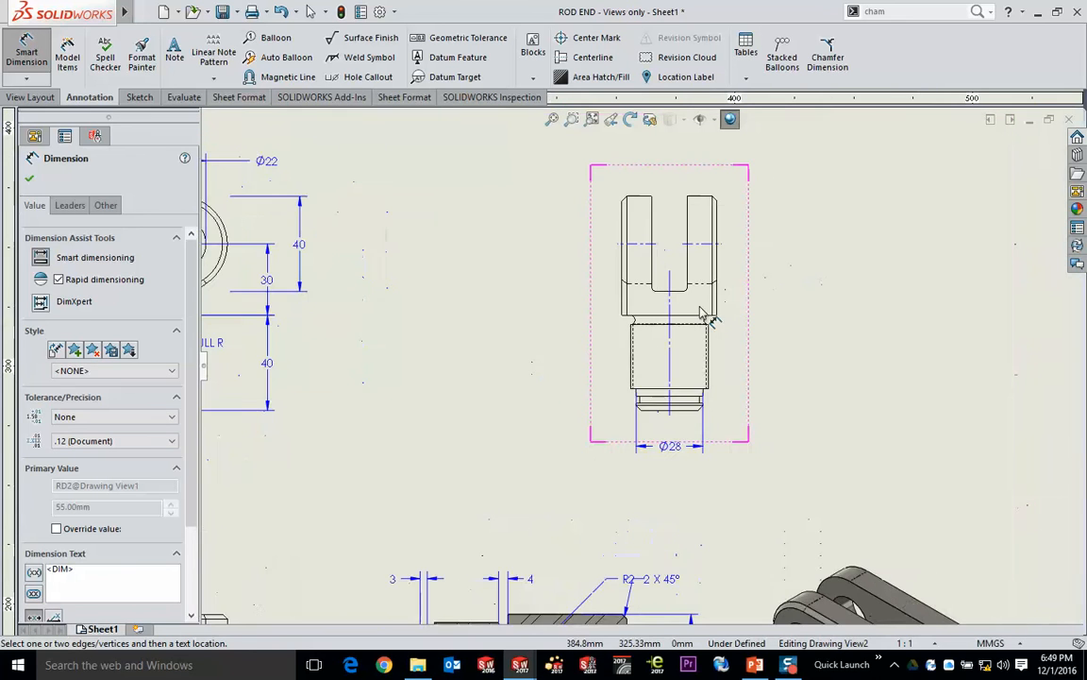
{"action": "left_click", "coordinate": [662, 309]}
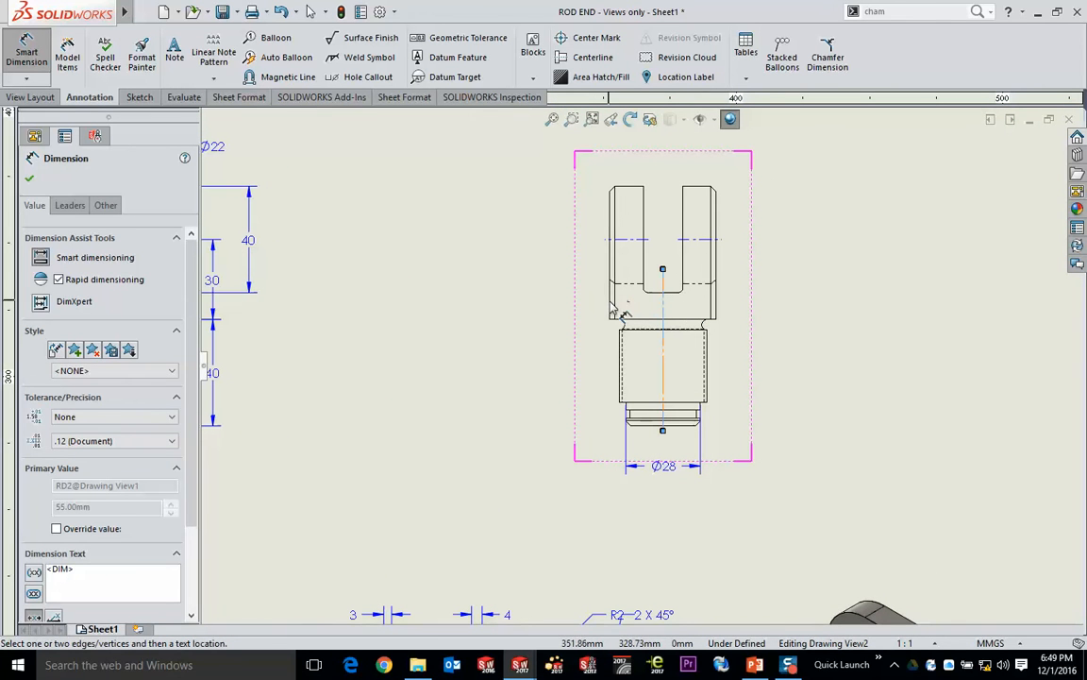
{"action": "left_click", "coordinate": [610, 308]}
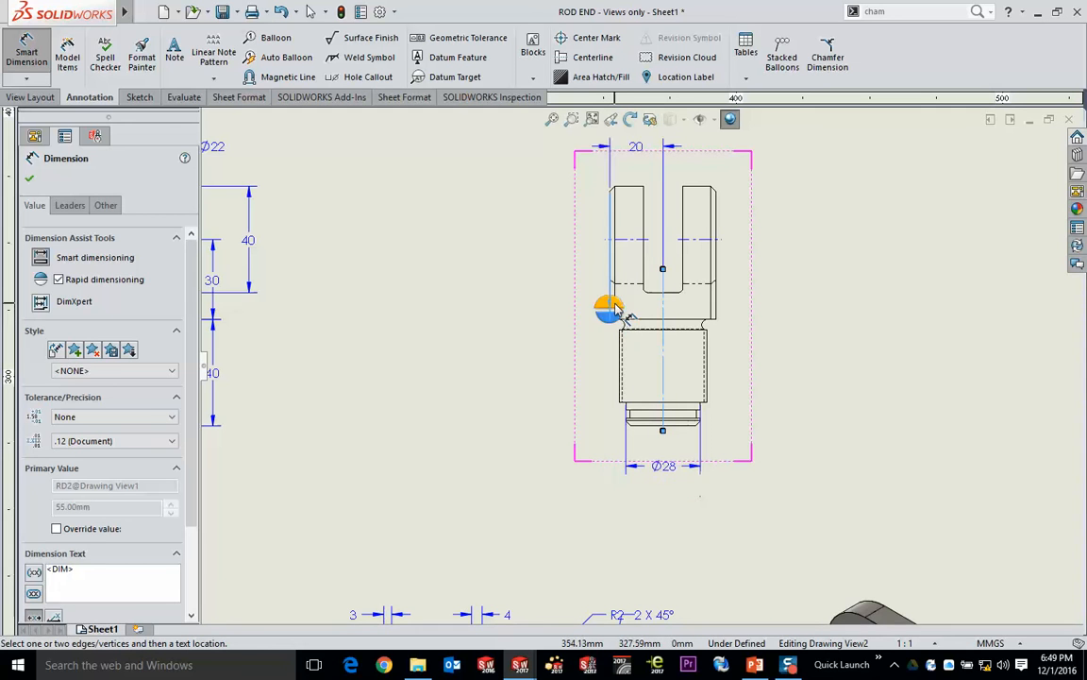
{"action": "left_click", "coordinate": [612, 321]}
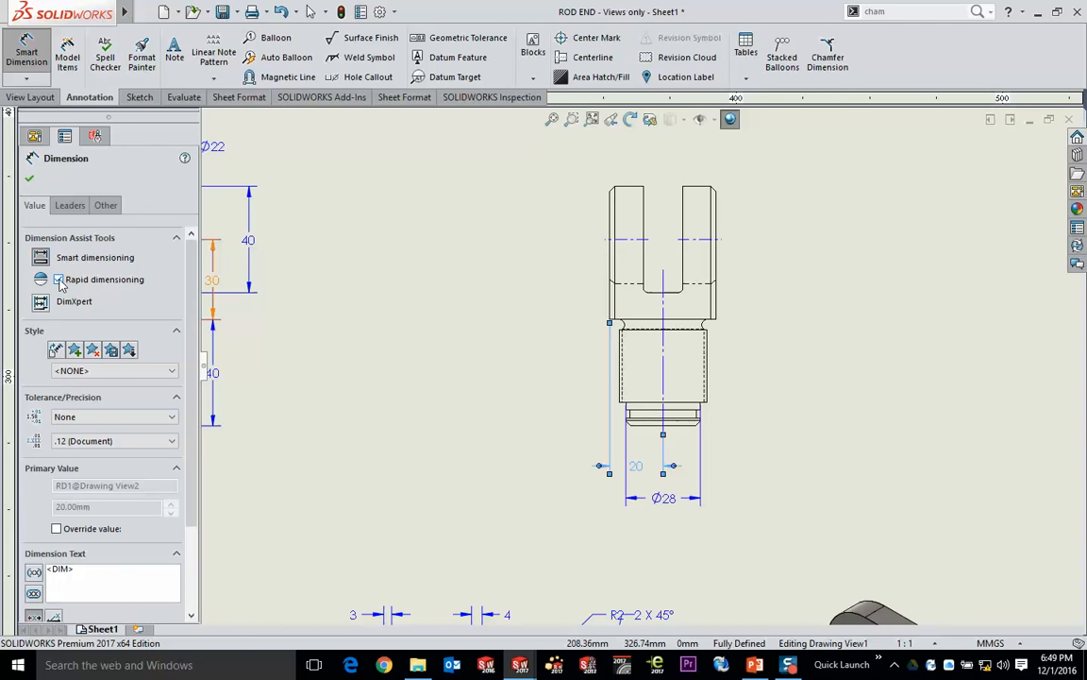
- Add a diameter dimension to the left hole of the front view, placed to the upper left of the fork
{"action": "middle_click_drag", "start_coordinate": [359, 381], "coordinate": [751, 428]}
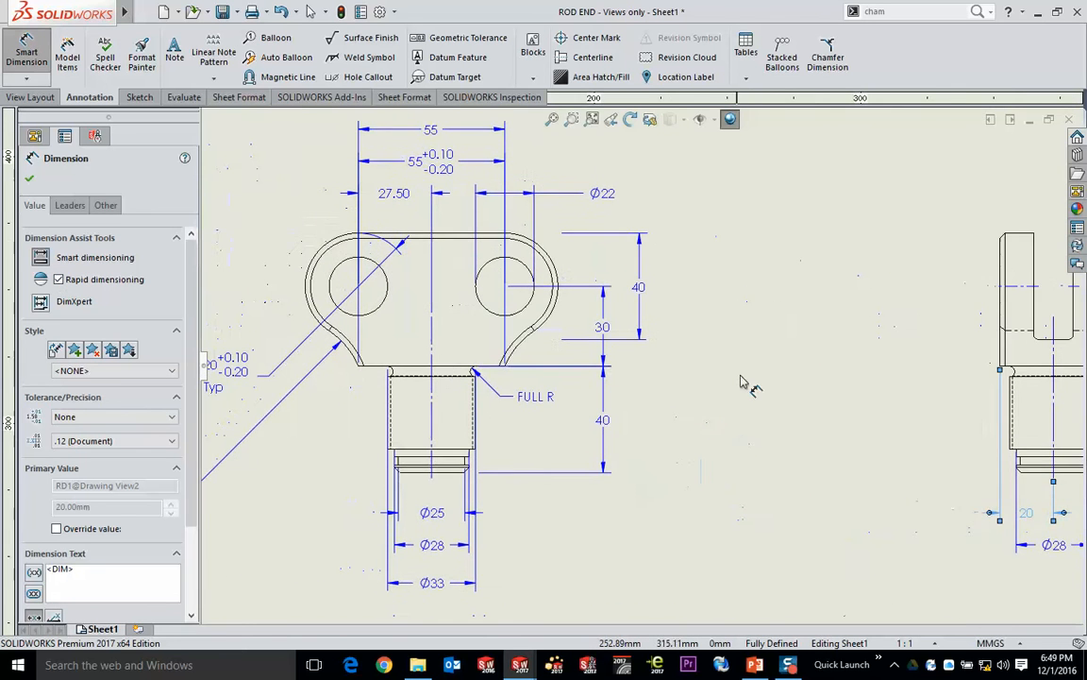
{"action": "mouse_move", "coordinate": [754, 329]}
{"action": "middle_mouse_down"}
{"action": "mouse_move", "coordinate": [861, 383]}
{"action": "mouse_move", "coordinate": [870, 297]}
{"action": "mouse_move", "coordinate": [891, 376]}
{"action": "middle_mouse_up"}
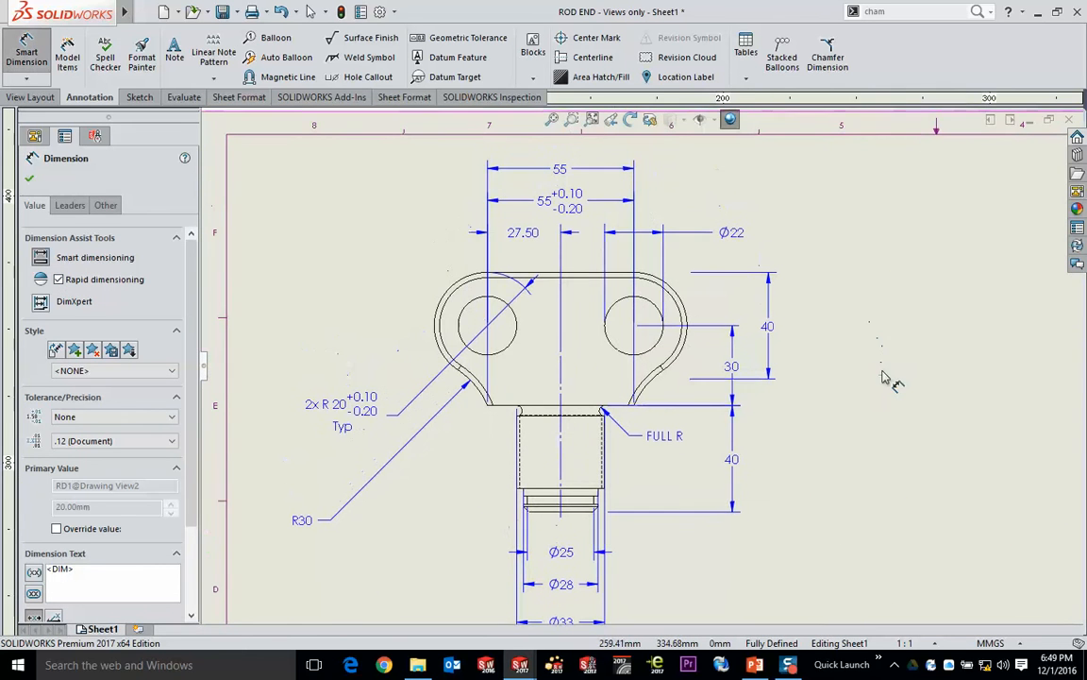
{"action": "left_click", "coordinate": [514, 353]}
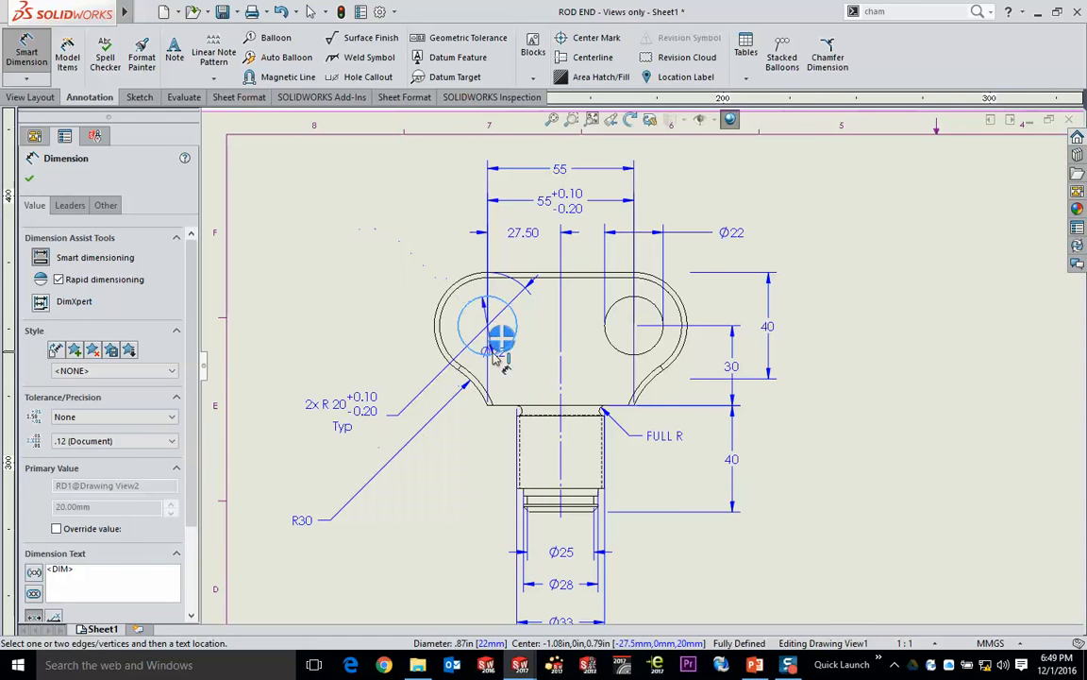
{"action": "left_click", "coordinate": [500, 338]}
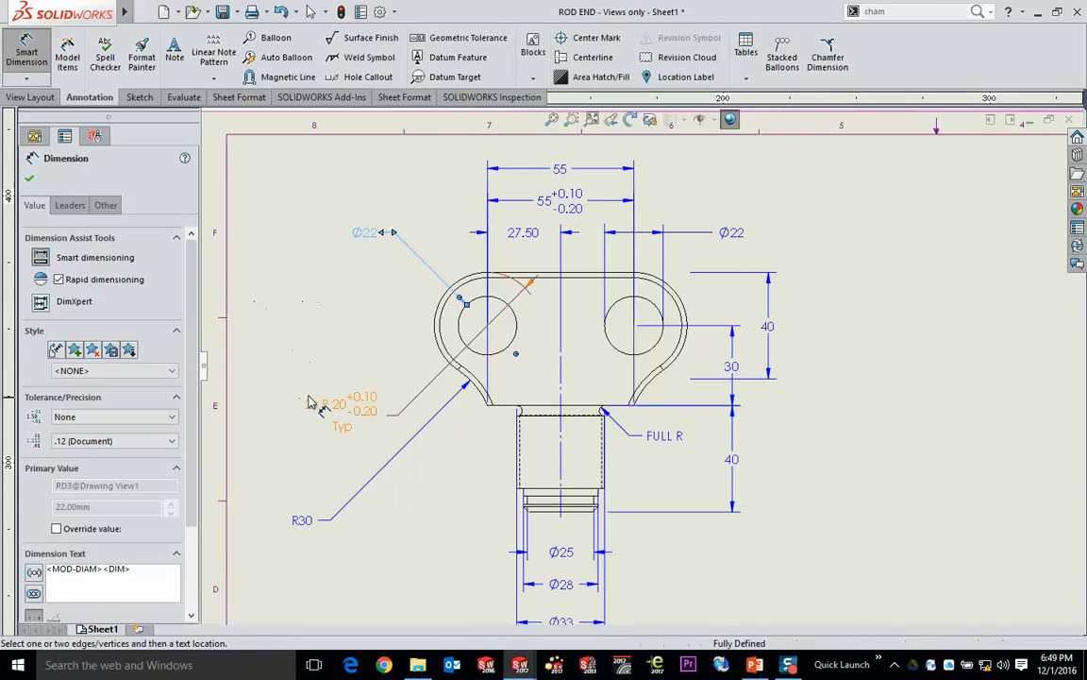
- End dimensioning and move the 2x R20 radius dimension slightly higher beside the fork in the front view
{"action": "key", "text": "Escape"}
{"action": "left_click_drag", "start_coordinate": [344, 408], "coordinate": [347, 375]}
{"action": "left_click", "coordinate": [305, 281]}
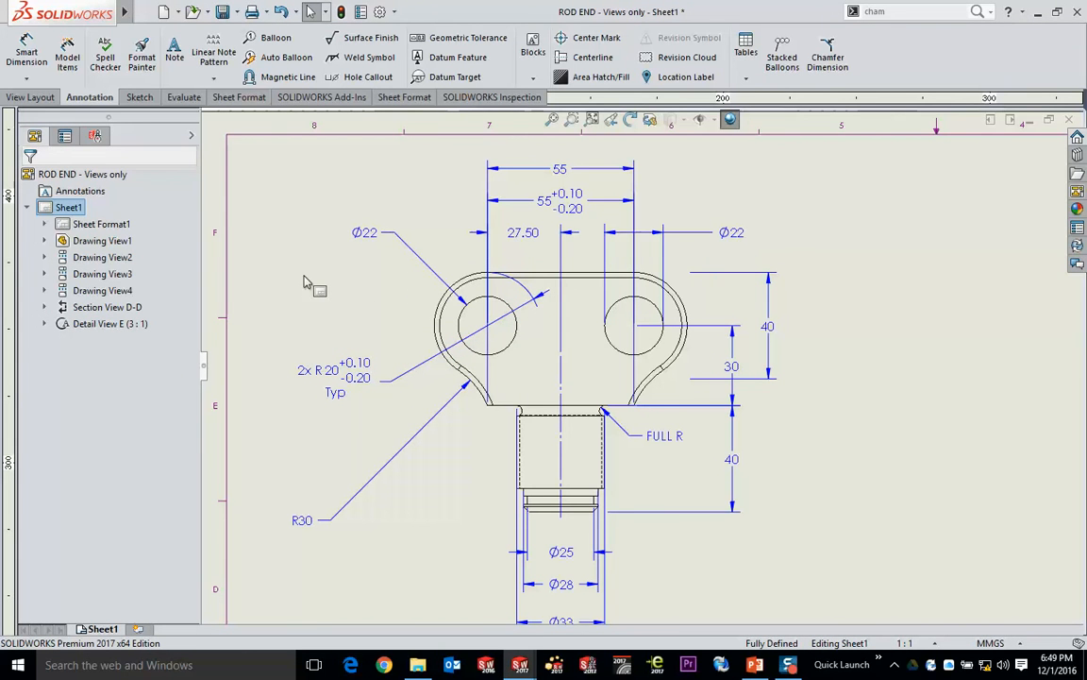
- Attach datum feature A to the side view's left outer edge, placing its label to the upper left of the fork
{"action": "middle_click_drag", "start_coordinate": [790, 406], "coordinate": [410, 138]}
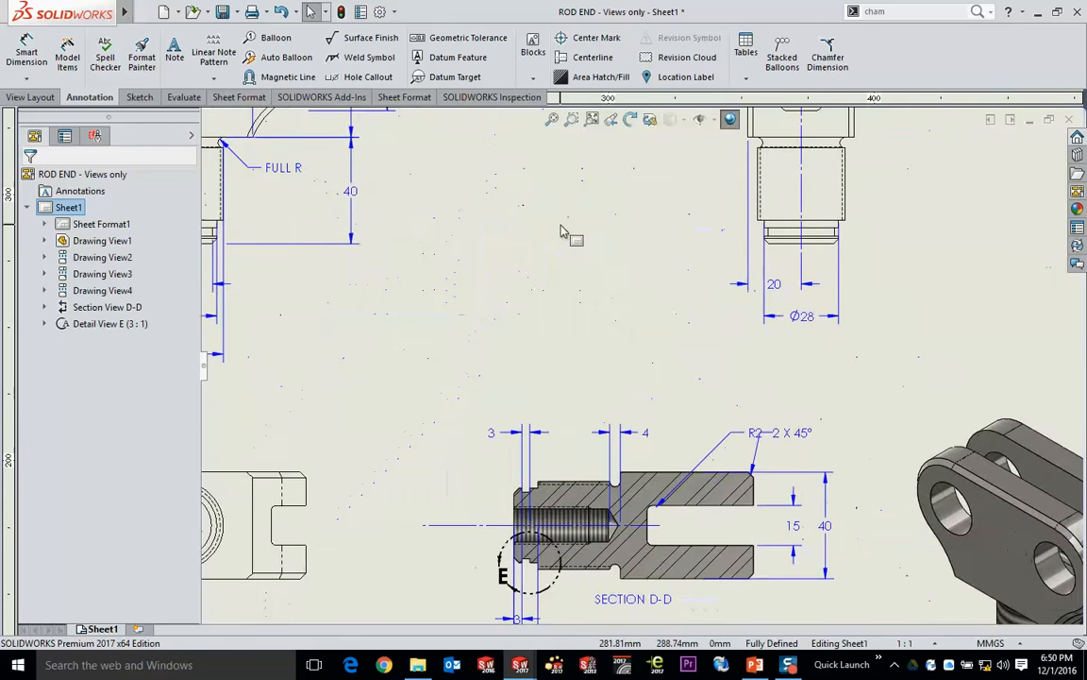
{"action": "mouse_move", "coordinate": [561, 233]}
{"action": "middle_mouse_down"}
{"action": "mouse_move", "coordinate": [507, 400]}
{"action": "mouse_move", "coordinate": [325, 388]}
{"action": "middle_mouse_up"}
{"action": "scroll", "coordinate": [634, 260], "scroll_direction": "down", "scroll_amount": 2}
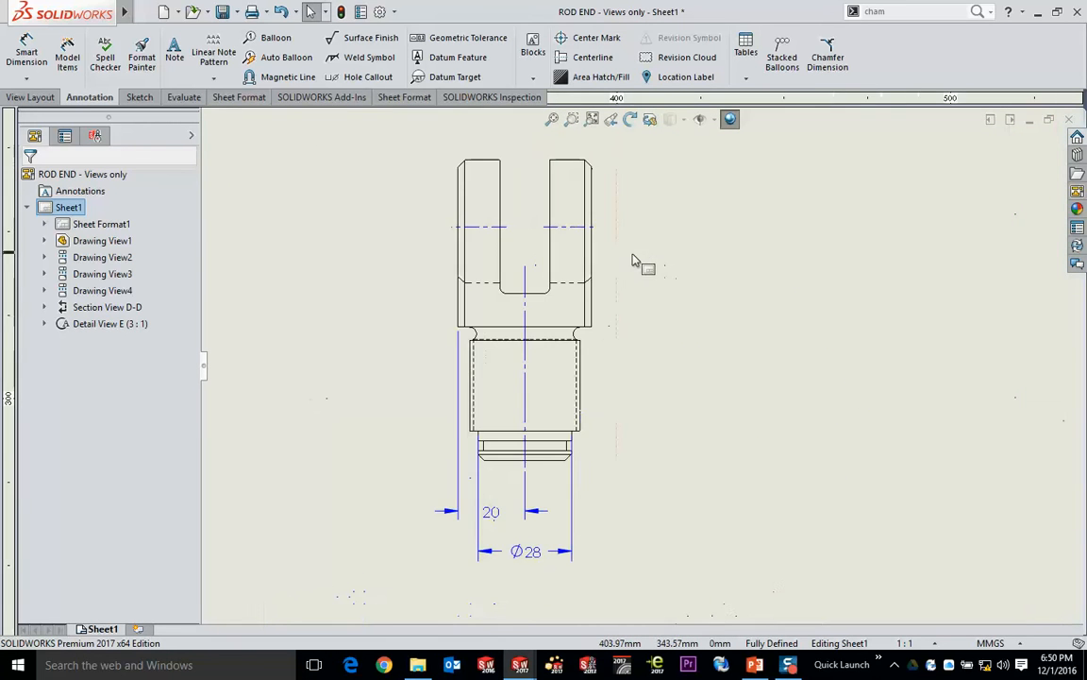
{"action": "middle_click_drag", "start_coordinate": [634, 261], "coordinate": [692, 293]}
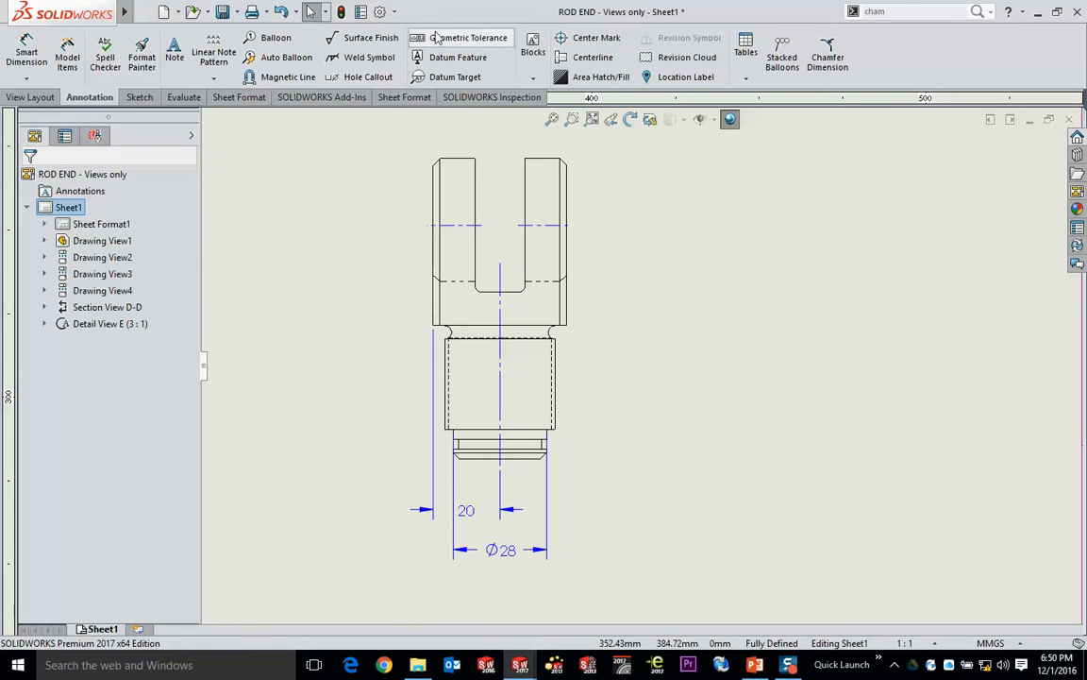
{"action": "left_click", "coordinate": [451, 58]}
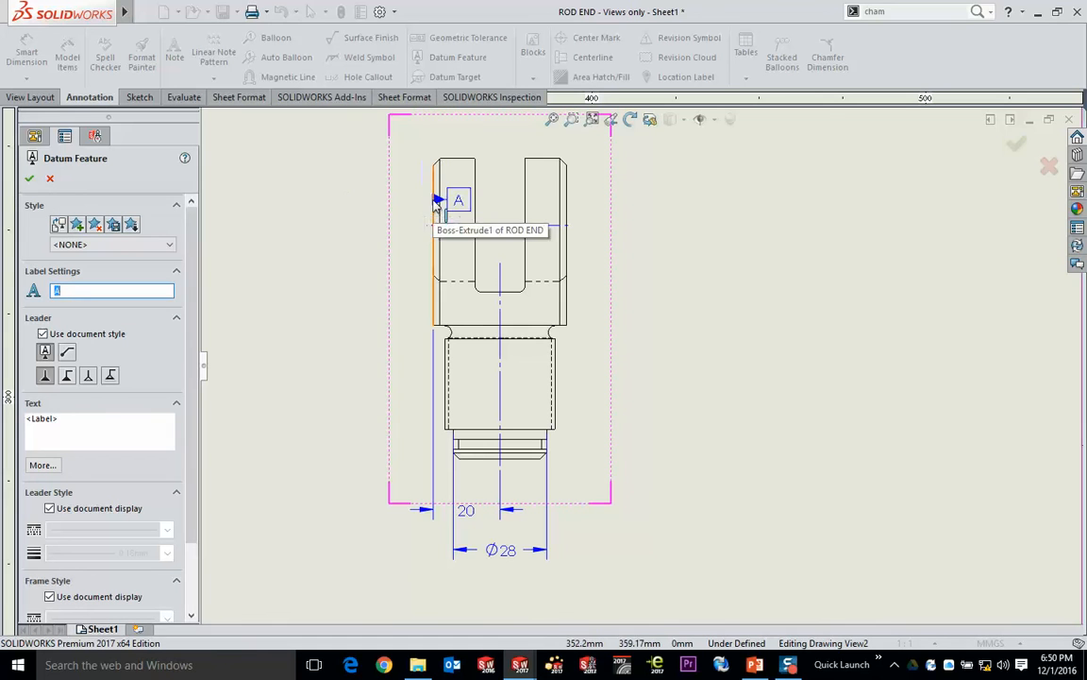
{"action": "left_click", "coordinate": [434, 212]}
{"action": "left_click", "coordinate": [328, 130]}
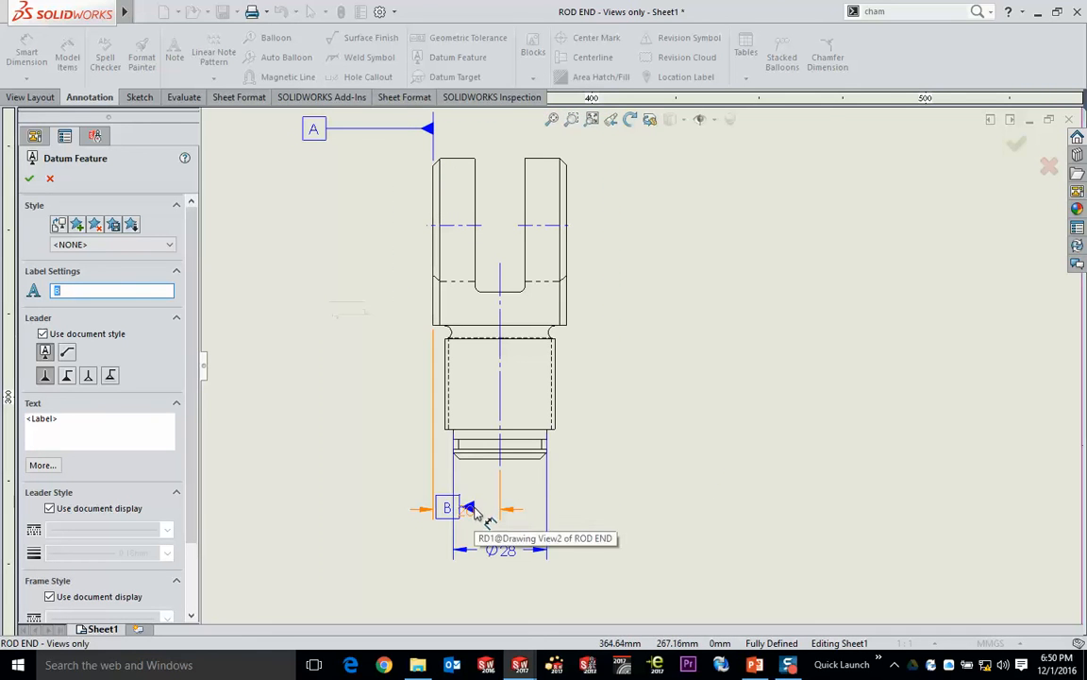
- Attach datum feature B to the topmost 55 dimension of the front view, with its label to the right
{"action": "middle_click_drag", "start_coordinate": [389, 473], "coordinate": [818, 459]}
{"action": "middle_click_drag", "start_coordinate": [586, 347], "coordinate": [867, 577]}
{"action": "left_click", "coordinate": [444, 251]}
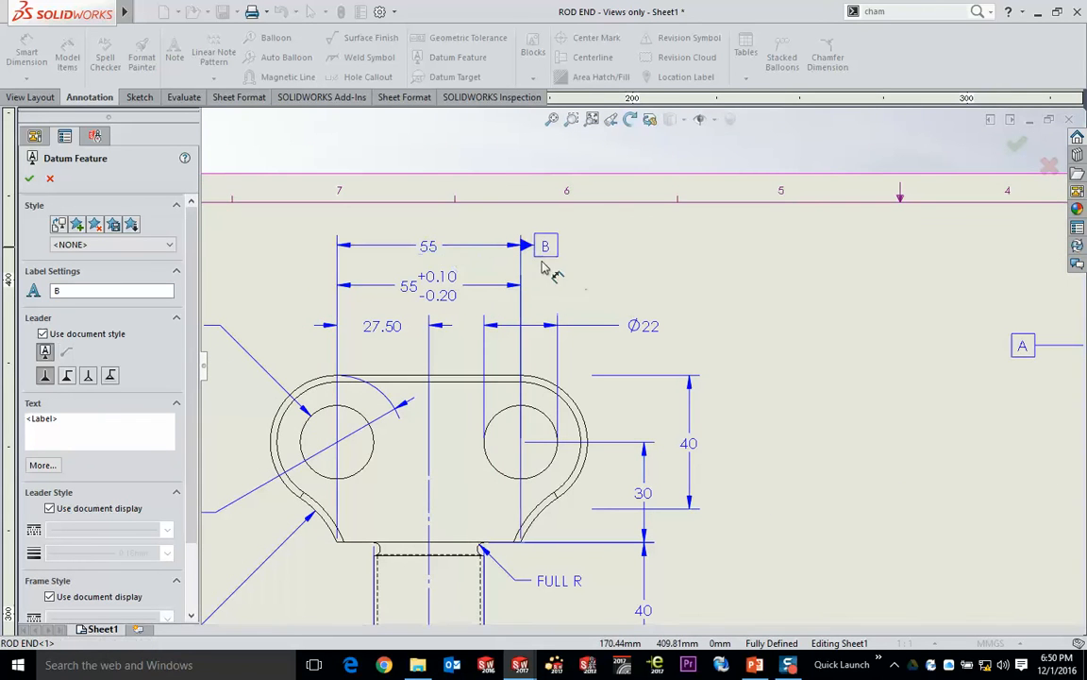
{"action": "left_click", "coordinate": [598, 283]}
- Attach datum feature C to the shank's bottom edge in the front view, labelled at lower left, and finish placing datums
{"action": "mouse_move", "coordinate": [736, 436]}
{"action": "middle_mouse_down"}
{"action": "mouse_move", "coordinate": [724, 385]}
{"action": "mouse_move", "coordinate": [724, 201]}
{"action": "middle_mouse_up"}
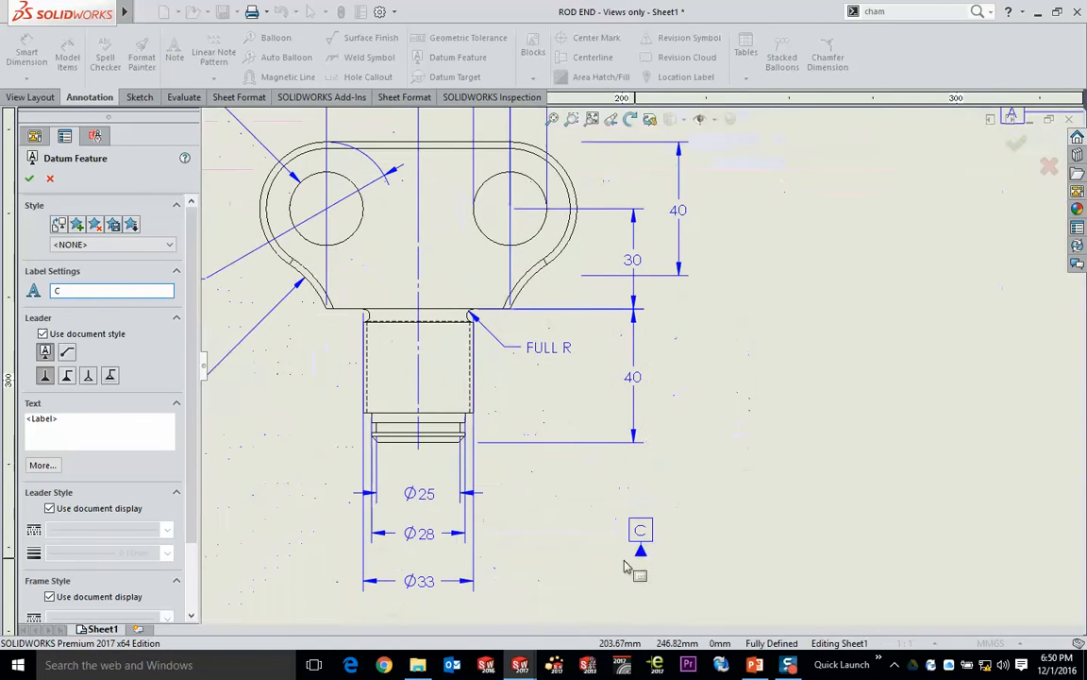
{"action": "left_click", "coordinate": [443, 439]}
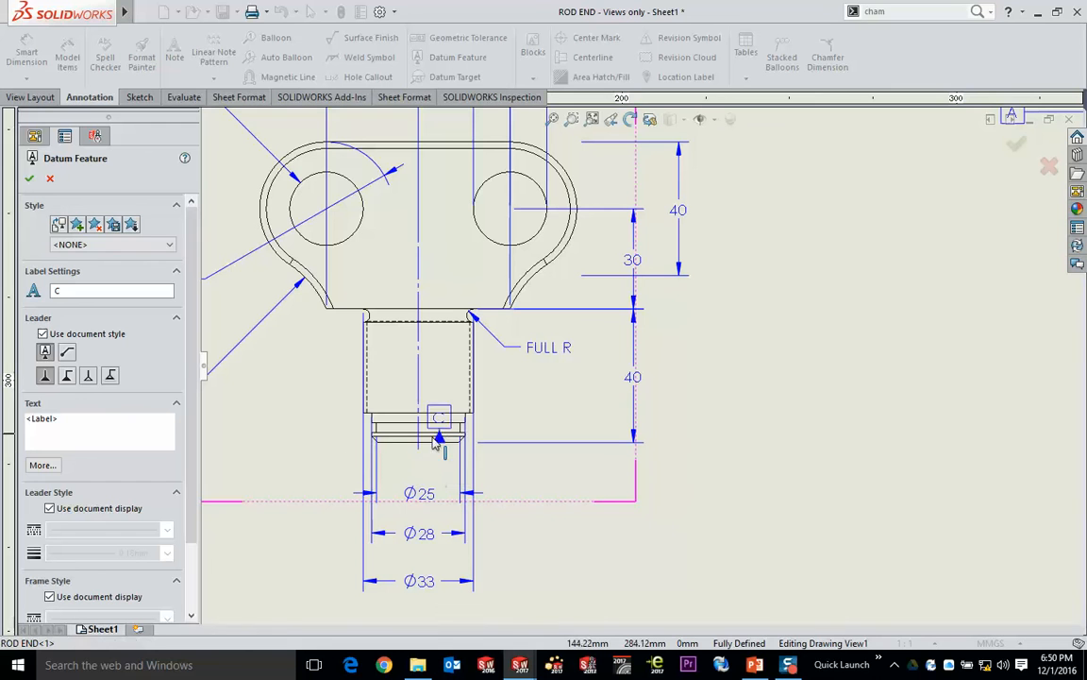
{"action": "left_click", "coordinate": [312, 482]}
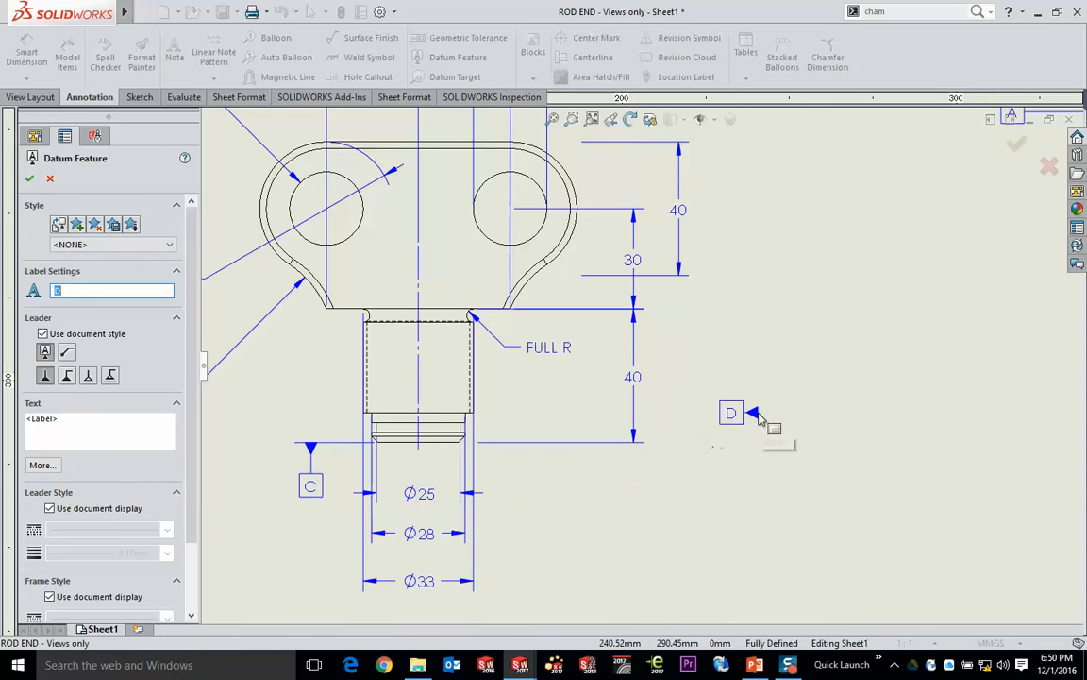
{"action": "key", "text": "Escape"}
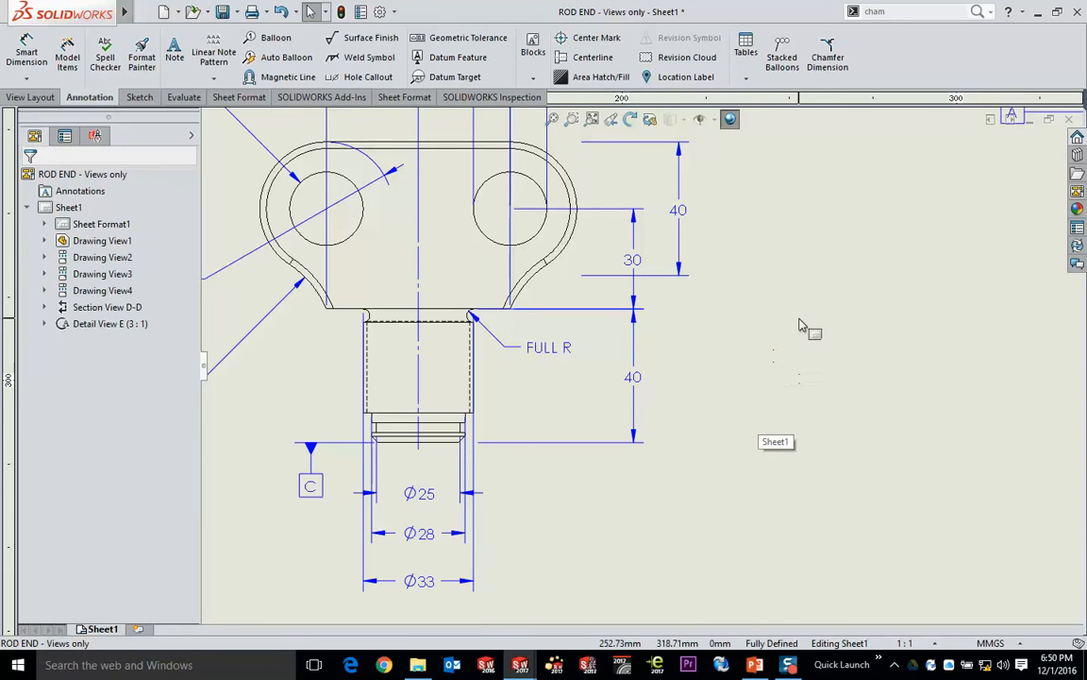
- Start a geometric tolerance with the parallelism symbol and datums A at maximum material condition, B and C as primary, secondary and tertiary
{"action": "scroll", "coordinate": [776, 302], "scroll_direction": "up", "scroll_amount": 5}
{"action": "scroll", "coordinate": [539, 313], "scroll_direction": "down", "scroll_amount": 4}
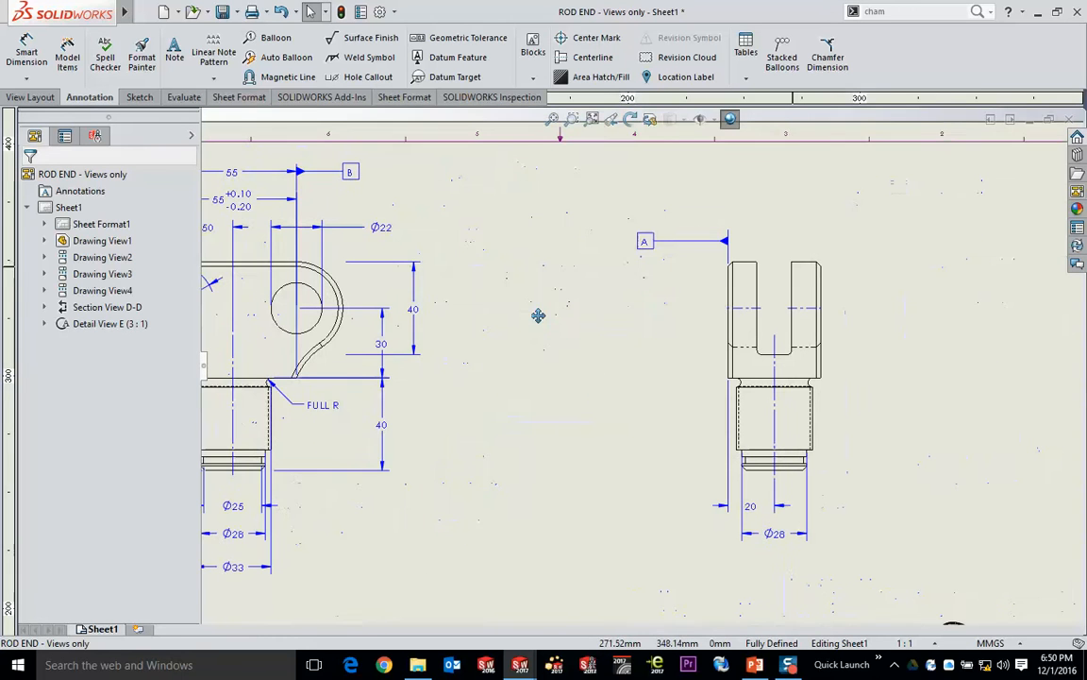
{"action": "left_click", "coordinate": [463, 39]}
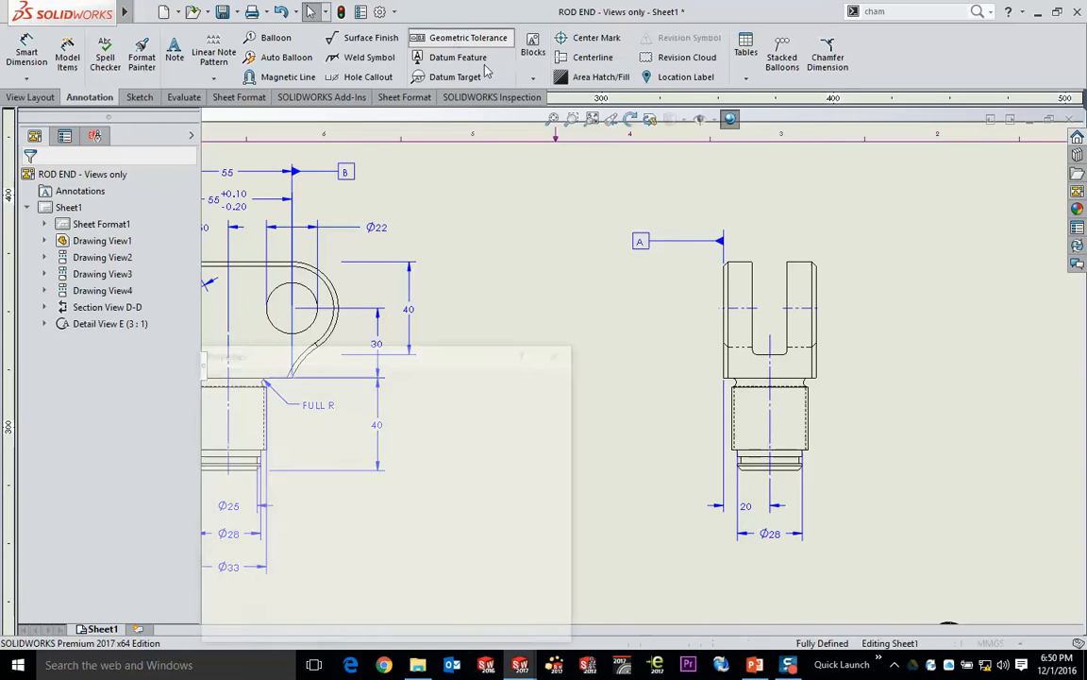
{"action": "left_click_drag", "start_coordinate": [479, 355], "coordinate": [543, 227]}
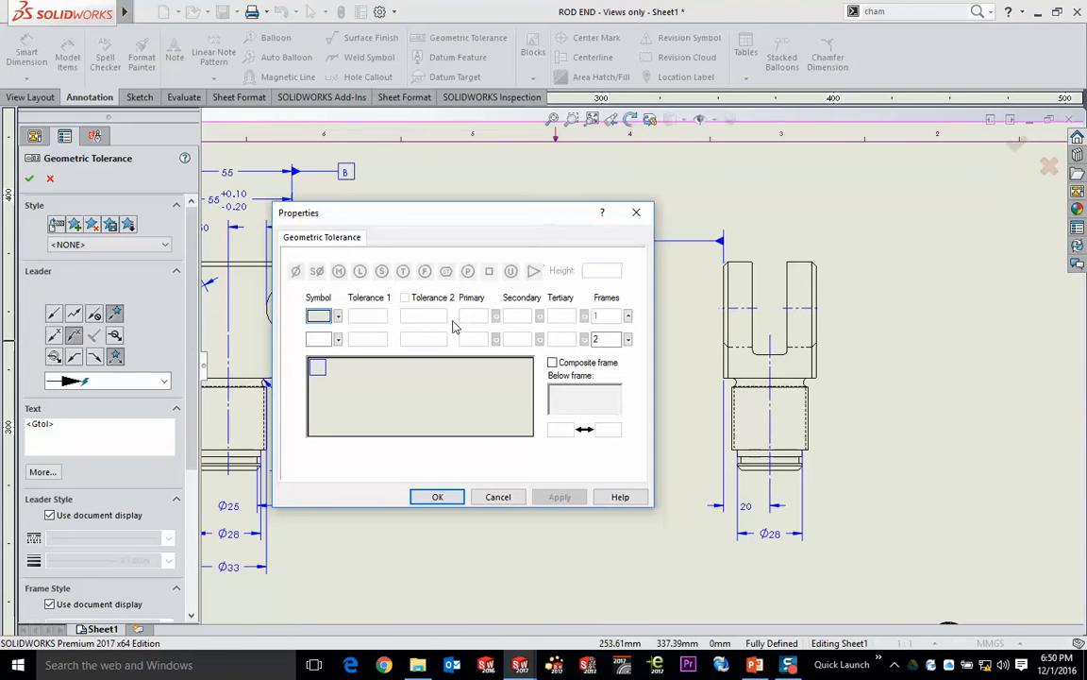
{"action": "left_click", "coordinate": [337, 317]}
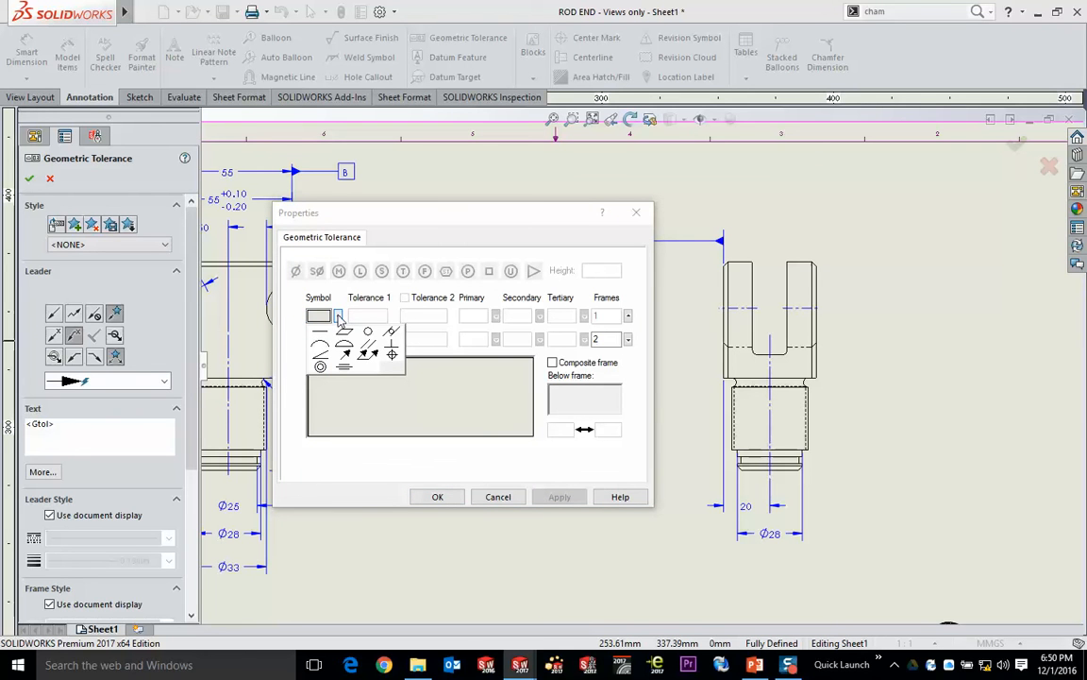
{"action": "left_click", "coordinate": [346, 335]}
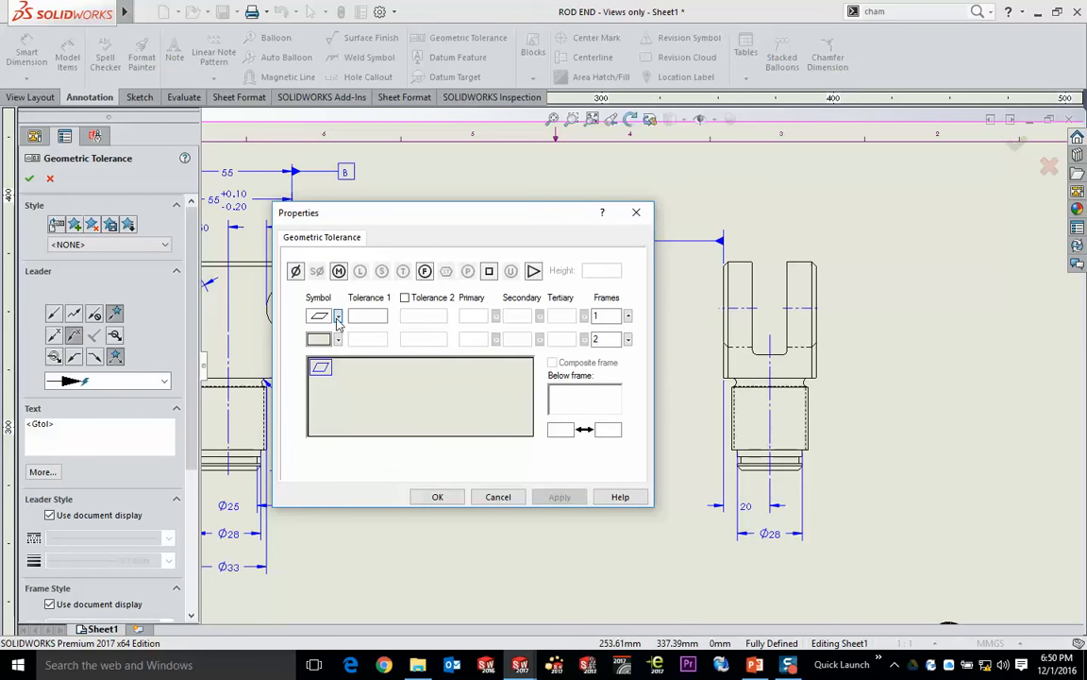
{"action": "left_click", "coordinate": [338, 317]}
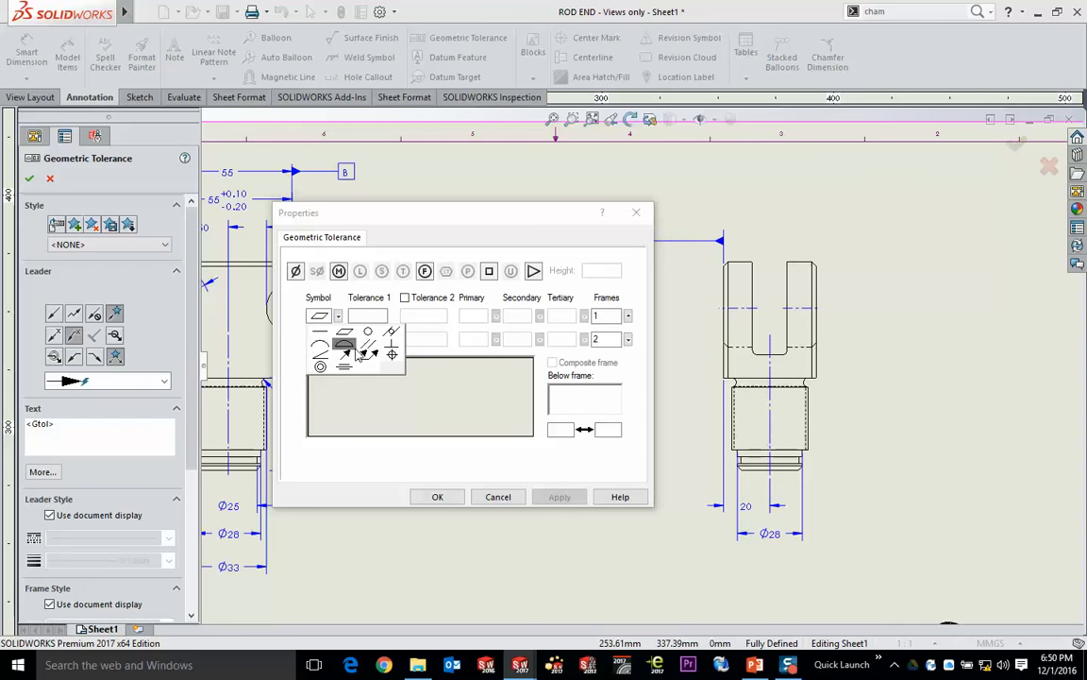
{"action": "left_click", "coordinate": [367, 350]}
{"action": "left_click", "coordinate": [479, 316]}
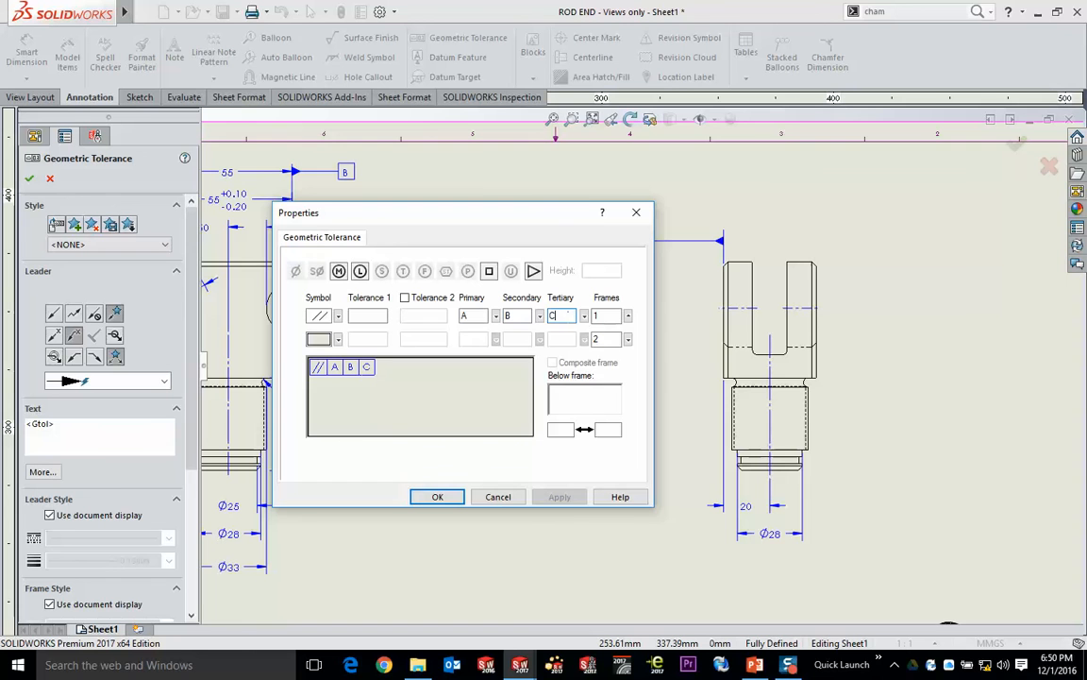
{"action": "left_click", "coordinate": [494, 316]}
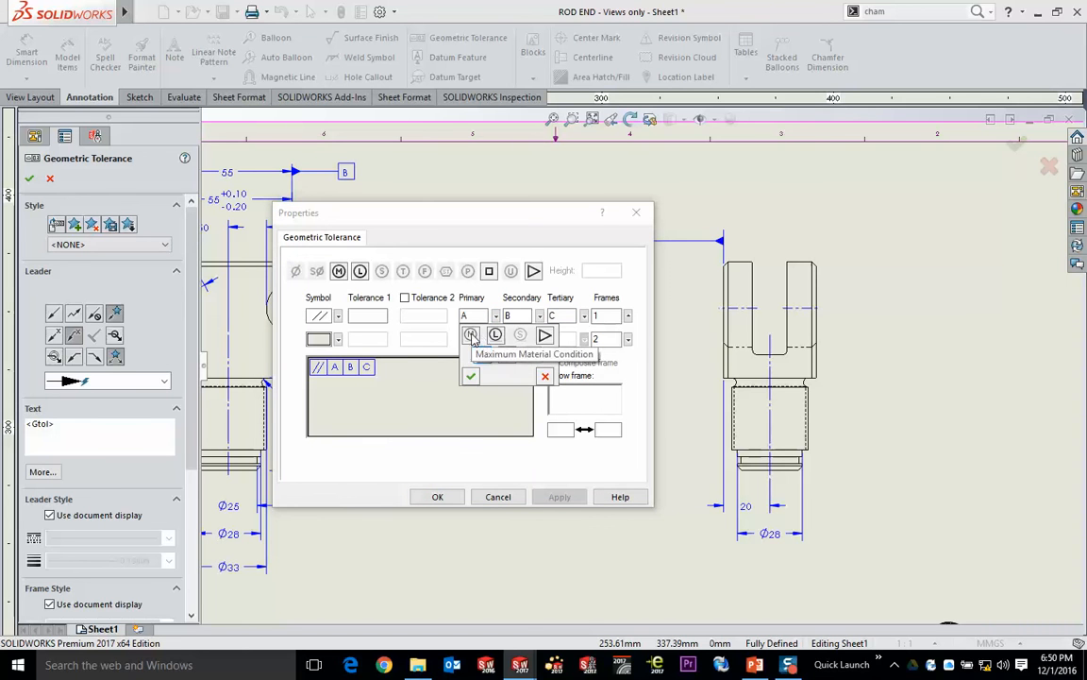
{"action": "left_click", "coordinate": [471, 336]}
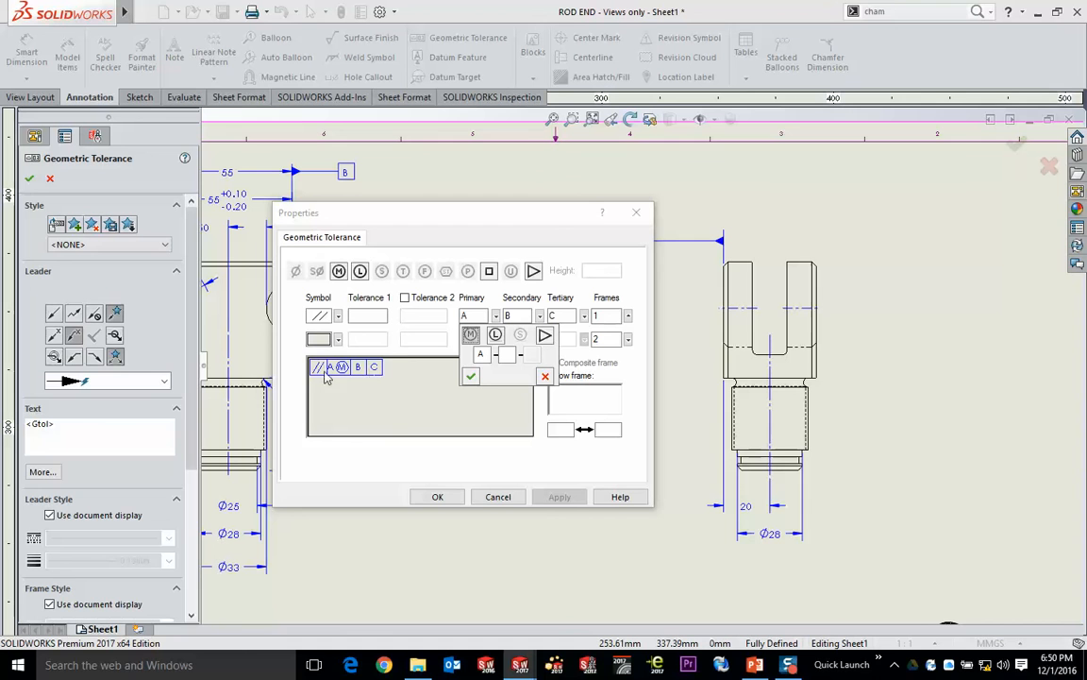
- Add a second frame with angularity tolerance .05 and set the first frame's parallelism tolerance to .055
{"action": "left_click", "coordinate": [338, 339]}
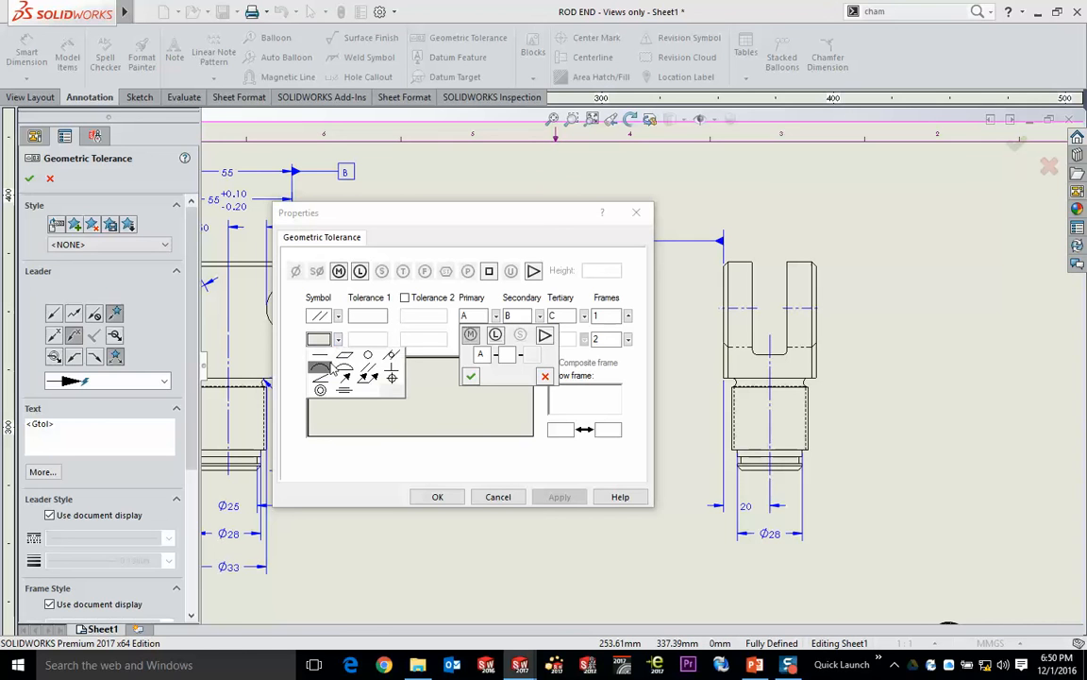
{"action": "left_click", "coordinate": [327, 377]}
{"action": "left_click", "coordinate": [385, 339]}
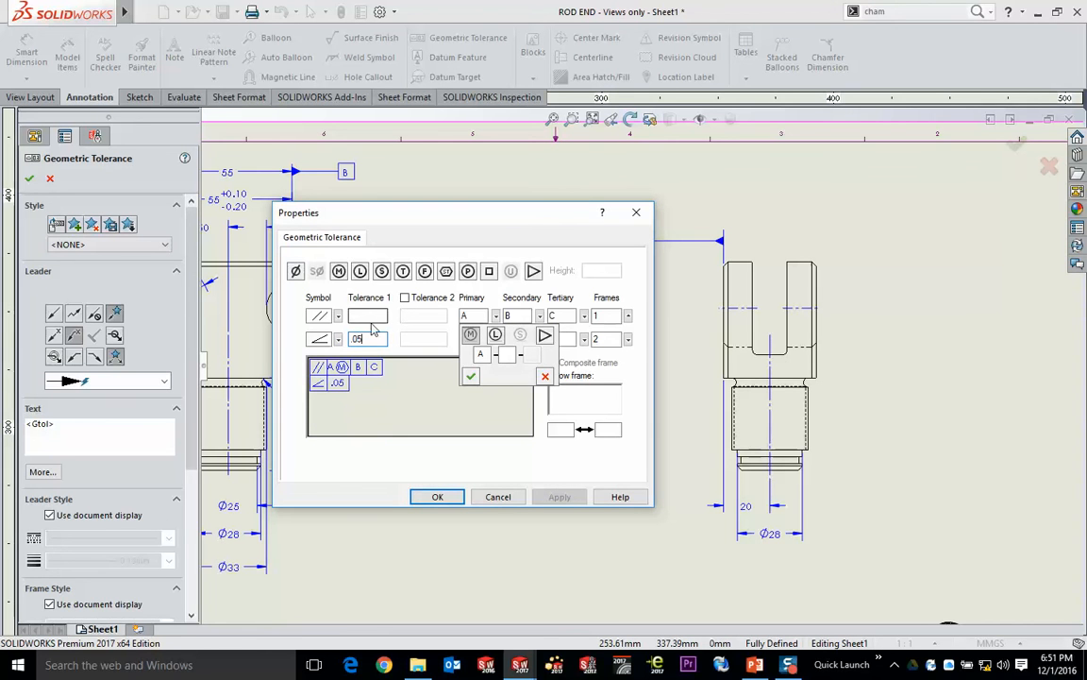
{"action": "type", "text": ".055"}
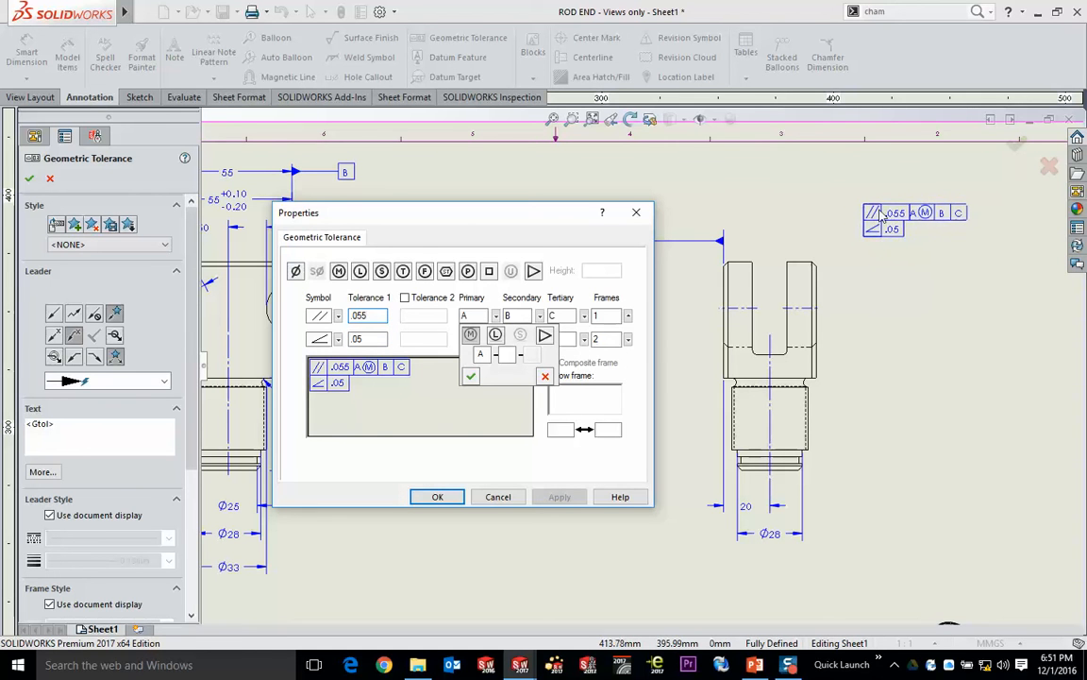
- Place one tolerance frame freely to the upper right of the side view, attach another to its Ø28 dimension, and finish
{"action": "left_click", "coordinate": [865, 257]}
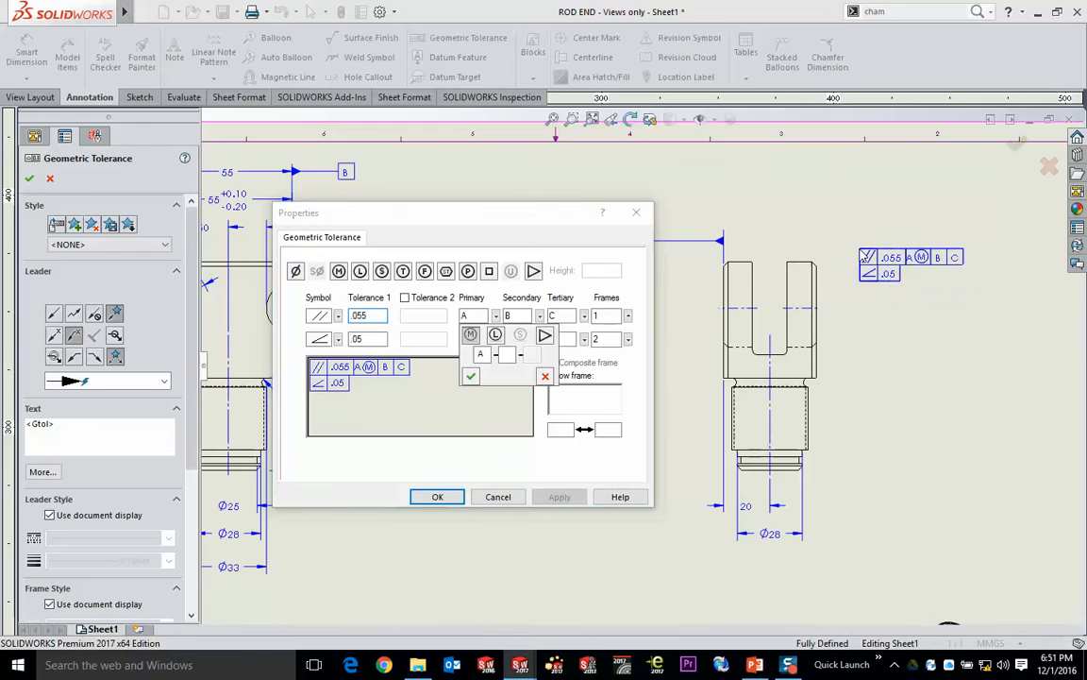
{"action": "left_click", "coordinate": [774, 536]}
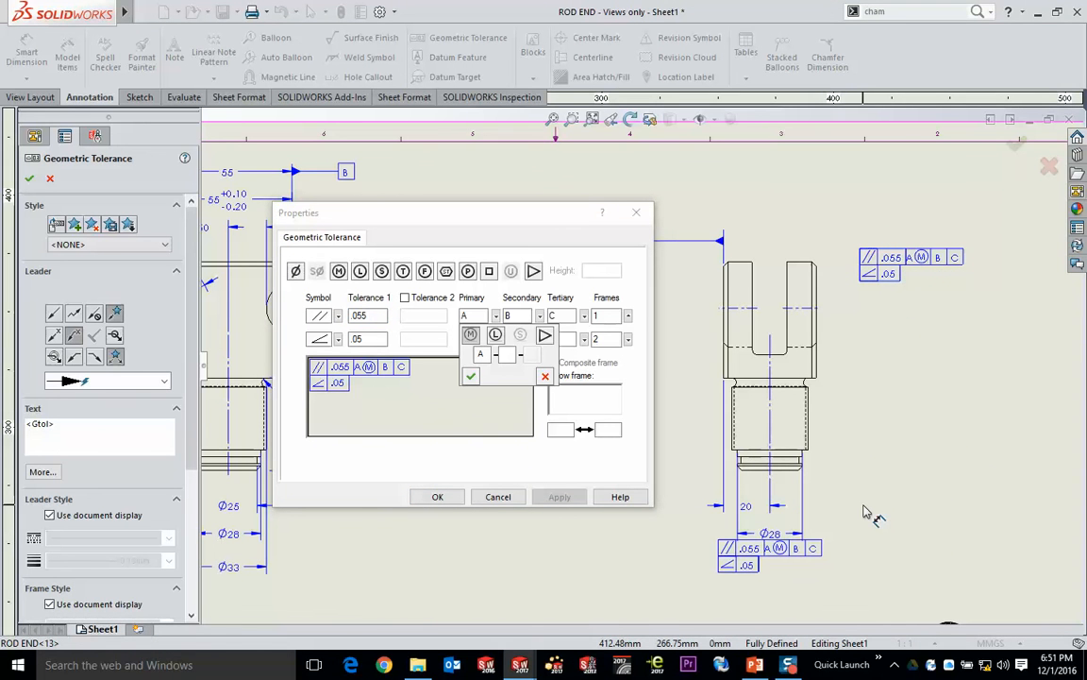
{"action": "left_click", "coordinate": [437, 495]}
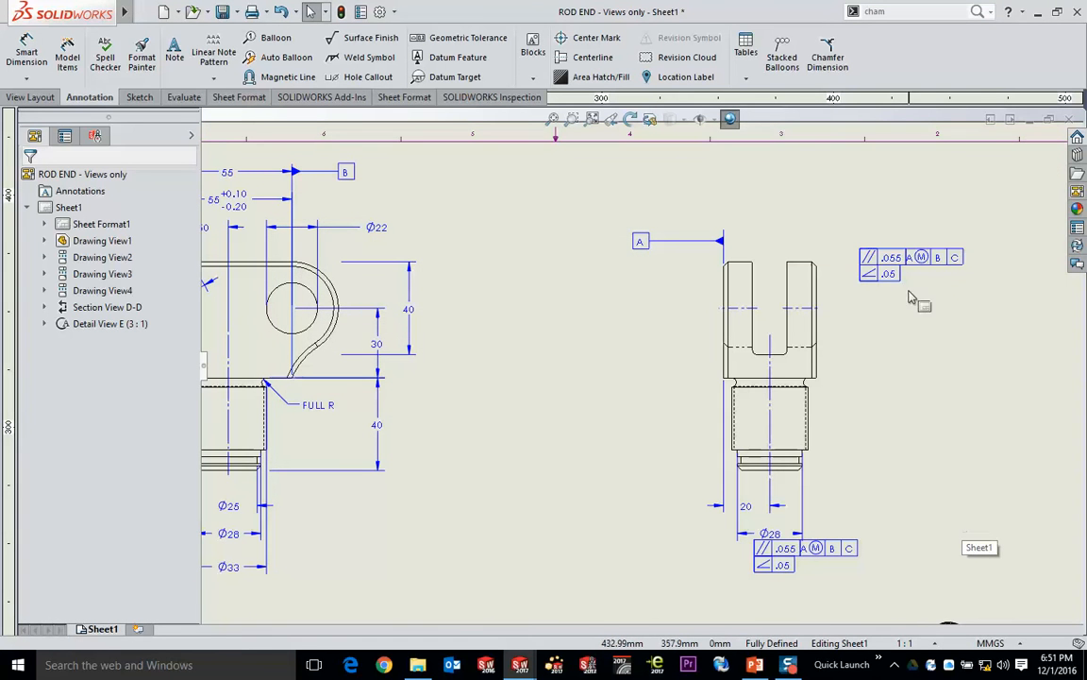
- Give the loose tolerance frame a leader and attach its arrowhead to the right outer edge of the side view's fork
{"action": "mouse_move", "coordinate": [939, 262]}
{"action": "left_mouse_down"}
{"action": "mouse_move", "coordinate": [935, 183]}
{"action": "mouse_move", "coordinate": [942, 255]}
{"action": "left_mouse_up"}
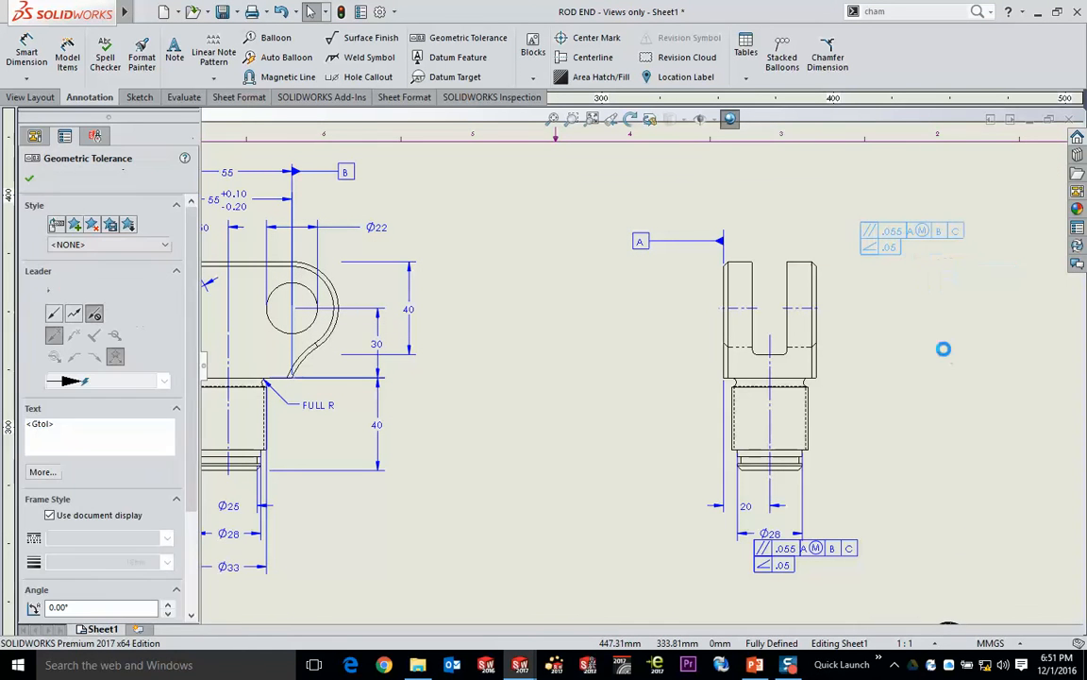
{"action": "left_click", "coordinate": [54, 314]}
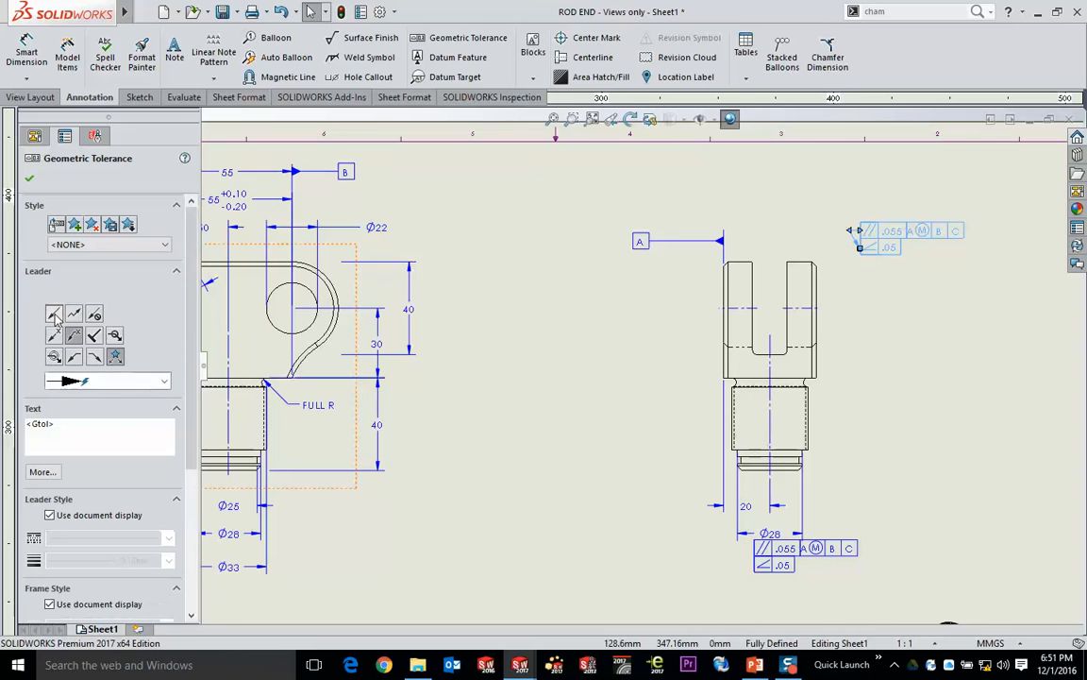
{"action": "left_click", "coordinate": [908, 323]}
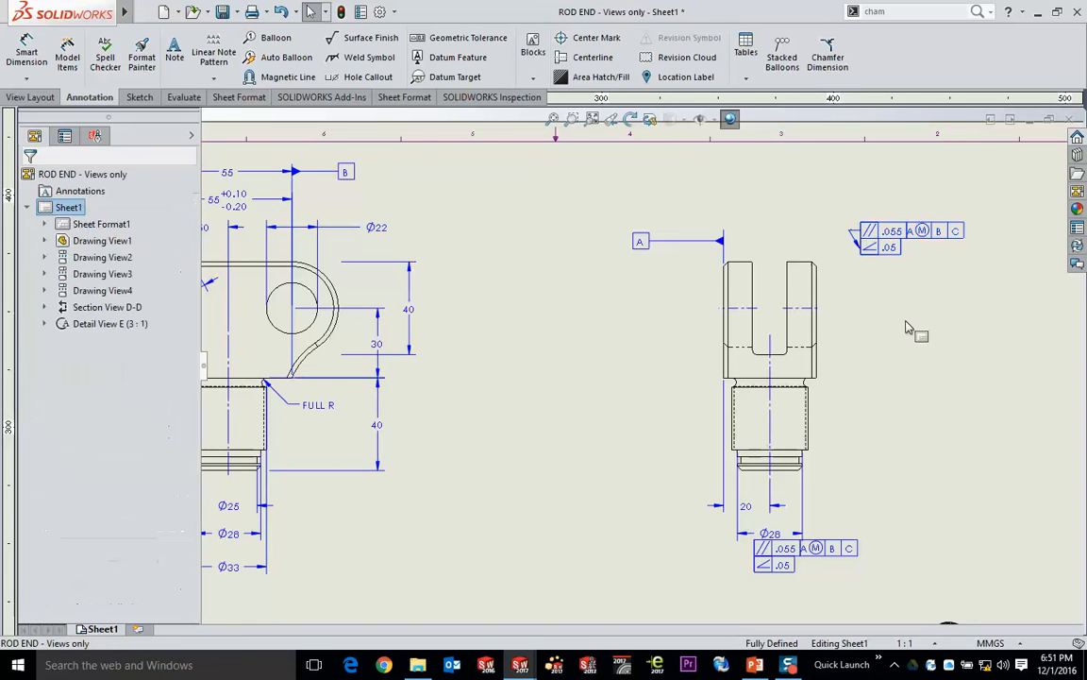
{"action": "left_click_drag", "start_coordinate": [881, 237], "coordinate": [949, 217]}
{"action": "left_click", "coordinate": [862, 244]}
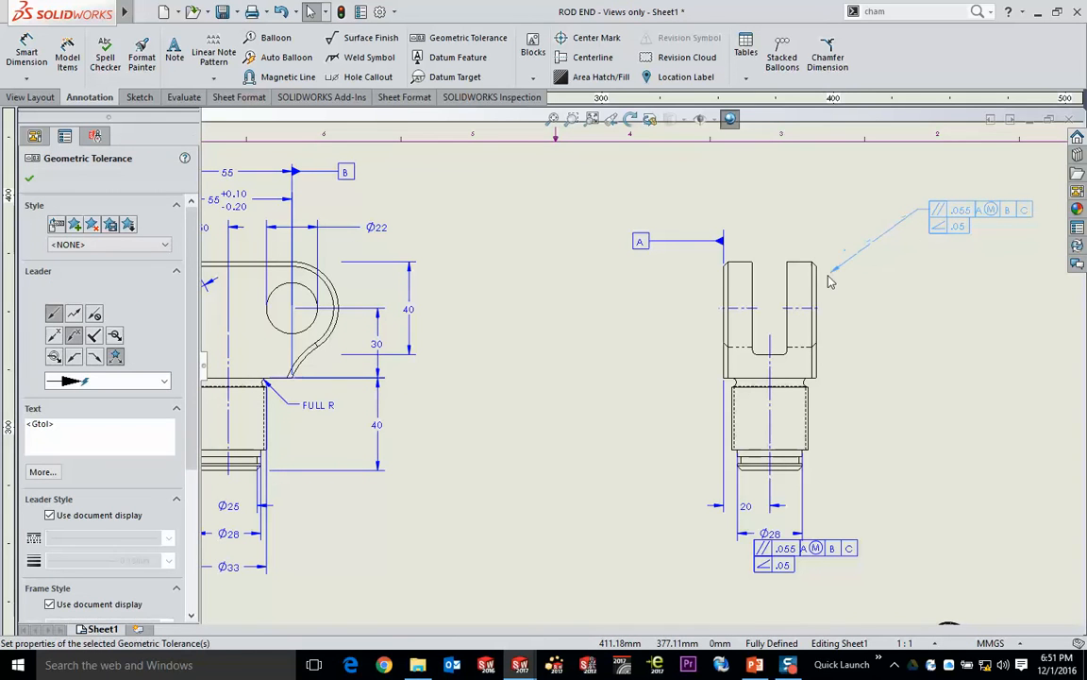
{"action": "left_click_drag", "start_coordinate": [829, 282], "coordinate": [824, 287]}
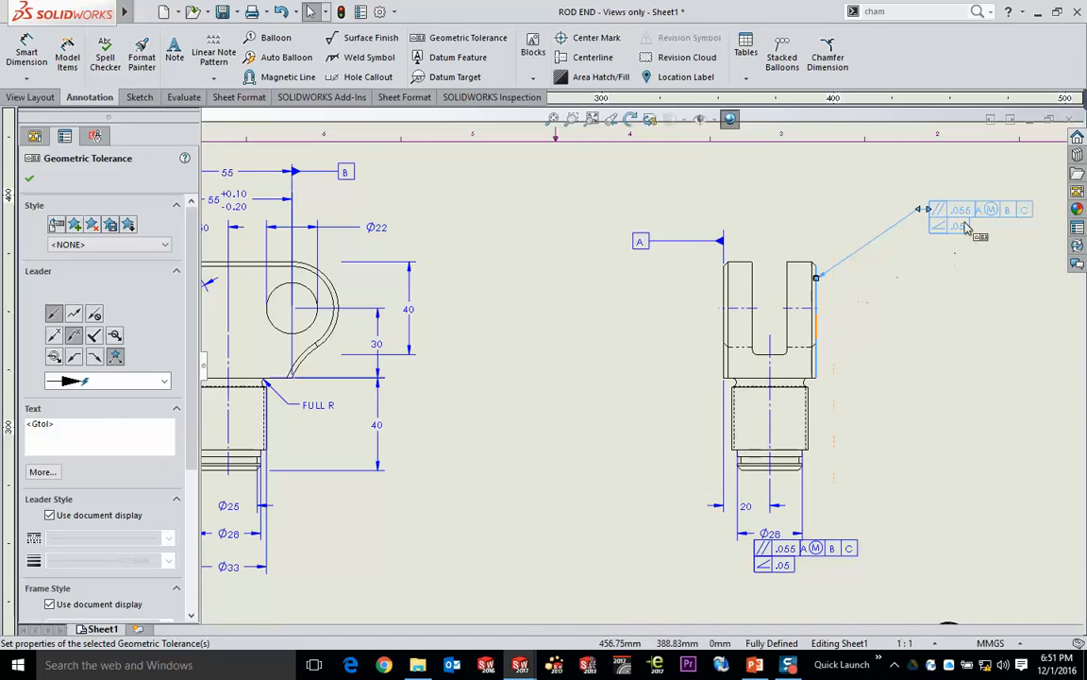
- Move the leadered tolerance frame directly above the fork's right outer edge in the side view so it sits on an extension line
{"action": "mouse_move", "coordinate": [941, 217]}
{"action": "left_mouse_down"}
{"action": "mouse_move", "coordinate": [854, 196]}
{"action": "mouse_move", "coordinate": [906, 231]}
{"action": "mouse_move", "coordinate": [929, 287]}
{"action": "mouse_move", "coordinate": [917, 244]}
{"action": "mouse_move", "coordinate": [836, 210]}
{"action": "mouse_move", "coordinate": [856, 200]}
{"action": "left_mouse_up"}
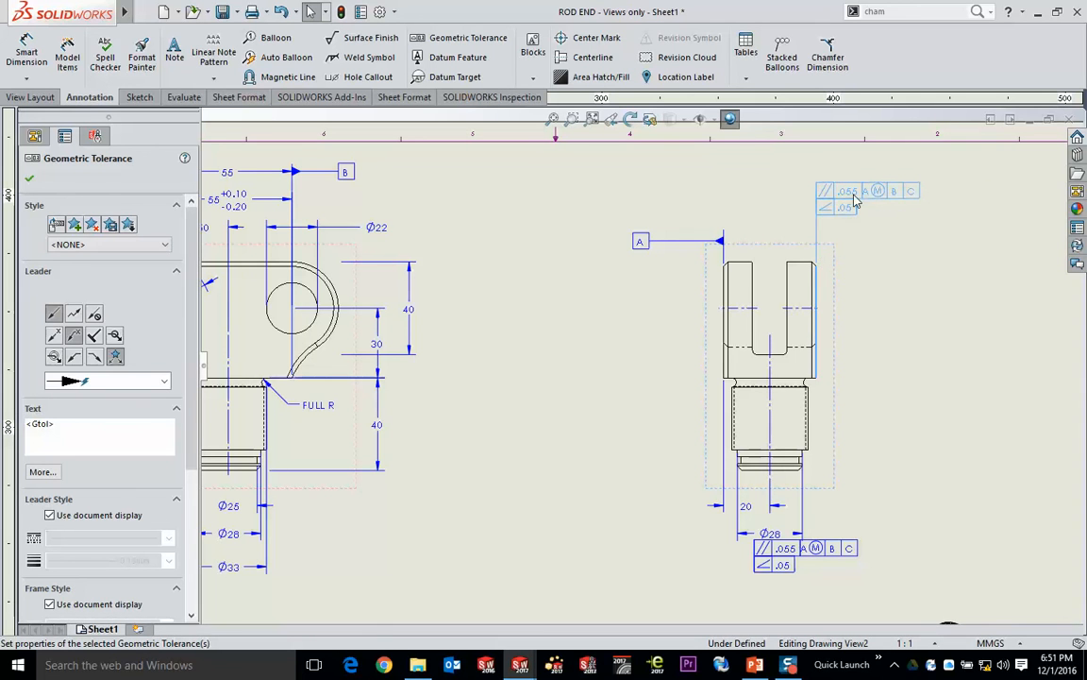
{"action": "scroll", "coordinate": [784, 303], "scroll_direction": "down", "scroll_amount": 10}
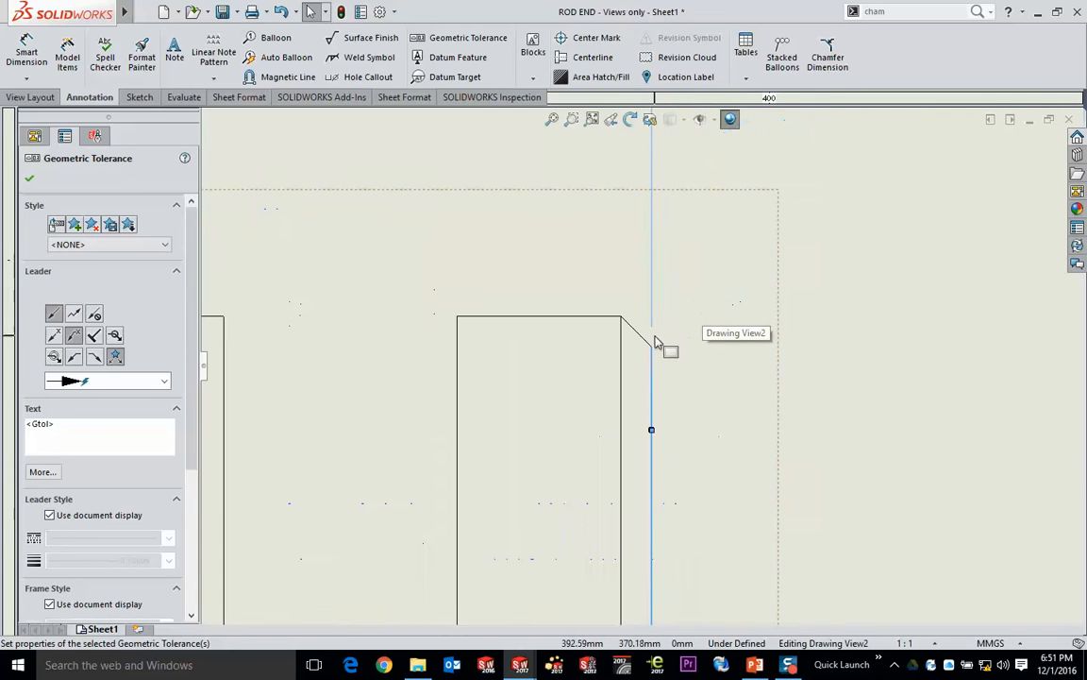
{"action": "scroll", "coordinate": [765, 211], "scroll_direction": "up", "scroll_amount": 5}
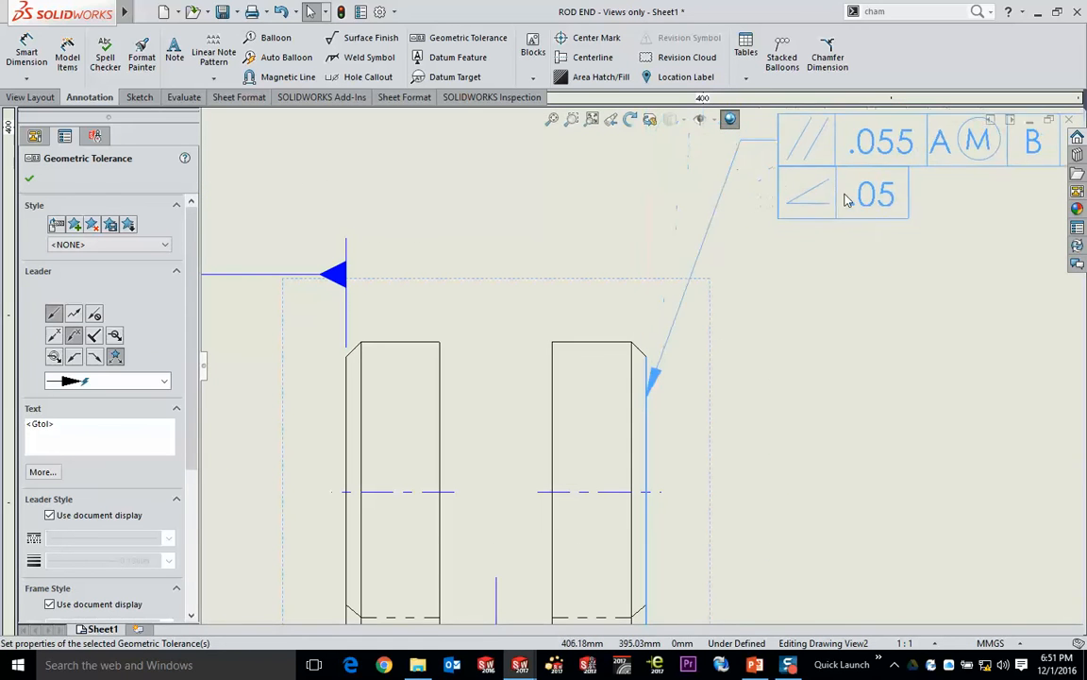
{"action": "scroll", "coordinate": [847, 199], "scroll_direction": "up", "scroll_amount": 5}
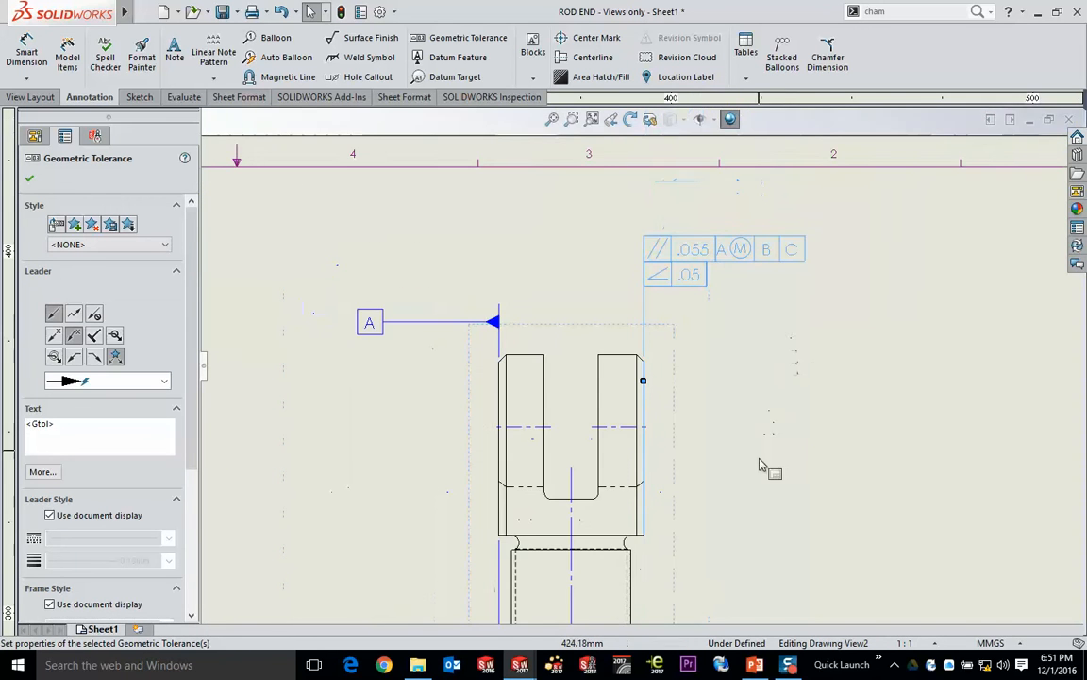
- Move the side view's Ø28 dimension, together with its attached tolerance frame, out to the right of its extension lines
{"action": "middle_click_drag", "start_coordinate": [776, 514], "coordinate": [825, 225]}
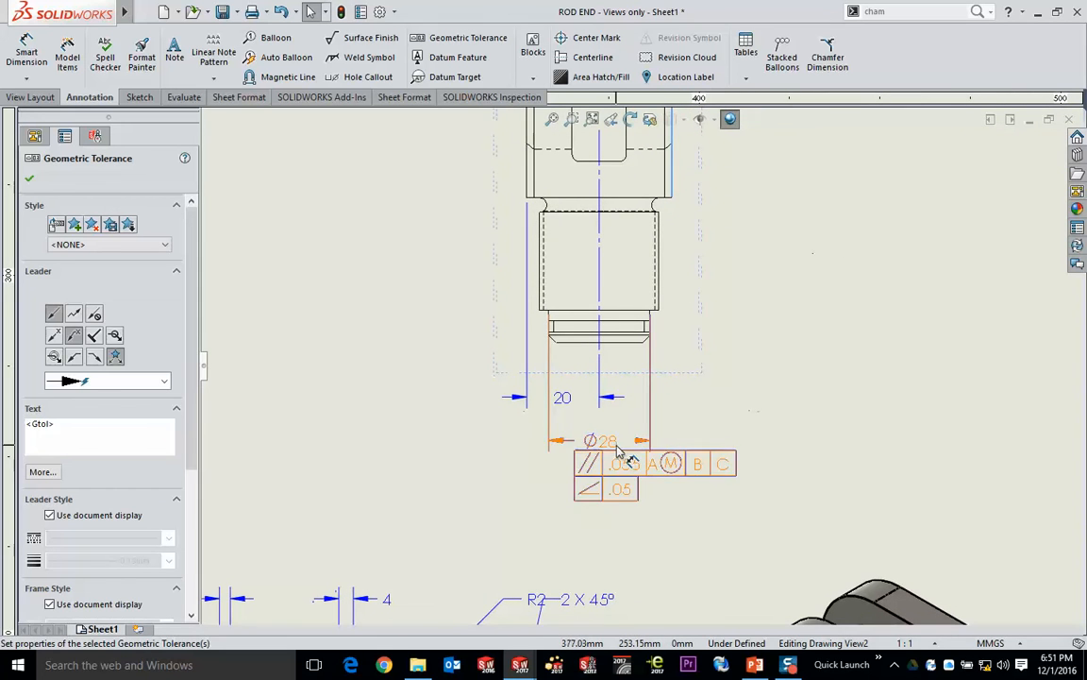
{"action": "left_click_drag", "start_coordinate": [620, 453], "coordinate": [795, 436]}
{"action": "left_click", "coordinate": [658, 521]}
{"action": "key", "text": "ctrl+z"}
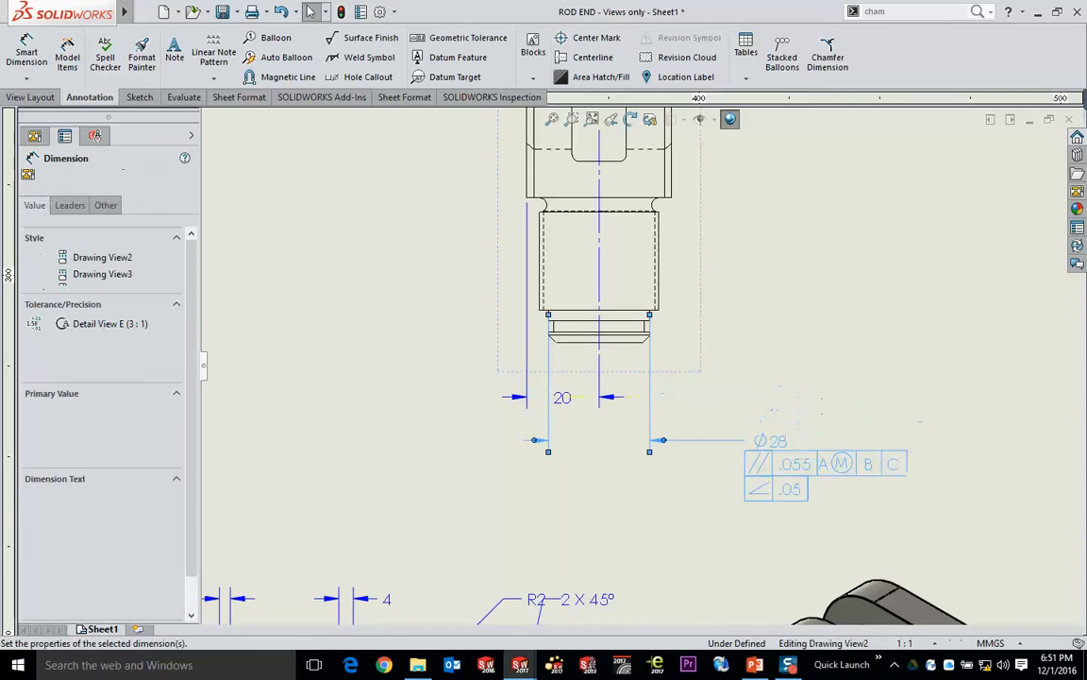
- Pull the tolerance frame off the side view's Ø28 dimension and reattach it beneath the dimension text
{"action": "left_click_drag", "start_coordinate": [885, 283], "coordinate": [885, 284]}
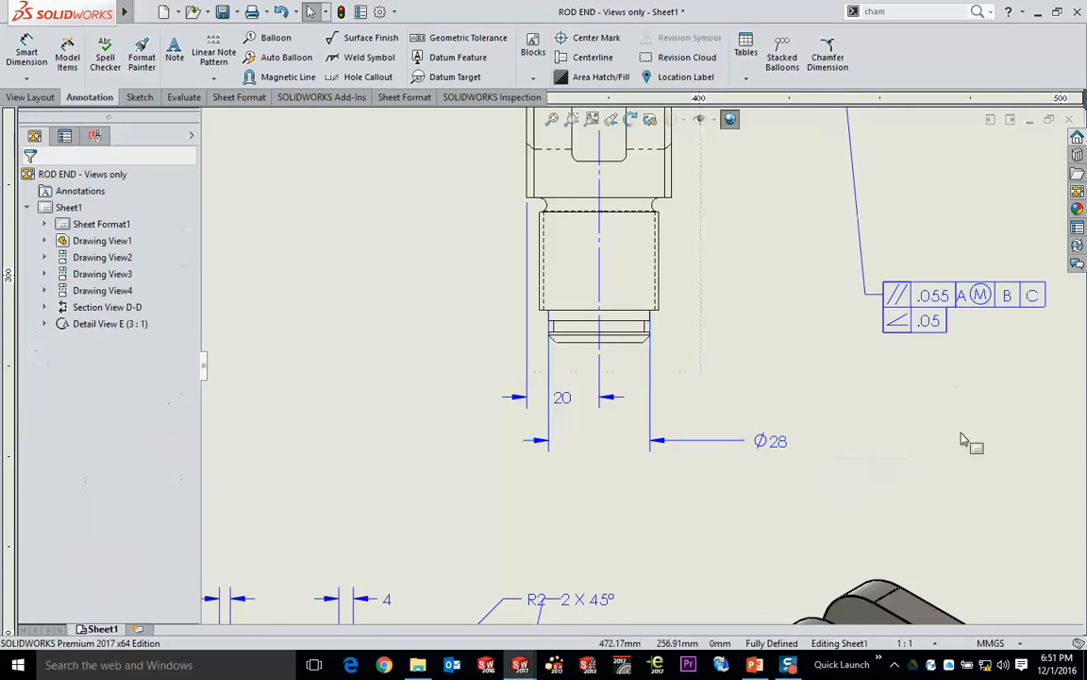
{"action": "left_click", "coordinate": [918, 428]}
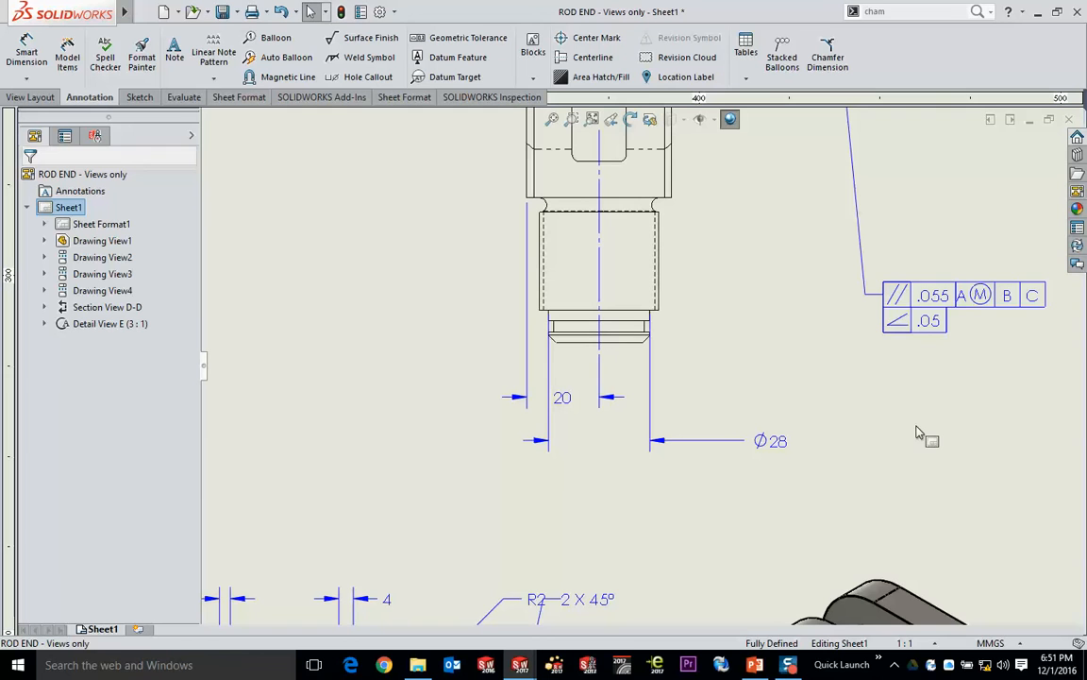
{"action": "left_click", "coordinate": [926, 307]}
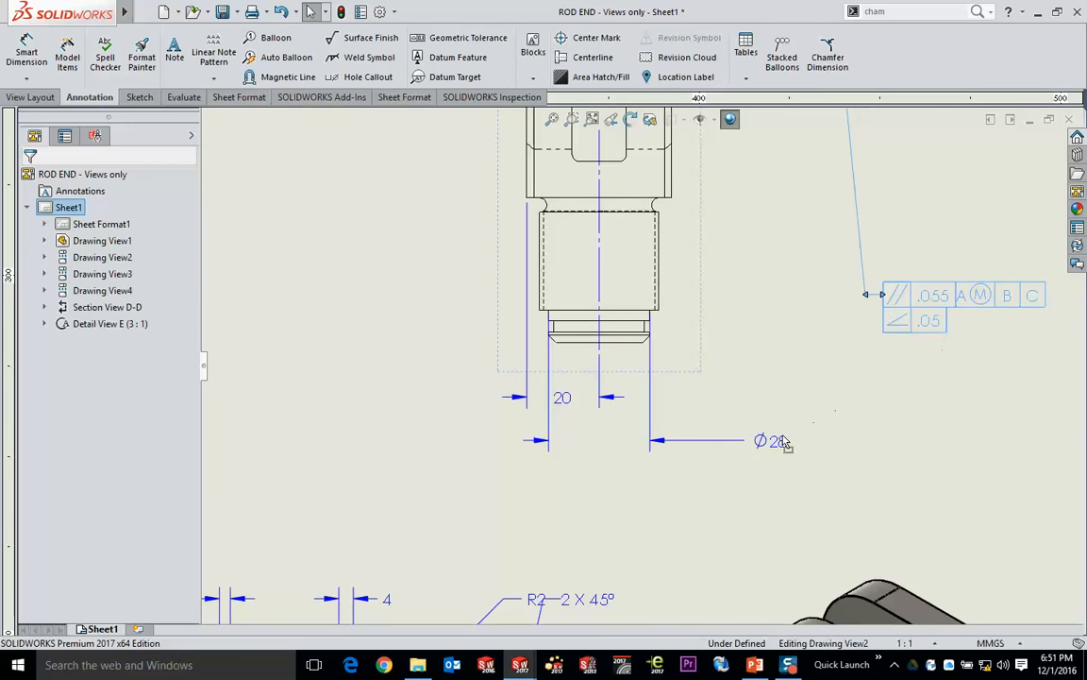
{"action": "left_click_drag", "start_coordinate": [783, 436], "coordinate": [753, 441]}
{"action": "left_click", "coordinate": [768, 336]}
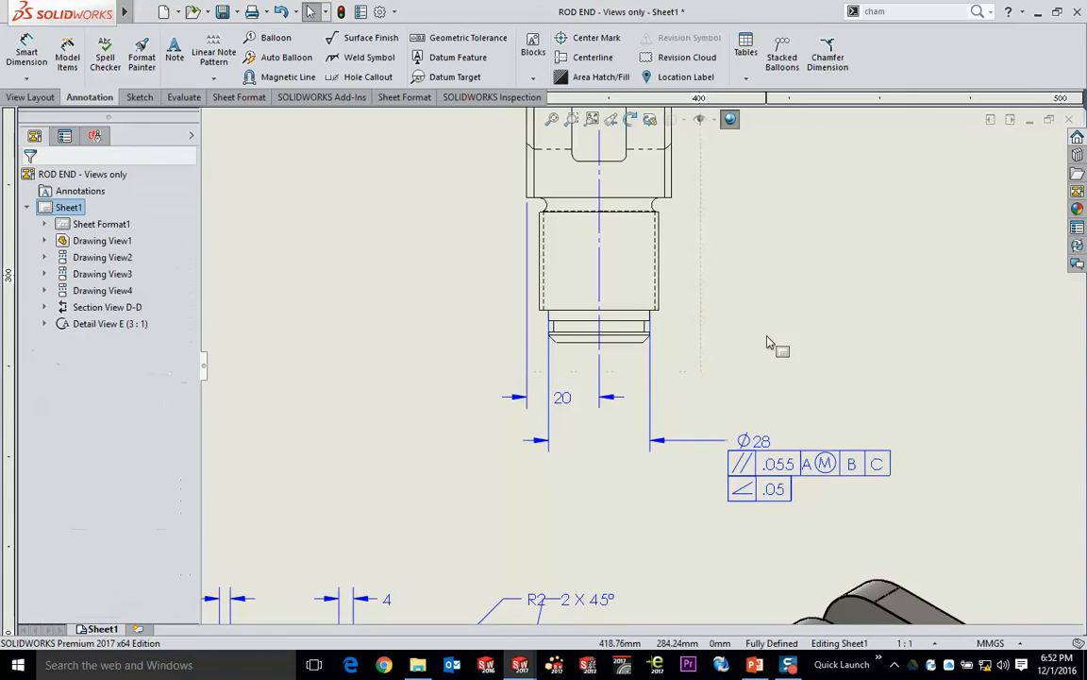
{"action": "scroll", "coordinate": [756, 363], "scroll_direction": "up", "scroll_amount": 3}
{"action": "scroll", "coordinate": [734, 375], "scroll_direction": "down", "scroll_amount": 1}
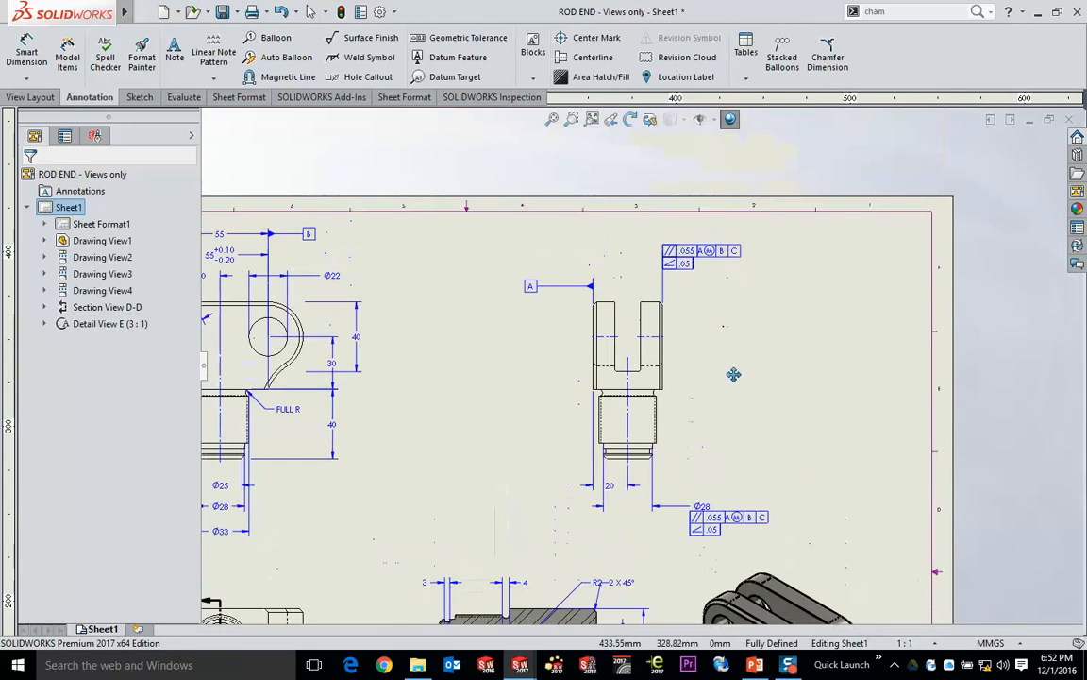
{"action": "mouse_move", "coordinate": [734, 375]}
{"action": "middle_mouse_down"}
{"action": "mouse_move", "coordinate": [818, 262]}
{"action": "mouse_move", "coordinate": [900, 234]}
{"action": "middle_mouse_up"}
{"action": "scroll", "coordinate": [884, 243], "scroll_direction": "up", "scroll_amount": 2}
{"action": "middle_click_drag", "start_coordinate": [875, 282], "coordinate": [884, 253]}
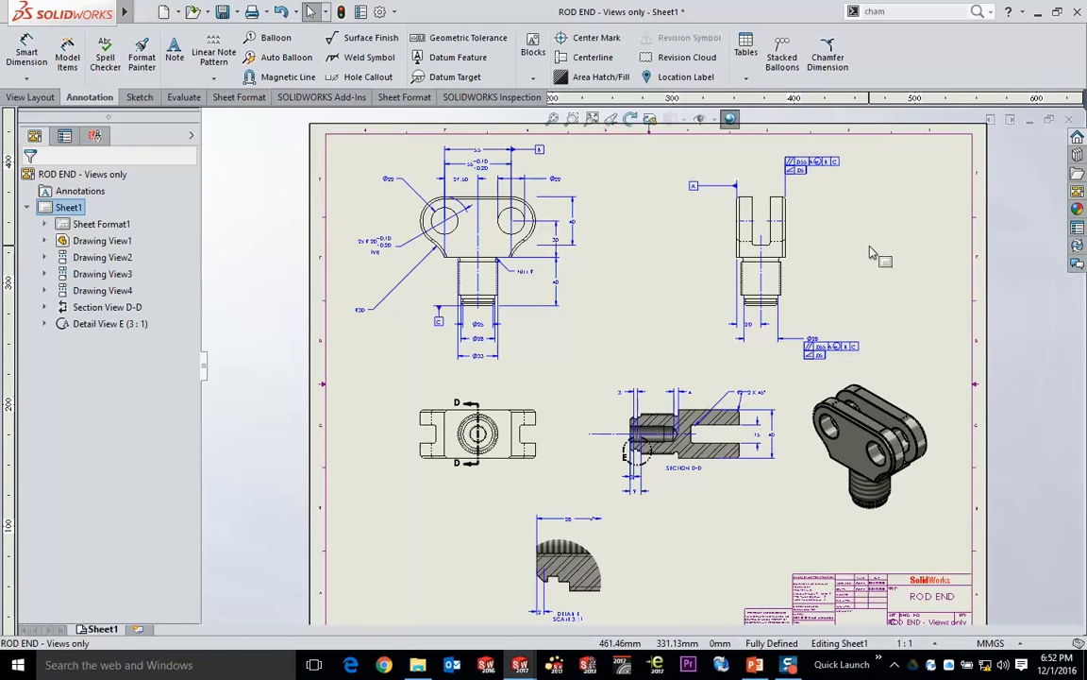
- Switch to the PowerPoint slide show, advance it to the 3D Assembly slide, and return to the SOLIDWORKS drawing
{"action": "key", "text": "alt+Tab"}
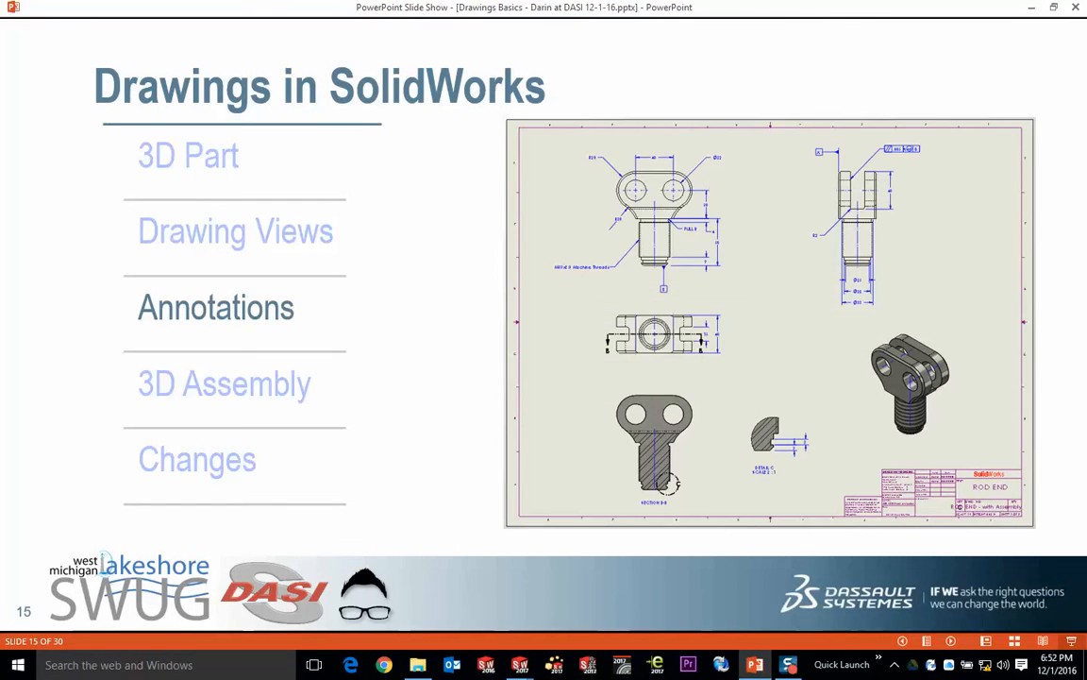
{"action": "left_click", "coordinate": [587, 258]}
{"action": "left_click", "coordinate": [379, 156]}
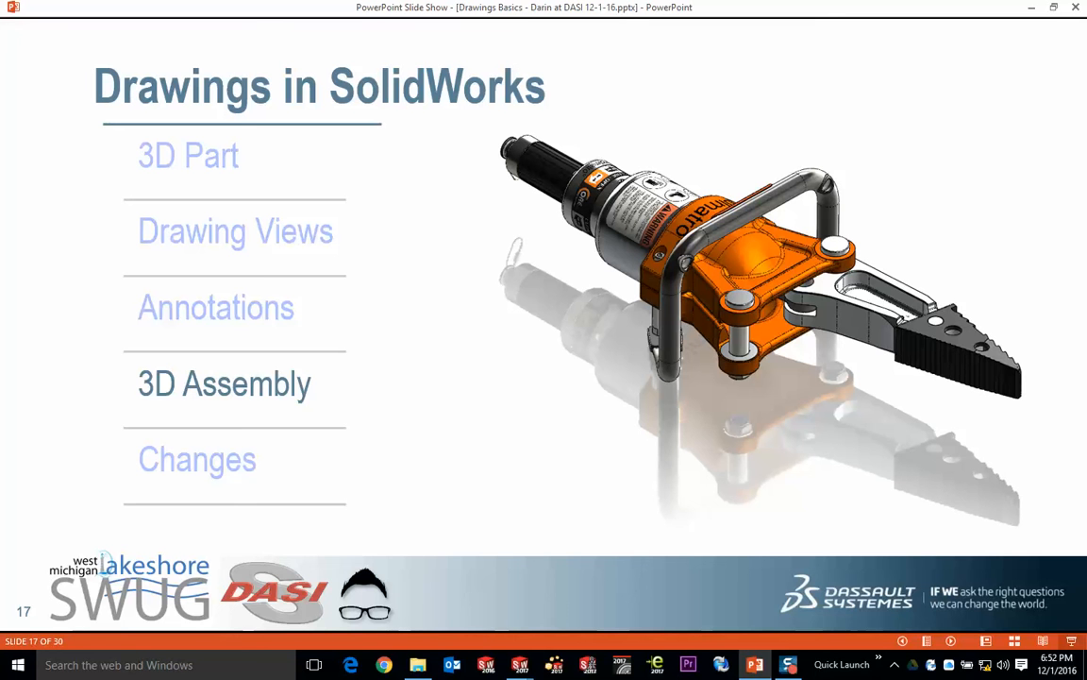
{"action": "key", "text": "alt+Tab"}
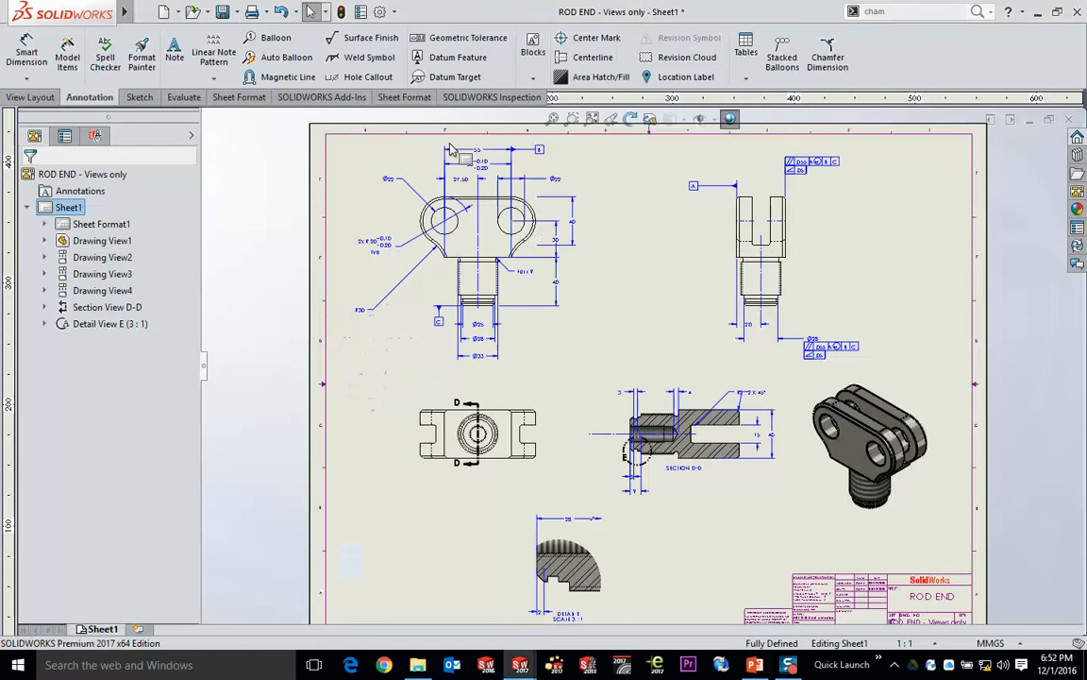
- Open the recent assembly 4240 Spreader.SLDASM, then return to the ROD END - Views only drawing
{"action": "left_click", "coordinate": [146, 11]}
{"action": "left_click", "coordinate": [147, 11]}
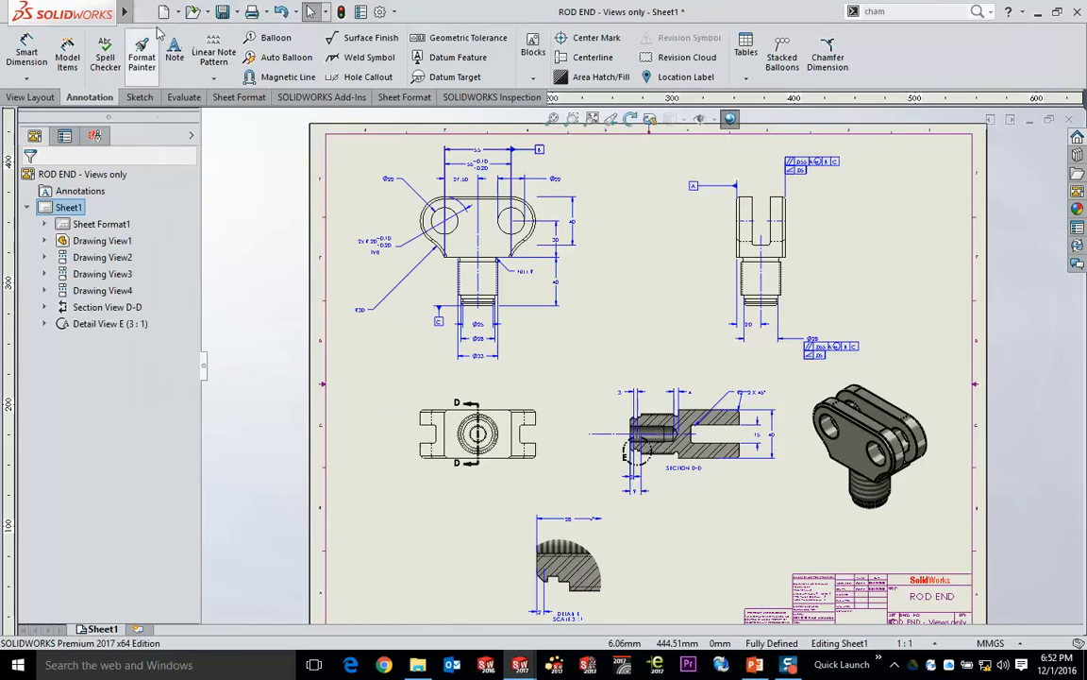
{"action": "left_click", "coordinate": [146, 12]}
{"action": "mouse_move", "coordinate": [195, 75]}
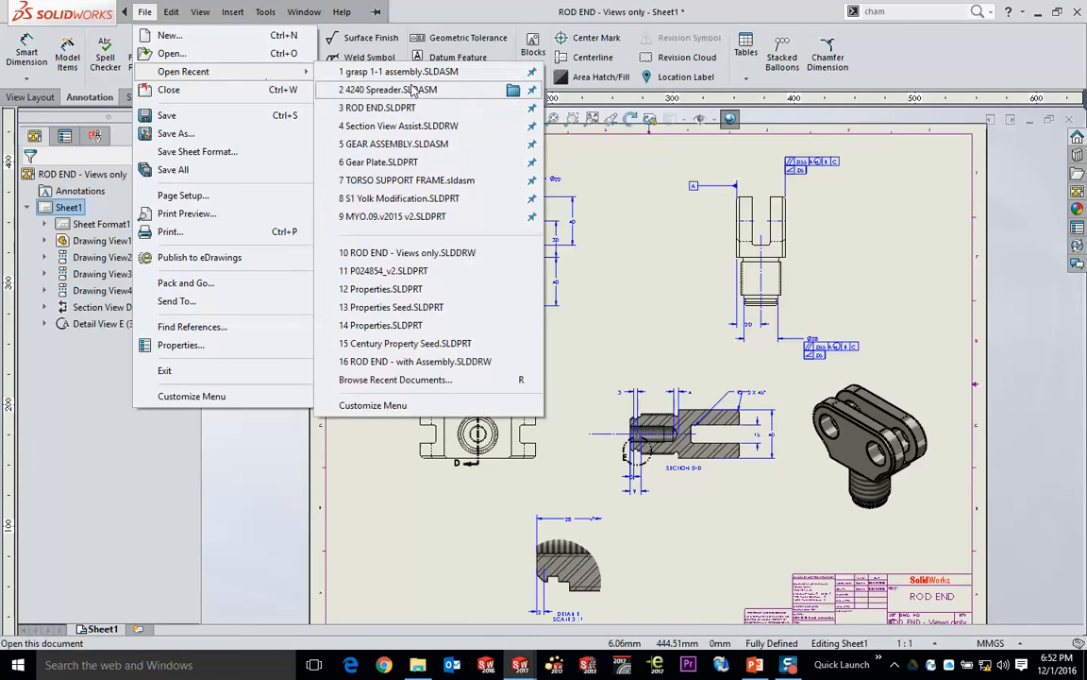
{"action": "left_click", "coordinate": [364, 88]}
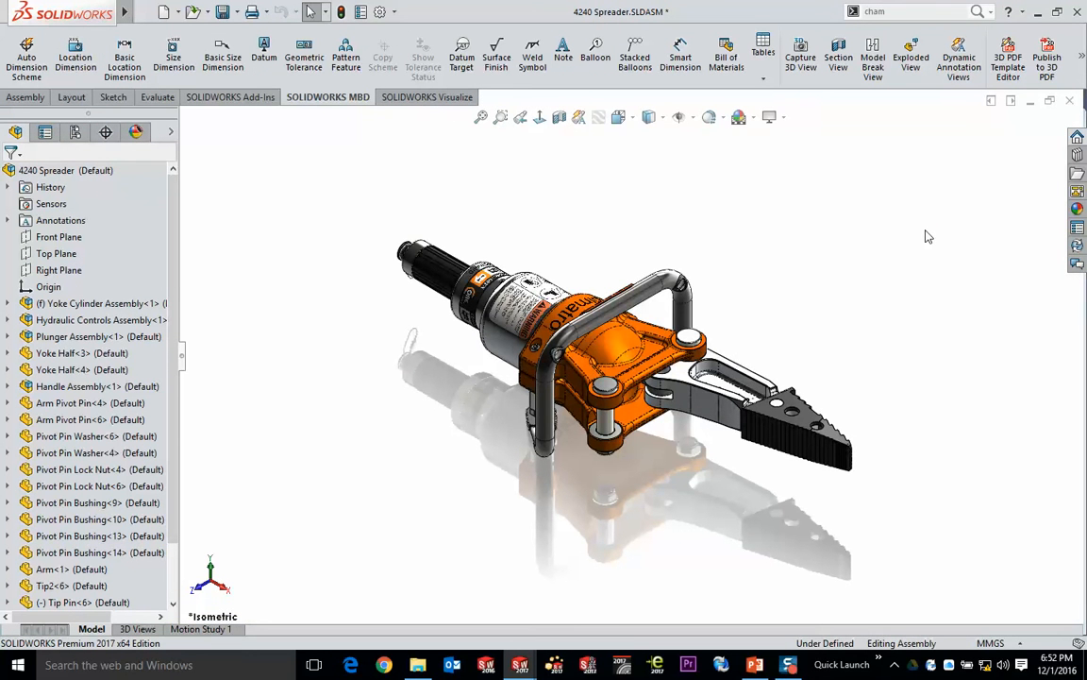
{"action": "key", "text": "ctrl+Tab"}
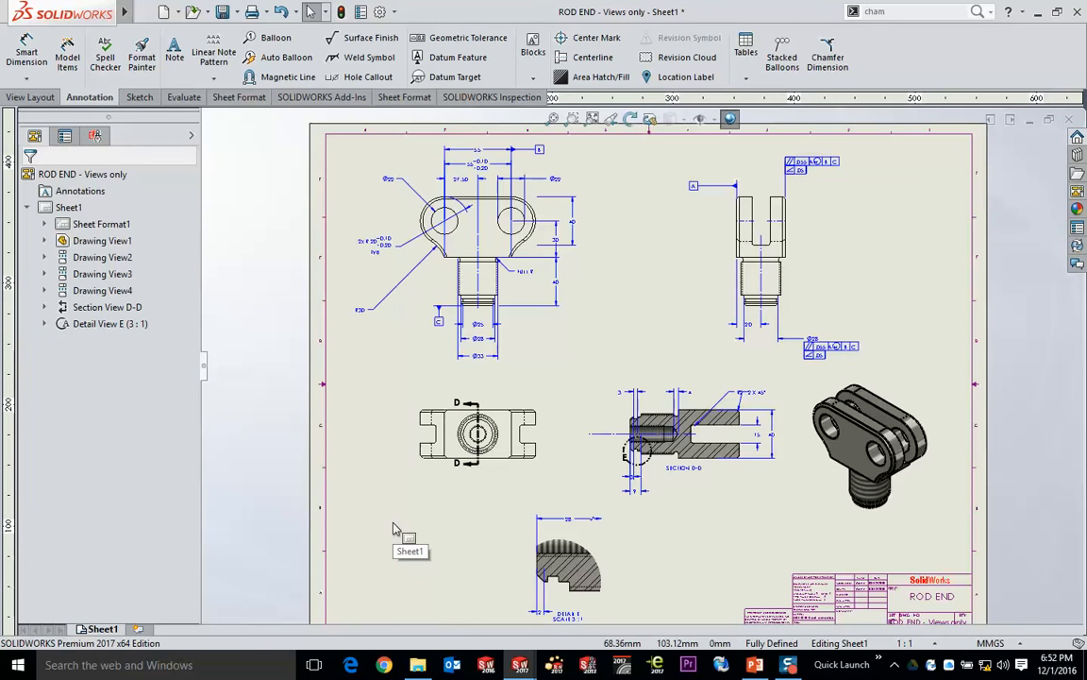
- Add a second sheet to the drawing and compare its title block with the one on Sheet1, ending on Sheet2
{"action": "left_click", "coordinate": [139, 629]}
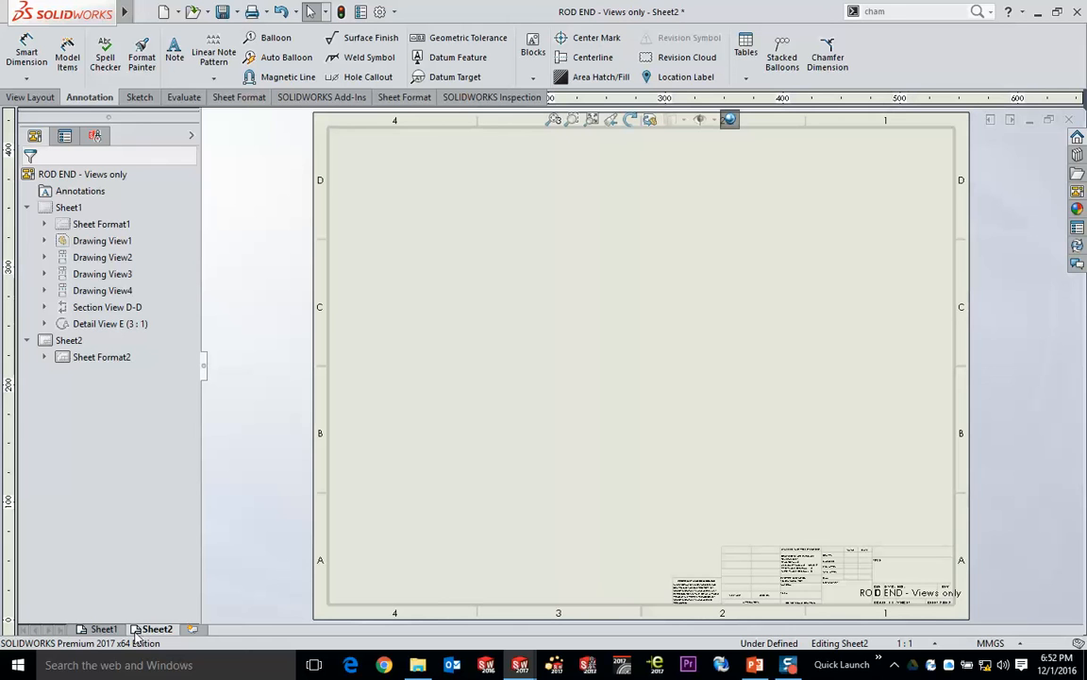
{"action": "scroll", "coordinate": [817, 539], "scroll_direction": "down", "scroll_amount": 3}
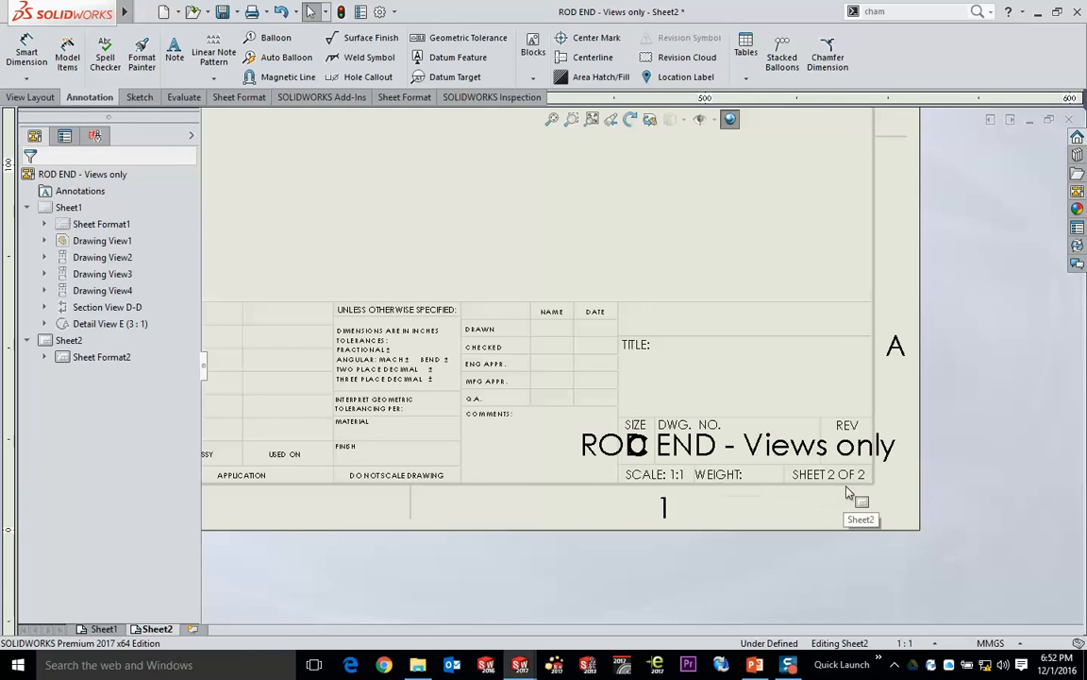
{"action": "left_click", "coordinate": [102, 628]}
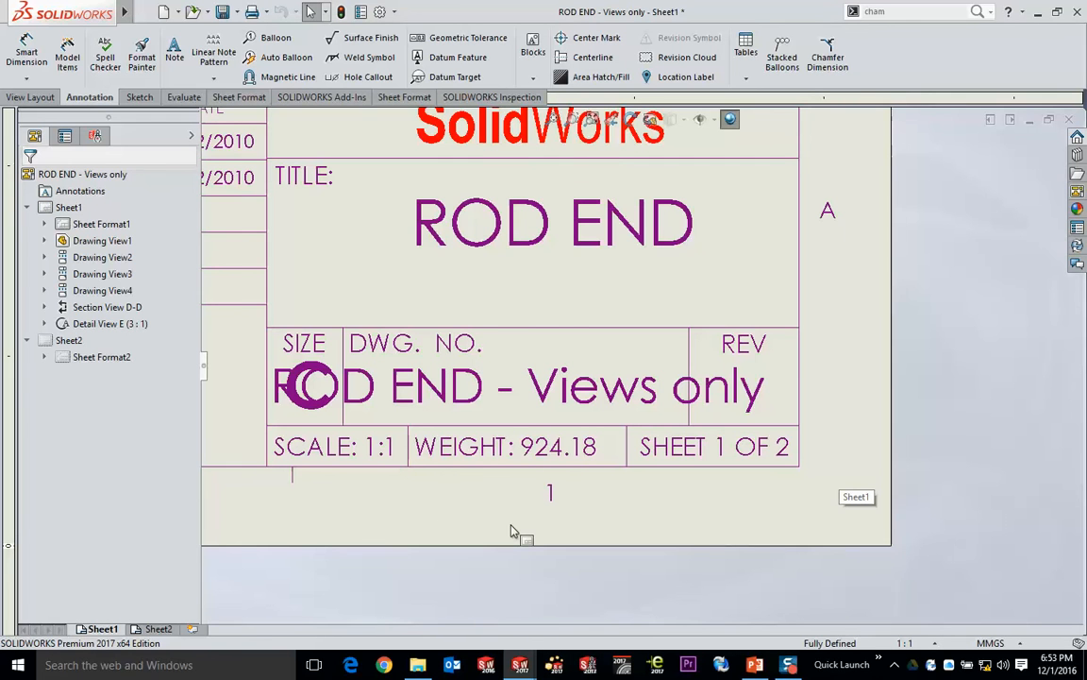
{"action": "left_click", "coordinate": [158, 630]}
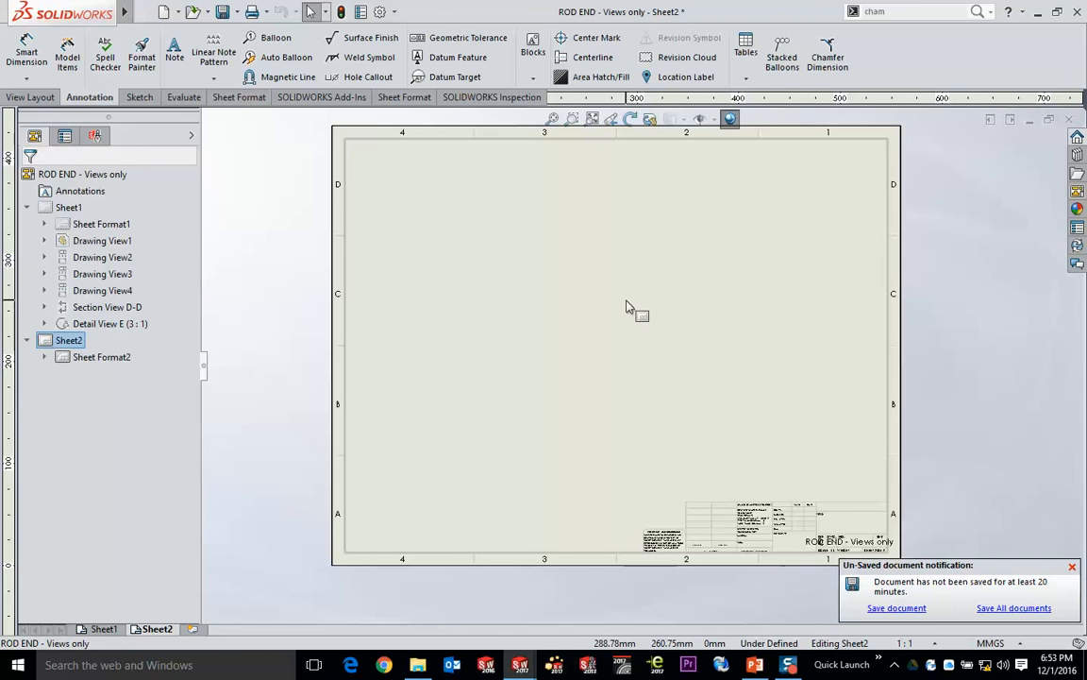
- Insert an isometric Model View of the 4240 Spreader assembly on Sheet2, with the placement preview enabled
{"action": "left_click", "coordinate": [30, 97]}
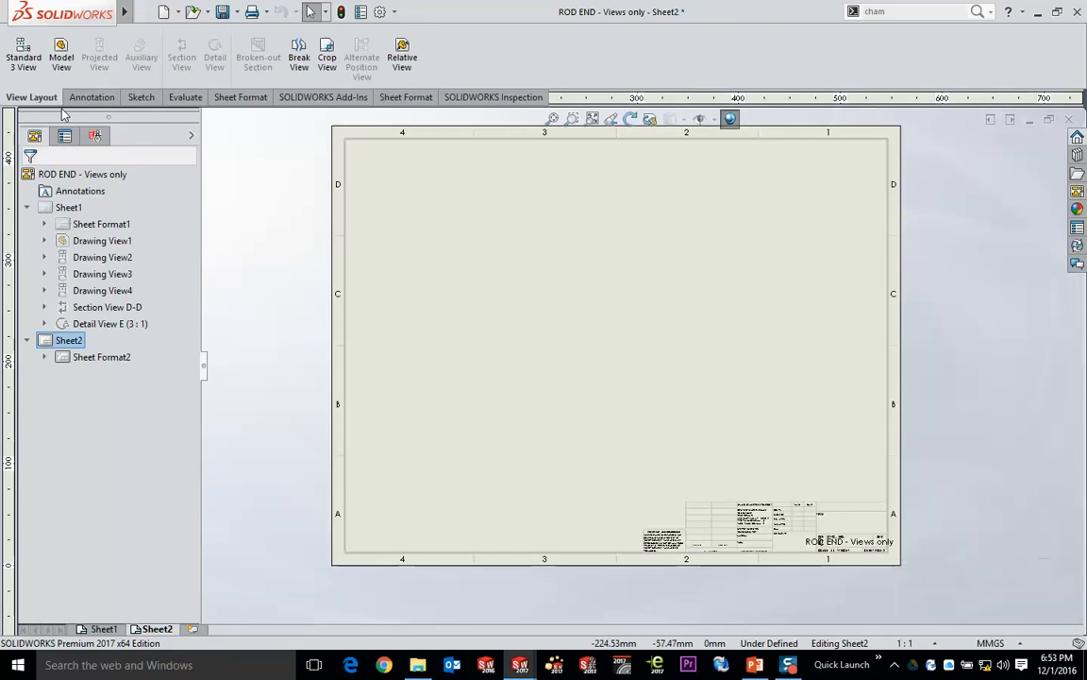
{"action": "left_click", "coordinate": [60, 58]}
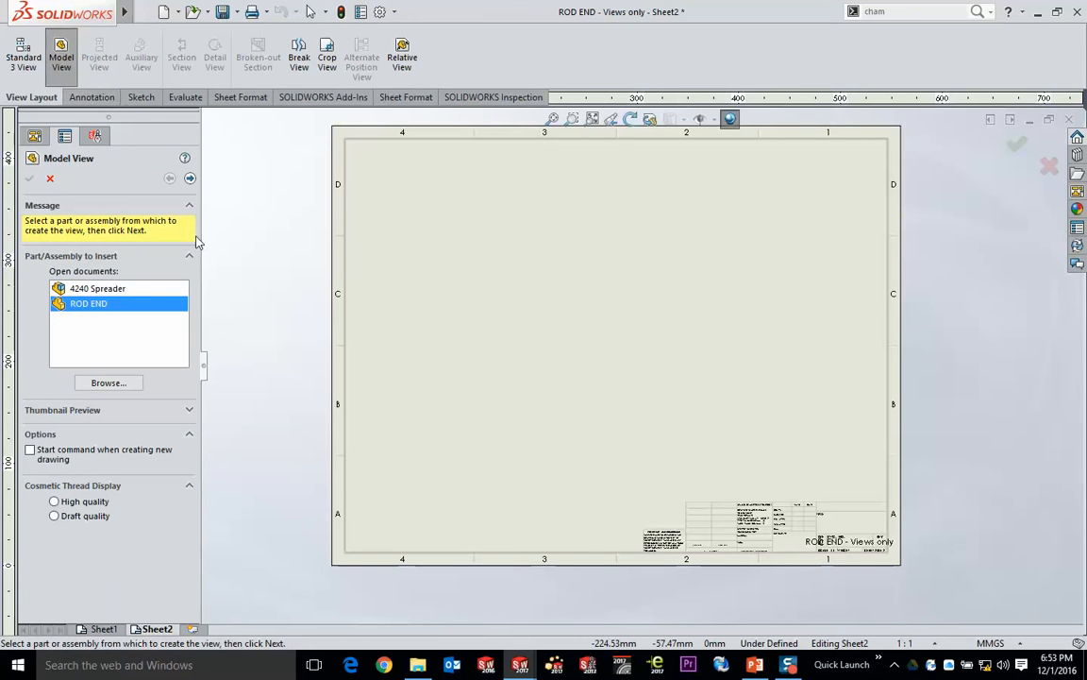
{"action": "left_click", "coordinate": [92, 289]}
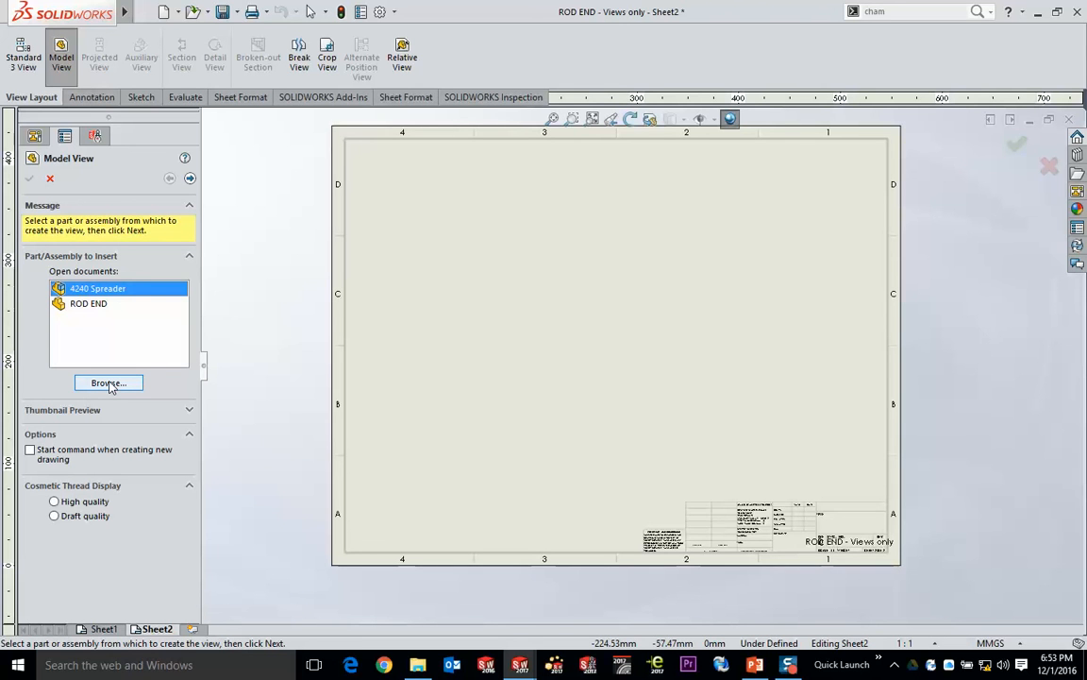
{"action": "left_click", "coordinate": [156, 411]}
{"action": "scroll", "coordinate": [175, 372], "scroll_direction": "down", "scroll_amount": 1}
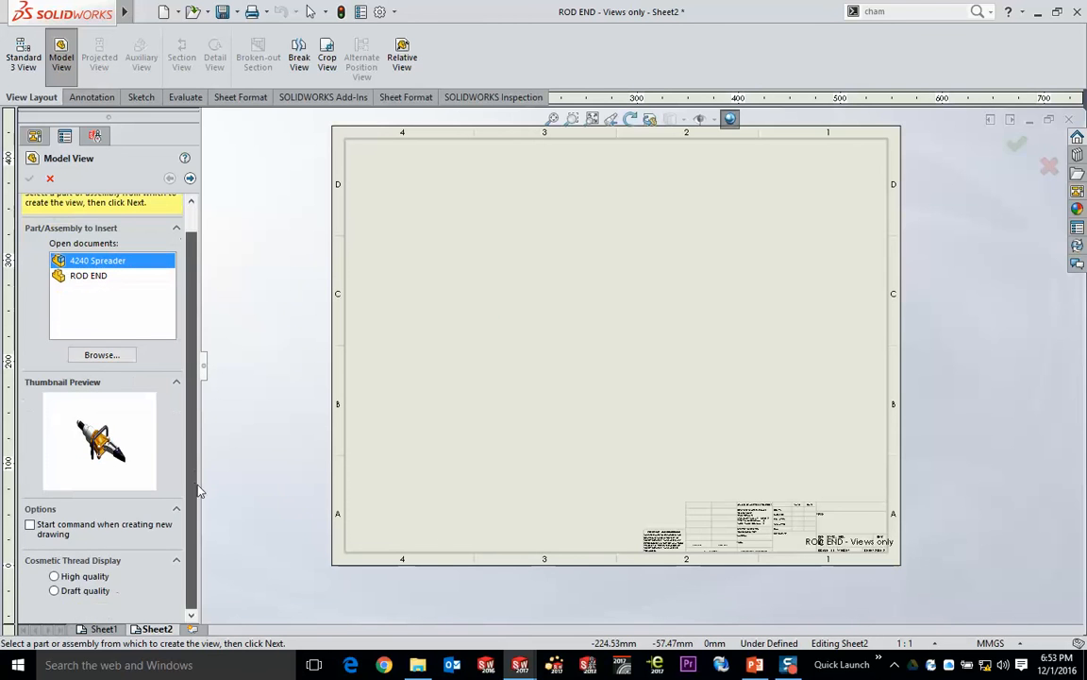
{"action": "scroll", "coordinate": [189, 453], "scroll_direction": "up", "scroll_amount": 1}
{"action": "left_click", "coordinate": [190, 178]}
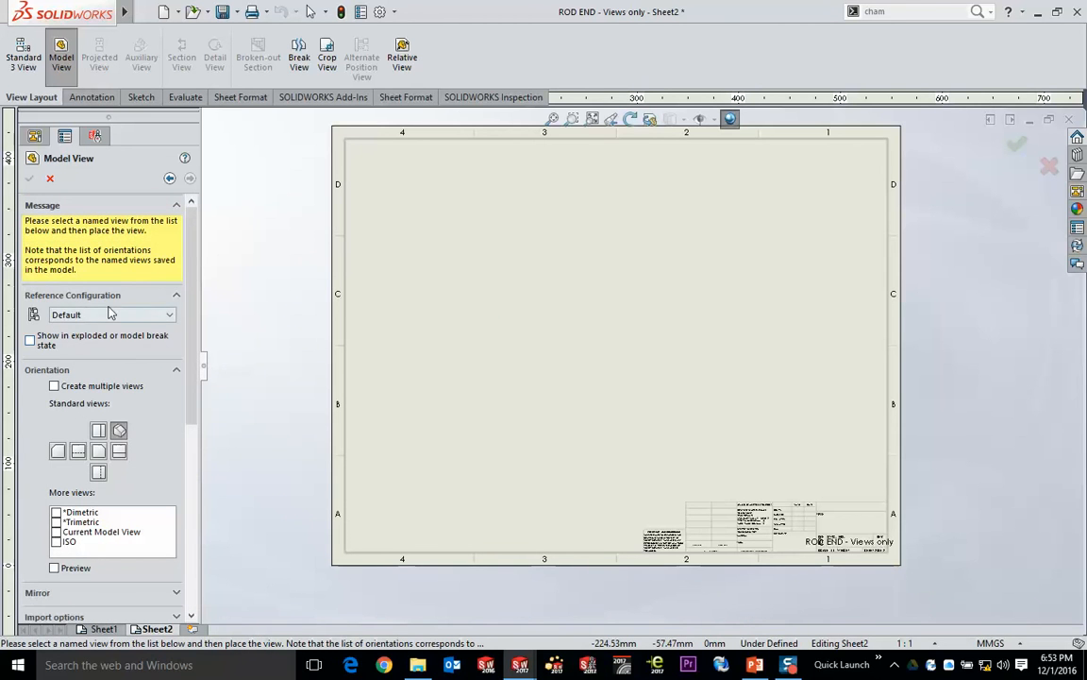
{"action": "left_click", "coordinate": [120, 430]}
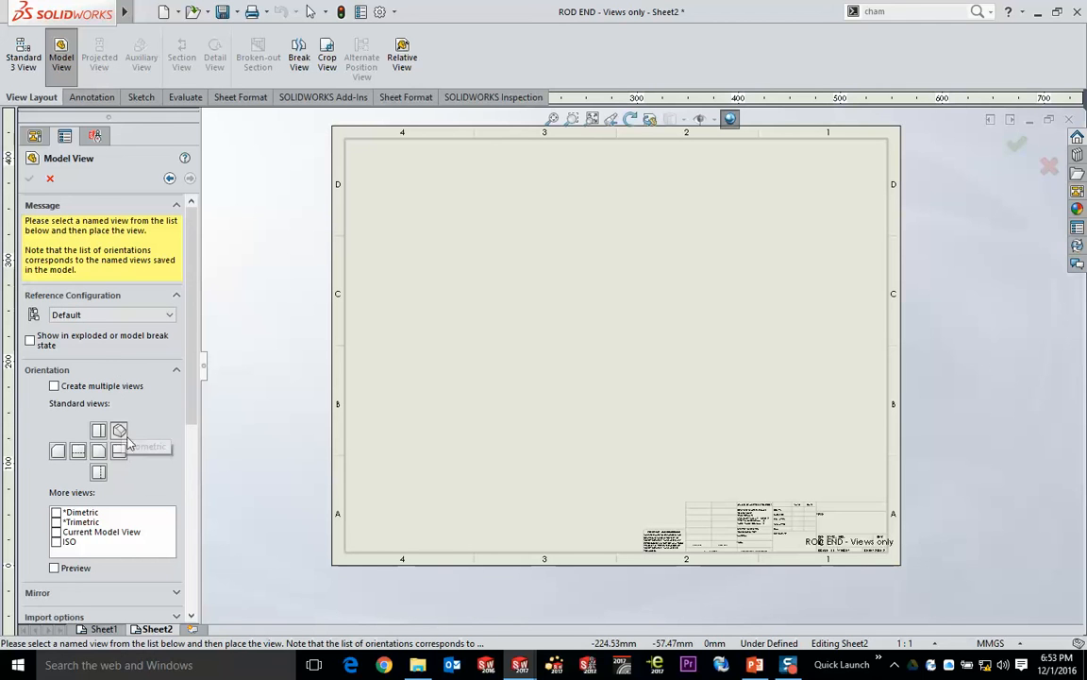
{"action": "left_click", "coordinate": [53, 567]}
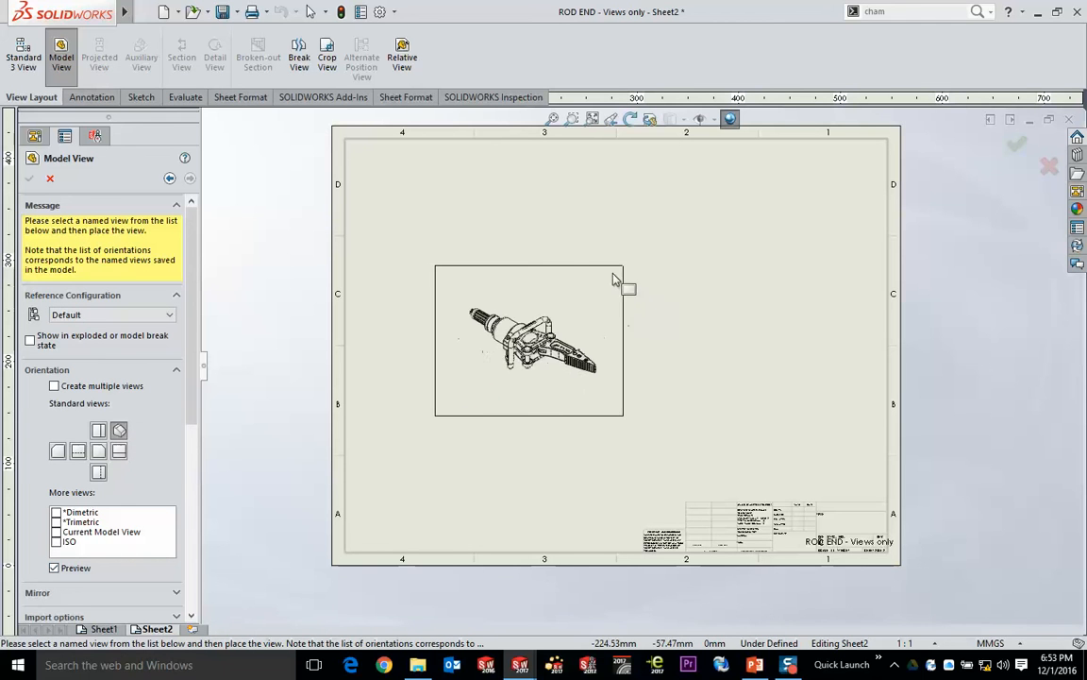
{"action": "left_click", "coordinate": [578, 304]}
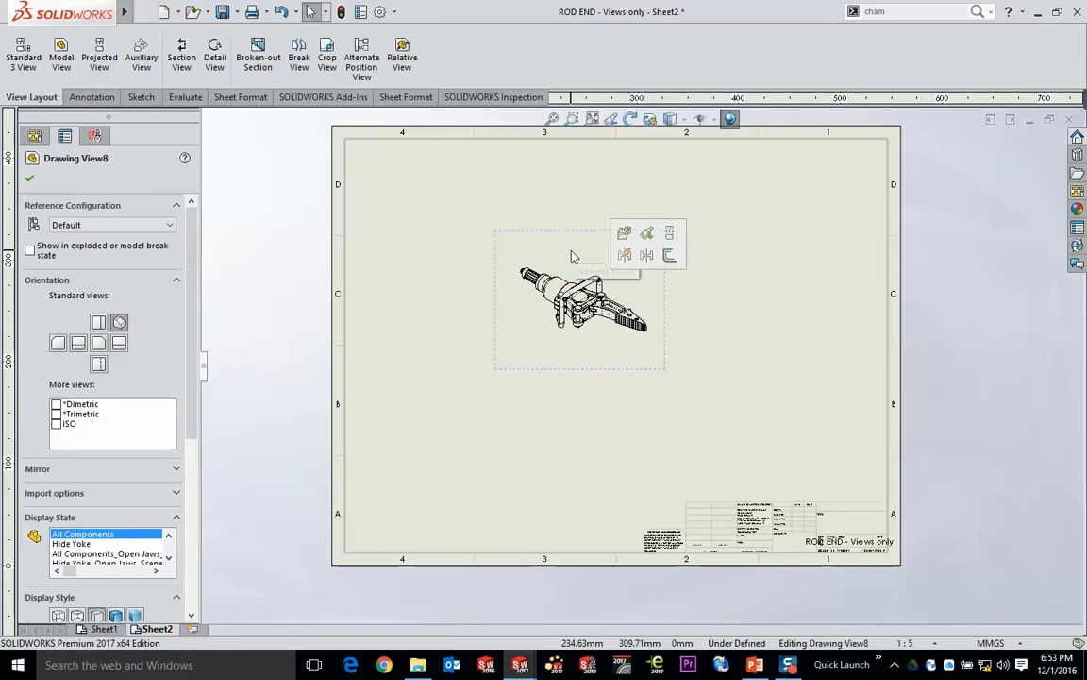
- Set Sheet2's scale to 1:2 and make the Spreader view use the sheet scale
{"action": "left_click", "coordinate": [706, 281]}
{"action": "left_click", "coordinate": [632, 260]}
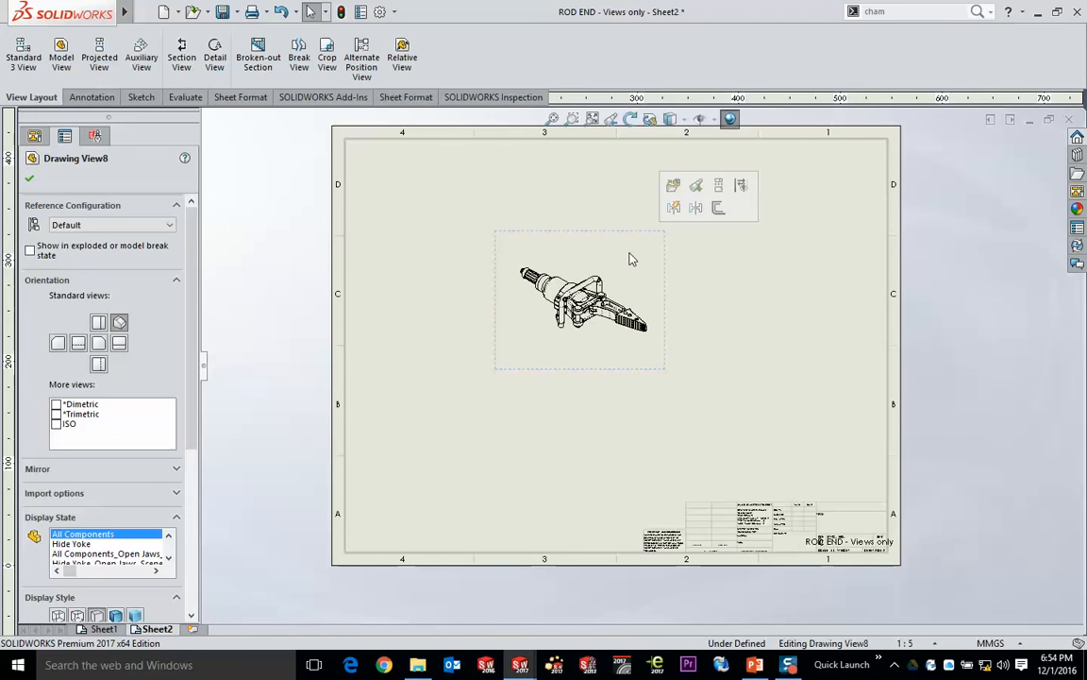
{"action": "left_click", "coordinate": [920, 643]}
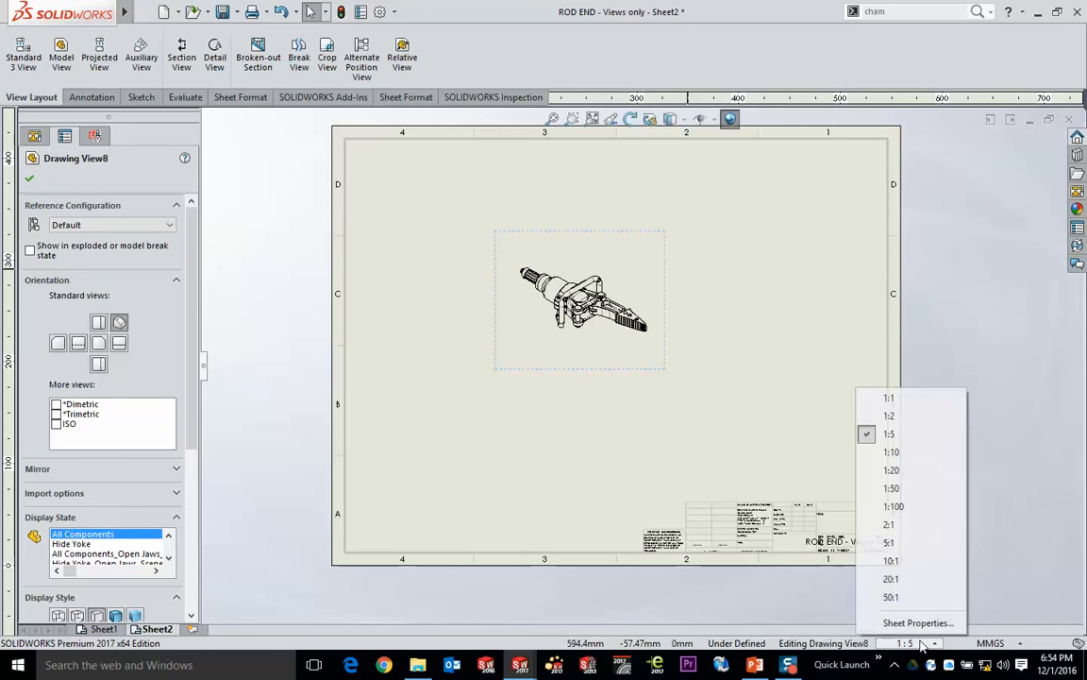
{"action": "left_click", "coordinate": [890, 416]}
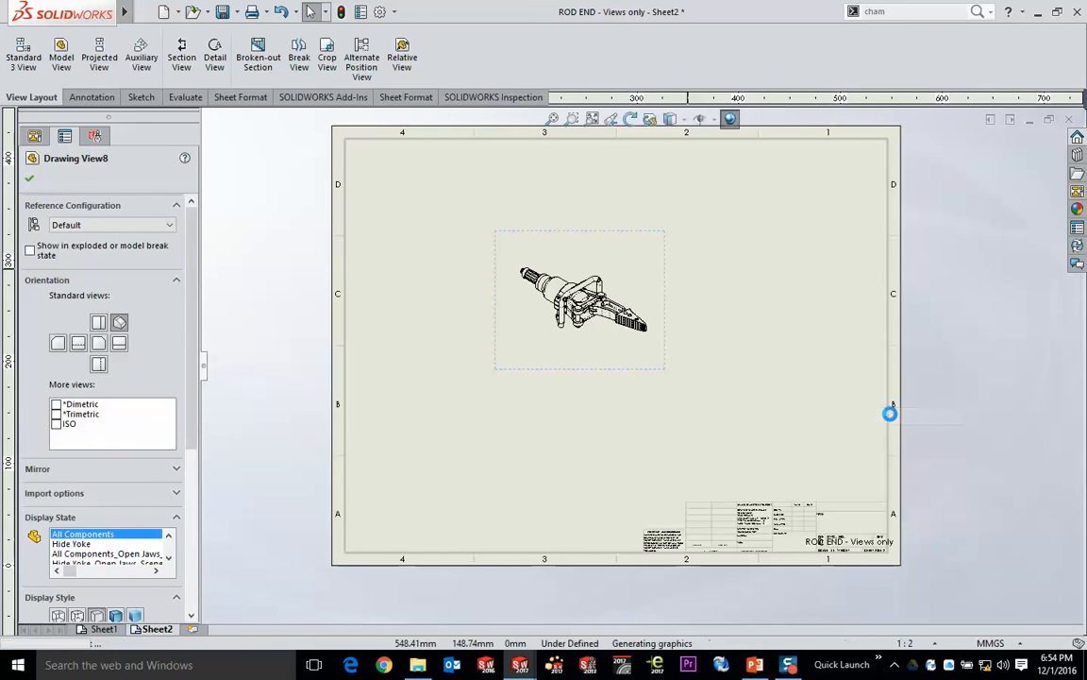
{"action": "left_click", "coordinate": [790, 343]}
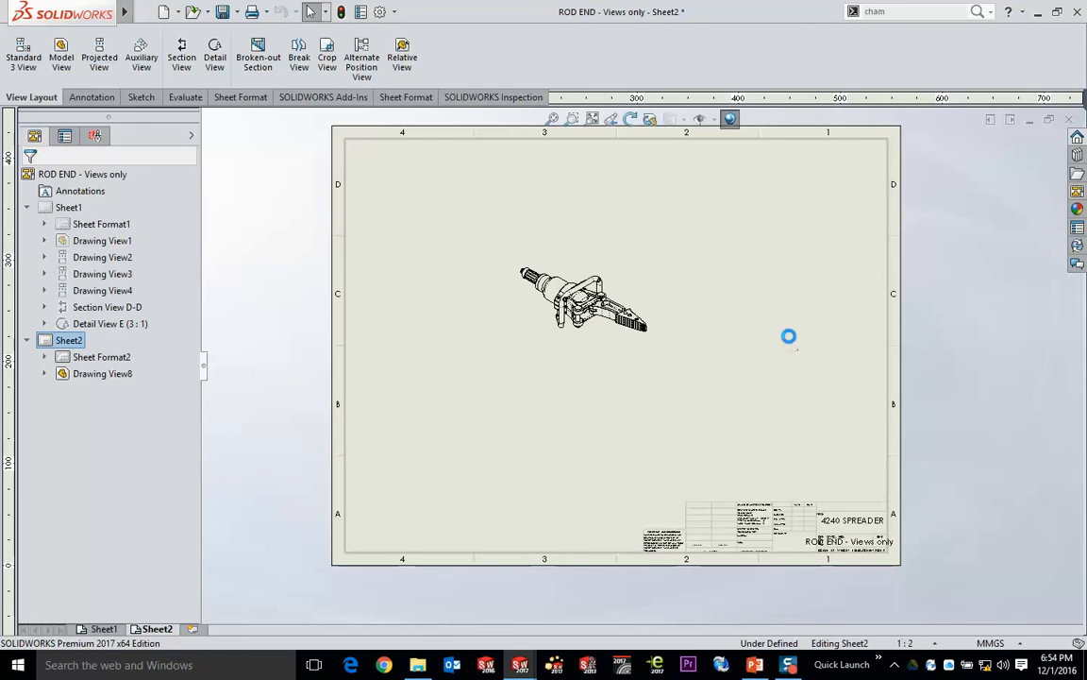
{"action": "left_click", "coordinate": [638, 280]}
{"action": "left_click_drag", "start_coordinate": [191, 420], "coordinate": [195, 557]}
{"action": "left_click", "coordinate": [74, 422]}
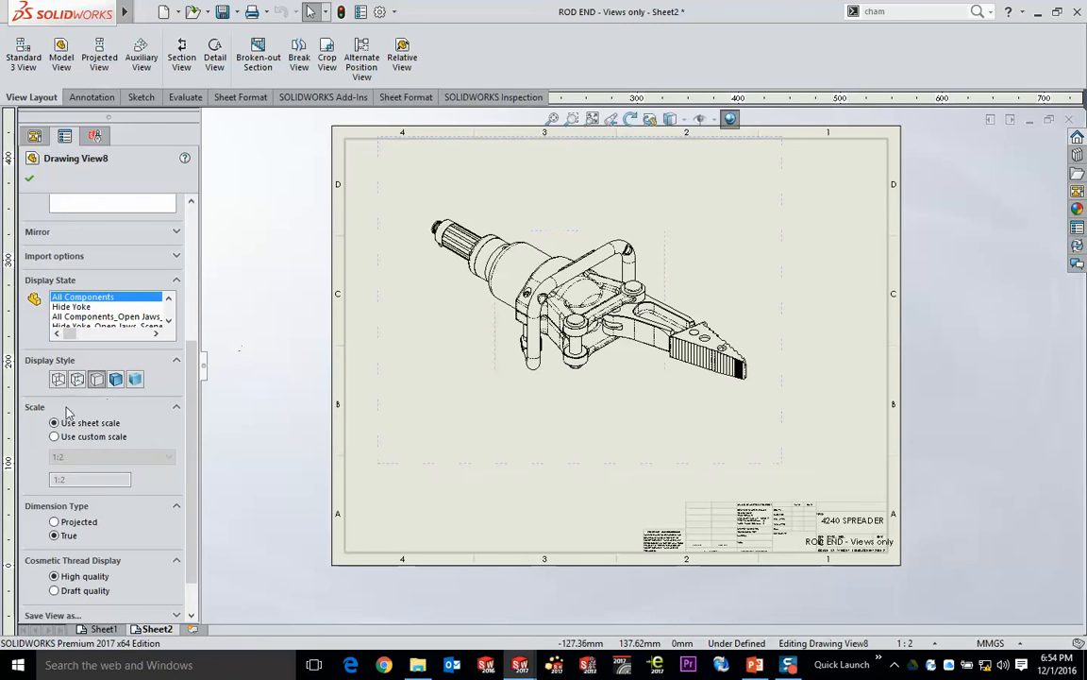
- Move the Spreader view lower and slightly right on the sheet and display it as Shaded With Edges
{"action": "left_click_drag", "start_coordinate": [378, 429], "coordinate": [397, 469]}
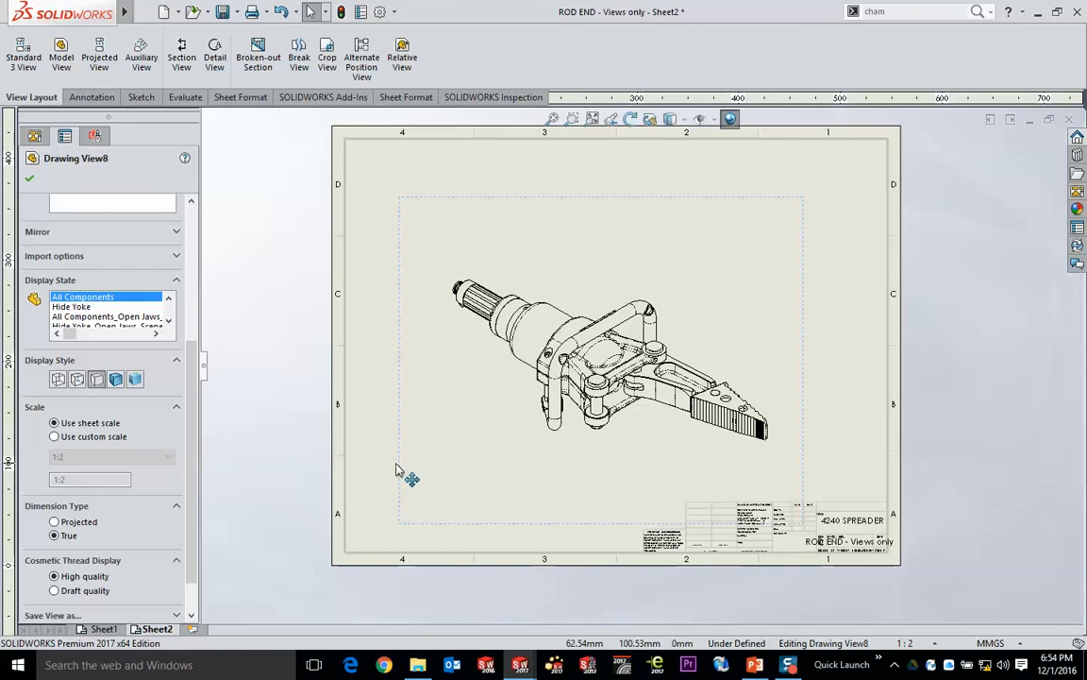
{"action": "left_click", "coordinate": [670, 119]}
{"action": "left_click", "coordinate": [671, 142]}
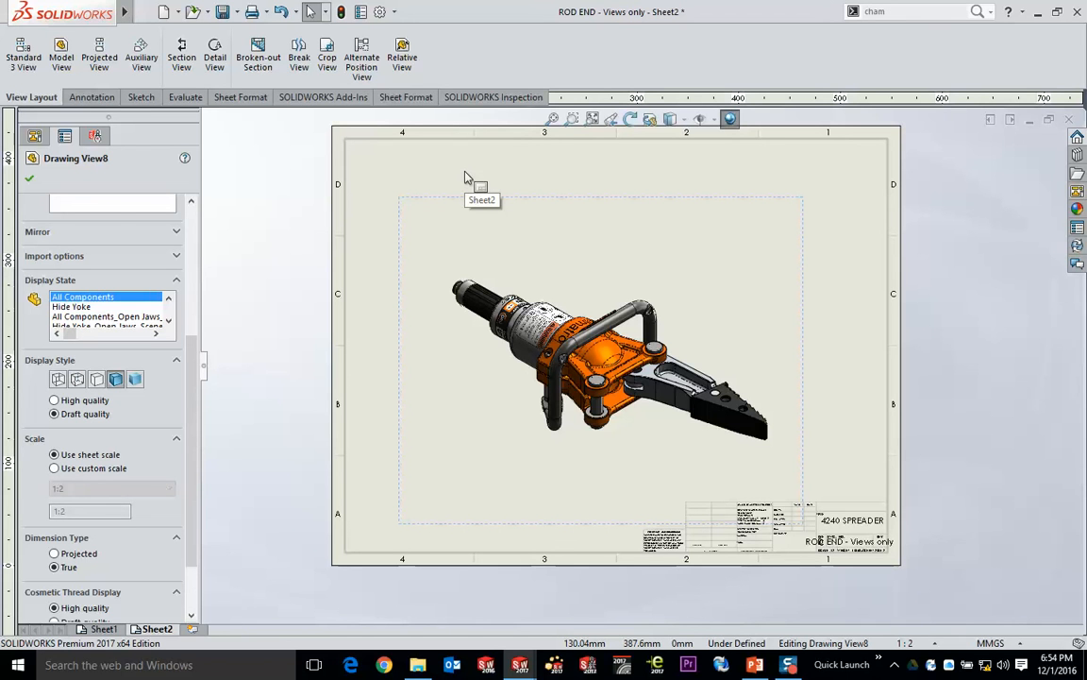
- Show the Spreader view in its exploded state, ExplView1
{"action": "left_click", "coordinate": [490, 226]}
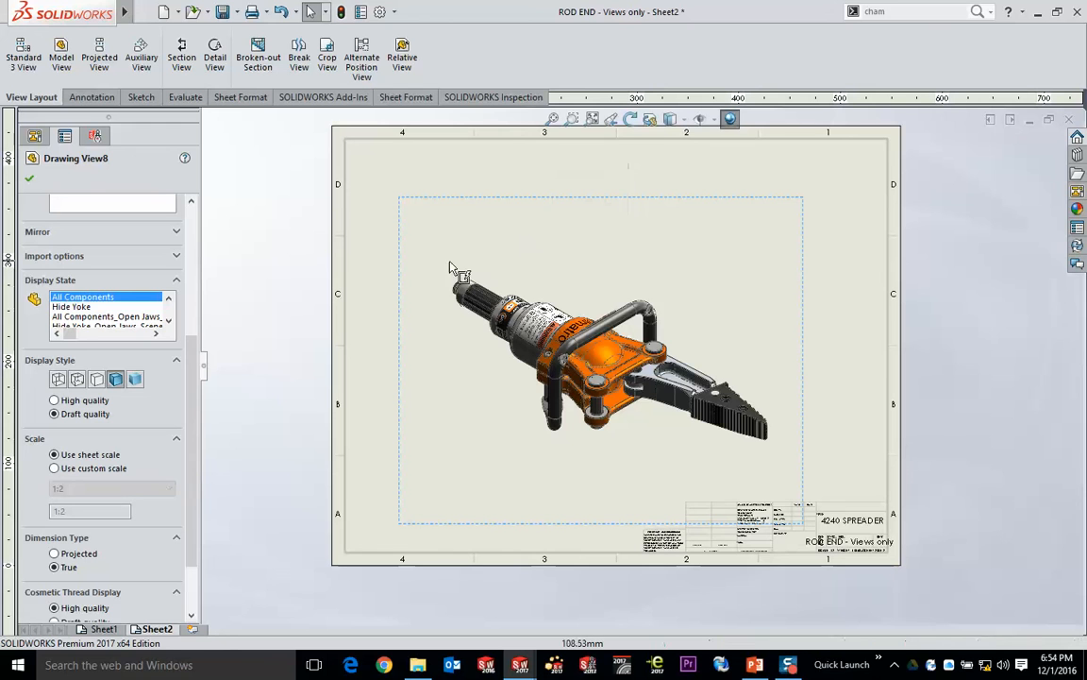
{"action": "scroll", "coordinate": [171, 262], "scroll_direction": "up", "scroll_amount": 5}
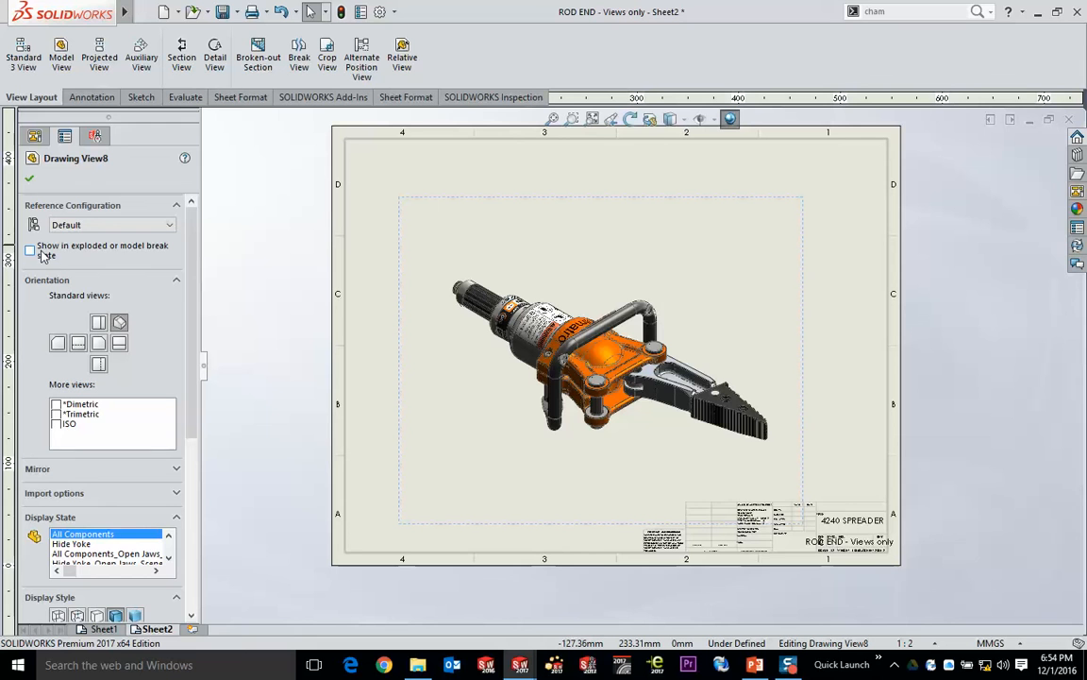
{"action": "left_click", "coordinate": [29, 250]}
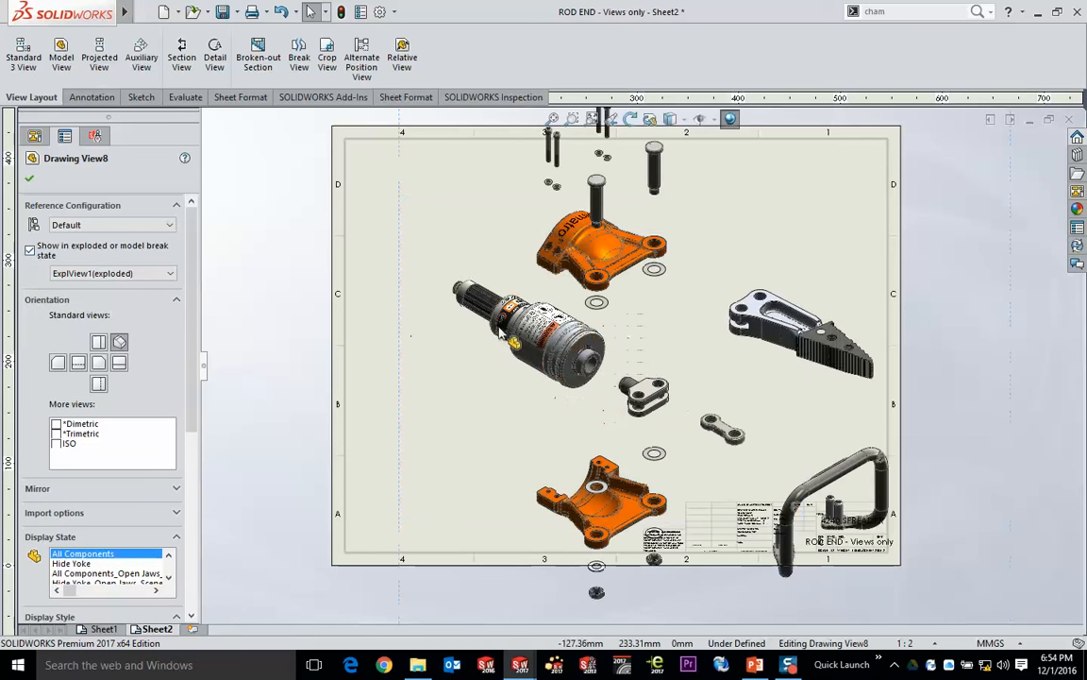
- Set Sheet2's scale to 1:5 and move the exploded view toward the left half of the sheet
{"action": "left_click", "coordinate": [933, 643]}
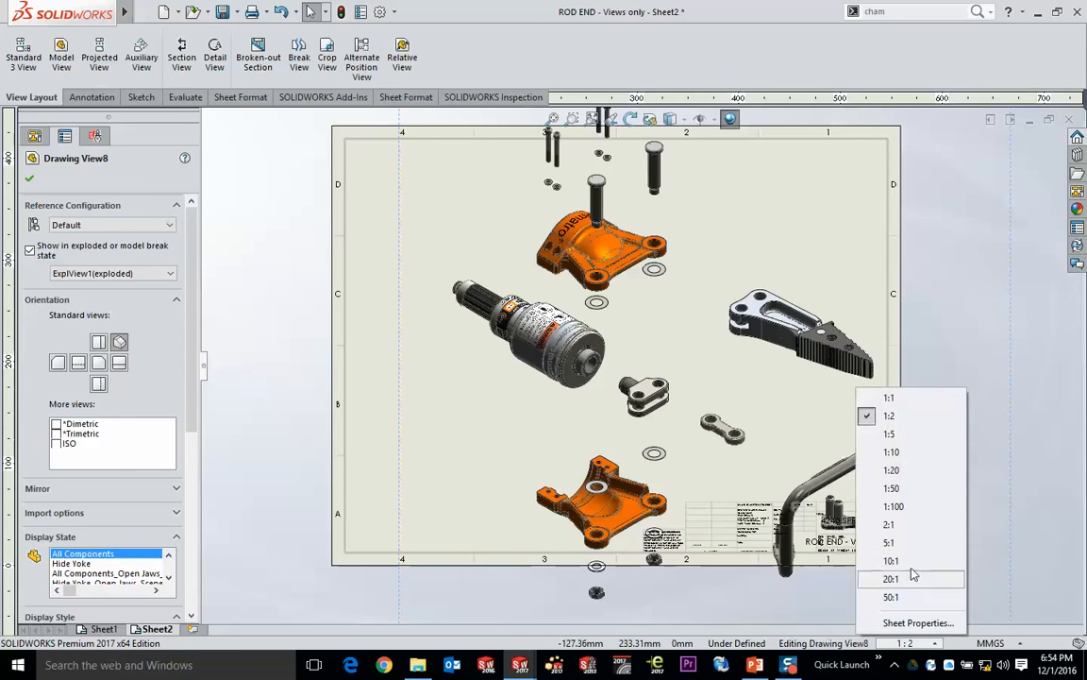
{"action": "left_click", "coordinate": [904, 436]}
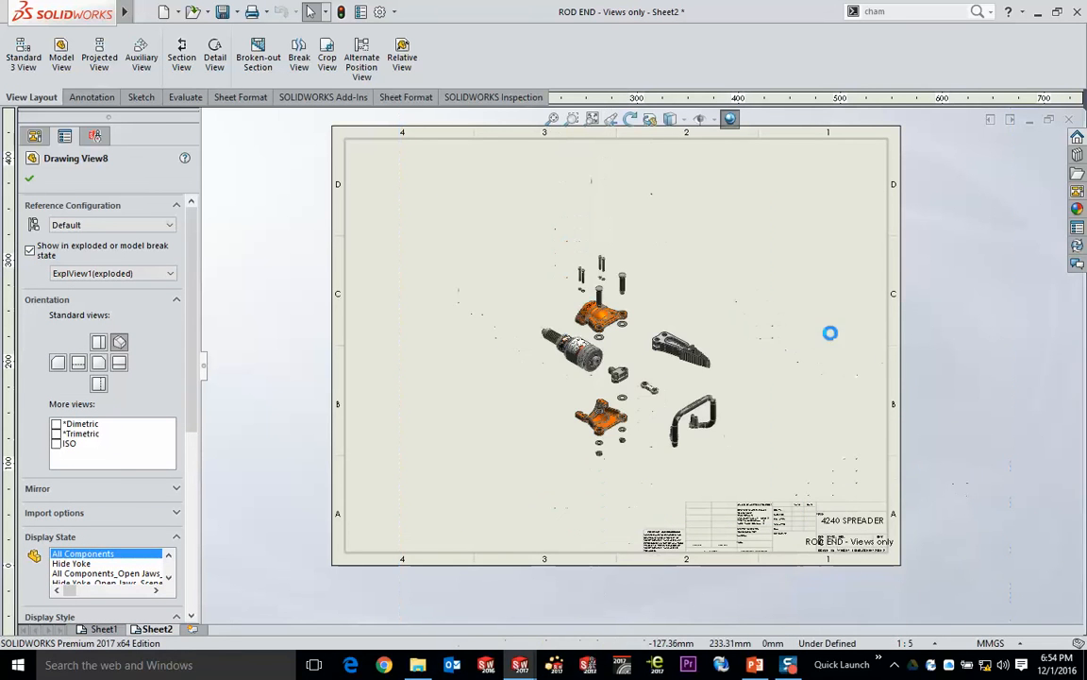
{"action": "left_click_drag", "start_coordinate": [772, 345], "coordinate": [693, 329]}
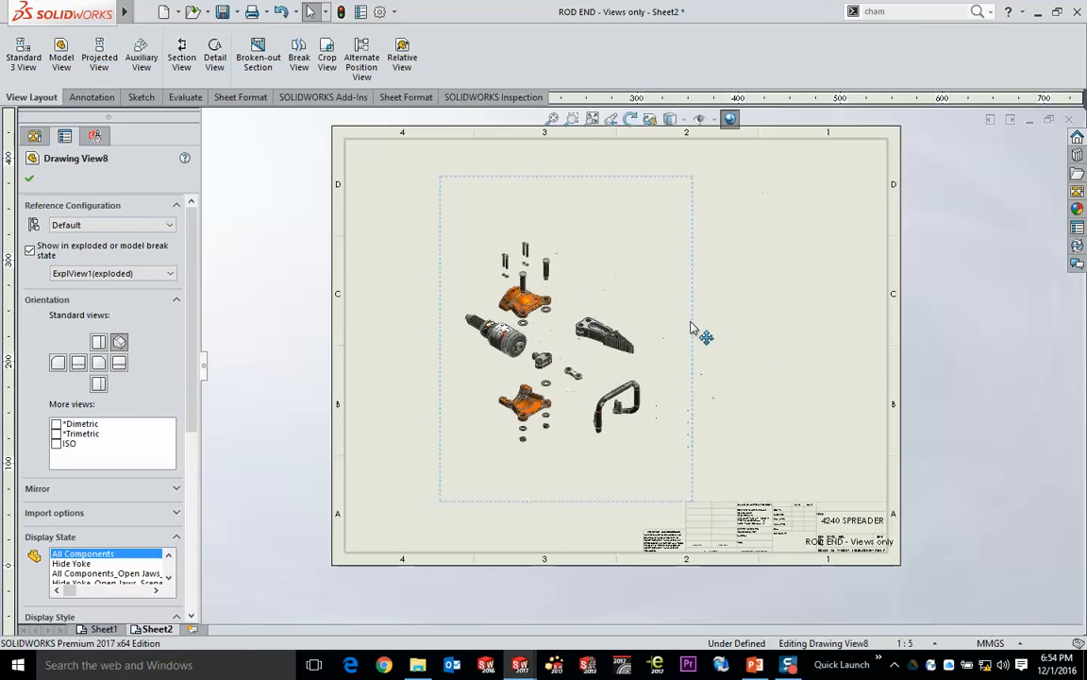
- Switch the exploded view's shaded display style from draft to high quality
{"action": "scroll", "coordinate": [697, 331], "scroll_direction": "down", "scroll_amount": 4}
{"action": "scroll", "coordinate": [201, 425], "scroll_direction": "down", "scroll_amount": 2}
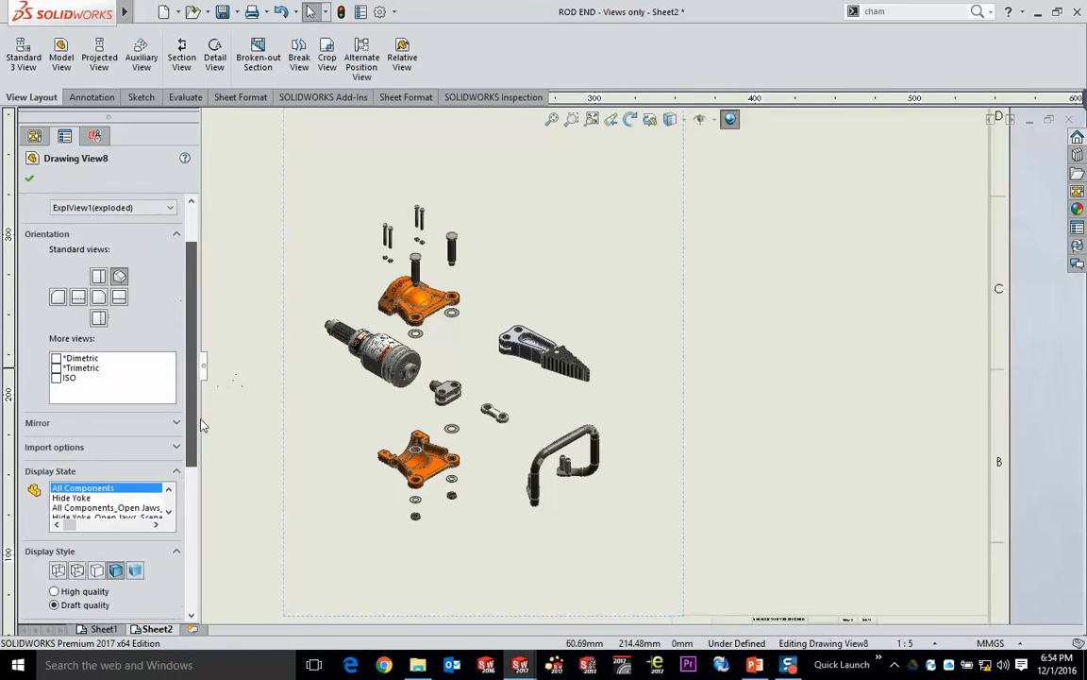
{"action": "scroll", "coordinate": [202, 425], "scroll_direction": "down", "scroll_amount": 3}
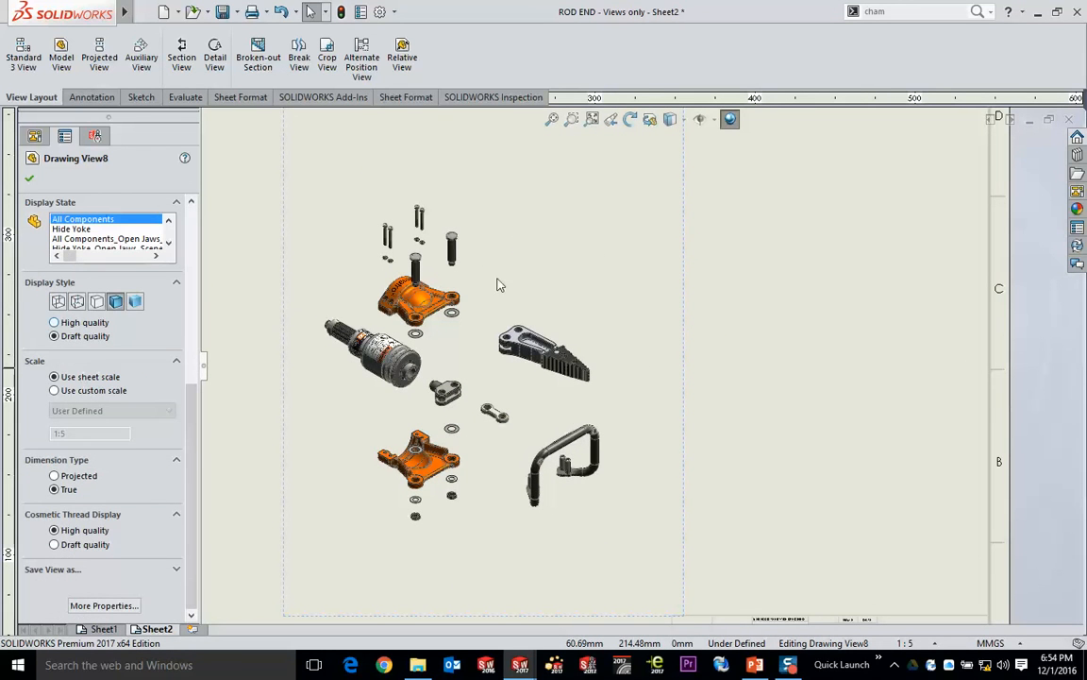
{"action": "left_click", "coordinate": [625, 258]}
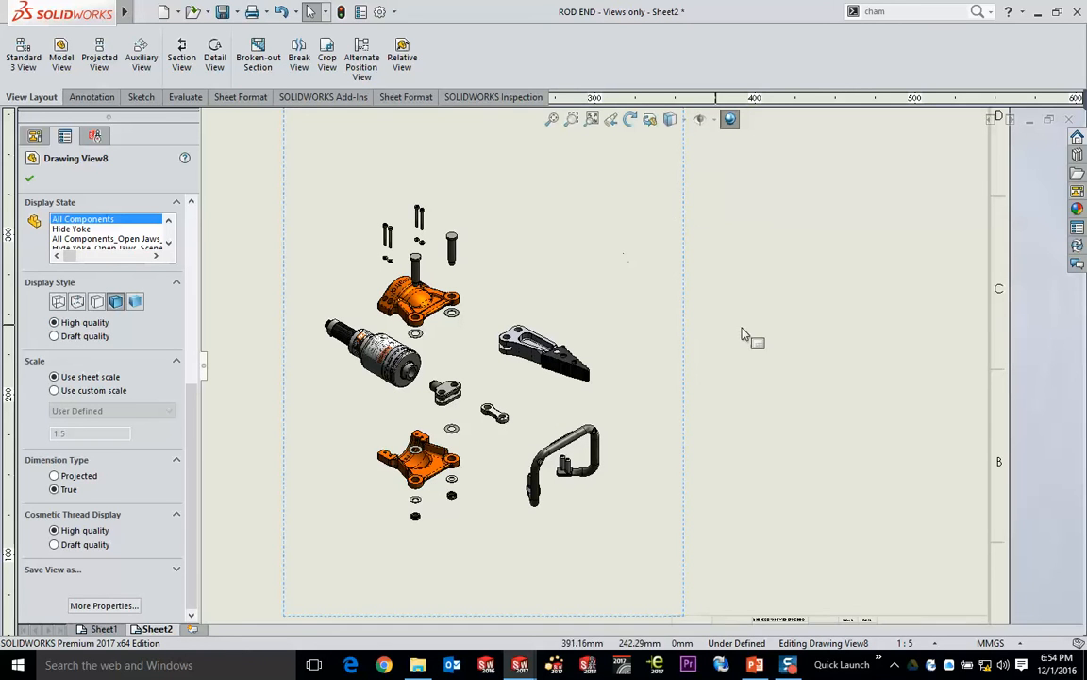
{"action": "left_click", "coordinate": [753, 340]}
- Set up a parts-only bill of materials for the exploded Spreader view using the bom-standard template
{"action": "left_click", "coordinate": [595, 262]}
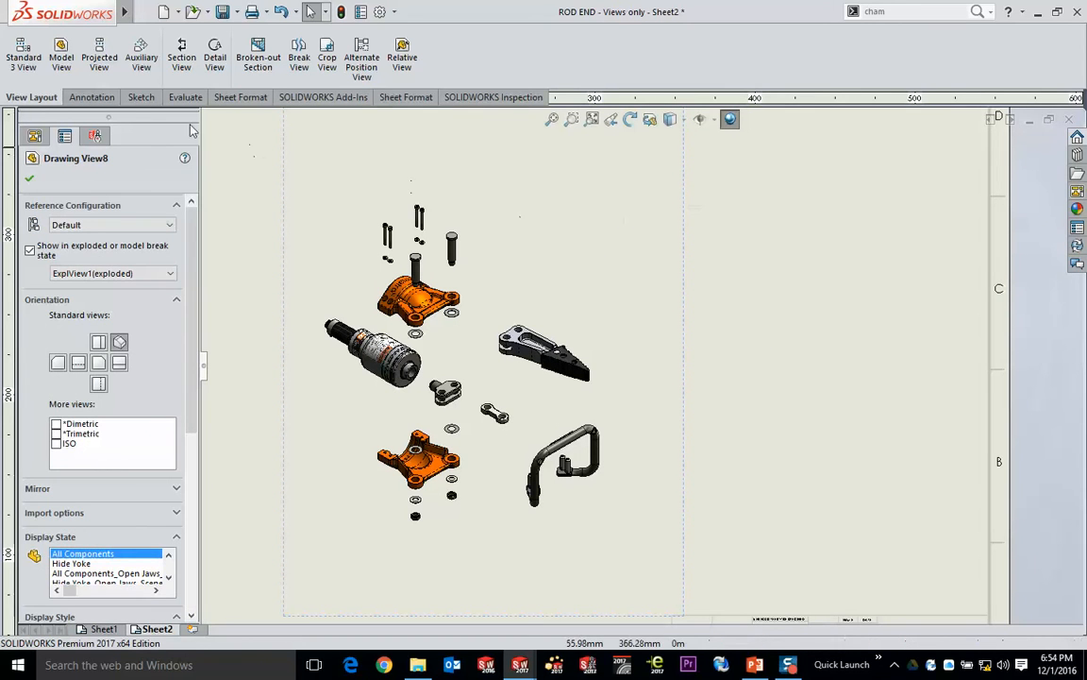
{"action": "left_click", "coordinate": [104, 98]}
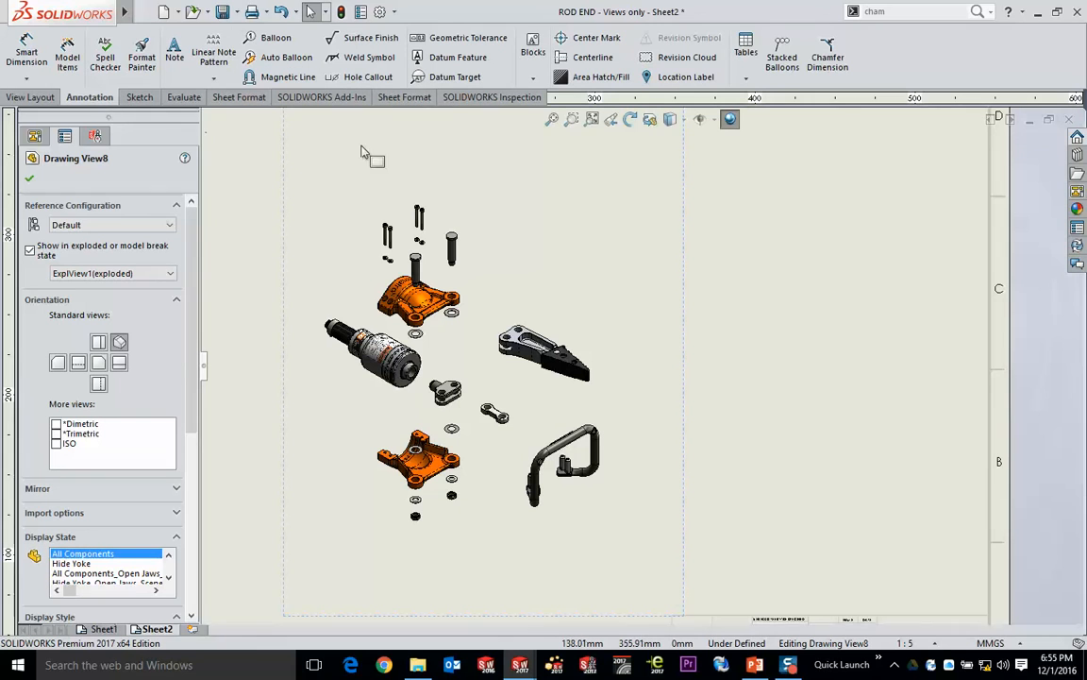
{"action": "left_click", "coordinate": [747, 81]}
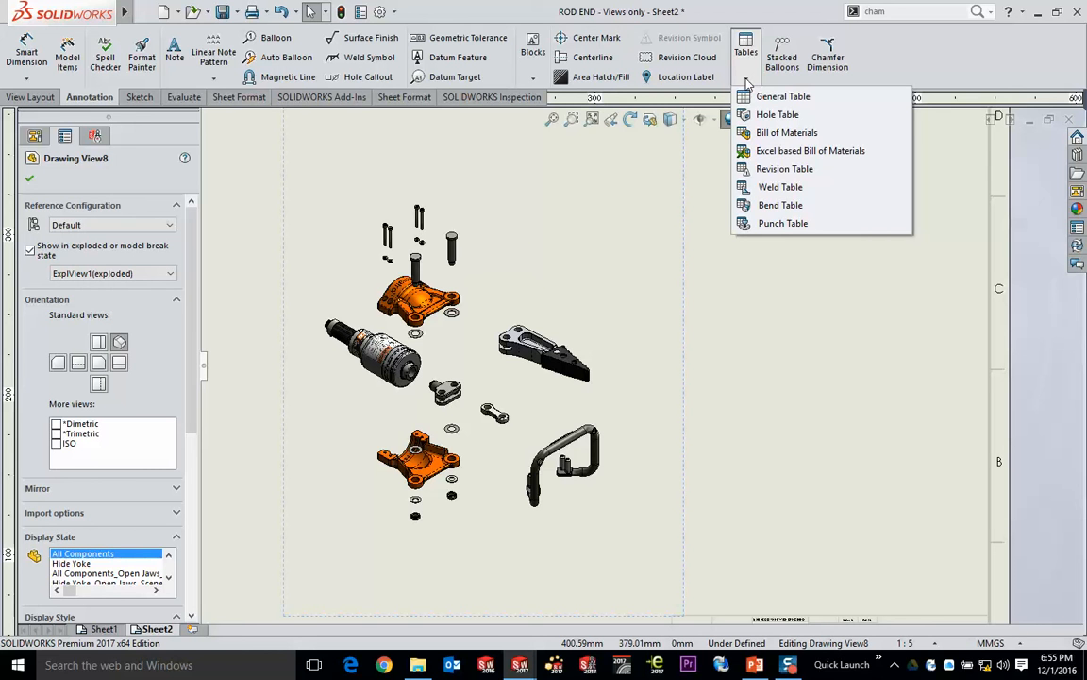
{"action": "left_click", "coordinate": [745, 82]}
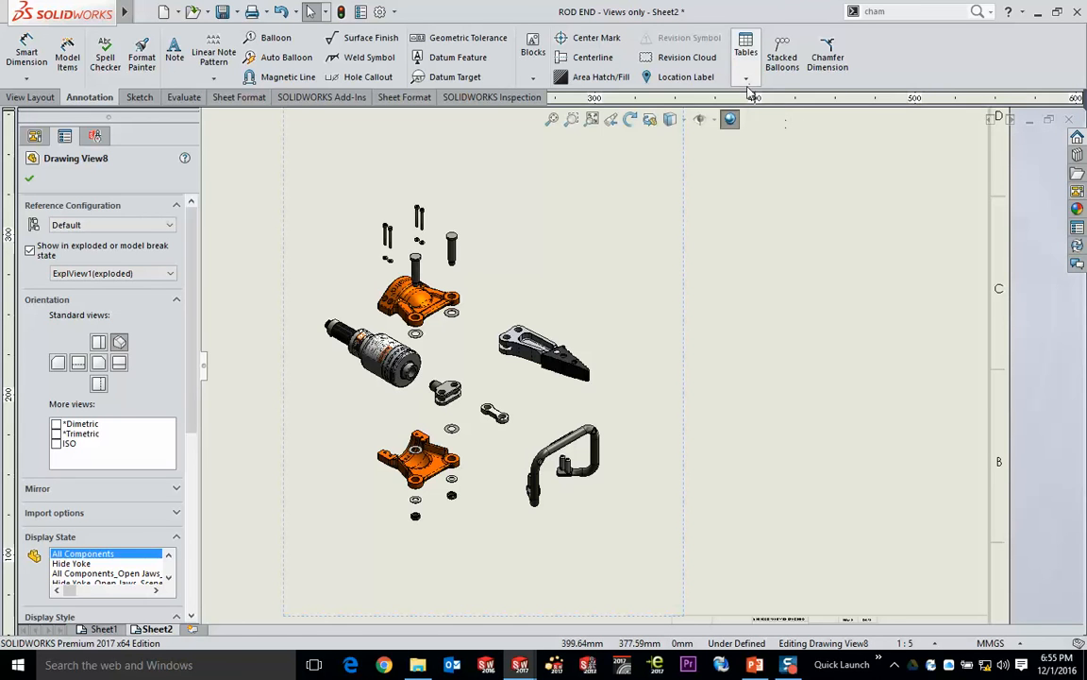
{"action": "left_click", "coordinate": [745, 82]}
{"action": "left_click", "coordinate": [760, 134]}
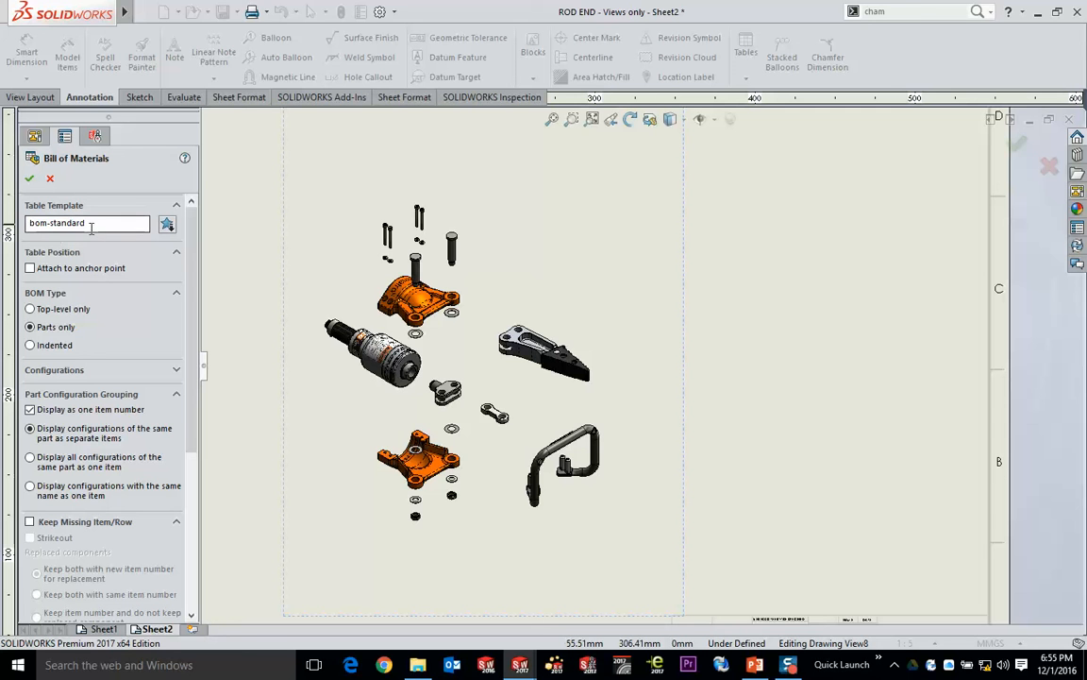
{"action": "left_click", "coordinate": [167, 225]}
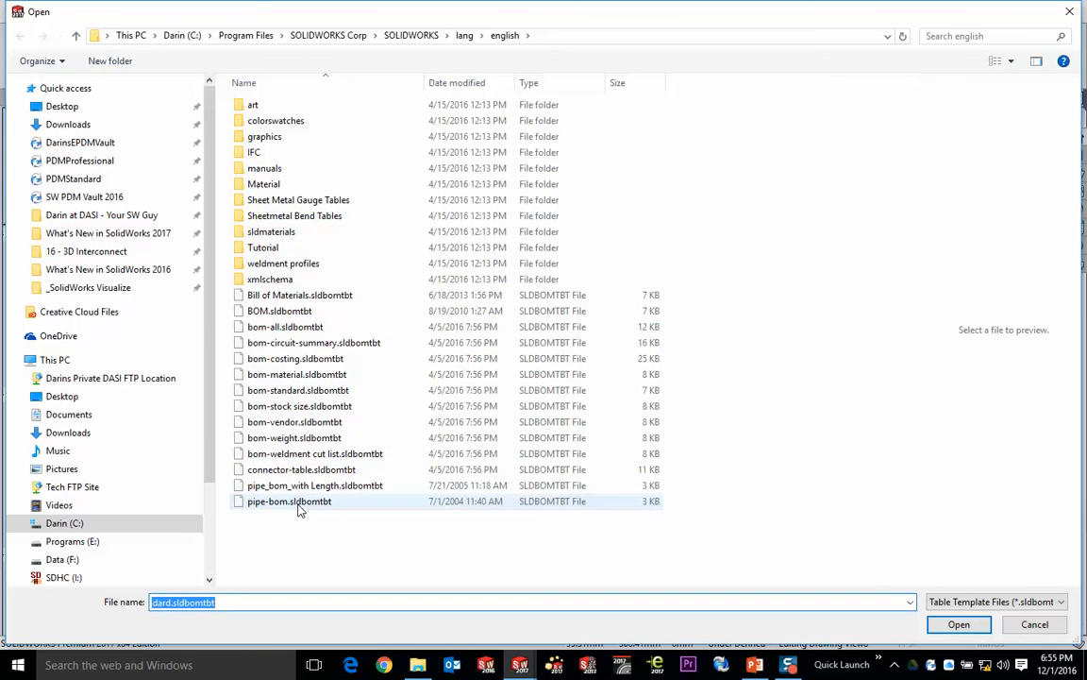
{"action": "left_click", "coordinate": [959, 625]}
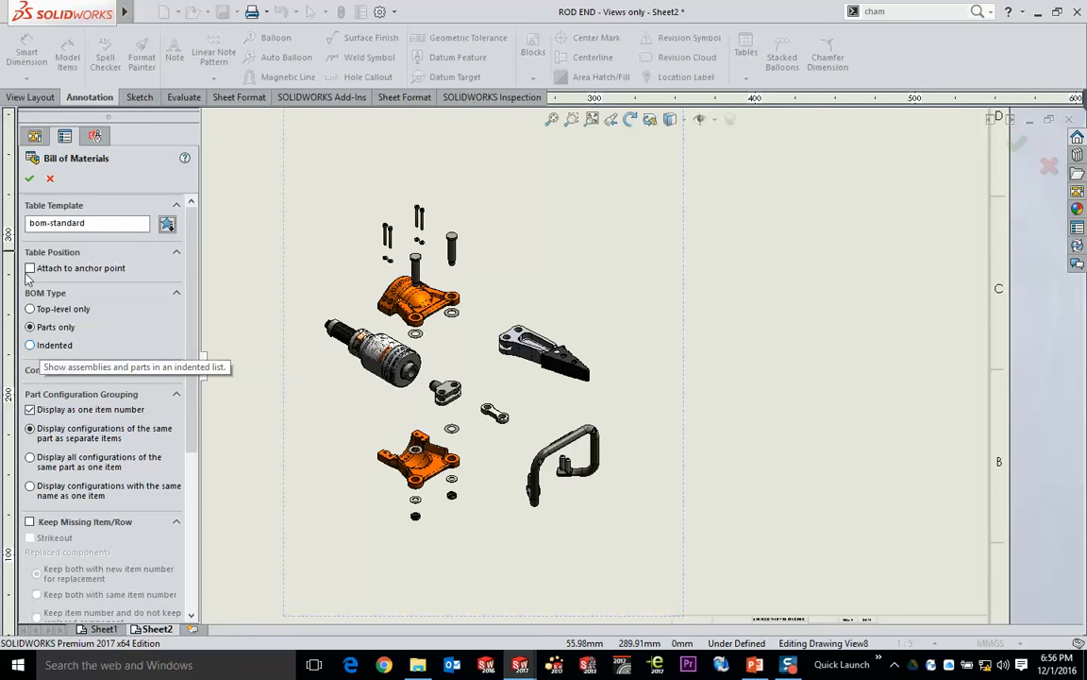
- Create the bill of materials table and place it in the upper-right corner of the sheet border
{"action": "left_click", "coordinate": [29, 178]}
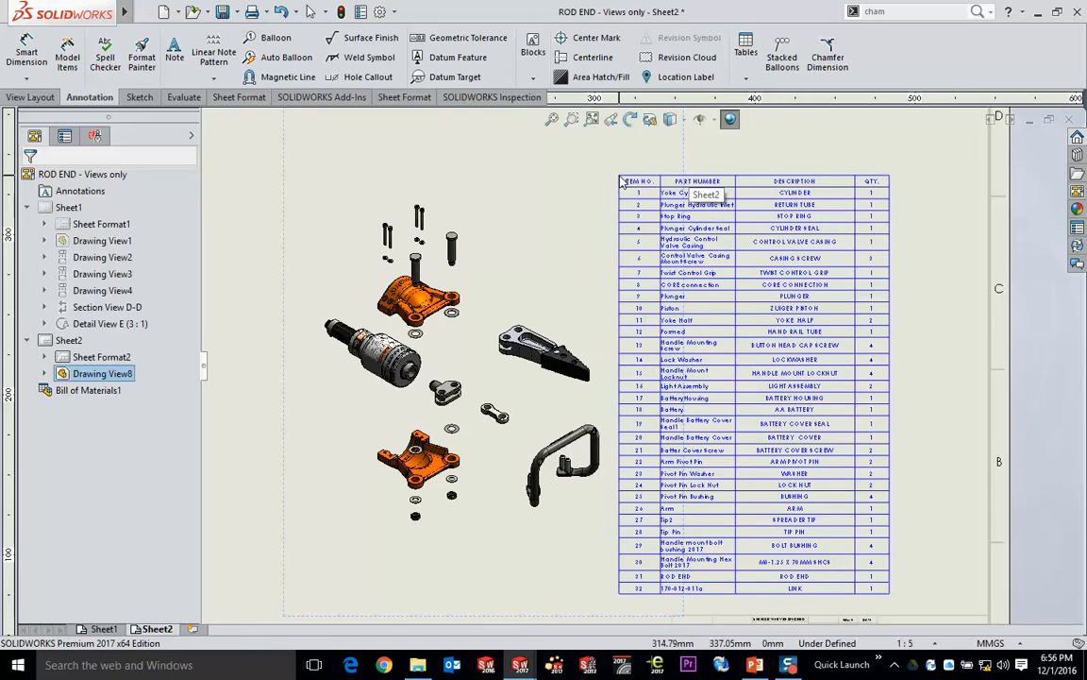
{"action": "left_click", "coordinate": [621, 181]}
{"action": "scroll", "coordinate": [585, 203], "scroll_direction": "up", "scroll_amount": 3}
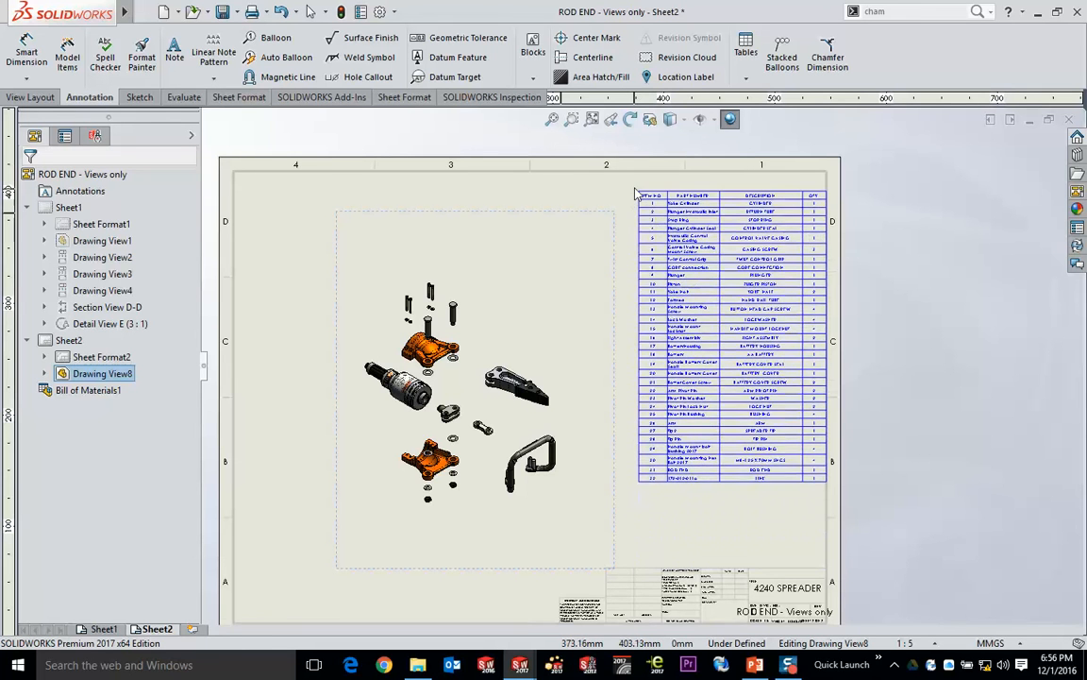
{"action": "left_click", "coordinate": [624, 187]}
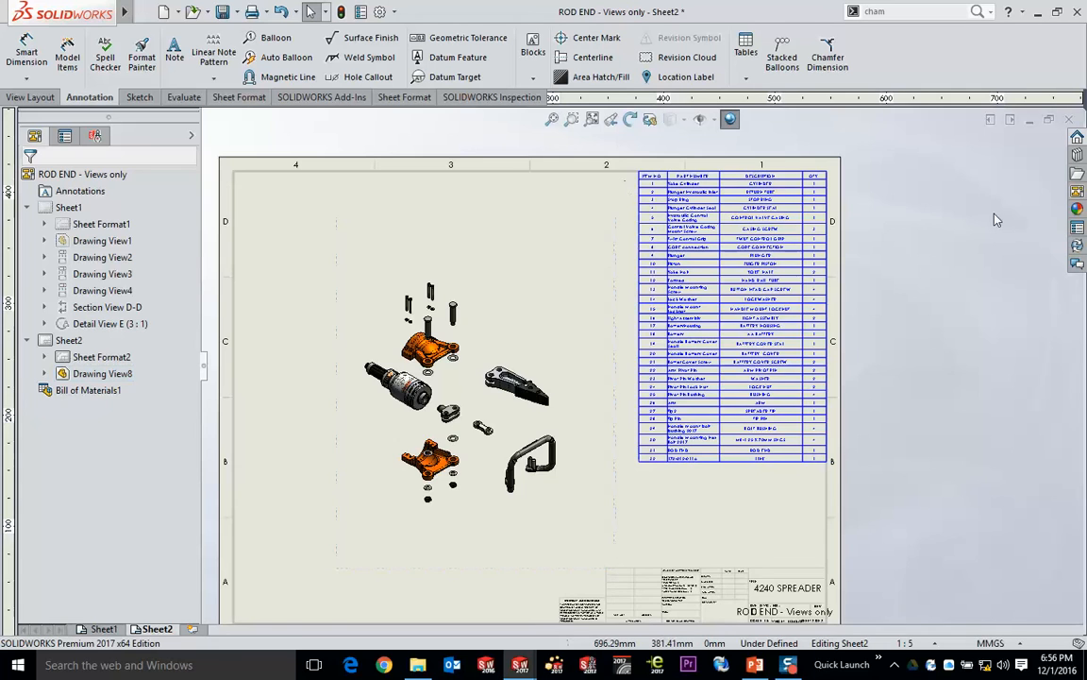
- Examine the bill of materials rows, from the item numbers and descriptions to the quantities, down to the last entry
{"action": "scroll", "coordinate": [856, 224], "scroll_direction": "down", "scroll_amount": 5}
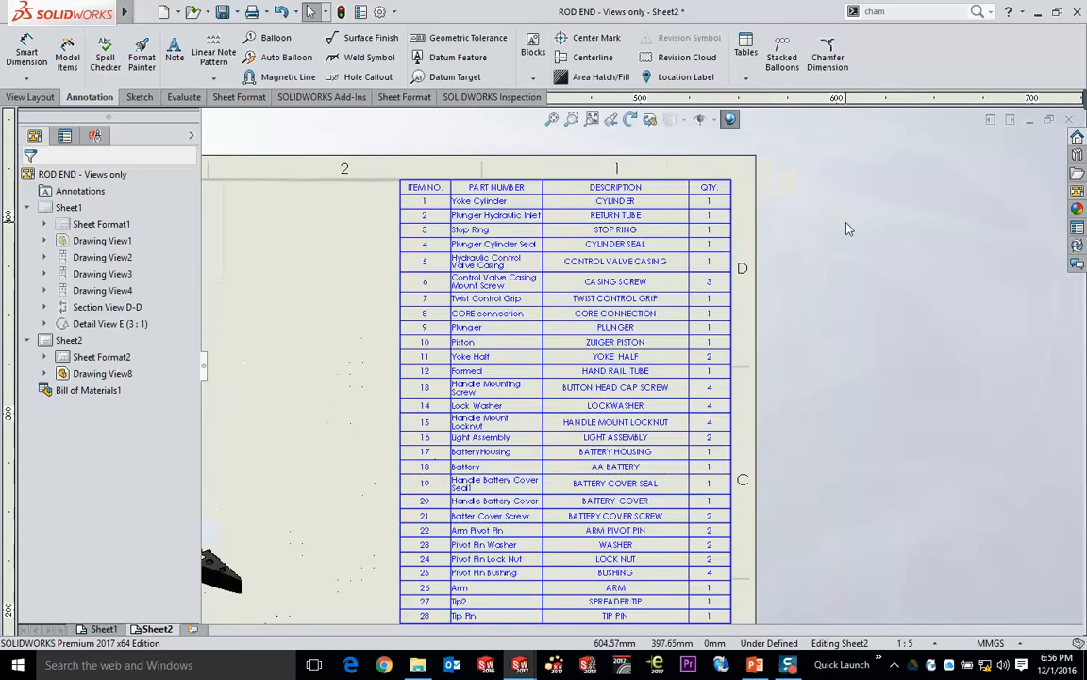
{"action": "middle_click_drag", "start_coordinate": [753, 269], "coordinate": [873, 261], "text": "ctrl"}
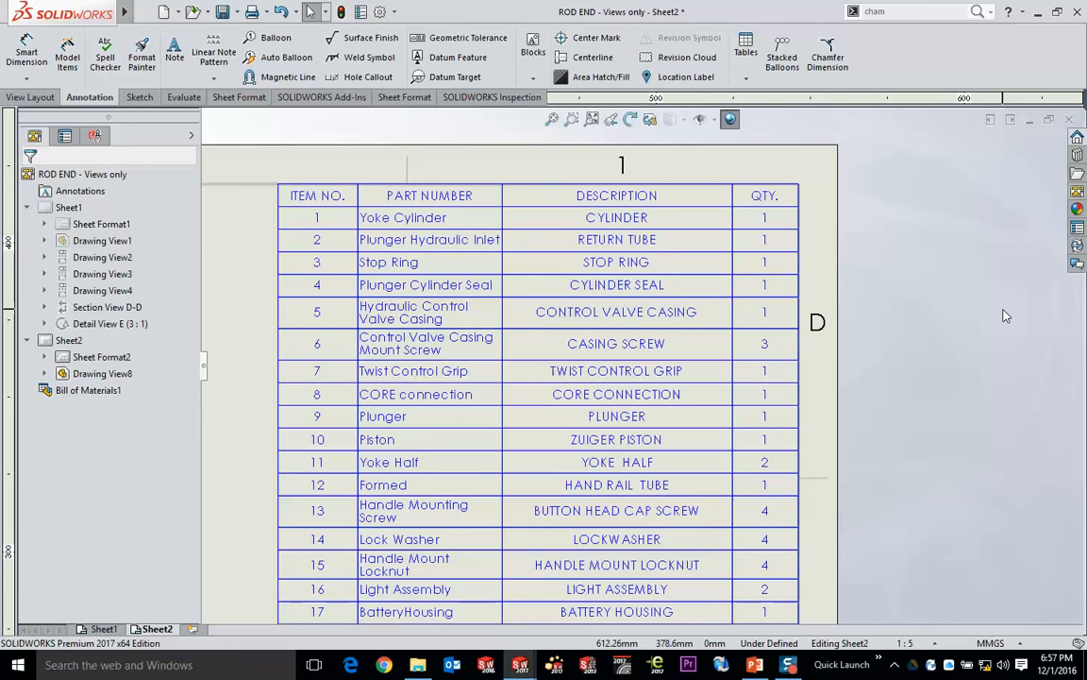
{"action": "scroll", "coordinate": [903, 352], "scroll_direction": "down", "scroll_amount": 2}
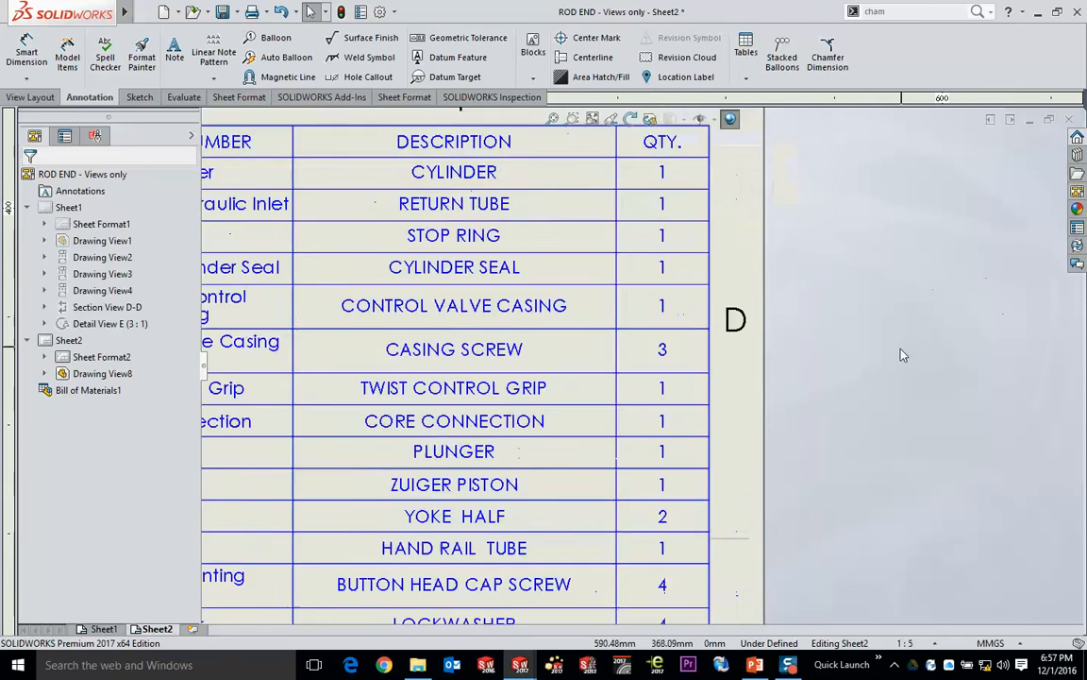
{"action": "scroll", "coordinate": [802, 392], "scroll_direction": "up", "scroll_amount": 4}
{"action": "middle_click_drag", "start_coordinate": [631, 442], "coordinate": [744, 179]}
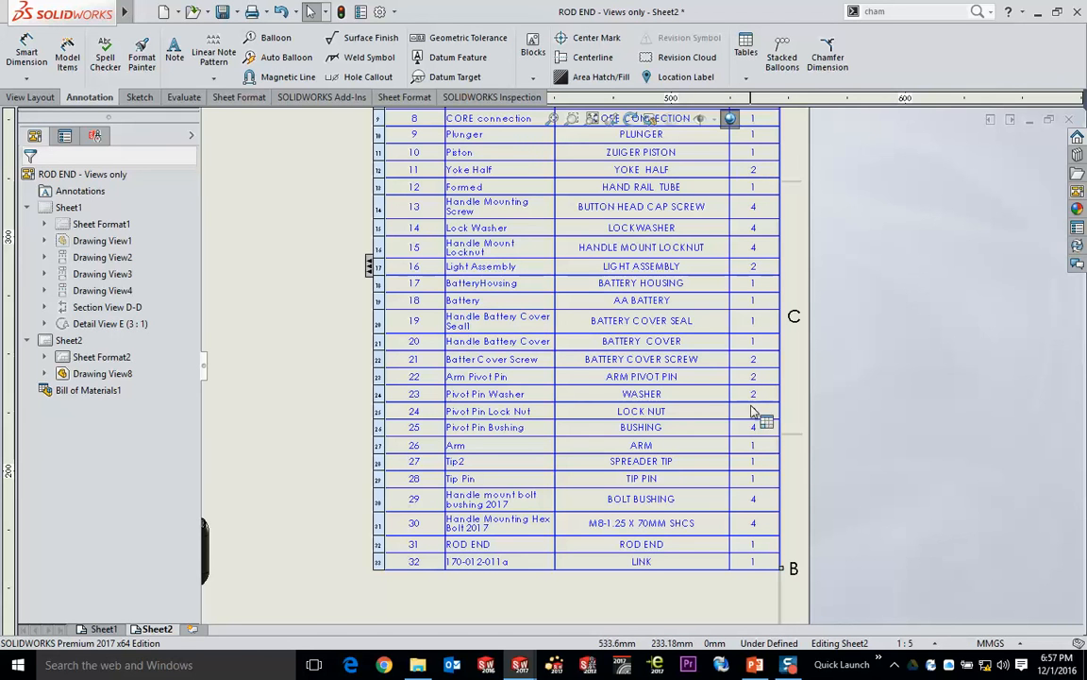
{"action": "left_click", "coordinate": [846, 419]}
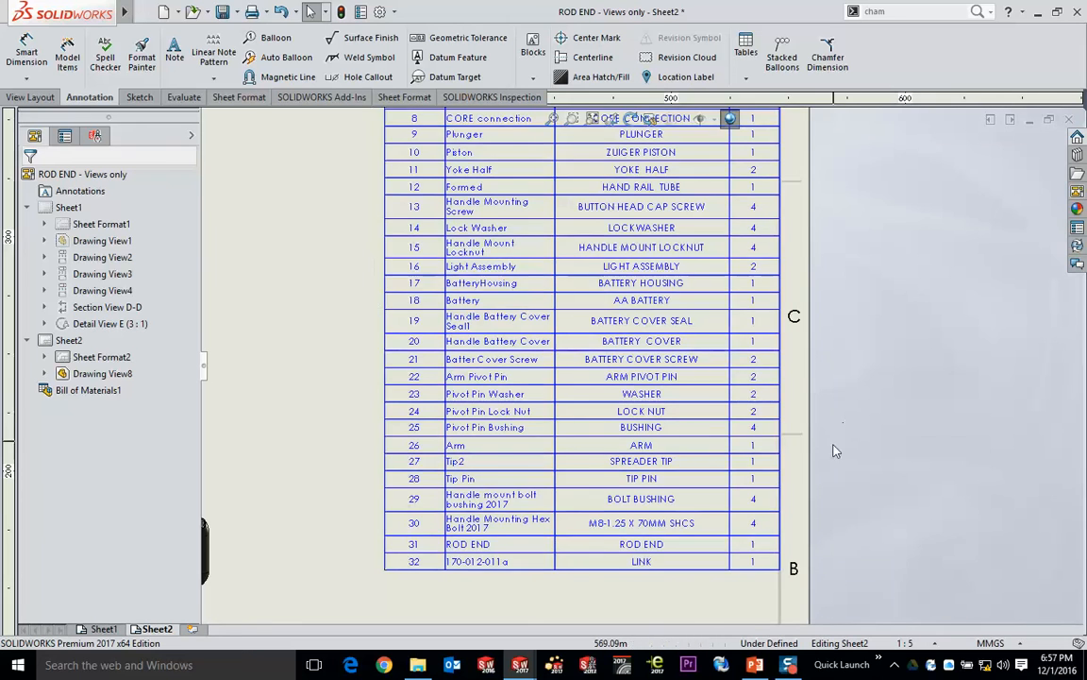
{"action": "scroll", "coordinate": [833, 443], "scroll_direction": "down", "scroll_amount": 2}
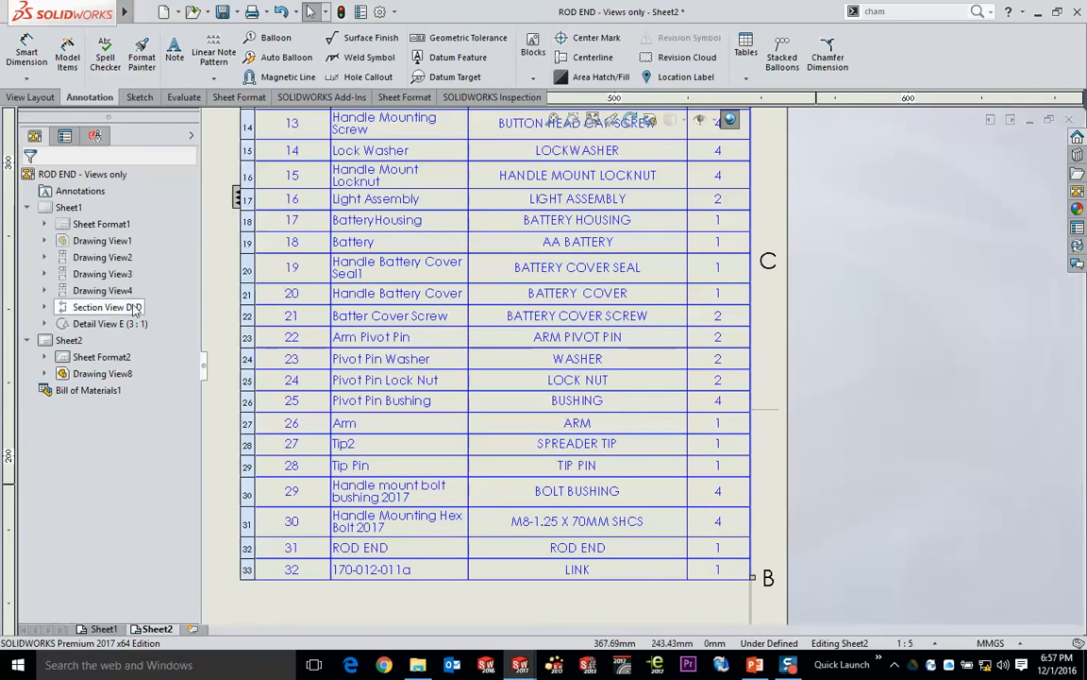
{"action": "scroll", "coordinate": [338, 253], "scroll_direction": "up", "scroll_amount": 3}
- Add circular item-number balloons to a handle mounting hex bolt, an arm pivot pin, the arm and the hand rail tube
{"action": "middle_click_drag", "start_coordinate": [338, 253], "coordinate": [773, 274]}
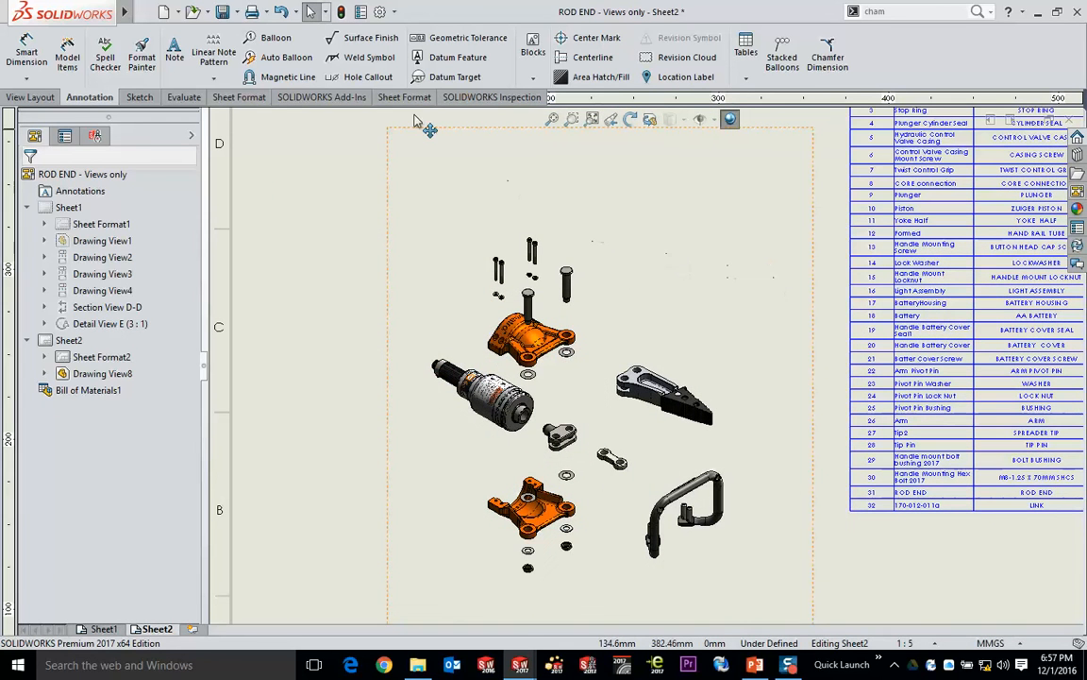
{"action": "left_click", "coordinate": [276, 39]}
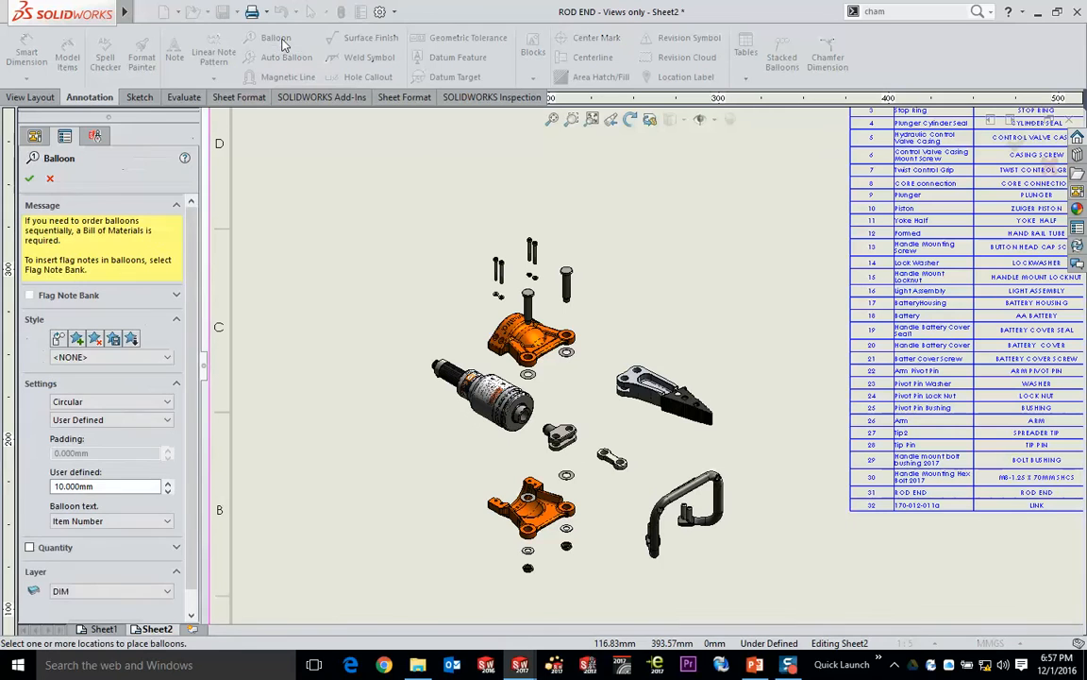
{"action": "left_click", "coordinate": [535, 249]}
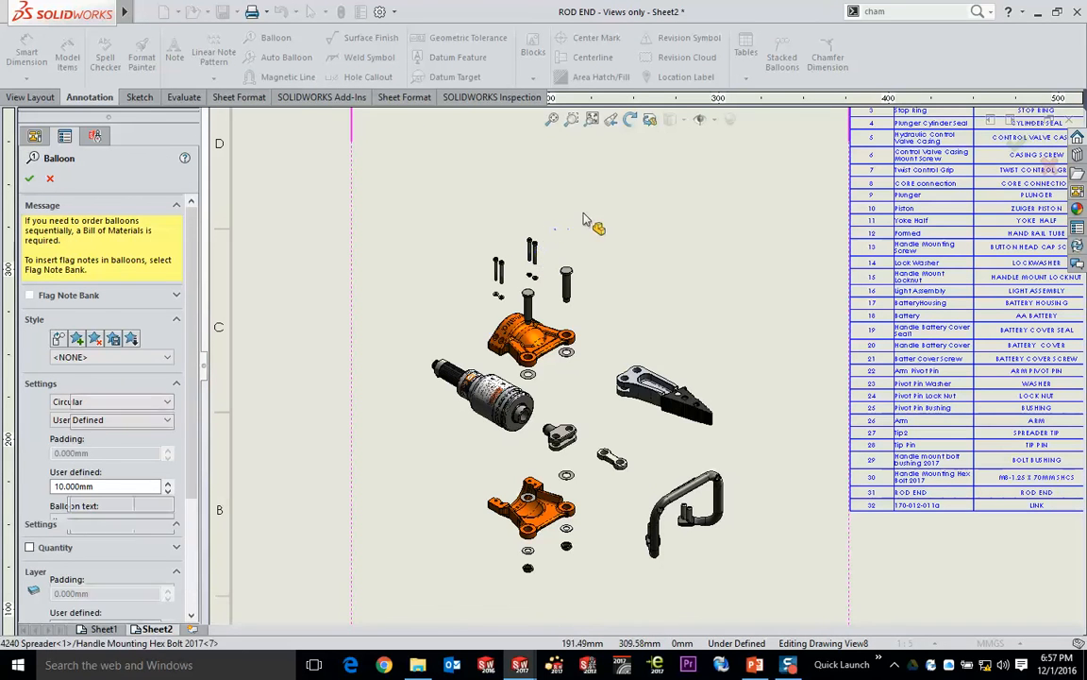
{"action": "left_click", "coordinate": [618, 180]}
{"action": "left_click", "coordinate": [567, 277]}
{"action": "left_click", "coordinate": [638, 229]}
{"action": "left_click", "coordinate": [653, 372]}
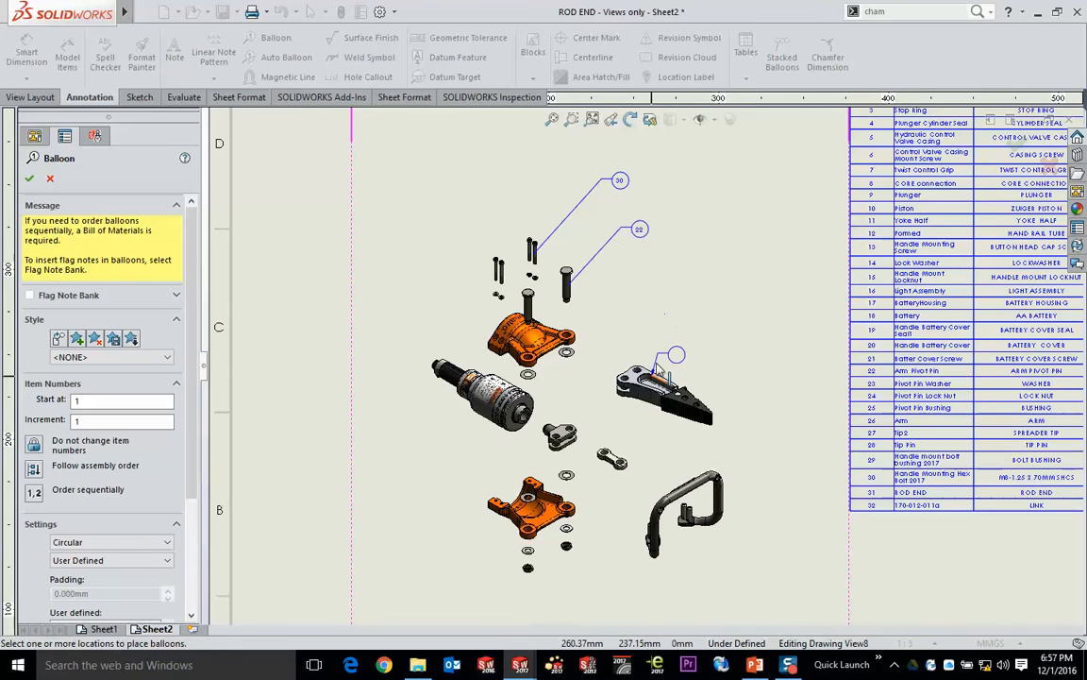
{"action": "left_click", "coordinate": [685, 315]}
{"action": "left_click", "coordinate": [704, 472]}
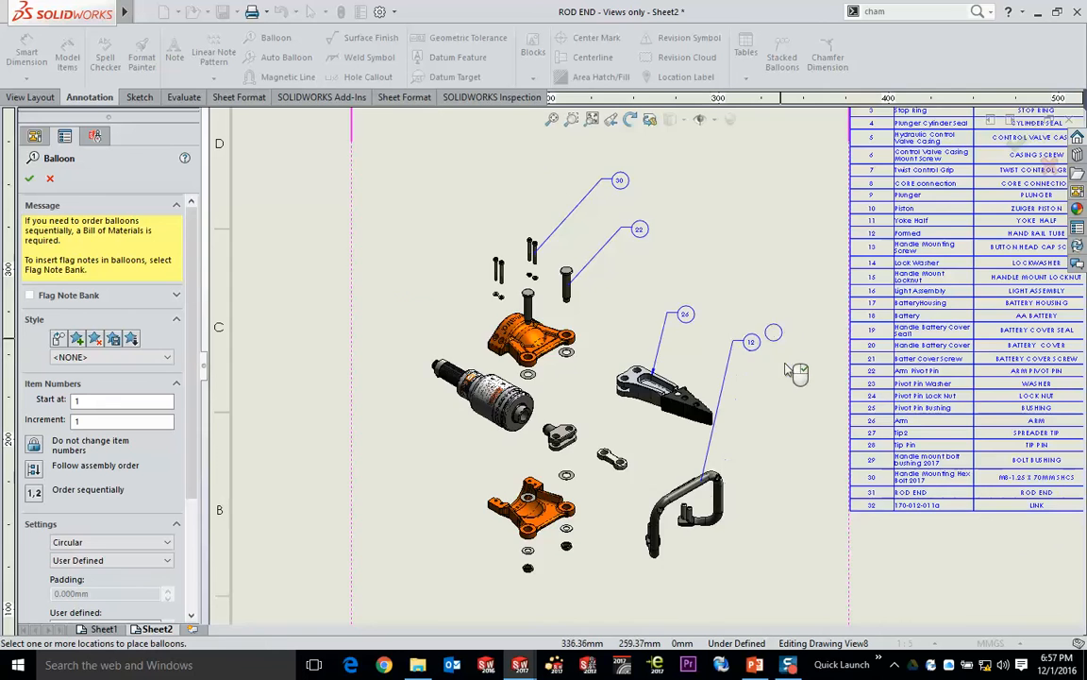
{"action": "scroll", "coordinate": [756, 346], "scroll_direction": "down", "scroll_amount": 4}
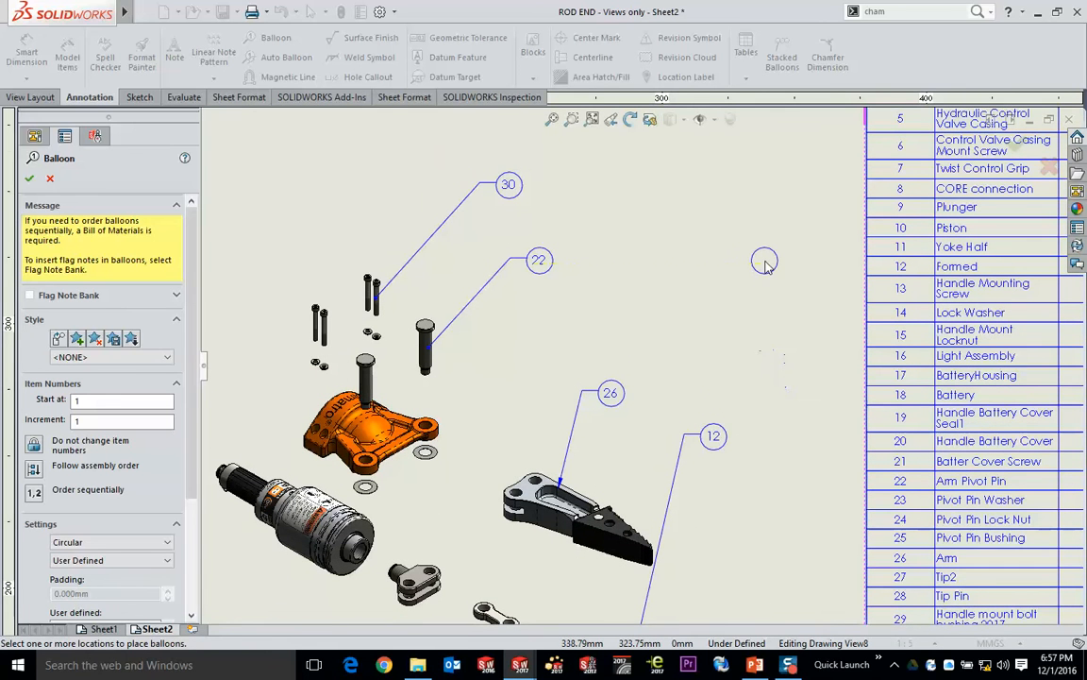
{"action": "key", "text": "Escape"}
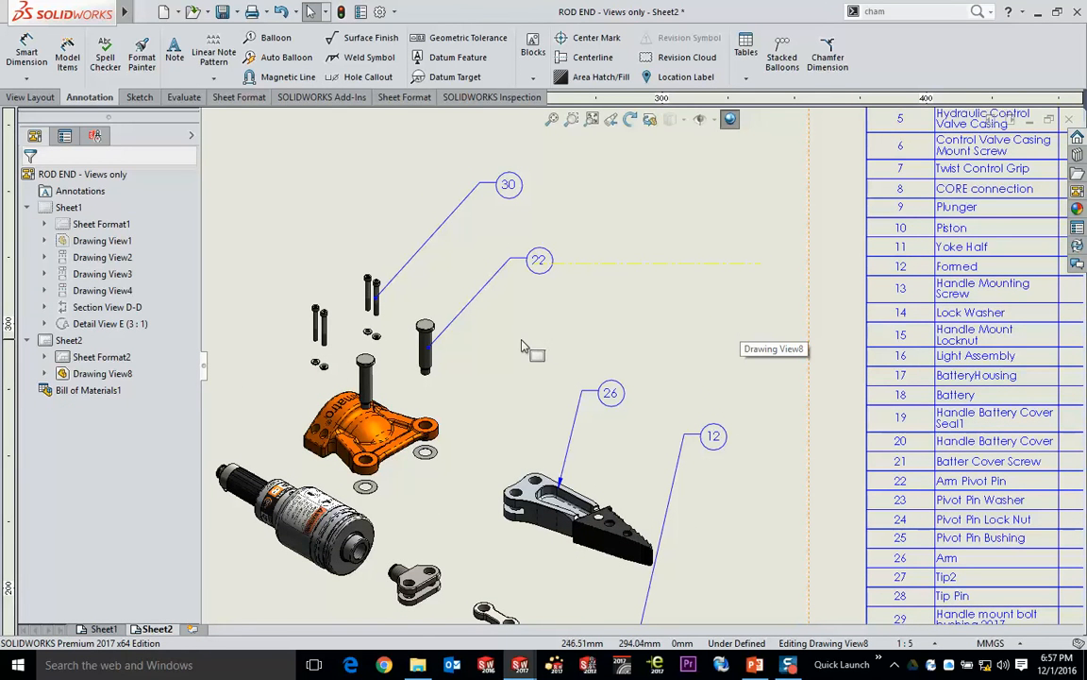
- Reattach the hex bolt's balloon to the upper yoke half and delete all the manually placed balloons
{"action": "left_click", "coordinate": [508, 192]}
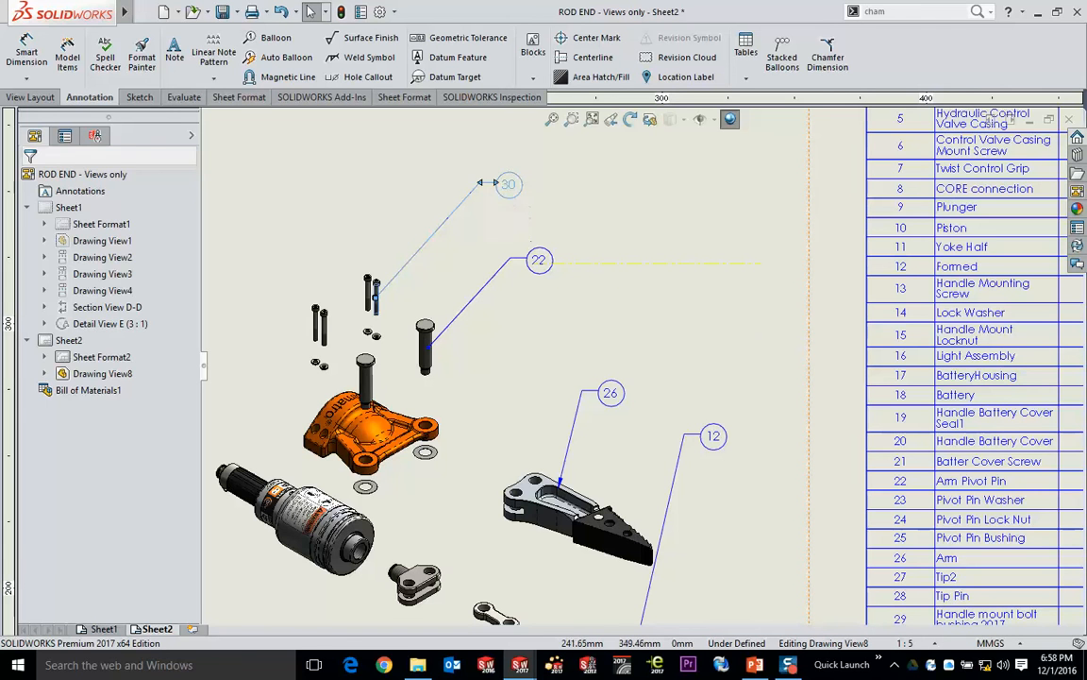
{"action": "left_click_drag", "start_coordinate": [375, 298], "coordinate": [390, 422]}
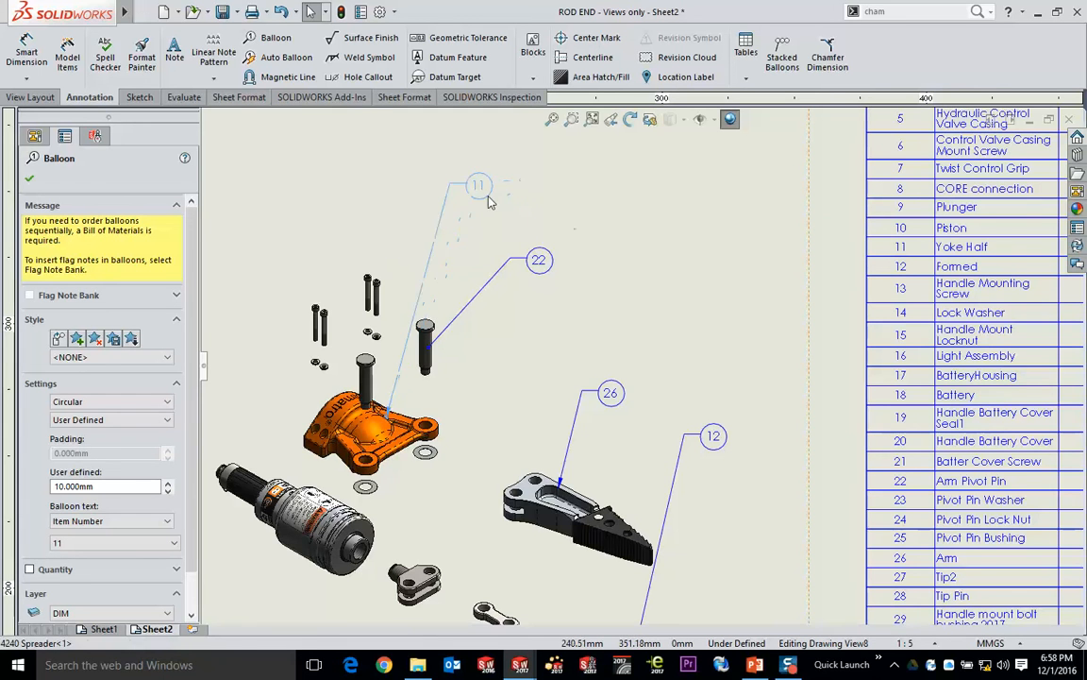
{"action": "scroll", "coordinate": [632, 253], "scroll_direction": "up", "scroll_amount": 2}
{"action": "left_click_drag", "start_coordinate": [467, 182], "coordinate": [735, 431]}
{"action": "key", "text": "Delete"}
- Auto-balloon the exploded view in a square layout with magnetic lines, pulling the balloons closer to the parts
{"action": "scroll", "coordinate": [735, 431], "scroll_direction": "up", "scroll_amount": 3}
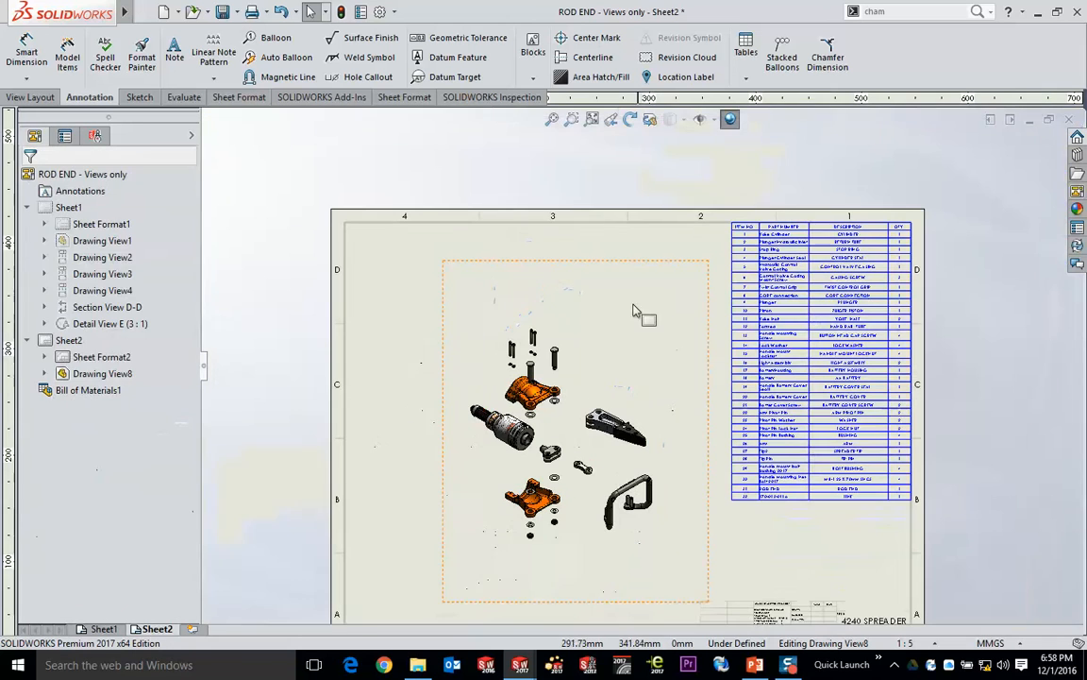
{"action": "left_click", "coordinate": [597, 310]}
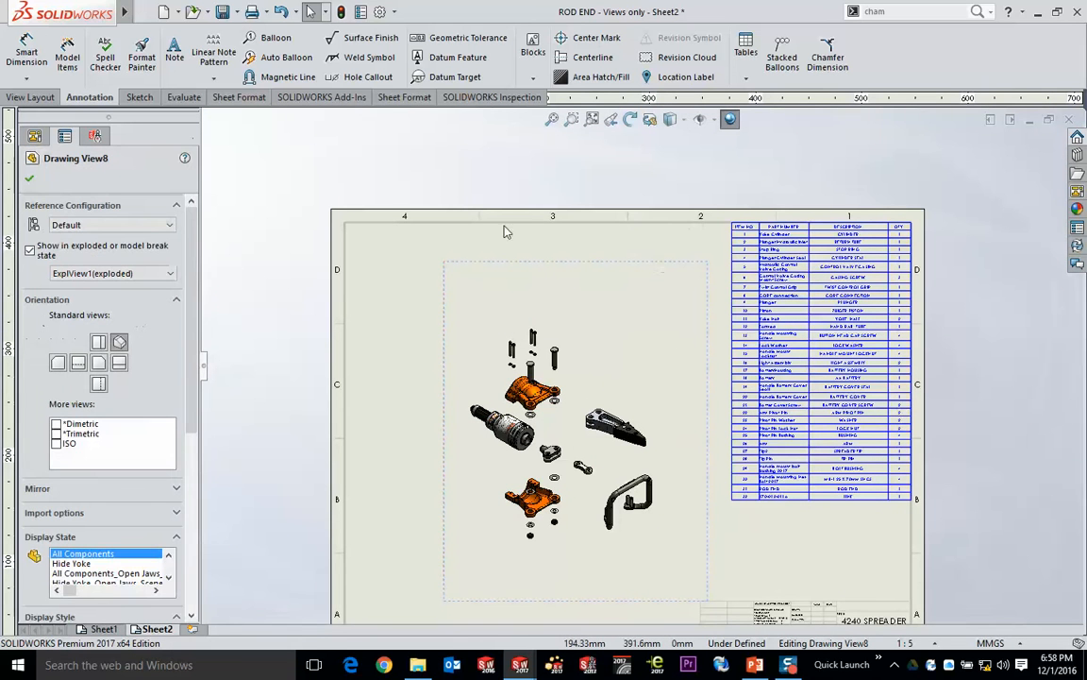
{"action": "left_click", "coordinate": [284, 58]}
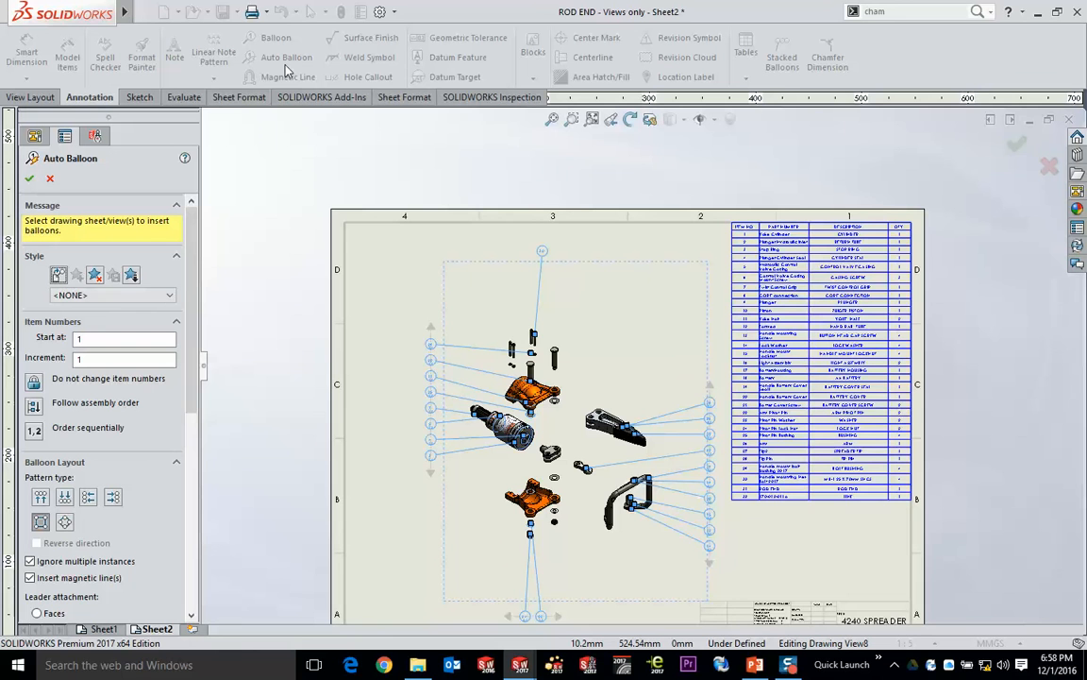
{"action": "scroll", "coordinate": [614, 514], "scroll_direction": "down", "scroll_amount": 3}
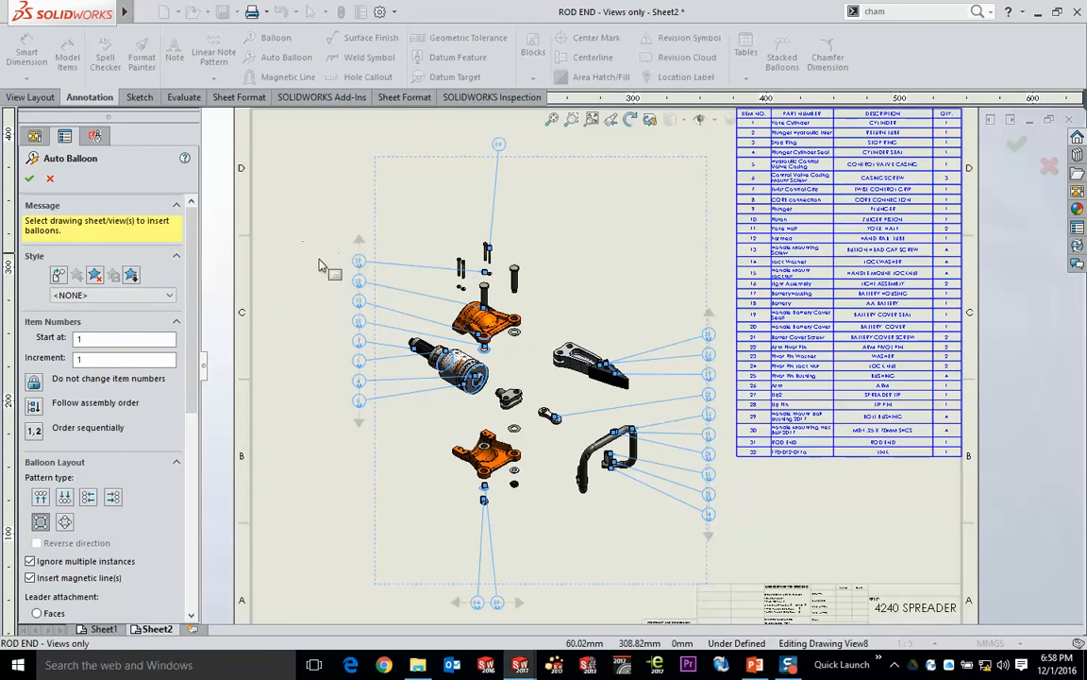
{"action": "left_click_drag", "start_coordinate": [356, 263], "coordinate": [385, 286]}
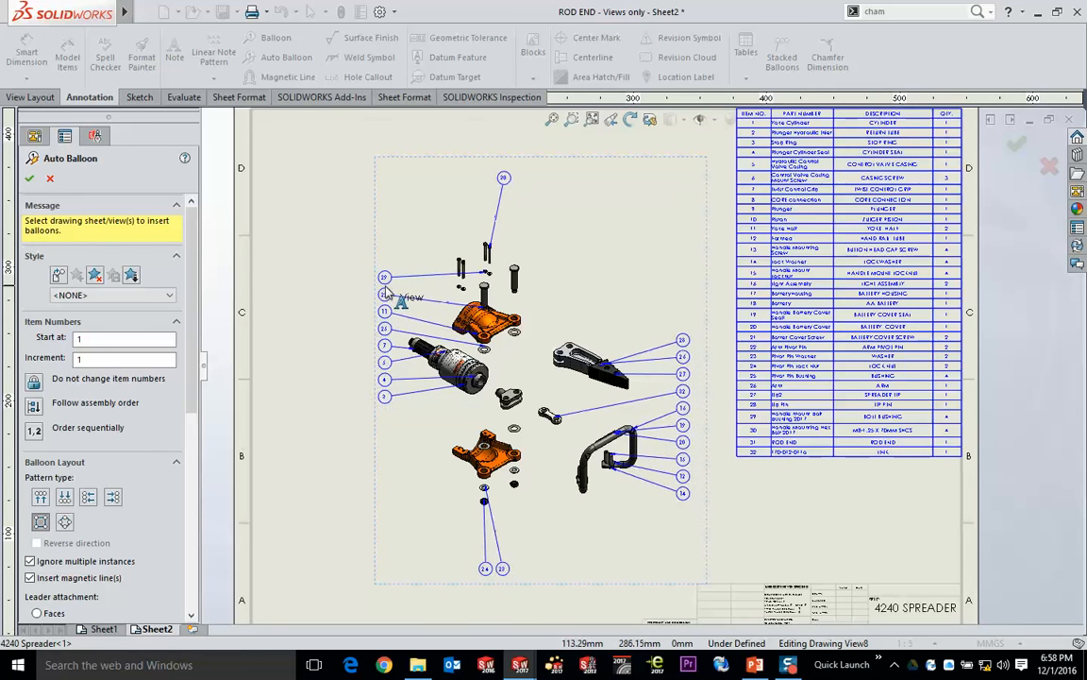
{"action": "left_click", "coordinate": [31, 179]}
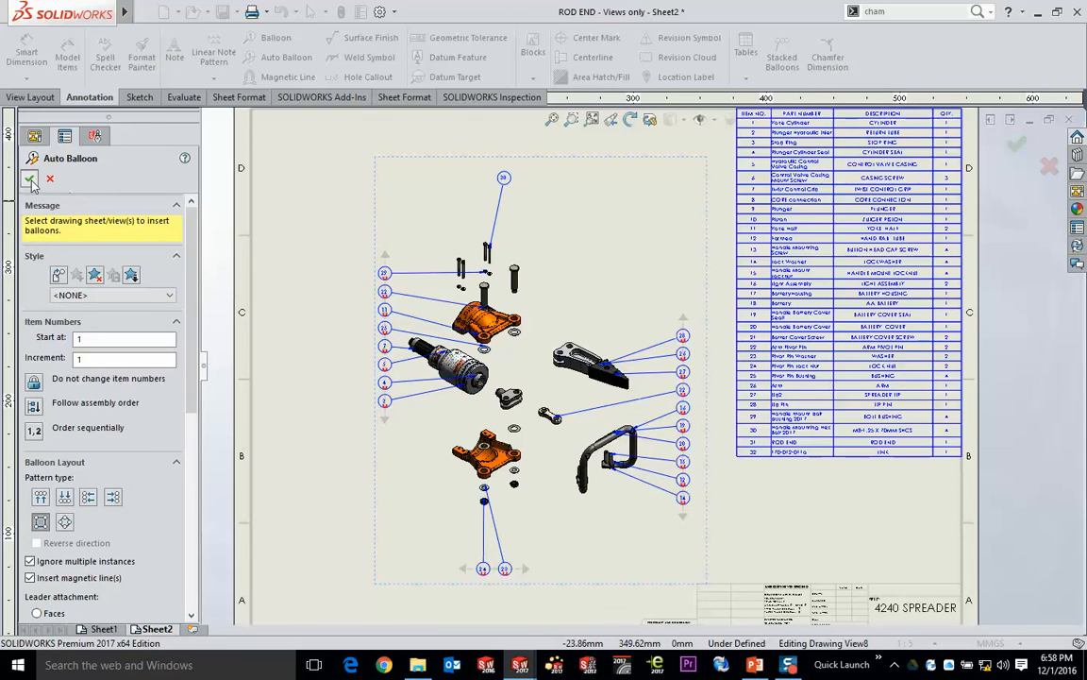
- Move the hex bolt's balloon, item 30, down and to the right of the upper bolts
{"action": "scroll", "coordinate": [540, 183], "scroll_direction": "down", "scroll_amount": 2}
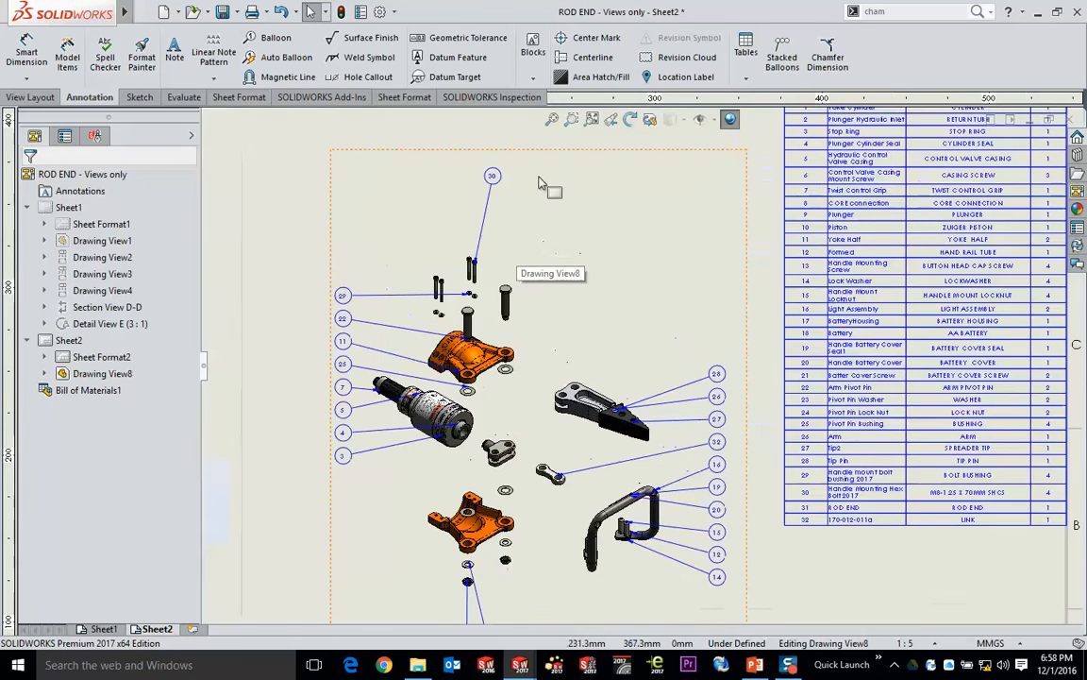
{"action": "middle_click_drag", "start_coordinate": [540, 182], "coordinate": [558, 227]}
{"action": "left_click_drag", "start_coordinate": [511, 222], "coordinate": [622, 280]}
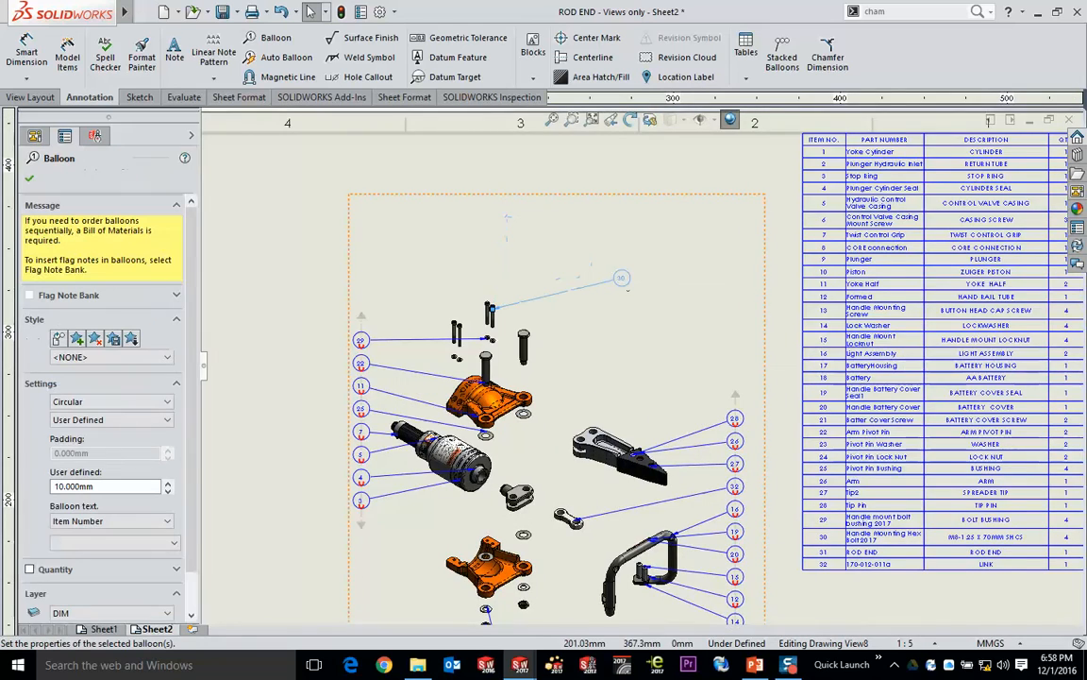
- Stretch the vertical magnetic line beside the arm and handle to about 171 mm, spreading its balloons farther apart
{"action": "mouse_move", "coordinate": [743, 505]}
{"action": "middle_mouse_down"}
{"action": "mouse_move", "coordinate": [680, 401]}
{"action": "mouse_move", "coordinate": [628, 351]}
{"action": "middle_mouse_up"}
{"action": "scroll", "coordinate": [665, 352], "scroll_direction": "down", "scroll_amount": 2}
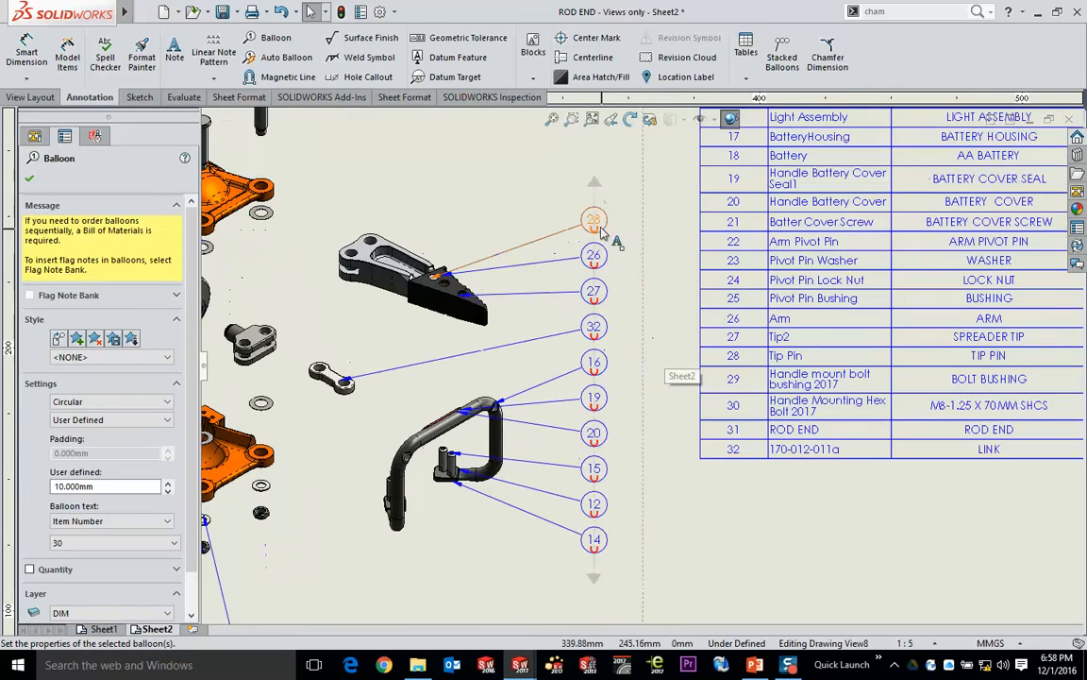
{"action": "mouse_move", "coordinate": [595, 187]}
{"action": "left_mouse_down"}
{"action": "mouse_move", "coordinate": [571, 170]}
{"action": "mouse_move", "coordinate": [358, 135]}
{"action": "mouse_move", "coordinate": [588, 218]}
{"action": "mouse_move", "coordinate": [475, 152]}
{"action": "mouse_move", "coordinate": [378, 154]}
{"action": "mouse_move", "coordinate": [594, 148]}
{"action": "mouse_move", "coordinate": [557, 161]}
{"action": "mouse_move", "coordinate": [585, 168]}
{"action": "left_mouse_up"}
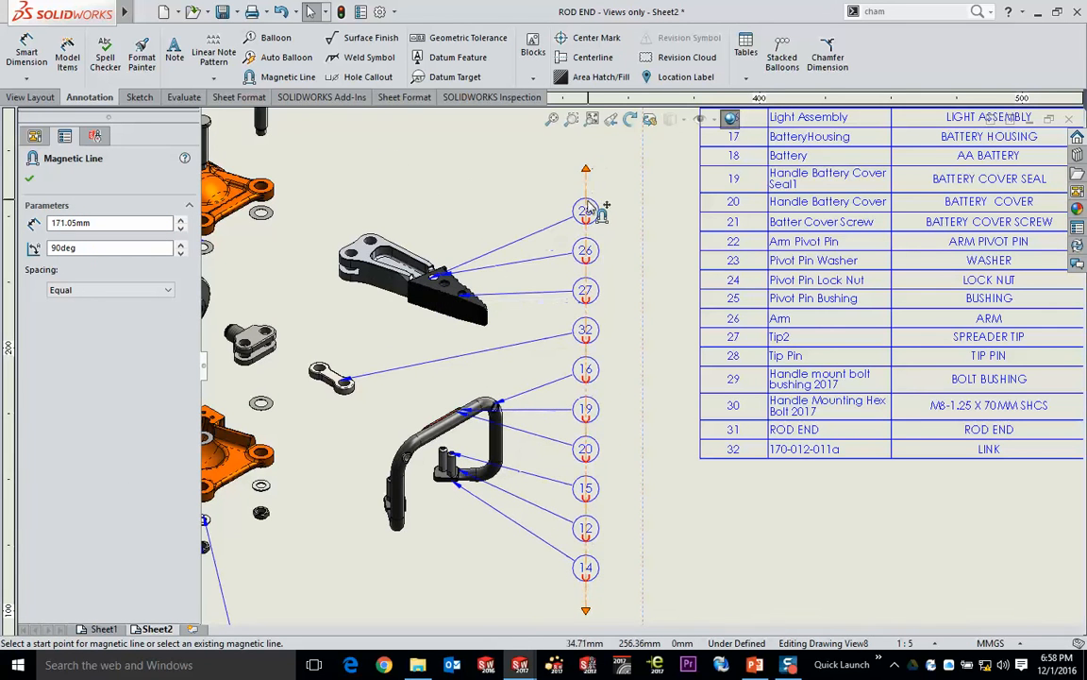
- Pull balloons 28 and 26 off the vertical magnetic line and reattach them, shifting the line slightly toward the parts
{"action": "left_click_drag", "start_coordinate": [585, 210], "coordinate": [417, 143]}
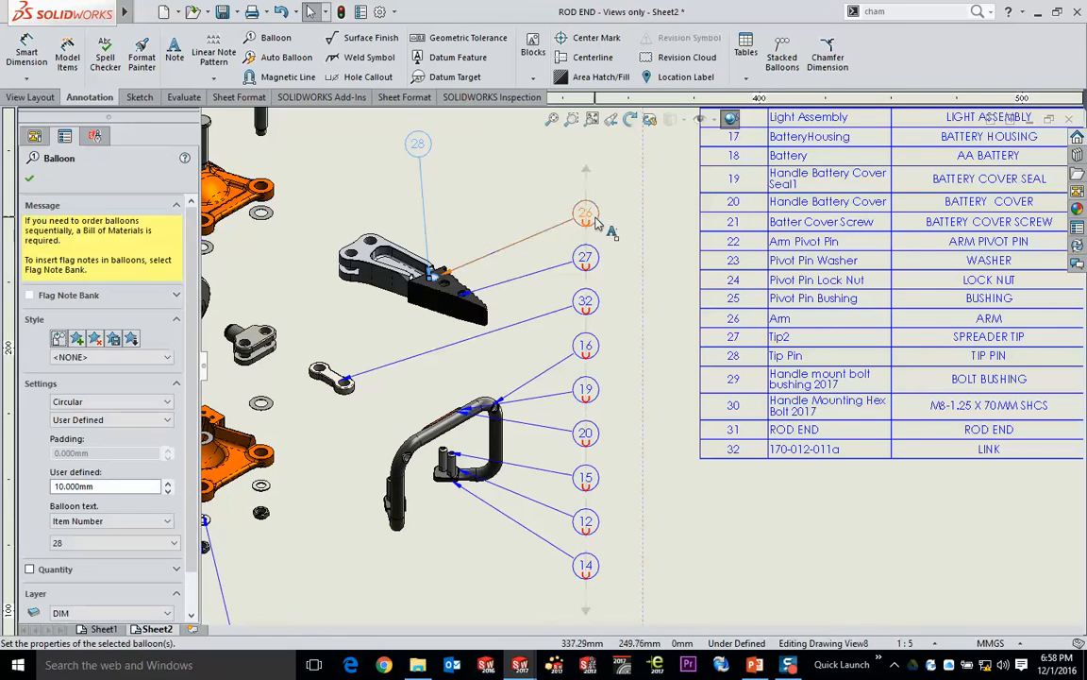
{"action": "left_click_drag", "start_coordinate": [595, 221], "coordinate": [497, 175]}
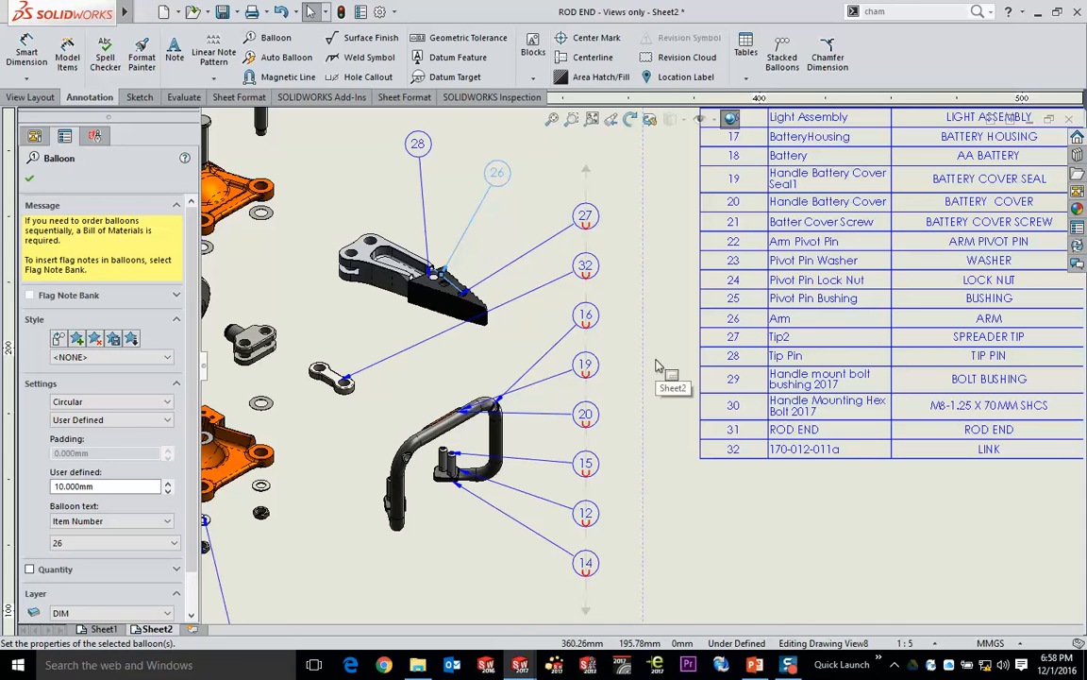
{"action": "mouse_move", "coordinate": [592, 247]}
{"action": "left_mouse_down"}
{"action": "mouse_move", "coordinate": [618, 306]}
{"action": "mouse_move", "coordinate": [427, 219]}
{"action": "mouse_move", "coordinate": [582, 243]}
{"action": "left_mouse_up"}
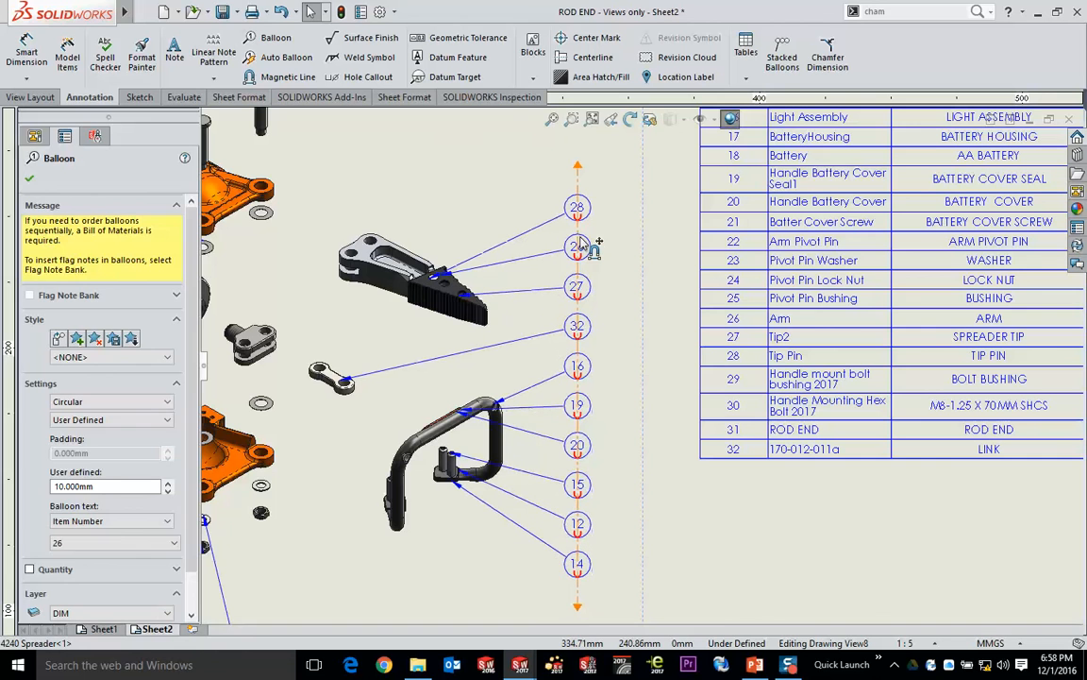
{"action": "left_click", "coordinate": [692, 515]}
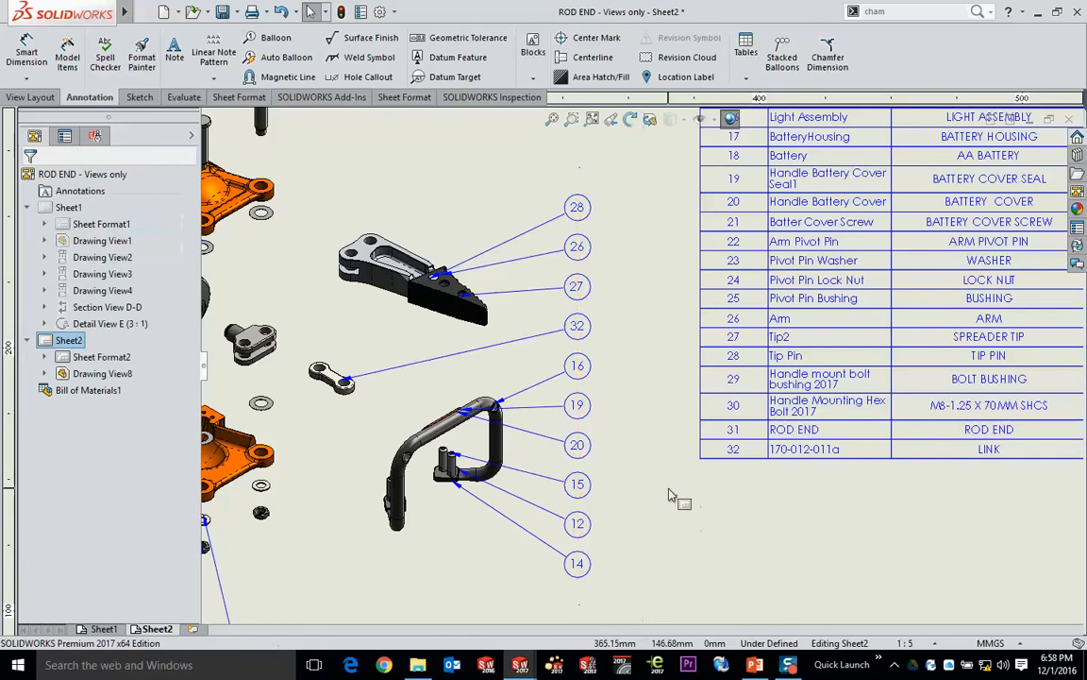
- Select the arm and the lower yoke half in the exploded view to locate their rows in the bill of materials
{"action": "scroll", "coordinate": [651, 486], "scroll_direction": "up", "scroll_amount": 1}
{"action": "scroll", "coordinate": [652, 486], "scroll_direction": "up", "scroll_amount": 1}
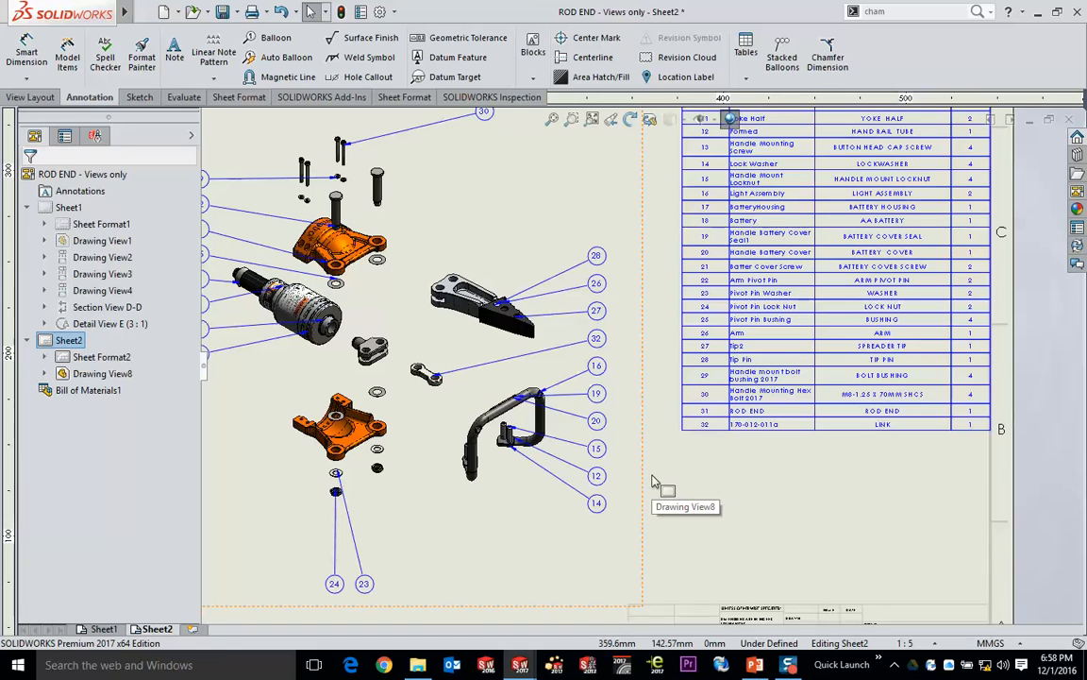
{"action": "left_click", "coordinate": [462, 312]}
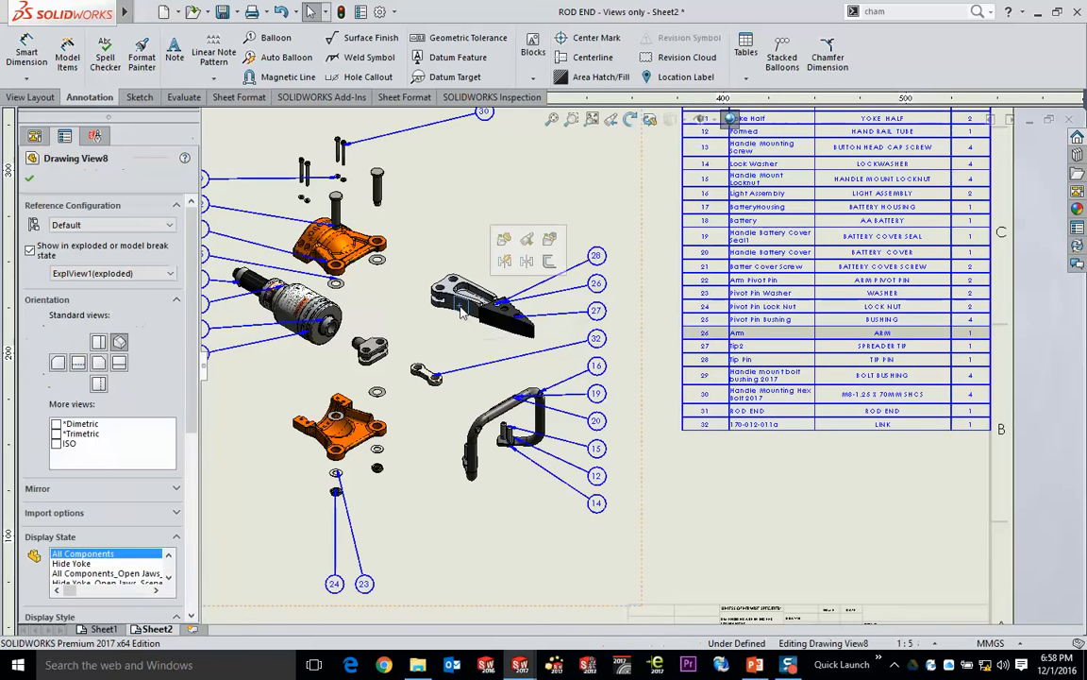
{"action": "left_click", "coordinate": [360, 439]}
{"action": "middle_click_drag", "start_coordinate": [731, 379], "coordinate": [736, 458]}
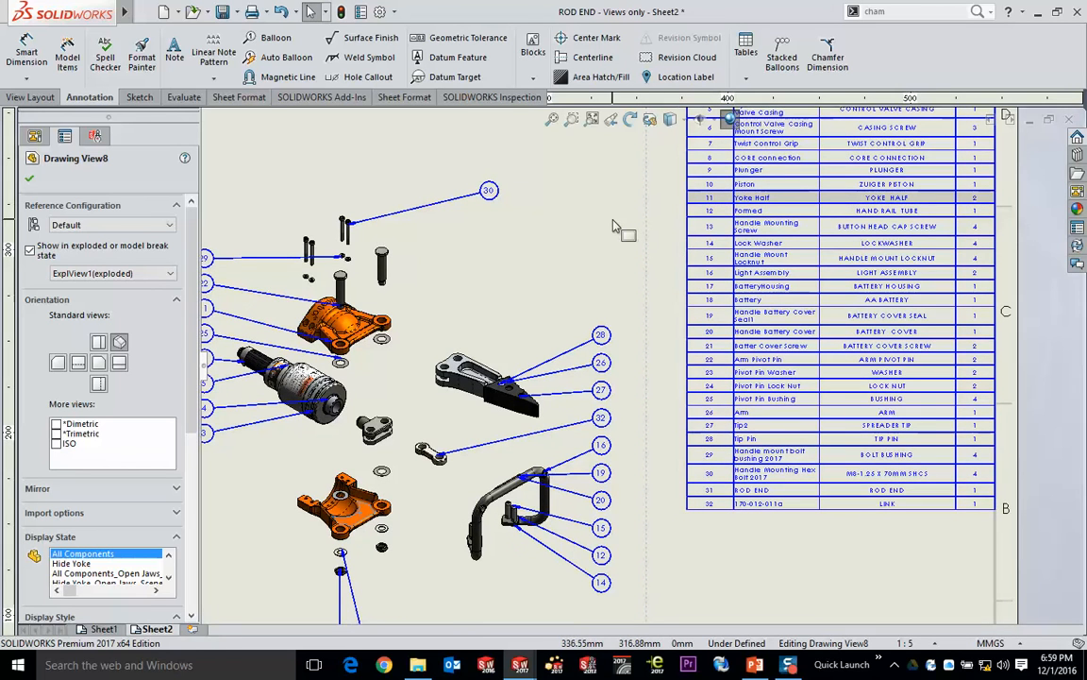
- Expand the assembly structure beside the bill of materials and preview the Yoke Half part from its row
{"action": "middle_click_drag", "start_coordinate": [585, 202], "coordinate": [479, 340]}
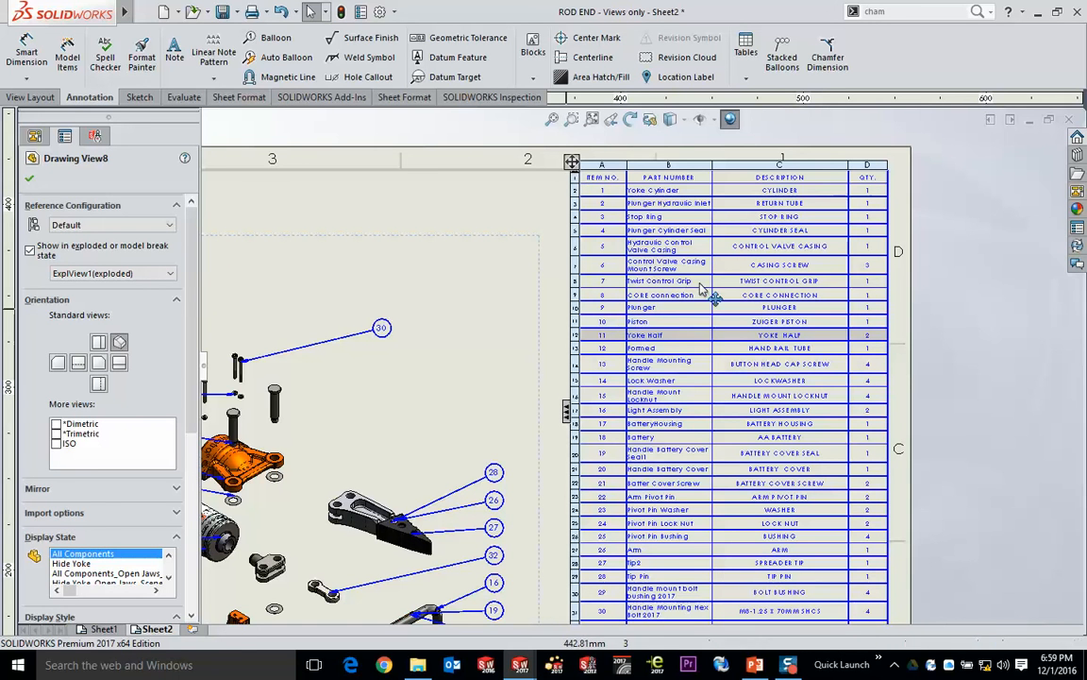
{"action": "mouse_move", "coordinate": [695, 291]}
{"action": "left_mouse_down", "text": "alt"}
{"action": "mouse_move", "coordinate": [570, 307]}
{"action": "mouse_move", "coordinate": [691, 279]}
{"action": "mouse_move", "coordinate": [695, 290]}
{"action": "left_mouse_up", "text": "alt"}
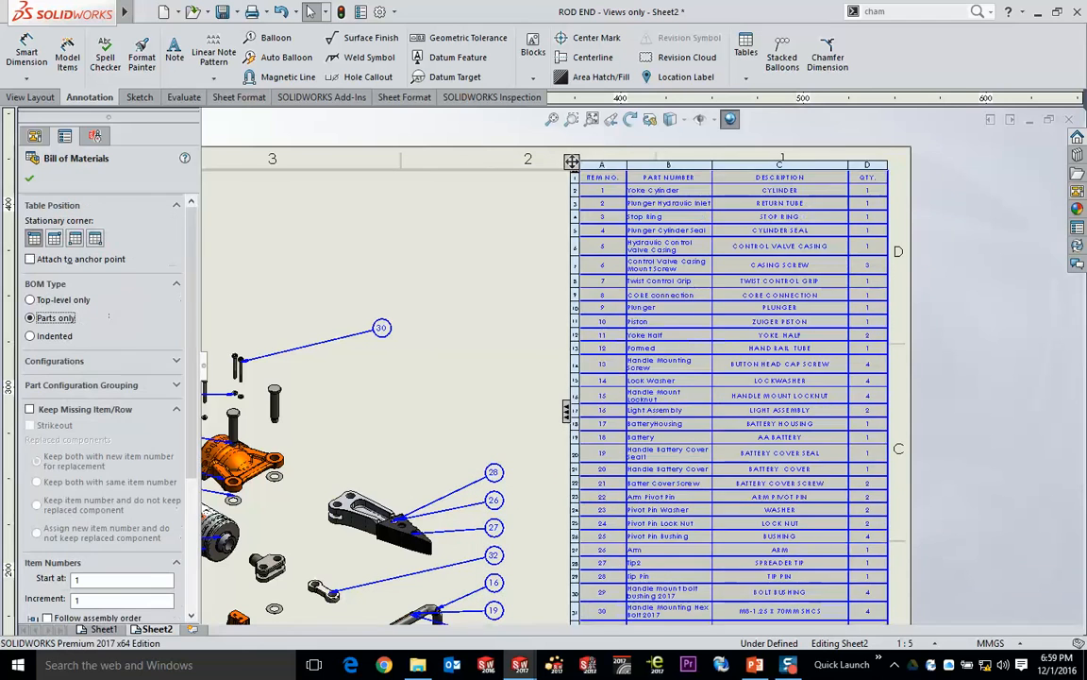
{"action": "left_click", "coordinate": [567, 414]}
{"action": "scroll", "coordinate": [576, 348], "scroll_direction": "down", "scroll_amount": 2}
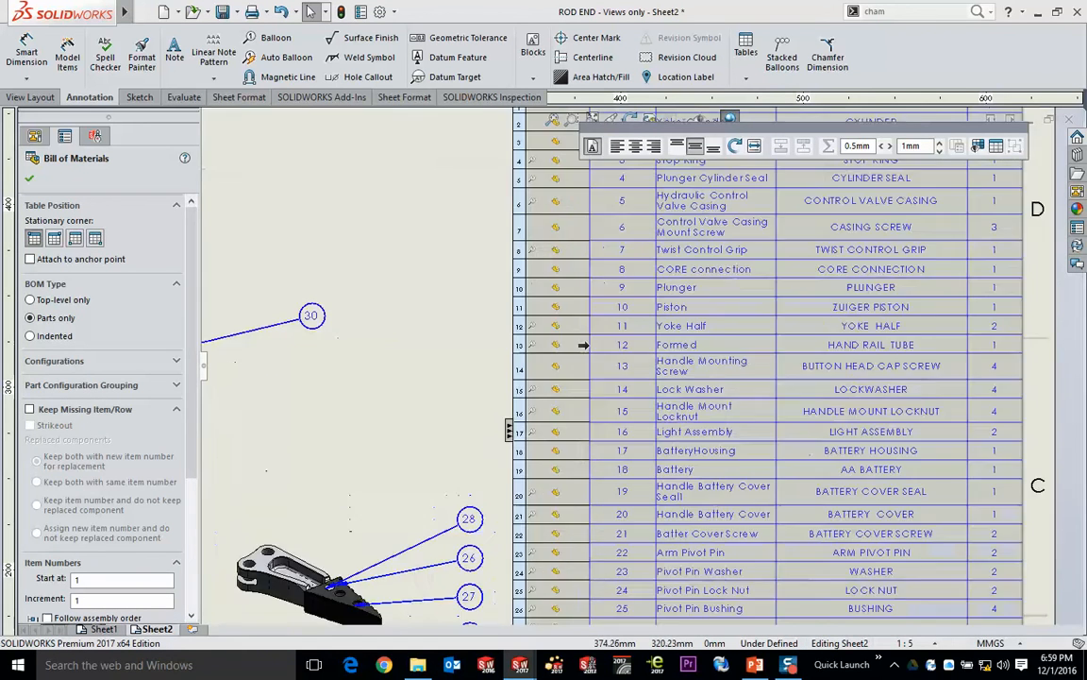
{"action": "scroll", "coordinate": [583, 345], "scroll_direction": "down", "scroll_amount": 3}
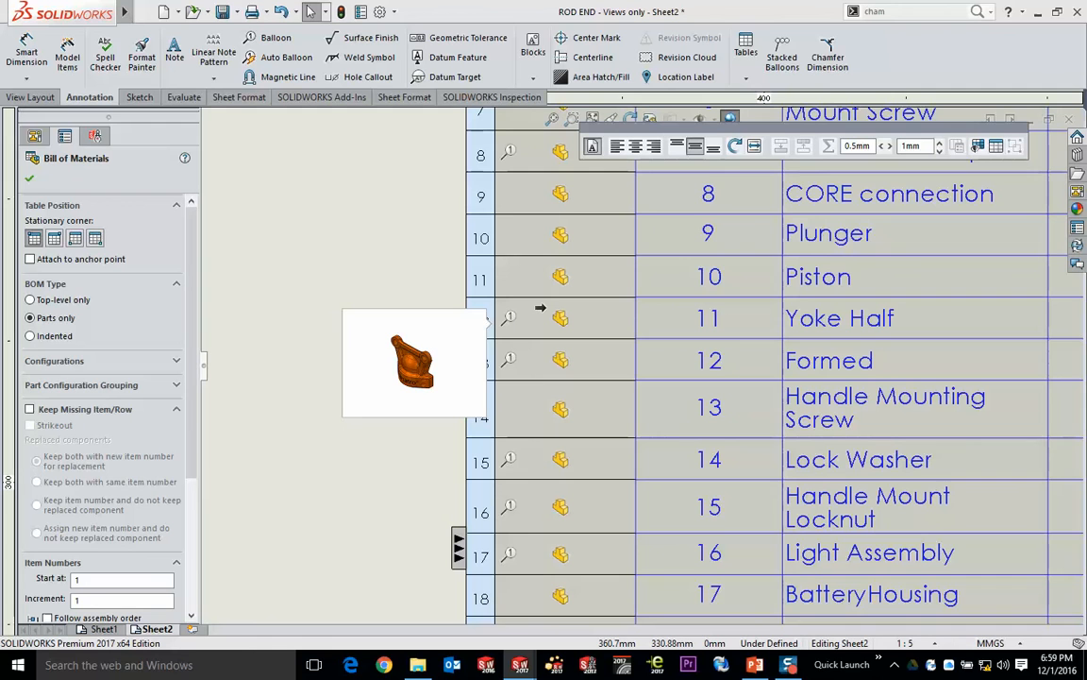
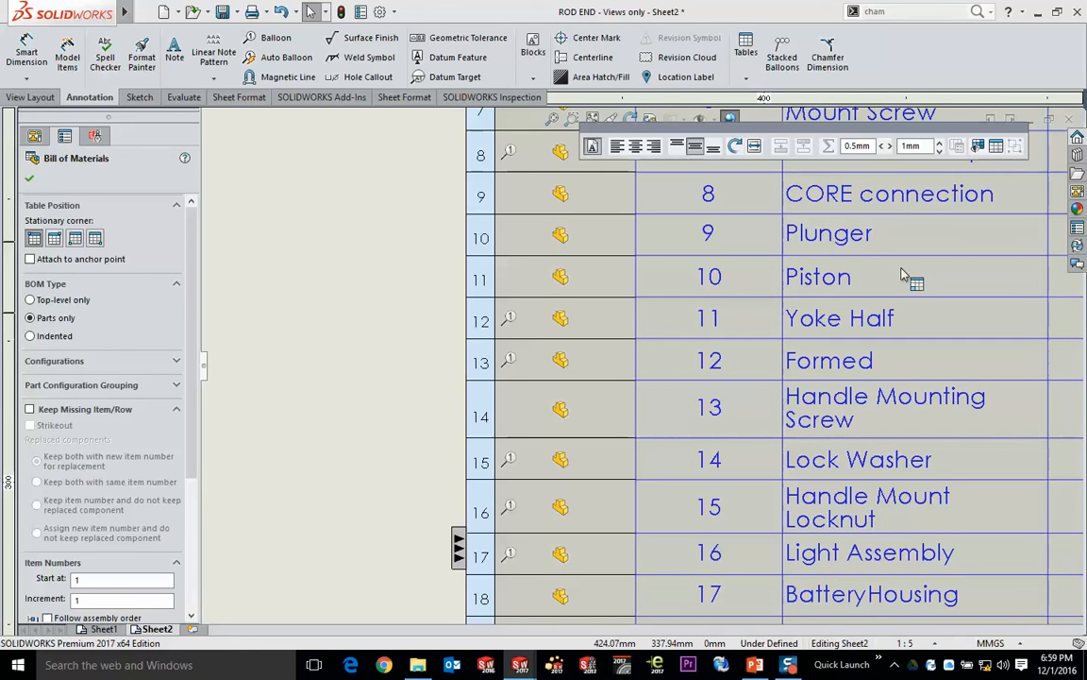
- Open the 4240 Spreader assembly from its exploded view on the drawing
{"action": "left_click", "coordinate": [365, 253]}
{"action": "scroll", "coordinate": [479, 290], "scroll_direction": "up", "scroll_amount": 5}
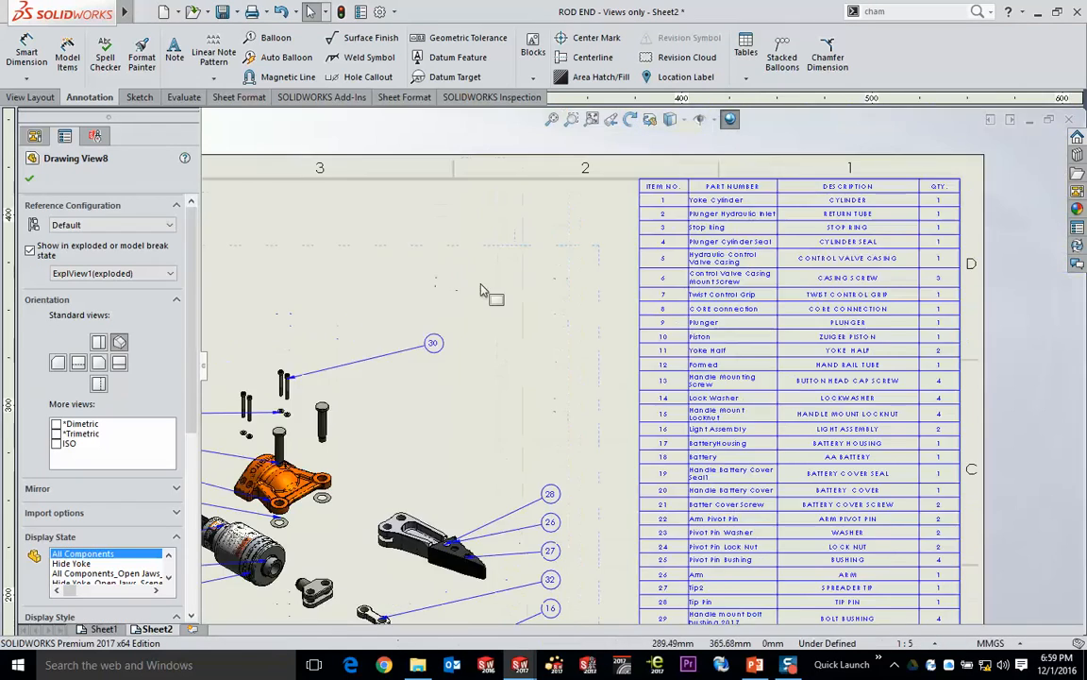
{"action": "scroll", "coordinate": [483, 288], "scroll_direction": "up", "scroll_amount": 1}
{"action": "mouse_move", "coordinate": [520, 327]}
{"action": "middle_mouse_down"}
{"action": "mouse_move", "coordinate": [607, 240]}
{"action": "mouse_move", "coordinate": [601, 232]}
{"action": "mouse_move", "coordinate": [627, 223]}
{"action": "middle_mouse_up"}
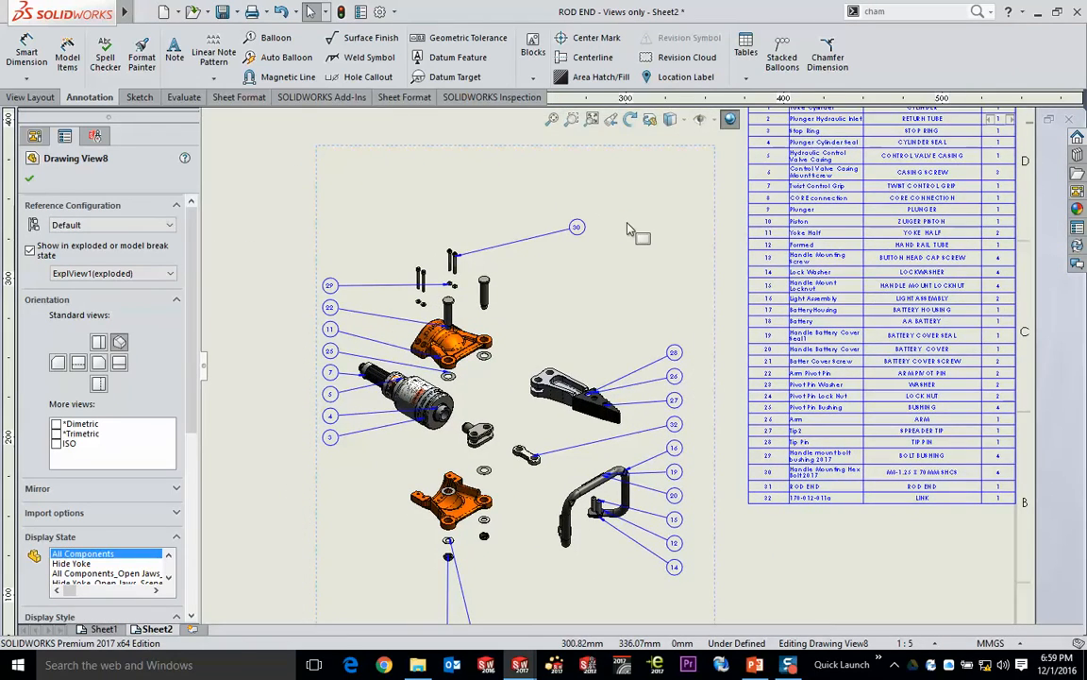
{"action": "left_click", "coordinate": [473, 188]}
{"action": "left_click", "coordinate": [519, 120]}
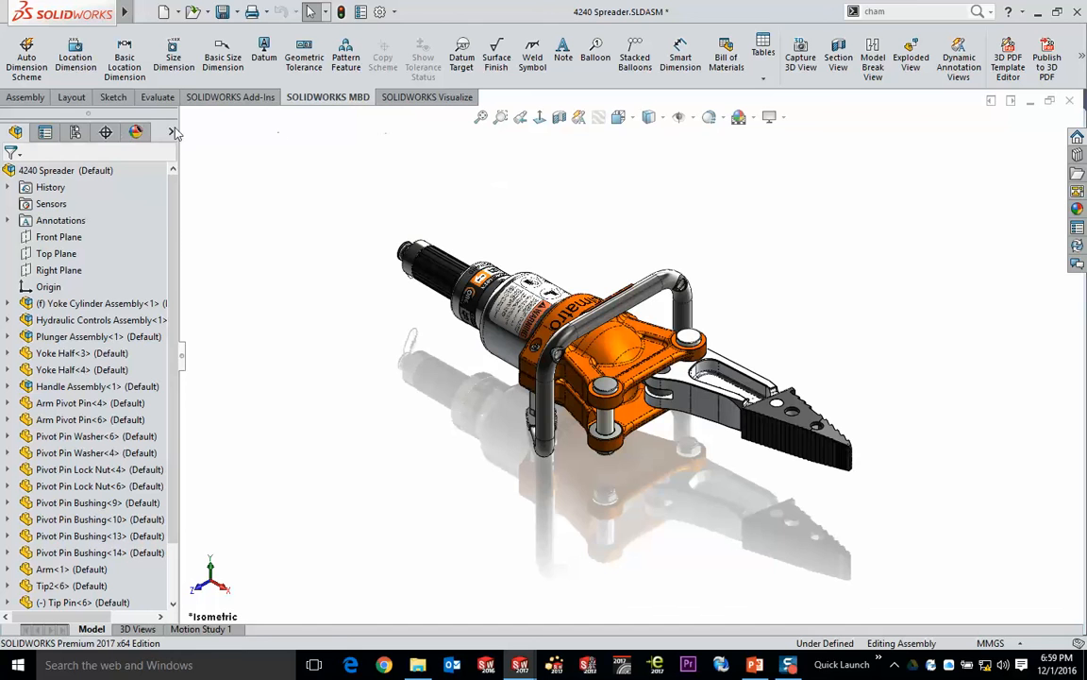
- Activate the Hide Yoke display state and select the arm, spreader tip, tip pin and link together
{"action": "right_click", "coordinate": [172, 132]}
{"action": "left_click", "coordinate": [217, 160]}
{"action": "left_click_drag", "start_coordinate": [894, 300], "coordinate": [650, 512]}
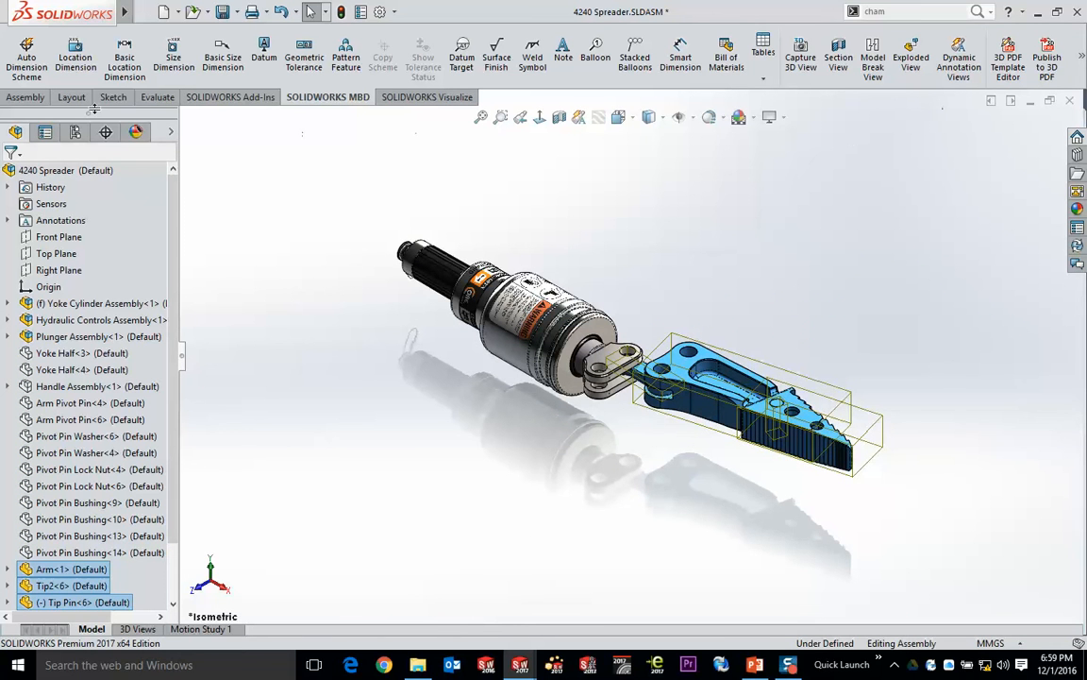
- Mirror the selected arm, tip, tip pin and link about the Front Plane, keeping the bounding box center mirror type
{"action": "left_click", "coordinate": [26, 97]}
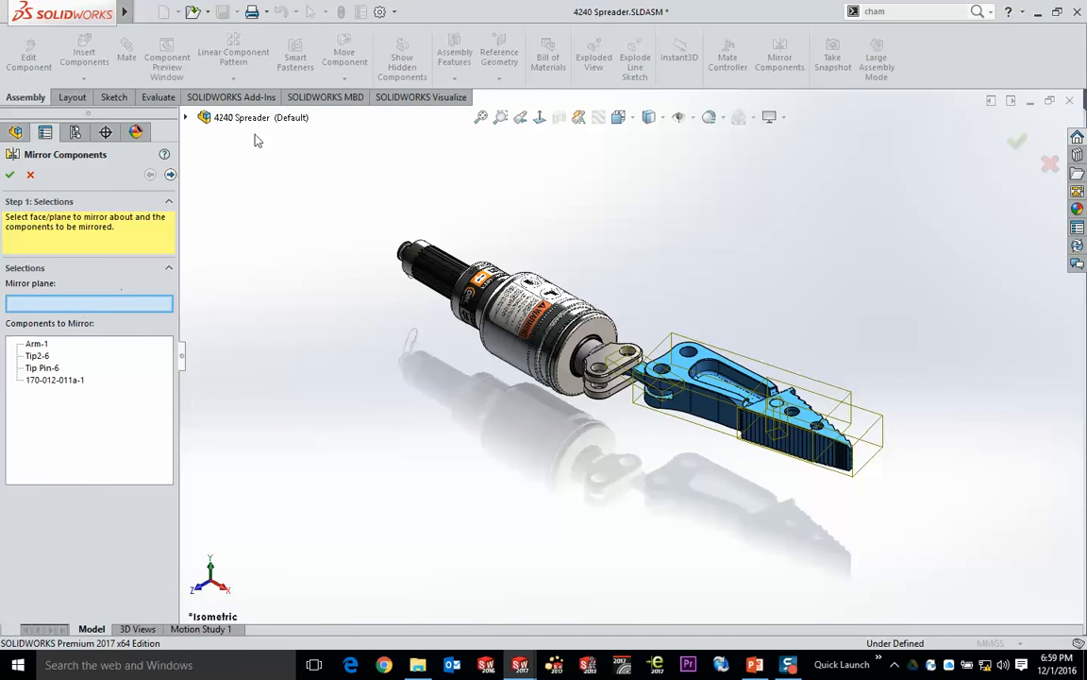
{"action": "left_click", "coordinate": [185, 117]}
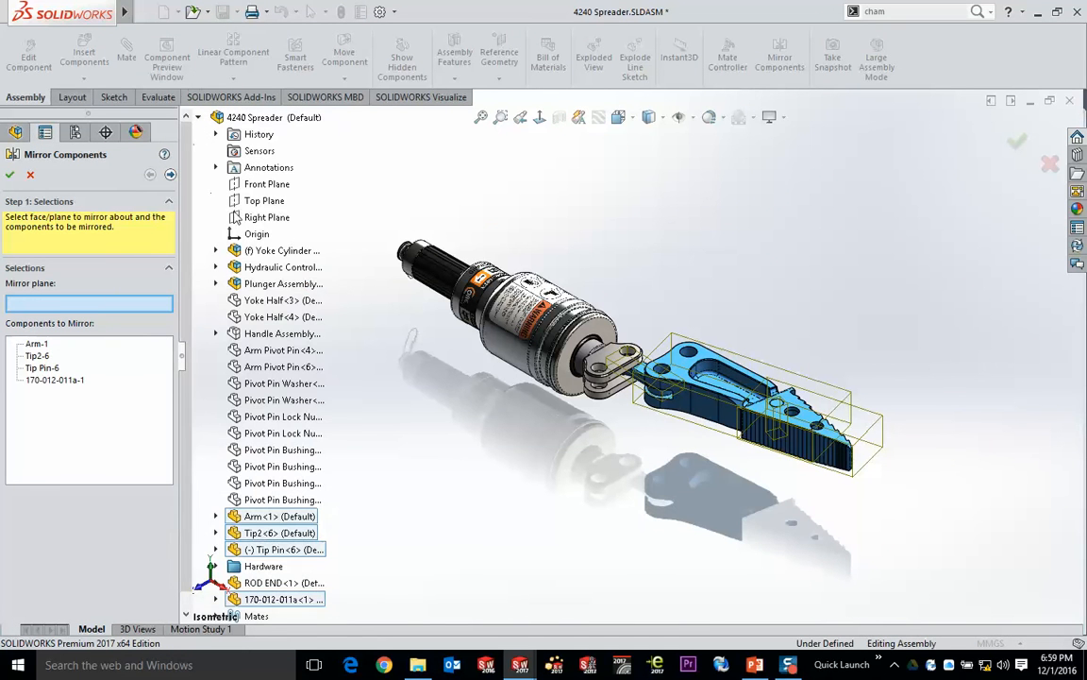
{"action": "left_click", "coordinate": [257, 184]}
{"action": "left_click", "coordinate": [170, 174]}
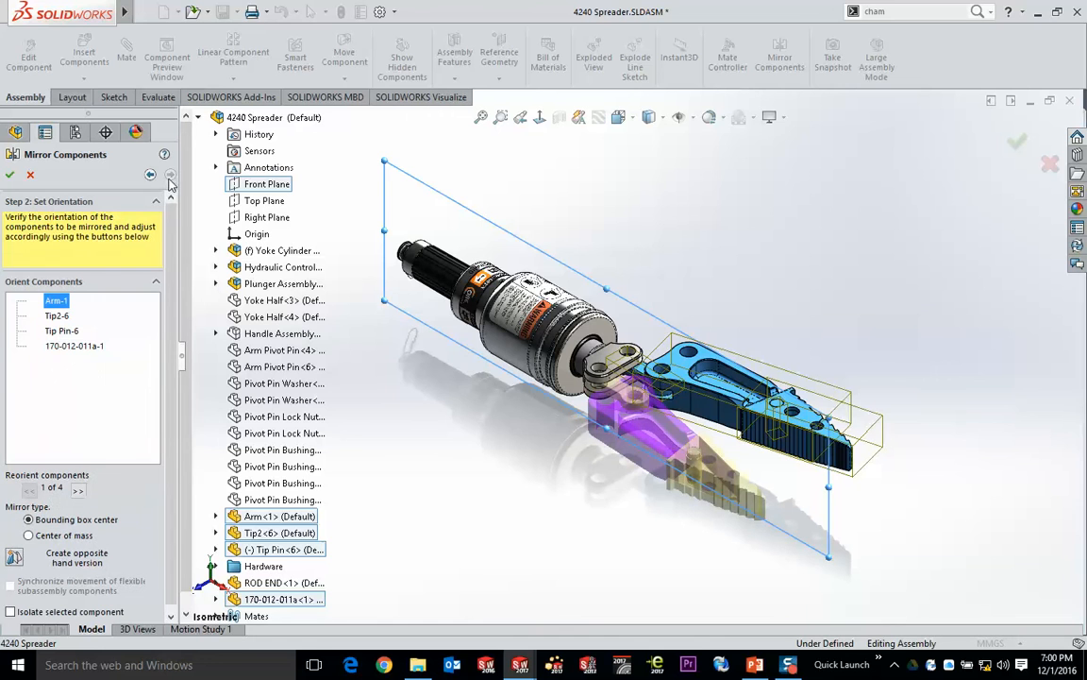
{"action": "left_click", "coordinate": [11, 174]}
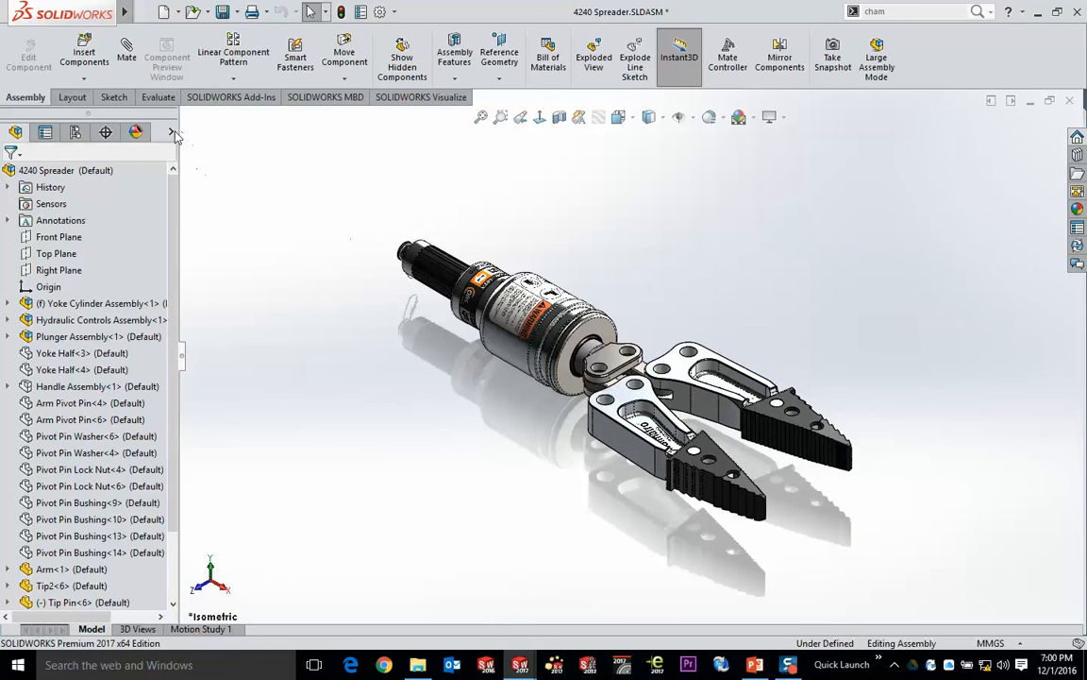
- Restore the All Components display state in the assembly and return to the ROD END drawing
{"action": "left_click", "coordinate": [172, 132]}
{"action": "left_click", "coordinate": [241, 156]}
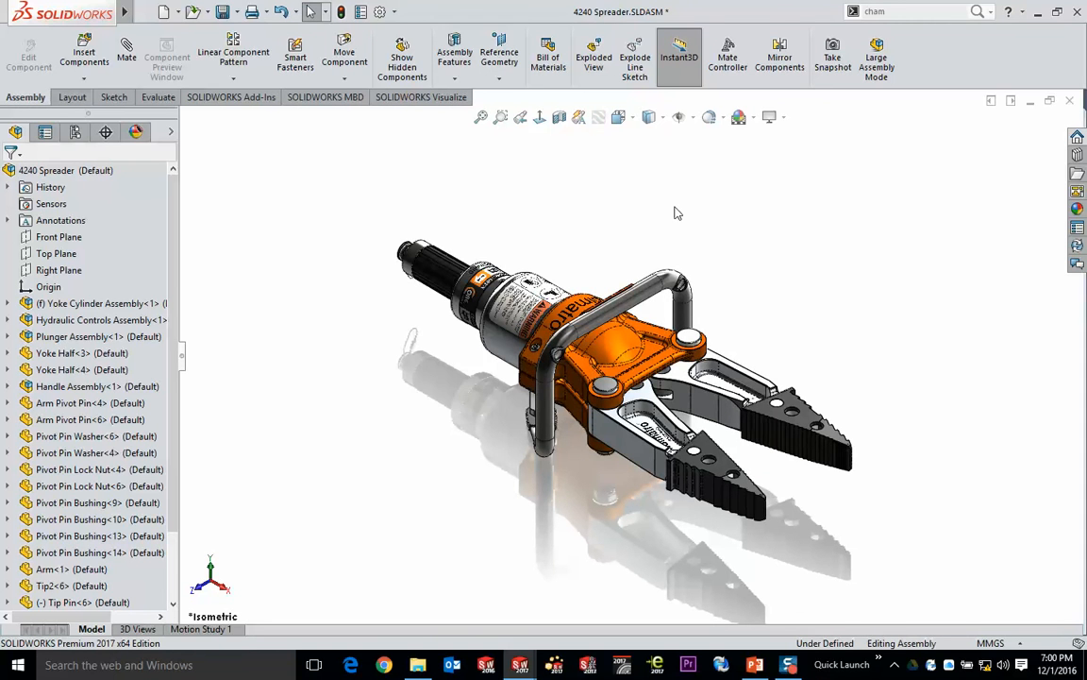
{"action": "key", "text": "ctrl+Tab"}
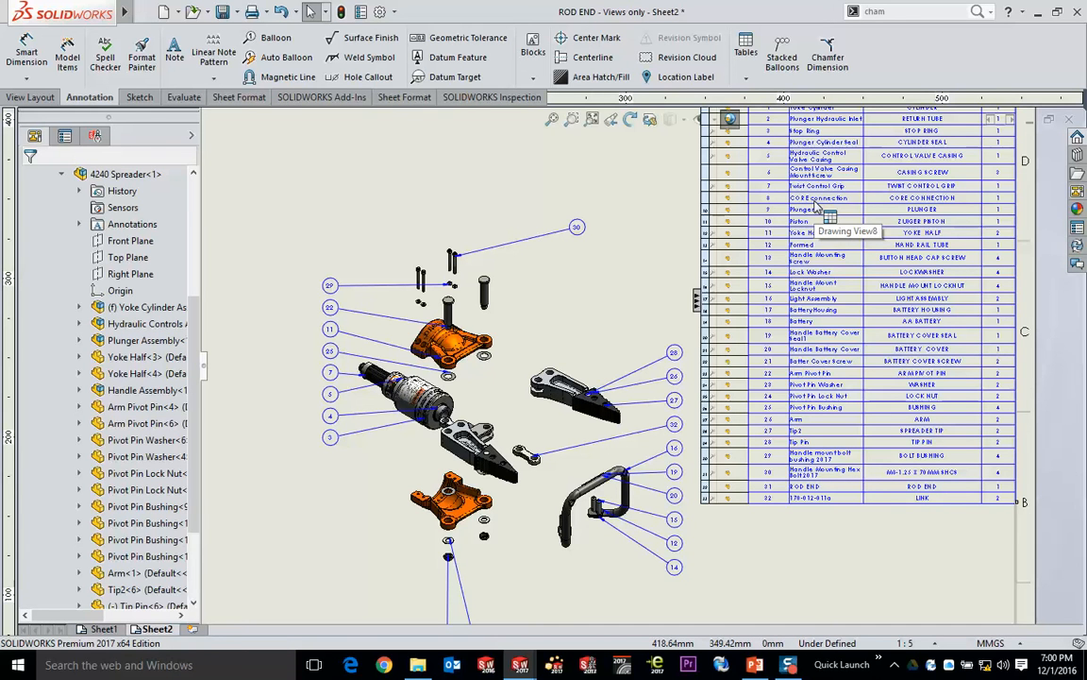
- Check the bill of materials quantities and the exploded view on Sheet2 for the mirrored components
{"action": "scroll", "coordinate": [1007, 465], "scroll_direction": "down", "scroll_amount": 3}
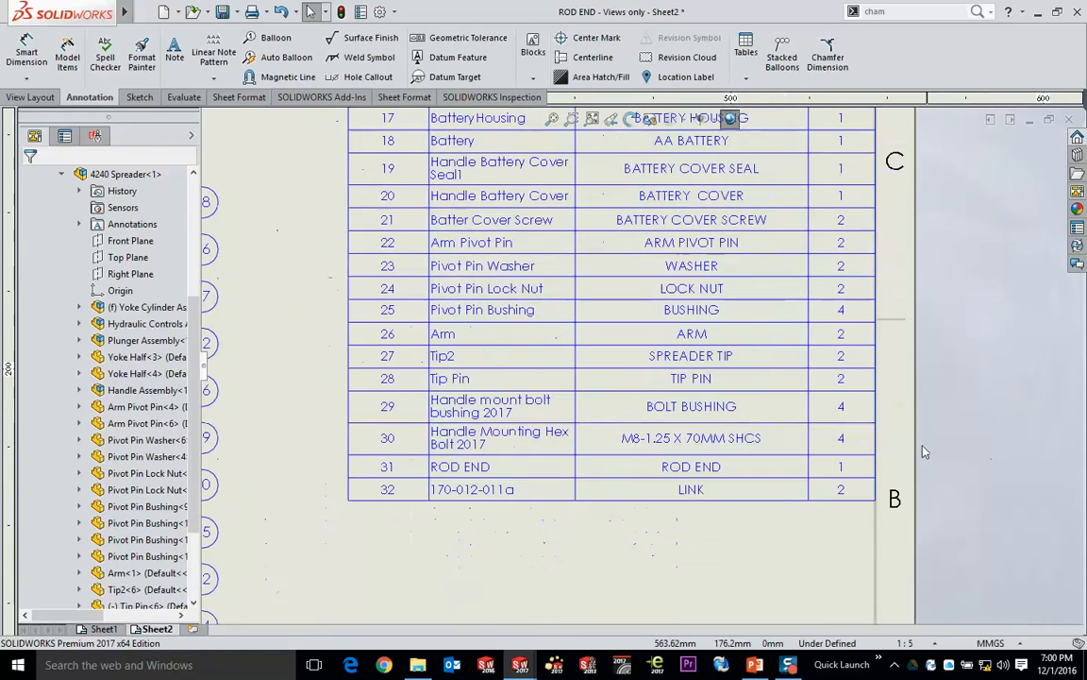
{"action": "middle_click_drag", "start_coordinate": [852, 281], "coordinate": [829, 487]}
{"action": "middle_click_drag", "start_coordinate": [837, 253], "coordinate": [829, 487]}
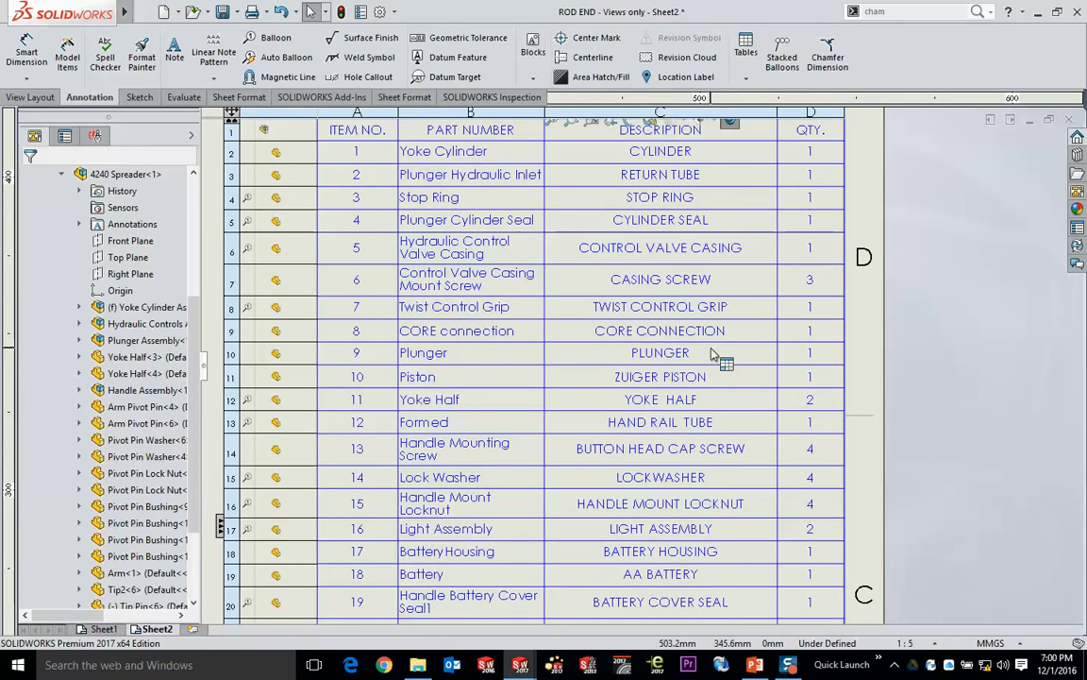
{"action": "mouse_move", "coordinate": [557, 441]}
{"action": "middle_mouse_down"}
{"action": "mouse_move", "coordinate": [925, 275]}
{"action": "mouse_move", "coordinate": [1011, 269]}
{"action": "middle_mouse_up"}
{"action": "mouse_move", "coordinate": [679, 250]}
{"action": "middle_mouse_down"}
{"action": "mouse_move", "coordinate": [857, 254]}
{"action": "mouse_move", "coordinate": [1030, 213]}
{"action": "middle_mouse_up"}
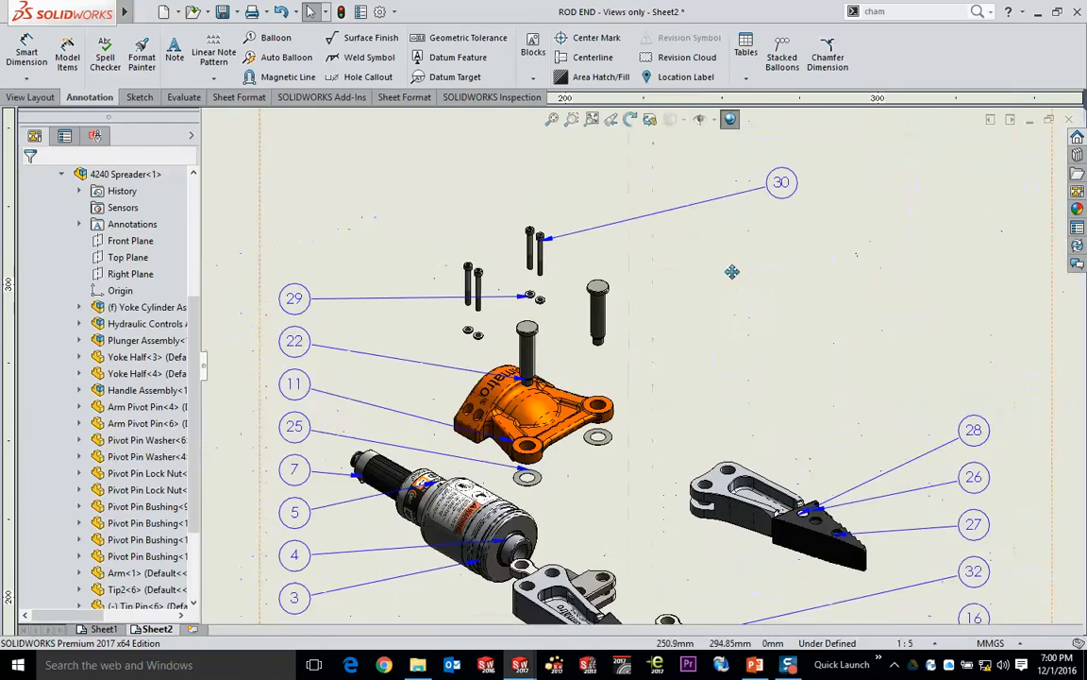
{"action": "mouse_move", "coordinate": [696, 476]}
{"action": "middle_mouse_down"}
{"action": "mouse_move", "coordinate": [694, 282]}
{"action": "mouse_move", "coordinate": [631, 191]}
{"action": "middle_mouse_up"}
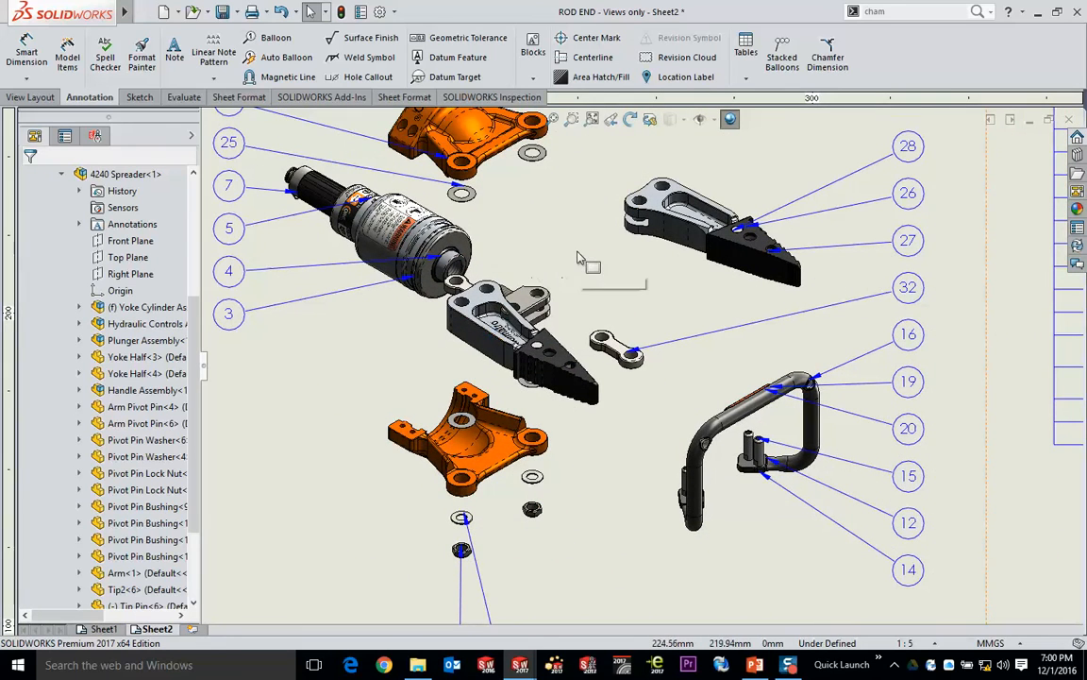
- Switch to the 4240 Spreader assembly and open the Default configuration's exploded view ExplView1 for editing
{"action": "key", "text": "ctrl+Tab"}
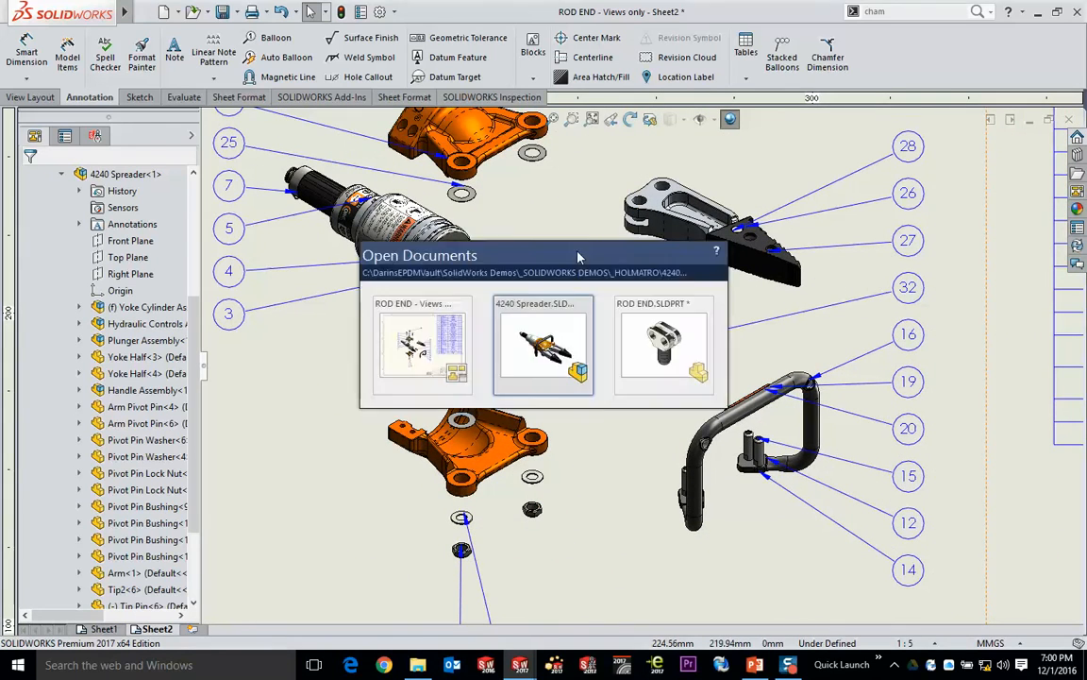
{"action": "left_click", "coordinate": [76, 132]}
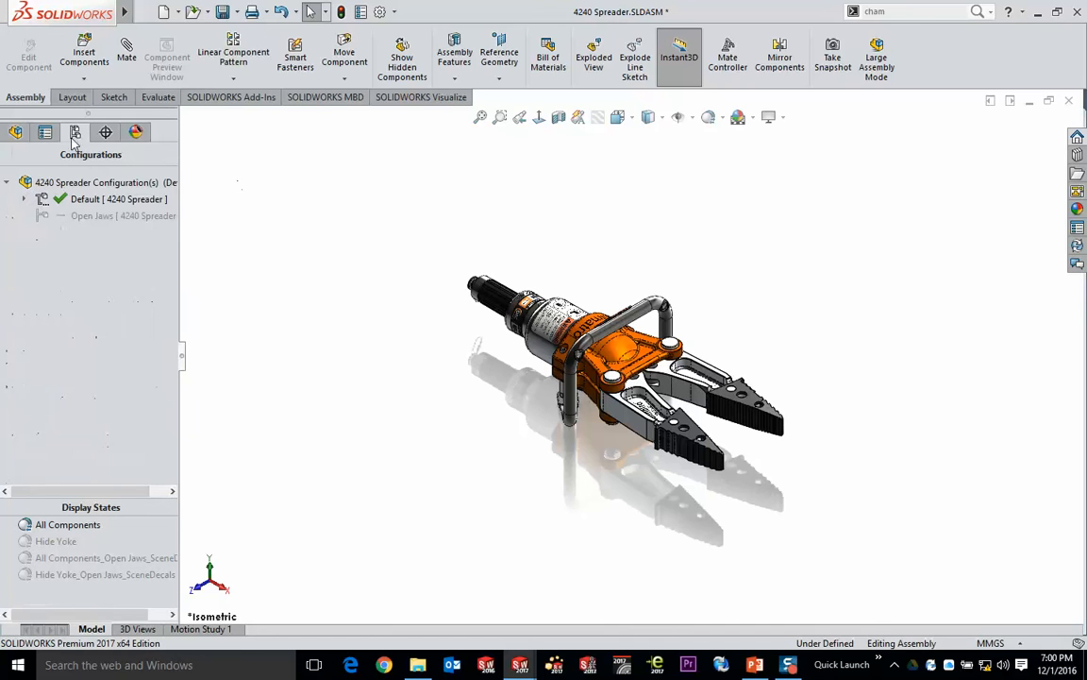
{"action": "right_click", "coordinate": [75, 216]}
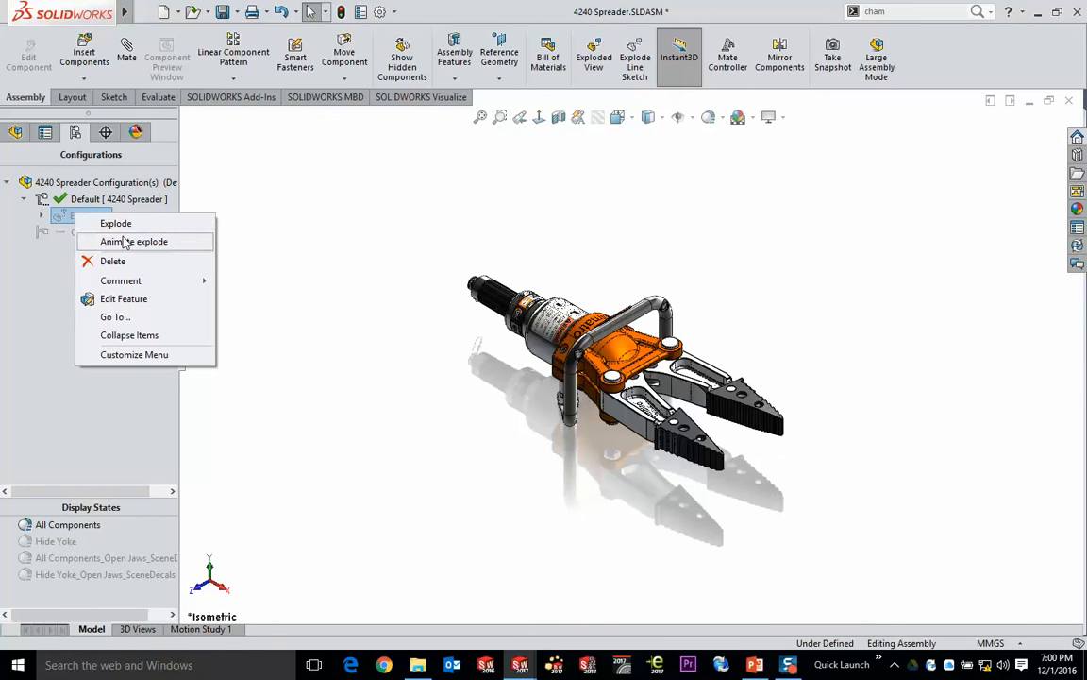
{"action": "left_click", "coordinate": [123, 300]}
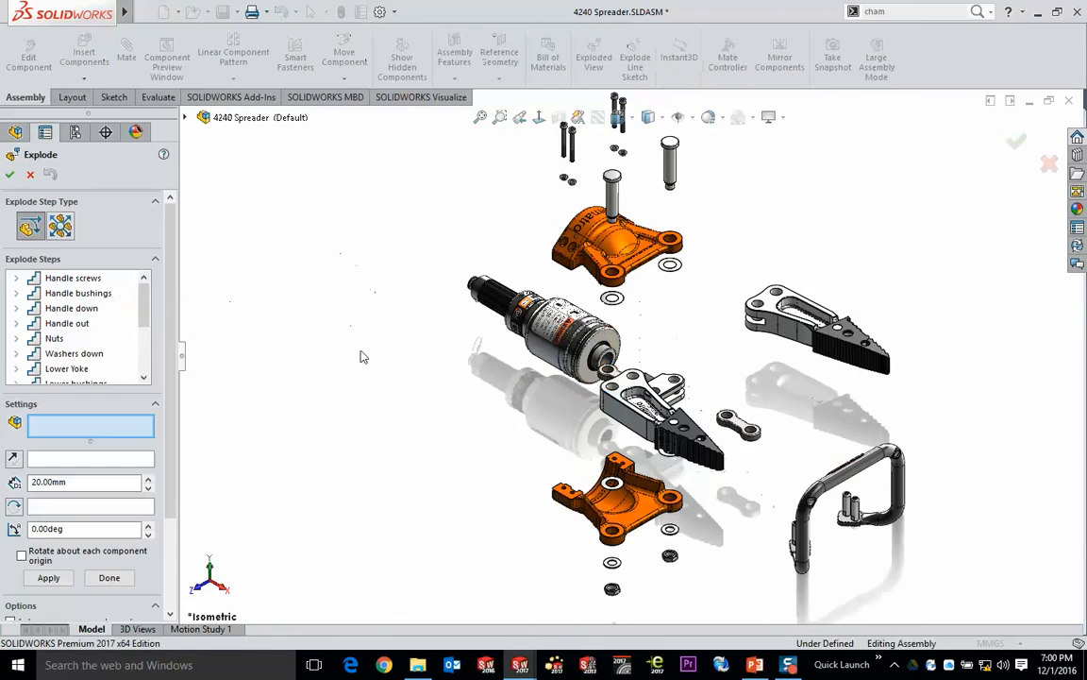
- Explode the mirrored arm outward along the Z axis and its spreader tip forward along the X axis
{"action": "left_click", "coordinate": [642, 425]}
{"action": "left_click_drag", "start_coordinate": [576, 450], "coordinate": [378, 552]}
{"action": "left_click", "coordinate": [717, 461]}
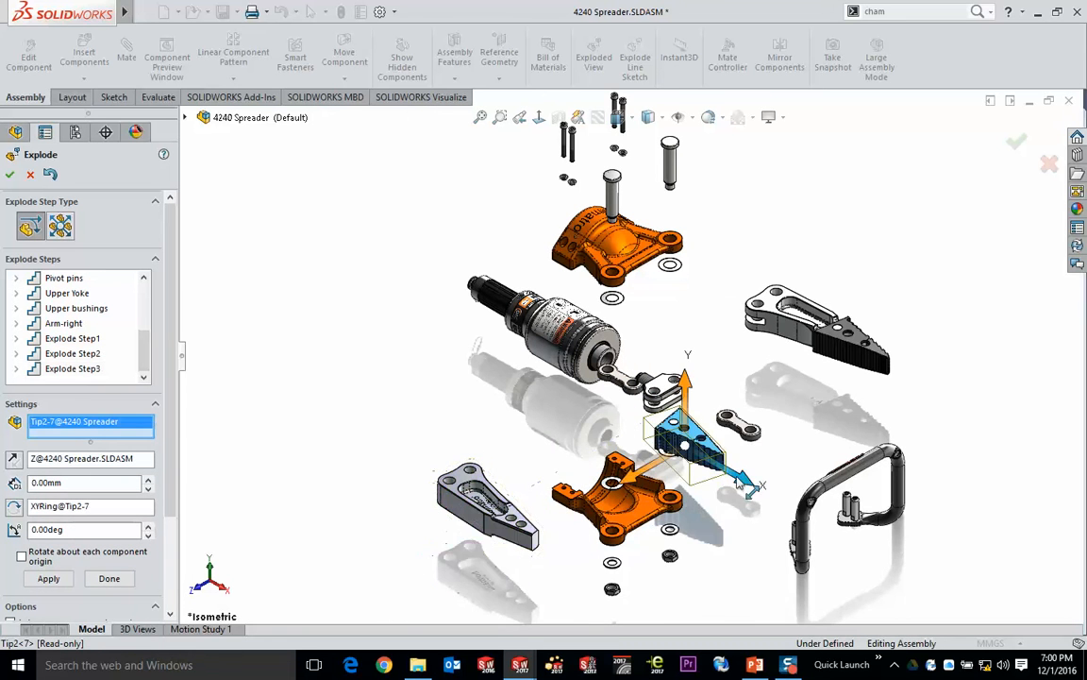
{"action": "left_click_drag", "start_coordinate": [741, 484], "coordinate": [963, 604]}
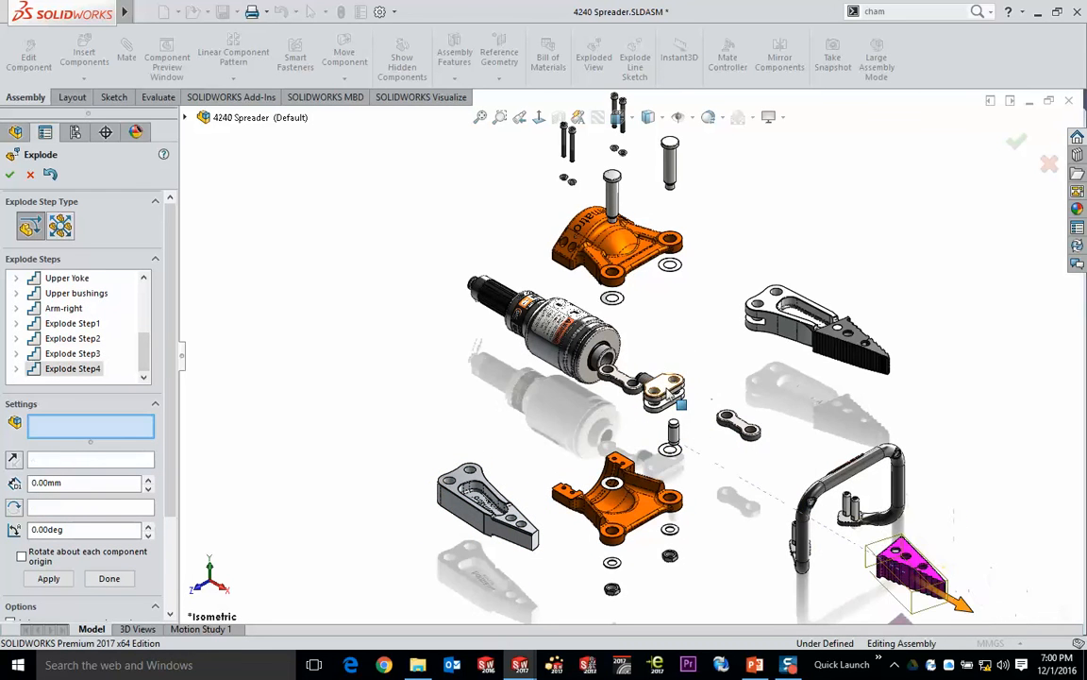
- Explode the rod end forward along X and the mirrored link about 220 mm along Z, and accept the exploded view
{"action": "left_click", "coordinate": [664, 389]}
{"action": "left_click_drag", "start_coordinate": [722, 420], "coordinate": [804, 488]}
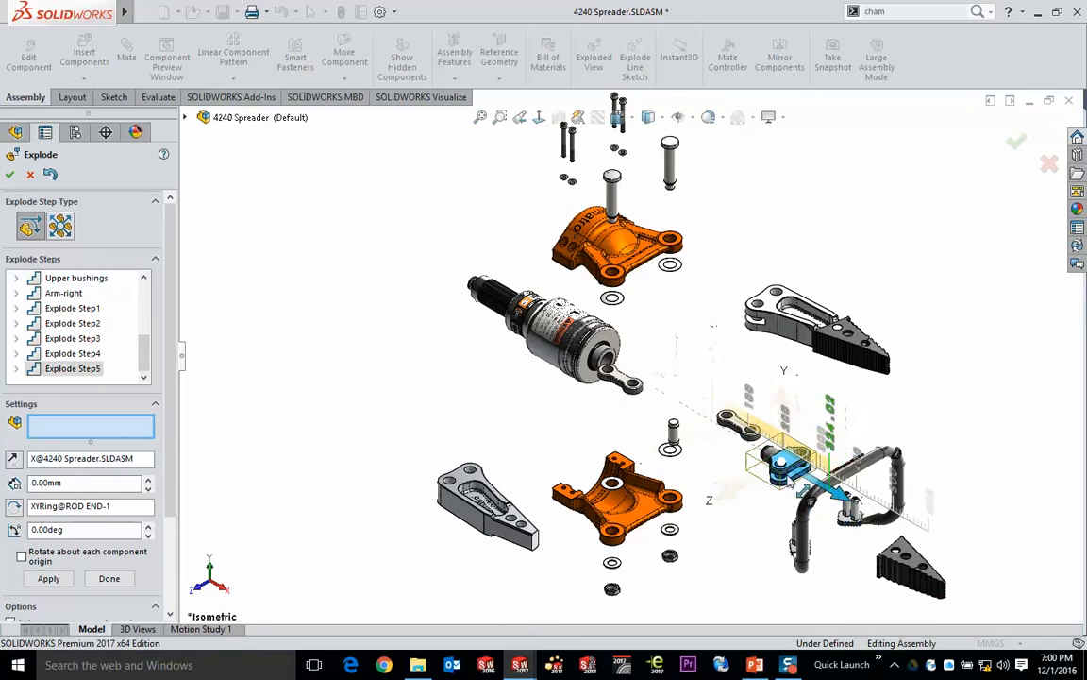
{"action": "left_click", "coordinate": [632, 384]}
{"action": "left_click_drag", "start_coordinate": [558, 421], "coordinate": [478, 469]}
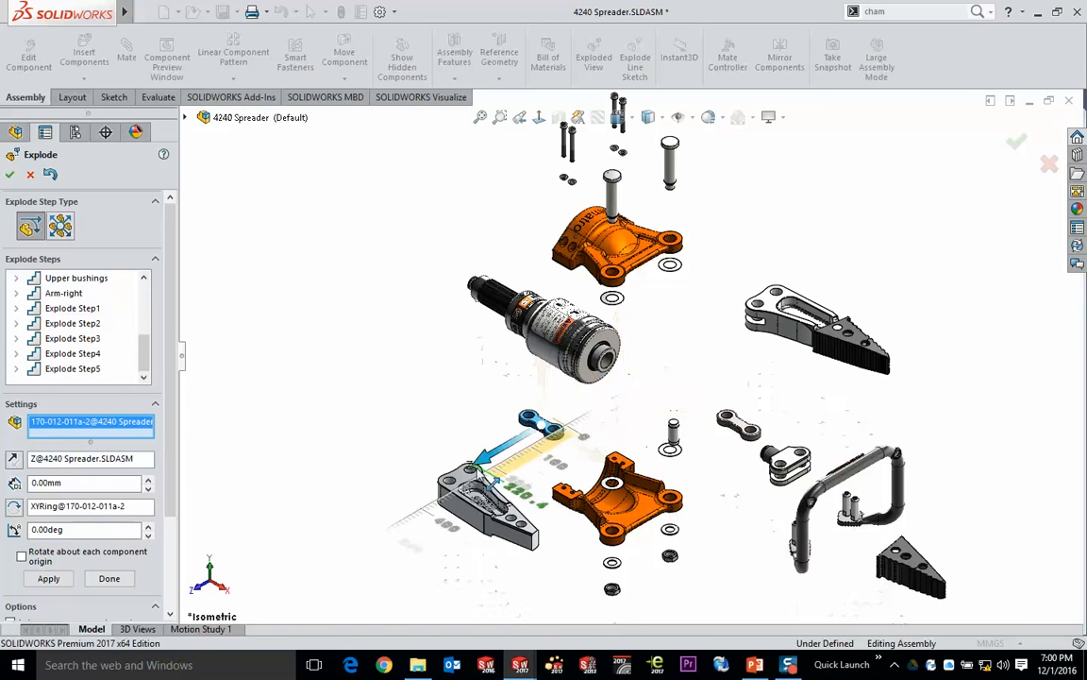
{"action": "middle_click_drag", "start_coordinate": [954, 232], "coordinate": [872, 215], "text": "ctrl"}
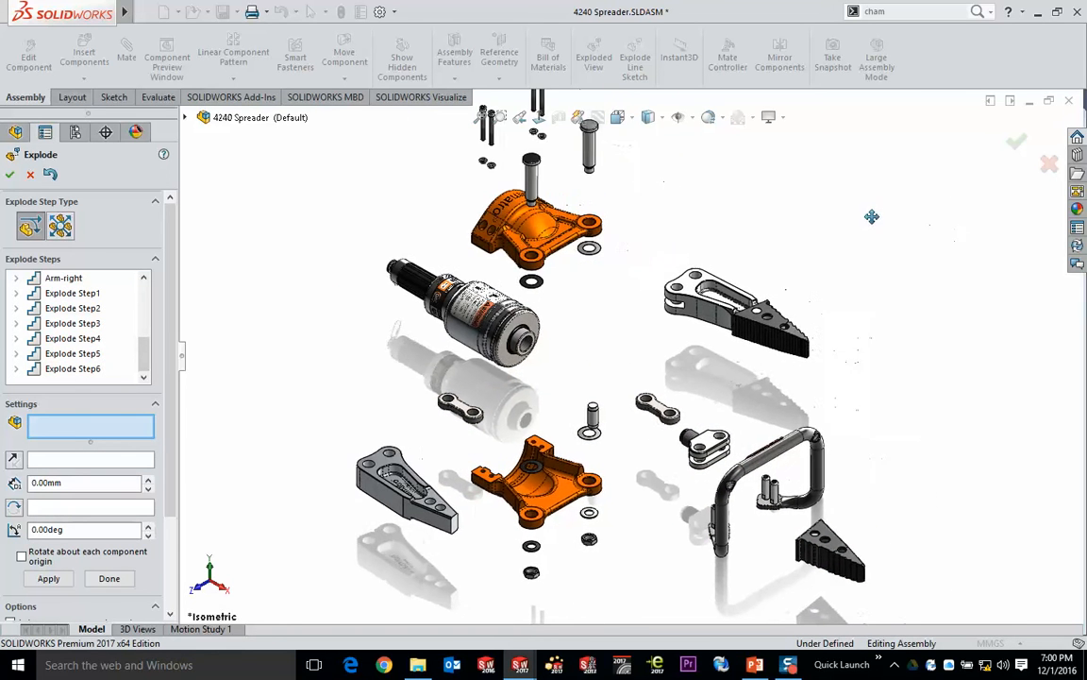
{"action": "left_click", "coordinate": [1026, 143]}
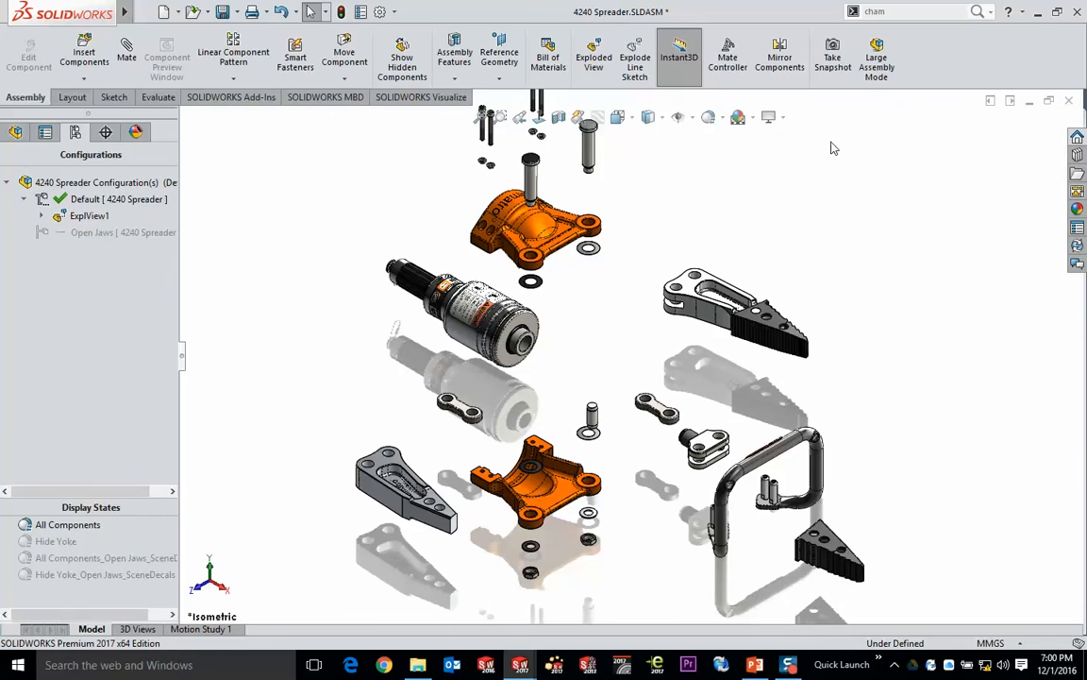
- Return to the drawing and review the updated exploded view, bill of materials and title block on Sheet2
{"action": "key", "text": "ctrl+Tab"}
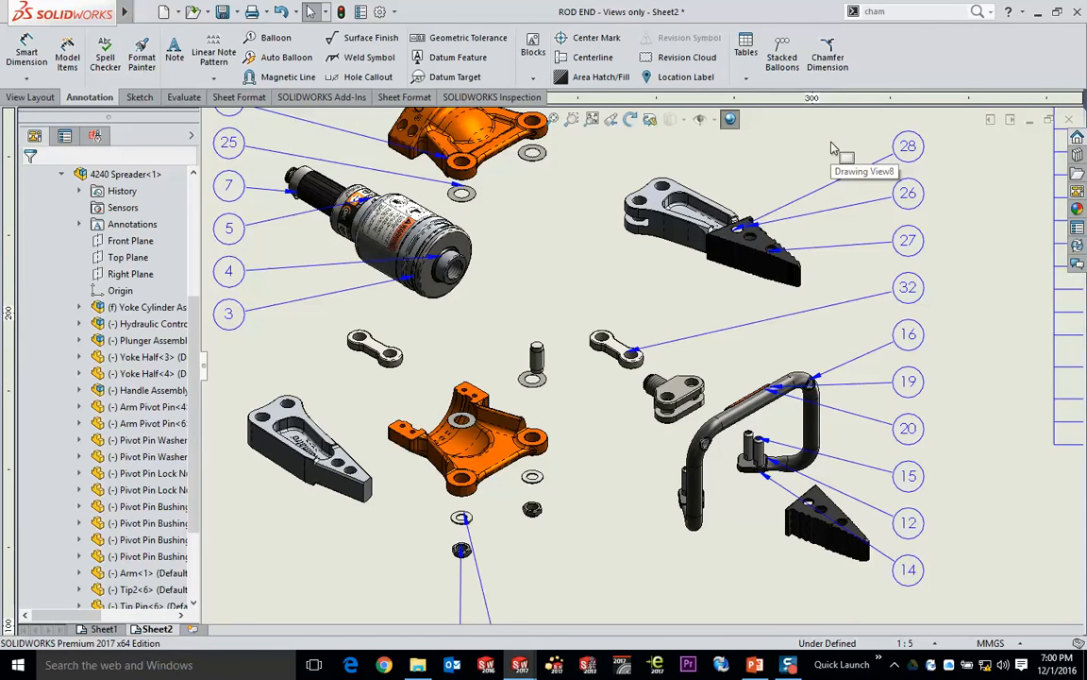
{"action": "scroll", "coordinate": [661, 168], "scroll_direction": "up", "scroll_amount": 4}
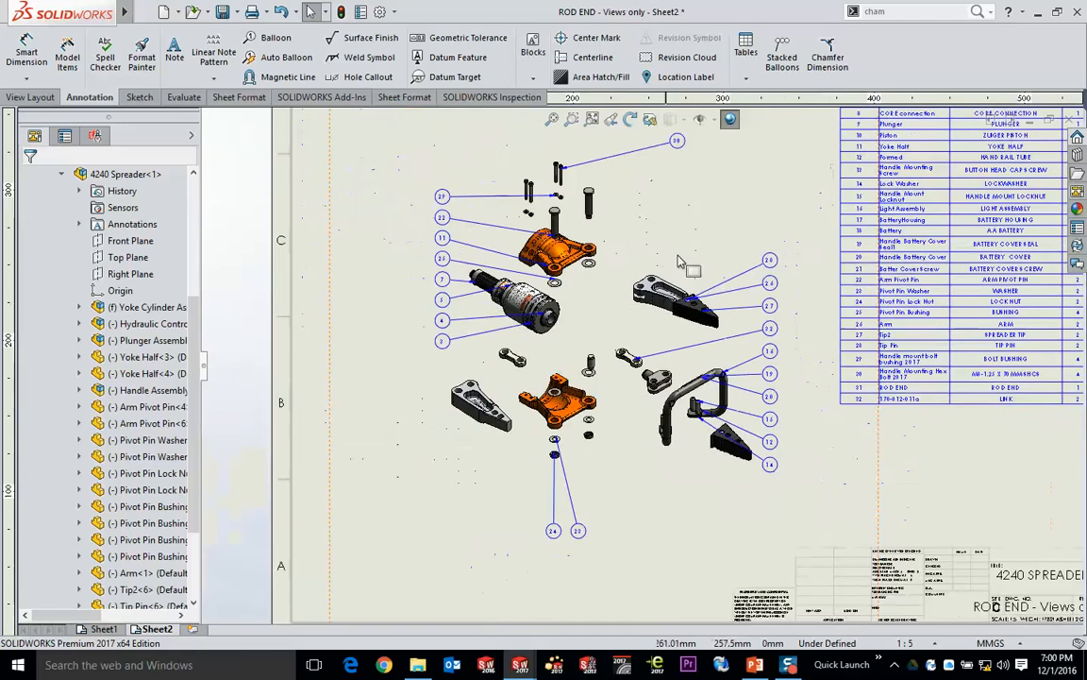
{"action": "scroll", "coordinate": [609, 284], "scroll_direction": "down", "scroll_amount": 2}
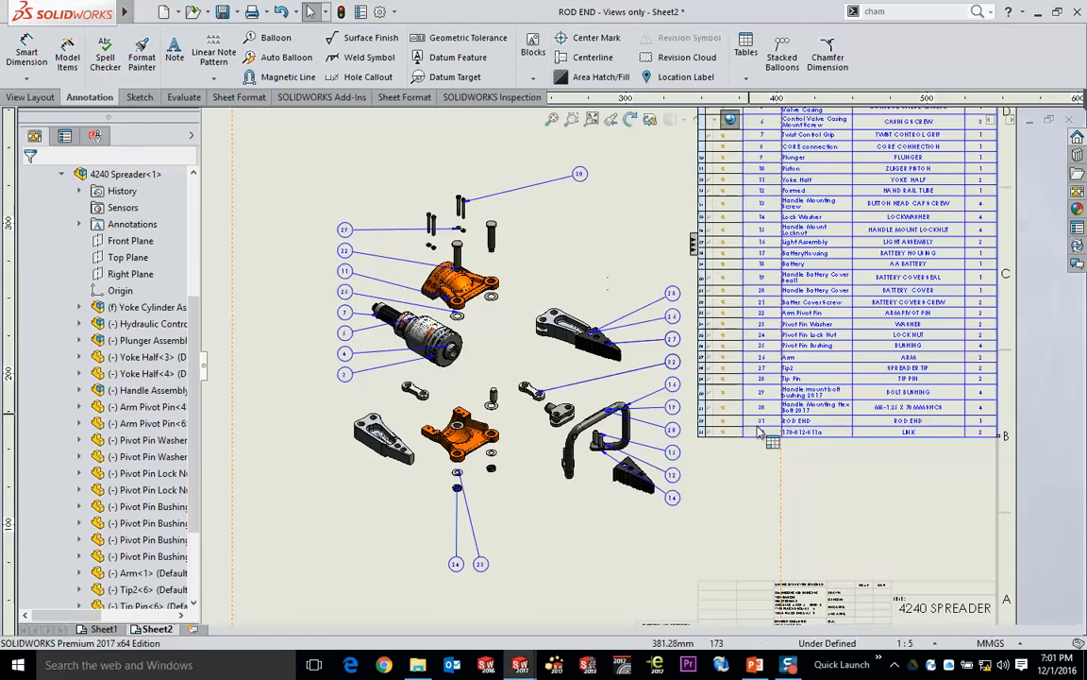
{"action": "middle_click_drag", "start_coordinate": [872, 492], "coordinate": [600, 301]}
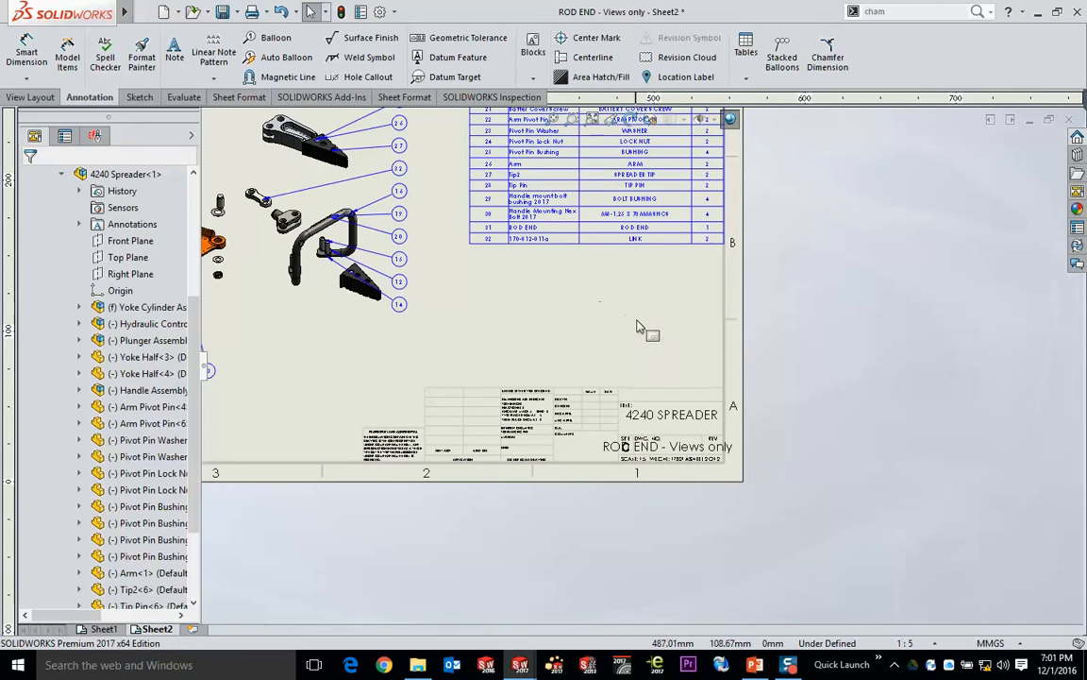
- Switch to Sheet1, examine the ROD END title block and fit the whole sheet in view
{"action": "left_click", "coordinate": [102, 629]}
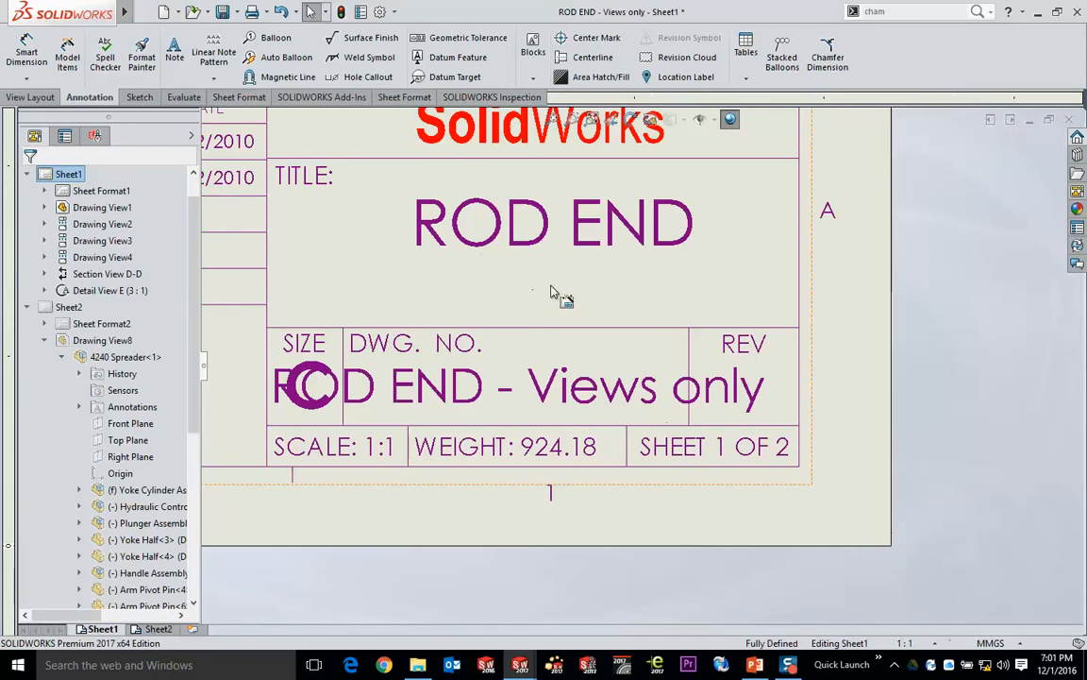
{"action": "mouse_move", "coordinate": [582, 279]}
{"action": "middle_mouse_down"}
{"action": "mouse_move", "coordinate": [682, 364]}
{"action": "mouse_move", "coordinate": [767, 409]}
{"action": "middle_mouse_up"}
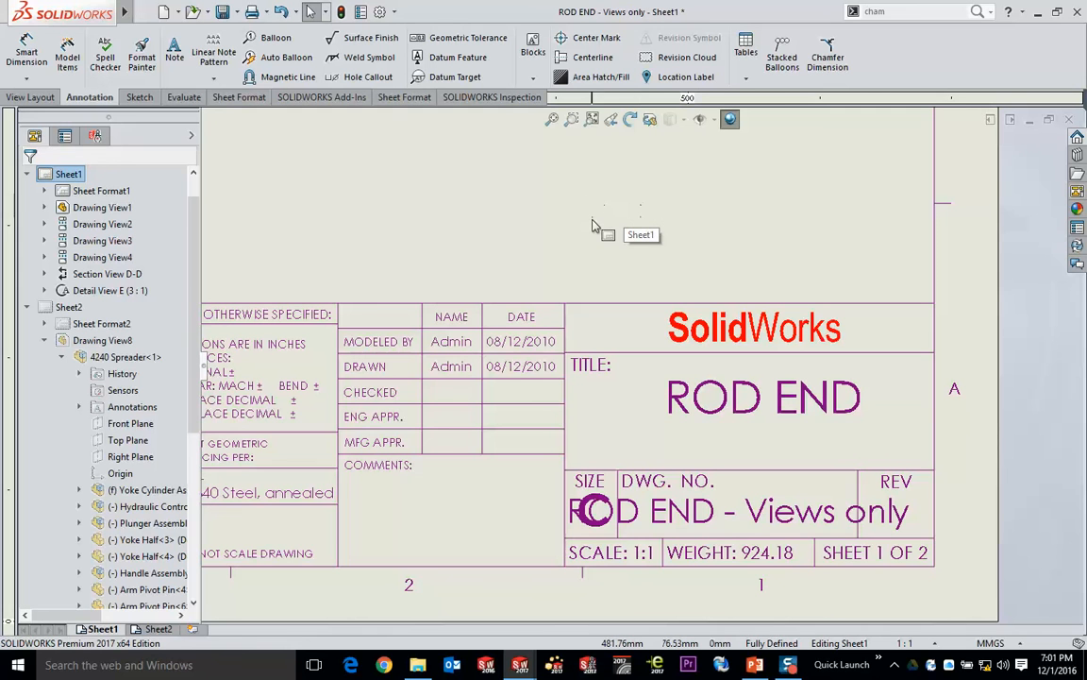
{"action": "left_click", "coordinate": [552, 119]}
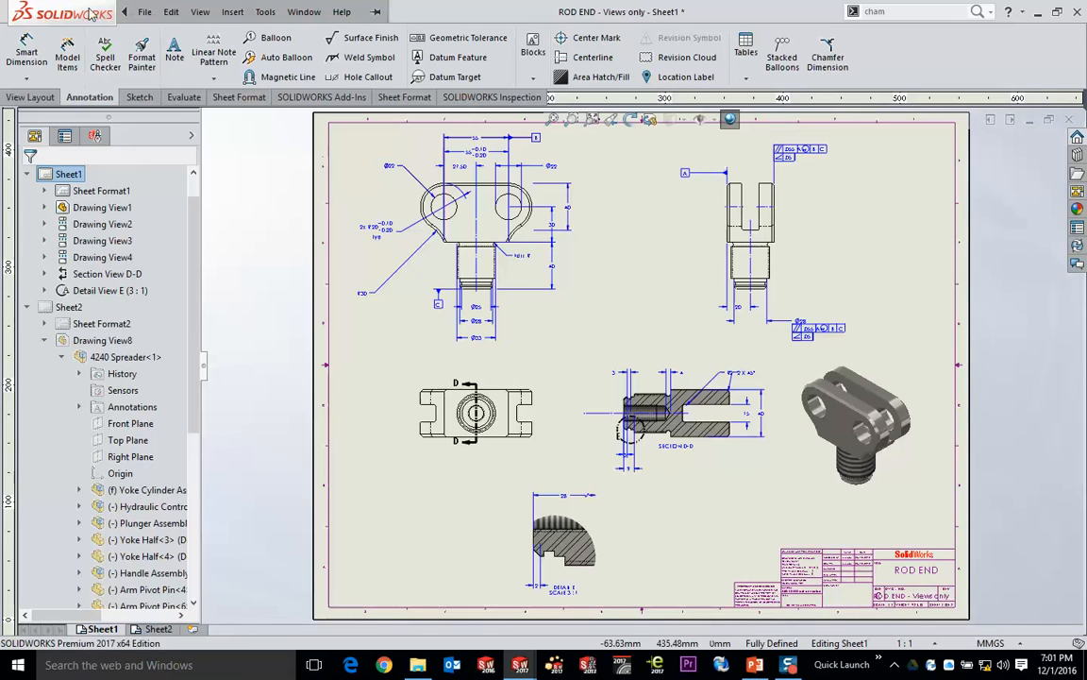
- Open the part Properties.SLDPRT from the recently used documents
{"action": "left_click", "coordinate": [145, 11]}
{"action": "mouse_move", "coordinate": [189, 71]}
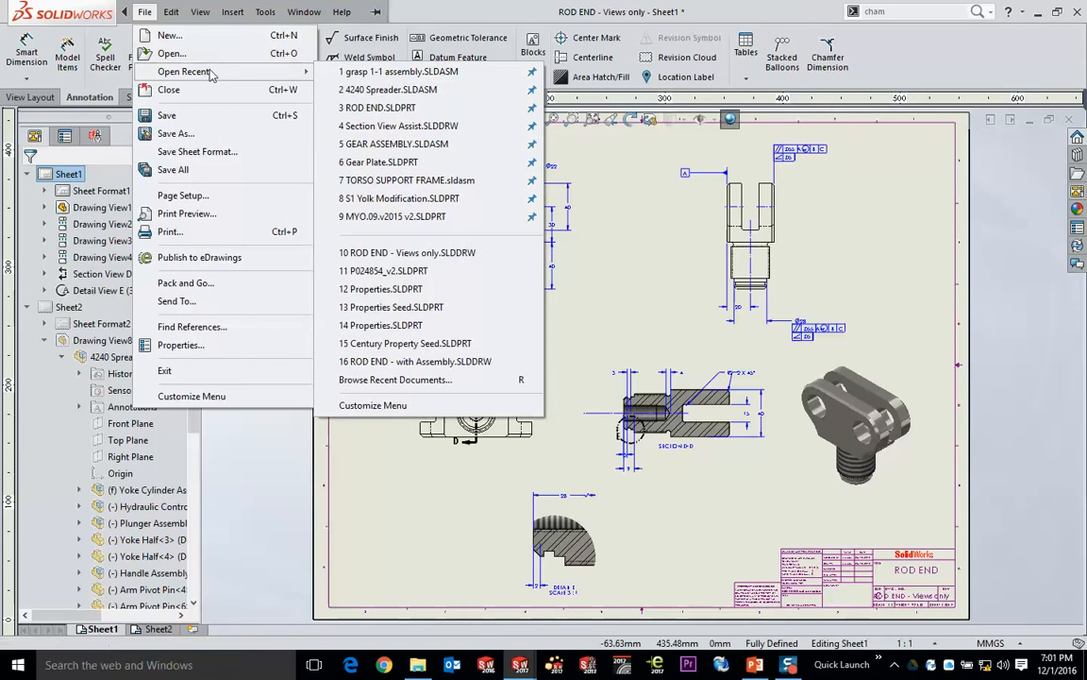
{"action": "left_click", "coordinate": [385, 293]}
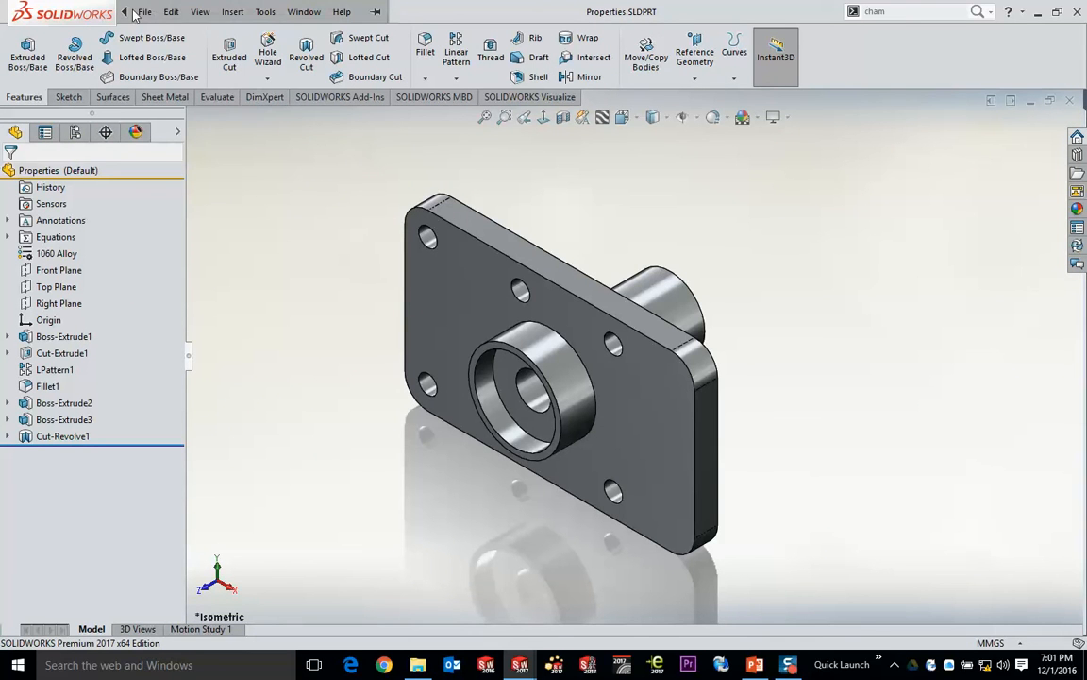
- Review the part's custom file properties, including number, description, material and finish, and close the summary information
{"action": "left_click", "coordinate": [144, 11]}
{"action": "left_click", "coordinate": [213, 407]}
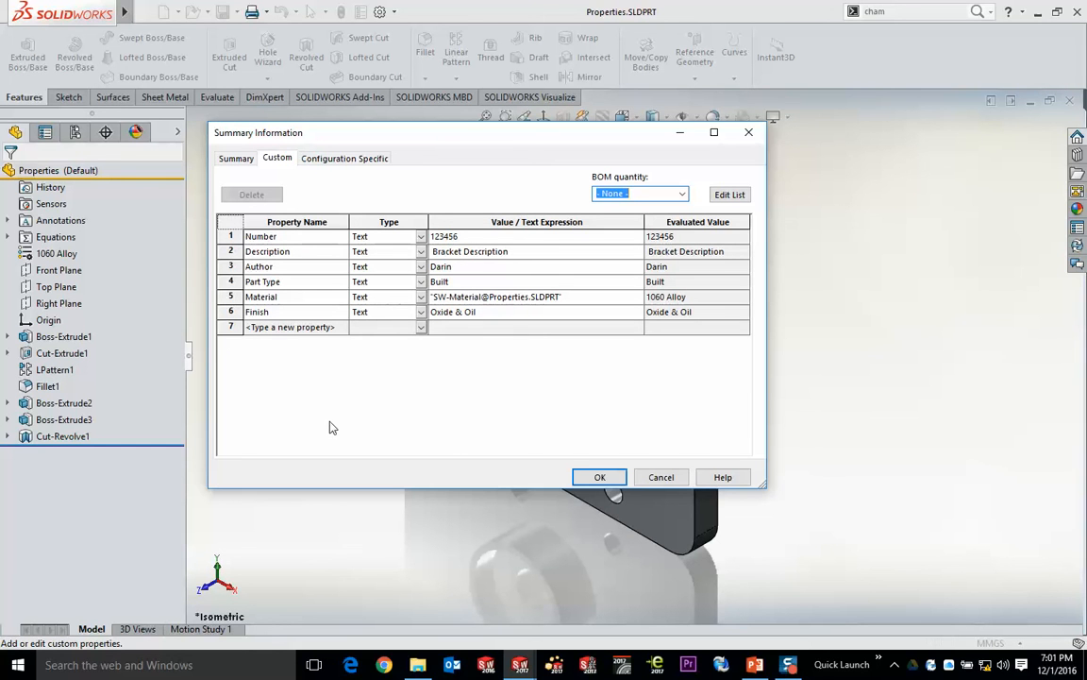
{"action": "left_click", "coordinate": [596, 477]}
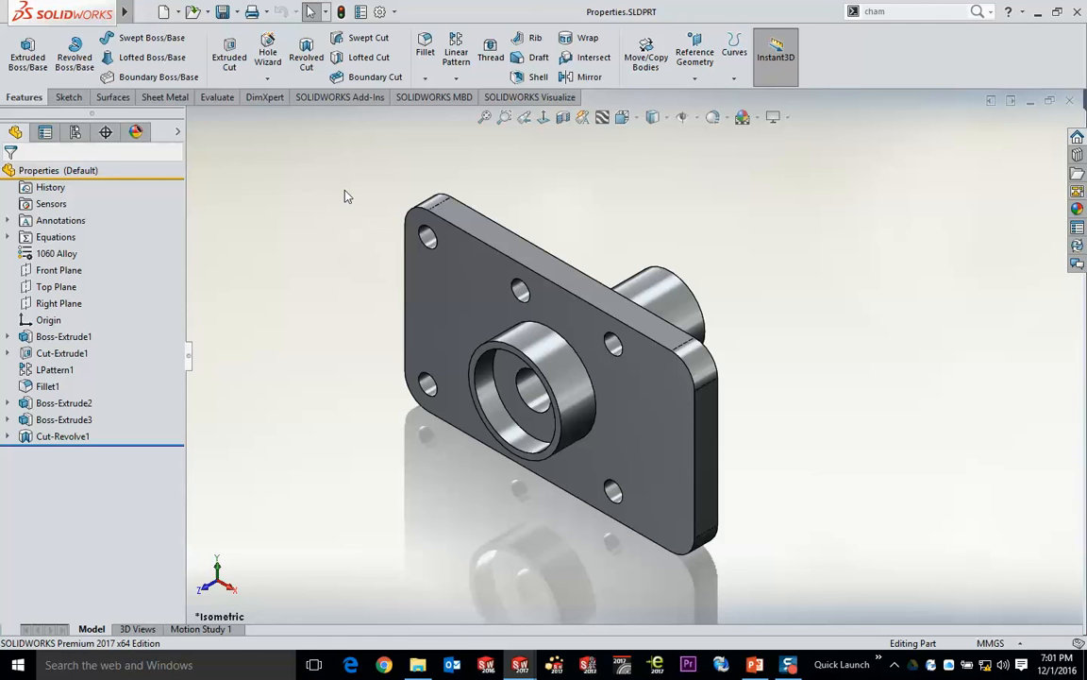
- Create a new drawing from the standard Drawing template using the C (ANSI) Landscape sheet size
{"action": "left_click", "coordinate": [165, 13]}
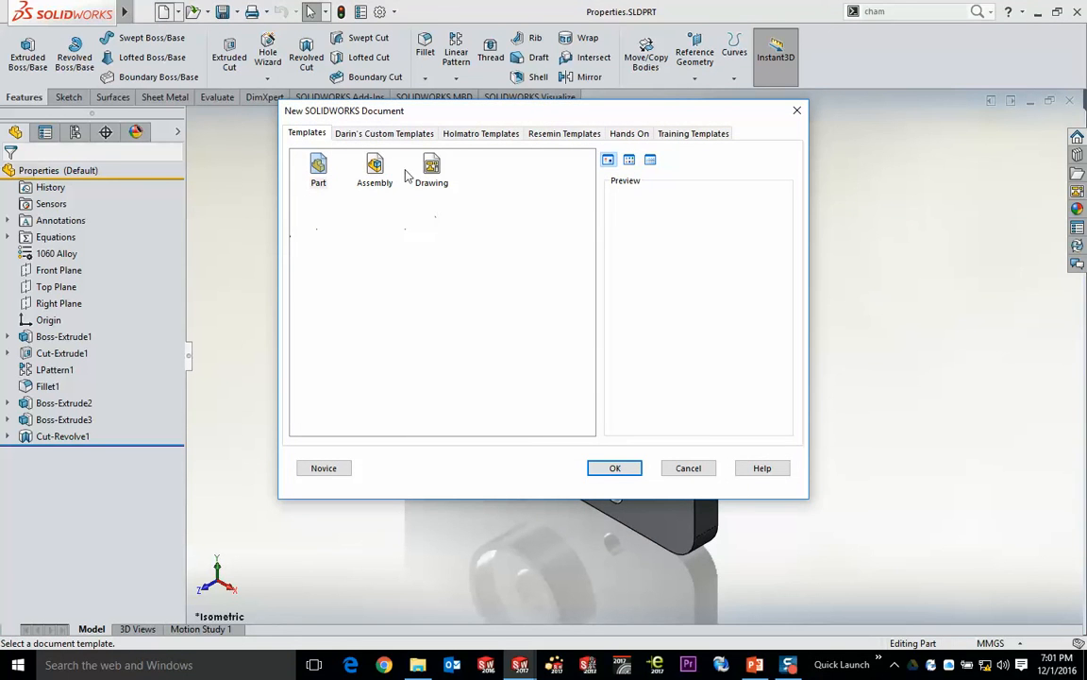
{"action": "double_click", "coordinate": [432, 168]}
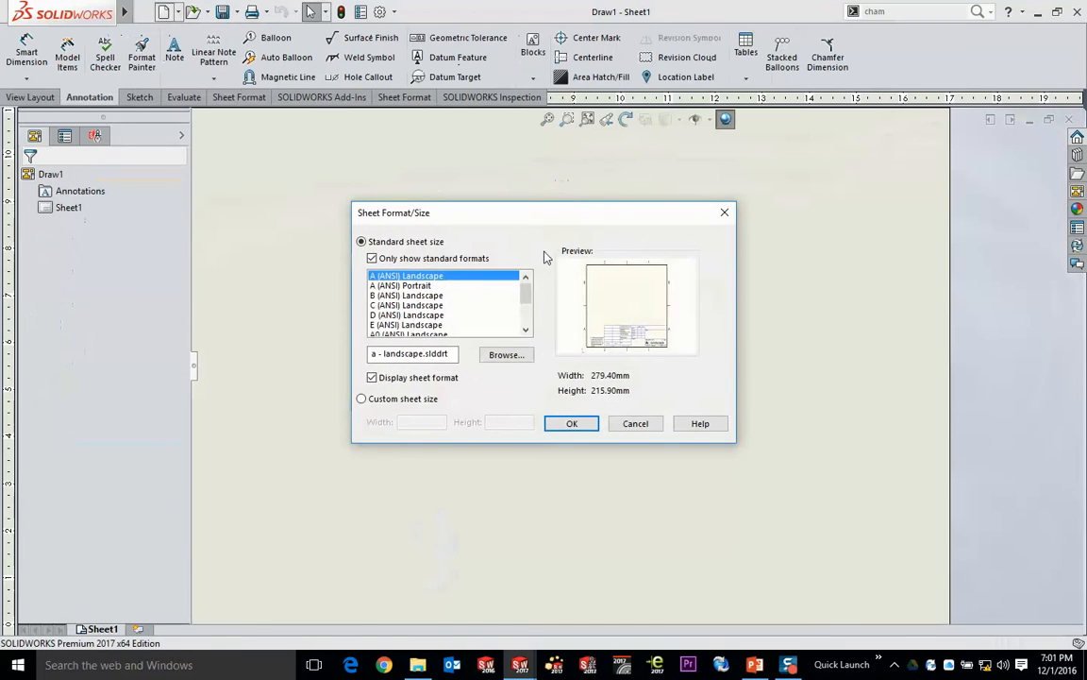
{"action": "double_click", "coordinate": [413, 307]}
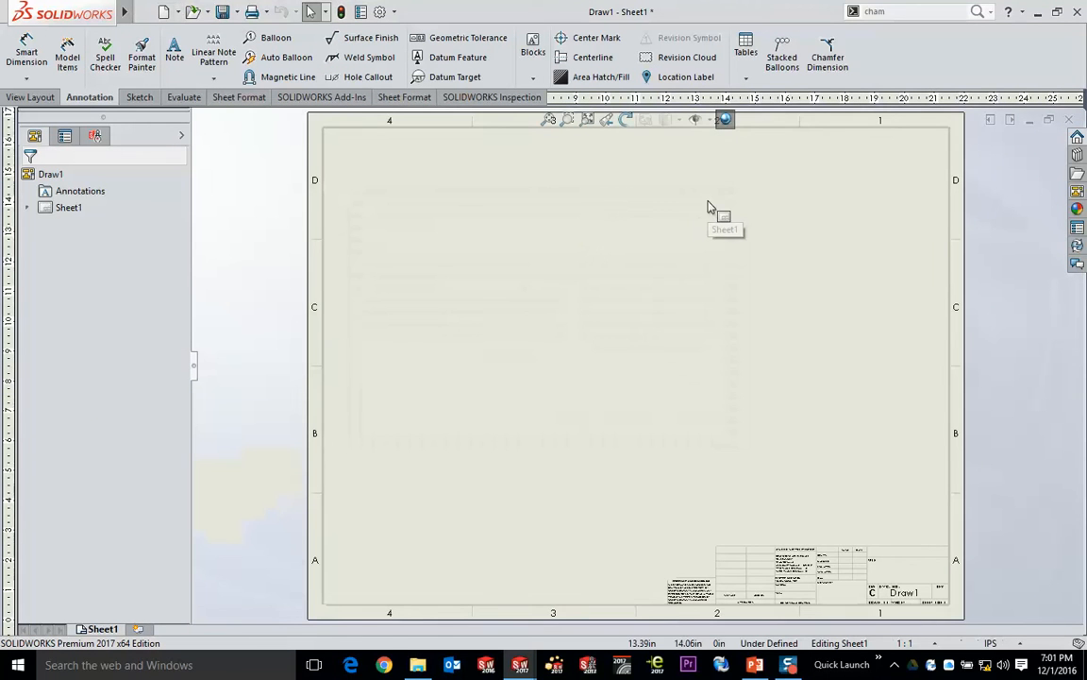
- Open the sheet format for editing and examine the property-linked title block fields for material, finish, description and weight
{"action": "scroll", "coordinate": [887, 584], "scroll_direction": "down", "scroll_amount": 3}
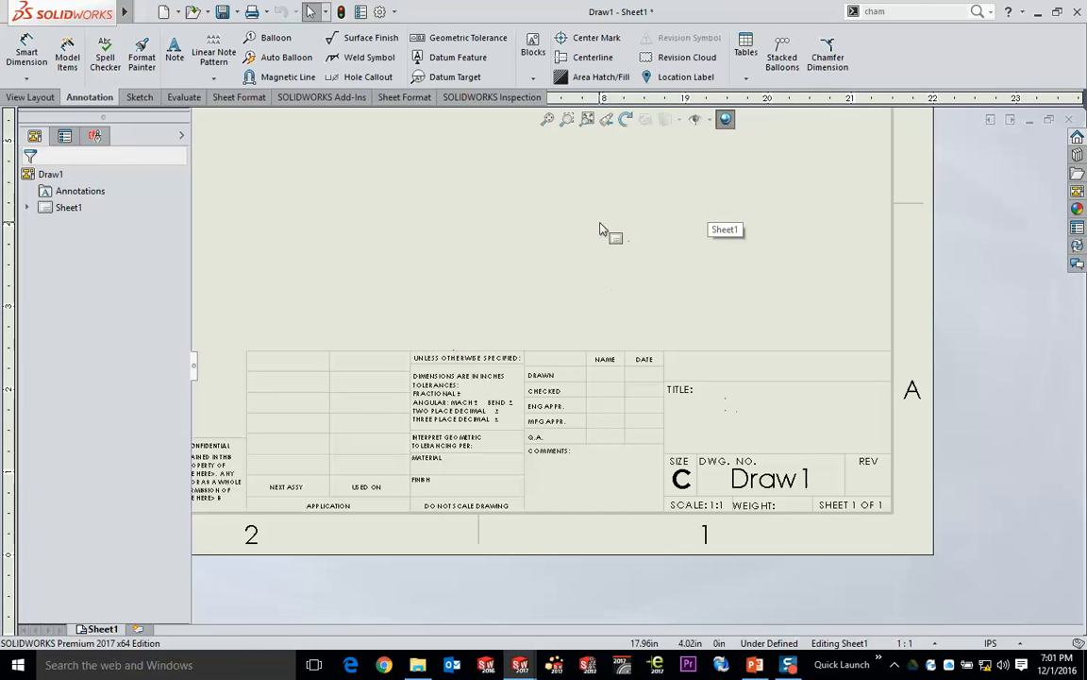
{"action": "right_click", "coordinate": [557, 191]}
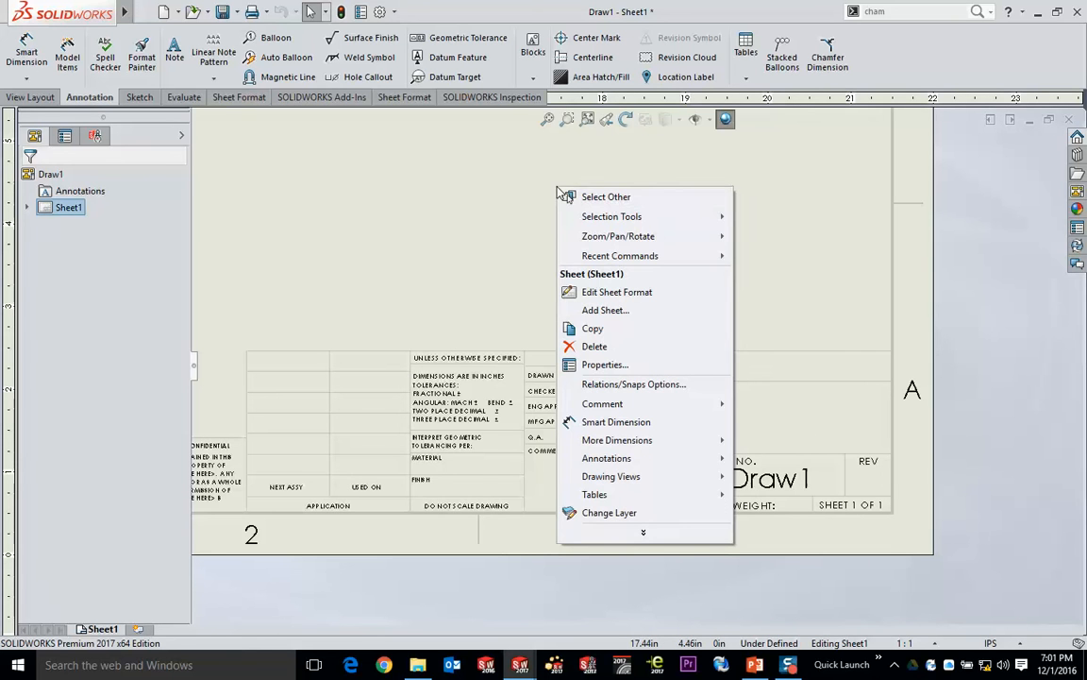
{"action": "left_click", "coordinate": [648, 298]}
{"action": "scroll", "coordinate": [467, 467], "scroll_direction": "down", "scroll_amount": 3}
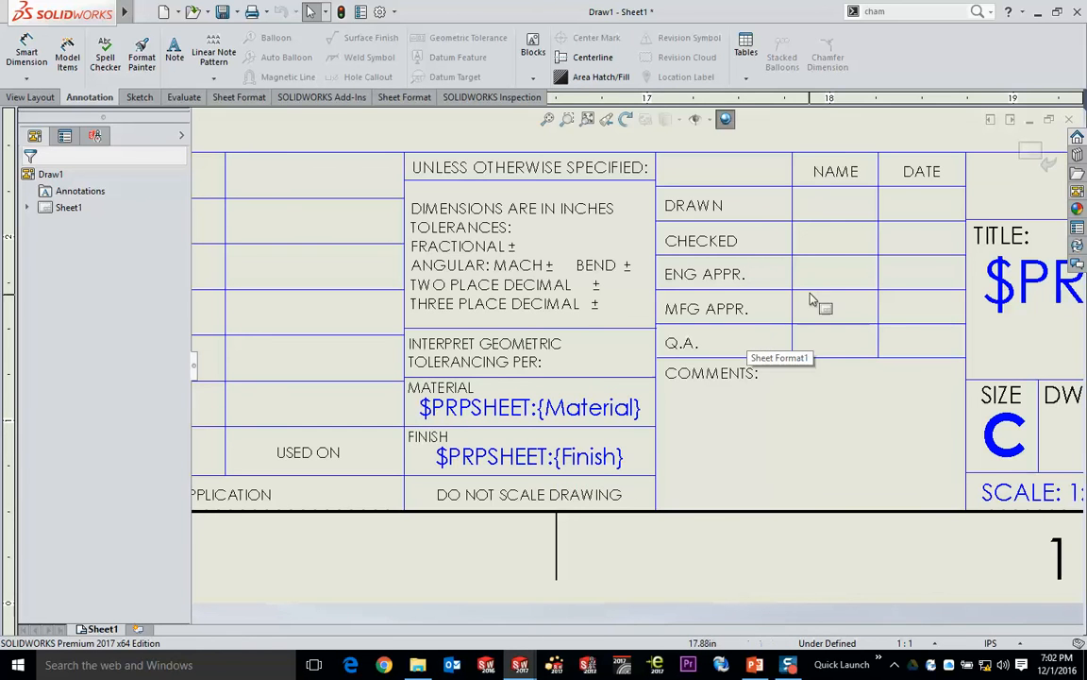
{"action": "scroll", "coordinate": [849, 302], "scroll_direction": "up", "scroll_amount": 3}
{"action": "middle_click_drag", "start_coordinate": [874, 298], "coordinate": [707, 358]}
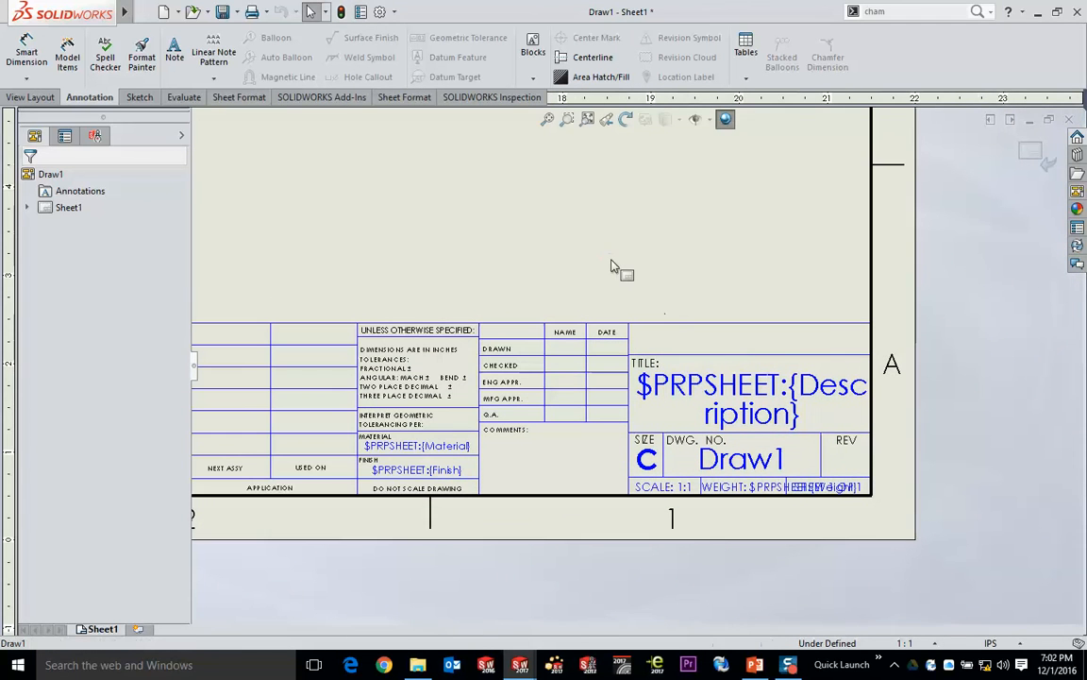
{"action": "left_click", "coordinate": [175, 51]}
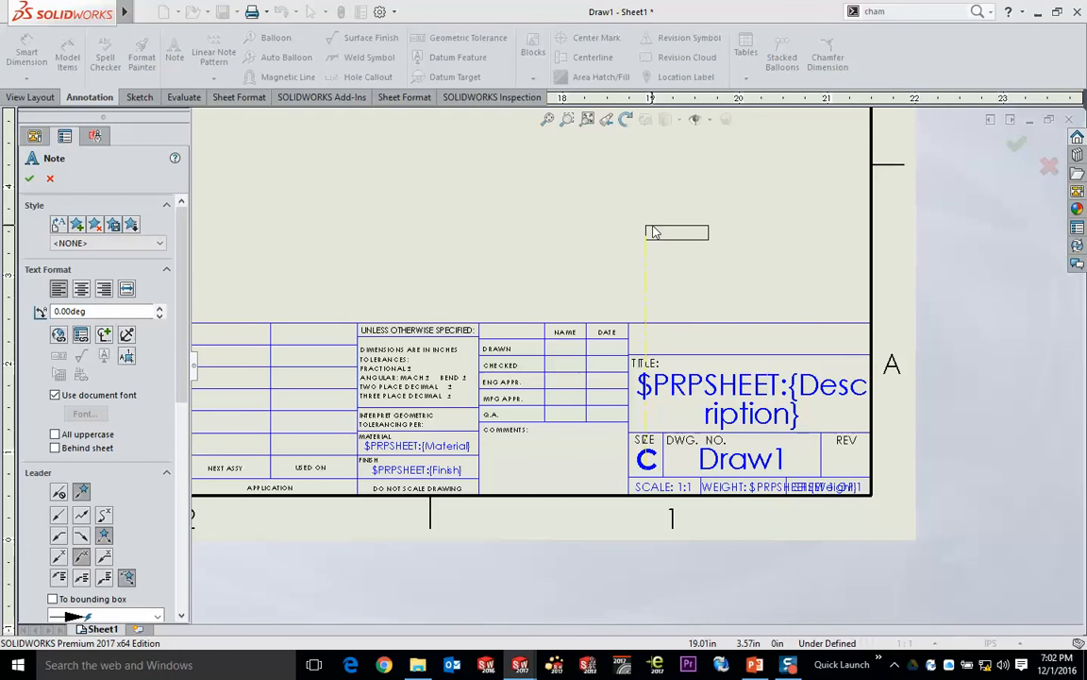
{"action": "left_click", "coordinate": [81, 336]}
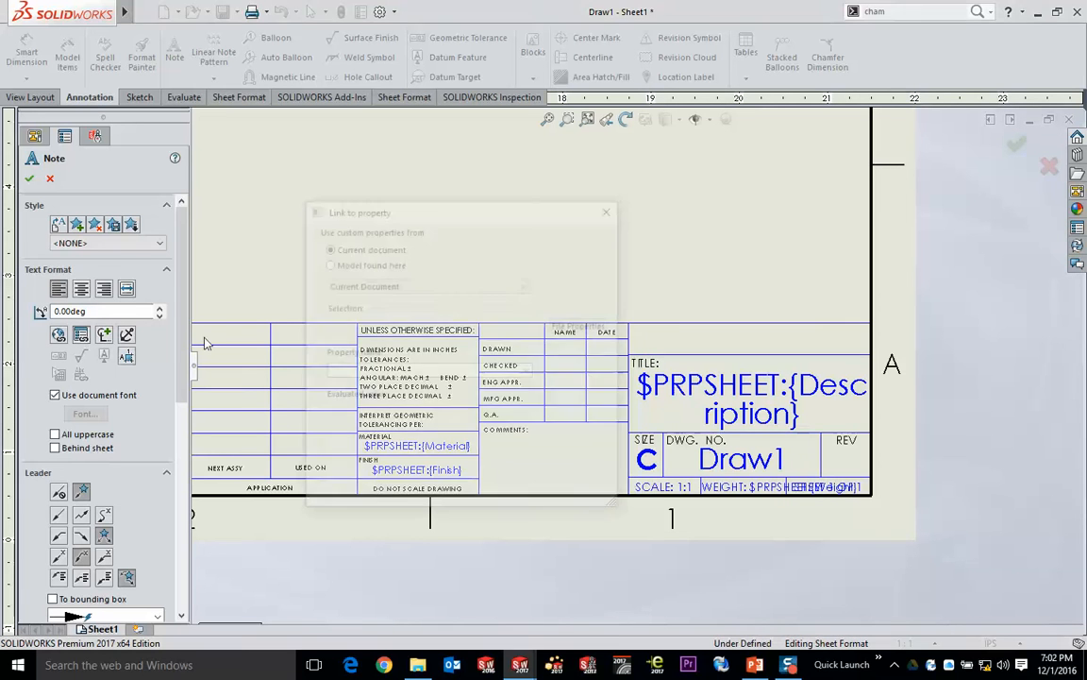
{"action": "left_click", "coordinate": [528, 371]}
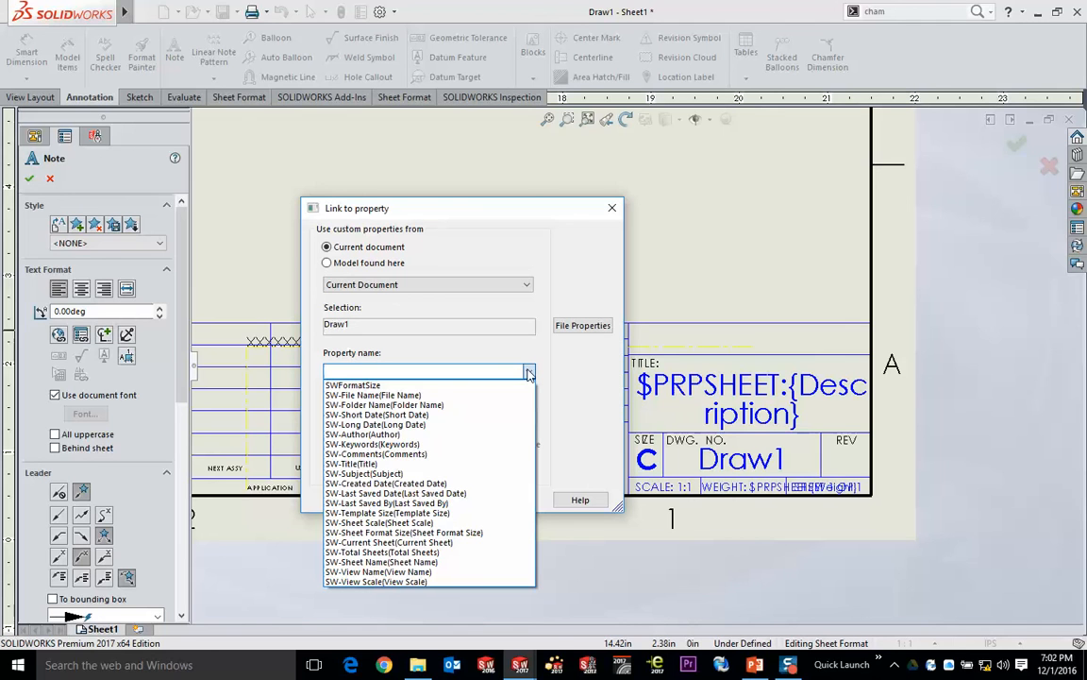
{"action": "left_click", "coordinate": [502, 218]}
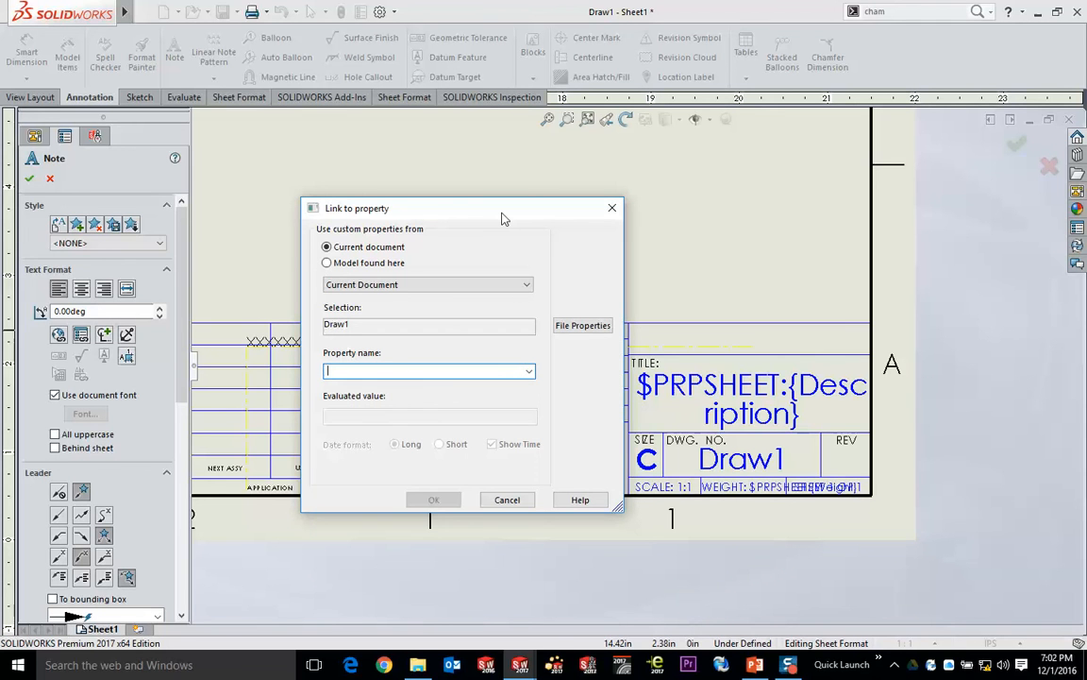
{"action": "left_click", "coordinate": [514, 502]}
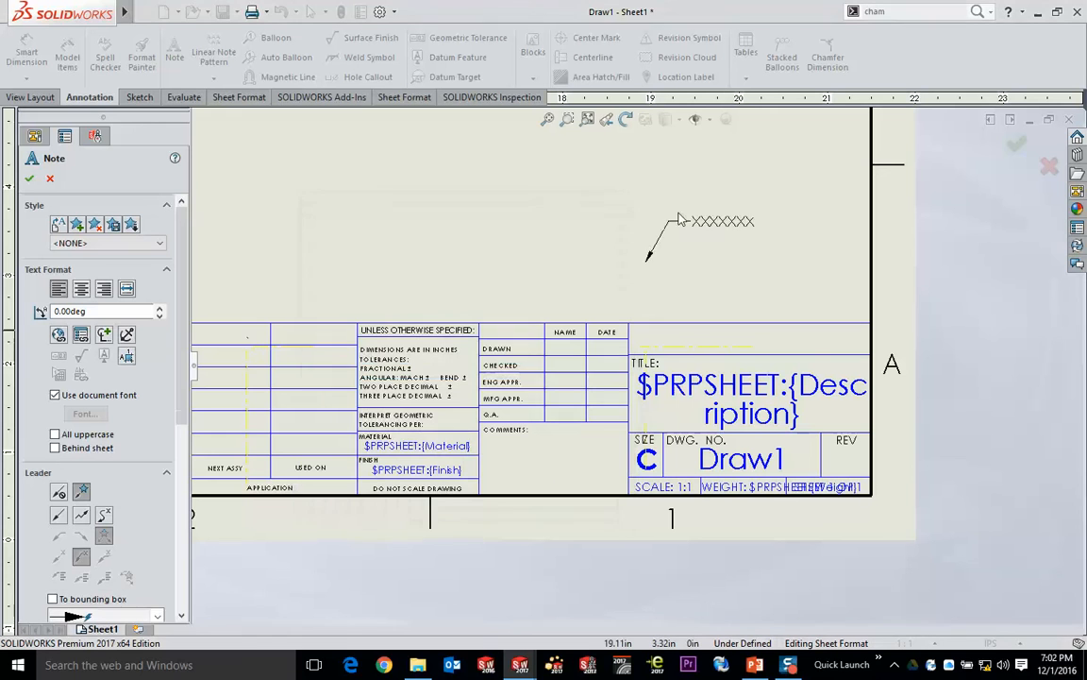
{"action": "key", "text": "Escape"}
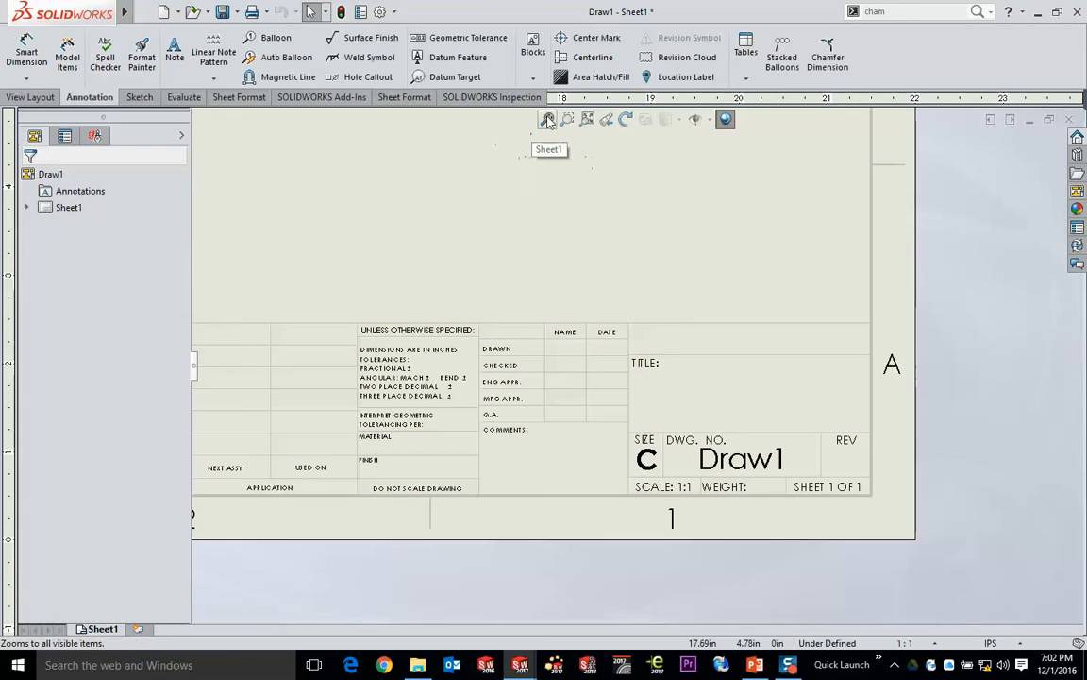
- Tile the open documents and place an isometric view of the Properties part on the new drawing's Sheet1
{"action": "key", "text": "f"}
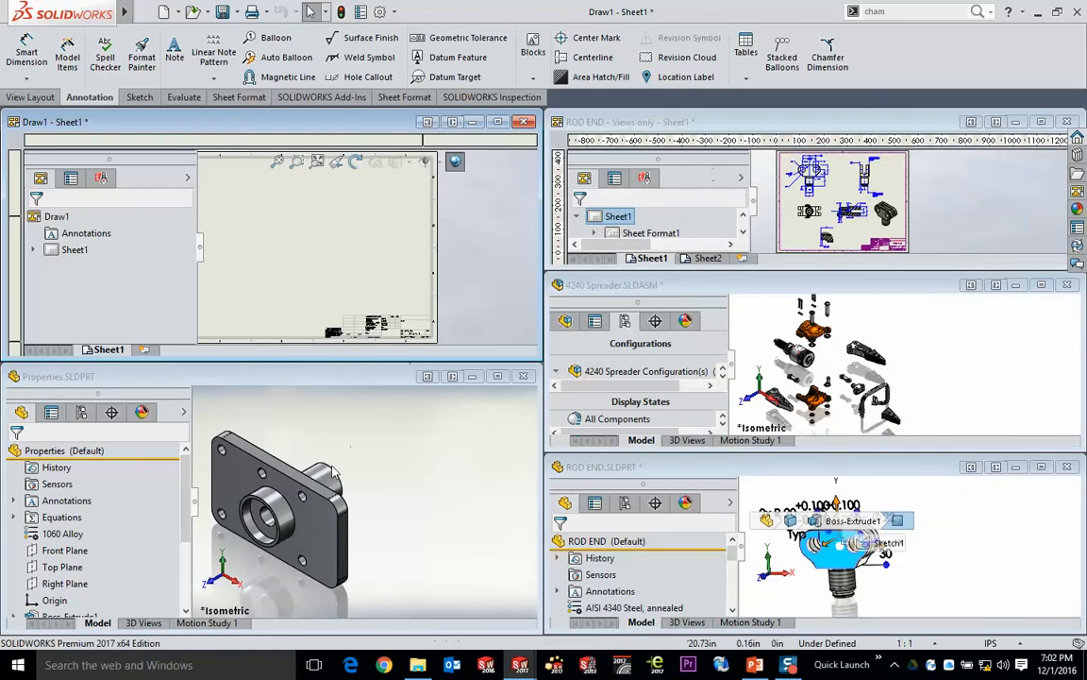
{"action": "left_click_drag", "start_coordinate": [312, 261], "coordinate": [312, 262]}
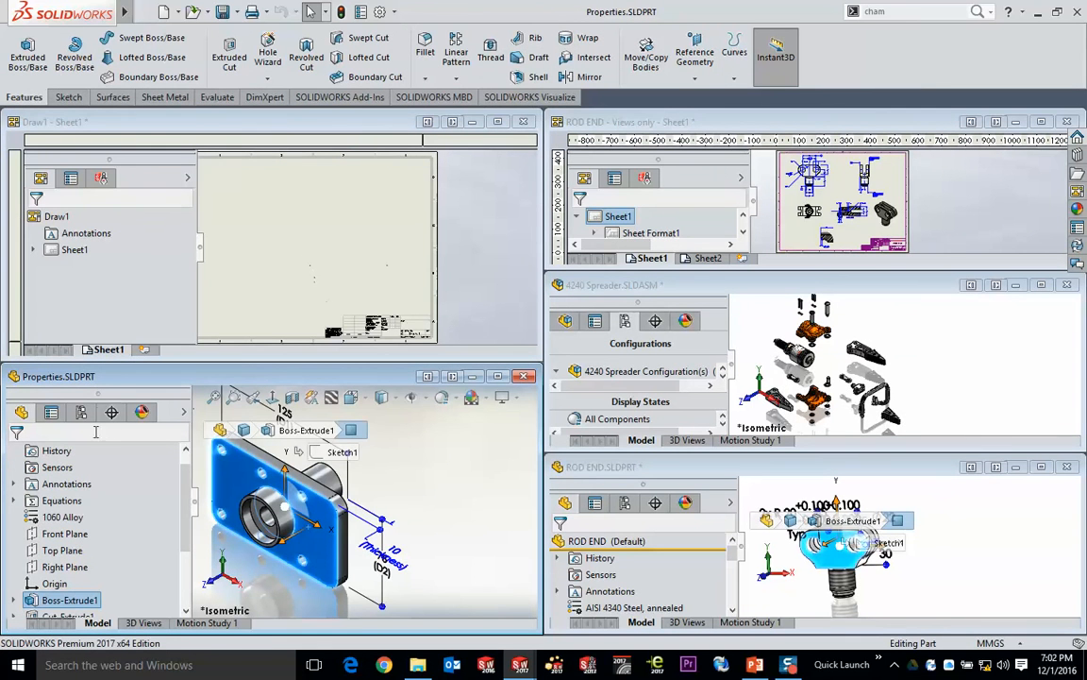
{"action": "scroll", "coordinate": [99, 465], "scroll_direction": "up", "scroll_amount": 1}
{"action": "left_click_drag", "start_coordinate": [62, 454], "coordinate": [263, 209]}
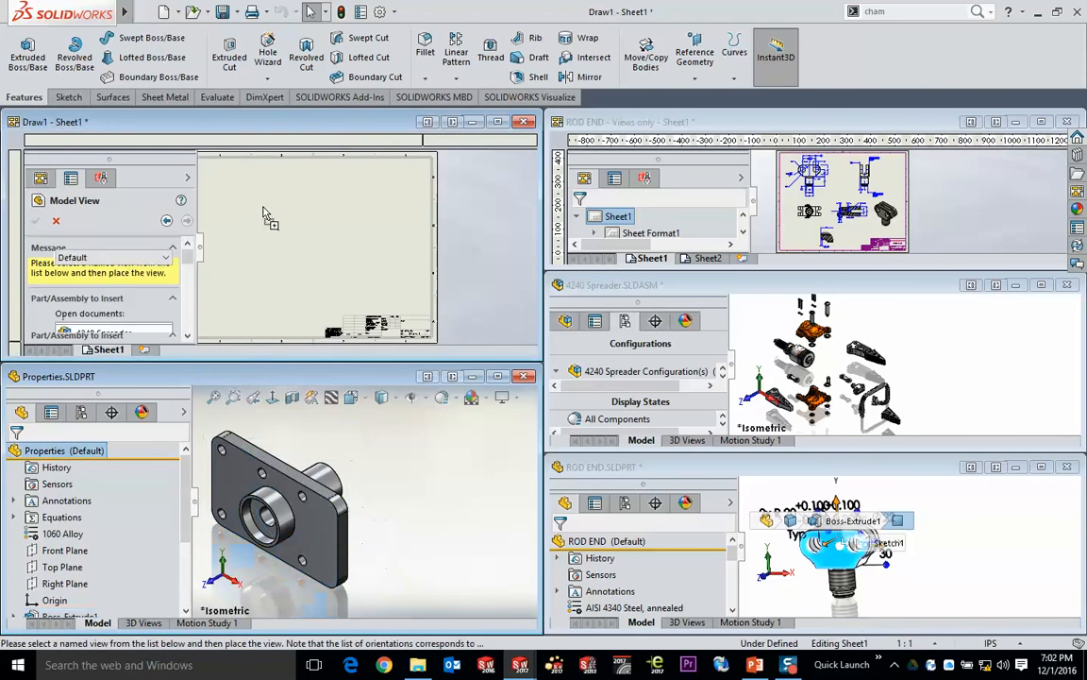
{"action": "double_click", "coordinate": [355, 123]}
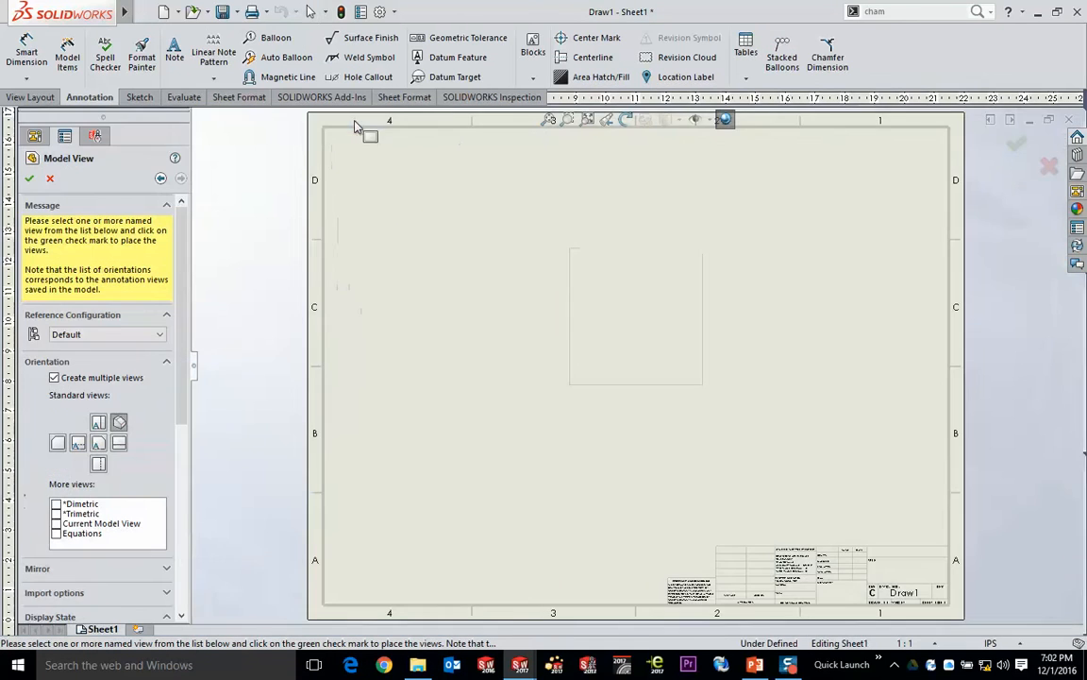
{"action": "left_click", "coordinate": [1016, 144]}
- Open the sheet format for editing at the title block of the Properties drawing
{"action": "scroll", "coordinate": [922, 565], "scroll_direction": "down", "scroll_amount": 3}
{"action": "scroll", "coordinate": [922, 564], "scroll_direction": "down", "scroll_amount": 2}
{"action": "left_click", "coordinate": [658, 389]}
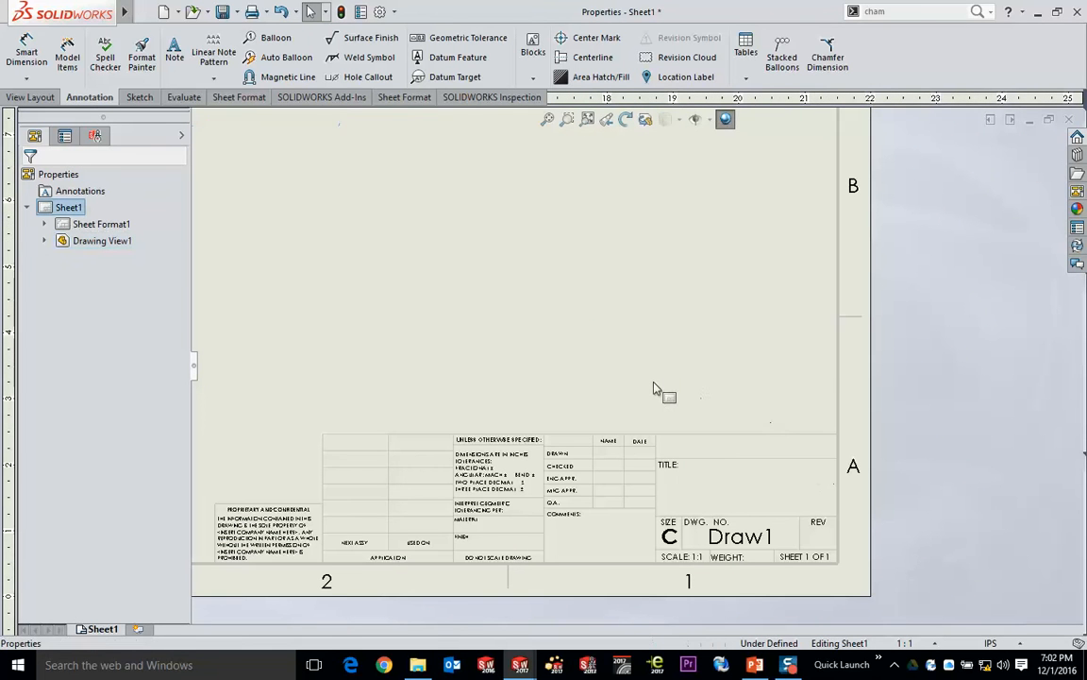
{"action": "right_click", "coordinate": [655, 389]}
{"action": "left_click", "coordinate": [722, 112]}
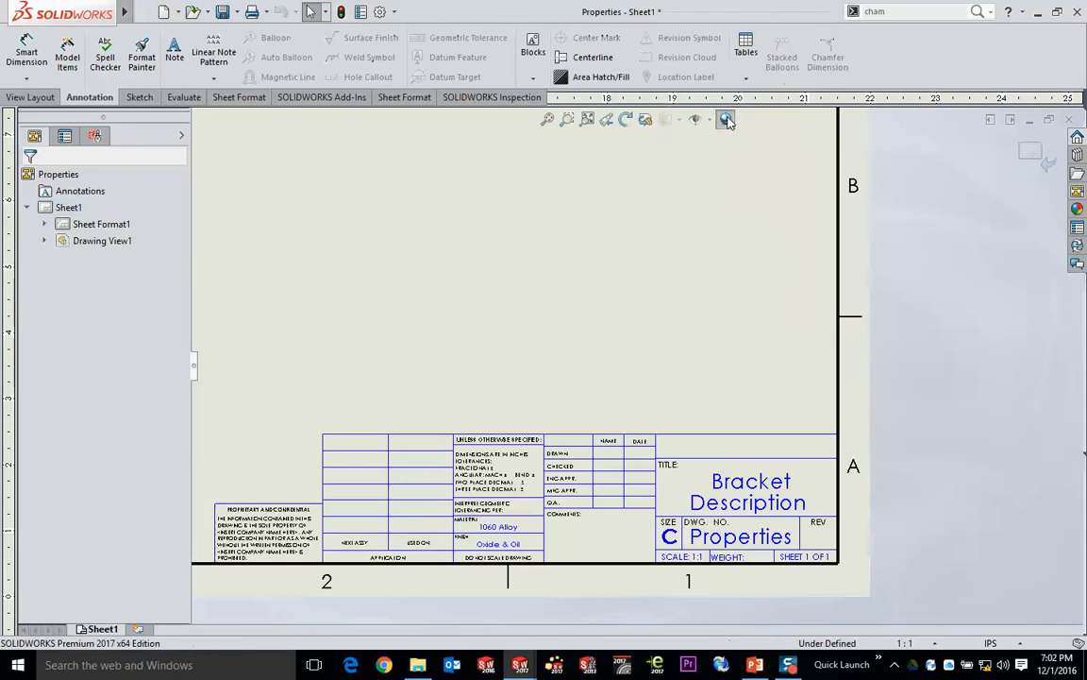
- Start a note linked to the Description property of the model in the drawing view specified in Sheet Properties
{"action": "left_click", "coordinate": [178, 62]}
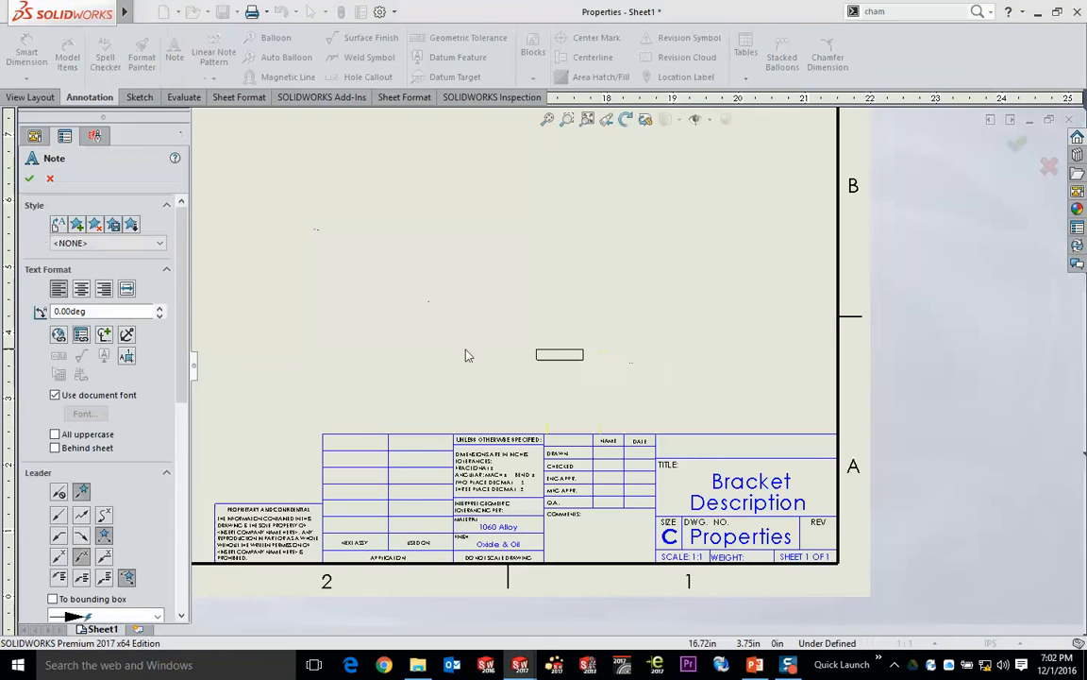
{"action": "left_click", "coordinate": [85, 336]}
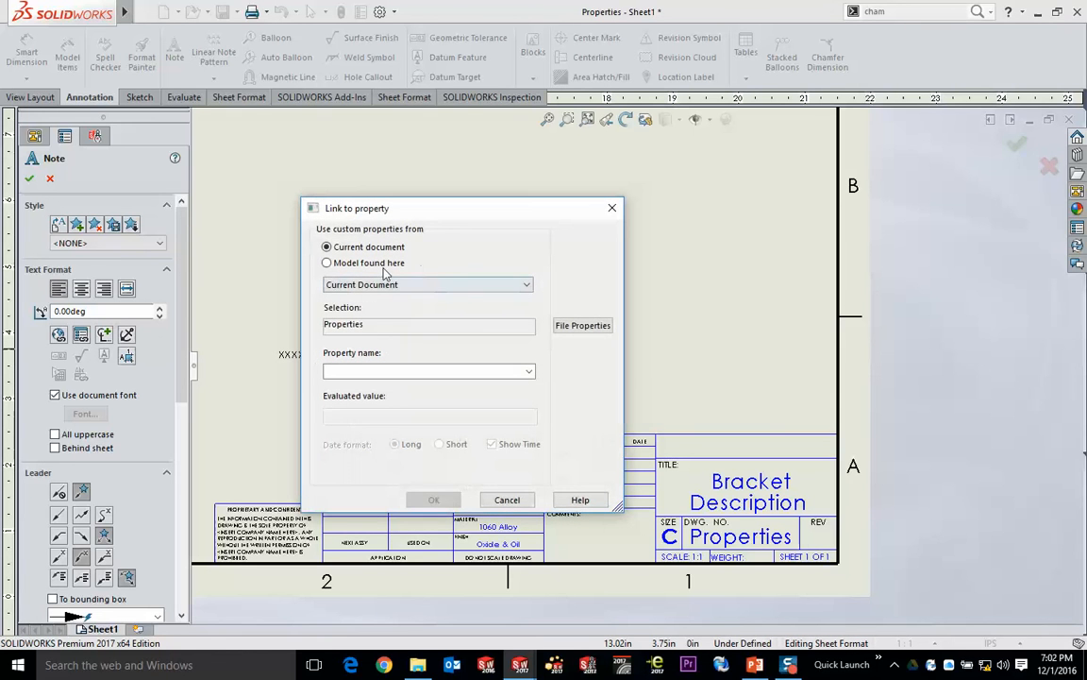
{"action": "left_click", "coordinate": [351, 261]}
{"action": "left_click", "coordinate": [456, 368]}
{"action": "left_click", "coordinate": [530, 371]}
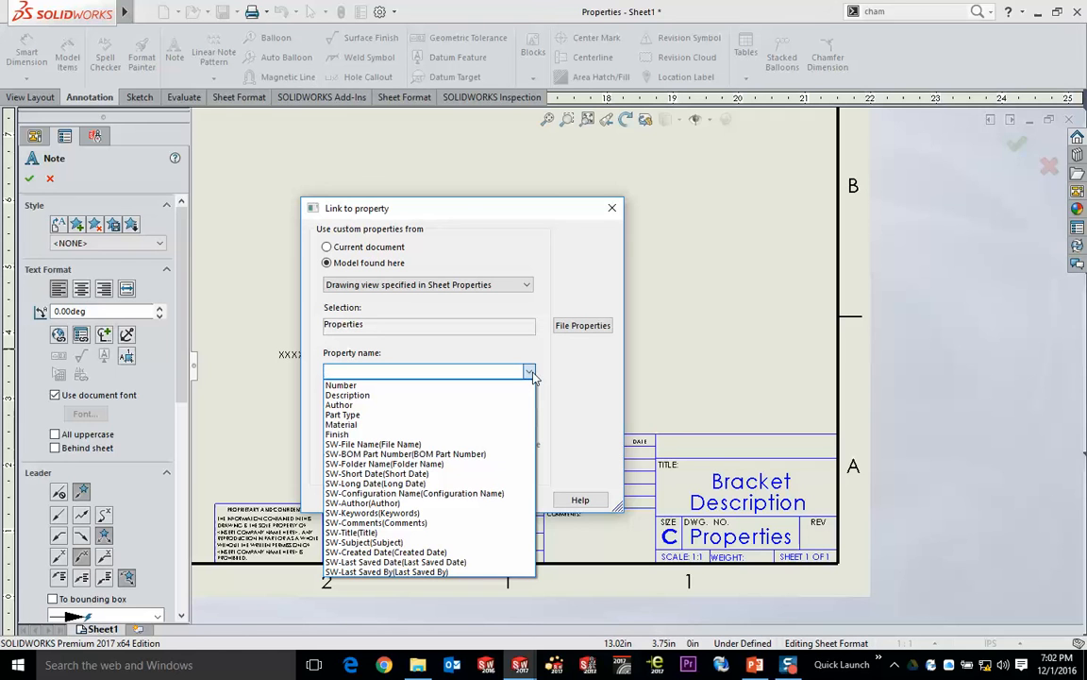
{"action": "left_click", "coordinate": [396, 396]}
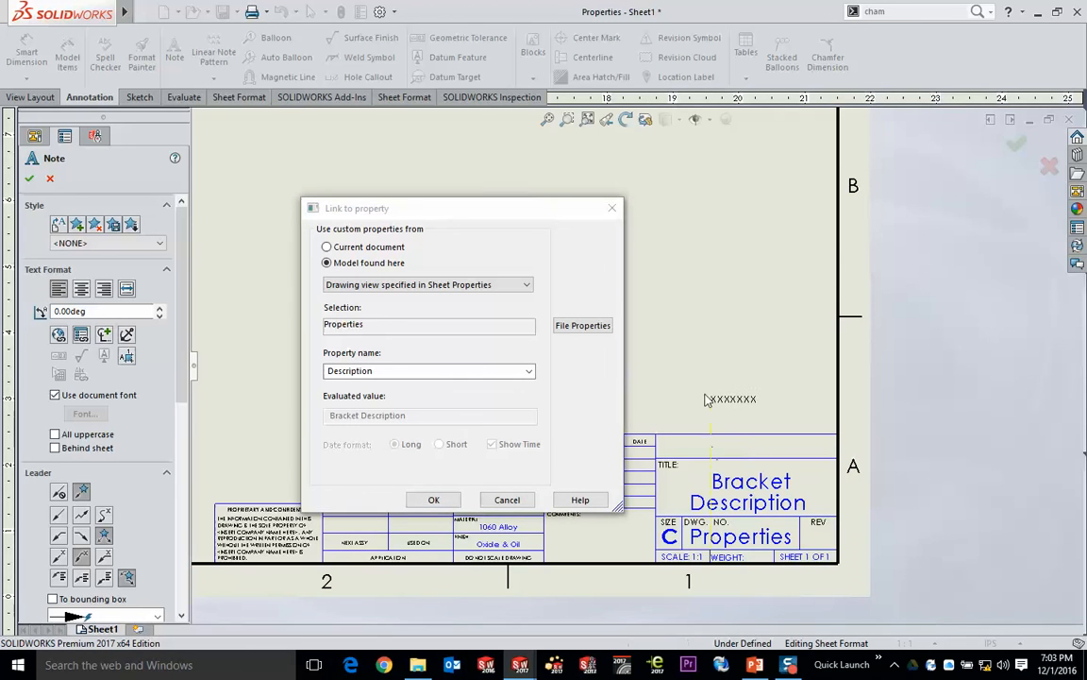
{"action": "left_click", "coordinate": [433, 499]}
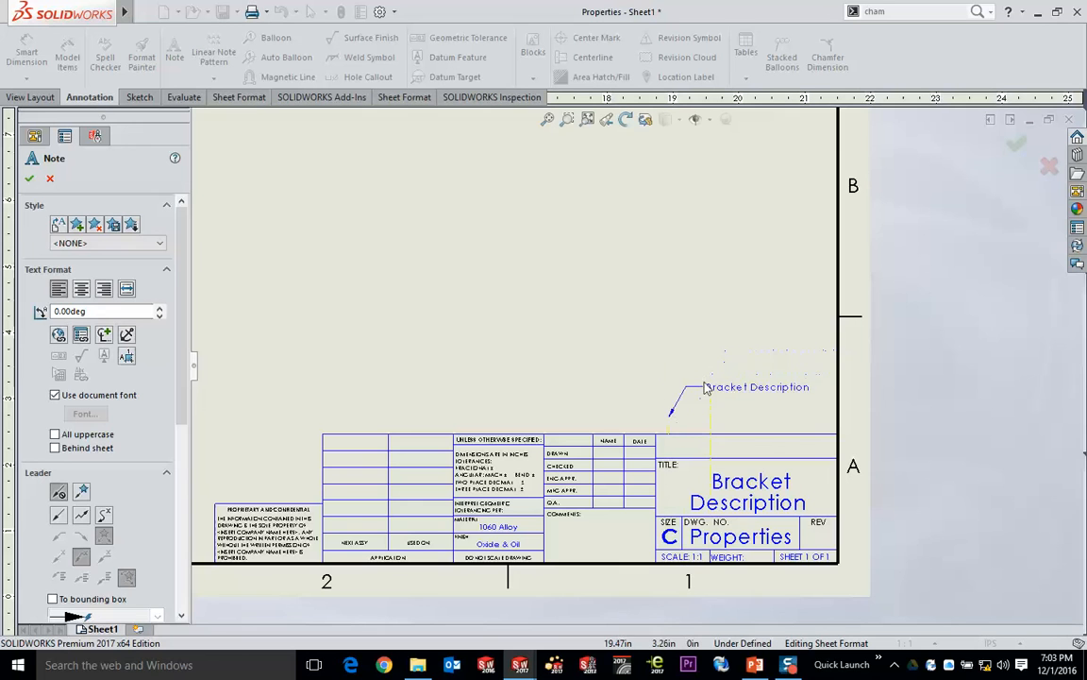
- Place the linked description note just above the title block and finish editing the sheet format
{"action": "left_click", "coordinate": [666, 404]}
{"action": "scroll", "coordinate": [772, 383], "scroll_direction": "down", "scroll_amount": 1}
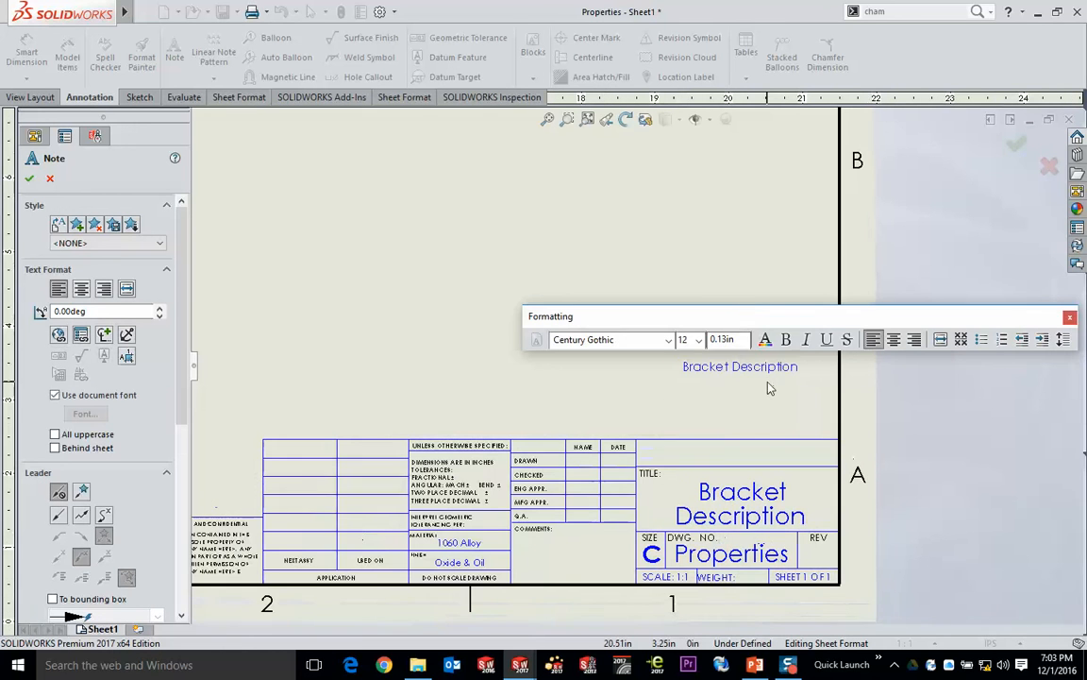
{"action": "left_click", "coordinate": [772, 384]}
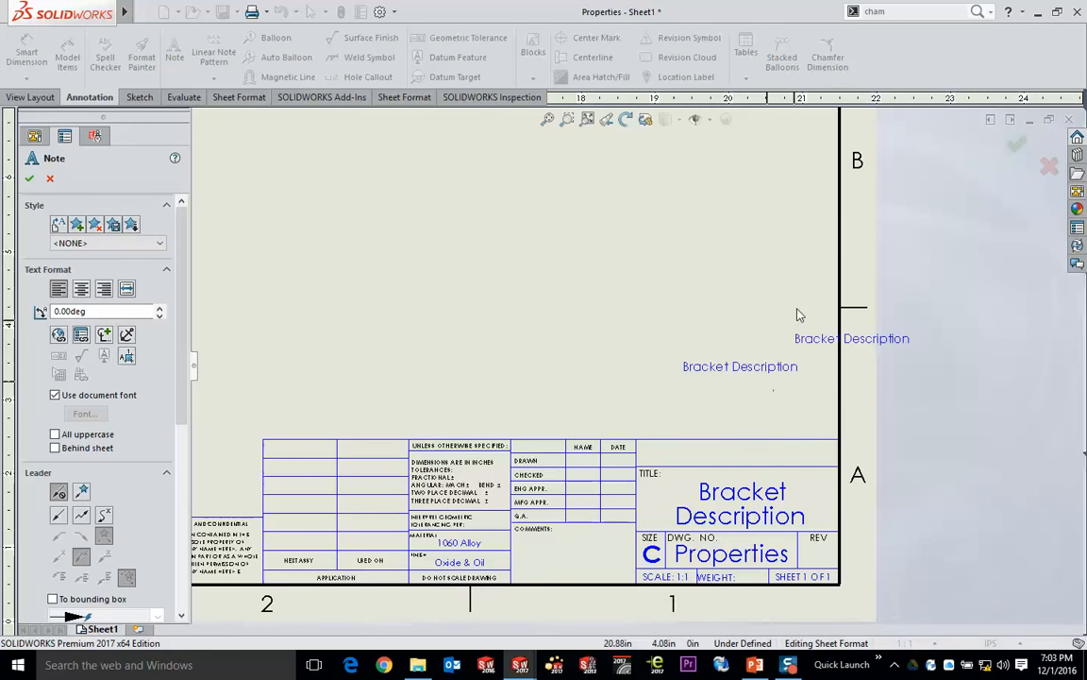
{"action": "left_click", "coordinate": [1016, 145]}
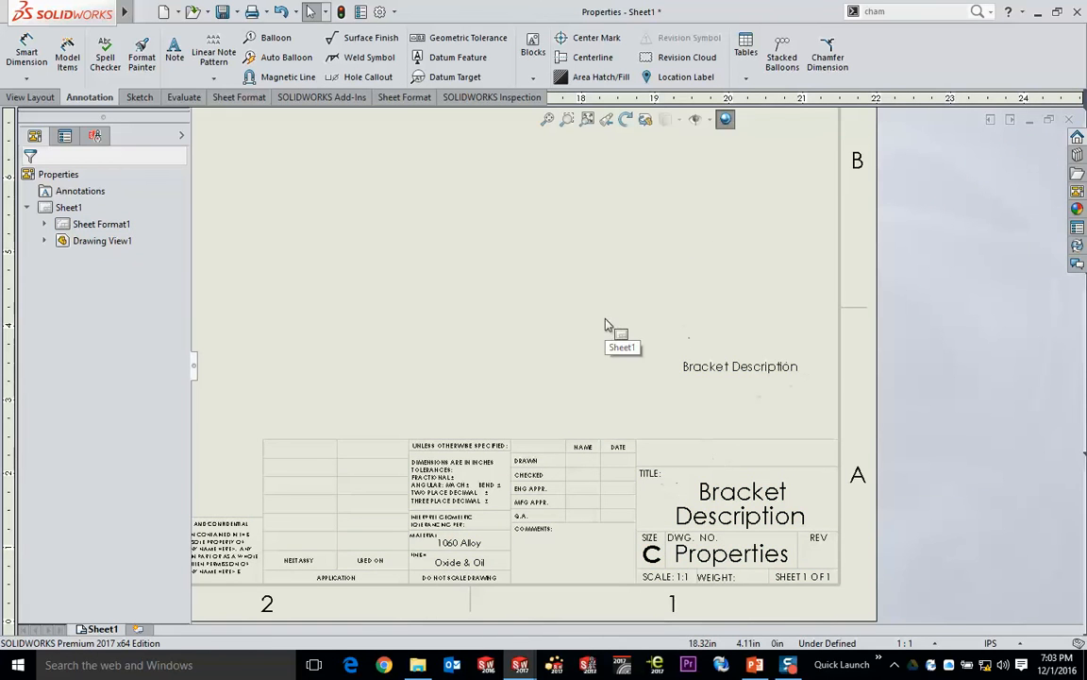
- Delete the isometric view of the bracket from Sheet1
{"action": "scroll", "coordinate": [538, 331], "scroll_direction": "up", "scroll_amount": 3}
{"action": "left_click", "coordinate": [480, 278]}
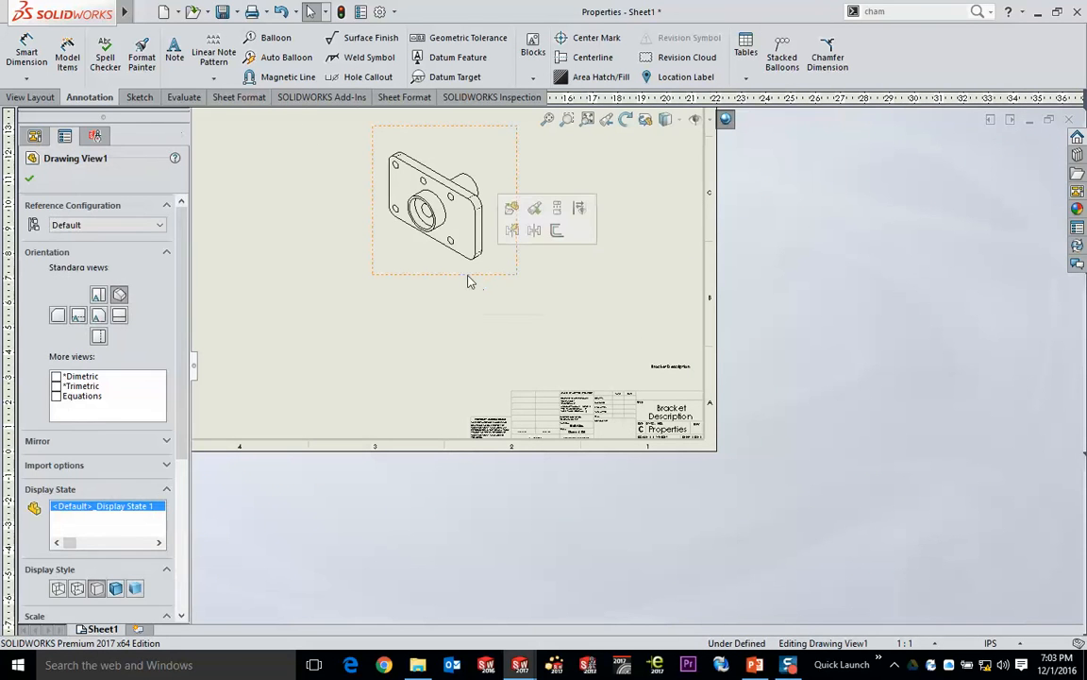
{"action": "key", "text": "Delete"}
{"action": "left_click", "coordinate": [828, 346]}
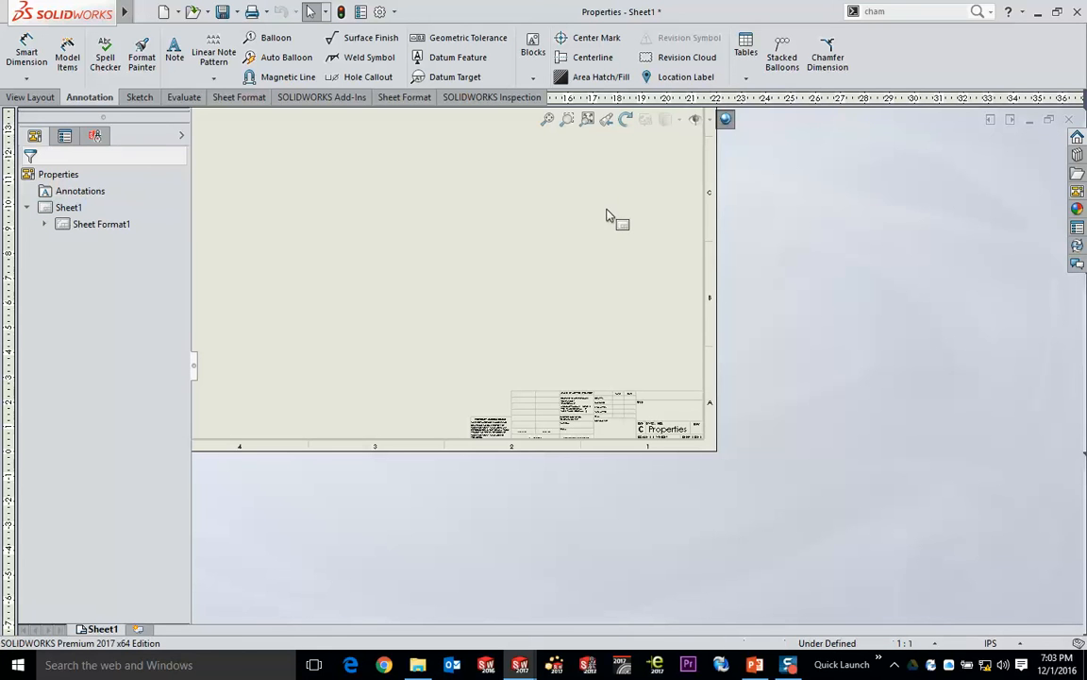
- Edit the sheet format to move the linked description note into the empty title block row above TITLE, and return to the sheet
{"action": "scroll", "coordinate": [638, 357], "scroll_direction": "down", "scroll_amount": 5}
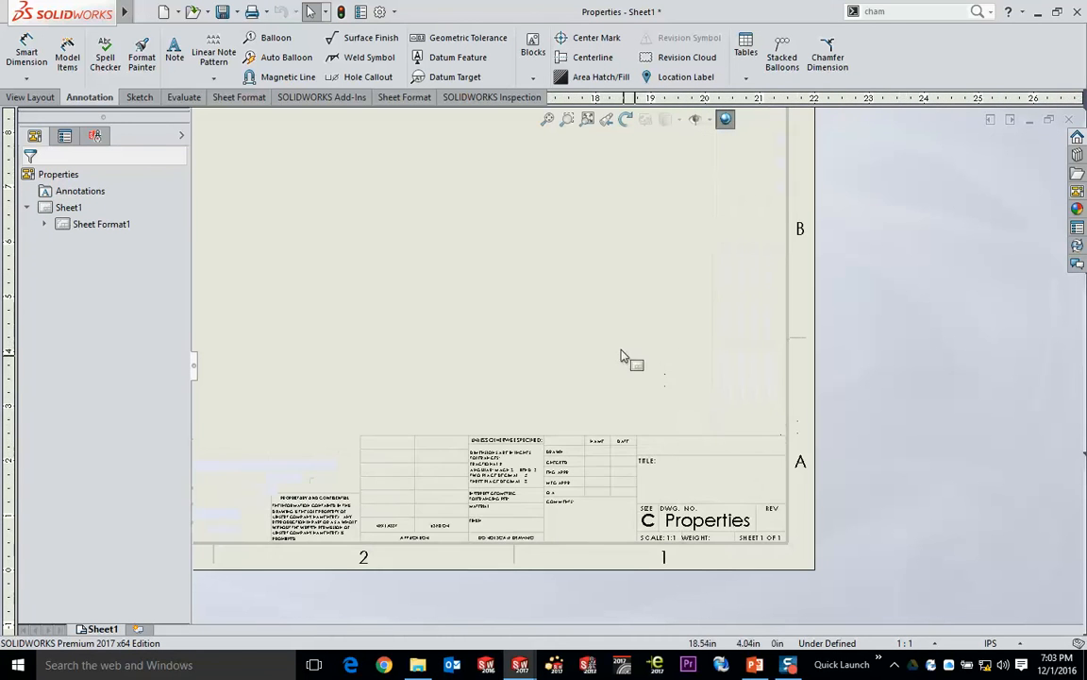
{"action": "right_click", "coordinate": [514, 306]}
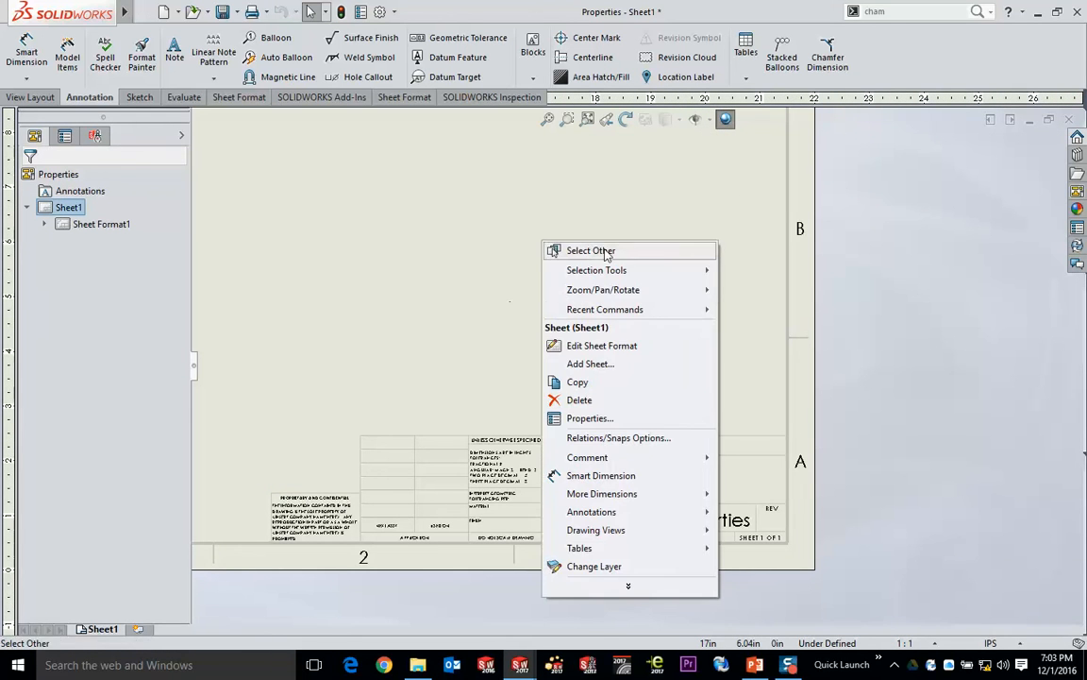
{"action": "left_click", "coordinate": [594, 346]}
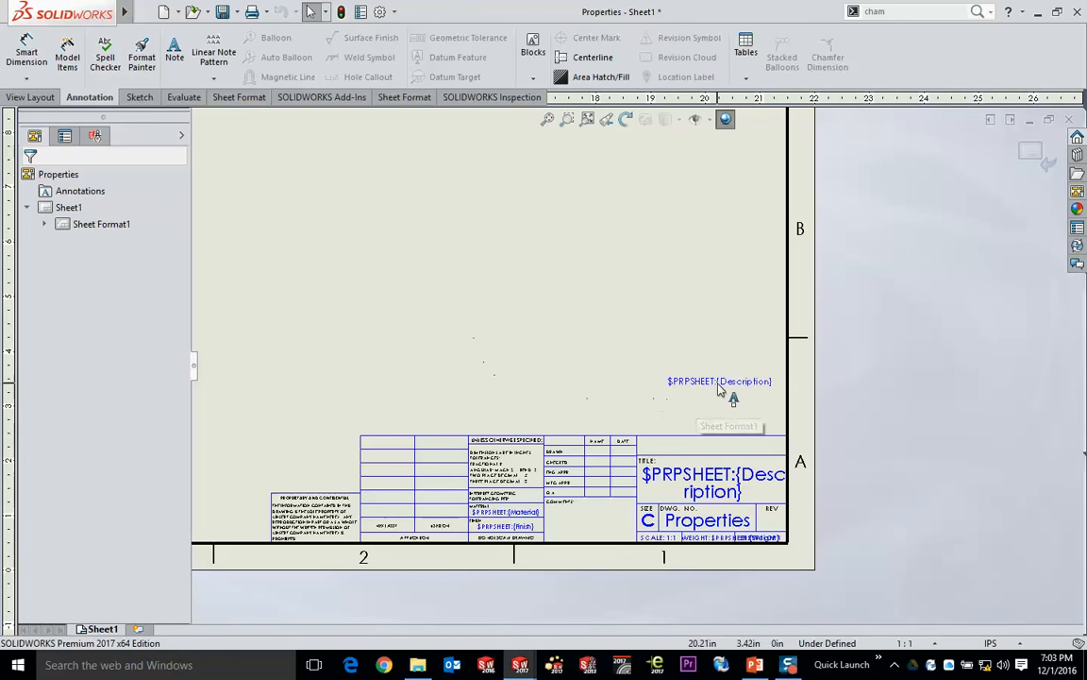
{"action": "left_click_drag", "start_coordinate": [721, 394], "coordinate": [713, 449]}
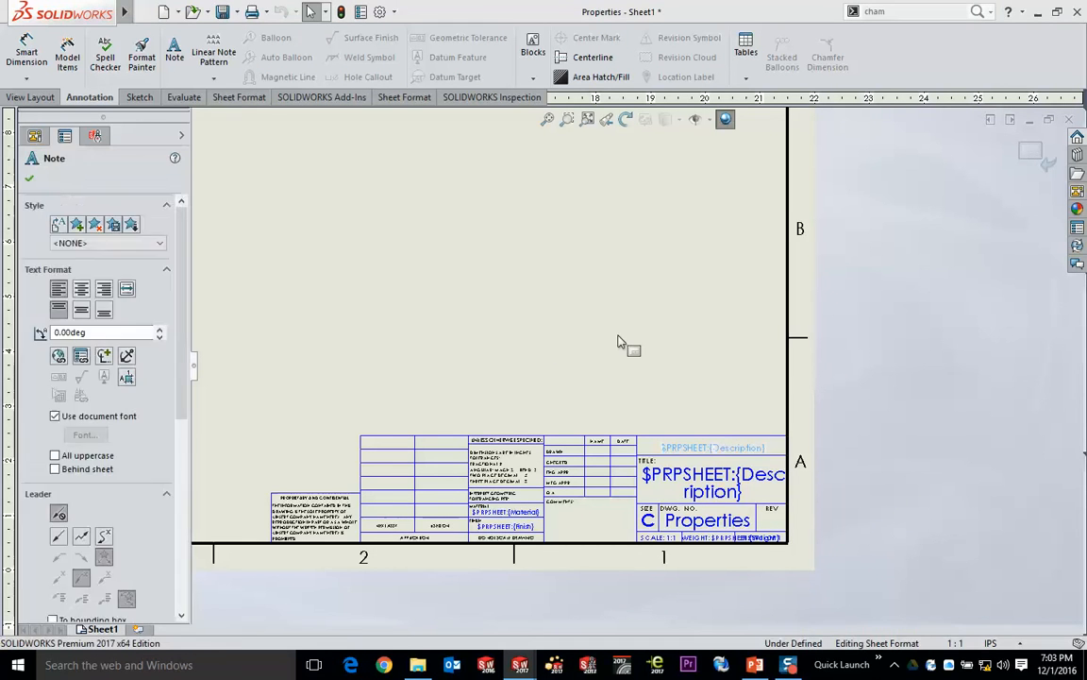
{"action": "left_click", "coordinate": [626, 345]}
{"action": "left_click", "coordinate": [1032, 149]}
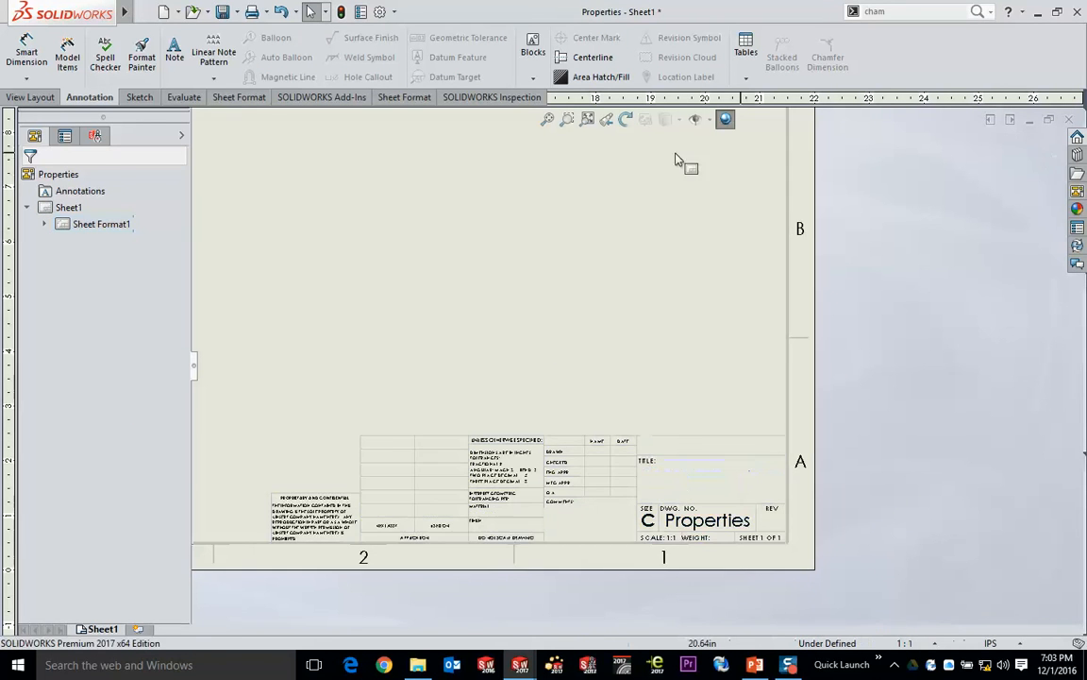
{"action": "left_click", "coordinate": [548, 119]}
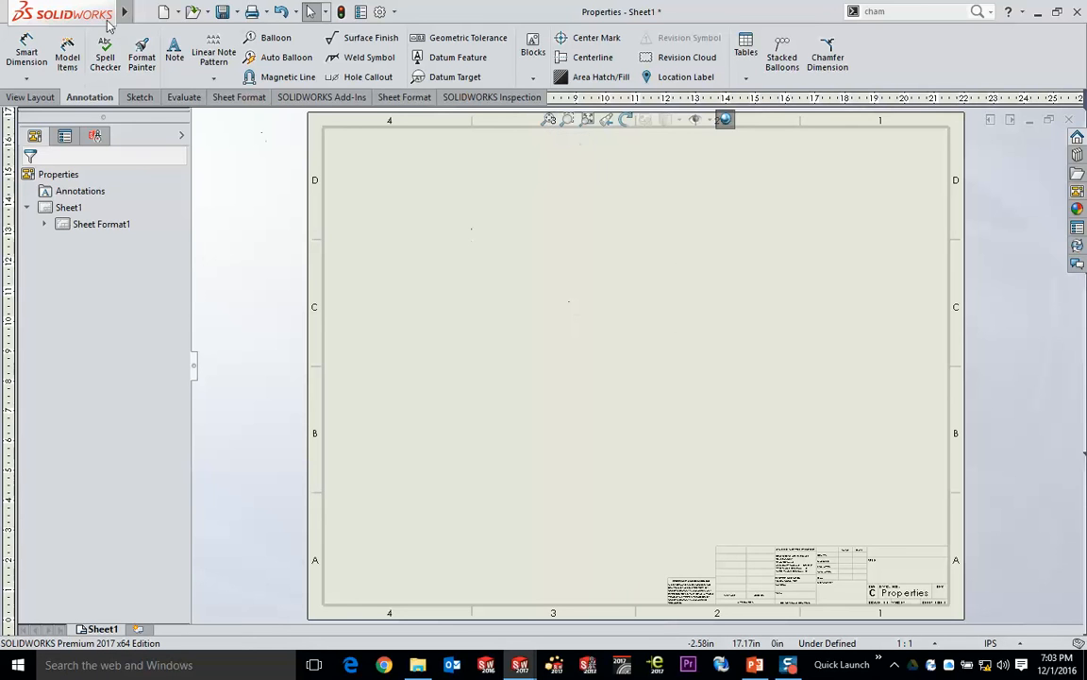
- Save the empty drawing as a drawing template named Properties.DRWDOT in the SOLIDWORKS 2016 templates folder
{"action": "mouse_move", "coordinate": [99, 13]}
{"action": "left_click", "coordinate": [145, 13]}
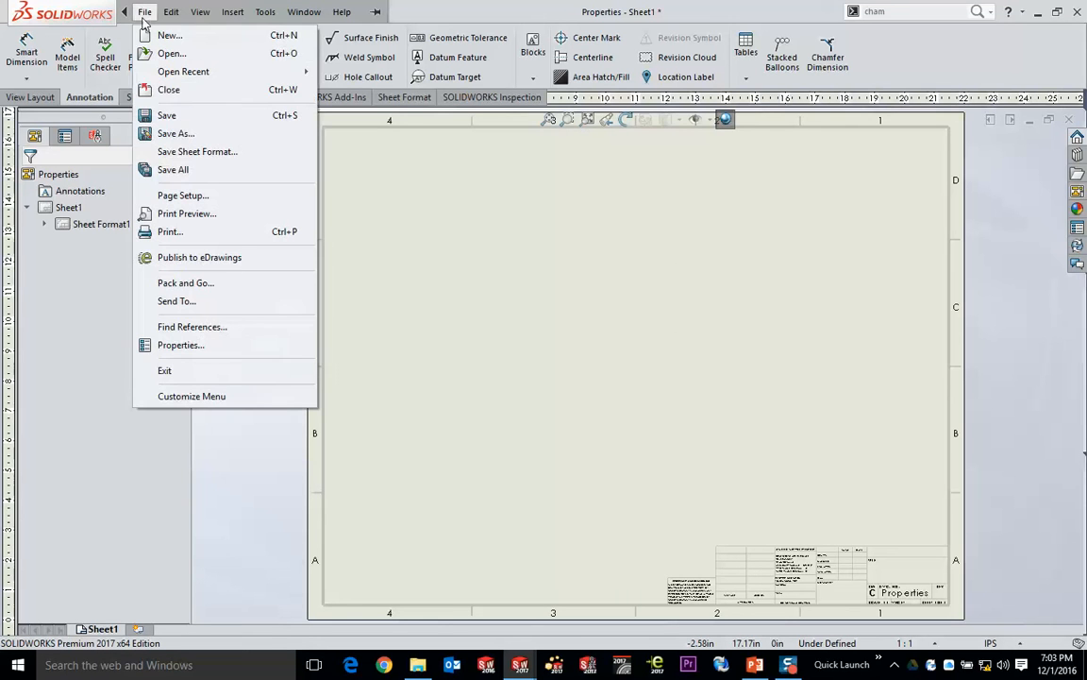
{"action": "left_click", "coordinate": [190, 135]}
{"action": "left_click", "coordinate": [377, 488]}
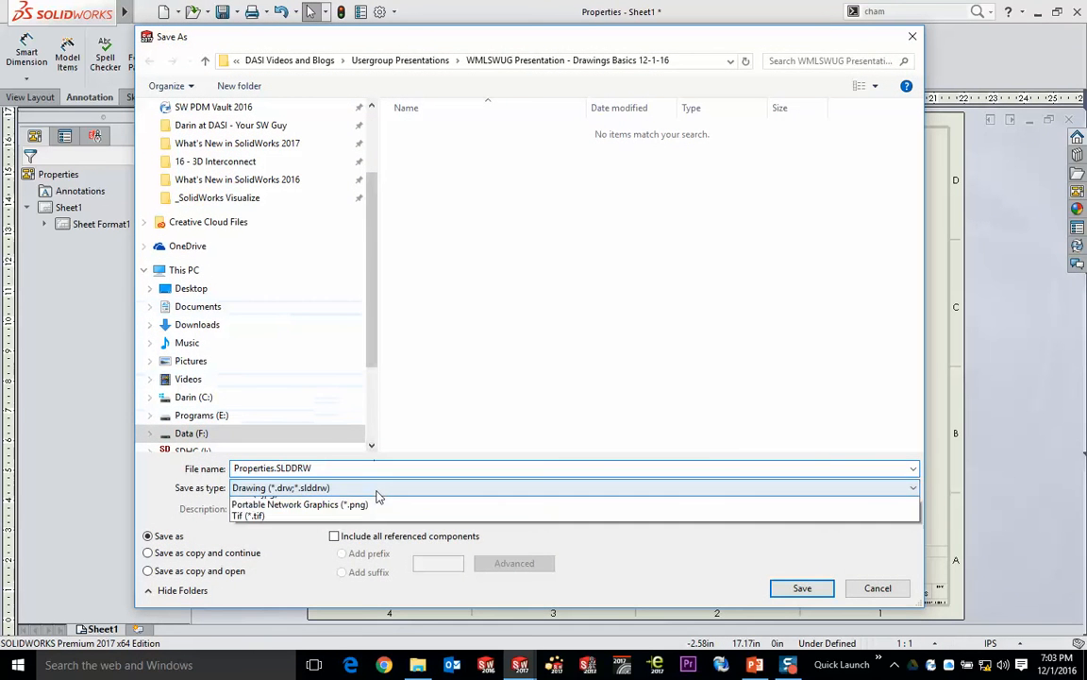
{"action": "left_click", "coordinate": [346, 525]}
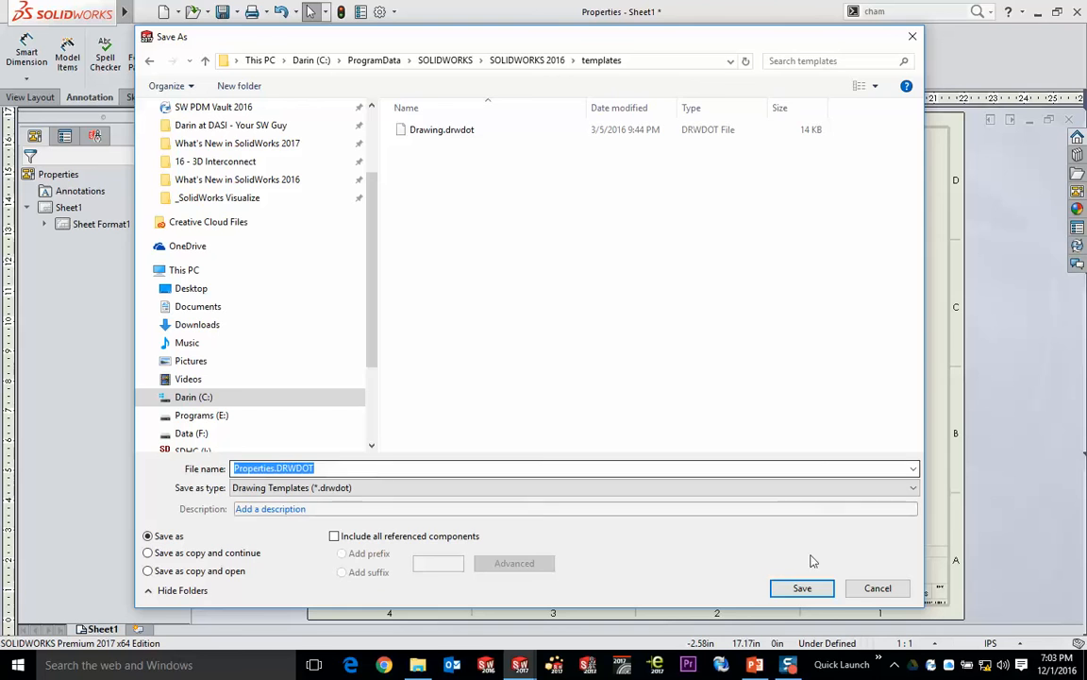
{"action": "left_click", "coordinate": [802, 588]}
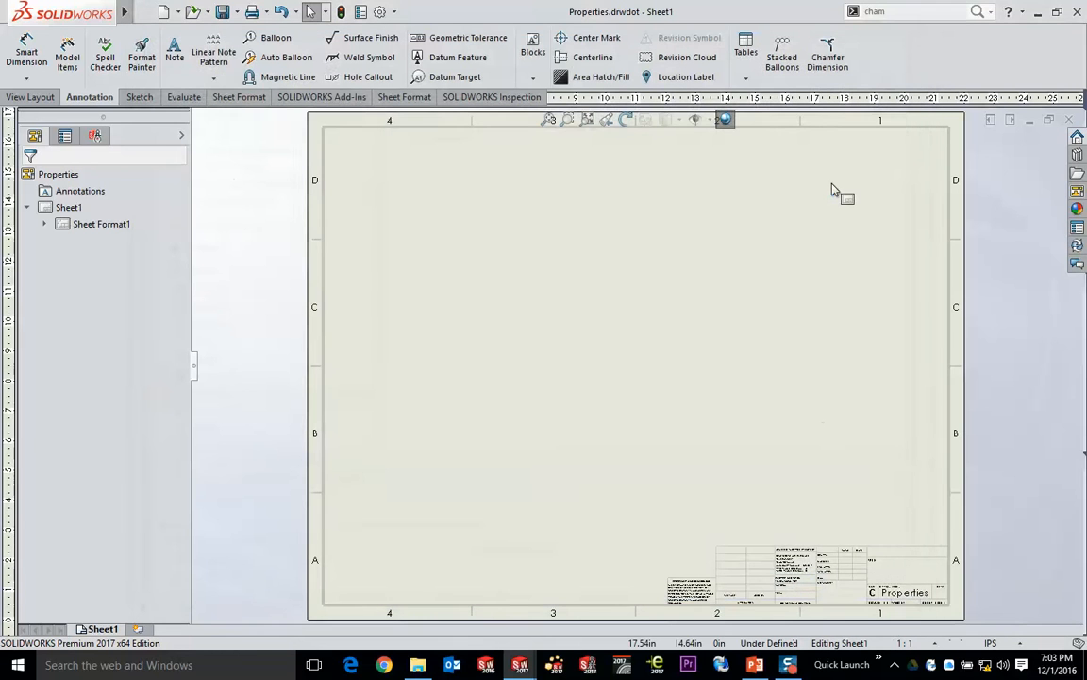
- Check the templates offered for a new document for the Properties template, without creating a document
{"action": "left_click", "coordinate": [164, 13]}
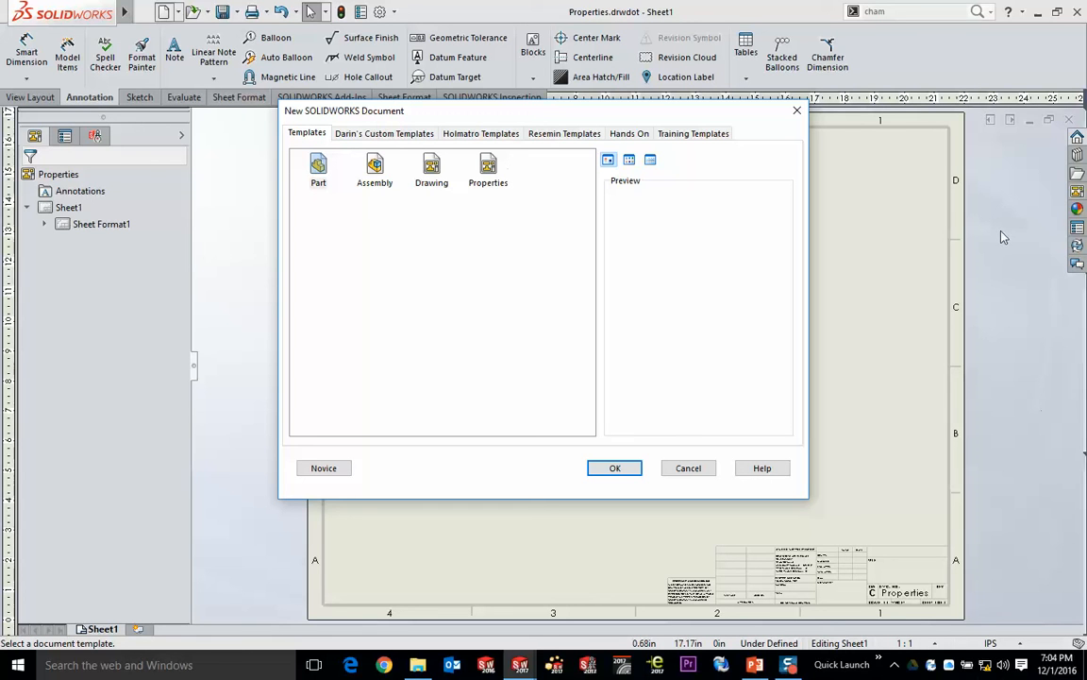
{"action": "left_click_drag", "start_coordinate": [570, 120], "coordinate": [582, 57]}
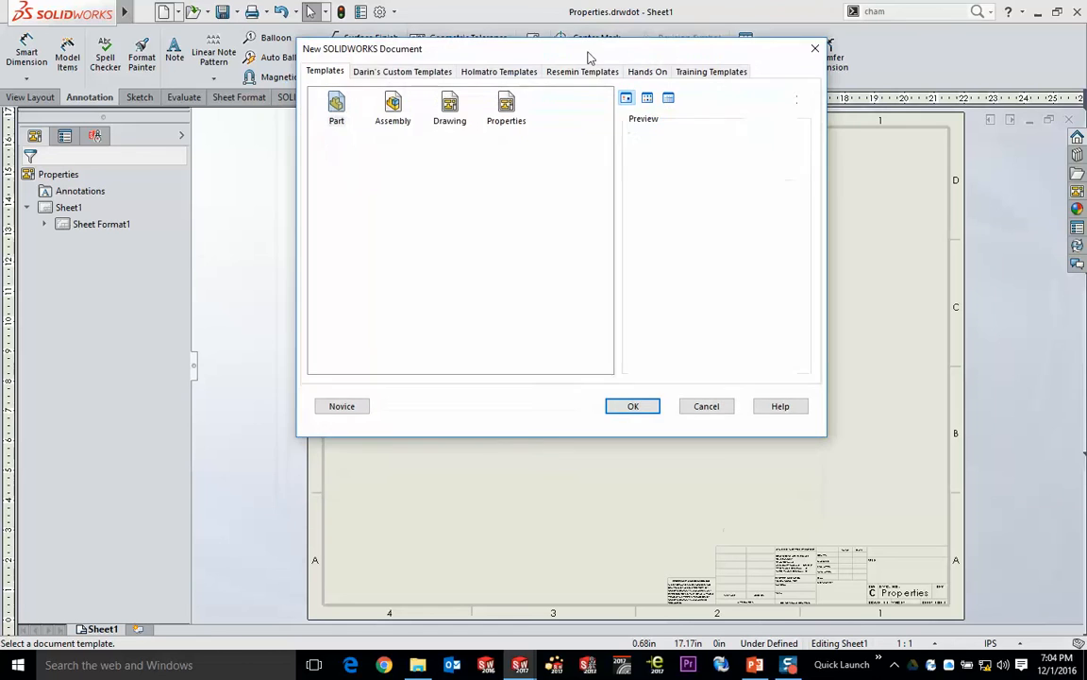
{"action": "left_click", "coordinate": [701, 407]}
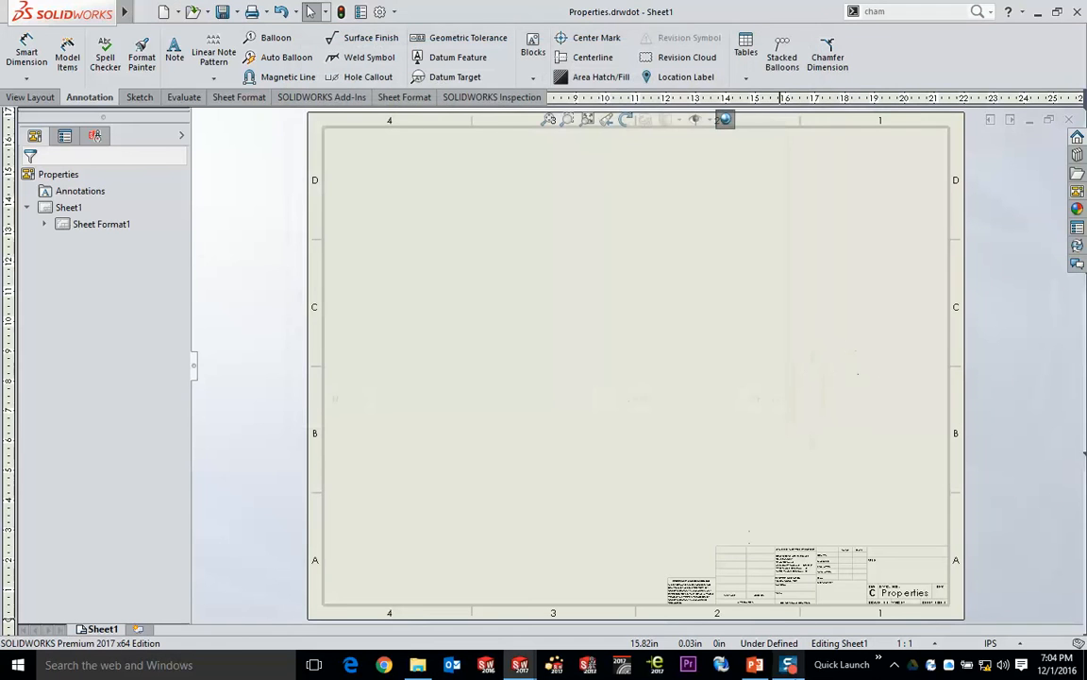